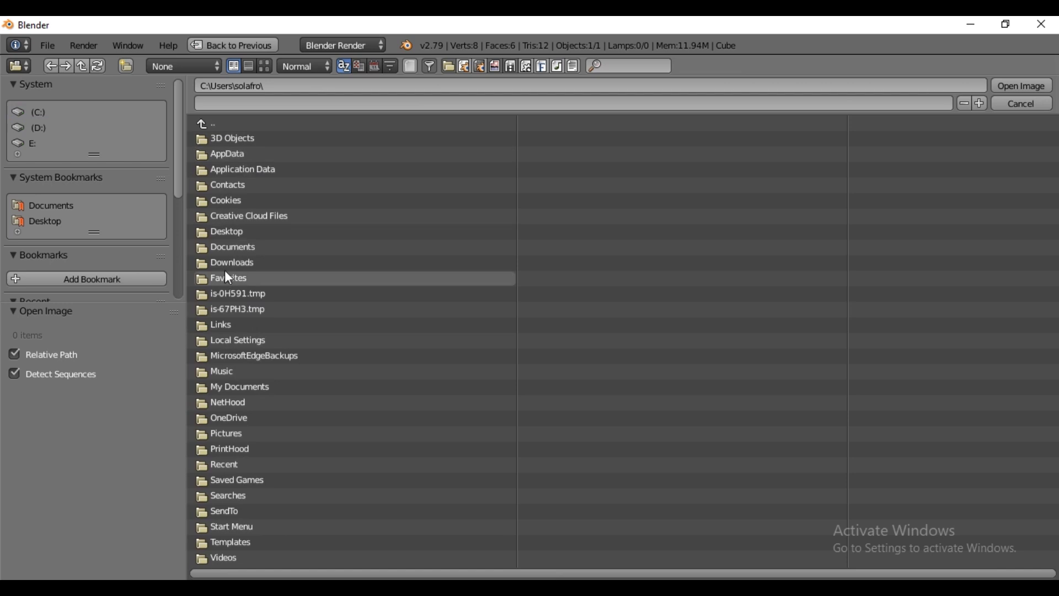
- Load the Bose speaker reference photo into the image editor and fit the reference images to their views
{"action": "left_click", "coordinate": [228, 201]}
{"action": "double_click", "coordinate": [240, 152]}
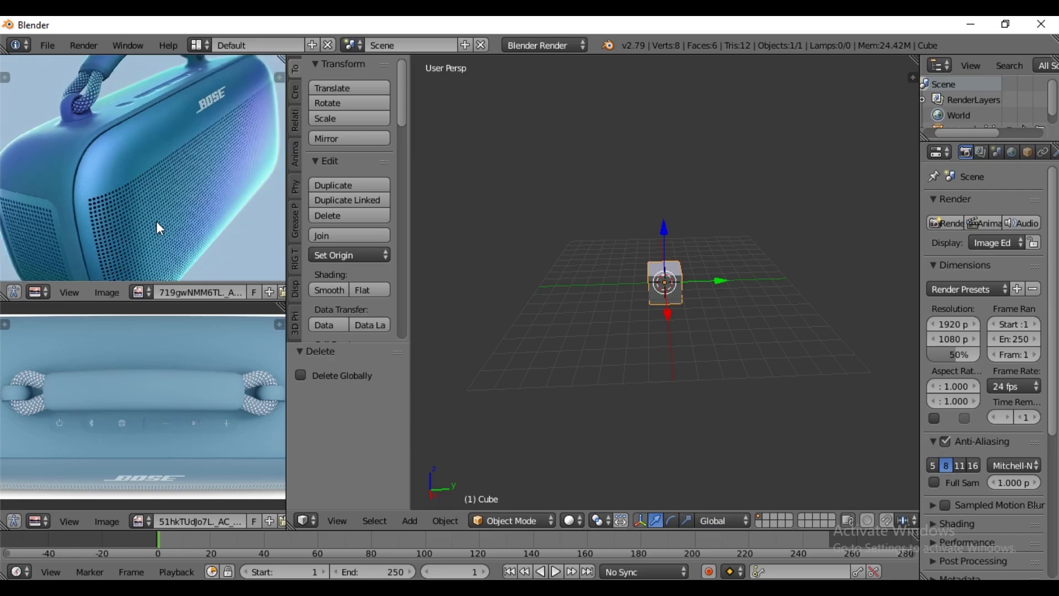
{"action": "key", "text": "Home"}
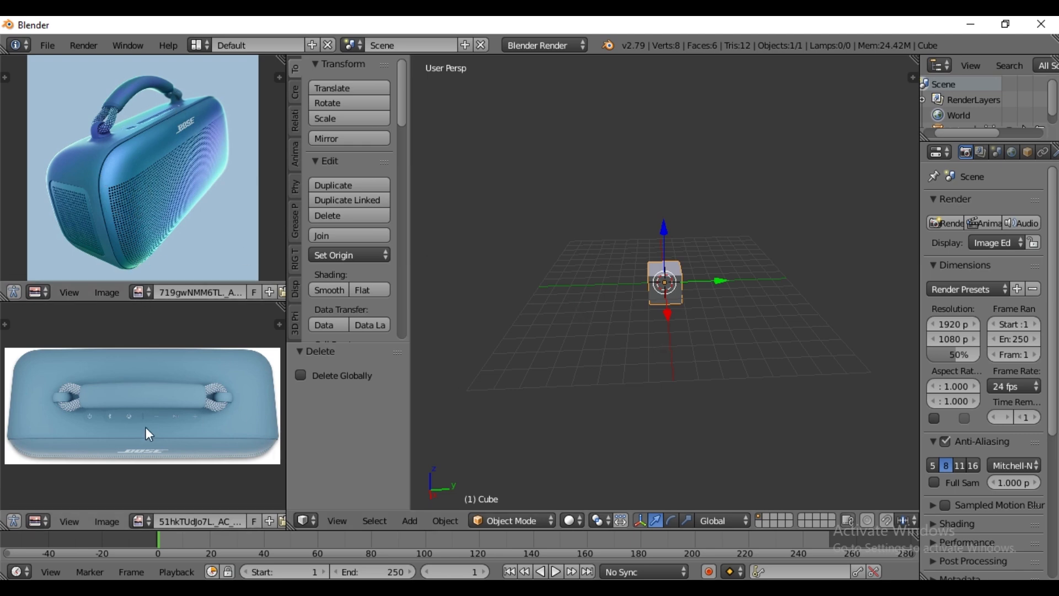
- In Edit Mode, scale the whole cube by 2.5 along the X axis in top view
{"action": "middle_click_drag", "start_coordinate": [650, 333], "coordinate": [650, 363]}
{"action": "key", "text": "KP_7"}
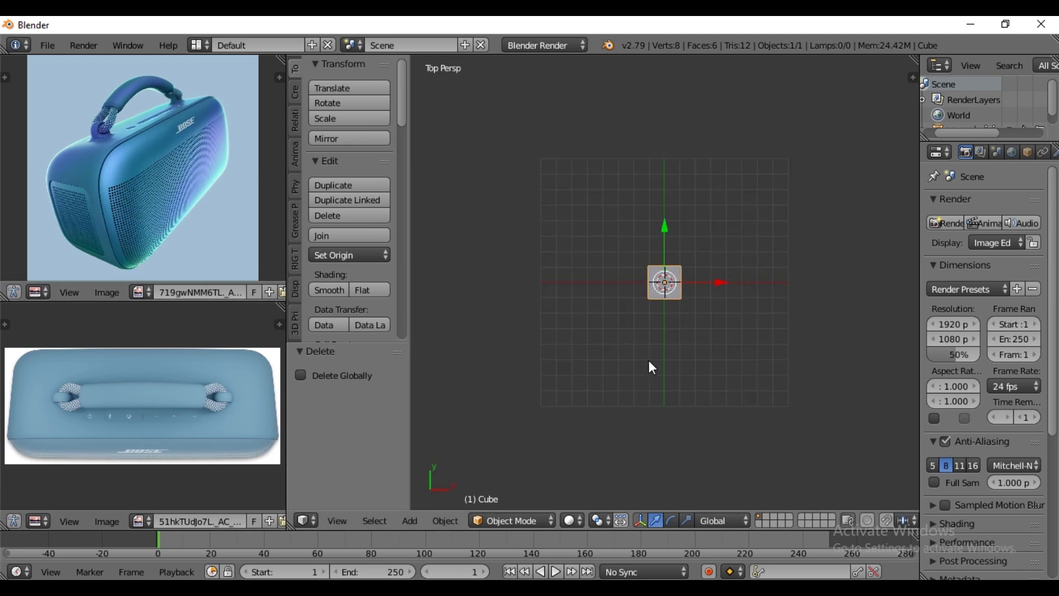
{"action": "scroll", "coordinate": [673, 363], "scroll_direction": "up", "scroll_amount": 5}
{"action": "scroll", "coordinate": [672, 358], "scroll_direction": "up", "scroll_amount": 5}
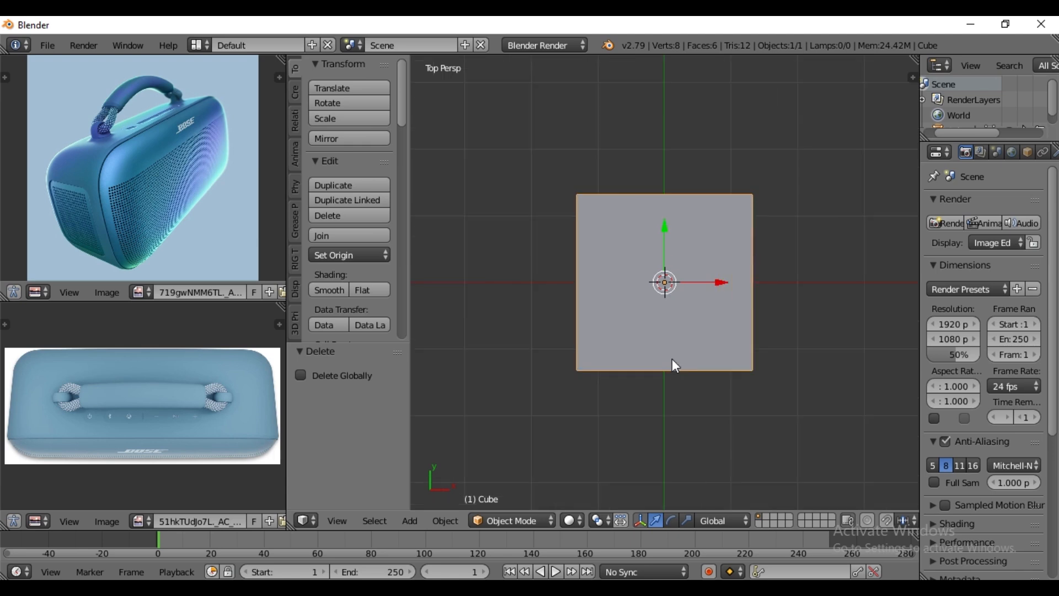
{"action": "key", "text": "Tab"}
{"action": "scroll", "coordinate": [698, 350], "scroll_direction": "down", "scroll_amount": 4}
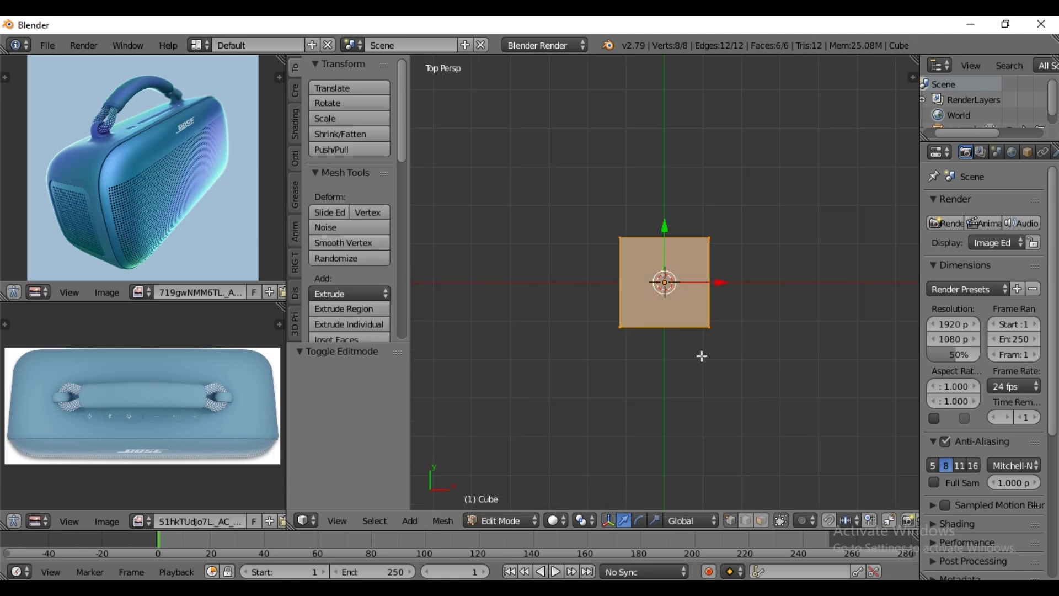
{"action": "key", "text": "s"}
{"action": "key", "text": "x"}
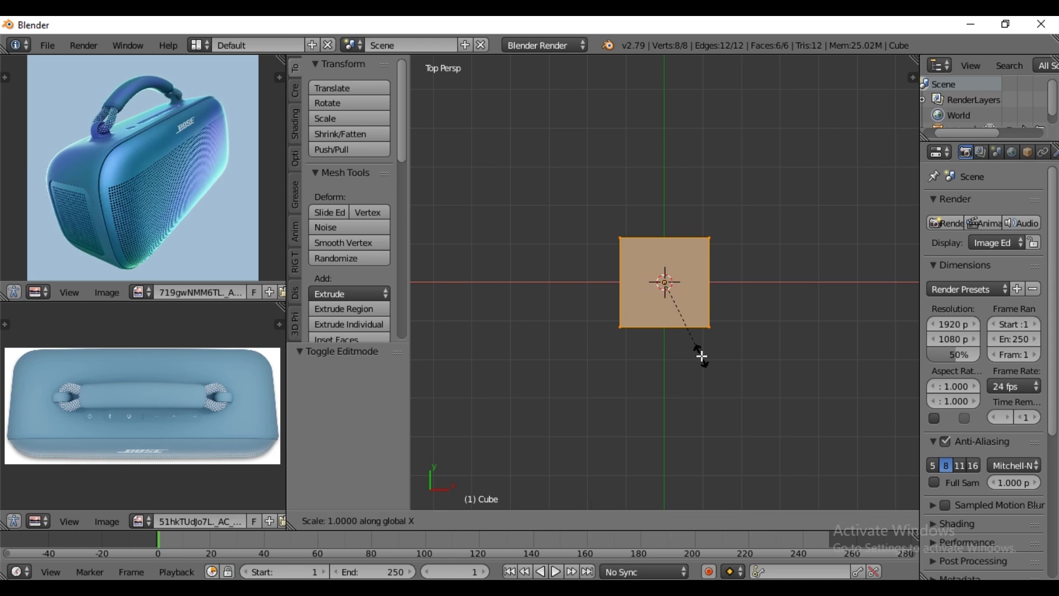
{"action": "type", "text": "2.5"}
{"action": "key", "text": "Return"}
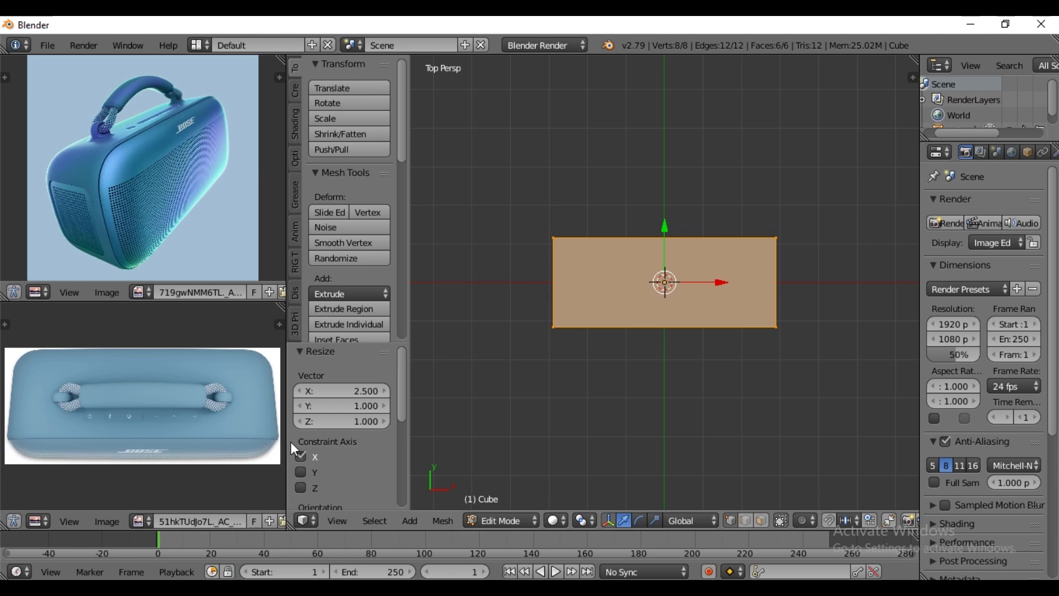
- Scale only the block's long front face by 1.05 along the X axis
{"action": "middle_click_drag", "start_coordinate": [754, 360], "coordinate": [762, 322]}
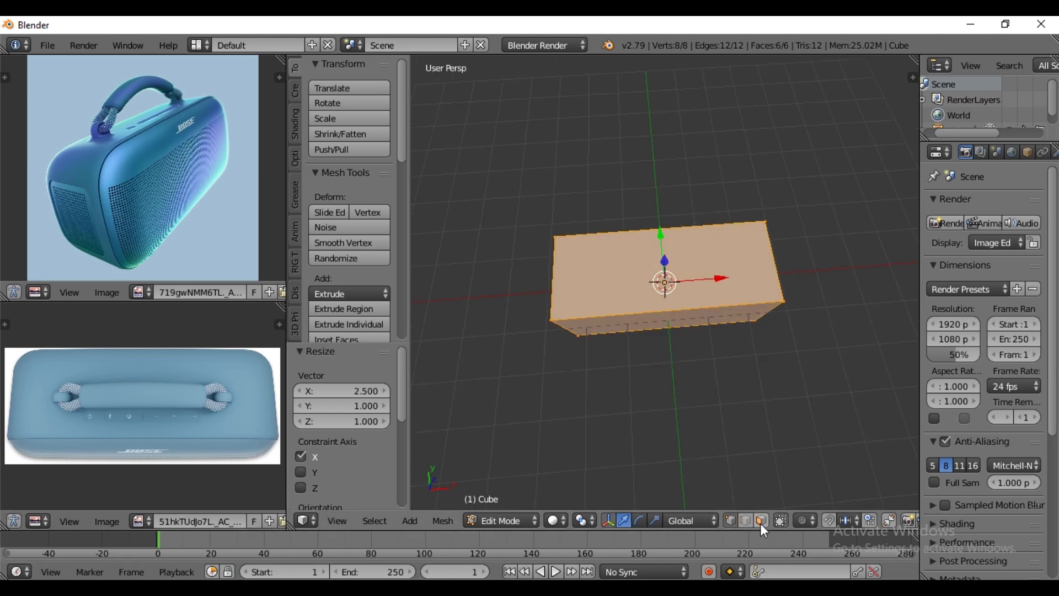
{"action": "right_click", "coordinate": [666, 325]}
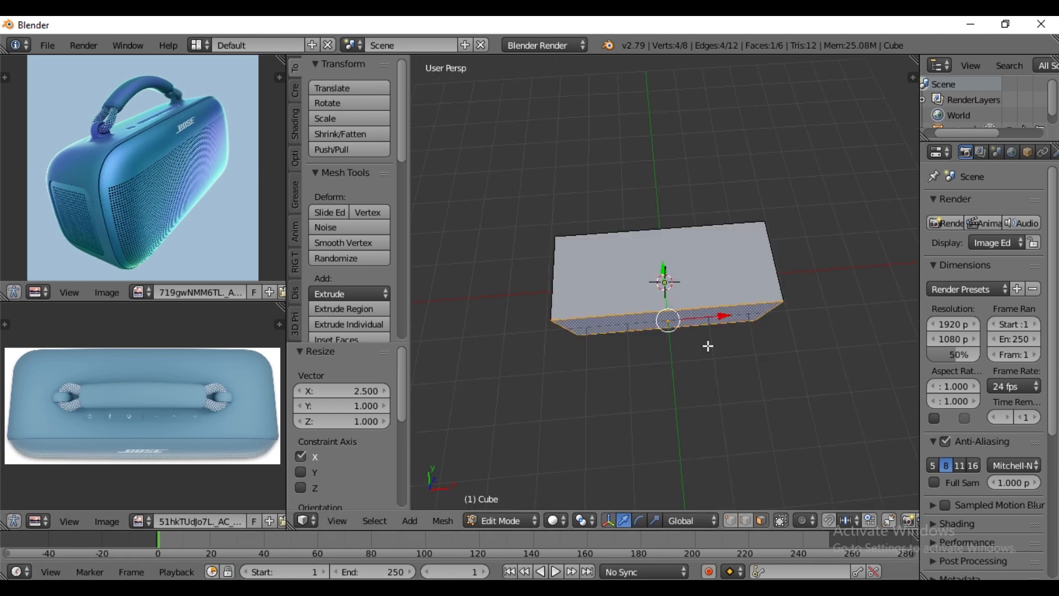
{"action": "key", "text": "KP_7"}
{"action": "key", "text": "s"}
{"action": "key", "text": "x"}
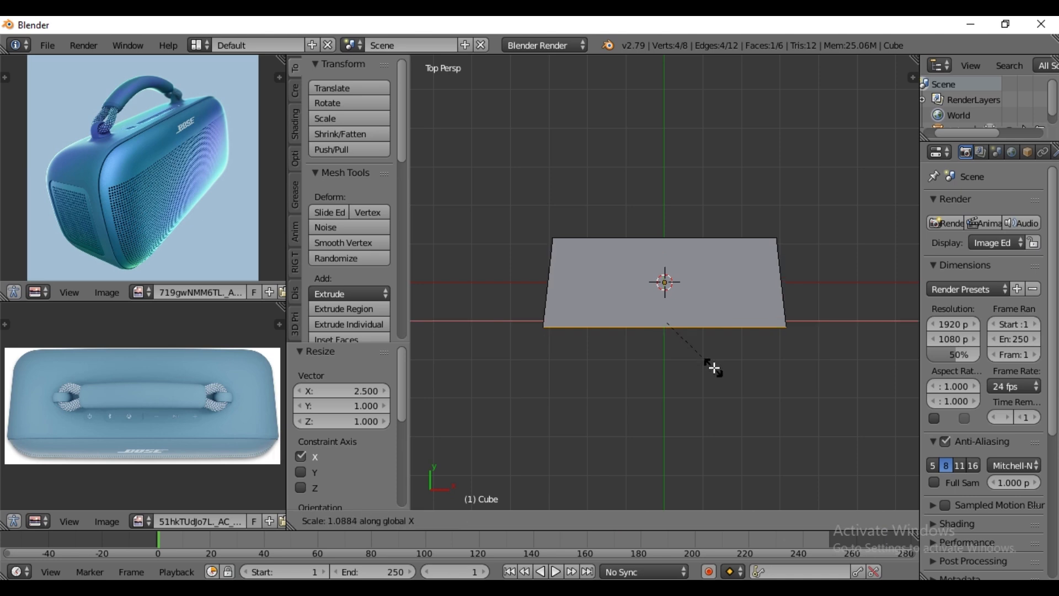
{"action": "type", "text": "1.05"}
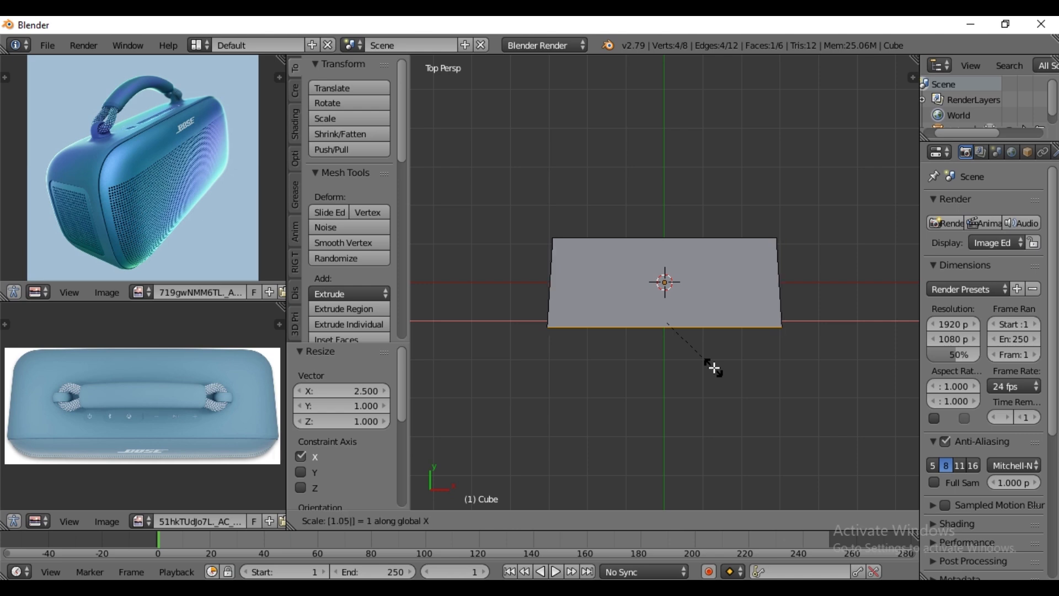
{"action": "key", "text": "Return"}
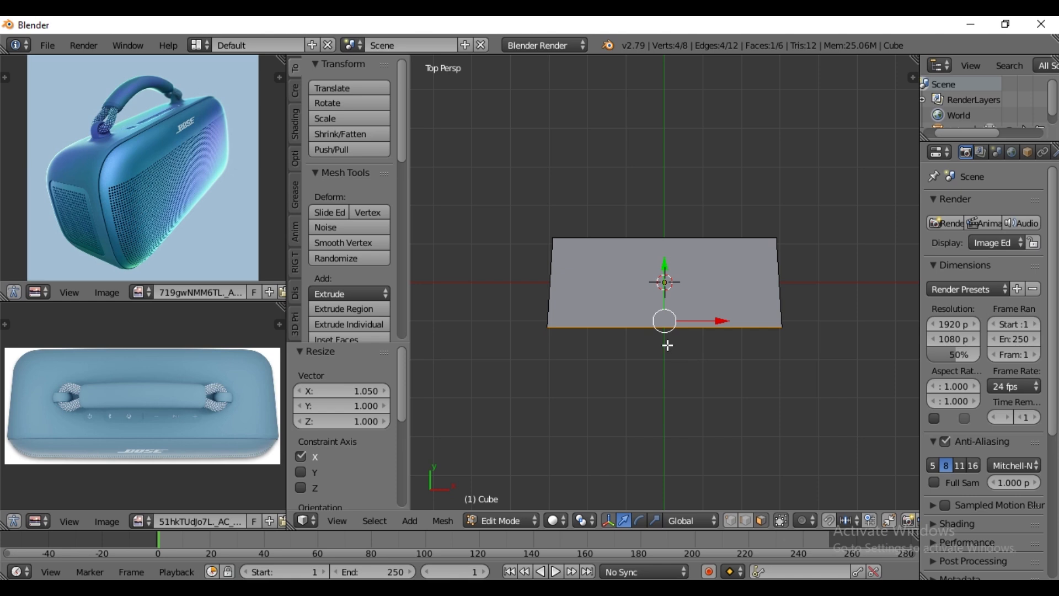
- Bevel all edges of the block with an amount of 0.5 and 5 segments
{"action": "key", "text": "a"}
{"action": "key", "text": "a"}
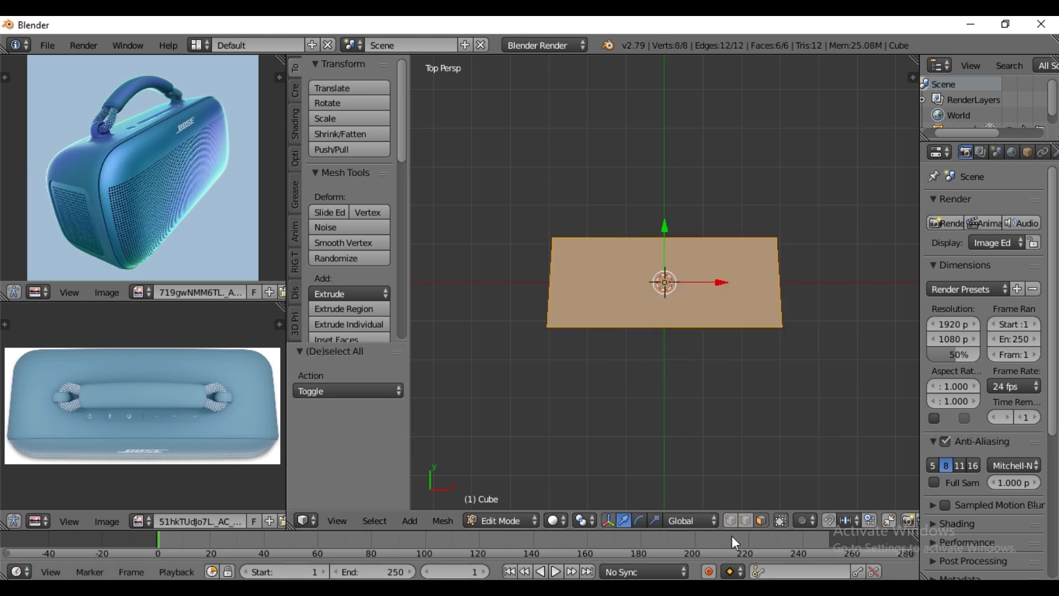
{"action": "middle_click_drag", "start_coordinate": [575, 379], "coordinate": [745, 350]}
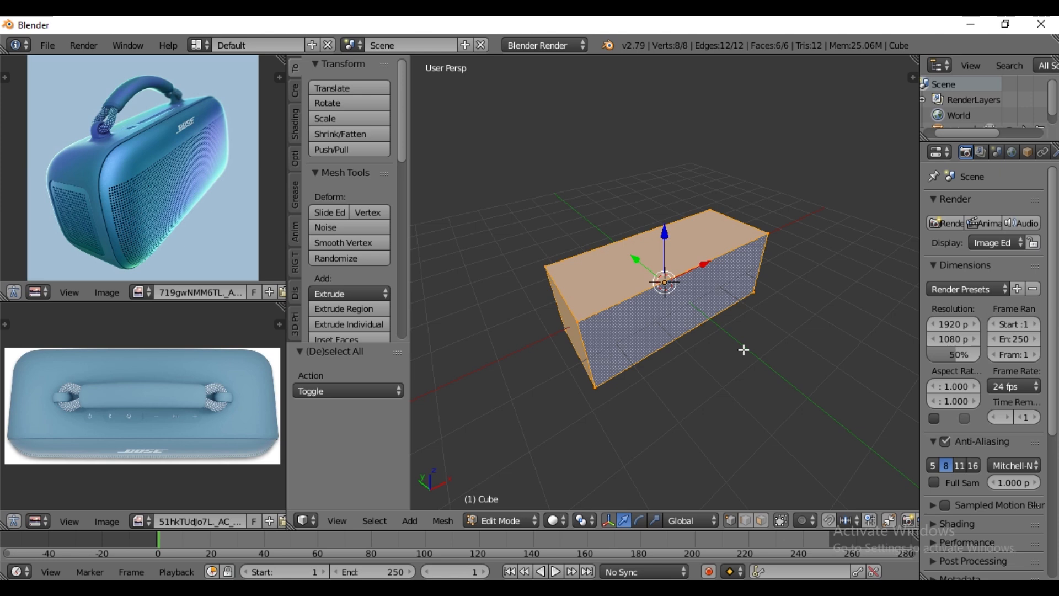
{"action": "key", "text": "ctrl+b"}
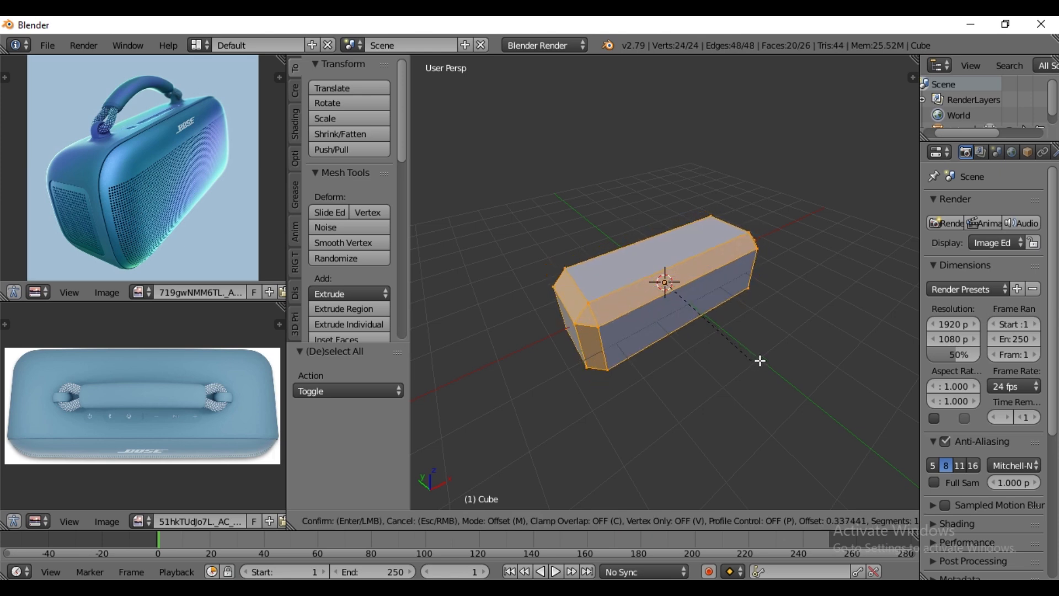
{"action": "type", "text": "0.5"}
{"action": "key", "text": "Return"}
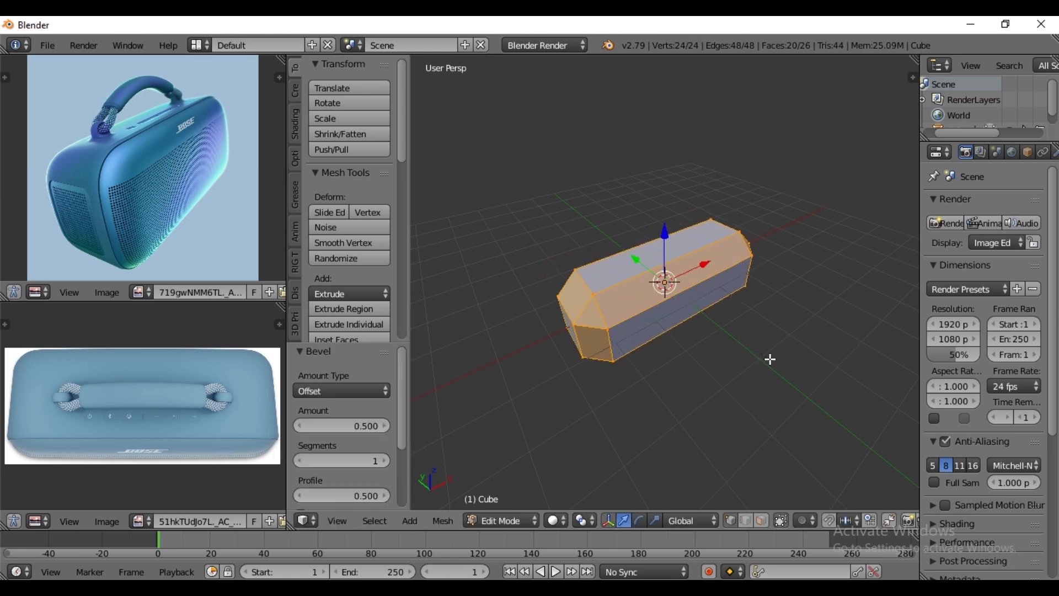
{"action": "left_click", "coordinate": [386, 462]}
{"action": "left_click", "coordinate": [386, 462]}
{"action": "left_click", "coordinate": [387, 462]}
{"action": "left_click", "coordinate": [386, 461]}
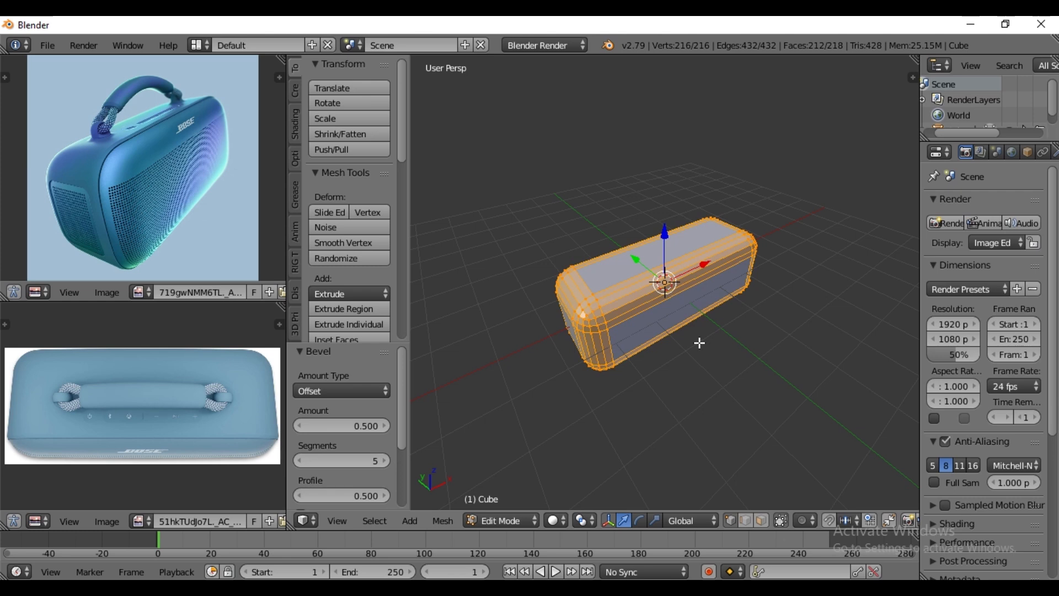
- Add five evenly spaced horizontal loop cuts around the body, between its upper and lower bevels
{"action": "middle_click_drag", "start_coordinate": [685, 343], "coordinate": [683, 381]}
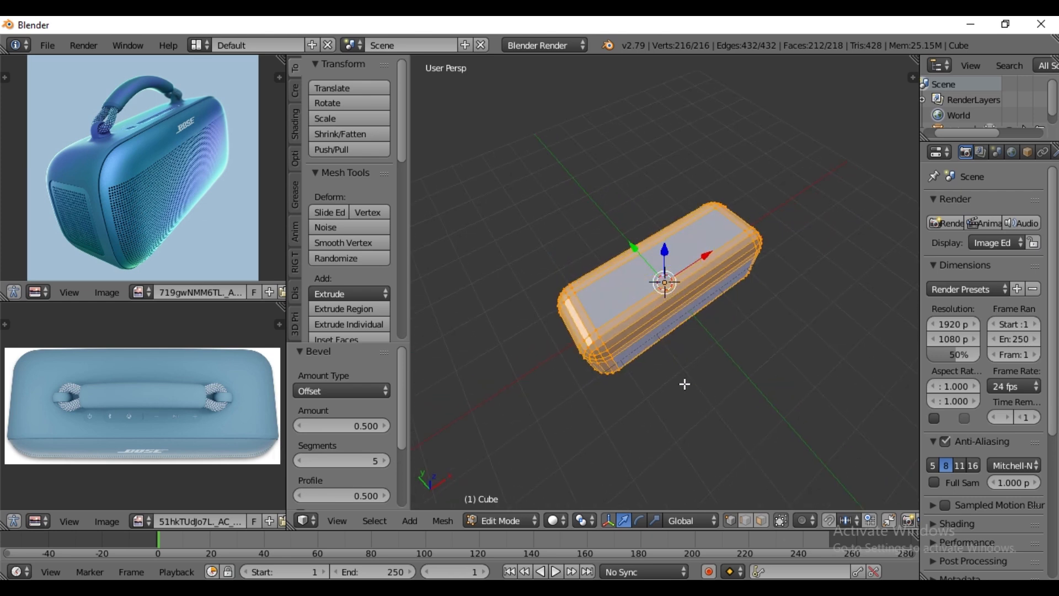
{"action": "key", "text": "KP_7"}
{"action": "scroll", "coordinate": [657, 319], "scroll_direction": "up", "scroll_amount": 3}
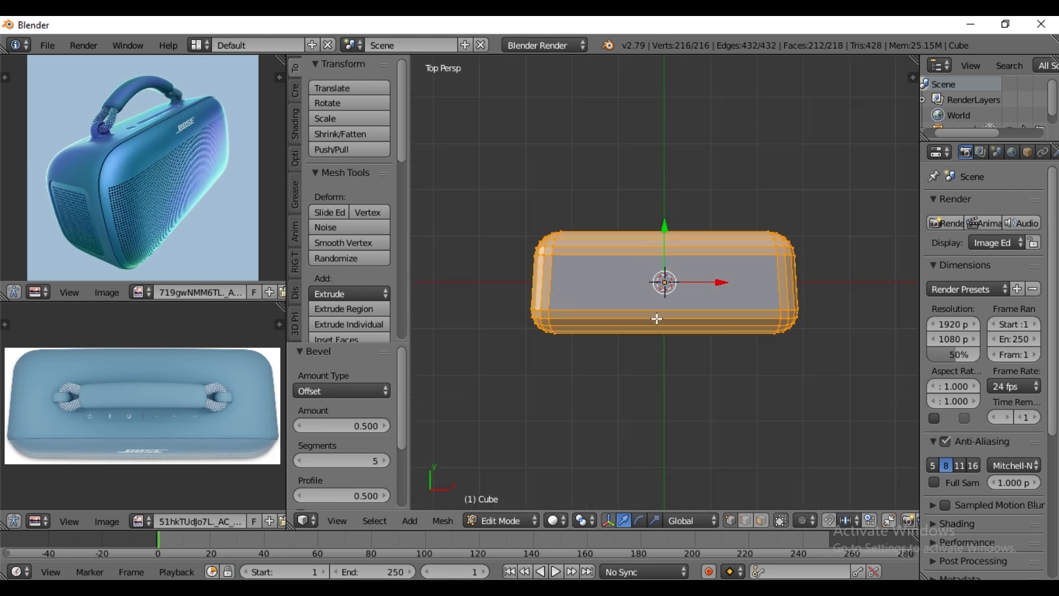
{"action": "middle_click_drag", "start_coordinate": [656, 323], "coordinate": [809, 260]}
{"action": "mouse_move", "coordinate": [675, 336]}
{"action": "middle_mouse_down"}
{"action": "mouse_move", "coordinate": [668, 330]}
{"action": "mouse_move", "coordinate": [643, 343]}
{"action": "mouse_move", "coordinate": [688, 341]}
{"action": "middle_mouse_up"}
{"action": "scroll", "coordinate": [674, 347], "scroll_direction": "down", "scroll_amount": 2}
{"action": "scroll", "coordinate": [672, 350], "scroll_direction": "up", "scroll_amount": 3}
{"action": "scroll", "coordinate": [673, 349], "scroll_direction": "down", "scroll_amount": 2}
{"action": "key", "text": "ctrl+r"}
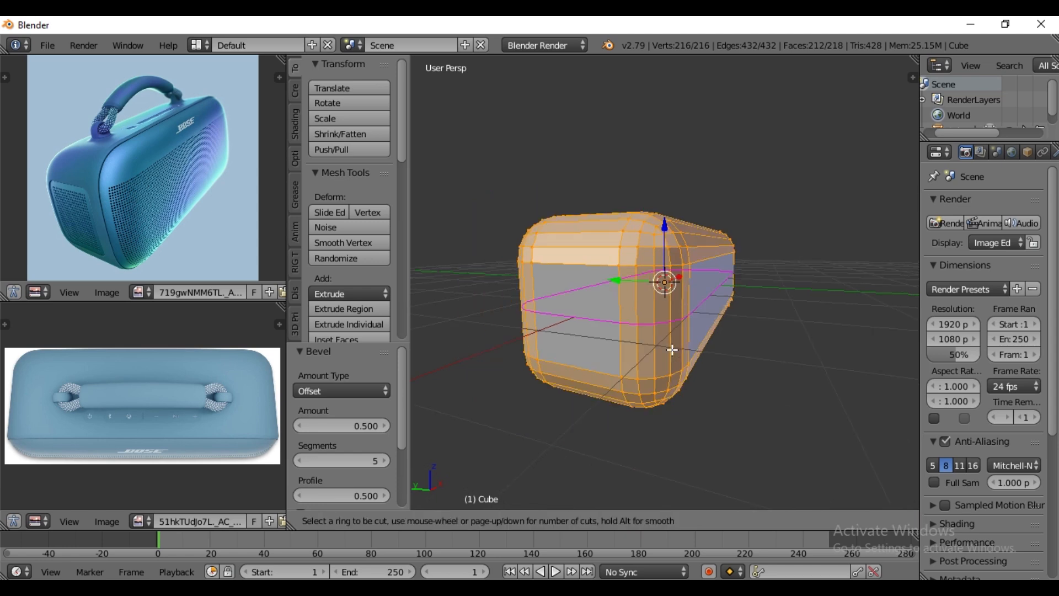
{"action": "scroll", "coordinate": [673, 350], "scroll_direction": "up", "scroll_amount": 2}
{"action": "scroll", "coordinate": [673, 350], "scroll_direction": "up", "scroll_amount": 1}
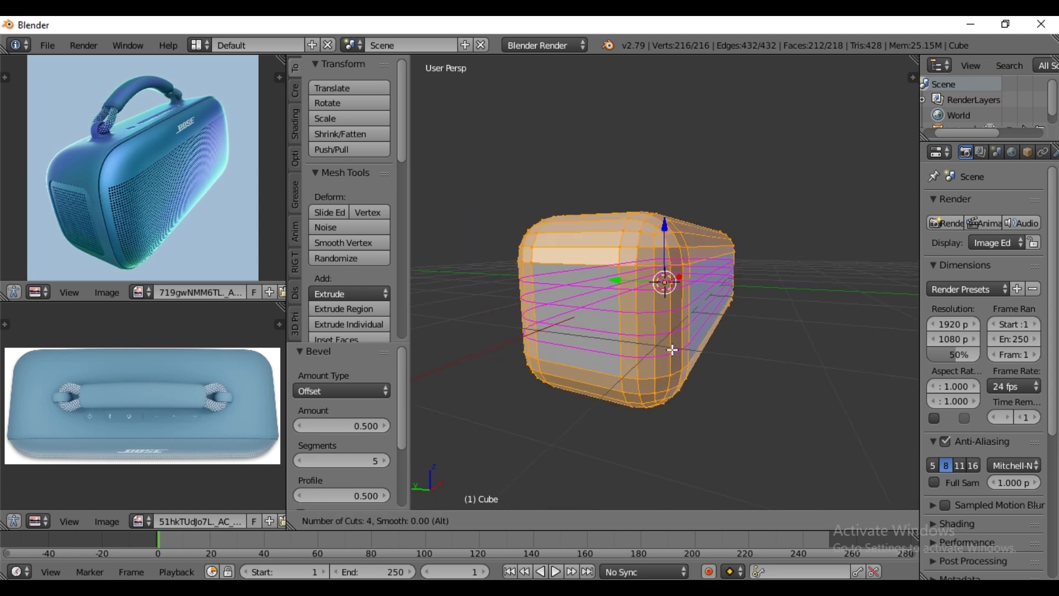
{"action": "left_click", "coordinate": [673, 350]}
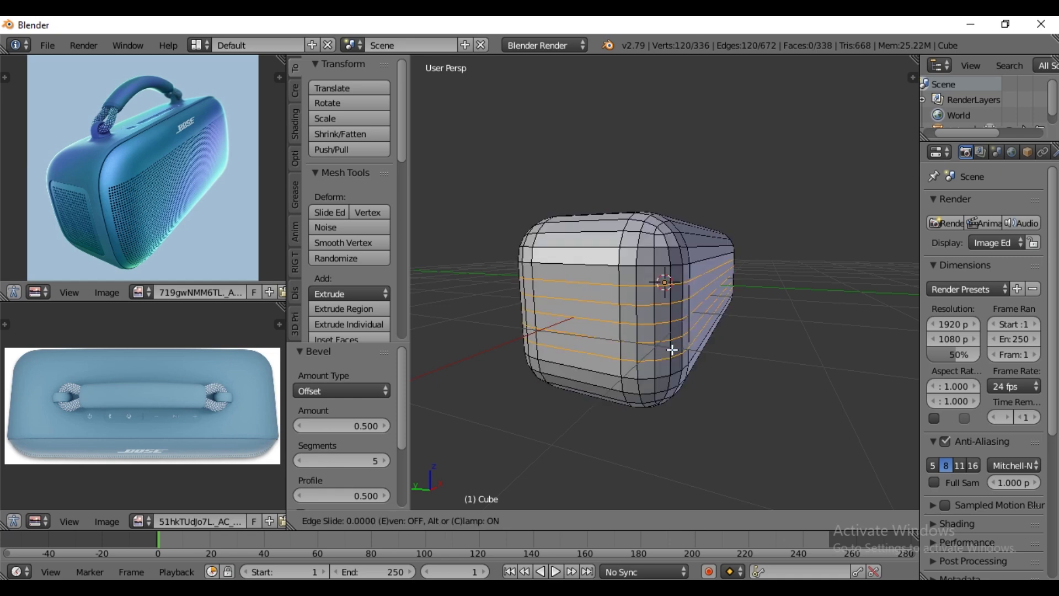
{"action": "left_click", "coordinate": [673, 350]}
- Add five evenly spaced lengthwise loop cuts running over the body's top, ends and underside
{"action": "middle_click_drag", "start_coordinate": [622, 375], "coordinate": [648, 370]}
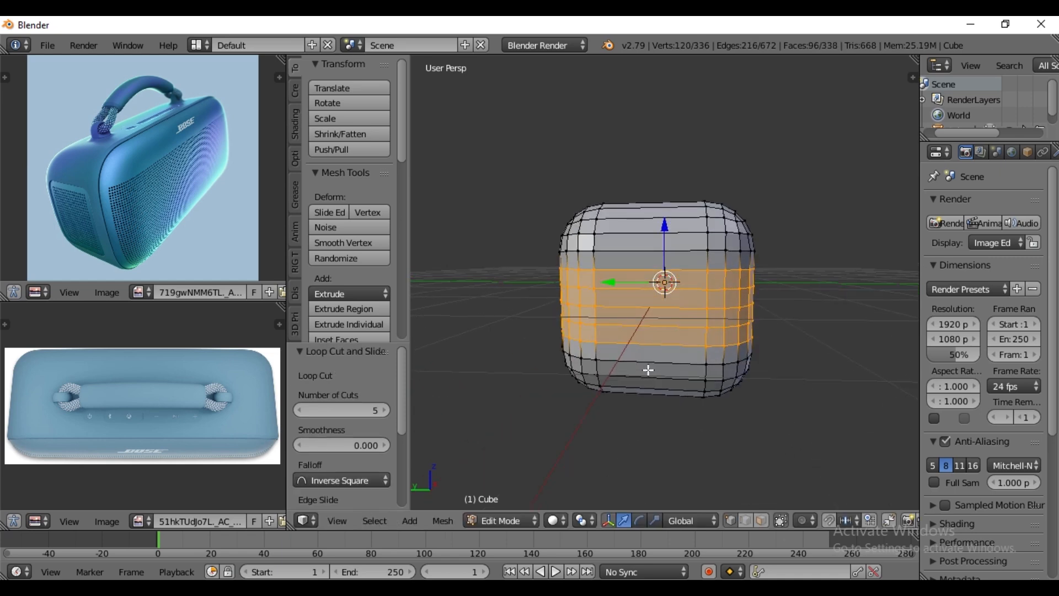
{"action": "key", "text": "ctrl+r"}
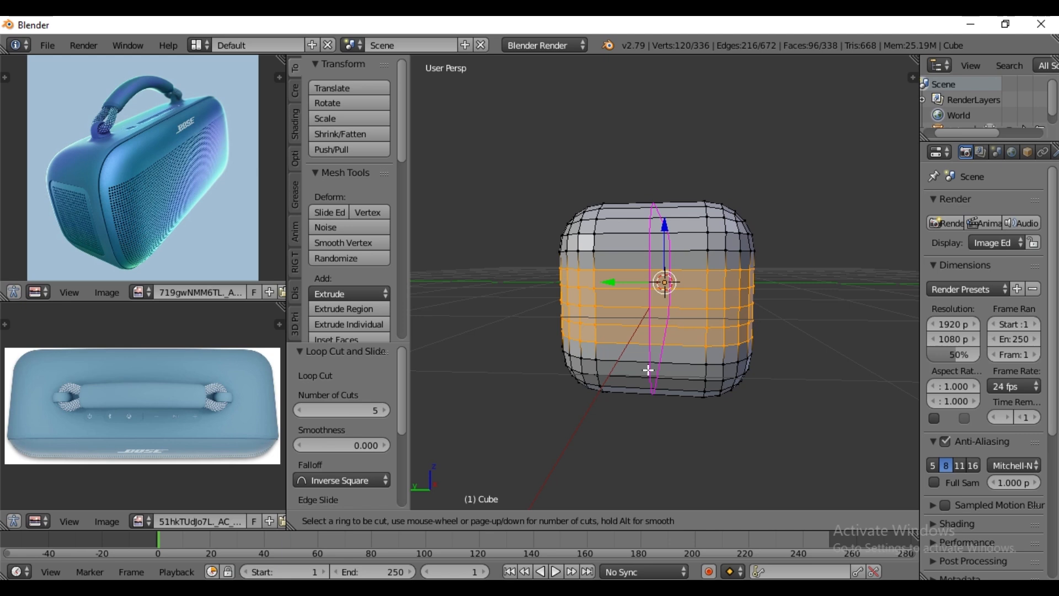
{"action": "scroll", "coordinate": [648, 370], "scroll_direction": "up", "scroll_amount": 3}
{"action": "scroll", "coordinate": [648, 370], "scroll_direction": "up", "scroll_amount": 1}
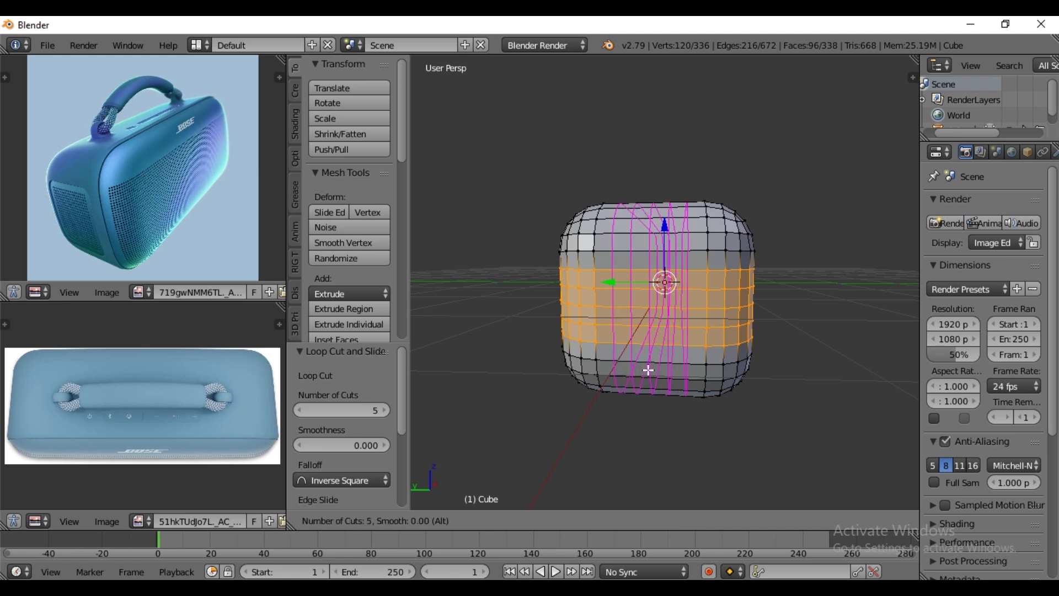
{"action": "left_click", "coordinate": [648, 370]}
{"action": "right_click", "coordinate": [649, 370]}
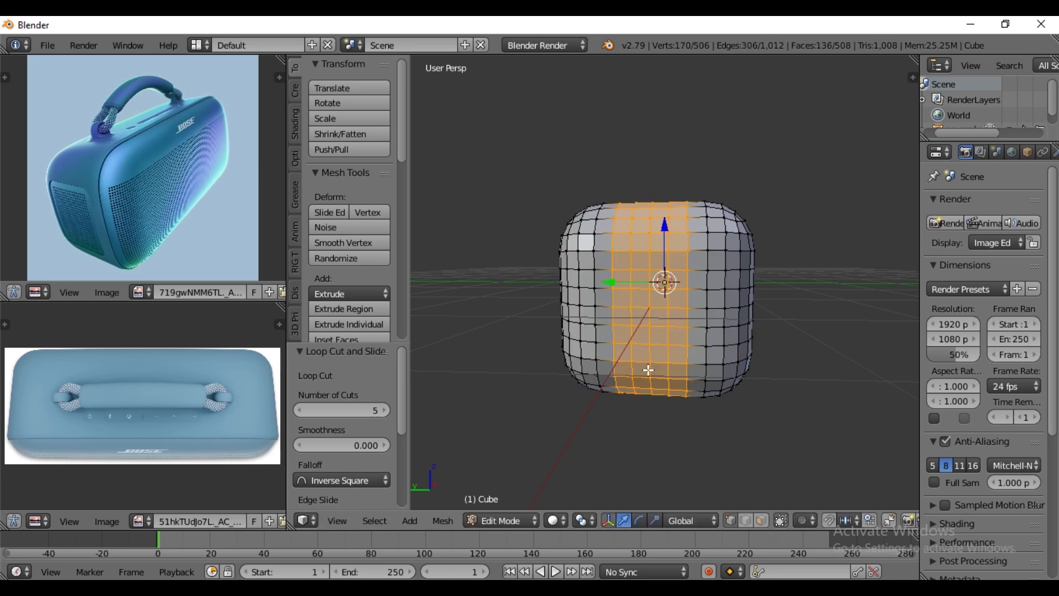
- Add 25 evenly spaced crosswise loop cuts along the body's length, select the whole mesh and return to Object Mode
{"action": "middle_click_drag", "start_coordinate": [739, 354], "coordinate": [629, 394]}
{"action": "key", "text": "ctrl+r"}
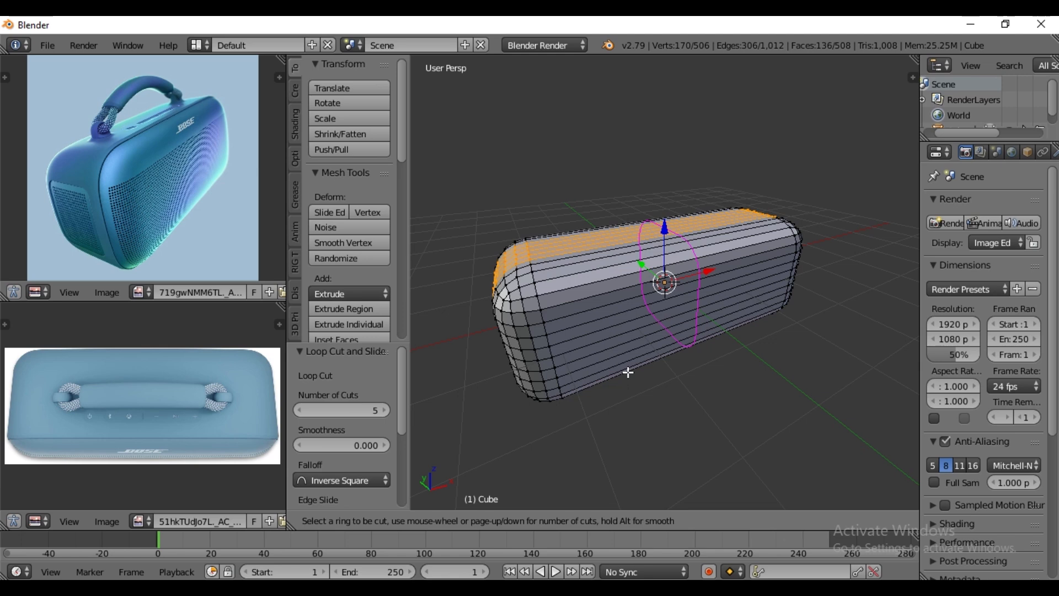
{"action": "scroll", "coordinate": [628, 373], "scroll_direction": "up", "scroll_amount": 2}
{"action": "type", "text": "25"}
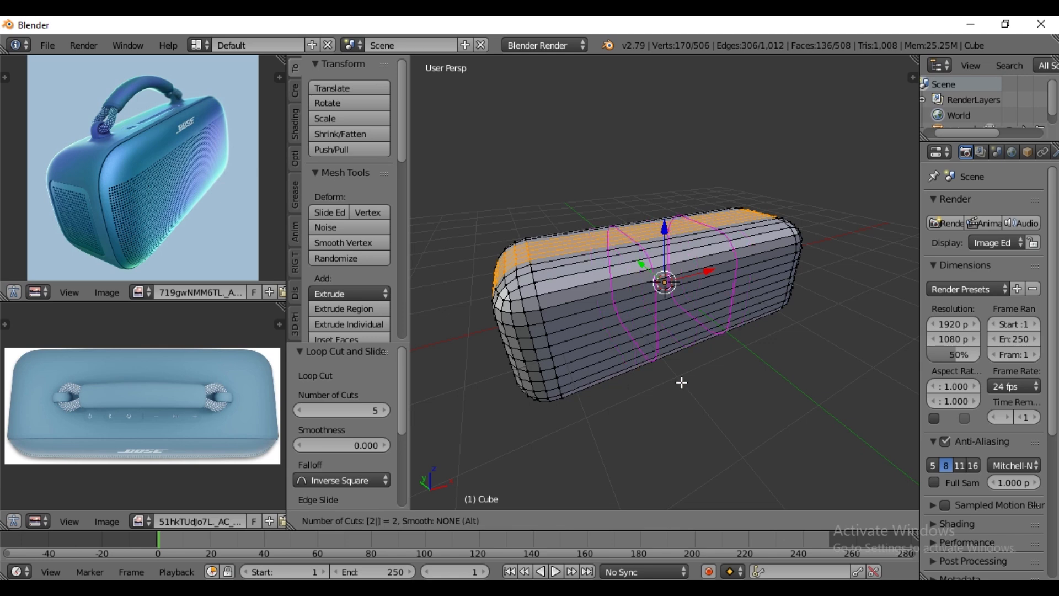
{"action": "key", "text": "Return"}
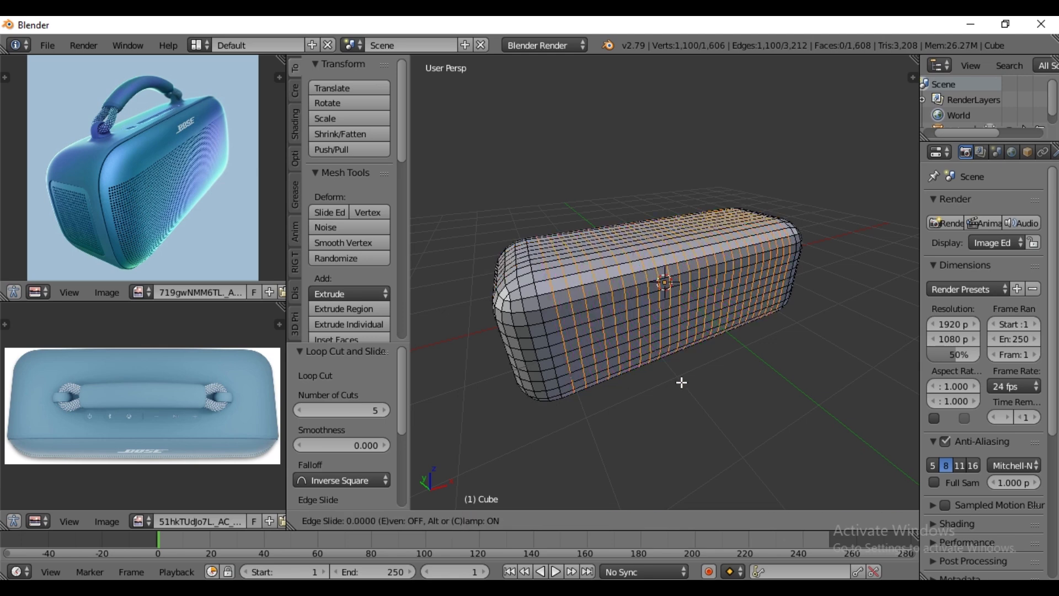
{"action": "key", "text": "Return"}
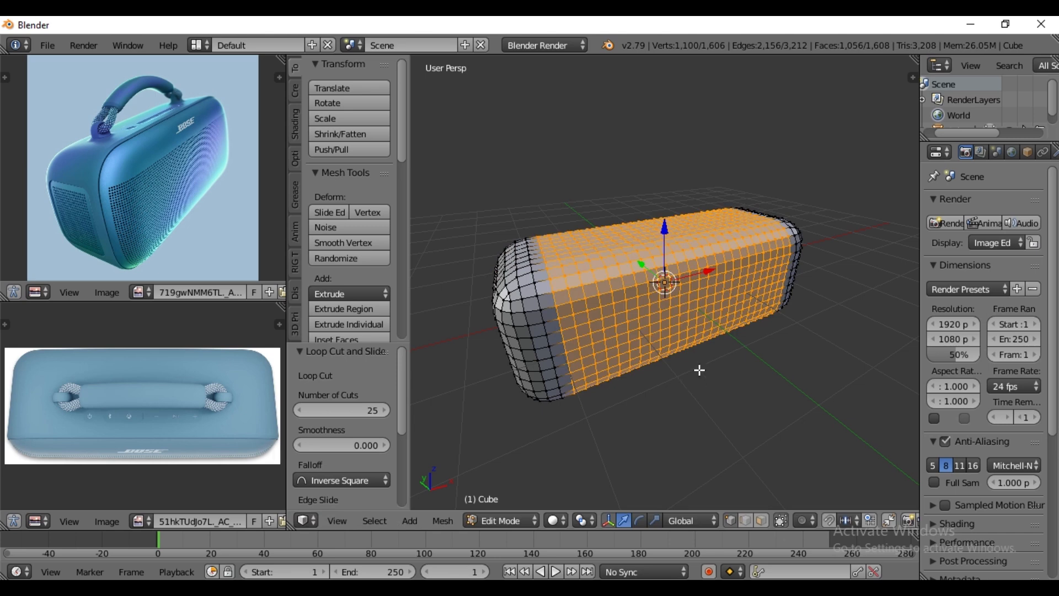
{"action": "middle_click_drag", "start_coordinate": [700, 370], "coordinate": [712, 298]}
{"action": "key", "text": "a"}
{"action": "key", "text": "a"}
{"action": "key", "text": "Tab"}
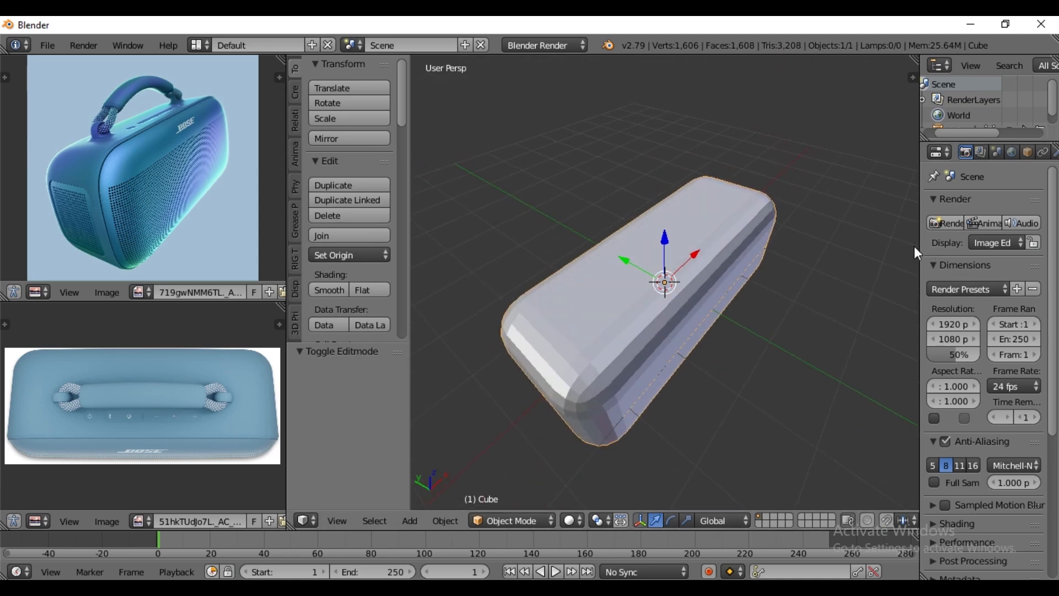
- Enlarge the outliner and properties areas and add a Subdivision Surface modifier to the speaker body
{"action": "left_click_drag", "start_coordinate": [915, 250], "coordinate": [872, 249]}
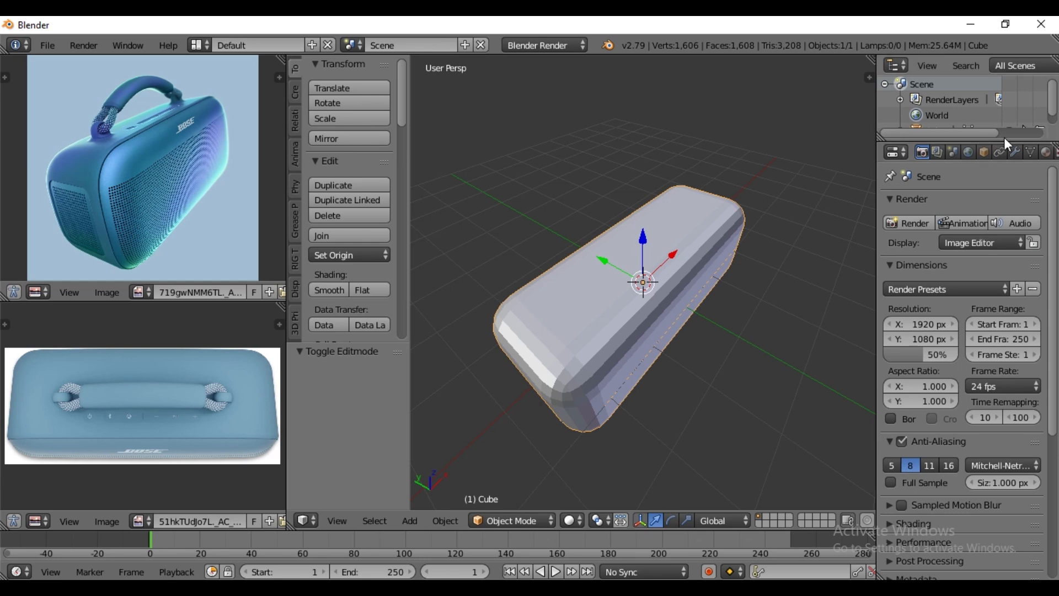
{"action": "left_click_drag", "start_coordinate": [1005, 141], "coordinate": [995, 191]}
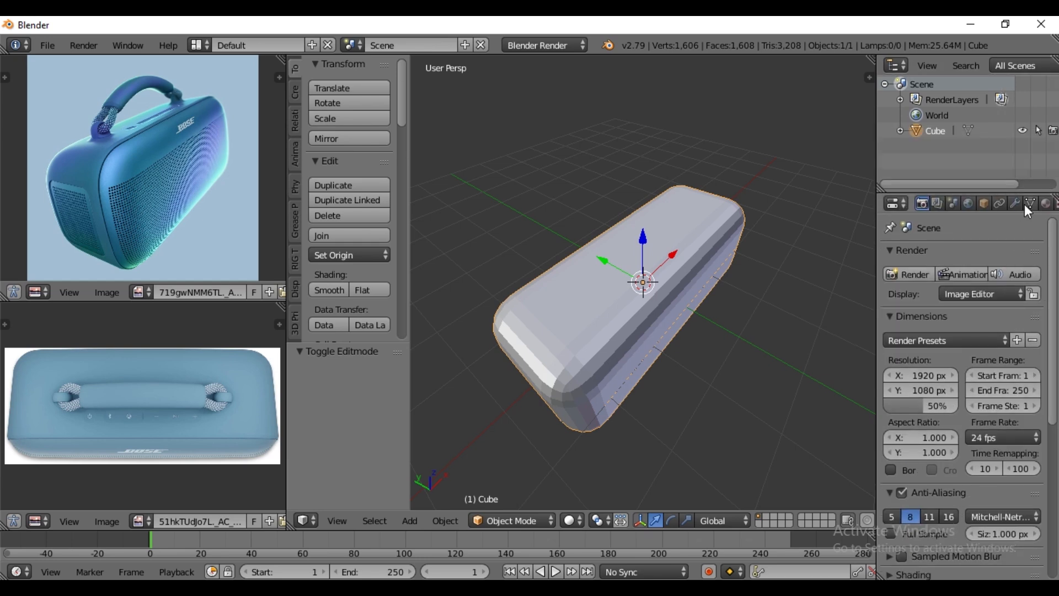
{"action": "left_click", "coordinate": [1015, 203]}
{"action": "left_click", "coordinate": [958, 254]}
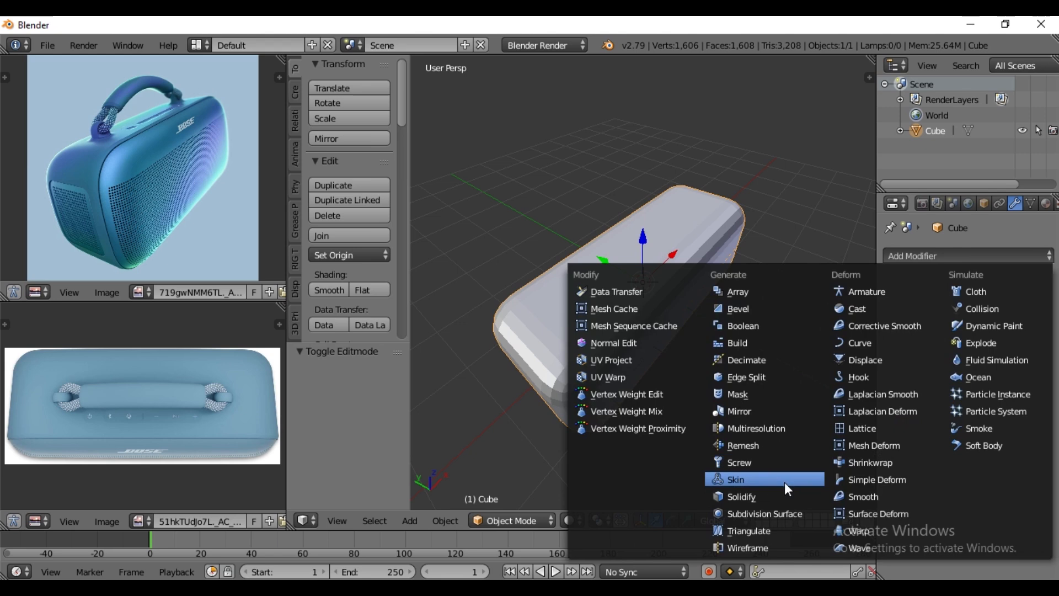
{"action": "left_click", "coordinate": [767, 515]}
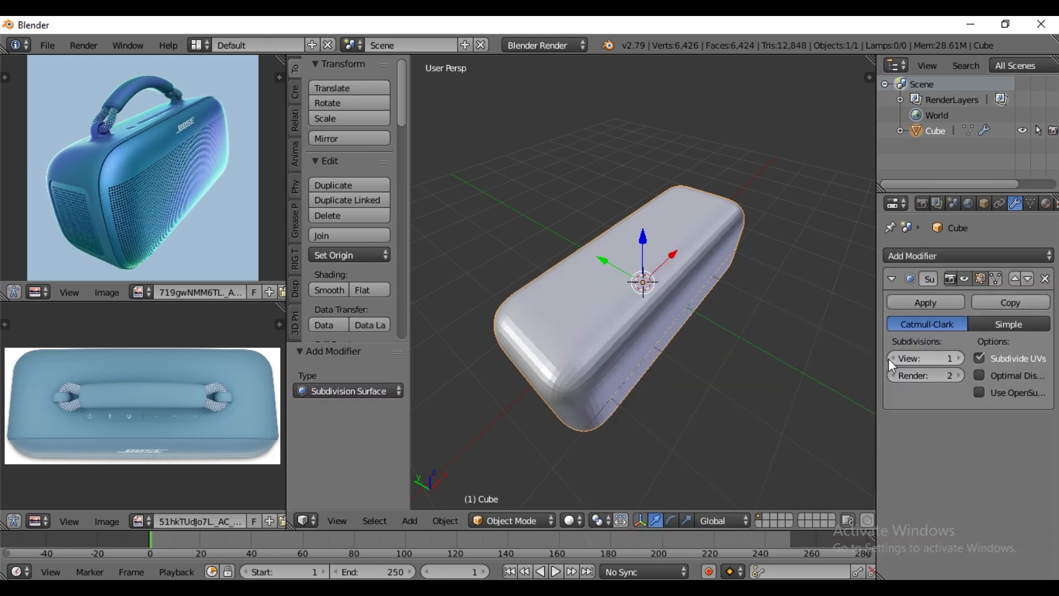
- Set the Subdivision Surface render level to 1 and duplicate the speaker body in place
{"action": "left_click", "coordinate": [898, 376]}
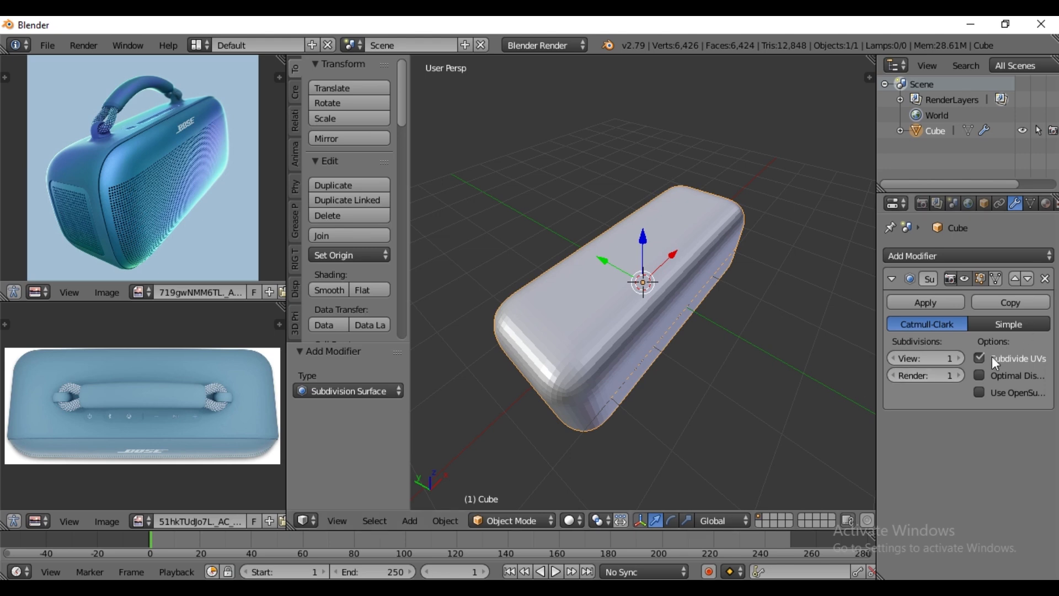
{"action": "middle_click_drag", "start_coordinate": [684, 315], "coordinate": [654, 336]}
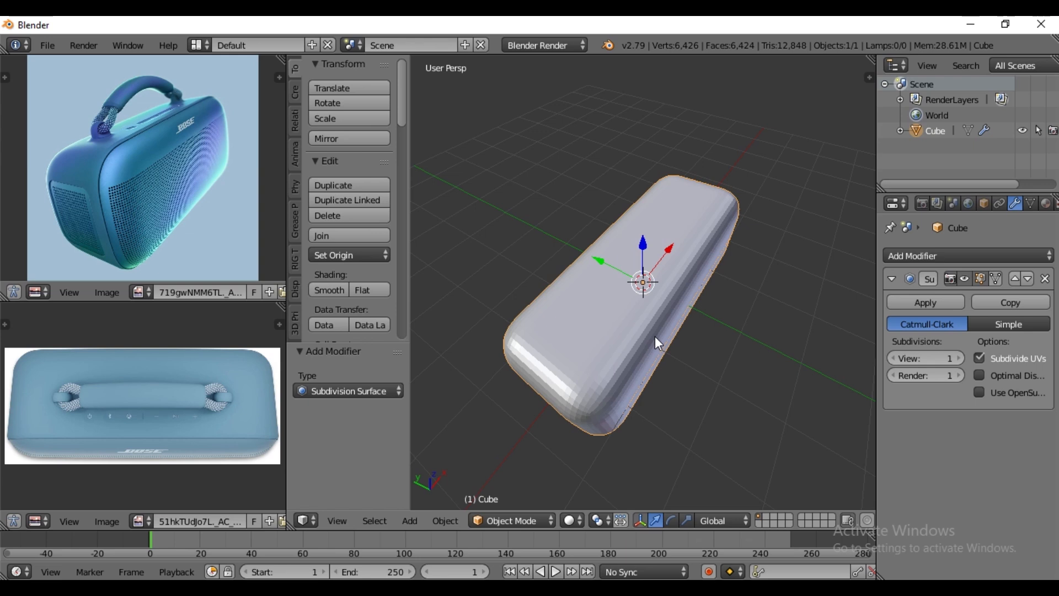
{"action": "key", "text": "shift+d"}
{"action": "right_click", "coordinate": [655, 336]}
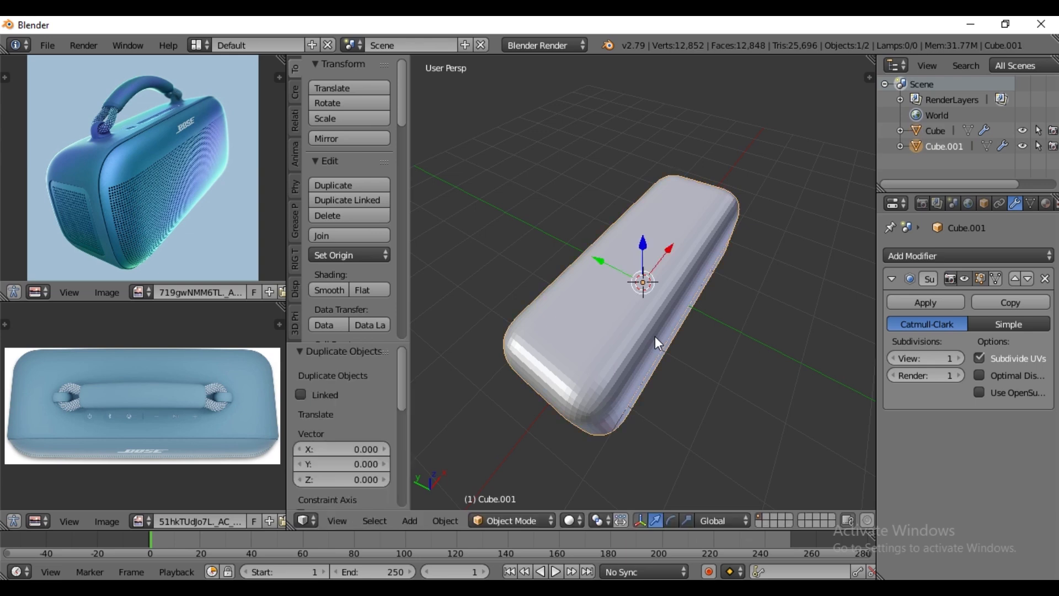
- Rename the duplicate to speaker and hide it, and rename the original cube to bag
{"action": "double_click", "coordinate": [953, 147]}
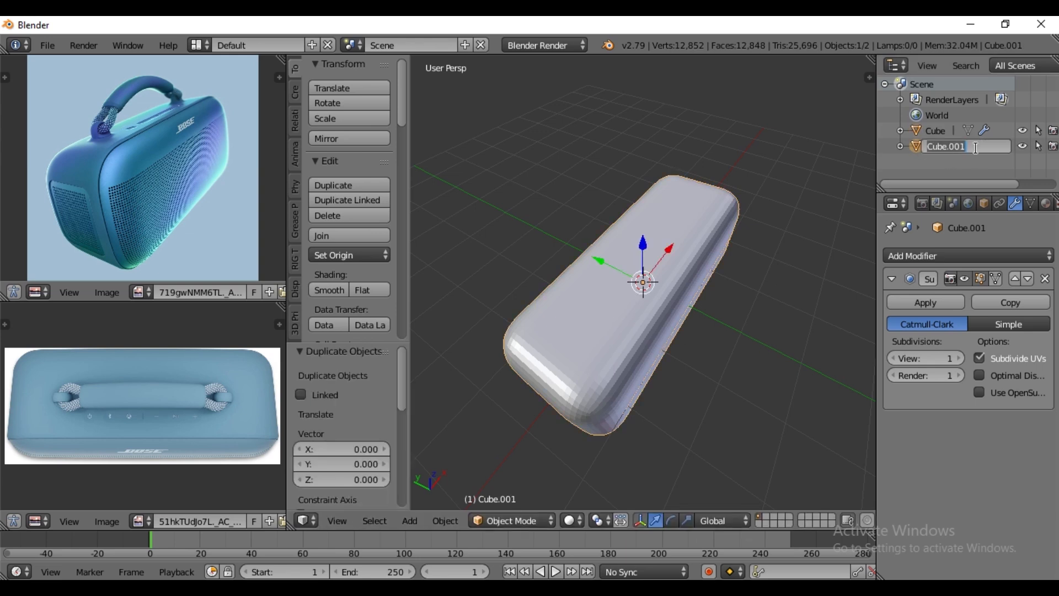
{"action": "type", "text": "speaker"}
{"action": "key", "text": "Return"}
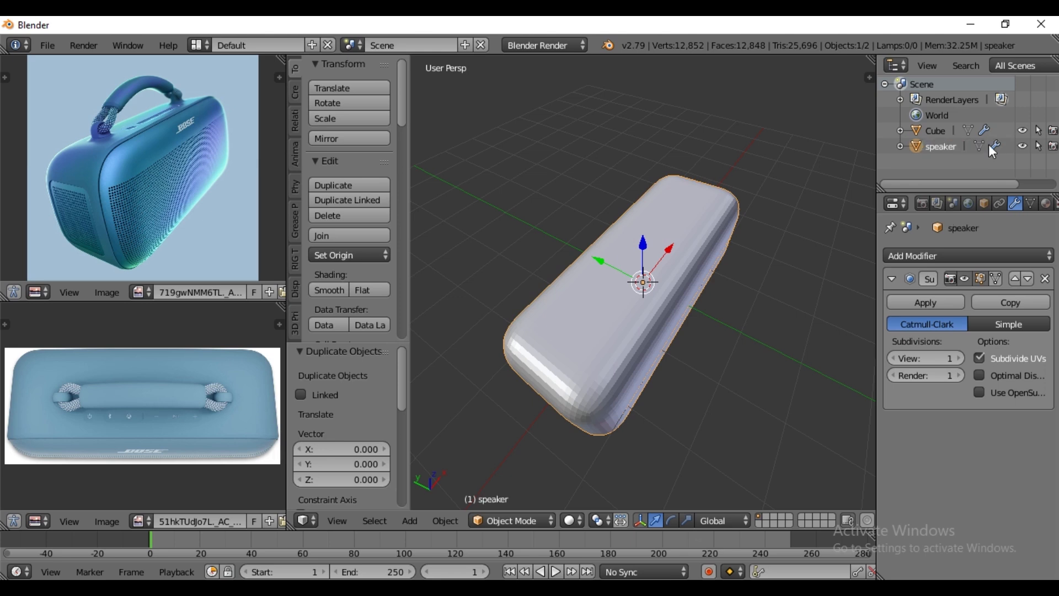
{"action": "left_click", "coordinate": [944, 133]}
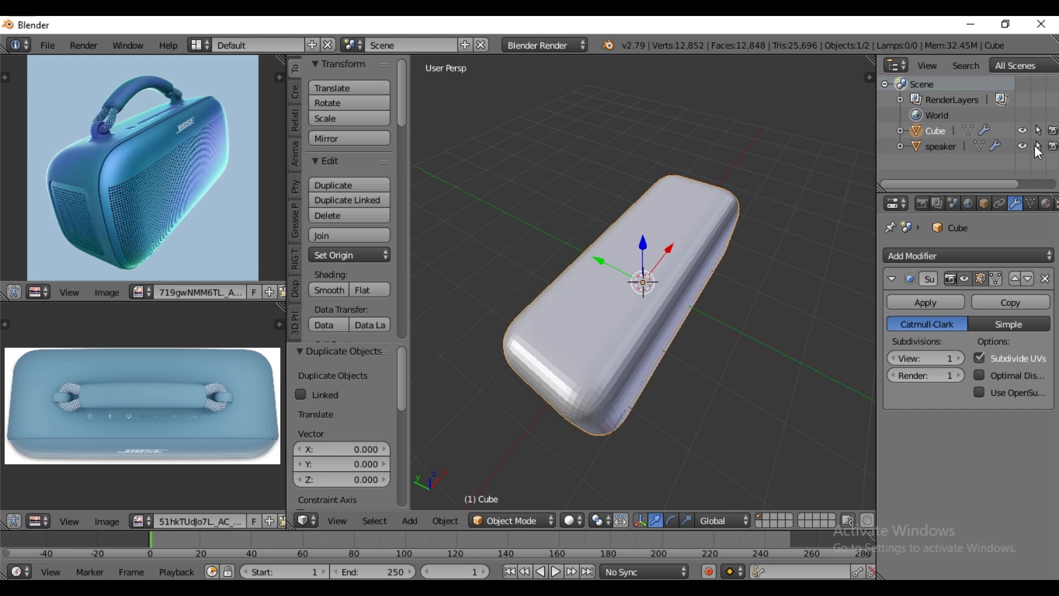
{"action": "double_click", "coordinate": [937, 132]}
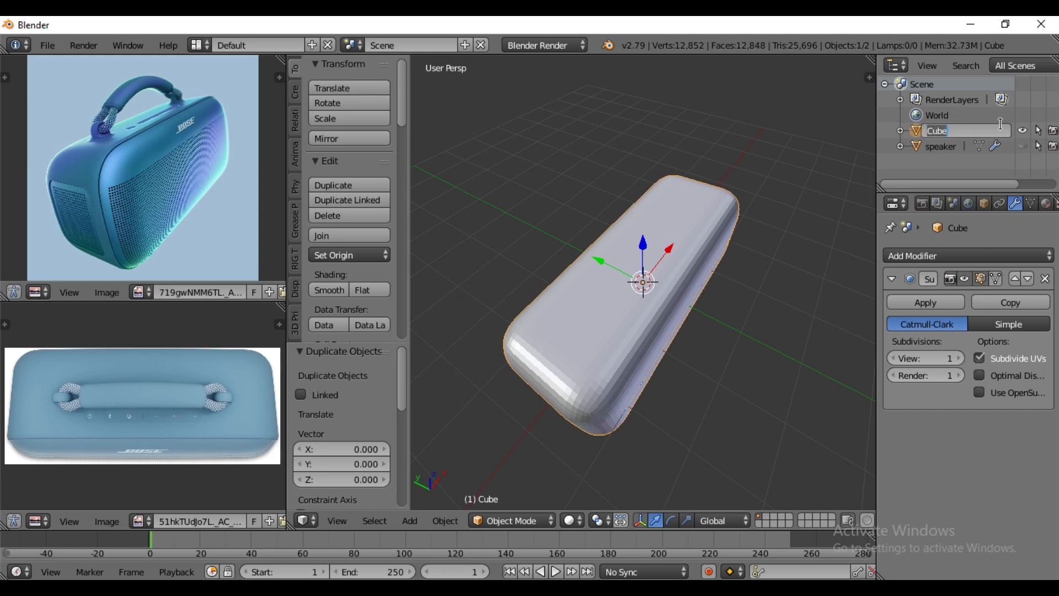
{"action": "type", "text": "bag"}
{"action": "key", "text": "Return"}
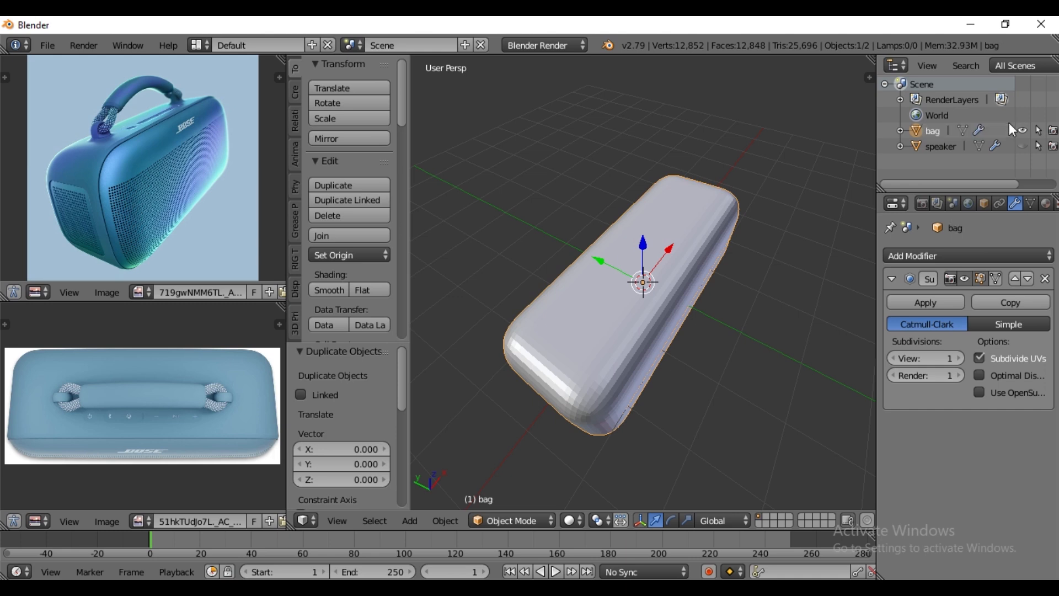
- Delete the vertices of the bag's whole front section, including the next edge loop around the body, and return to Object Mode
{"action": "middle_click_drag", "start_coordinate": [689, 335], "coordinate": [622, 303]}
{"action": "key", "text": "KP_7"}
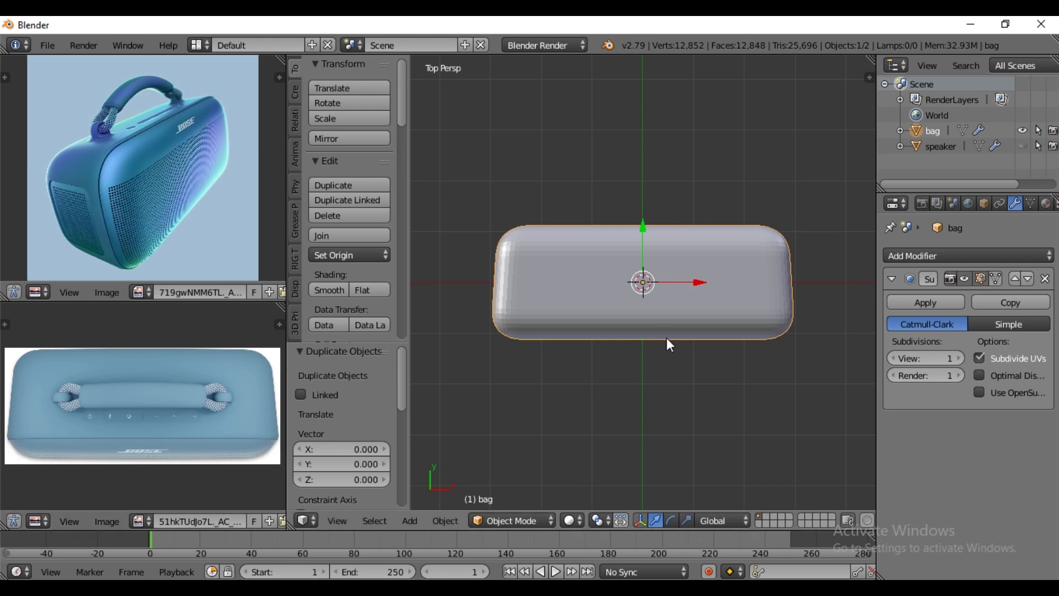
{"action": "key", "text": "Tab"}
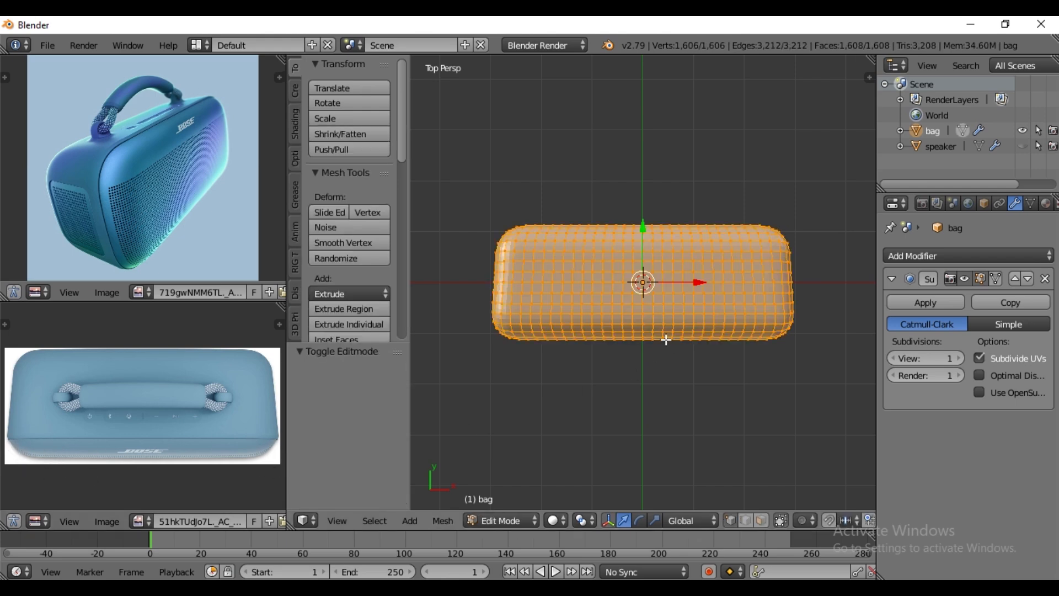
{"action": "left_click", "coordinate": [780, 524]}
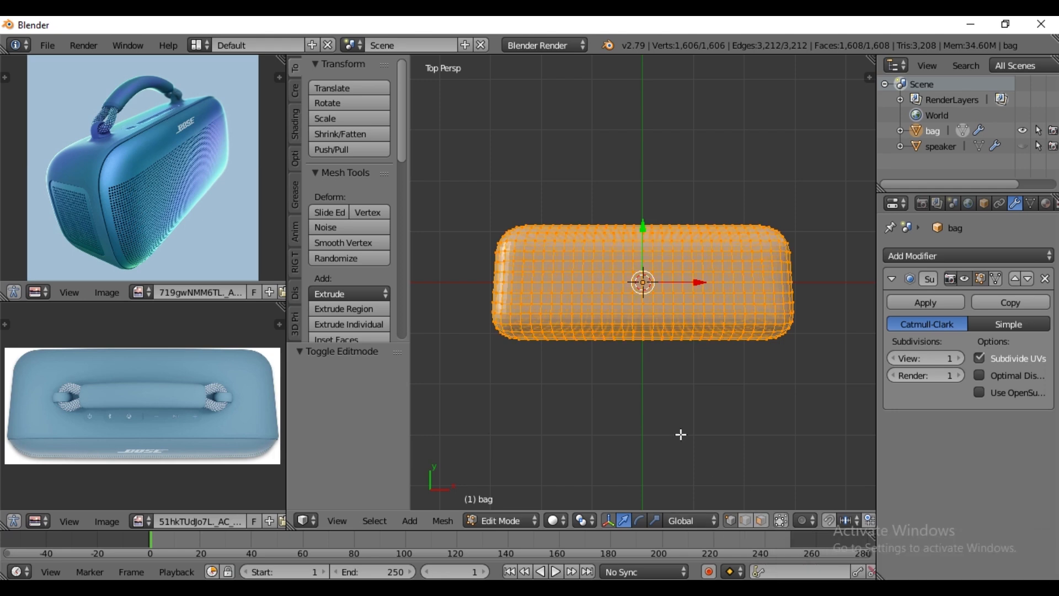
{"action": "right_click", "coordinate": [497, 329]}
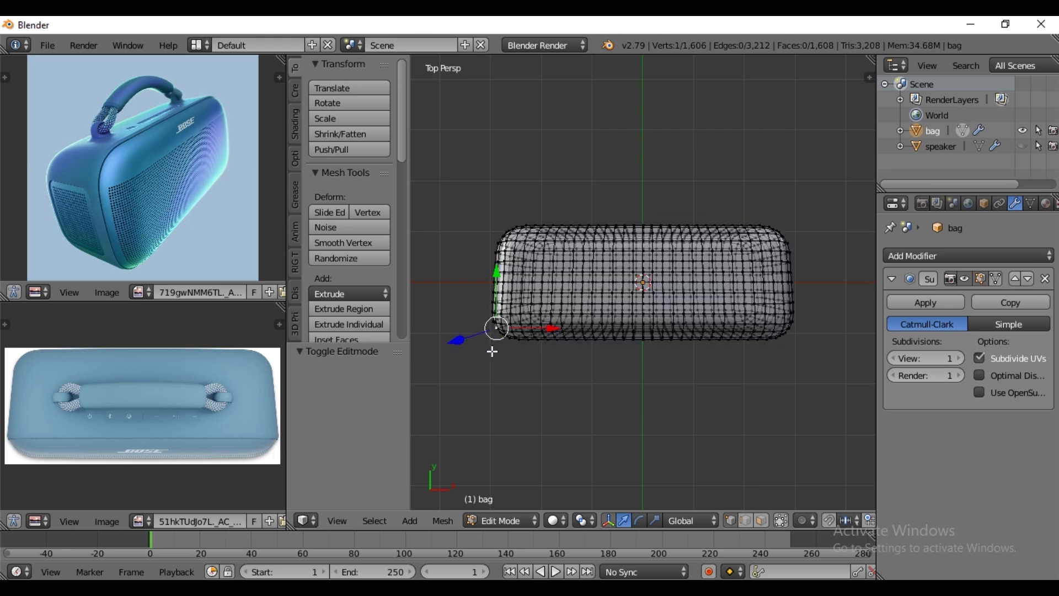
{"action": "key", "text": "b"}
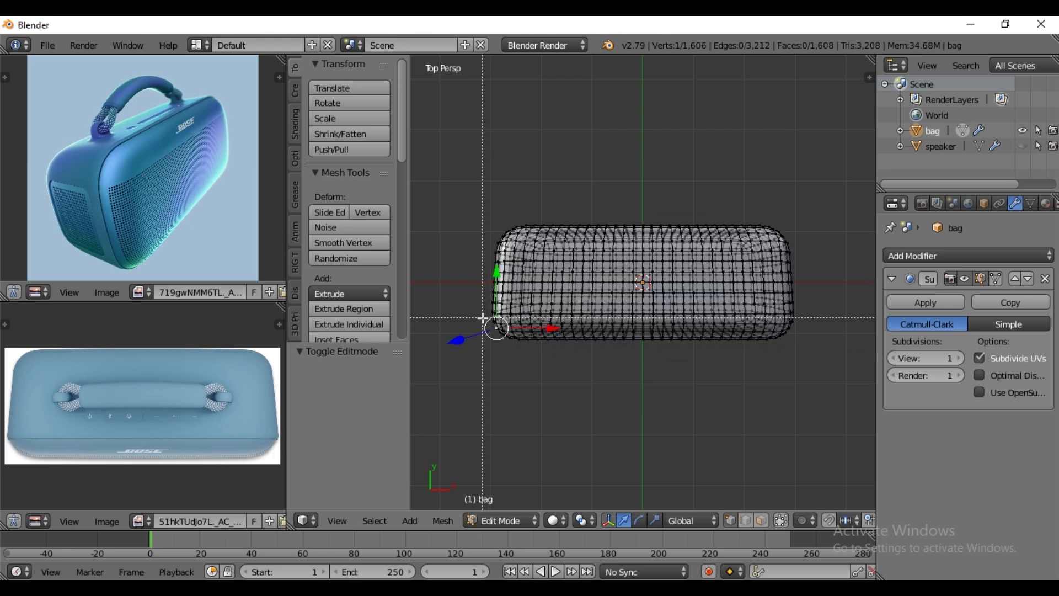
{"action": "left_click_drag", "start_coordinate": [483, 318], "coordinate": [802, 368]}
{"action": "middle_click_drag", "start_coordinate": [623, 358], "coordinate": [610, 486]}
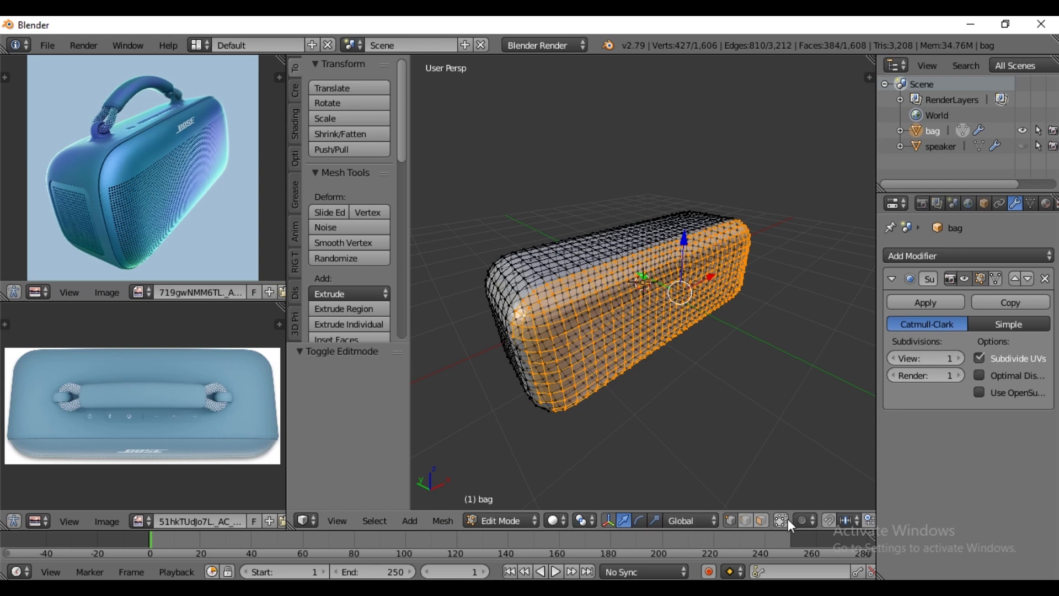
{"action": "middle_click_drag", "start_coordinate": [634, 449], "coordinate": [618, 301]}
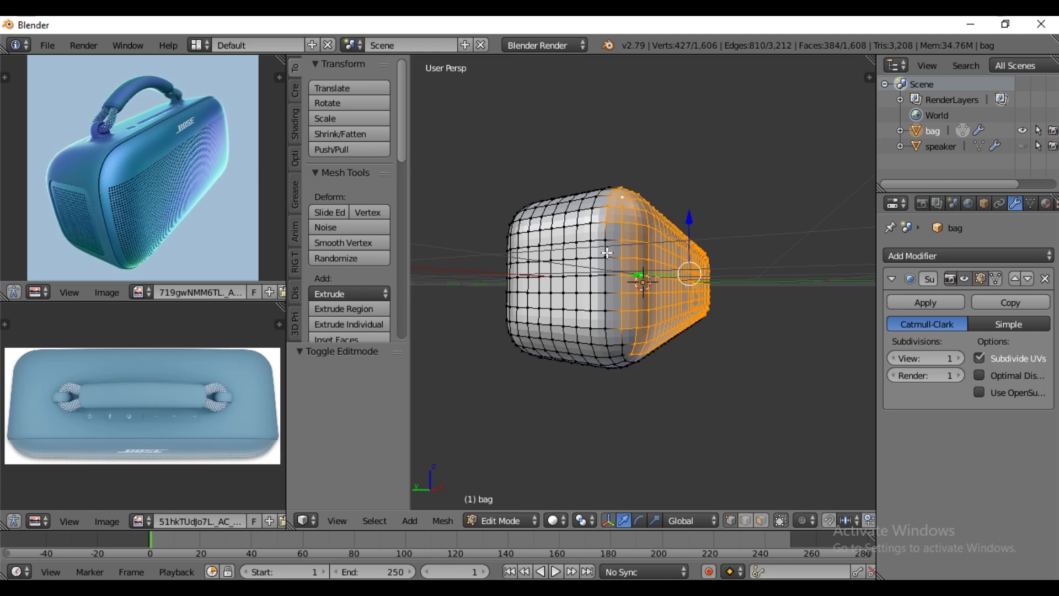
{"action": "right_click", "coordinate": [607, 251], "text": "alt+shift"}
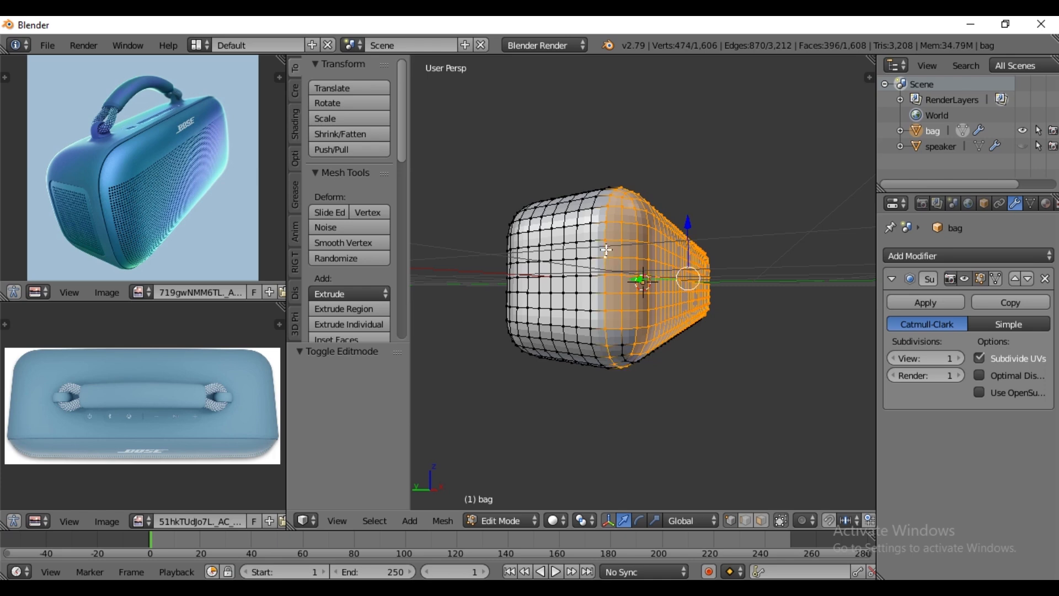
{"action": "right_click", "coordinate": [621, 333], "text": "alt+shift"}
{"action": "middle_click_drag", "start_coordinate": [699, 352], "coordinate": [610, 374]}
{"action": "key", "text": "KP_7"}
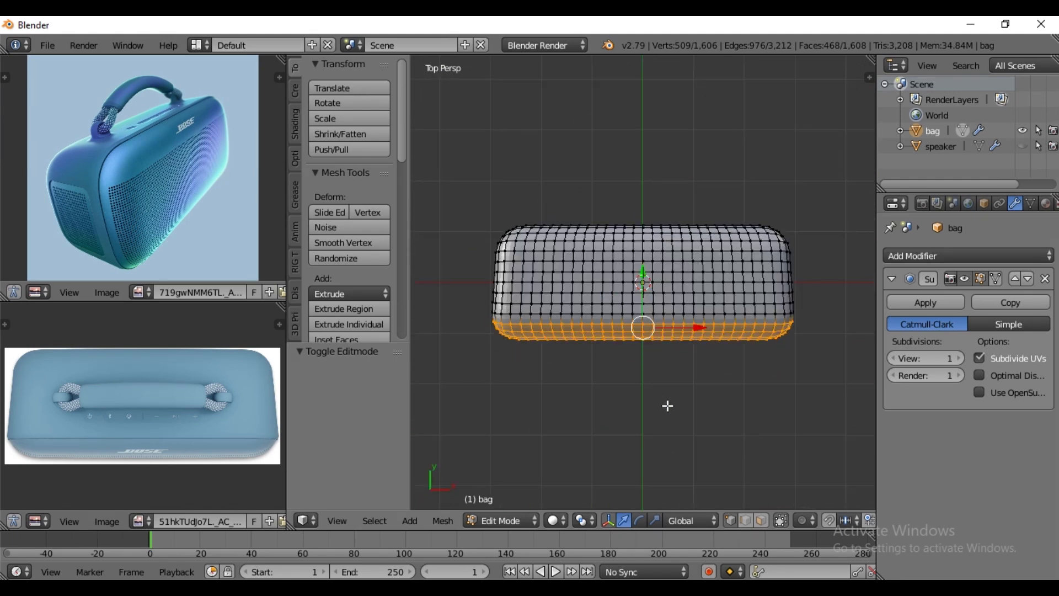
{"action": "key", "text": "x"}
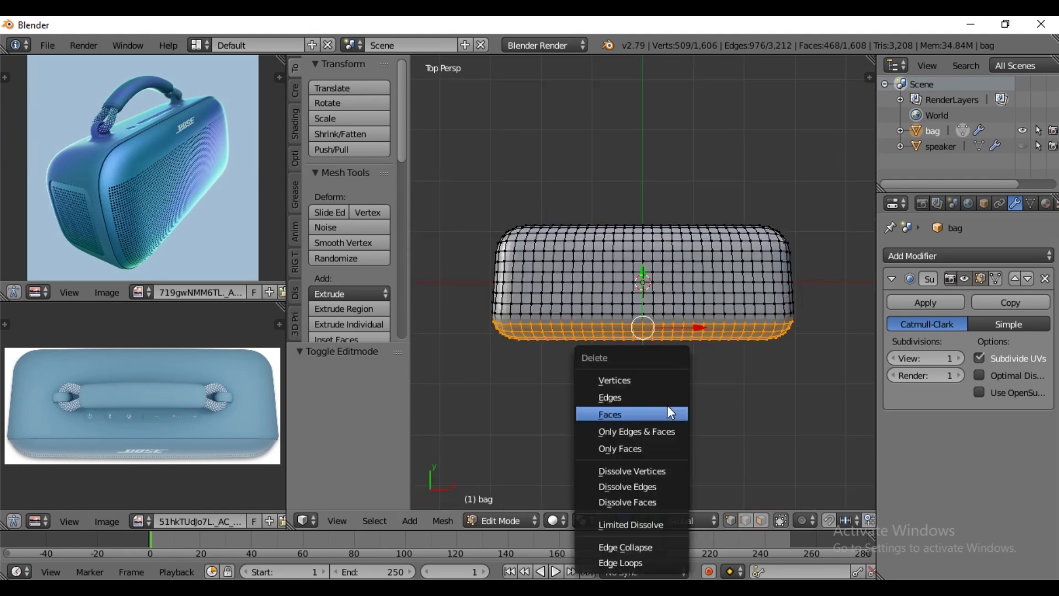
{"action": "left_click", "coordinate": [634, 382]}
{"action": "key", "text": "Tab"}
- Examine the handle anchor, front seam and grille in the reference photo and compare them with the open-fronted bag
{"action": "mouse_move", "coordinate": [643, 376]}
{"action": "middle_mouse_down"}
{"action": "mouse_move", "coordinate": [651, 358]}
{"action": "mouse_move", "coordinate": [653, 367]}
{"action": "middle_mouse_up"}
{"action": "scroll", "coordinate": [173, 222], "scroll_direction": "up", "scroll_amount": 3}
{"action": "middle_click_drag", "start_coordinate": [706, 320], "coordinate": [682, 364]}
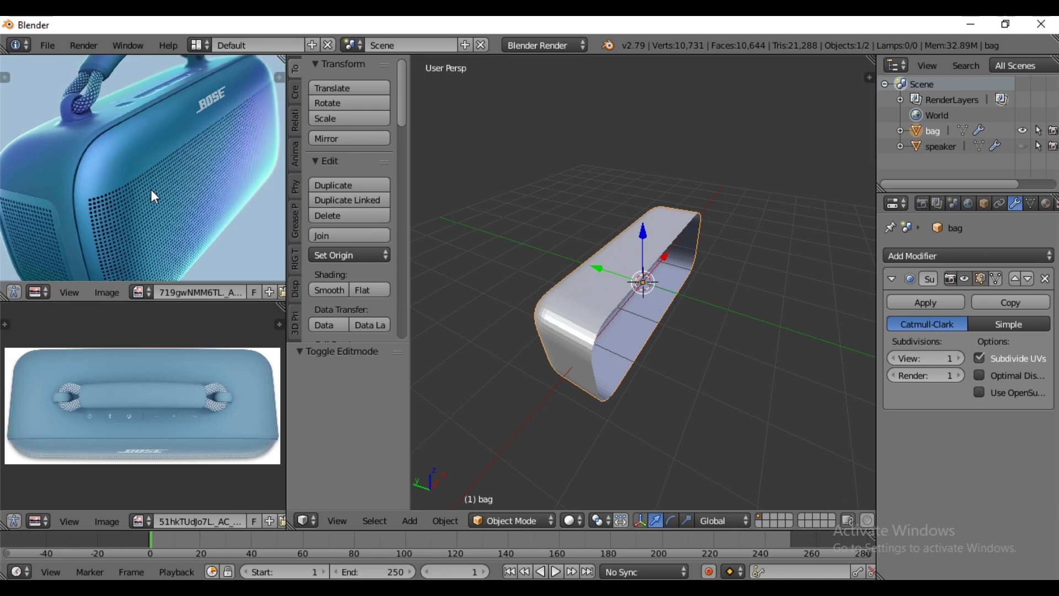
{"action": "scroll", "coordinate": [157, 194], "scroll_direction": "up", "scroll_amount": 5}
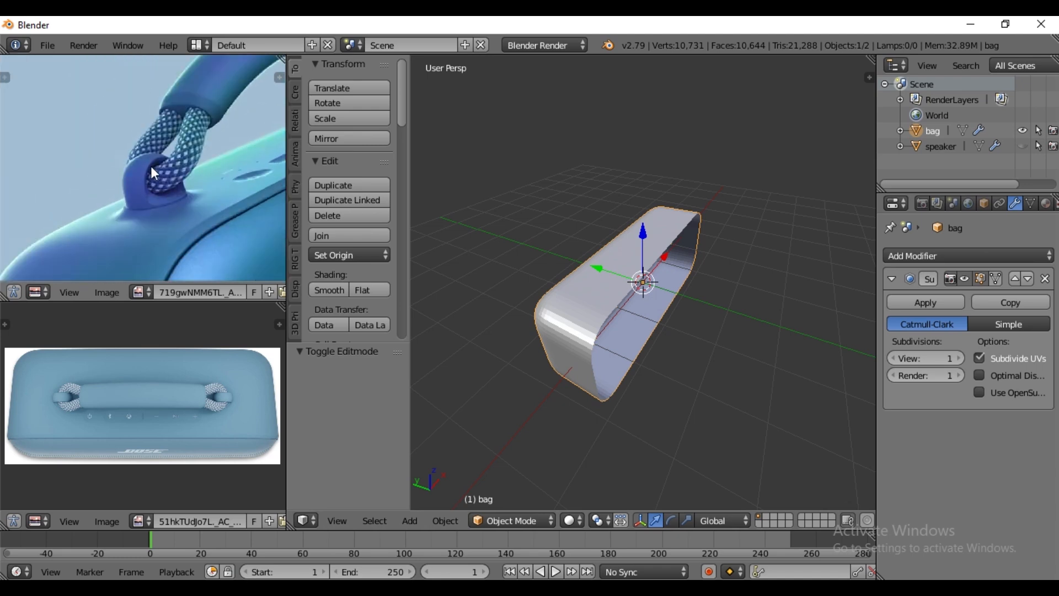
{"action": "middle_click_drag", "start_coordinate": [157, 172], "coordinate": [149, 149]}
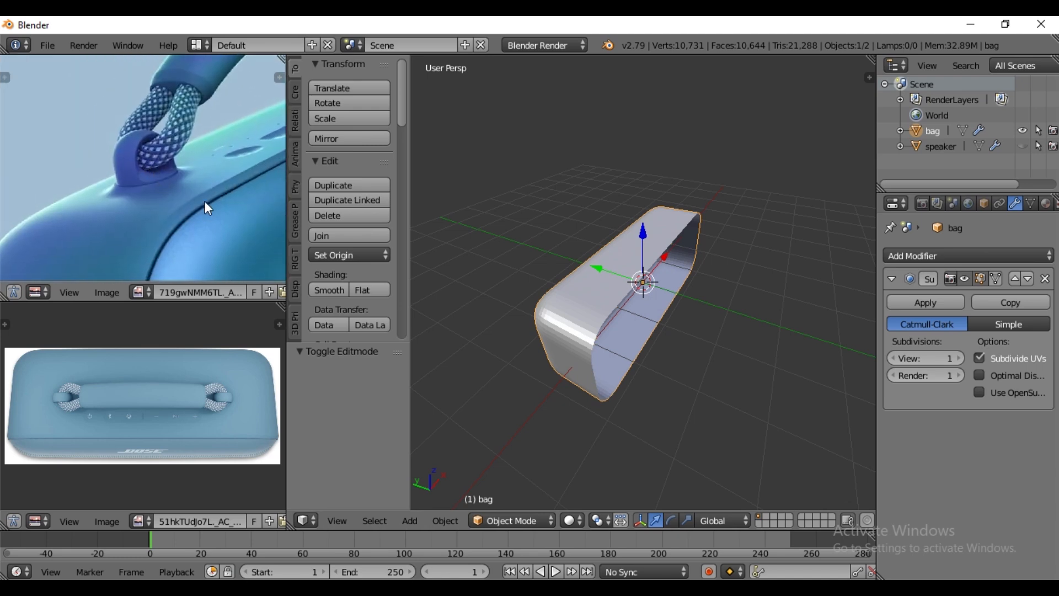
{"action": "middle_click_drag", "start_coordinate": [207, 211], "coordinate": [214, 131]}
{"action": "scroll", "coordinate": [177, 176], "scroll_direction": "down", "scroll_amount": 1}
{"action": "middle_click_drag", "start_coordinate": [616, 279], "coordinate": [600, 297]}
{"action": "key", "text": "KP_7"}
{"action": "scroll", "coordinate": [598, 301], "scroll_direction": "up", "scroll_amount": 2}
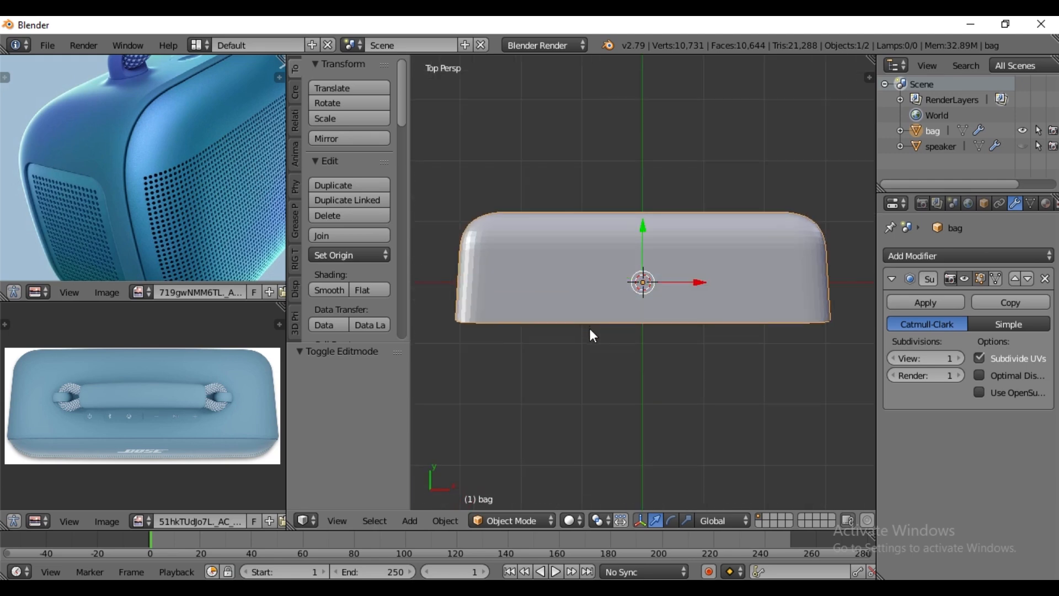
{"action": "scroll", "coordinate": [515, 306], "scroll_direction": "up", "scroll_amount": 2}
{"action": "scroll", "coordinate": [517, 306], "scroll_direction": "down", "scroll_amount": 2}
- Delete the vertices of the bag's positive-X half through its full depth, keeping the centre edge loop
{"action": "key", "text": "Tab"}
{"action": "scroll", "coordinate": [553, 324], "scroll_direction": "down", "scroll_amount": 1}
{"action": "right_click", "coordinate": [643, 241]}
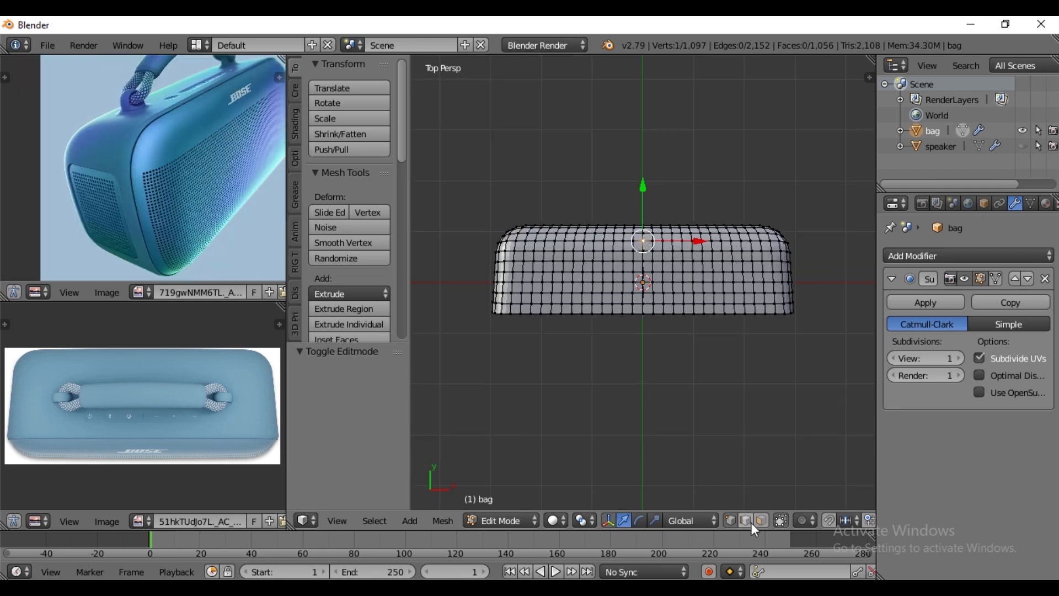
{"action": "left_click", "coordinate": [782, 521]}
{"action": "right_click", "coordinate": [783, 238]}
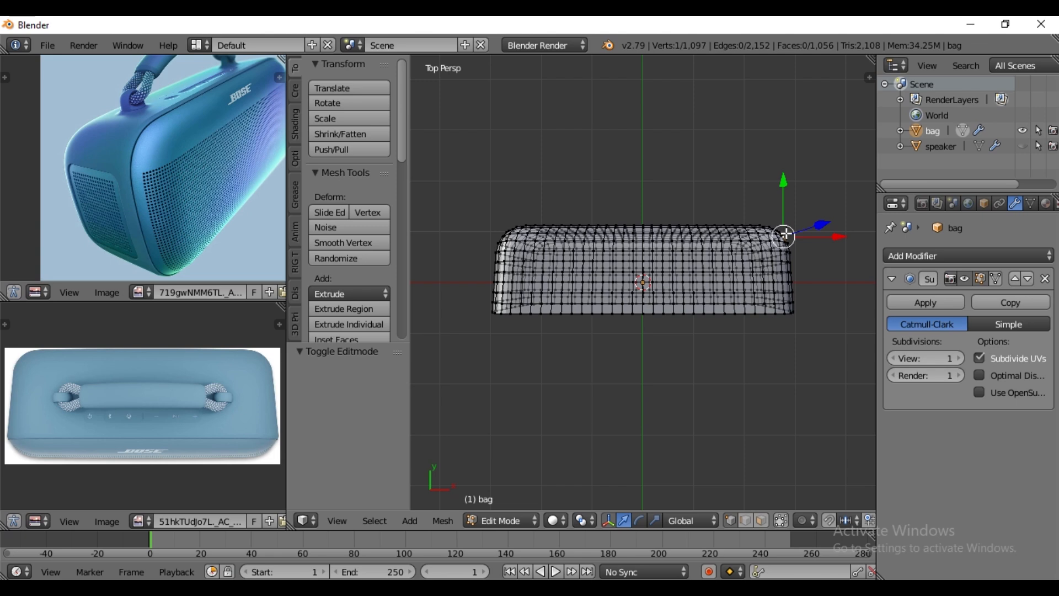
{"action": "key", "text": "b"}
{"action": "left_click_drag", "start_coordinate": [813, 214], "coordinate": [643, 359]}
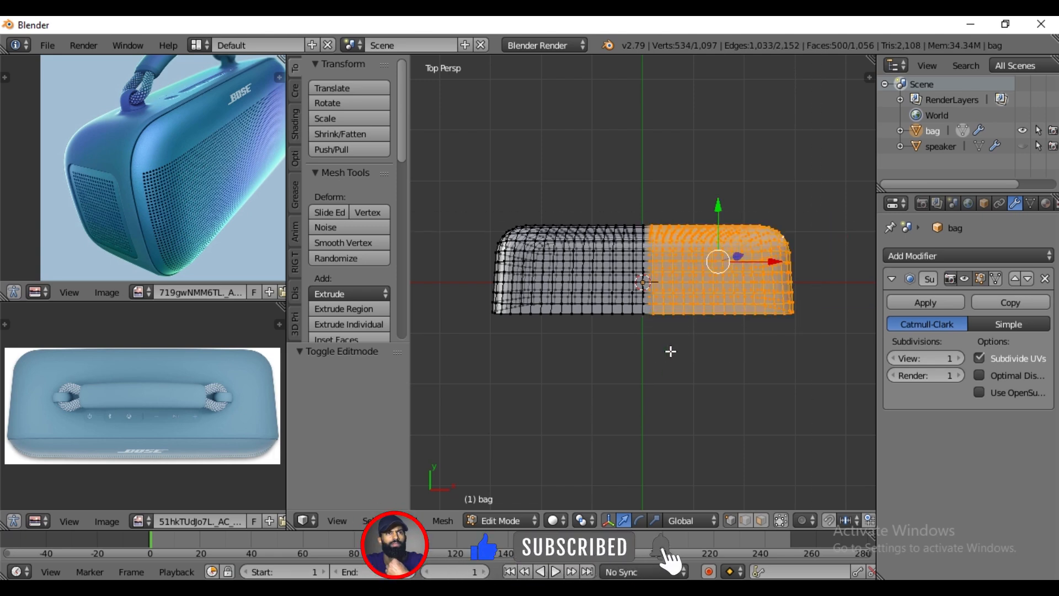
{"action": "middle_click_drag", "start_coordinate": [670, 352], "coordinate": [684, 277]}
{"action": "key", "text": "x"}
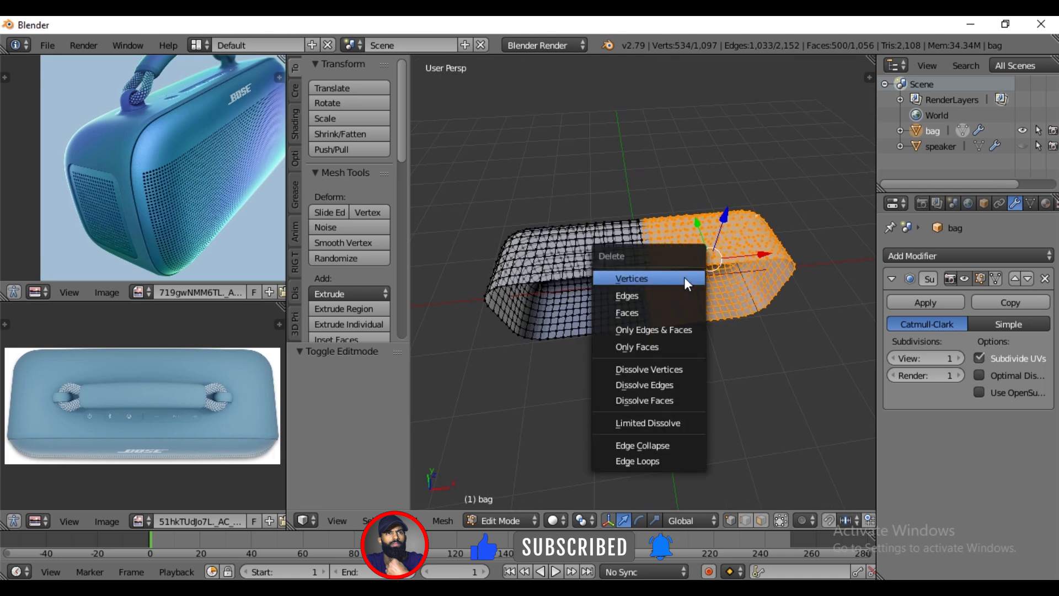
{"action": "left_click", "coordinate": [684, 277]}
- Add an X-axis Mirror modifier to the bag, place it above the Subdivision Surface modifier and enable Clipping
{"action": "left_click", "coordinate": [979, 256]}
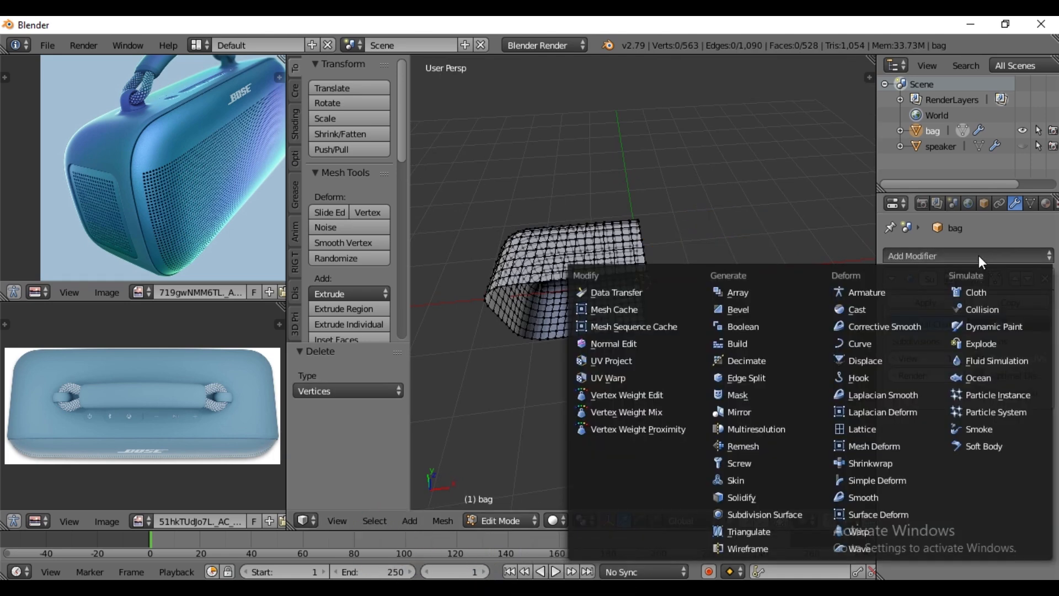
{"action": "left_click", "coordinate": [739, 409]}
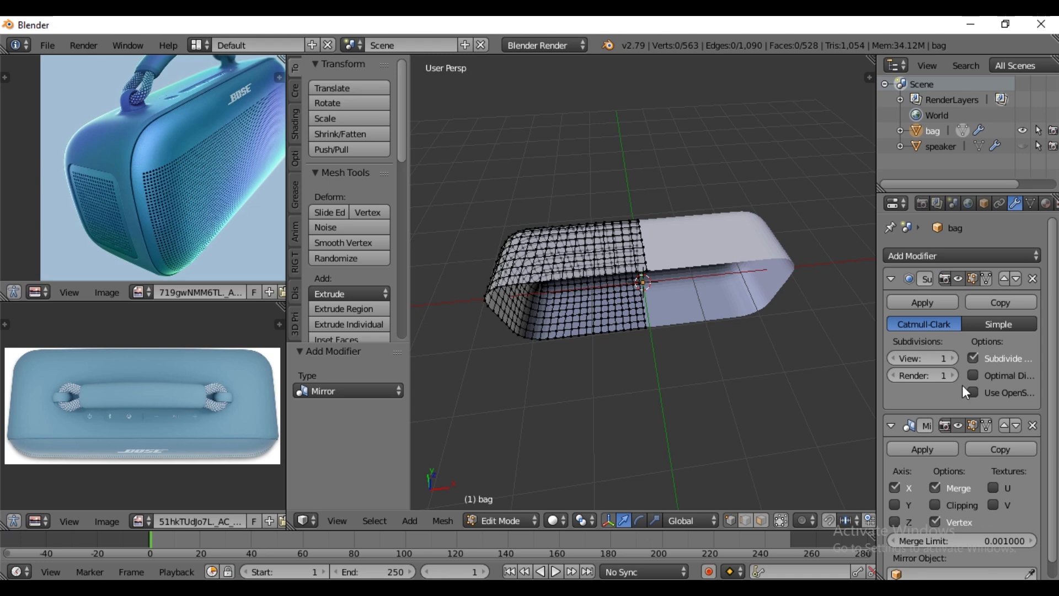
{"action": "scroll", "coordinate": [670, 246], "scroll_direction": "up", "scroll_amount": 6}
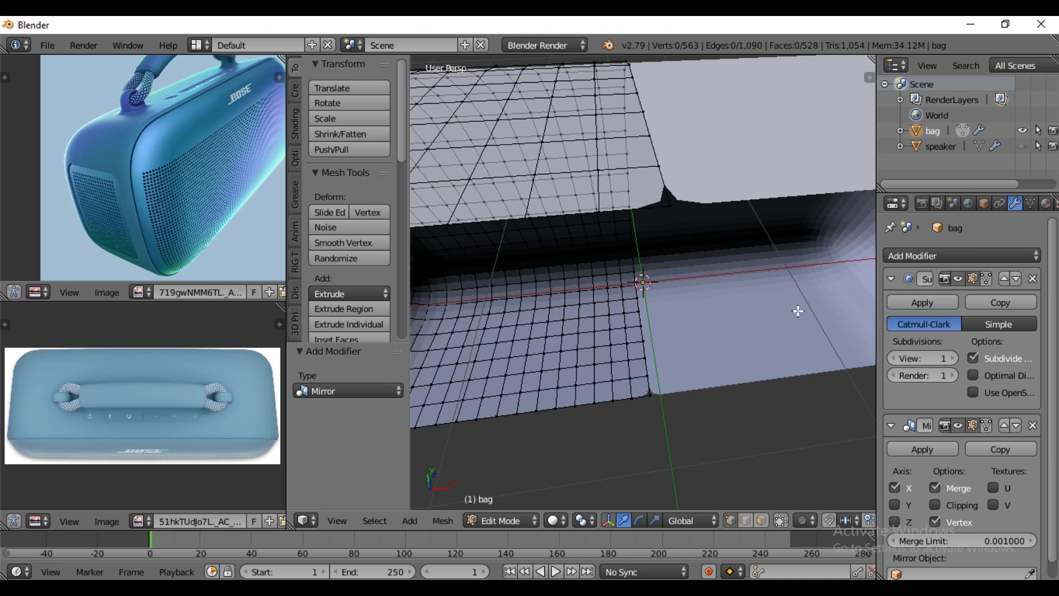
{"action": "left_click", "coordinate": [1016, 280]}
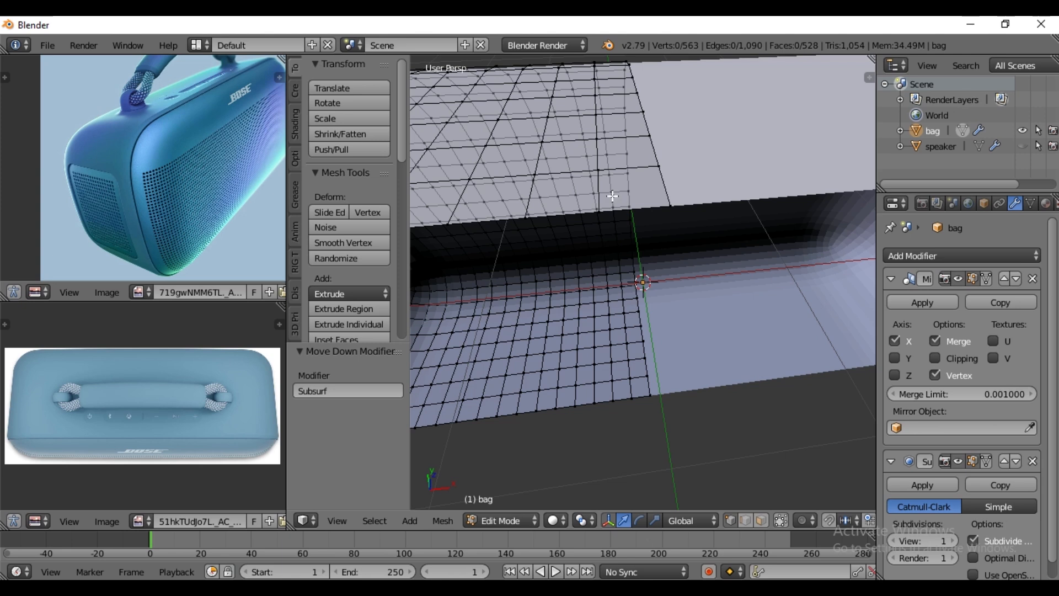
{"action": "left_click", "coordinate": [936, 357]}
- Open a hole in the bag's upper surface at the handle's anchor point by deleting a single vertex
{"action": "key", "text": "KP_7"}
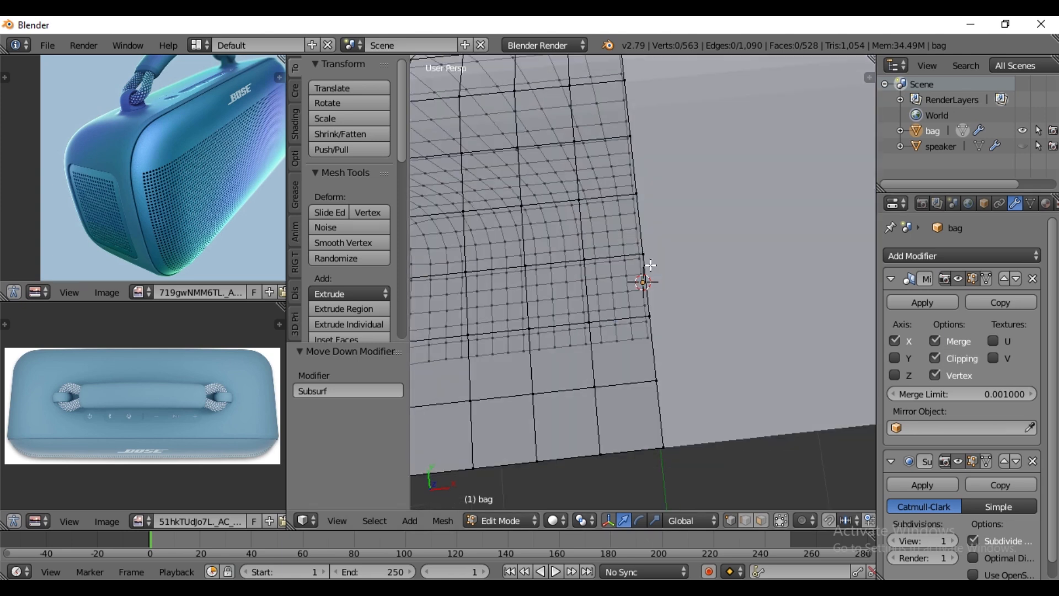
{"action": "middle_click_drag", "start_coordinate": [580, 293], "coordinate": [675, 297], "text": "shift"}
{"action": "scroll", "coordinate": [675, 296], "scroll_direction": "up", "scroll_amount": 2}
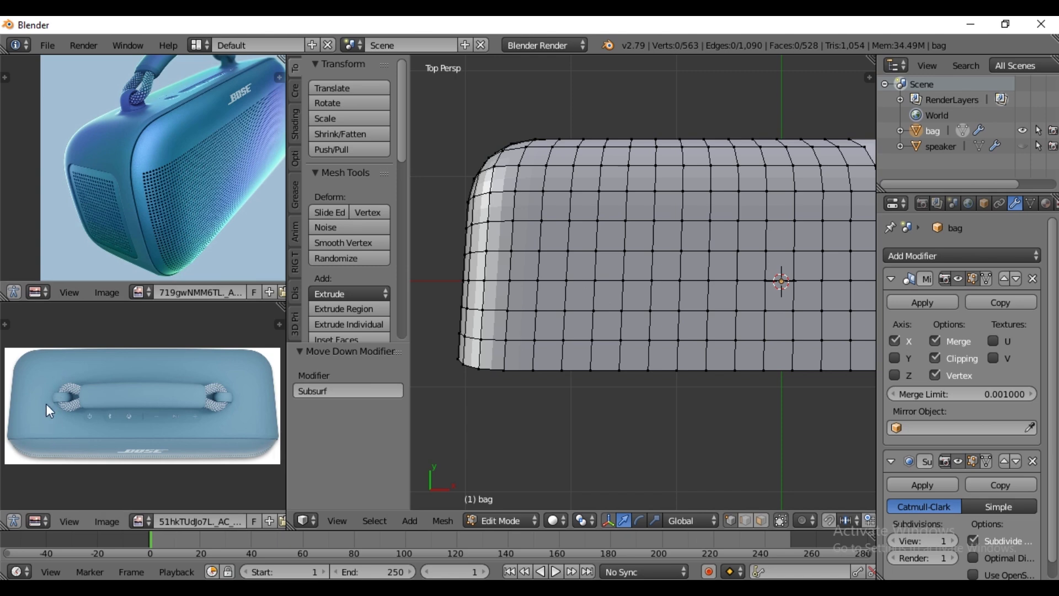
{"action": "right_click", "coordinate": [625, 252]}
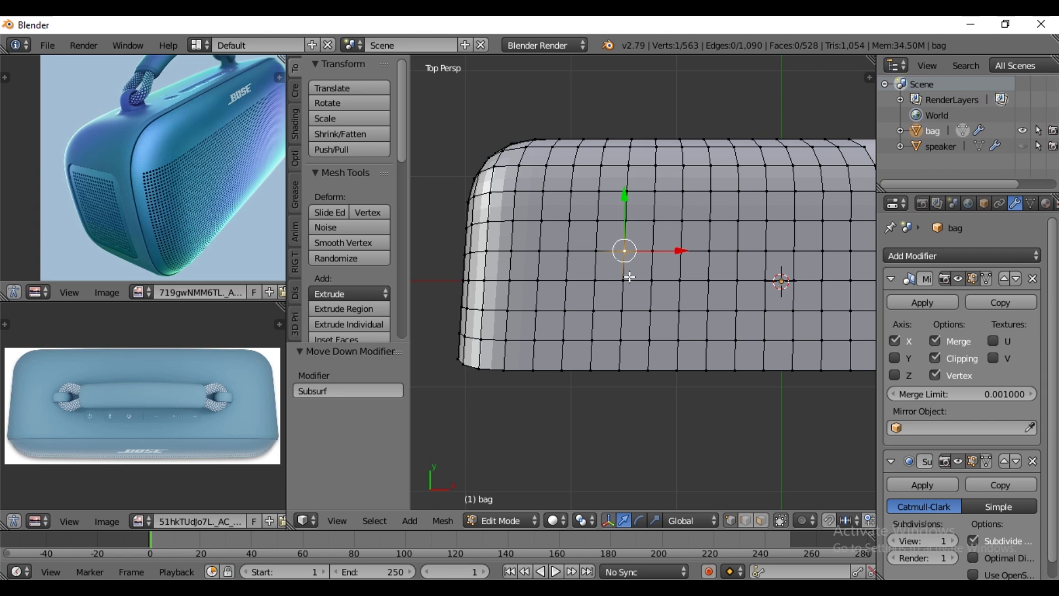
{"action": "right_click", "coordinate": [628, 279]}
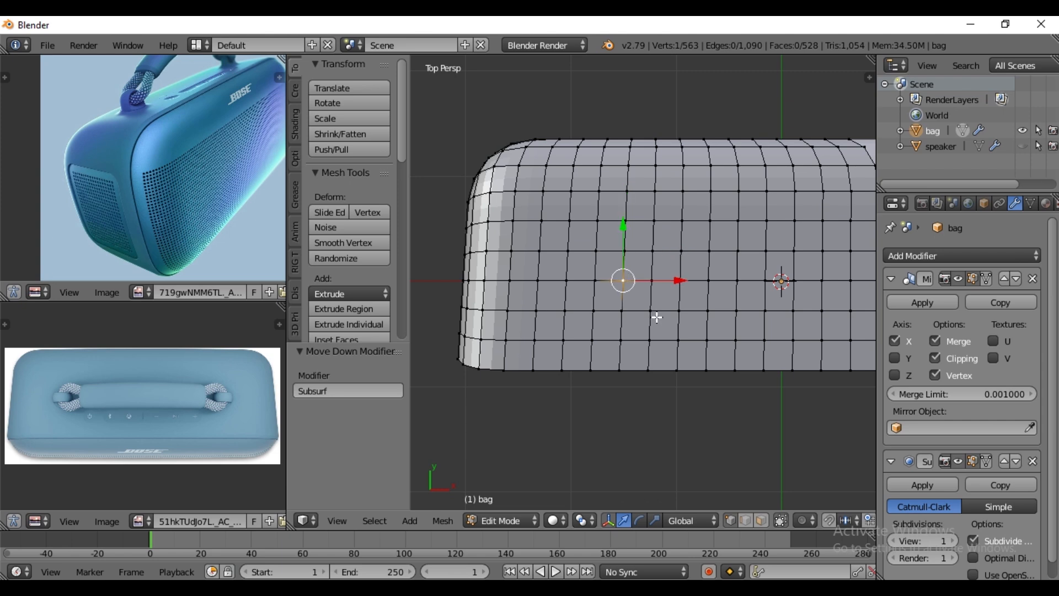
{"action": "key", "text": "x"}
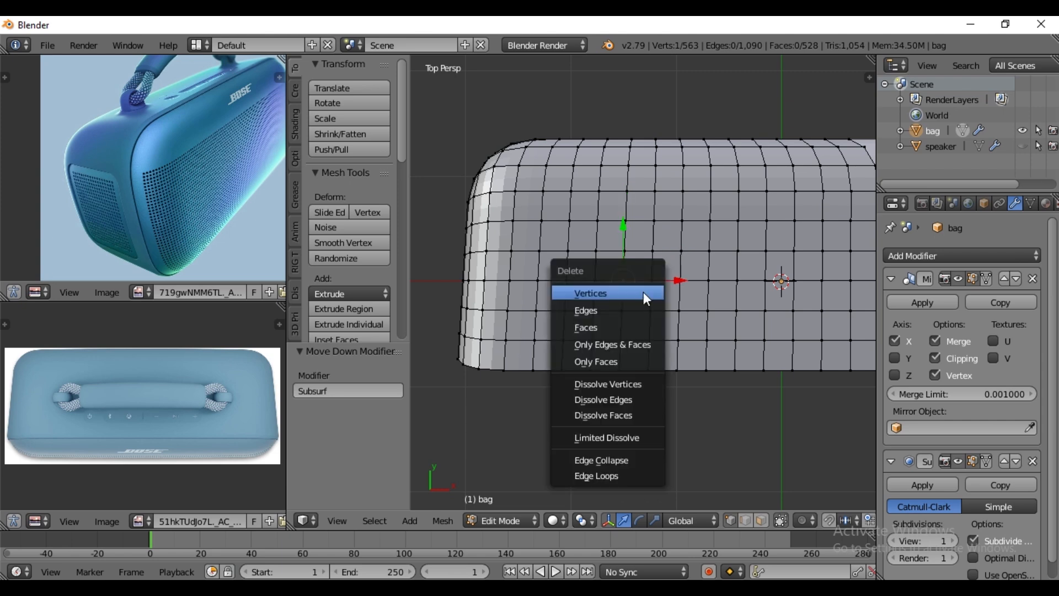
{"action": "left_click", "coordinate": [637, 292]}
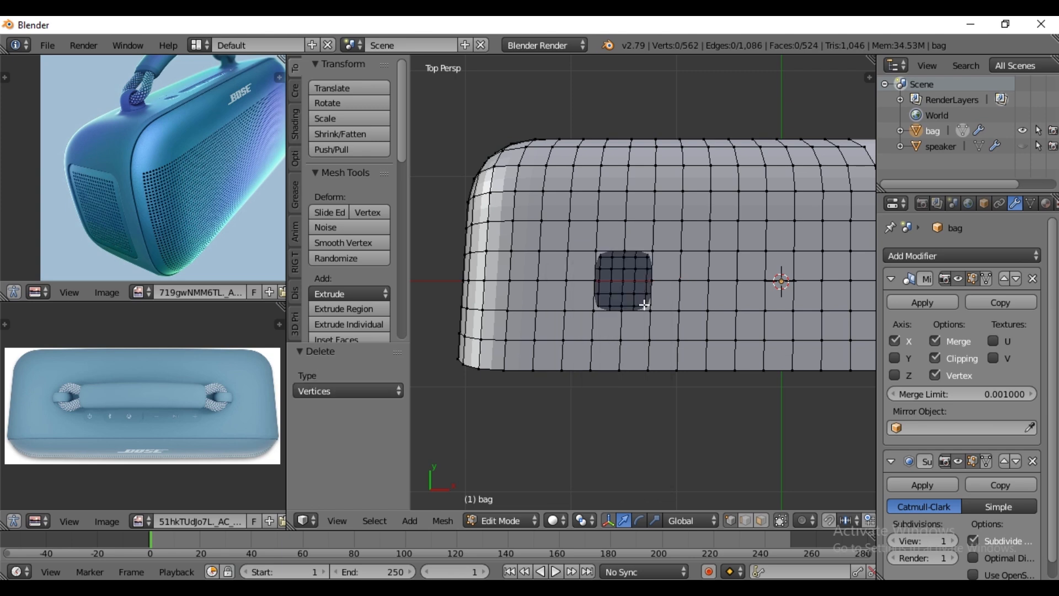
- Extrude the edge loop around the bag's handle-anchor hole in place and scale the new loop inward to 0.813
{"action": "right_click", "coordinate": [638, 250], "text": "alt"}
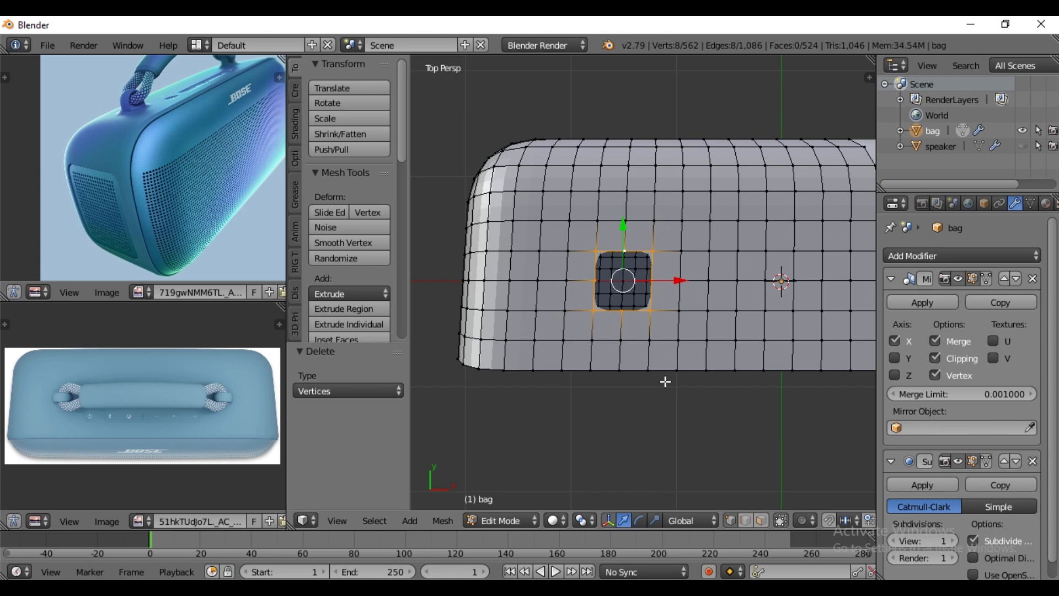
{"action": "key", "text": "e"}
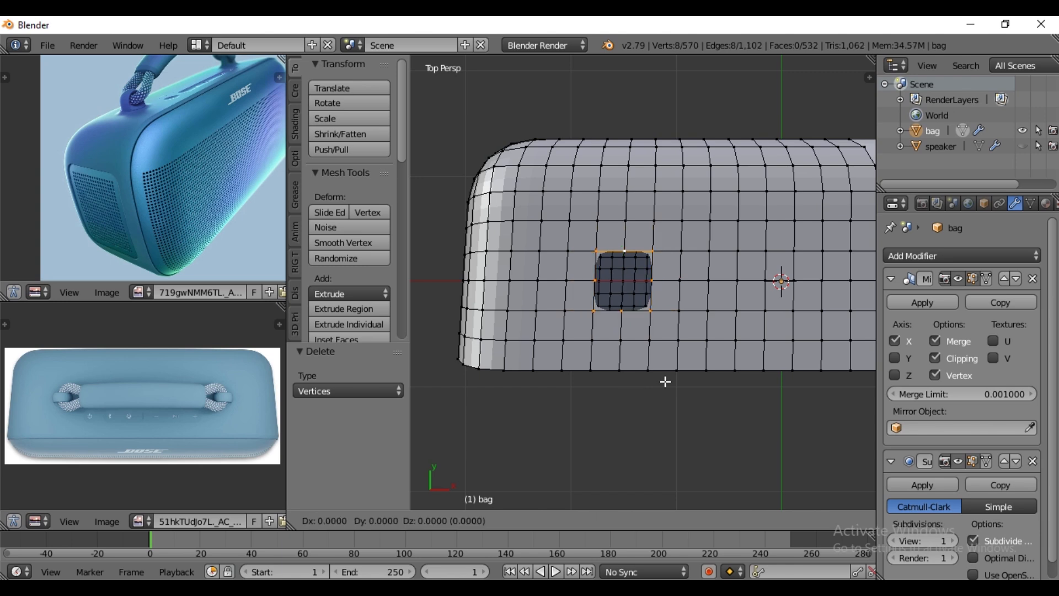
{"action": "right_click", "coordinate": [665, 382]}
{"action": "key", "text": "s"}
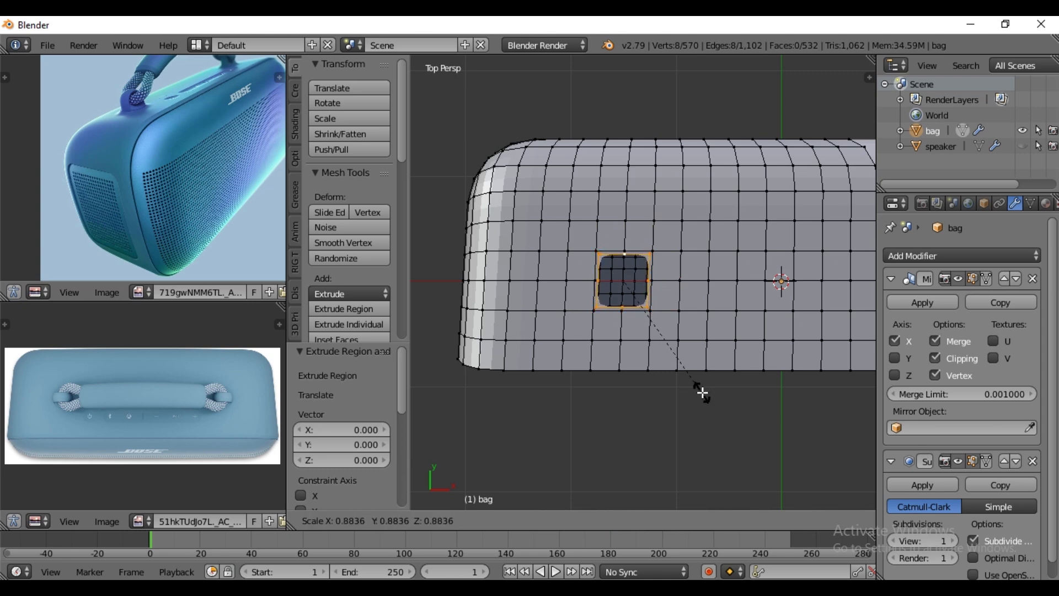
{"action": "left_click", "coordinate": [700, 383]}
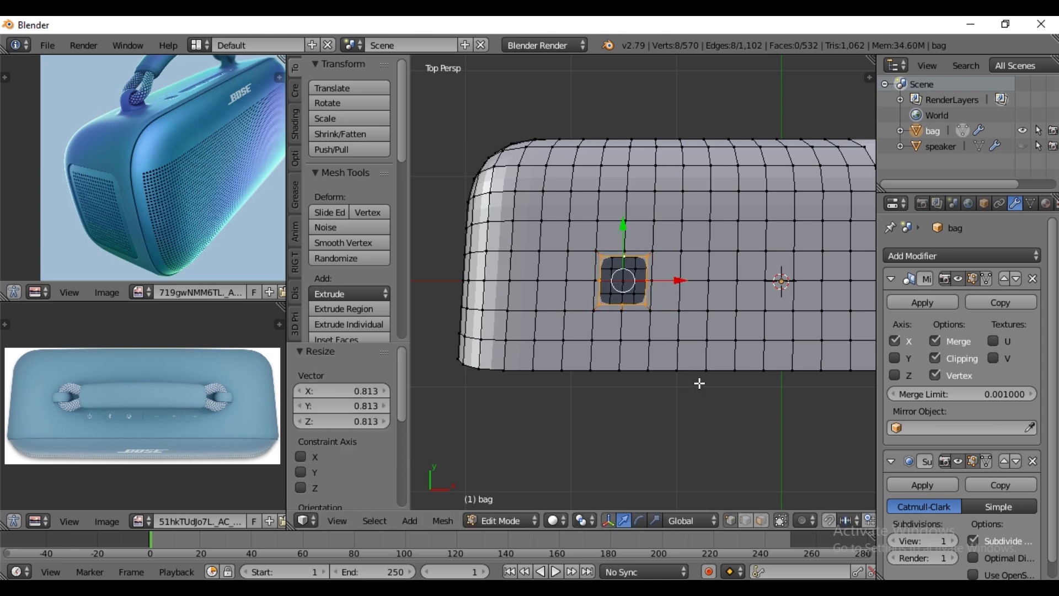
- Round the hole's inner loop with LoopTools Circle and scale it down to 0.859
{"action": "key", "text": "w"}
{"action": "mouse_move", "coordinate": [667, 187]}
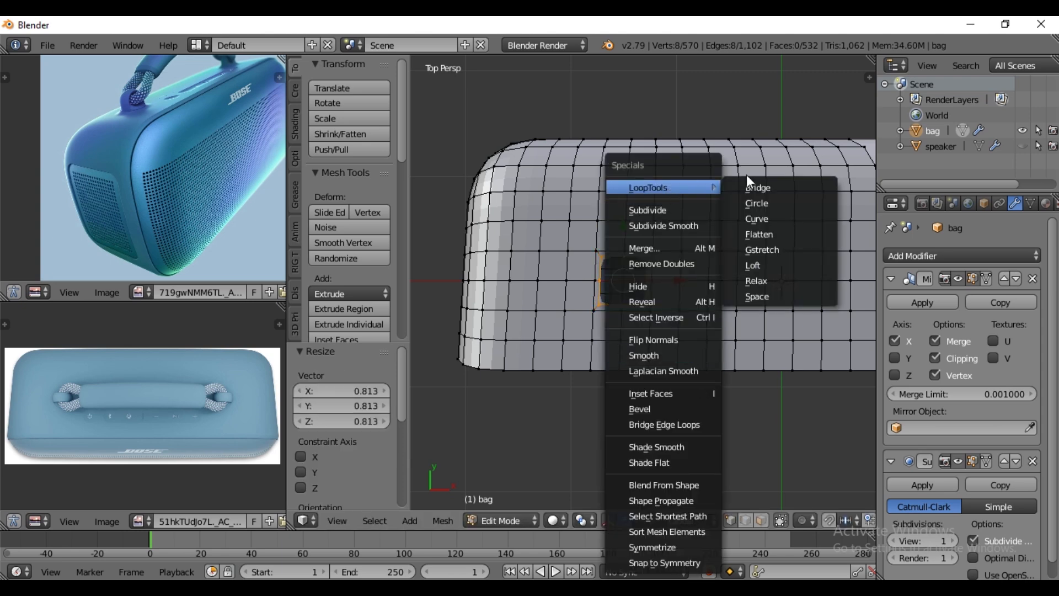
{"action": "left_click", "coordinate": [761, 204]}
{"action": "scroll", "coordinate": [646, 358], "scroll_direction": "up", "scroll_amount": 2}
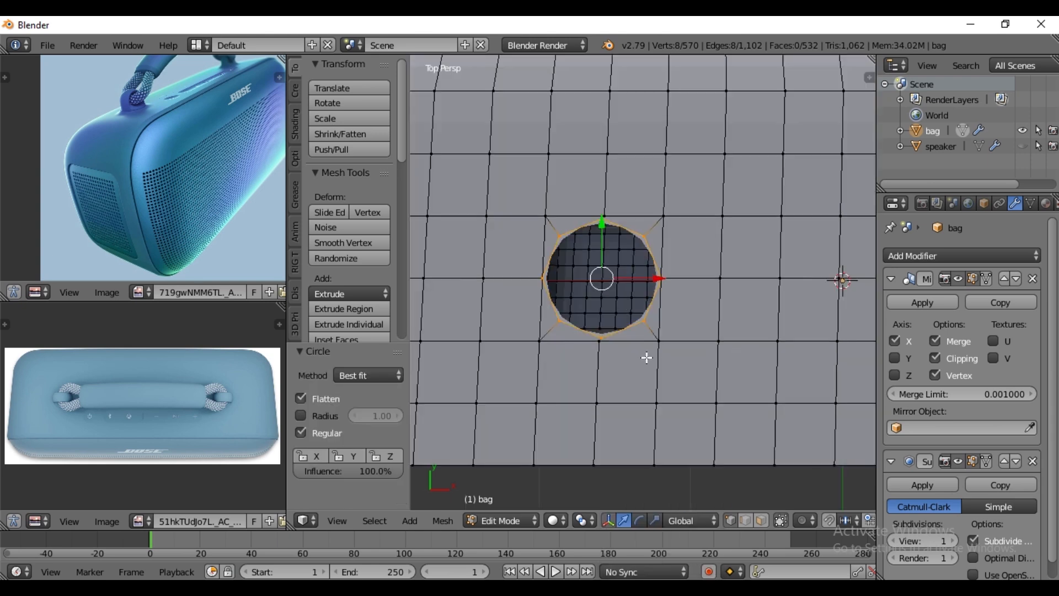
{"action": "key", "text": "s"}
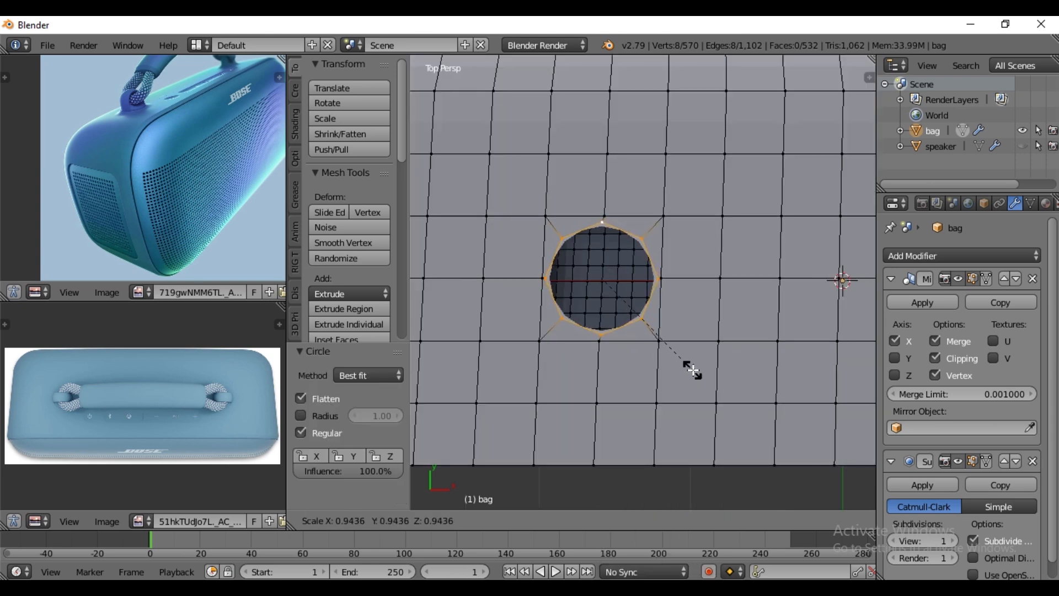
{"action": "left_click", "coordinate": [685, 360]}
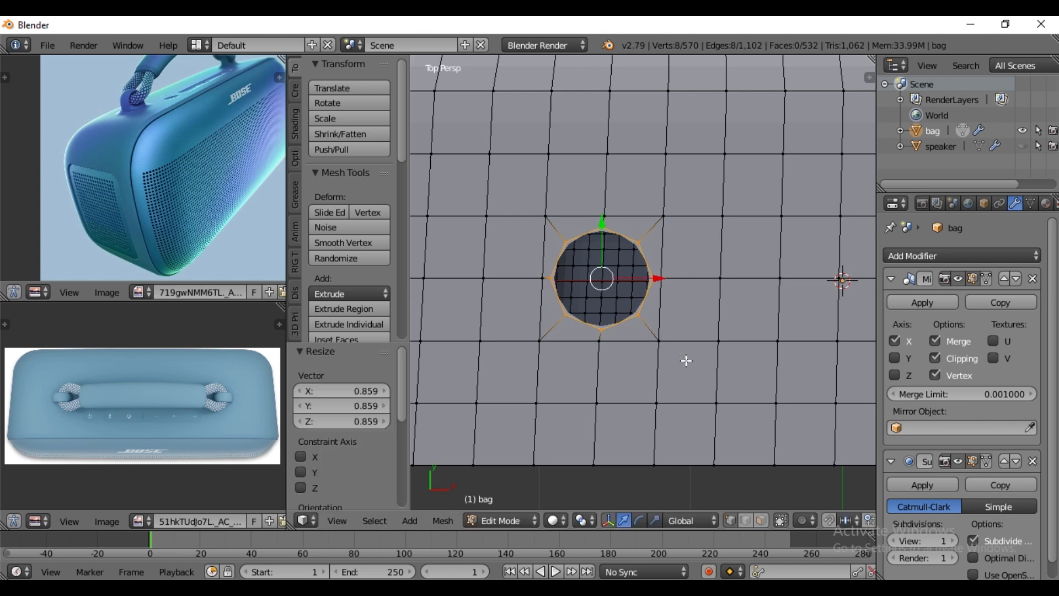
- Examine the base of the handle loop in the reference photo and compare it with the round hole in the bag
{"action": "scroll", "coordinate": [682, 360], "scroll_direction": "down", "scroll_amount": 4}
{"action": "middle_click_drag", "start_coordinate": [683, 368], "coordinate": [713, 324]}
{"action": "scroll", "coordinate": [652, 340], "scroll_direction": "up", "scroll_amount": 6}
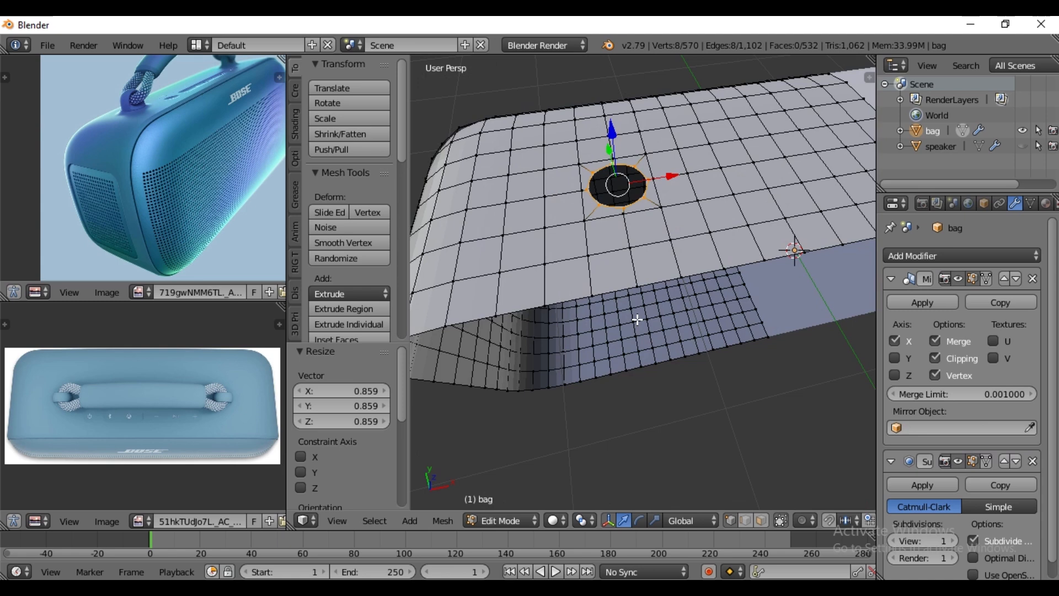
{"action": "scroll", "coordinate": [188, 212], "scroll_direction": "up", "scroll_amount": 5}
{"action": "middle_click_drag", "start_coordinate": [186, 152], "coordinate": [210, 275]}
{"action": "scroll", "coordinate": [140, 164], "scroll_direction": "up", "scroll_amount": 3}
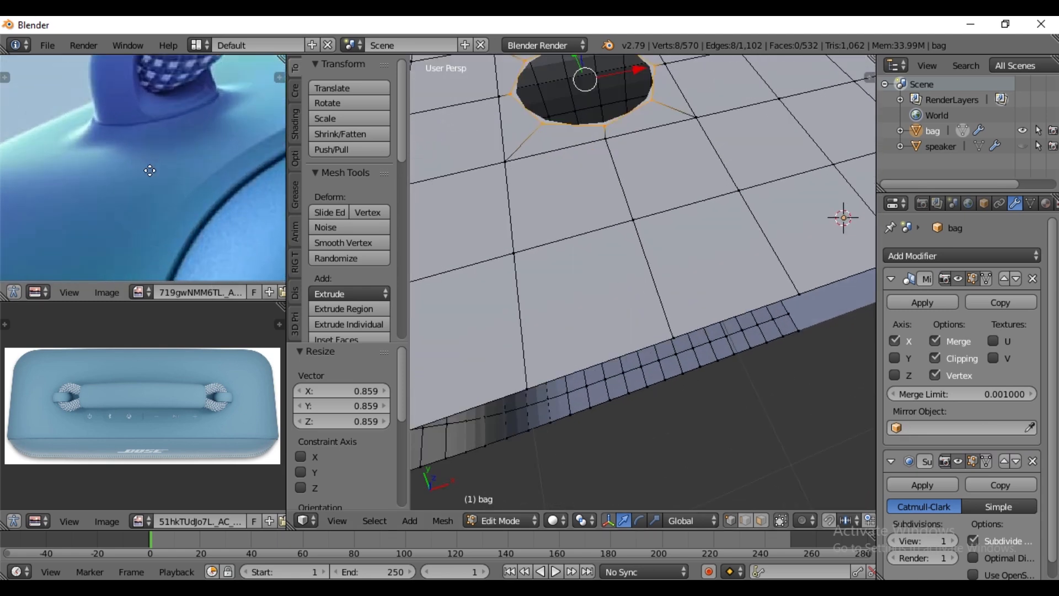
{"action": "scroll", "coordinate": [618, 210], "scroll_direction": "down", "scroll_amount": 3}
{"action": "scroll", "coordinate": [576, 190], "scroll_direction": "up", "scroll_amount": 3}
{"action": "scroll", "coordinate": [605, 177], "scroll_direction": "down", "scroll_amount": 3}
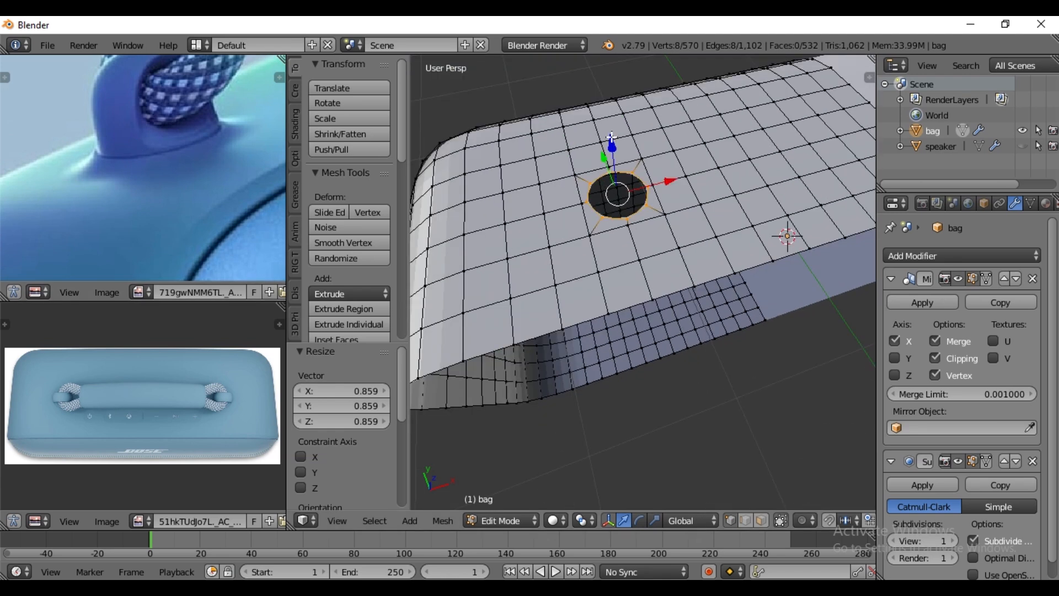
- Raise the hole's rim 0.009 along Z, extrude it and lift the new loop 0.038 to form a collar
{"action": "left_click_drag", "start_coordinate": [612, 137], "coordinate": [613, 135]}
{"action": "key", "text": "e"}
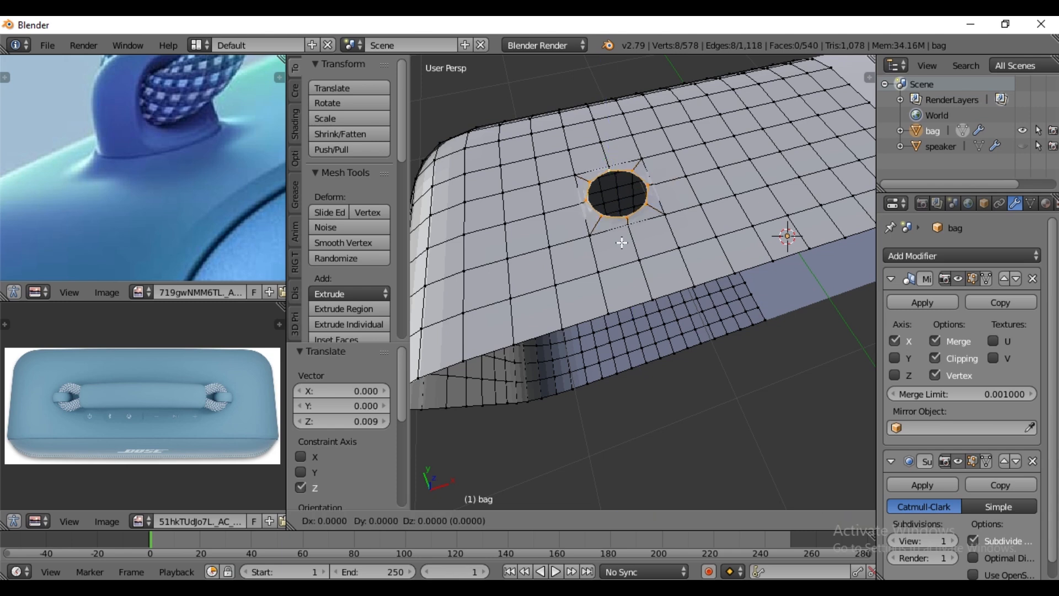
{"action": "right_click", "coordinate": [621, 242]}
{"action": "left_click_drag", "start_coordinate": [614, 148], "coordinate": [616, 138]}
- Taper the collar by scaling its upper loop to 0.841 and lowering it 0.008 along Z
{"action": "key", "text": "s"}
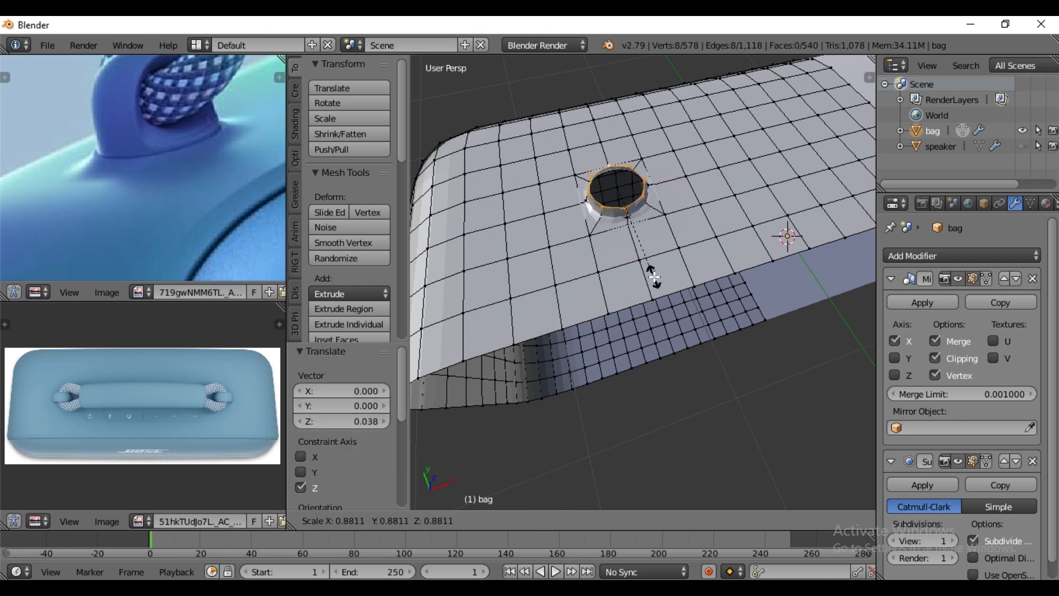
{"action": "left_click", "coordinate": [651, 274]}
{"action": "middle_click_drag", "start_coordinate": [651, 275], "coordinate": [619, 178]}
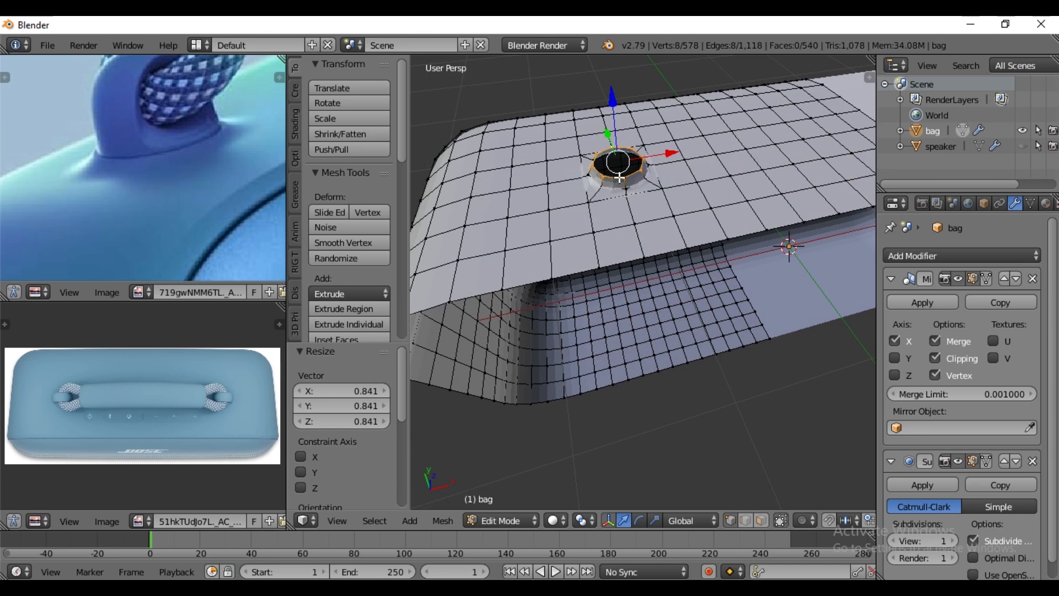
{"action": "left_click_drag", "start_coordinate": [610, 92], "coordinate": [614, 95]}
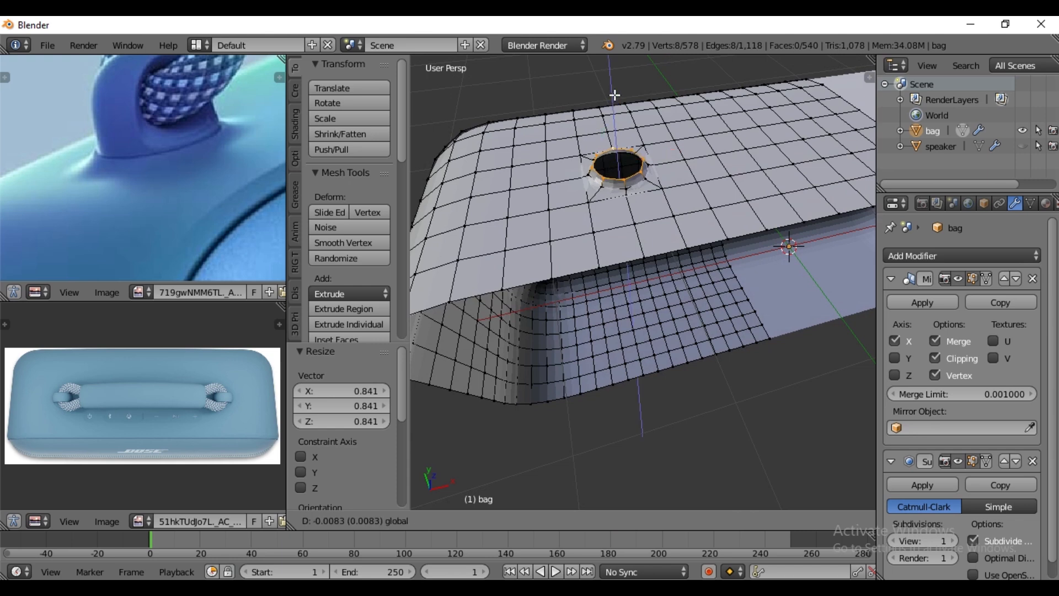
{"action": "left_click_drag", "start_coordinate": [614, 95], "coordinate": [615, 95]}
- Extrude the collar's upper loop inward at a scale of 0.944 to form a thin rim
{"action": "scroll", "coordinate": [673, 190], "scroll_direction": "up", "scroll_amount": 4}
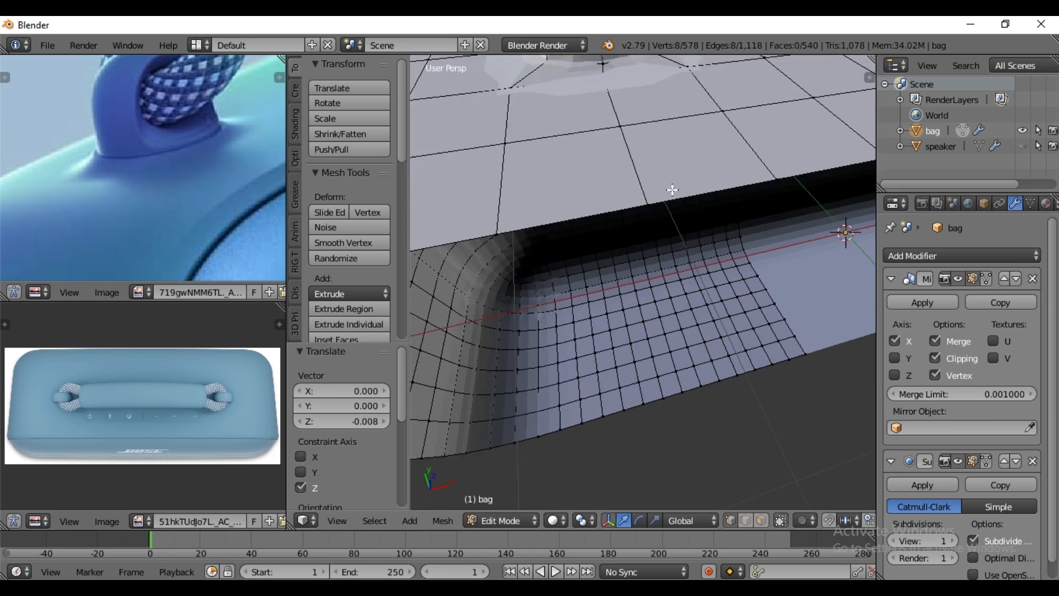
{"action": "middle_click_drag", "start_coordinate": [600, 114], "coordinate": [614, 170]}
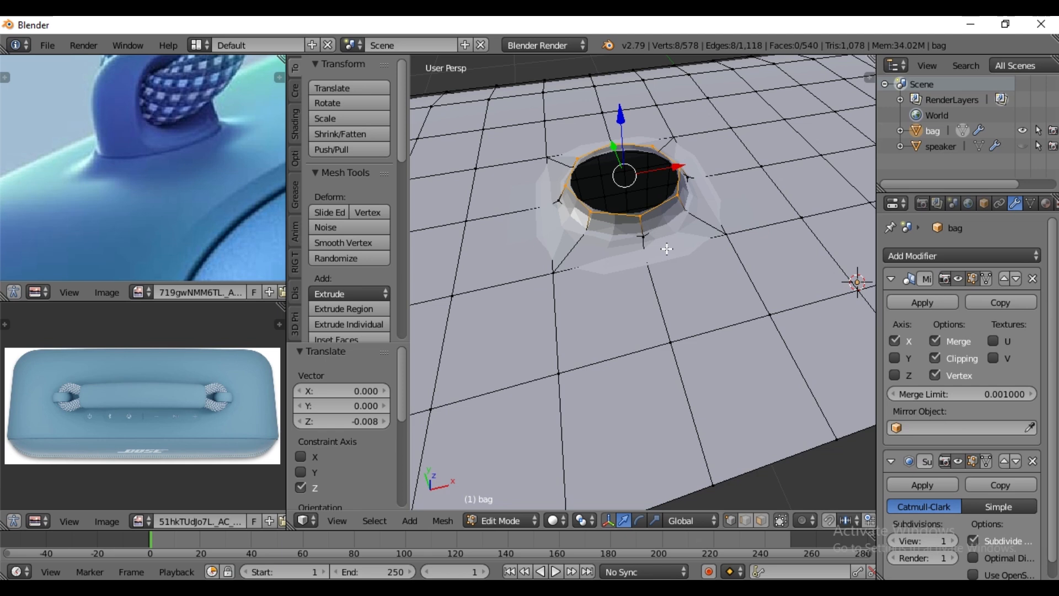
{"action": "key", "text": "e"}
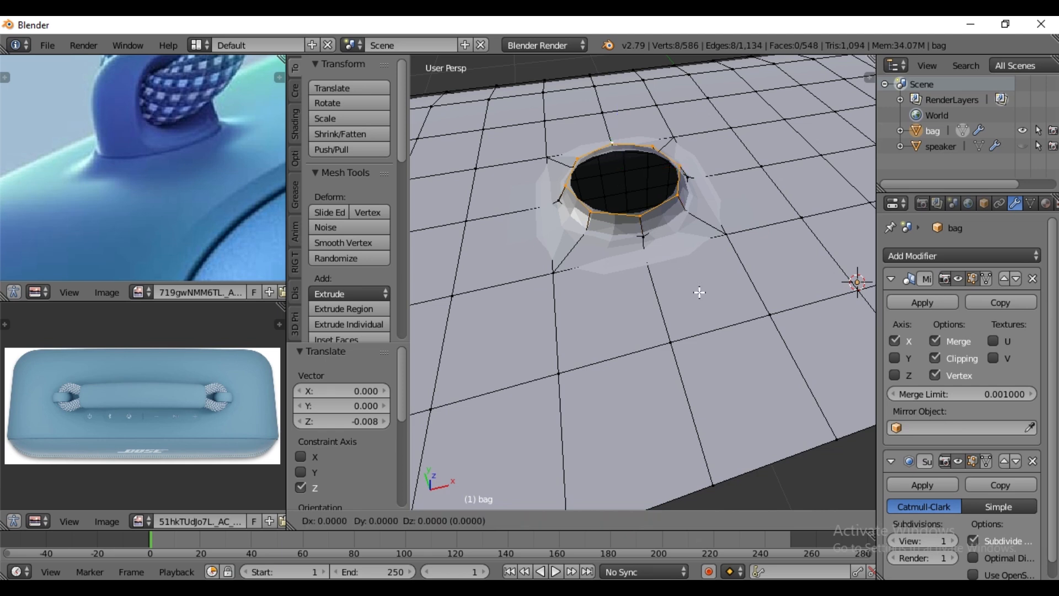
{"action": "key", "text": "s"}
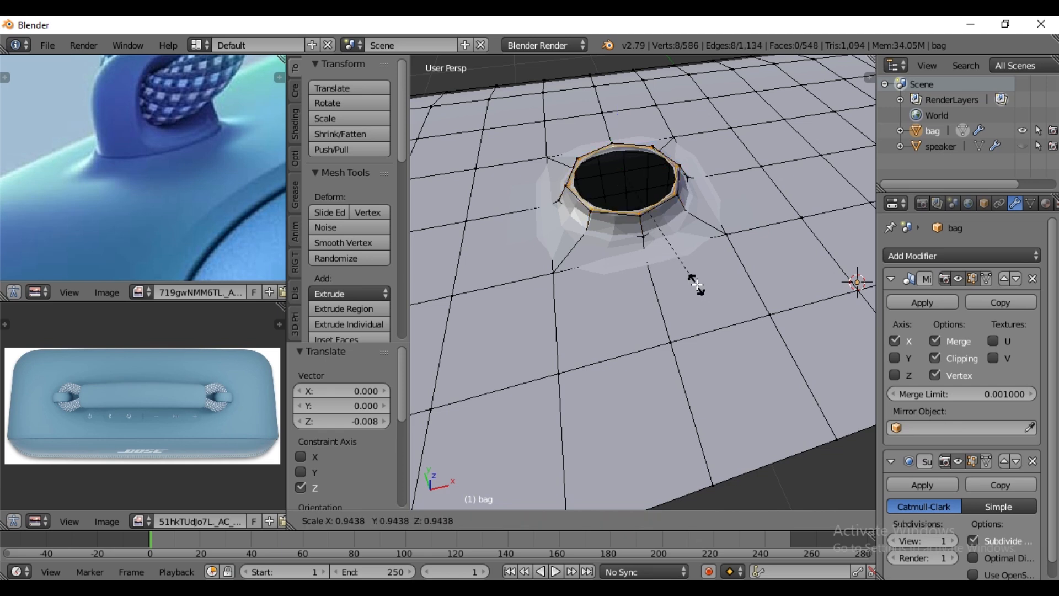
{"action": "left_click", "coordinate": [696, 285]}
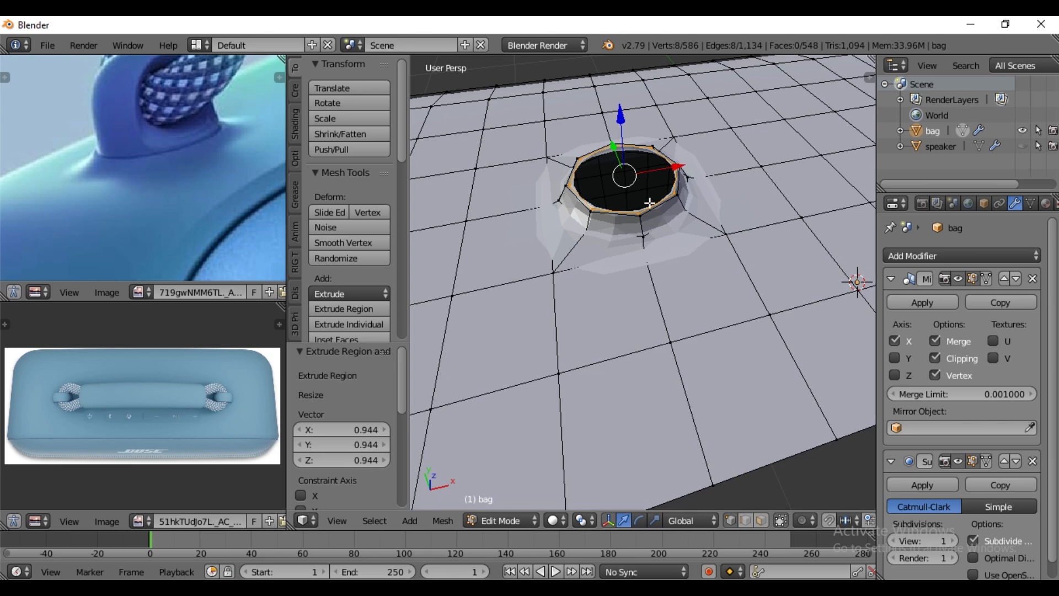
- Extrude the rim's inner loop down 0.012 along Z and scale it to about 0.94
{"action": "key", "text": "e"}
{"action": "left_click", "coordinate": [632, 182]}
{"action": "left_click_drag", "start_coordinate": [624, 116], "coordinate": [629, 120]}
{"action": "key", "text": "s"}
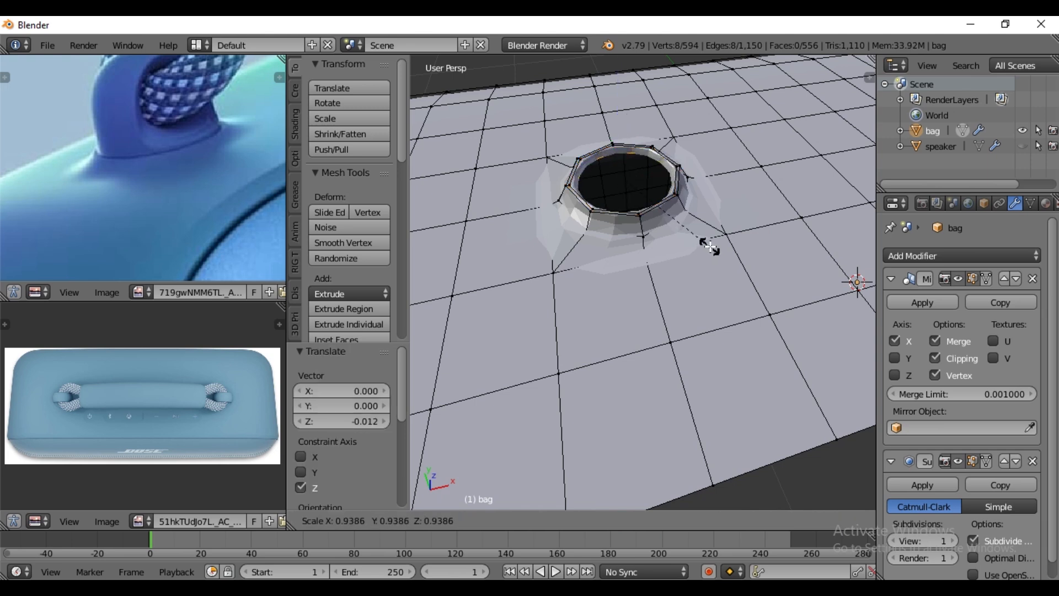
{"action": "left_click", "coordinate": [710, 248]}
- Extrude the inside loop inward at a scale of 0.622 and lower it 0.006 along Z to form a recessed ledge
{"action": "key", "text": "e"}
{"action": "key", "text": "s"}
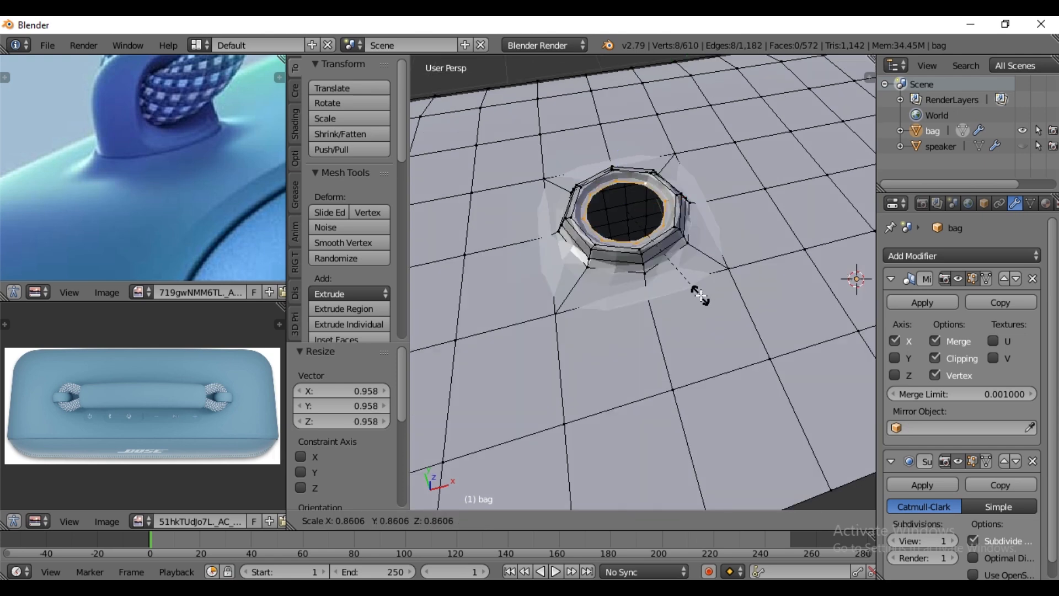
{"action": "left_click", "coordinate": [684, 268]}
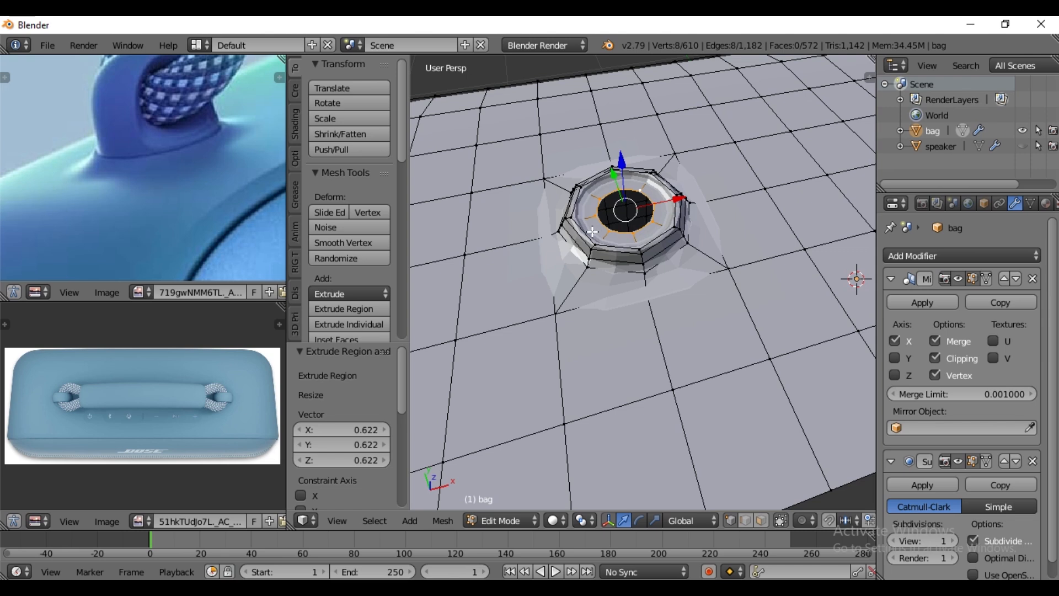
{"action": "left_click_drag", "start_coordinate": [617, 162], "coordinate": [621, 164]}
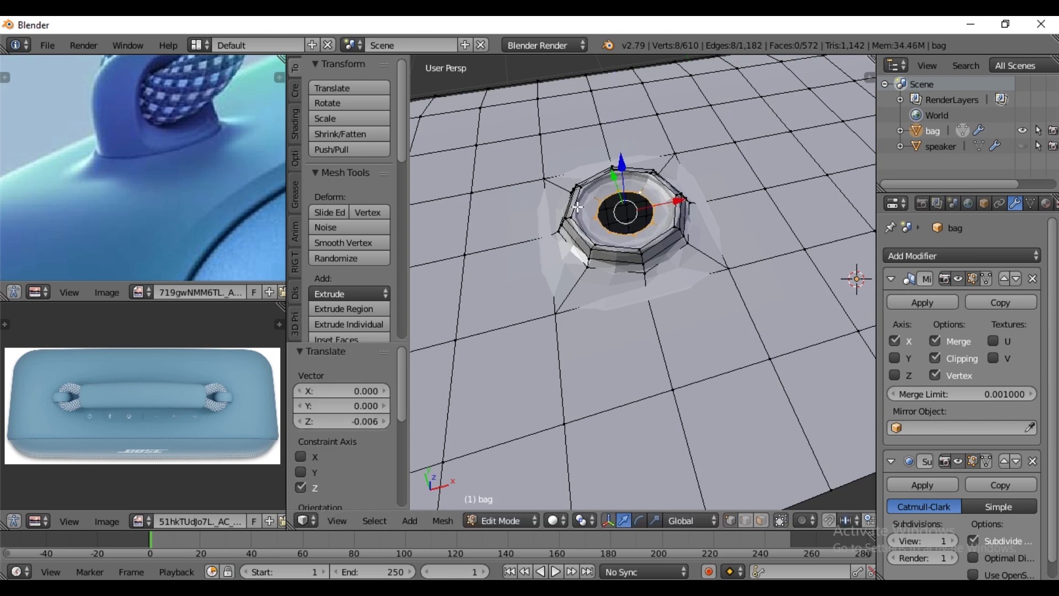
- Duplicate the edge loop on the collar's inner rim in place and separate it into its own object
{"action": "right_click", "coordinate": [577, 207], "text": "alt"}
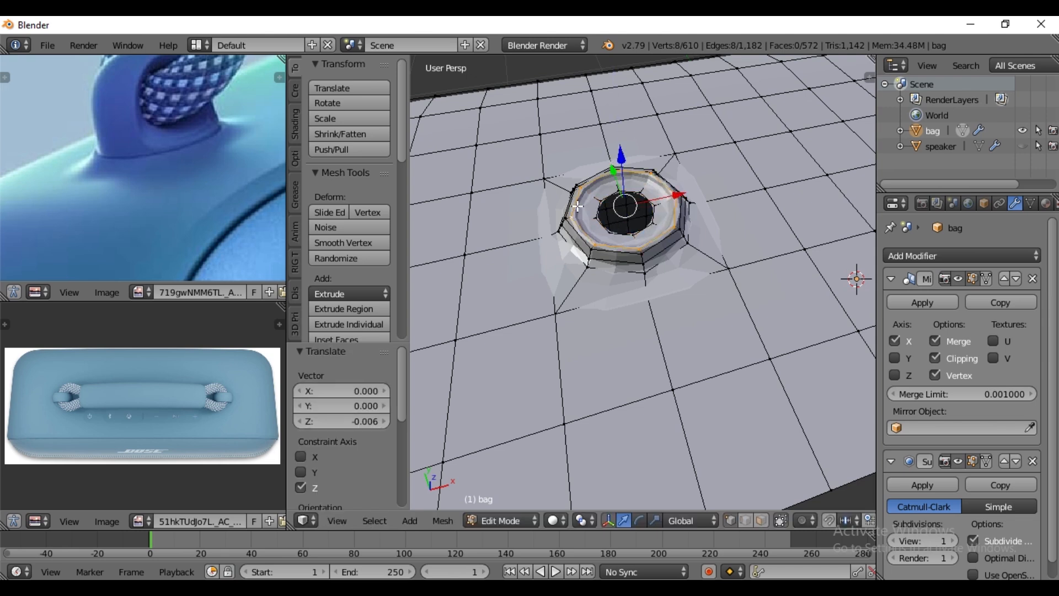
{"action": "key", "text": "shift+d"}
{"action": "right_click", "coordinate": [644, 282]}
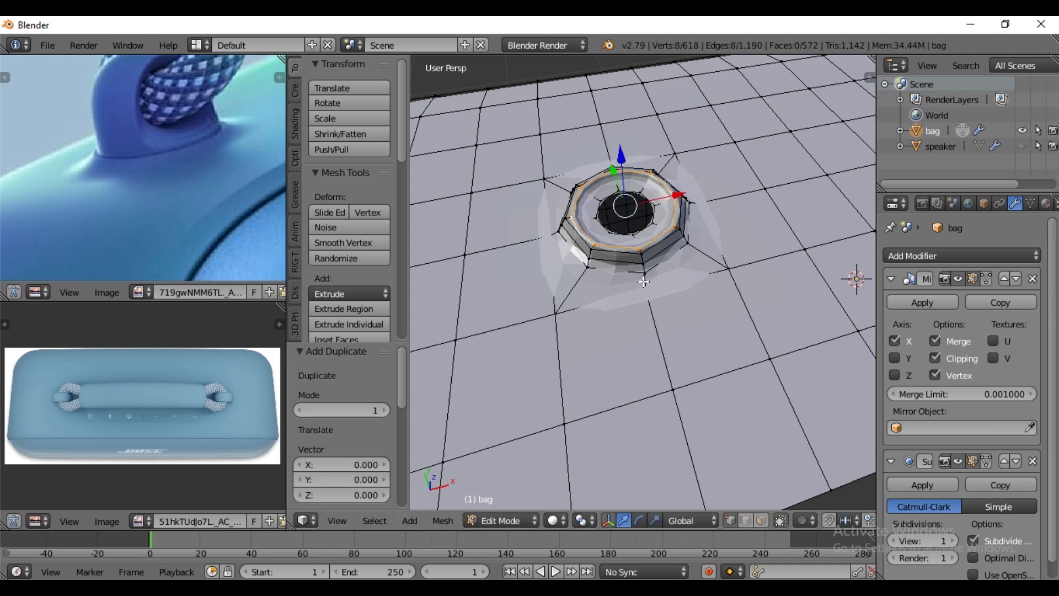
{"action": "key", "text": "p"}
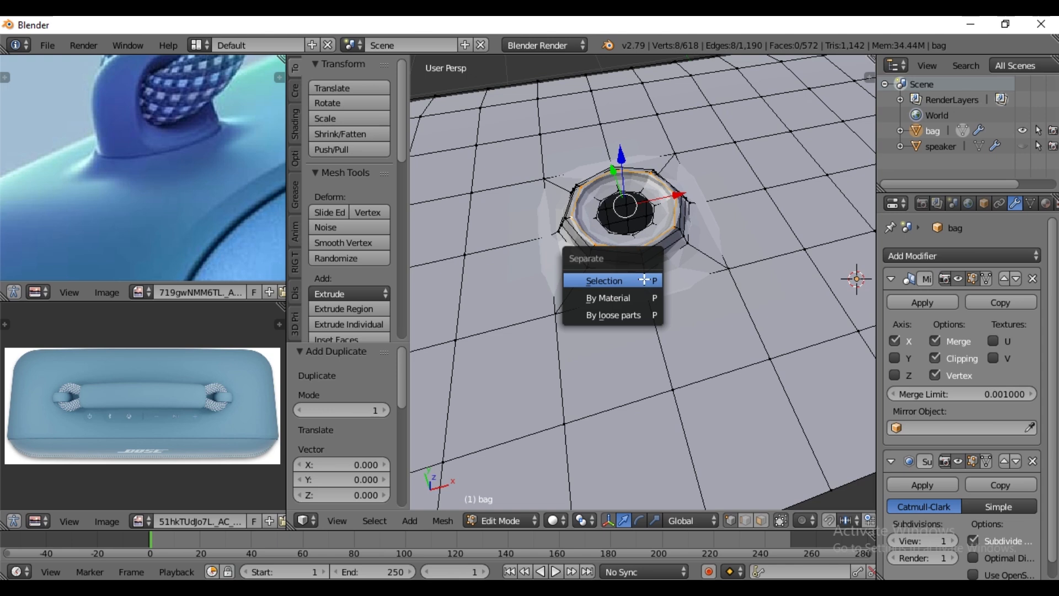
{"action": "left_click", "coordinate": [644, 279]}
- Return to Object Mode, select the separated ring and rename it pin
{"action": "key", "text": "Tab"}
{"action": "right_click", "coordinate": [649, 248]}
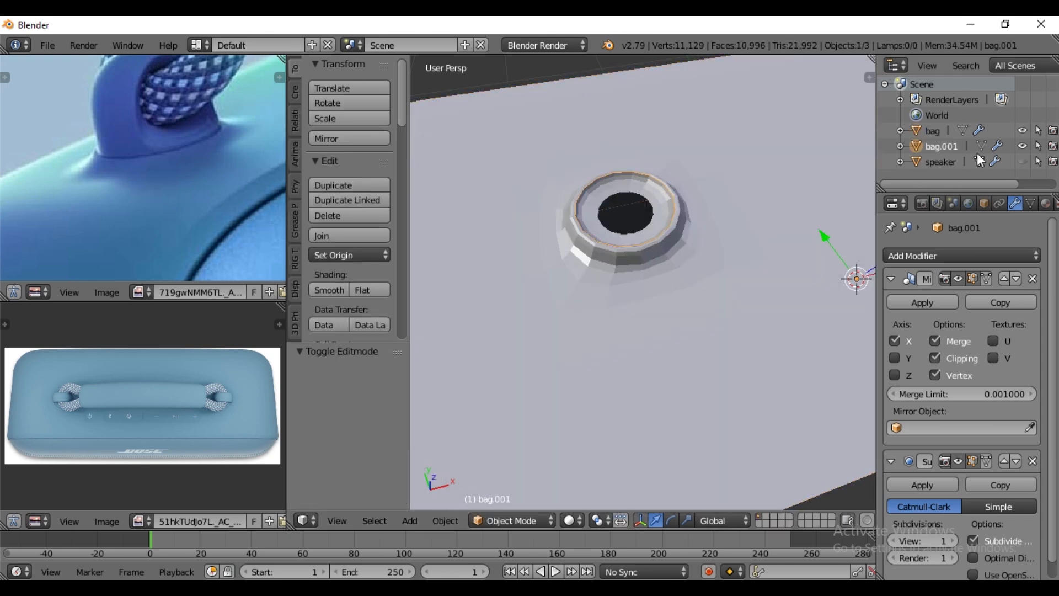
{"action": "double_click", "coordinate": [952, 145]}
{"action": "type", "text": "p"}
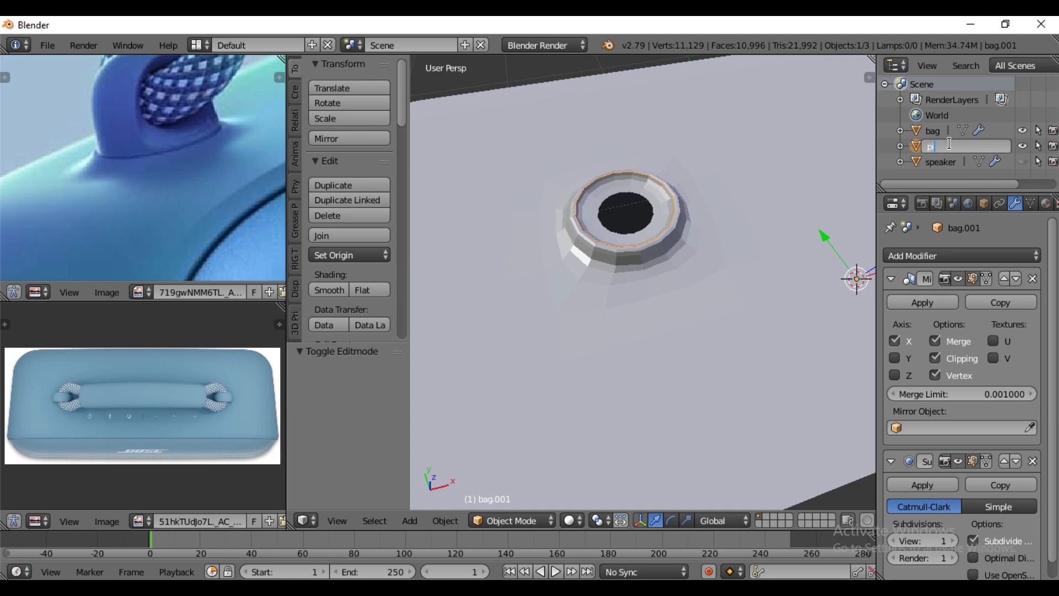
{"action": "type", "text": "in"}
{"action": "key", "text": "Return"}
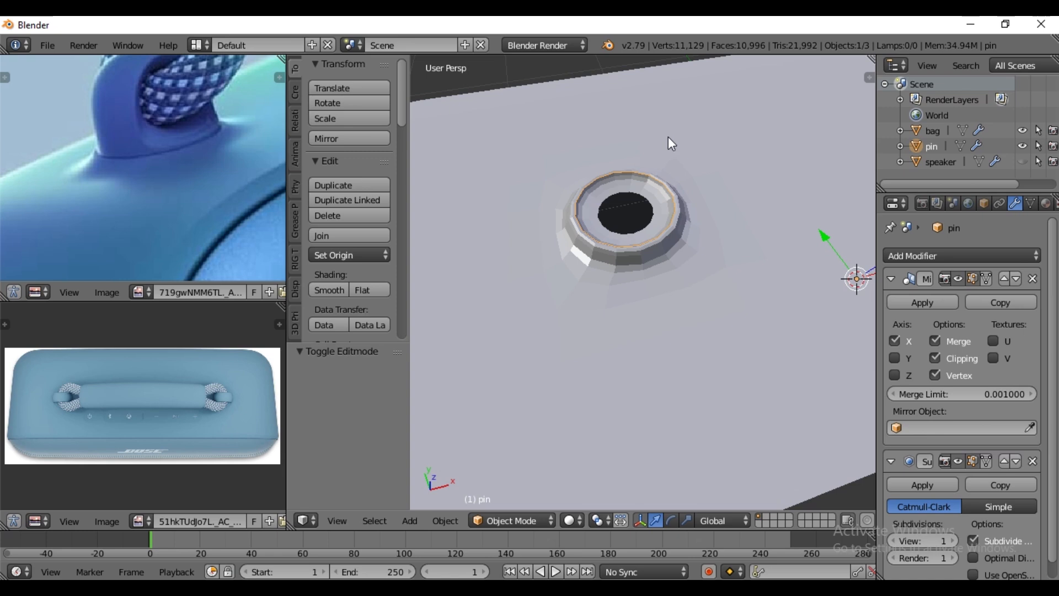
- Fill a quad in the positive-Y half of the pin ring between its two X-extreme vertices and two diagonal vertices
{"action": "scroll", "coordinate": [665, 262], "scroll_direction": "up", "scroll_amount": 3}
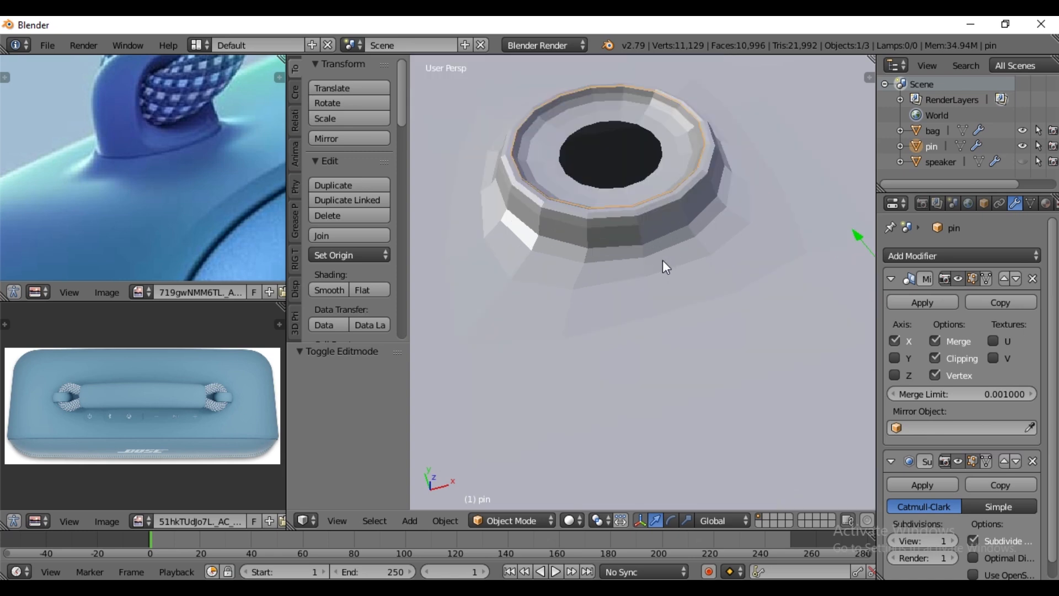
{"action": "key", "text": "Tab"}
{"action": "key", "text": "a"}
{"action": "key", "text": "KP_7"}
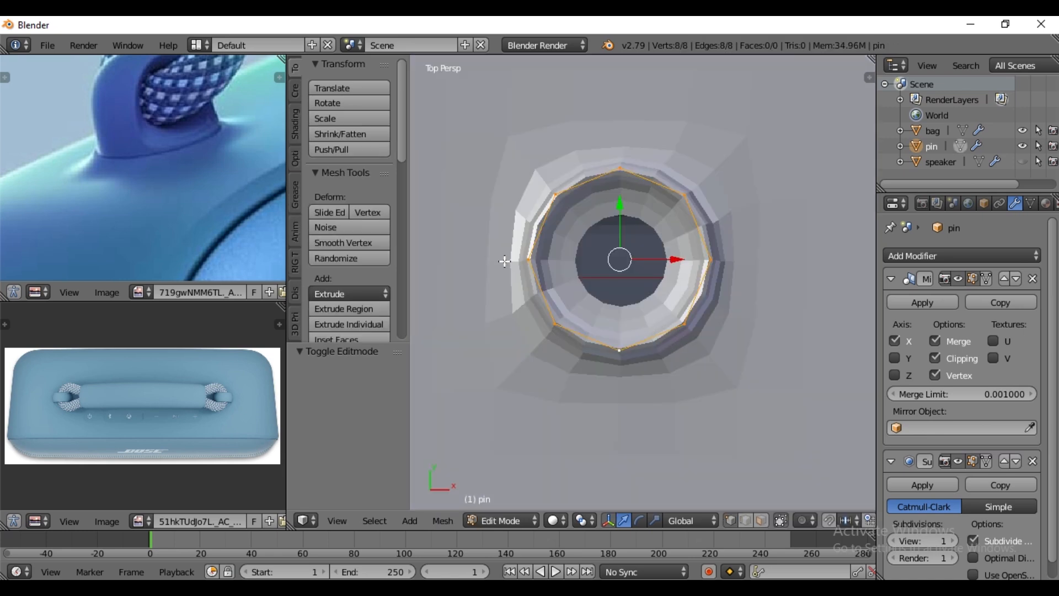
{"action": "right_click", "coordinate": [533, 264]}
{"action": "right_click", "coordinate": [703, 245], "text": "shift"}
{"action": "right_click", "coordinate": [687, 208], "text": "shift"}
{"action": "right_click", "coordinate": [556, 198], "text": "shift"}
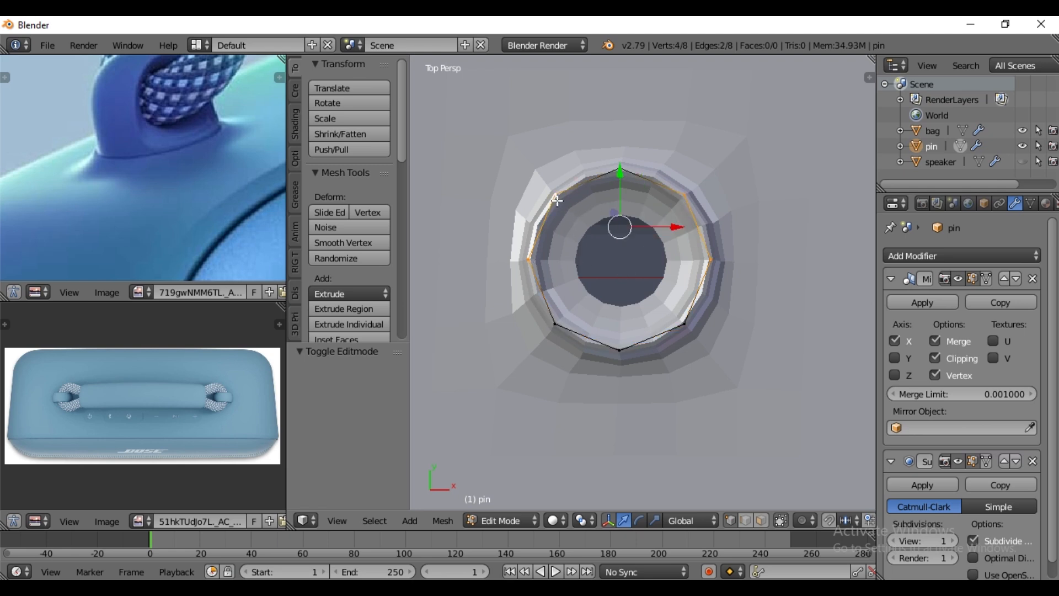
{"action": "key", "text": "f"}
- Fill a quad in the negative-Y half of the pin ring between its two X-extreme vertices and two diagonal vertices
{"action": "right_click", "coordinate": [529, 264]}
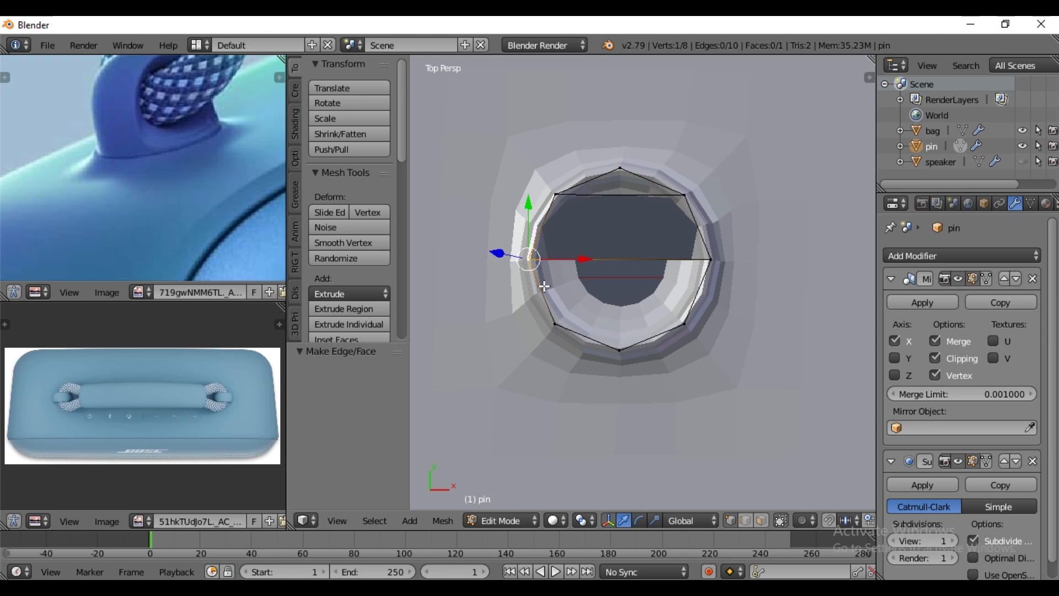
{"action": "right_click", "coordinate": [554, 322], "text": "shift"}
{"action": "right_click", "coordinate": [685, 323], "text": "shift"}
{"action": "right_click", "coordinate": [703, 253], "text": "shift"}
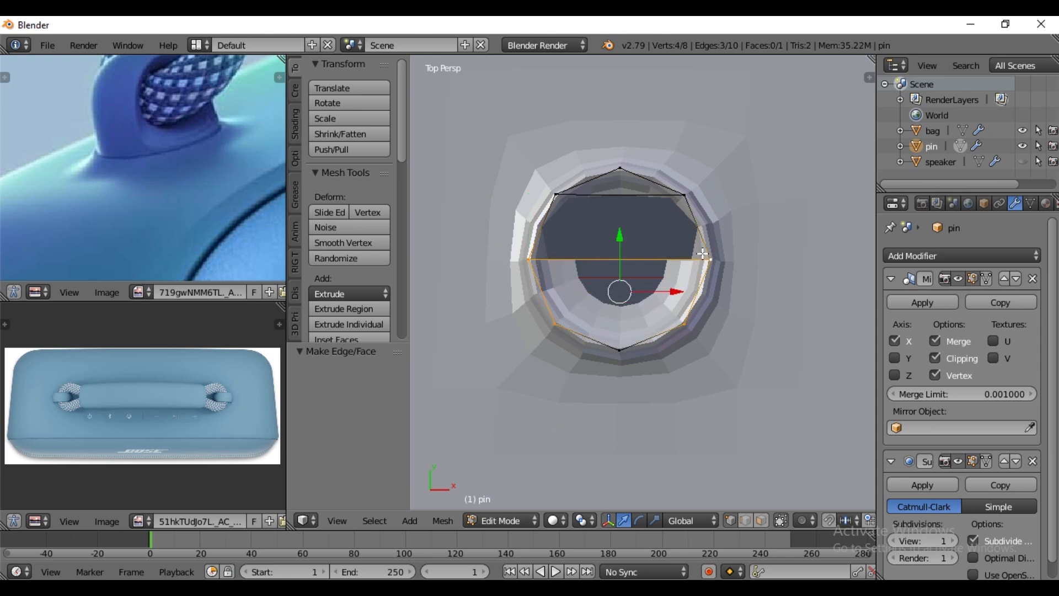
{"action": "key", "text": "f"}
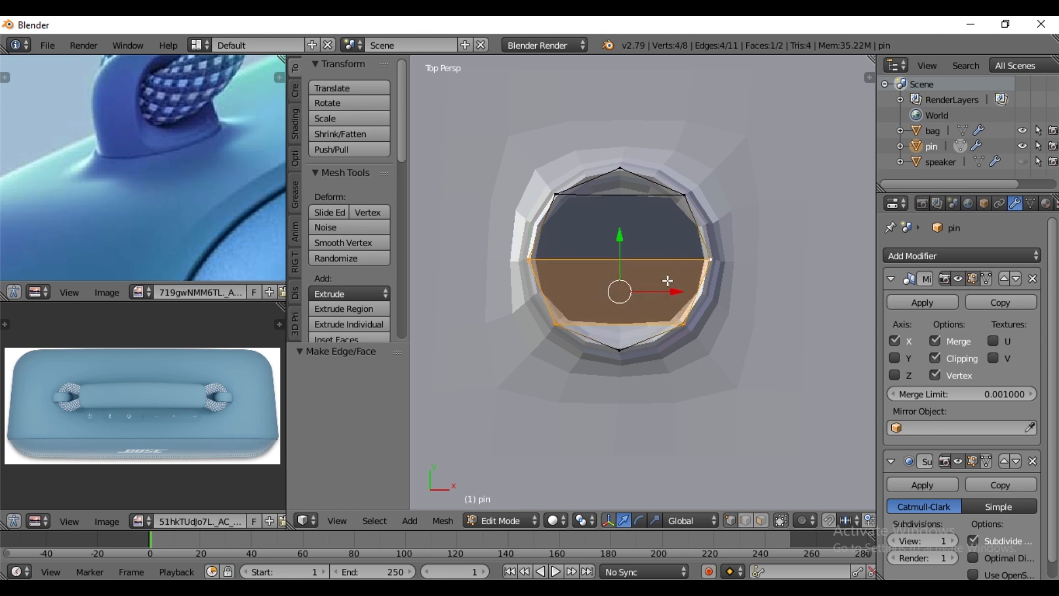
- Fill triangular faces at the positive-Y and negative-Y ends of the pin ring to close the cap
{"action": "right_click", "coordinate": [562, 194]}
{"action": "right_click", "coordinate": [680, 197], "text": "shift"}
{"action": "right_click", "coordinate": [622, 170], "text": "shift"}
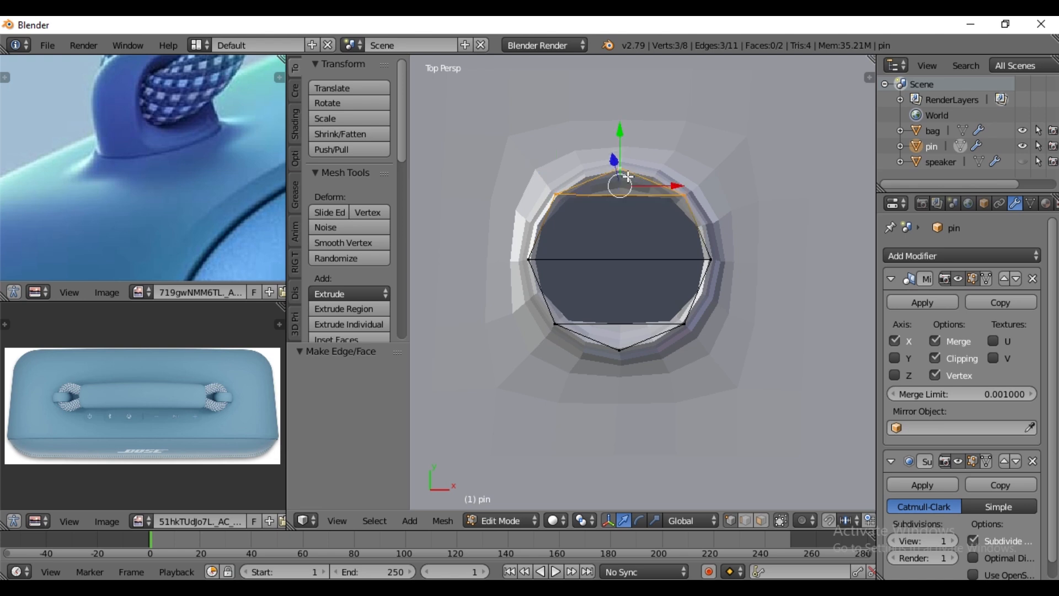
{"action": "key", "text": "f"}
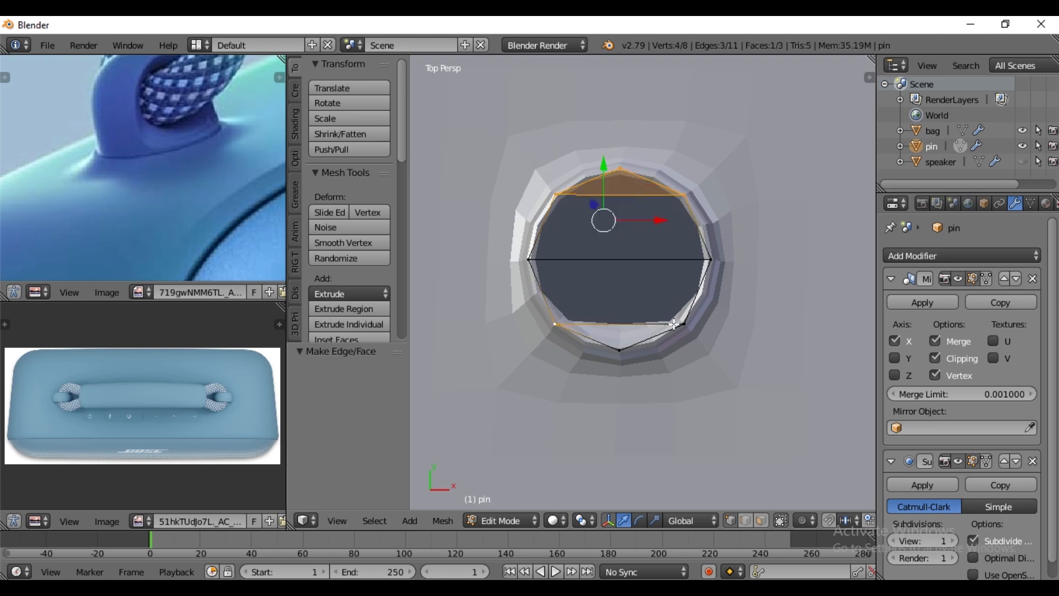
{"action": "right_click", "coordinate": [684, 324]}
{"action": "right_click", "coordinate": [581, 322], "text": "shift"}
{"action": "key", "text": "f"}
{"action": "right_click", "coordinate": [621, 346]}
- Extrude the pin's whole cap and raise it slightly along Z to give the base some thickness
{"action": "middle_click_drag", "start_coordinate": [622, 367], "coordinate": [650, 184]}
{"action": "key", "text": "a"}
{"action": "key", "text": "a"}
{"action": "middle_click_drag", "start_coordinate": [655, 288], "coordinate": [665, 271]}
{"action": "key", "text": "e"}
{"action": "right_click", "coordinate": [666, 271]}
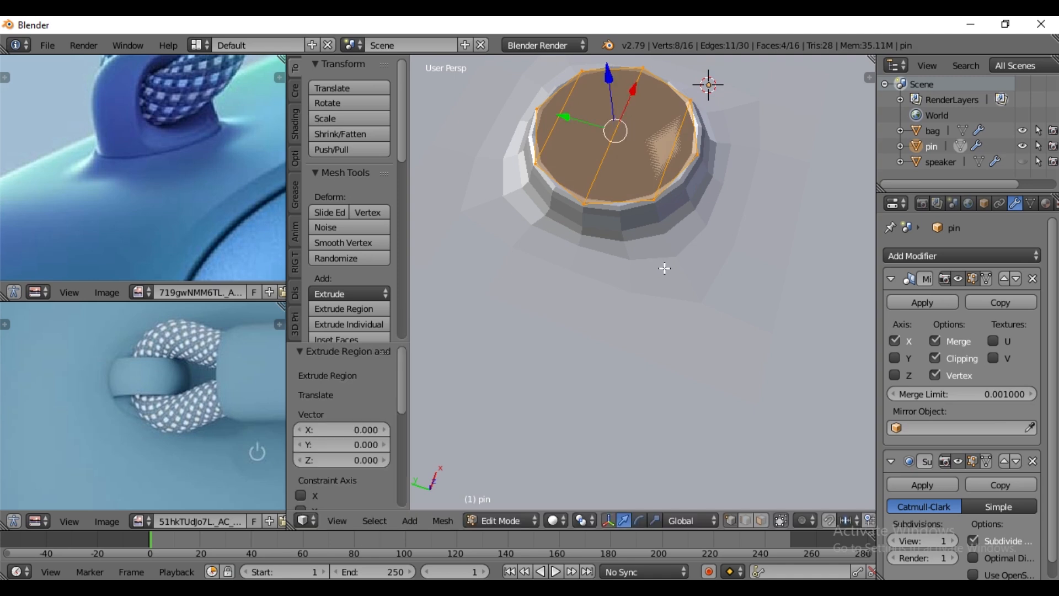
{"action": "left_click_drag", "start_coordinate": [611, 101], "coordinate": [610, 88]}
- Recalculate all of the pin's normals outward and fine-tune the height of its top cap along Z
{"action": "key", "text": "a"}
{"action": "key", "text": "a"}
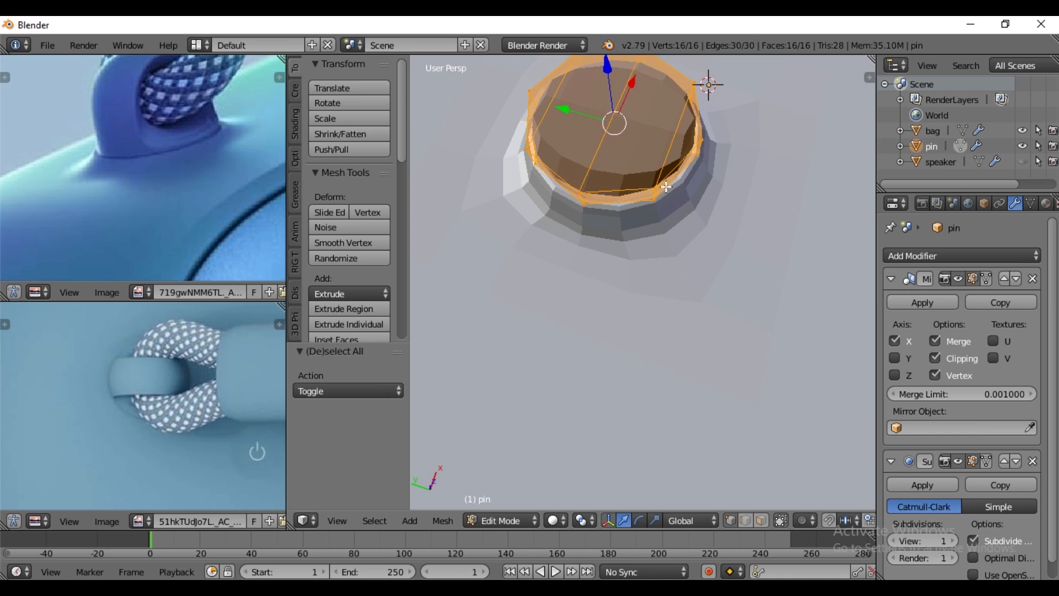
{"action": "key", "text": "ctrl+n"}
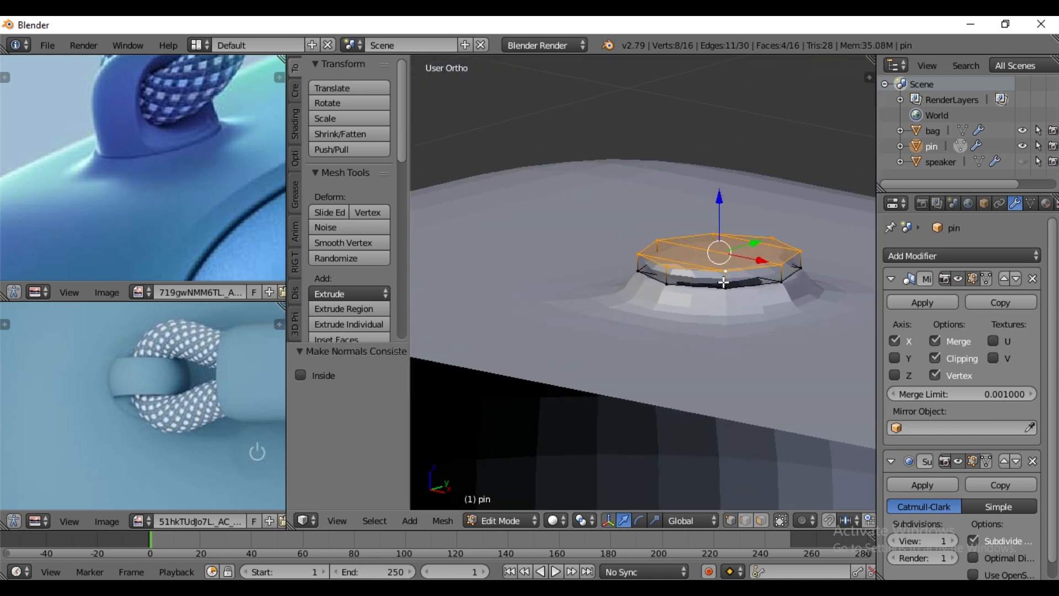
{"action": "scroll", "coordinate": [756, 279], "scroll_direction": "up", "scroll_amount": 3}
{"action": "mouse_move", "coordinate": [752, 186]}
{"action": "left_mouse_down"}
{"action": "mouse_move", "coordinate": [755, 172]}
{"action": "mouse_move", "coordinate": [763, 186]}
{"action": "left_mouse_up"}
{"action": "middle_click_drag", "start_coordinate": [763, 187], "coordinate": [724, 356]}
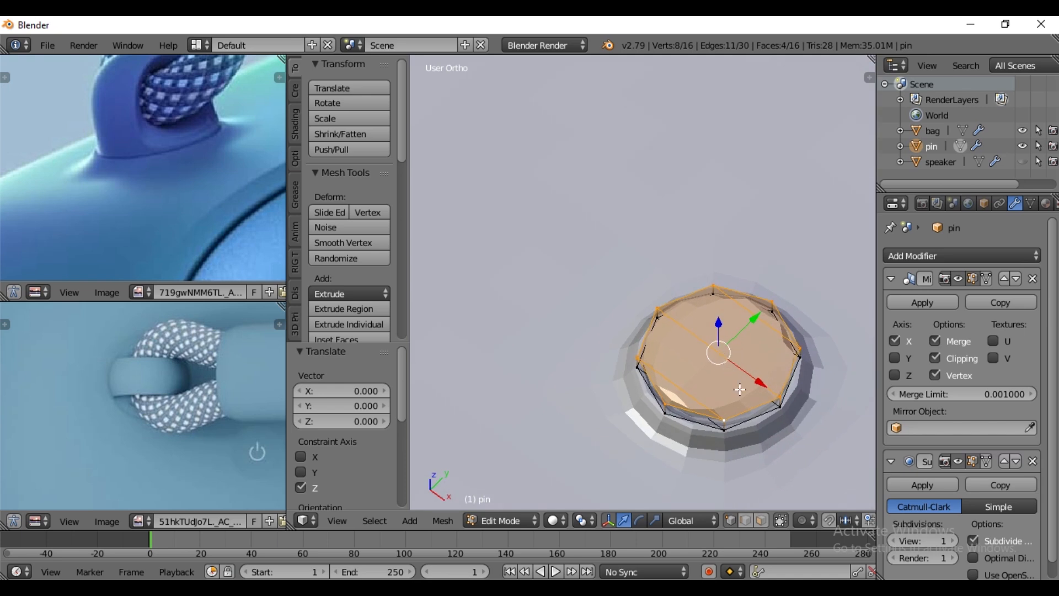
- Select the two middle faces of the pin's top in face mode and extrude them upward by 0.15
{"action": "left_click", "coordinate": [760, 520]}
{"action": "right_click", "coordinate": [698, 361]}
{"action": "right_click", "coordinate": [733, 341], "text": "shift"}
{"action": "middle_click_drag", "start_coordinate": [728, 404], "coordinate": [714, 362]}
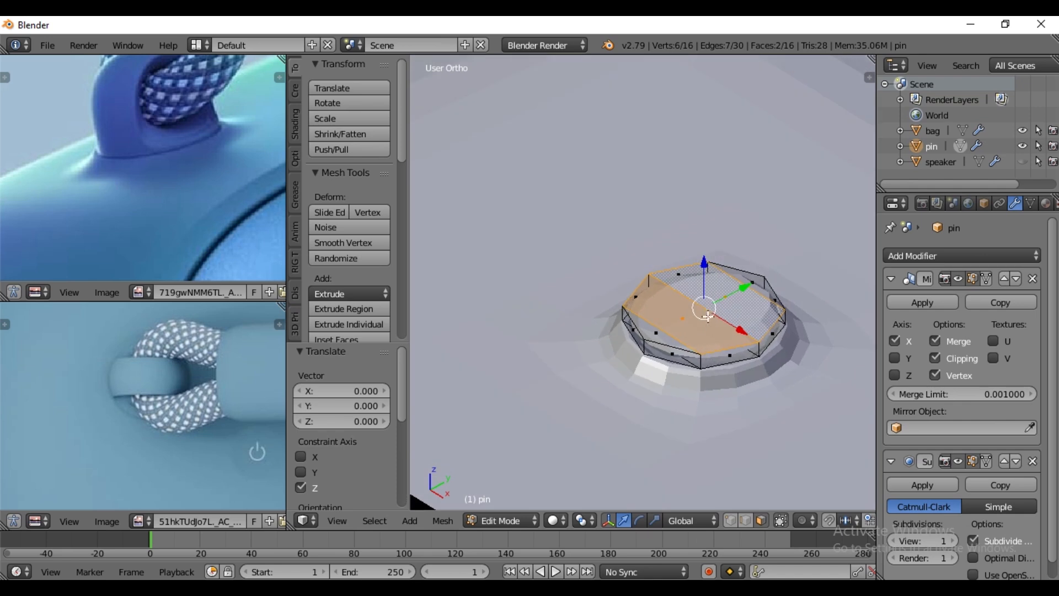
{"action": "key", "text": "e"}
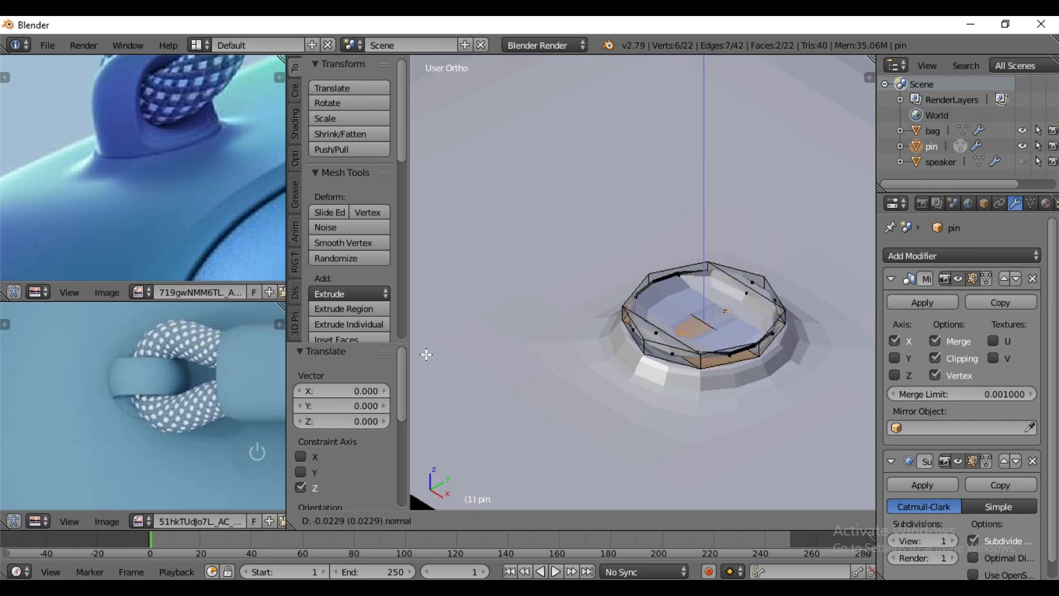
{"action": "type", "text": ".15"}
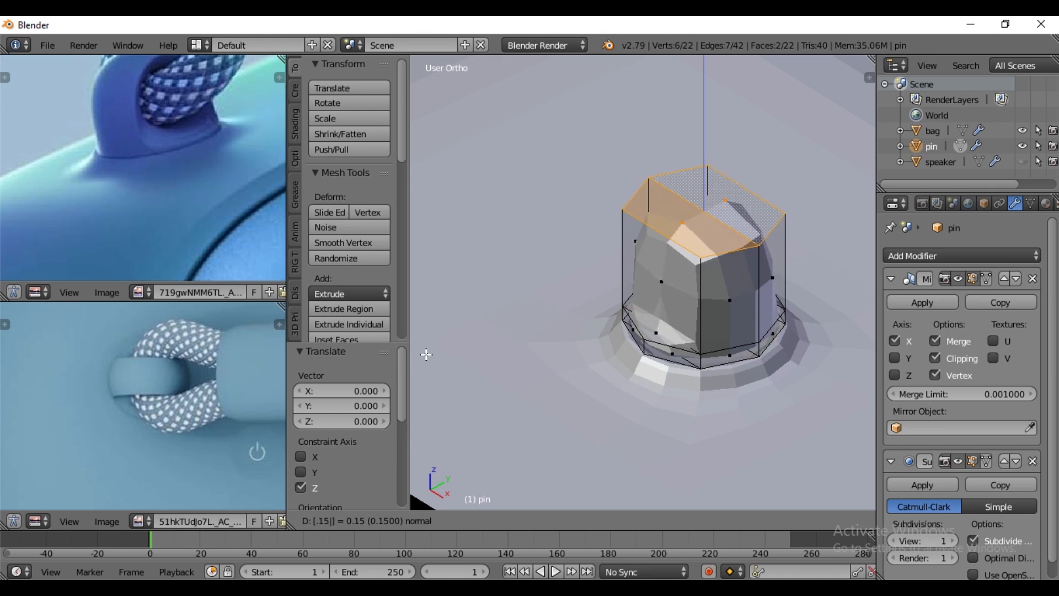
{"action": "key", "text": "Return"}
- Add one centred vertical loop cut across the extruded block and raise its top middle vertex 0.022 along Z
{"action": "middle_click_drag", "start_coordinate": [603, 230], "coordinate": [782, 215]}
{"action": "key", "text": "ctrl+r"}
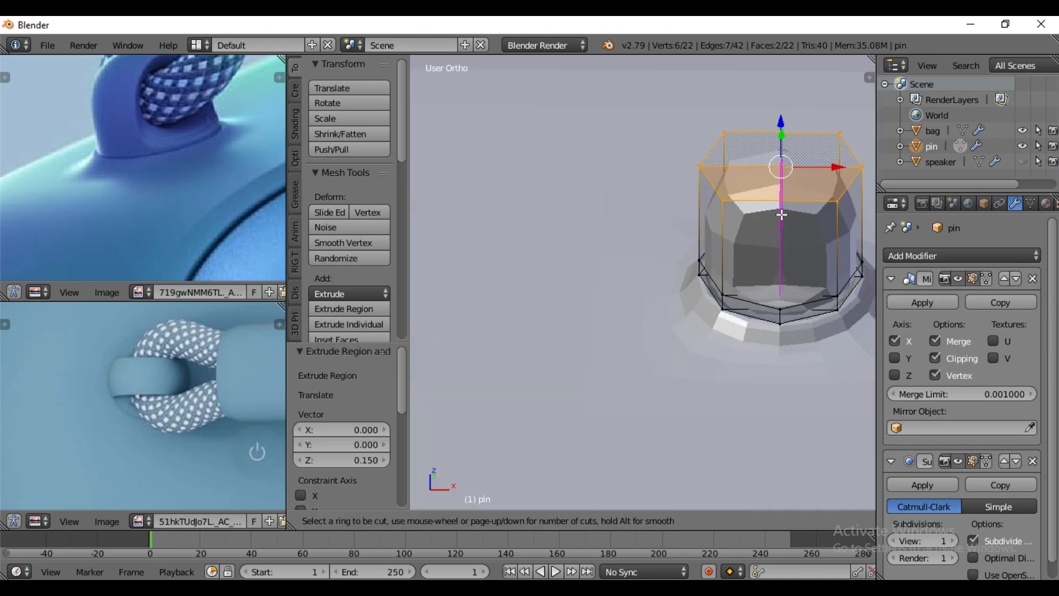
{"action": "left_click", "coordinate": [782, 214]}
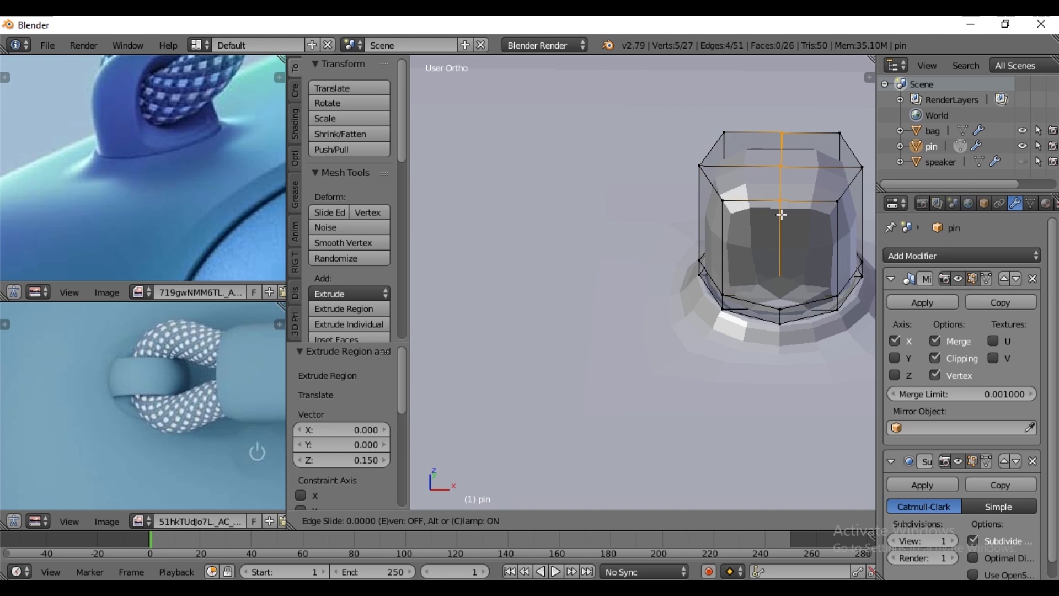
{"action": "right_click", "coordinate": [782, 215]}
{"action": "right_click", "coordinate": [781, 166]}
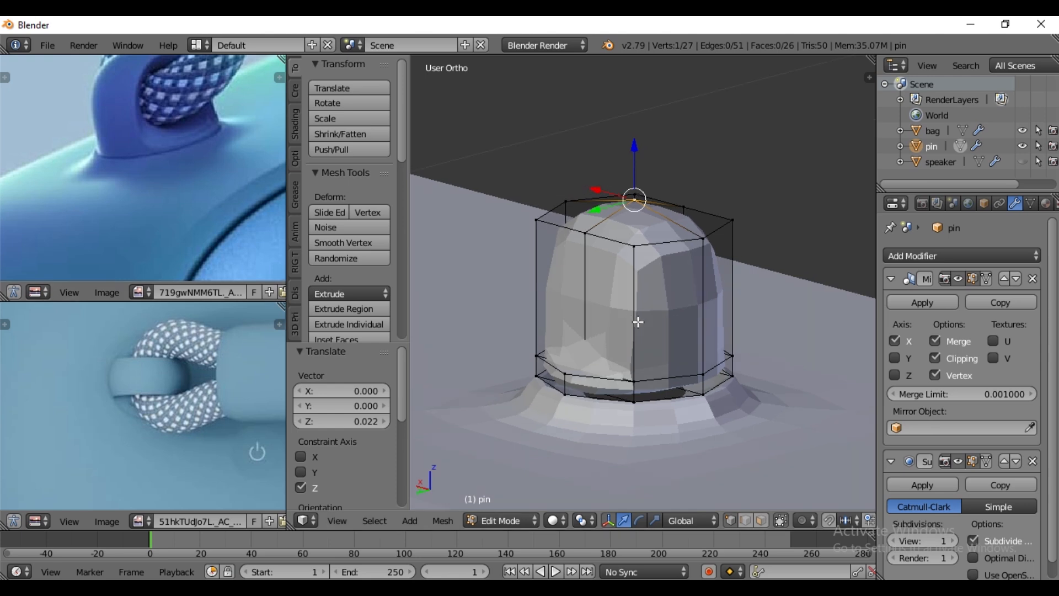
- Add three evenly spaced horizontal loop cuts around the pin's extruded block
{"action": "middle_click_drag", "start_coordinate": [643, 313], "coordinate": [660, 321]}
{"action": "key", "text": "ctrl+r"}
{"action": "scroll", "coordinate": [646, 316], "scroll_direction": "up", "scroll_amount": 2}
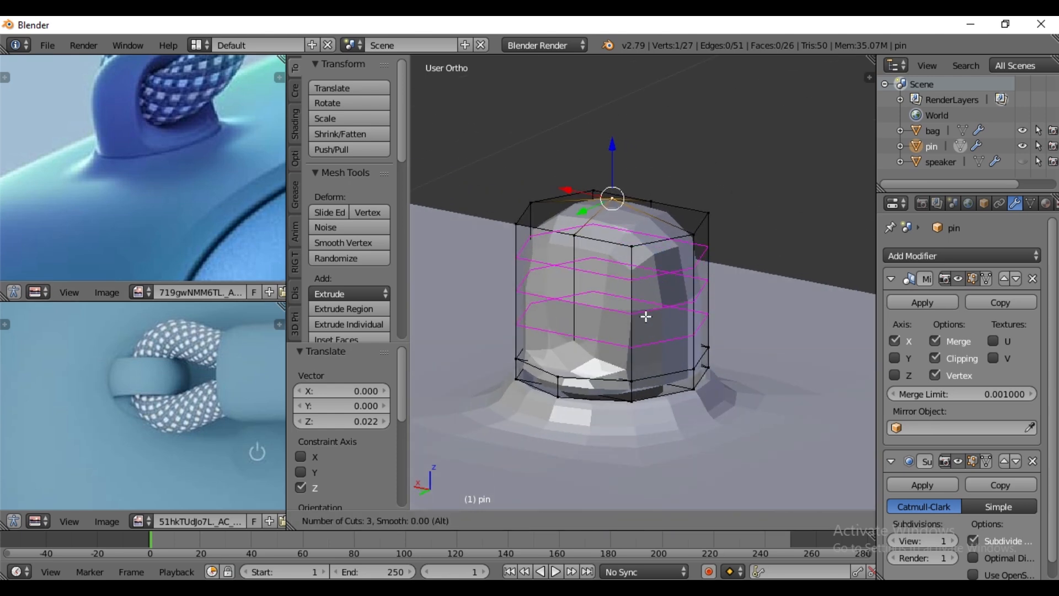
{"action": "left_click", "coordinate": [646, 316]}
{"action": "right_click", "coordinate": [644, 315]}
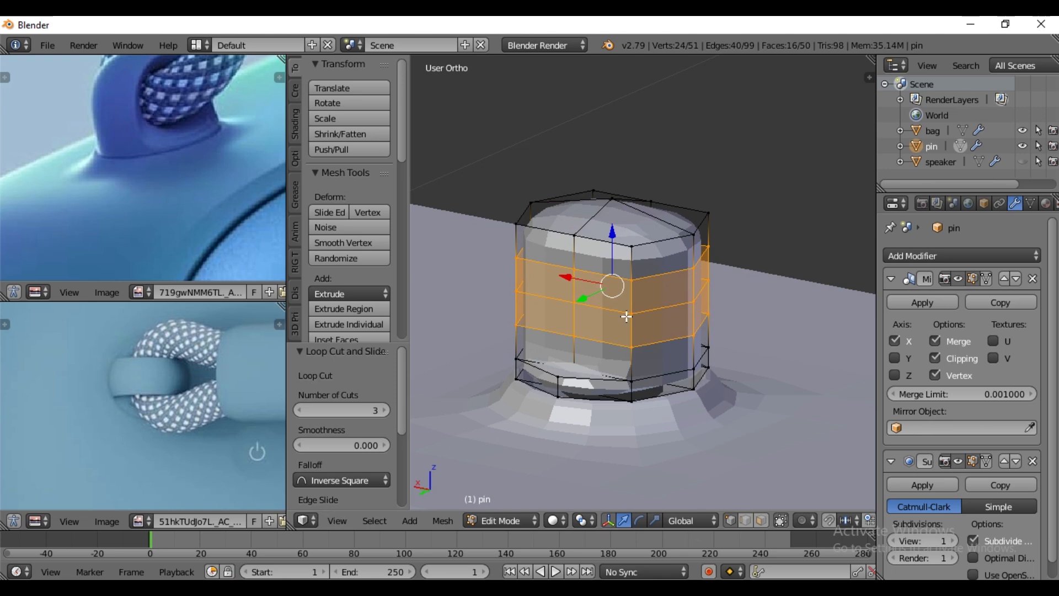
- Delete the centre vertex on both Y-facing sides of the pin to open a hole through each
{"action": "middle_click_drag", "start_coordinate": [571, 302], "coordinate": [566, 309]}
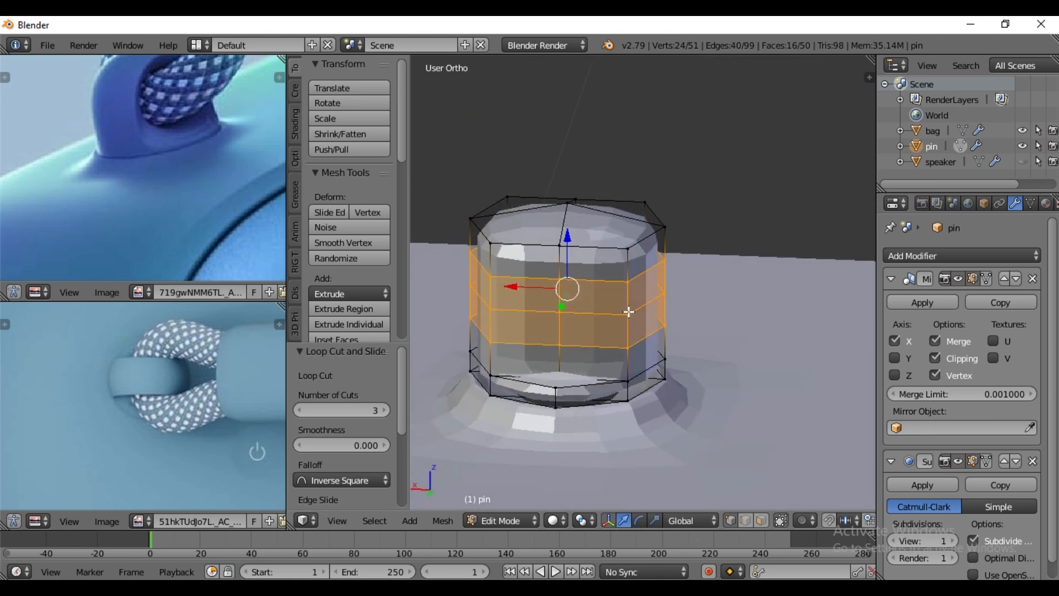
{"action": "right_click", "coordinate": [560, 315]}
{"action": "middle_click_drag", "start_coordinate": [624, 298], "coordinate": [722, 334]}
{"action": "right_click", "coordinate": [794, 348], "text": "shift"}
{"action": "key", "text": "x"}
{"action": "left_click", "coordinate": [793, 347]}
- Select the eight corner vertices around the pin's two openings and scale them to 0.575 along X
{"action": "right_click", "coordinate": [655, 318]}
{"action": "right_click", "coordinate": [785, 320], "text": "shift"}
{"action": "right_click", "coordinate": [786, 389], "text": "shift"}
{"action": "right_click", "coordinate": [649, 389], "text": "shift"}
{"action": "middle_click_drag", "start_coordinate": [603, 365], "coordinate": [704, 329]}
{"action": "right_click", "coordinate": [661, 280], "text": "shift"}
{"action": "right_click", "coordinate": [592, 248], "text": "shift"}
{"action": "middle_click_drag", "start_coordinate": [615, 345], "coordinate": [643, 323]}
{"action": "right_click", "coordinate": [632, 343], "text": "shift"}
{"action": "right_click", "coordinate": [524, 323], "text": "shift"}
{"action": "key", "text": "s"}
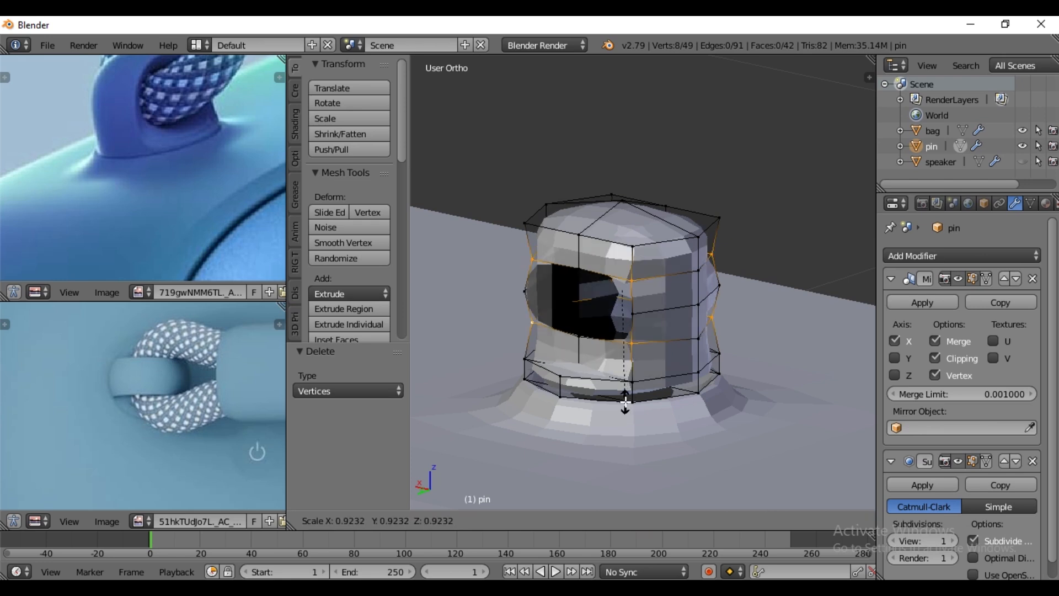
{"action": "key", "text": "x"}
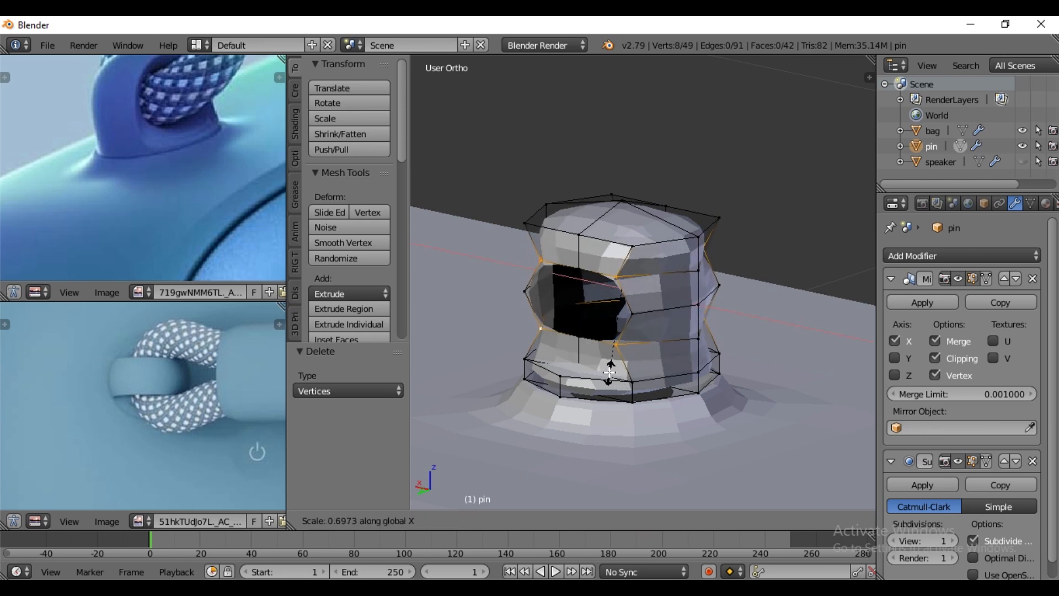
{"action": "left_click", "coordinate": [602, 357]}
- Scale the four mid-height side vertices of the two openings inward along X, and check the shape in Object Mode
{"action": "right_click", "coordinate": [634, 310]}
{"action": "right_click", "coordinate": [528, 293], "text": "shift"}
{"action": "middle_click_drag", "start_coordinate": [532, 298], "coordinate": [675, 354]}
{"action": "right_click", "coordinate": [736, 359], "text": "shift"}
{"action": "right_click", "coordinate": [848, 333], "text": "shift"}
{"action": "key", "text": "s"}
{"action": "key", "text": "x"}
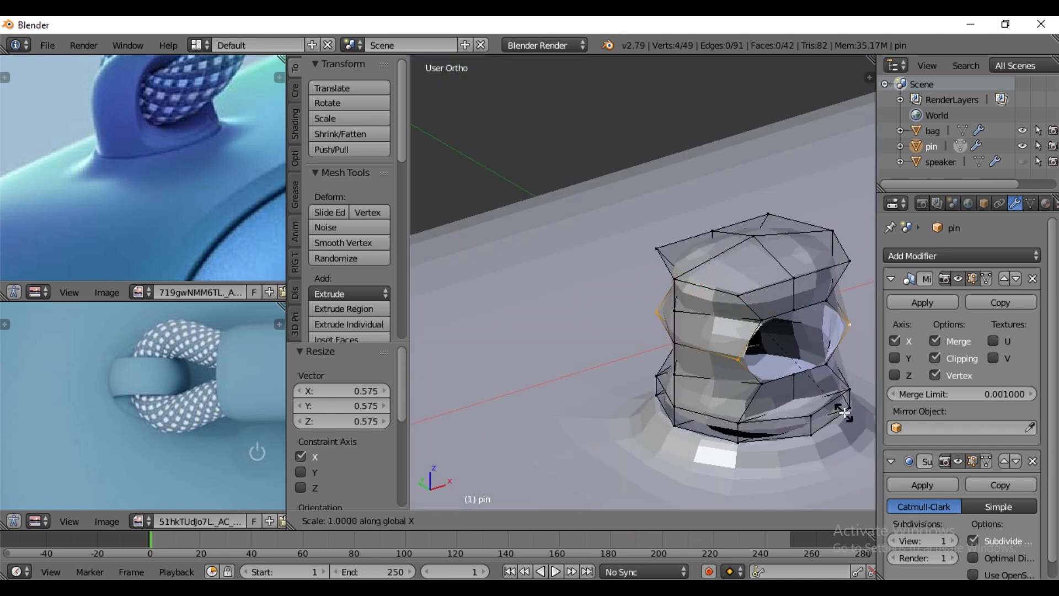
{"action": "left_click", "coordinate": [826, 387]}
{"action": "key", "text": "Tab"}
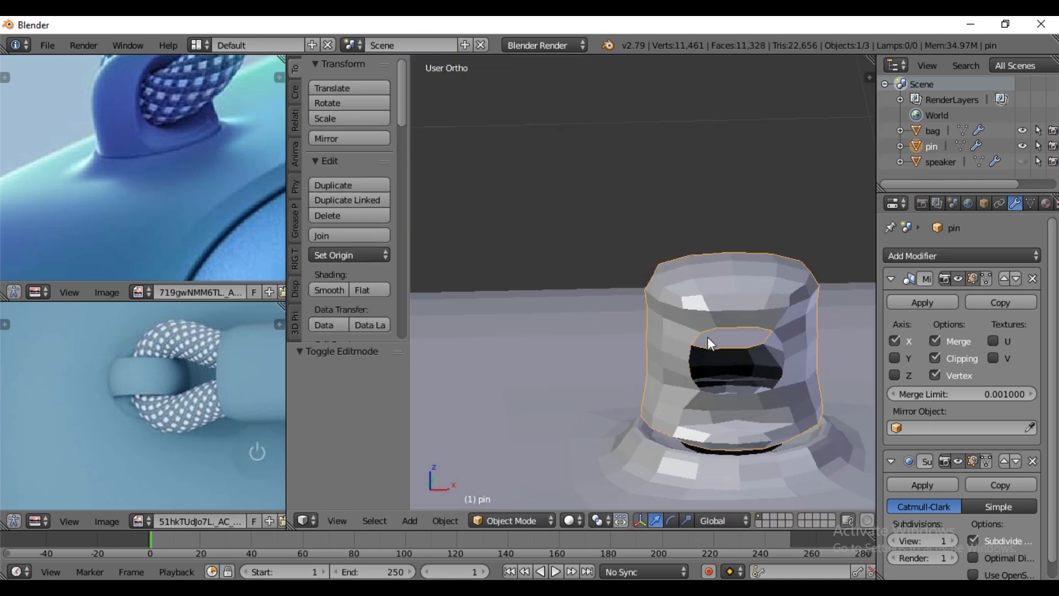
{"action": "key", "text": "Tab"}
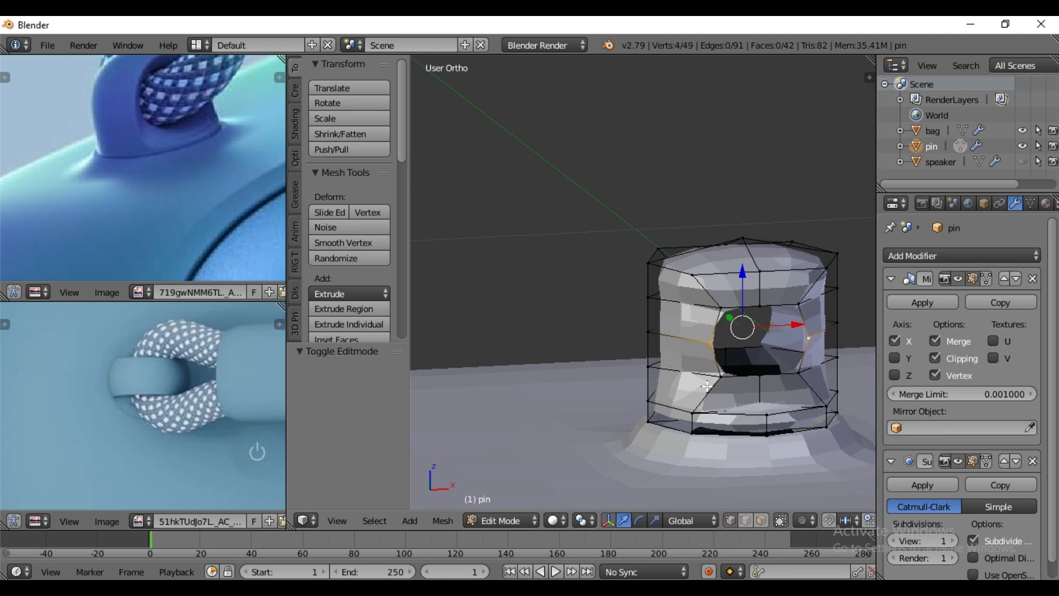
- Lower a pair of opposite X-extreme vertices on the pin's outer sides along Z
{"action": "middle_click_drag", "start_coordinate": [707, 387], "coordinate": [684, 350]}
{"action": "right_click", "coordinate": [640, 337]}
{"action": "right_click", "coordinate": [833, 336], "text": "shift"}
{"action": "key", "text": "g"}
{"action": "key", "text": "z"}
{"action": "left_click_drag", "start_coordinate": [740, 285], "coordinate": [737, 315]}
- Lower the higher pairs of X-extreme side vertices along Z, including the topmost pair, to round the pin's shoulders
{"action": "right_click", "coordinate": [640, 361]}
{"action": "right_click", "coordinate": [832, 358], "text": "shift"}
{"action": "right_click", "coordinate": [640, 288]}
{"action": "right_click", "coordinate": [835, 288], "text": "shift"}
{"action": "left_click_drag", "start_coordinate": [732, 236], "coordinate": [733, 259]}
{"action": "right_click", "coordinate": [639, 254]}
{"action": "right_click", "coordinate": [834, 251], "text": "shift"}
{"action": "left_click_drag", "start_coordinate": [741, 193], "coordinate": [738, 216]}
- Scale the pin's four top corner vertices to 0.509 along X and set the subdivision view and render levels to 2
{"action": "right_click", "coordinate": [673, 261]}
{"action": "right_click", "coordinate": [659, 248], "text": "shift"}
{"action": "right_click", "coordinate": [798, 243], "text": "shift"}
{"action": "right_click", "coordinate": [816, 257], "text": "shift"}
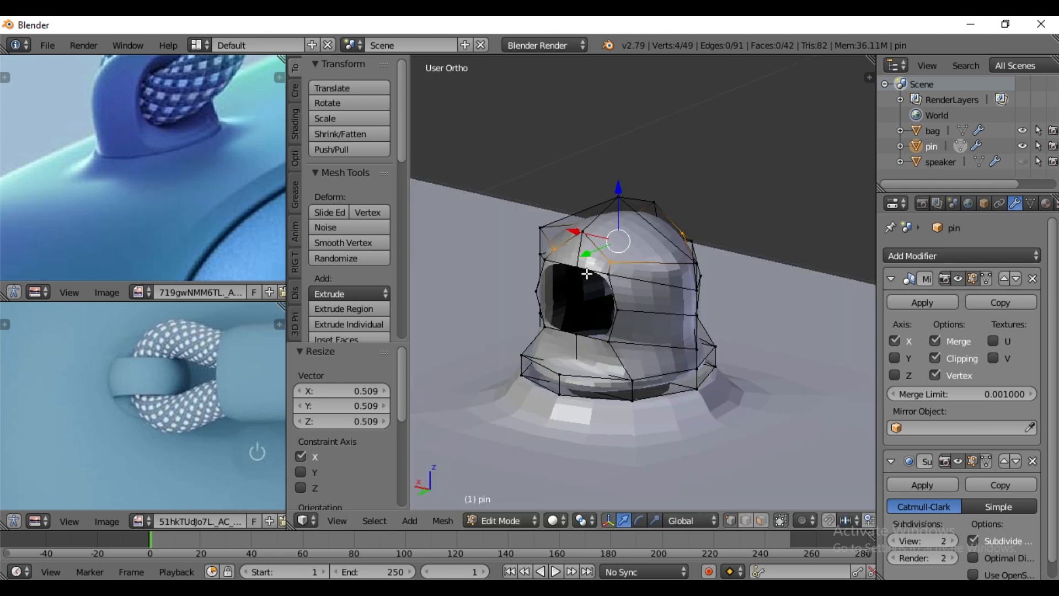
- Select the edge loops of both openings, extrude them in place and scale them slightly inward
{"action": "right_click", "coordinate": [589, 268], "text": "alt"}
{"action": "middle_click_drag", "start_coordinate": [724, 325], "coordinate": [568, 326]}
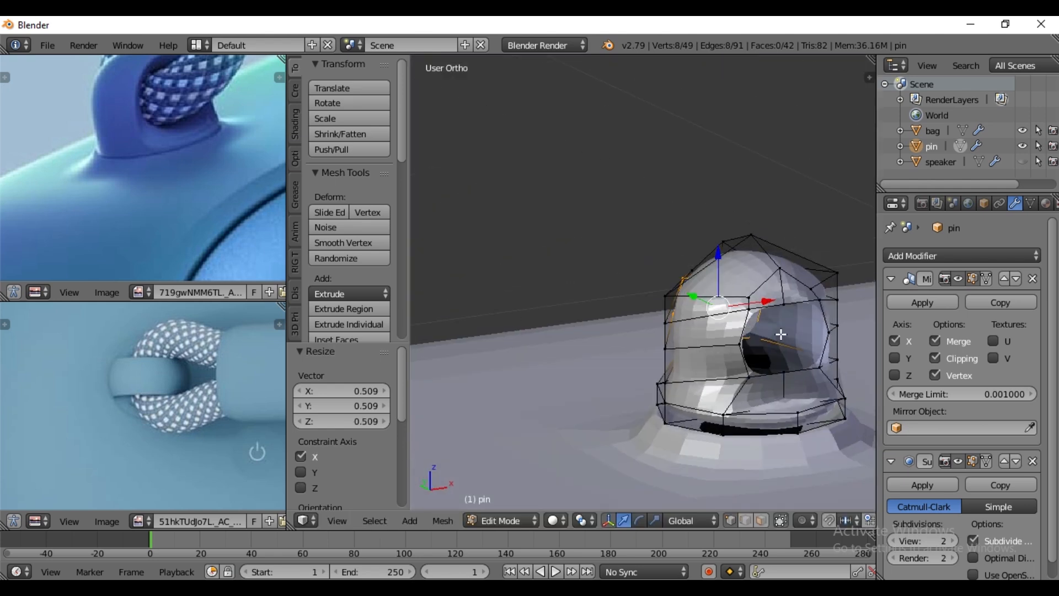
{"action": "right_click", "coordinate": [772, 308], "text": "alt+shift"}
{"action": "middle_click_drag", "start_coordinate": [772, 308], "coordinate": [731, 366]}
{"action": "key", "text": "e"}
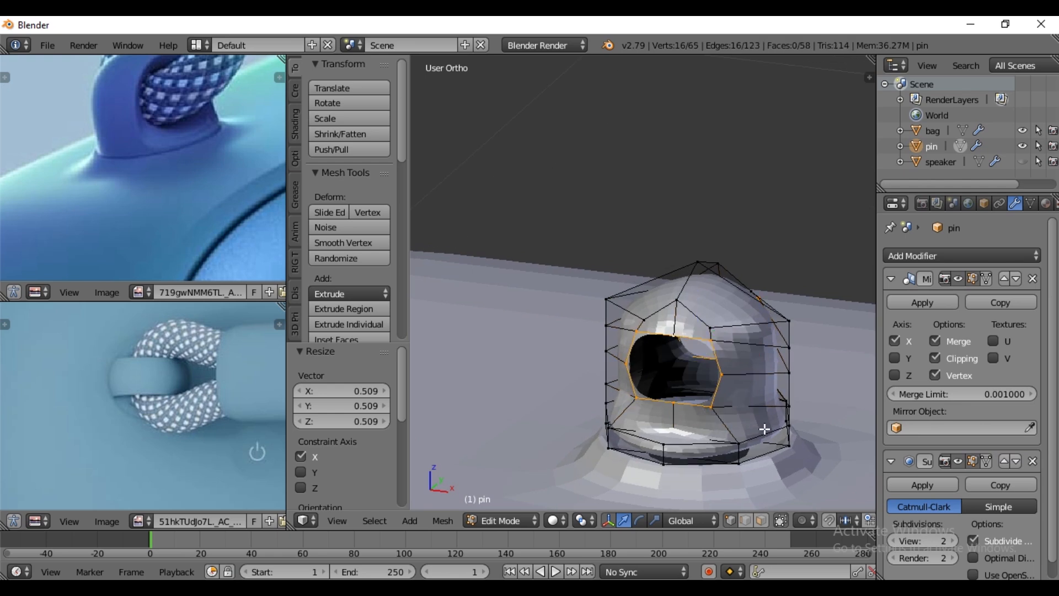
{"action": "right_click", "coordinate": [765, 429]}
{"action": "key", "text": "s"}
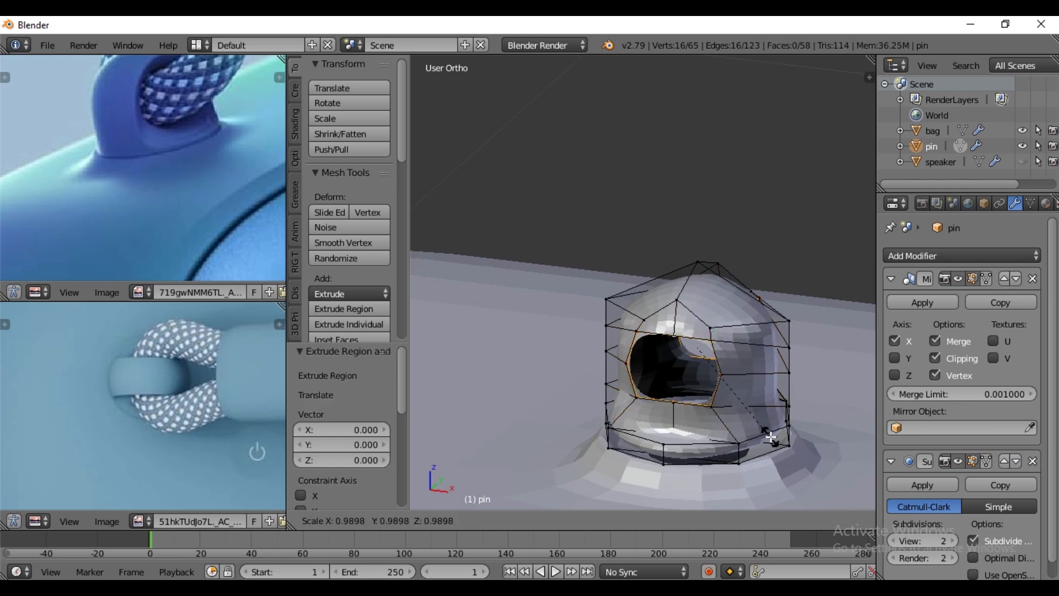
{"action": "left_click", "coordinate": [760, 428]}
- Reshape the extruded opening loops into regular circles with LoopTools Circle
{"action": "key", "text": "w"}
{"action": "mouse_move", "coordinate": [726, 188]}
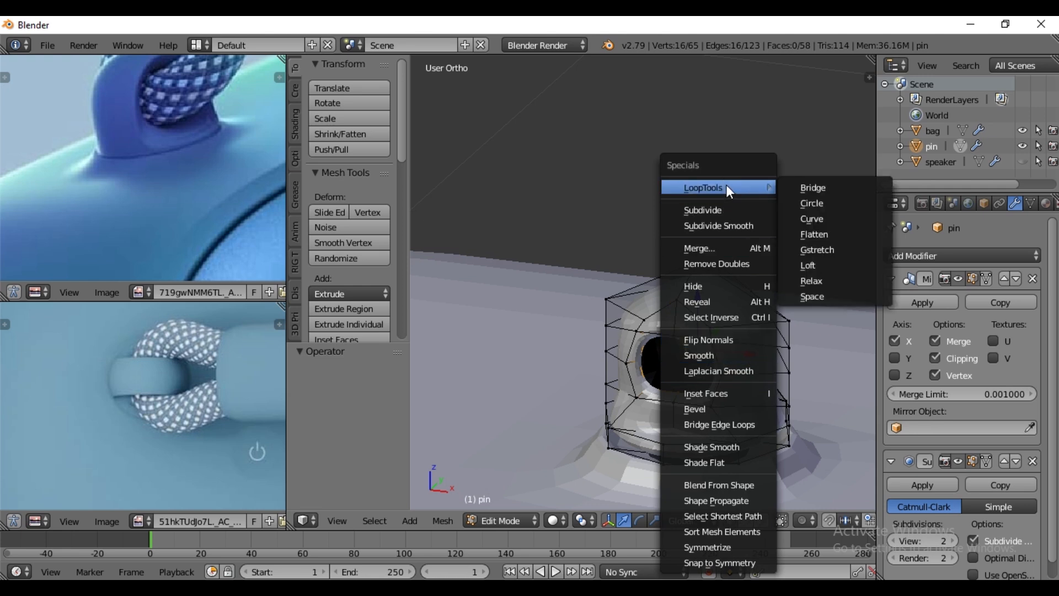
{"action": "left_click", "coordinate": [808, 205]}
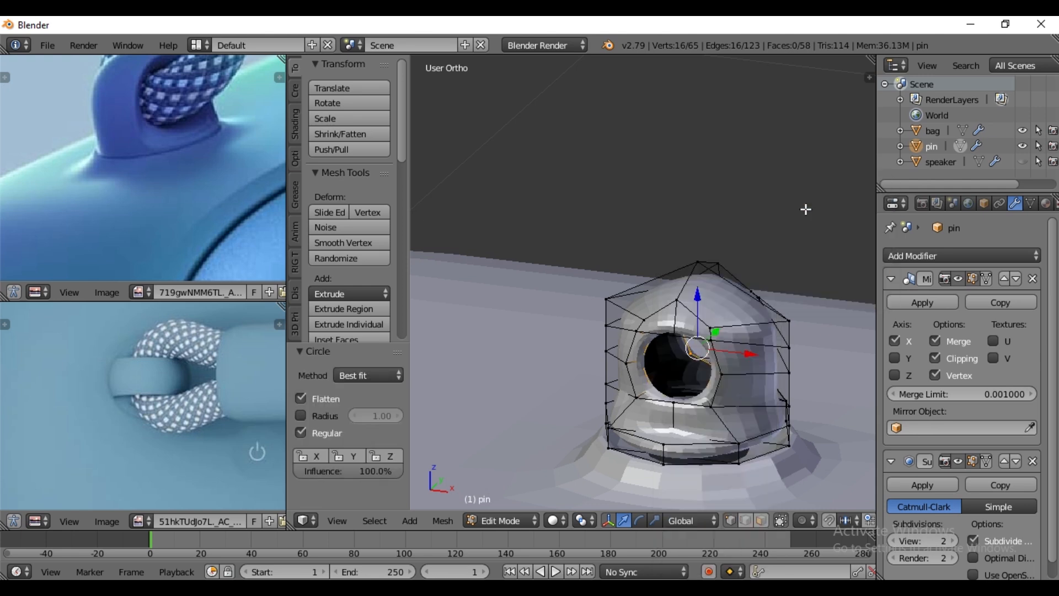
{"action": "middle_click_drag", "start_coordinate": [675, 387], "coordinate": [725, 356]}
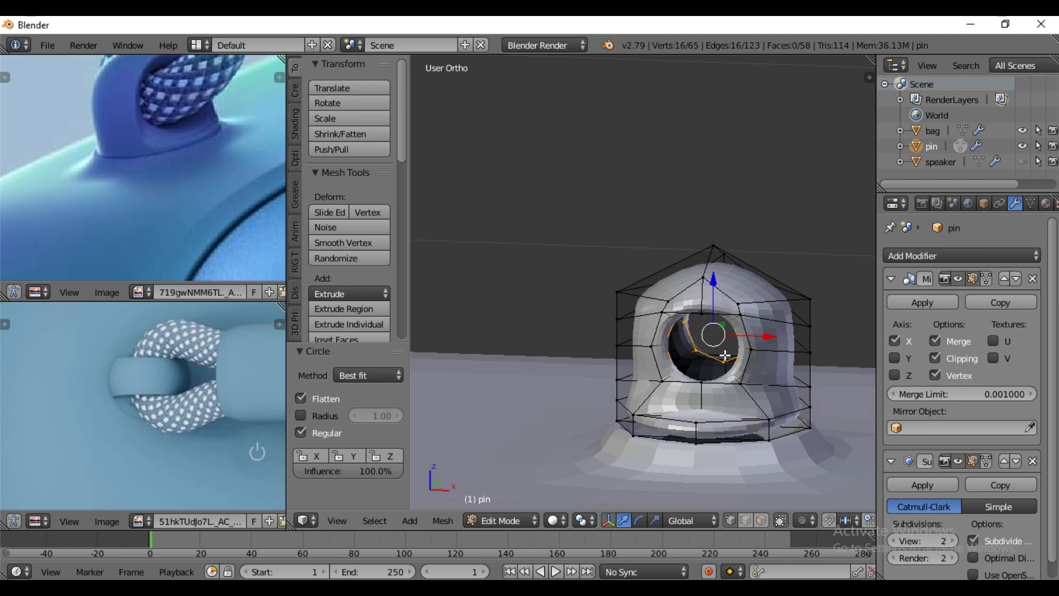
- Extrude the circular opening loops again and scale them further into the pin
{"action": "middle_click_drag", "start_coordinate": [721, 395], "coordinate": [695, 423]}
{"action": "key", "text": "e"}
{"action": "key", "text": "s"}
{"action": "left_click", "coordinate": [684, 420]}
{"action": "middle_click_drag", "start_coordinate": [695, 423], "coordinate": [691, 406]}
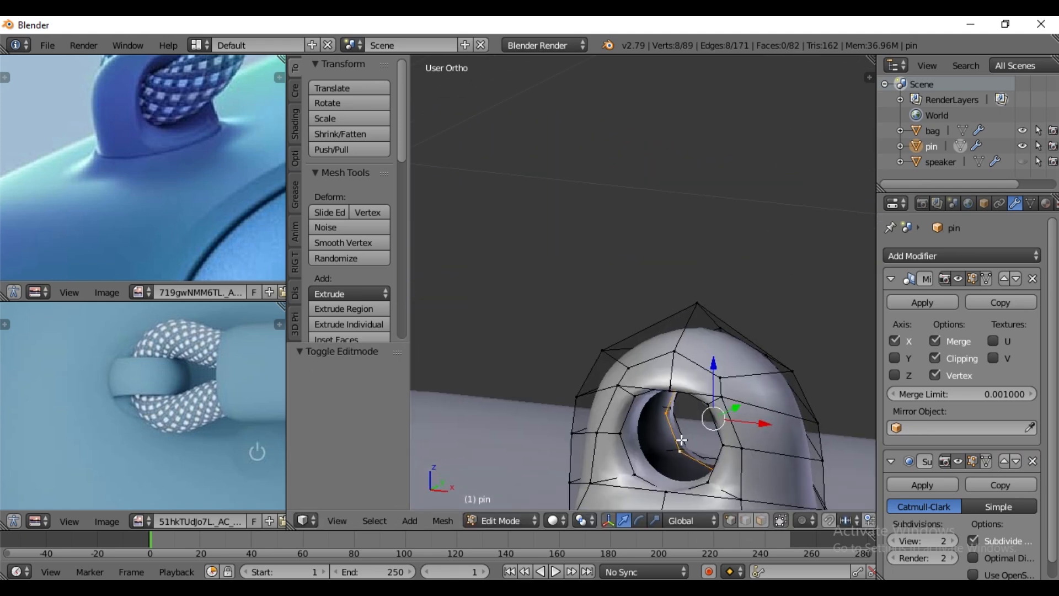
- Fill a first quad inside the pin's hole between facing edges of the two inner loops
{"action": "mouse_move", "coordinate": [681, 441]}
{"action": "middle_mouse_down"}
{"action": "mouse_move", "coordinate": [654, 469]}
{"action": "mouse_move", "coordinate": [657, 450]}
{"action": "middle_mouse_up"}
{"action": "right_click", "coordinate": [660, 455]}
{"action": "right_click", "coordinate": [618, 479], "text": "shift"}
{"action": "right_click", "coordinate": [664, 416], "text": "shift"}
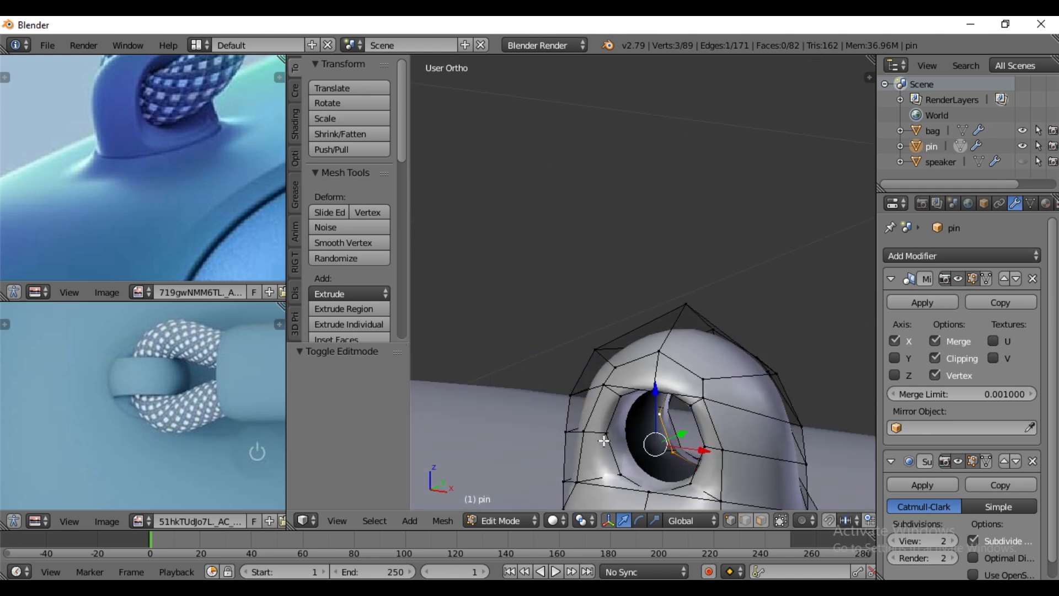
{"action": "right_click", "coordinate": [634, 449], "text": "shift"}
{"action": "key", "text": "f"}
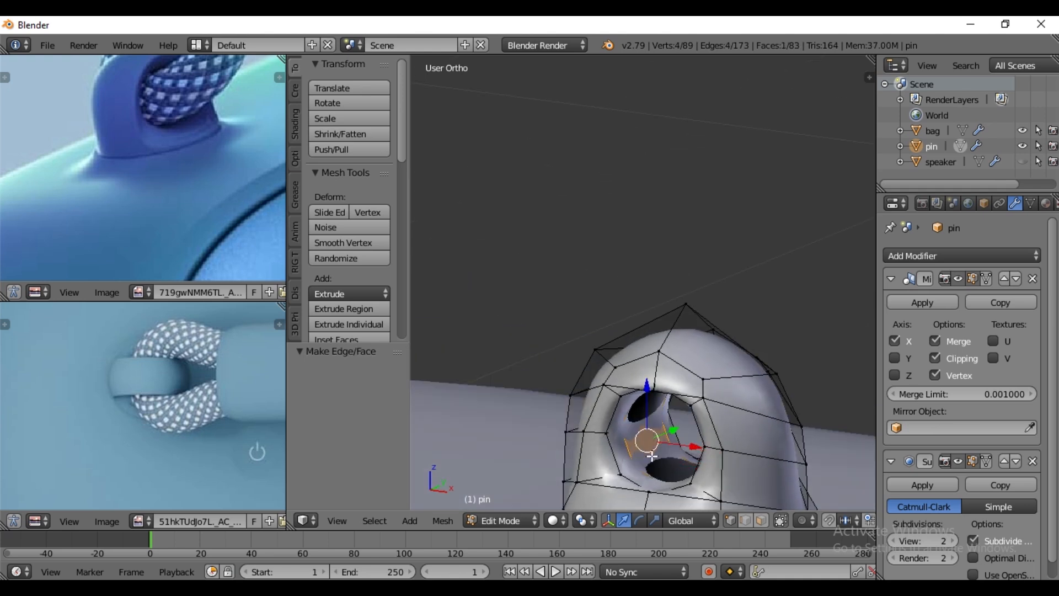
- Fill the remaining gaps around the inside of the pin's hole with faces between the two inner loops
{"action": "right_click", "coordinate": [643, 466]}
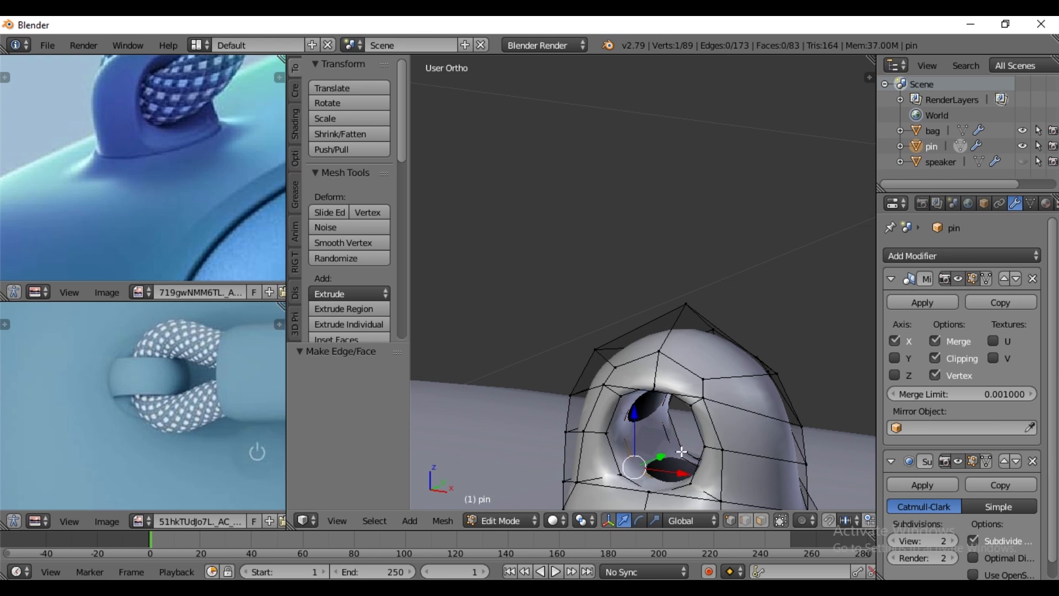
{"action": "right_click", "coordinate": [675, 453], "text": "shift"}
{"action": "scroll", "coordinate": [645, 457], "scroll_direction": "down", "scroll_amount": 1}
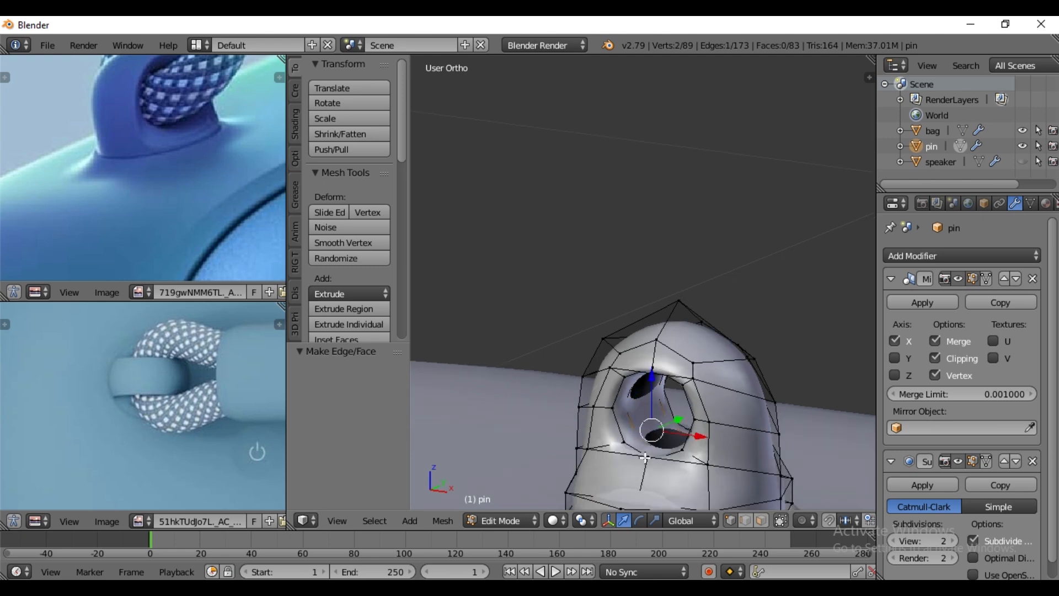
{"action": "key", "text": "f"}
{"action": "key", "text": "f"}
{"action": "key", "text": "f"}
{"action": "key", "text": "f"}
{"action": "key", "text": "f"}
{"action": "key", "text": "f"}
{"action": "key", "text": "f"}
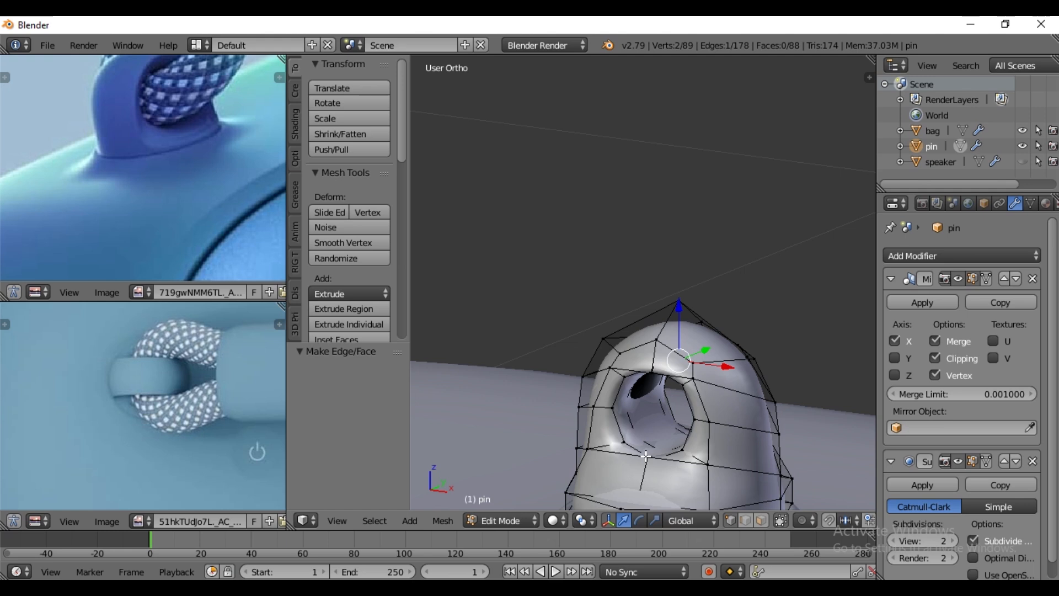
{"action": "key", "text": "f"}
{"action": "key", "text": "f"}
{"action": "key", "text": "f"}
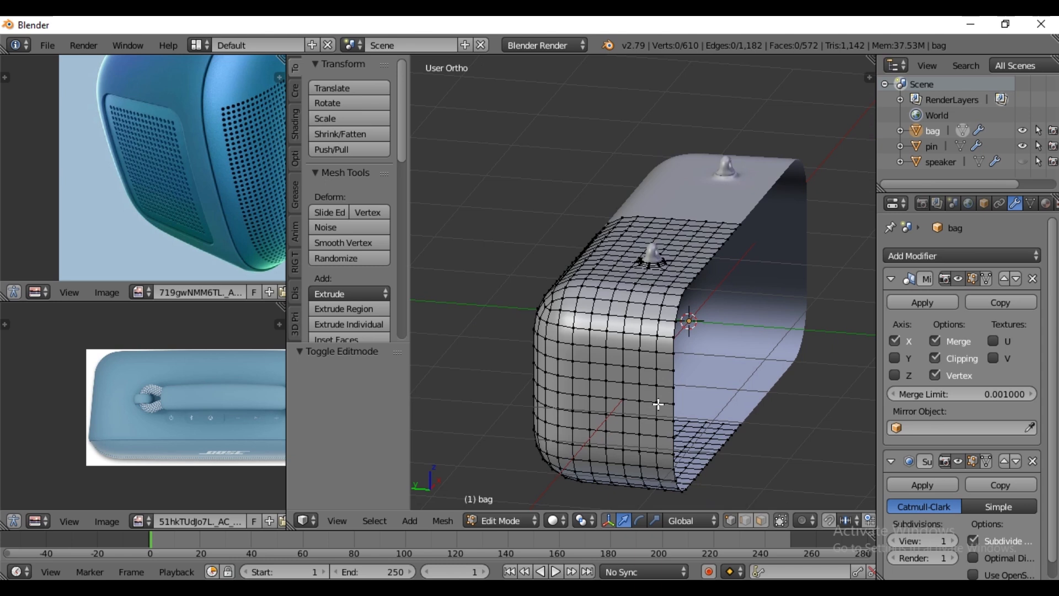
- Delete a block of vertices, 6 wide by 8 high, from the bag's end wall to open the side grille area
{"action": "scroll", "coordinate": [659, 403], "scroll_direction": "up", "scroll_amount": 4}
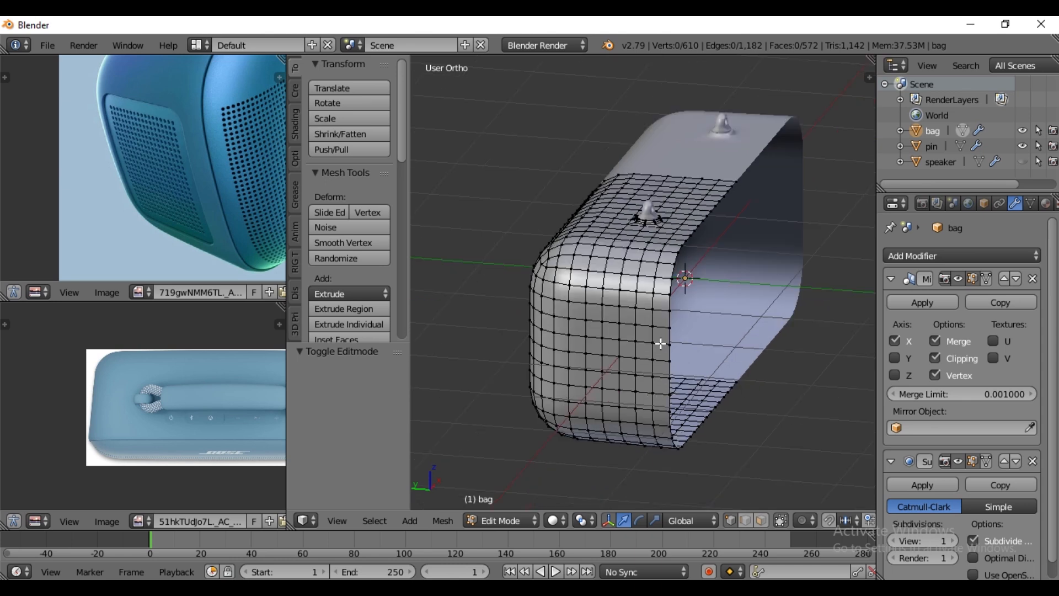
{"action": "key", "text": "ctrl+KP_1"}
{"action": "key", "text": "ctrl+KP_3"}
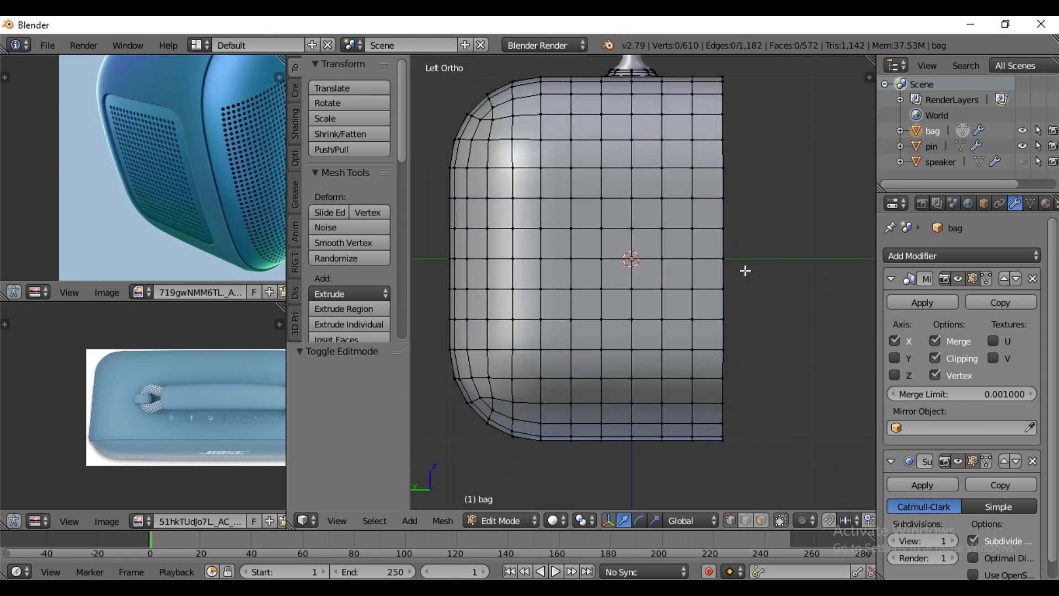
{"action": "right_click", "coordinate": [663, 137]}
{"action": "right_click", "coordinate": [674, 166]}
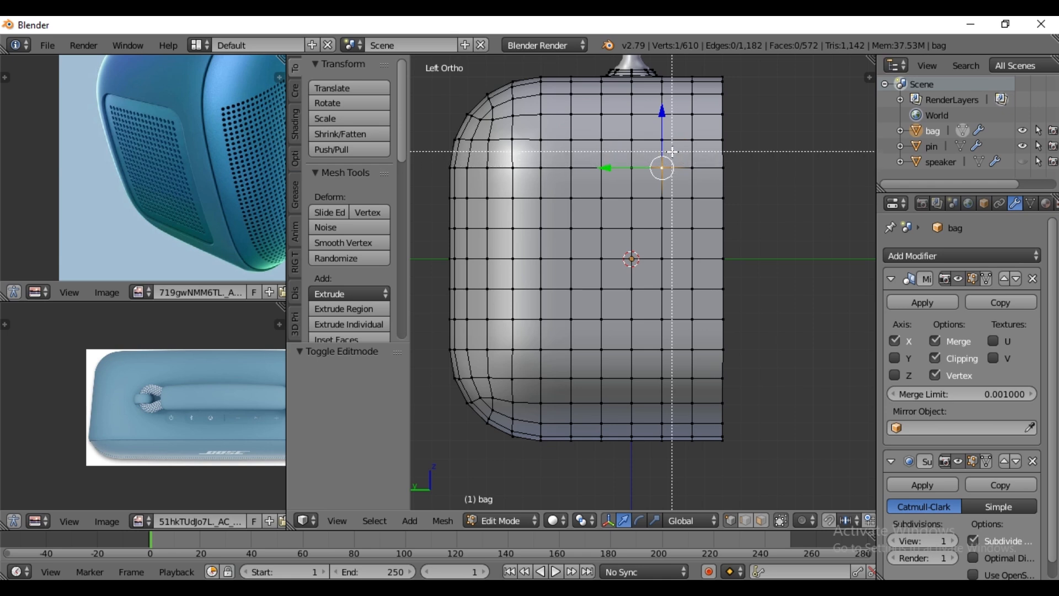
{"action": "left_click_drag", "start_coordinate": [666, 180], "coordinate": [505, 385]}
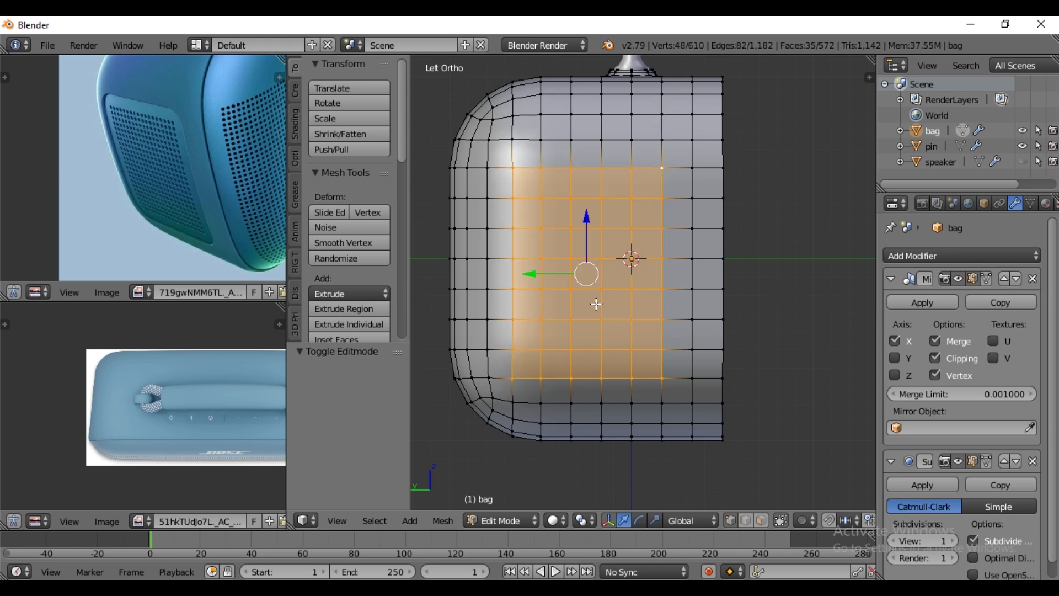
{"action": "key", "text": "x"}
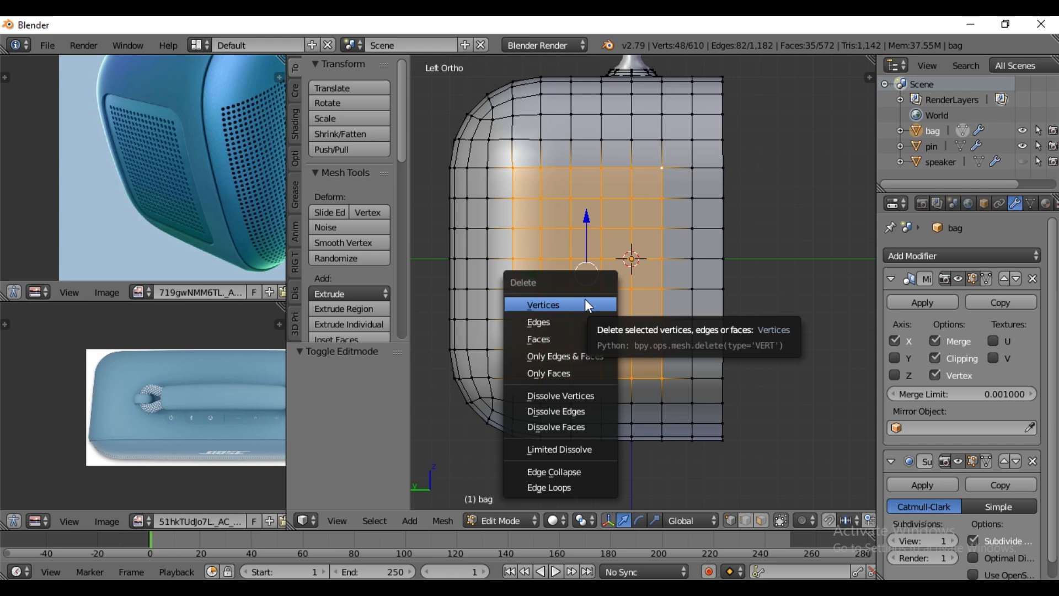
{"action": "left_click", "coordinate": [586, 299]}
{"action": "key", "text": "Tab"}
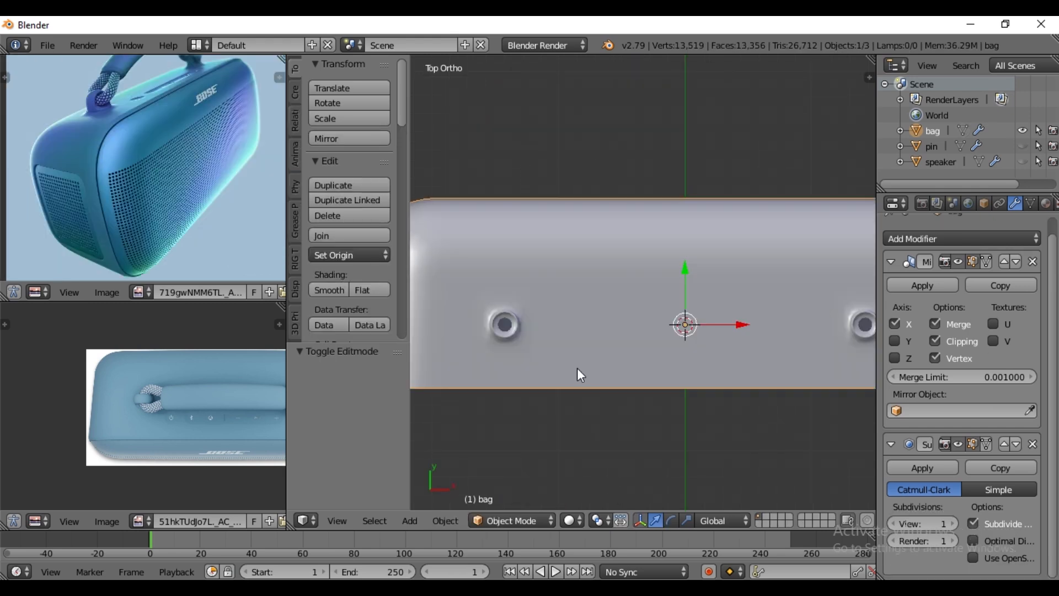
- Apply the bag's Mirror modifier and return to editing its mesh
{"action": "key", "text": "Tab"}
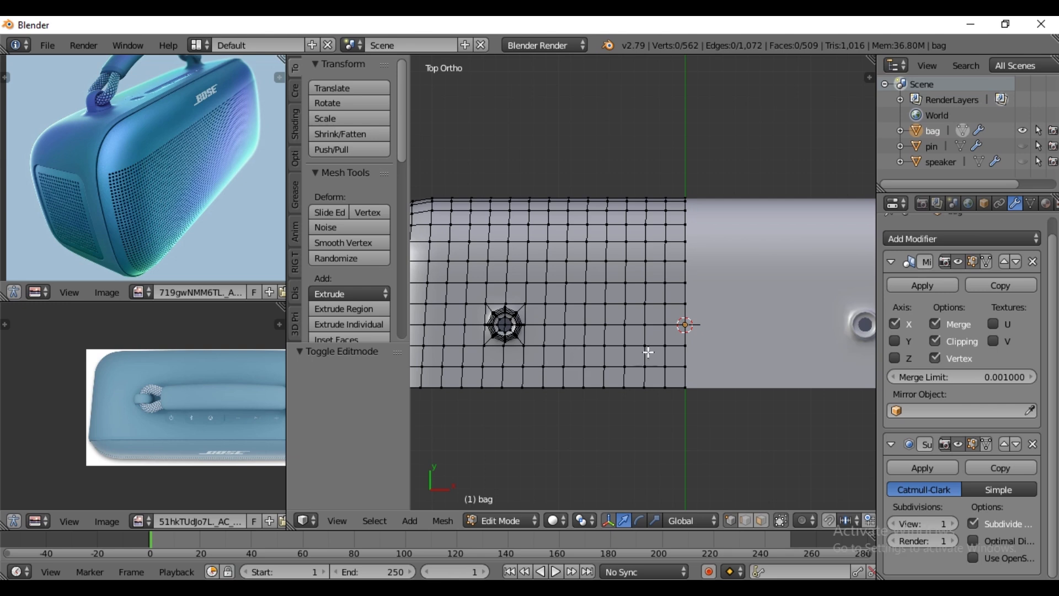
{"action": "key", "text": "Tab"}
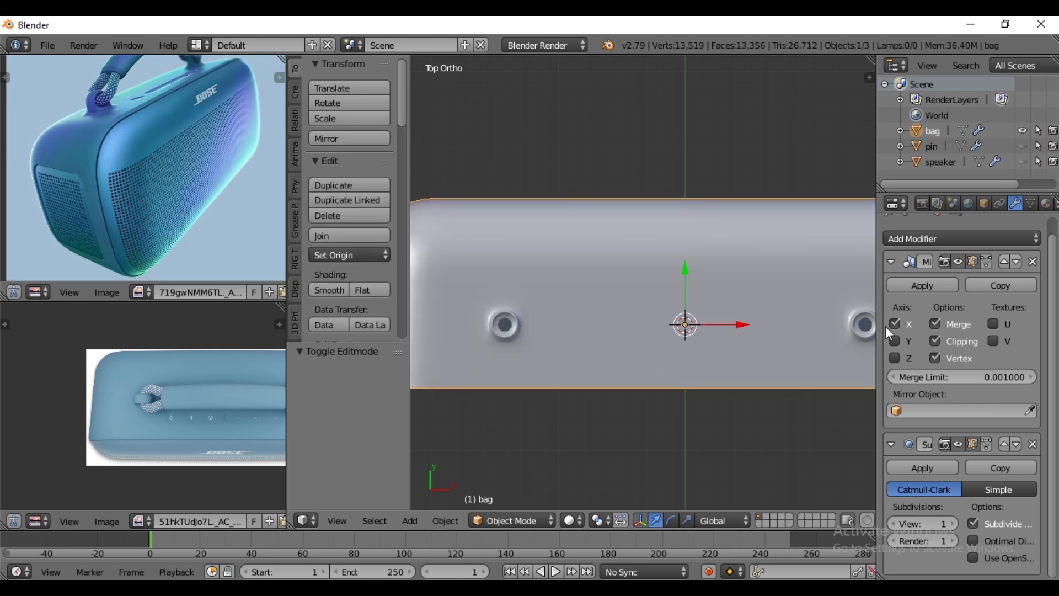
{"action": "left_click", "coordinate": [938, 284]}
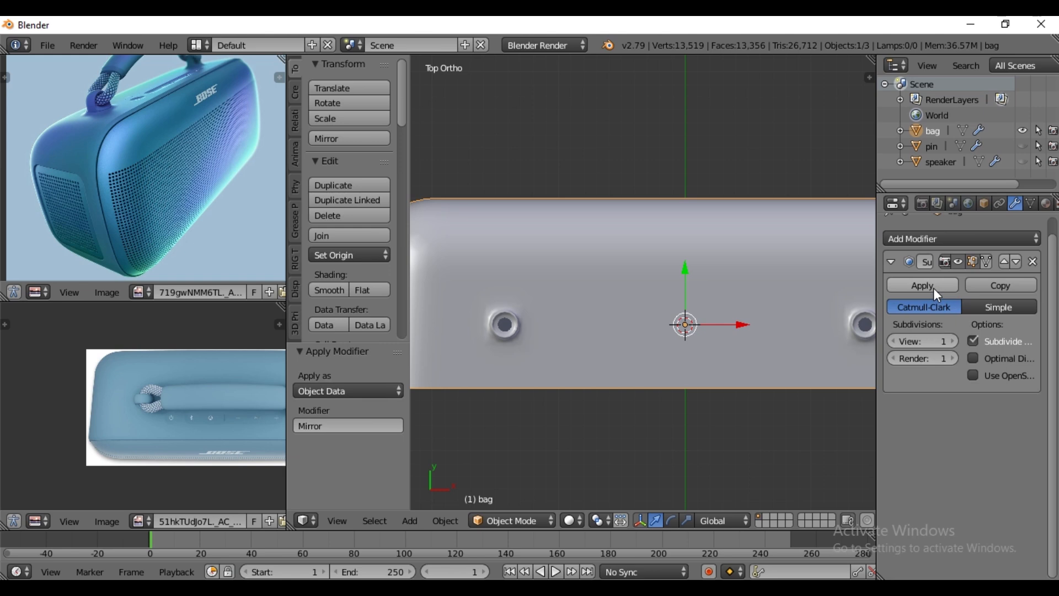
{"action": "key", "text": "Tab"}
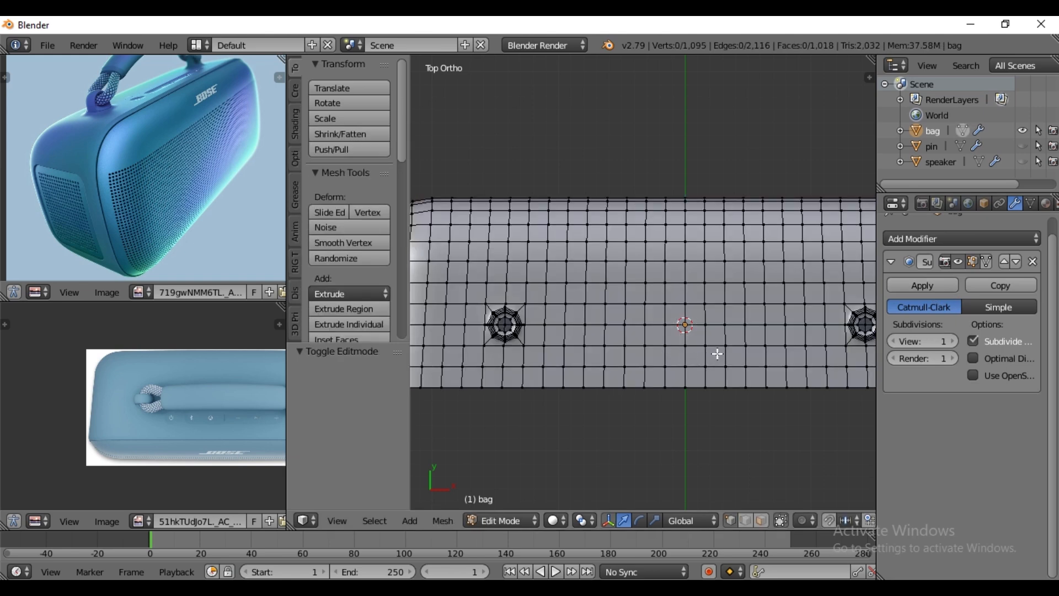
- Delete one vertex on the bag's top near the handle collar to open a small square power button hole
{"action": "scroll", "coordinate": [609, 359], "scroll_direction": "up", "scroll_amount": 1}
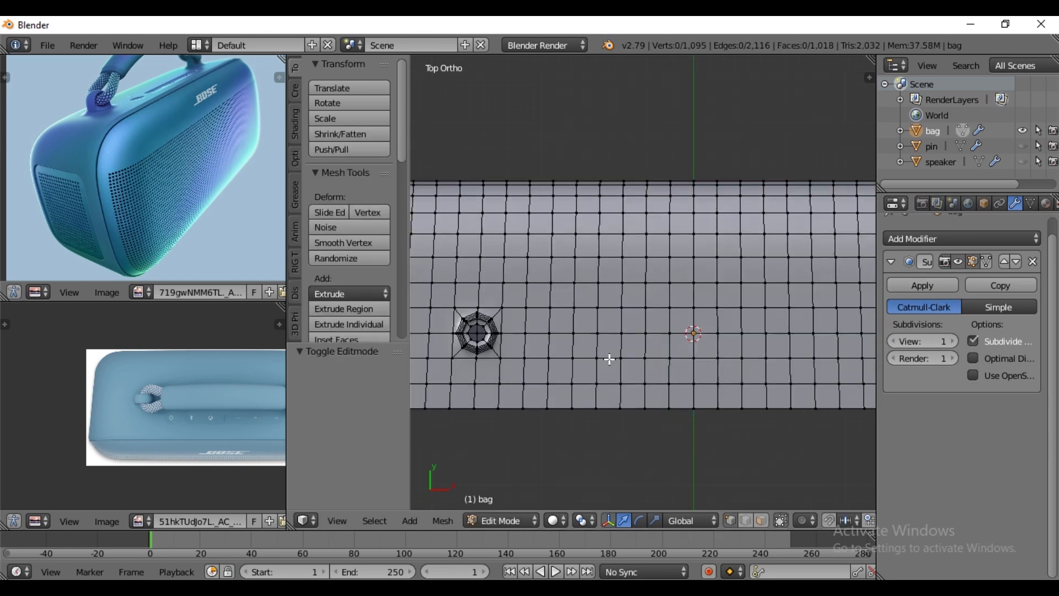
{"action": "right_click", "coordinate": [551, 363]}
{"action": "key", "text": "x"}
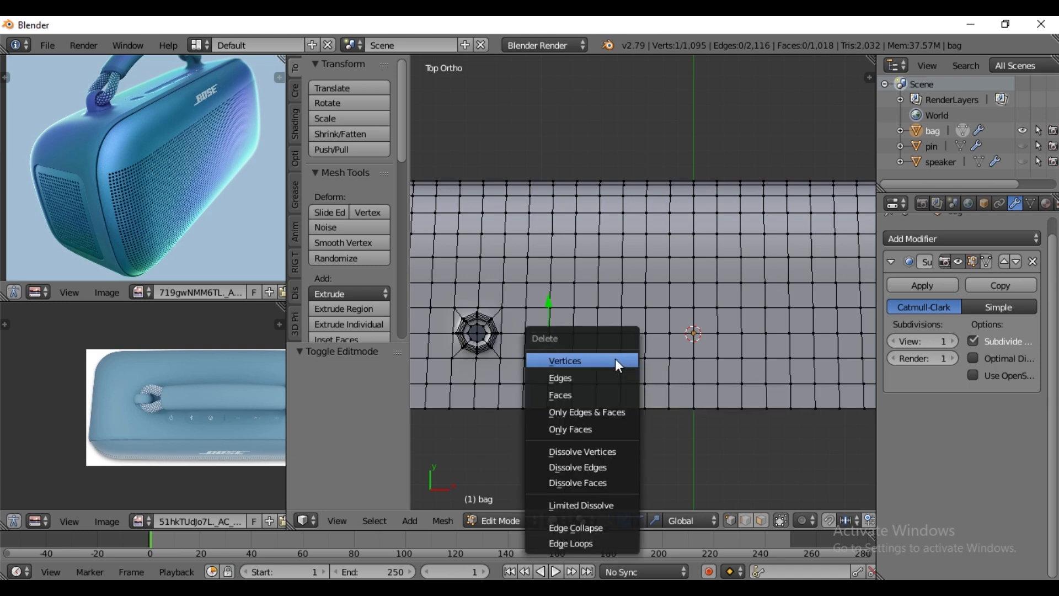
{"action": "left_click", "coordinate": [620, 365]}
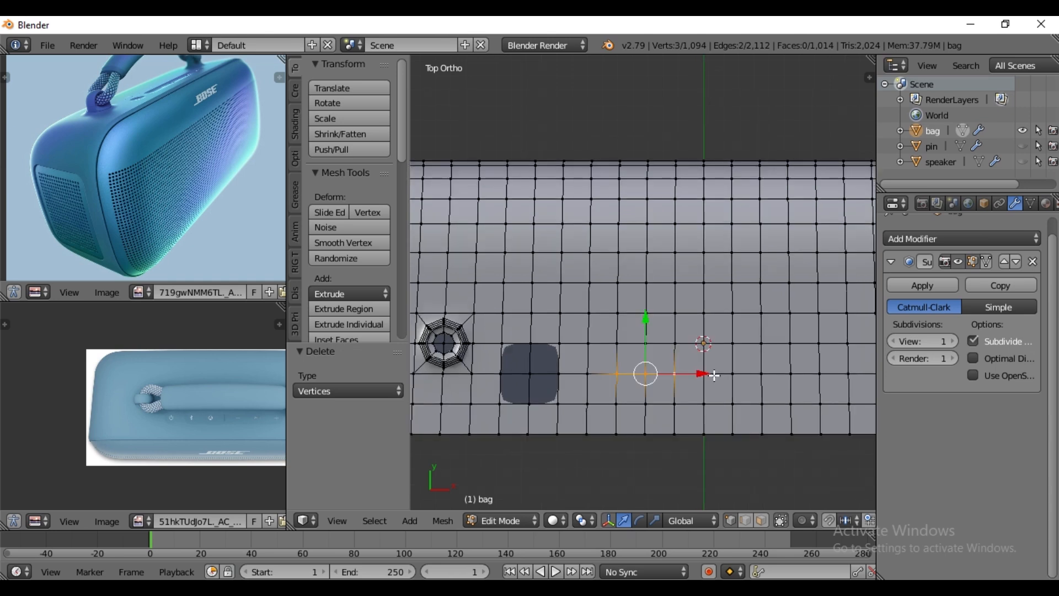
- Delete a row of ten vertices along the bag's top, in line with the square hole, to open a long button slot
{"action": "scroll", "coordinate": [714, 374], "scroll_direction": "down", "scroll_amount": 1}
{"action": "key", "text": "b"}
{"action": "left_click_drag", "start_coordinate": [646, 348], "coordinate": [875, 369]}
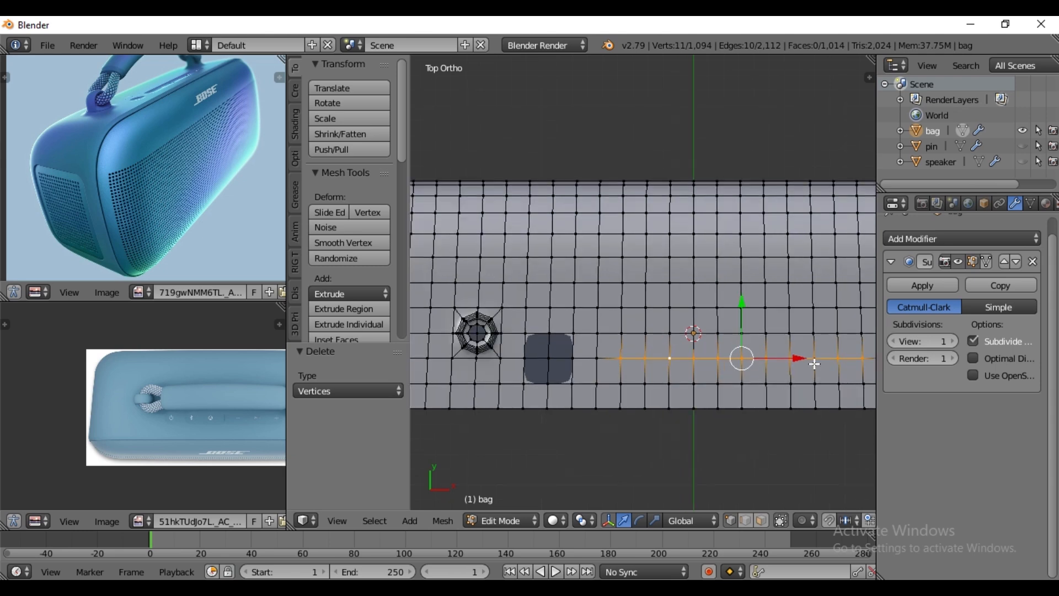
{"action": "scroll", "coordinate": [819, 371], "scroll_direction": "down", "scroll_amount": 1}
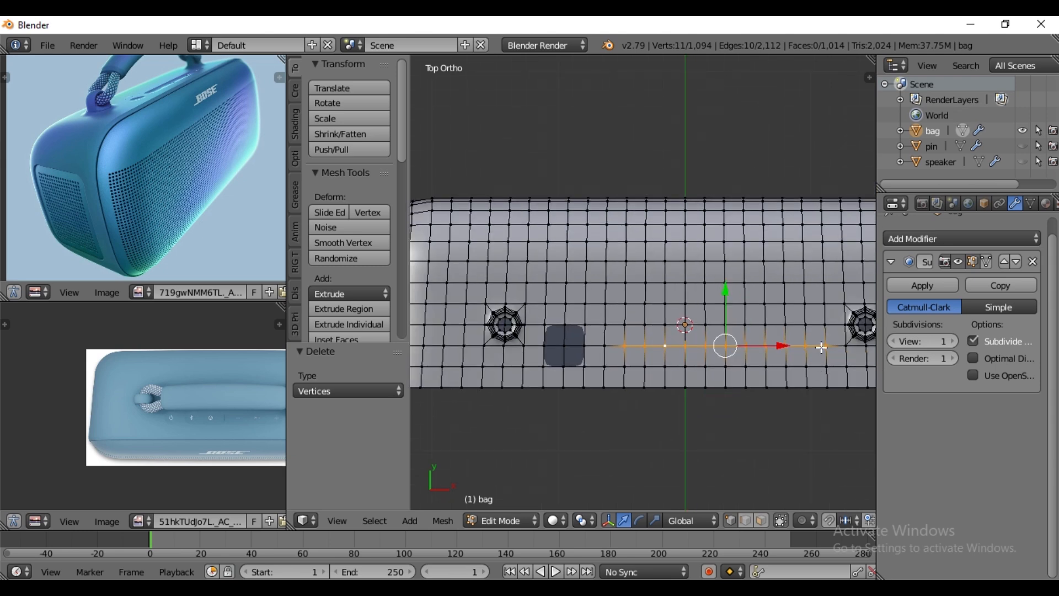
{"action": "right_click", "coordinate": [826, 346], "text": "shift"}
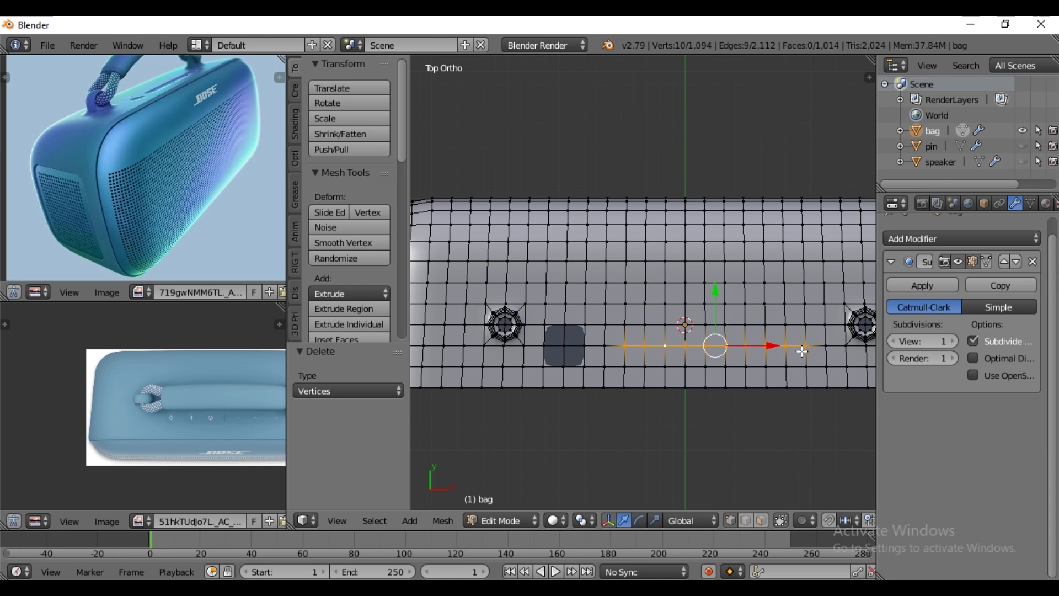
{"action": "key", "text": "x"}
{"action": "left_click", "coordinate": [802, 351]}
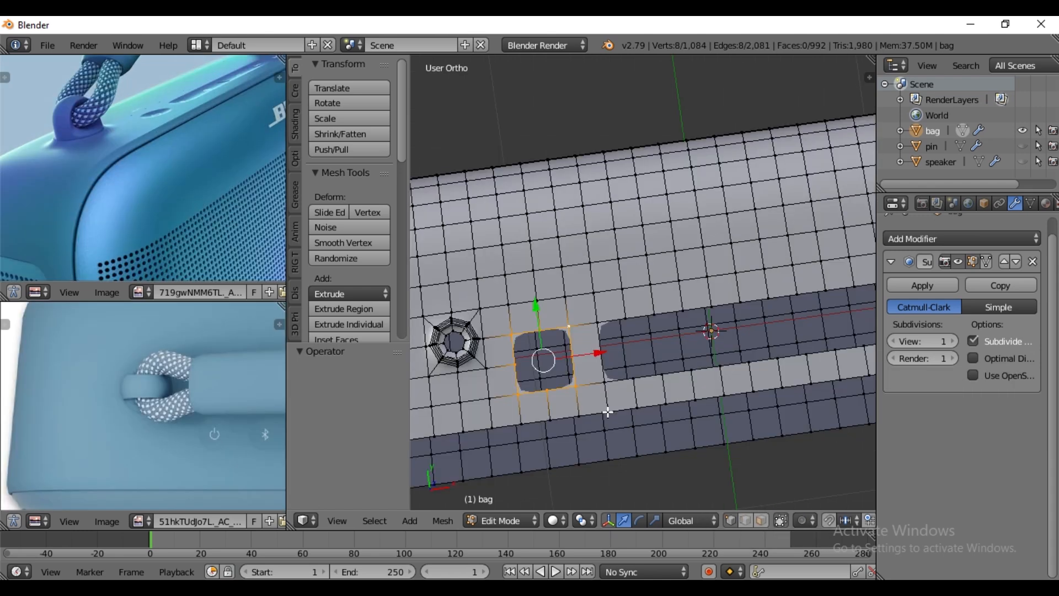
- Extrude the edge loop of the small square hole in place and scale it to 0.8
{"action": "key", "text": "s"}
{"action": "right_click", "coordinate": [606, 410]}
{"action": "key", "text": "e"}
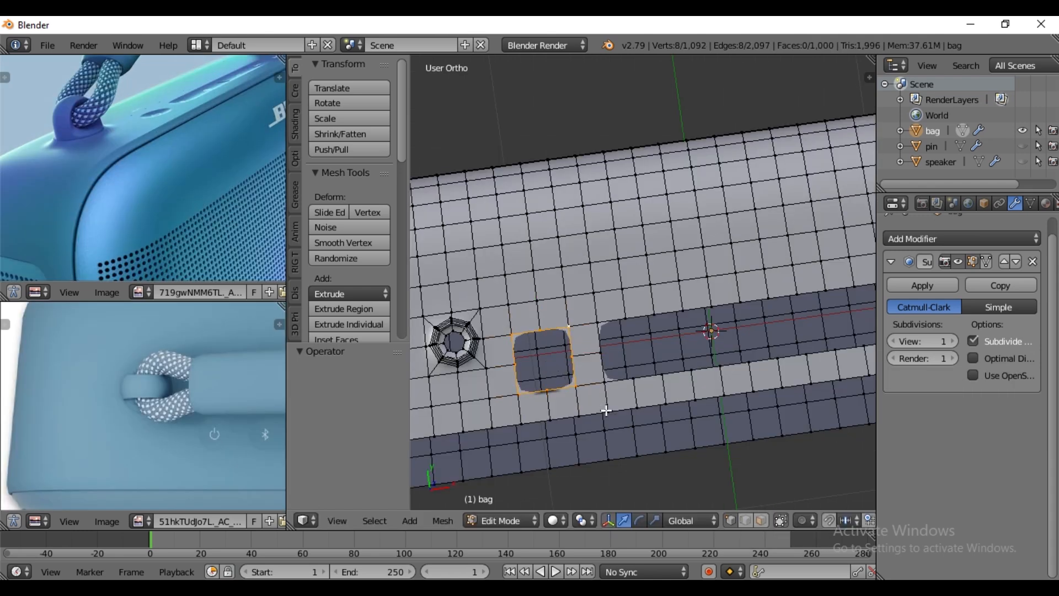
{"action": "key", "text": "s"}
{"action": "type", "text": ".8"}
{"action": "key", "text": "Return"}
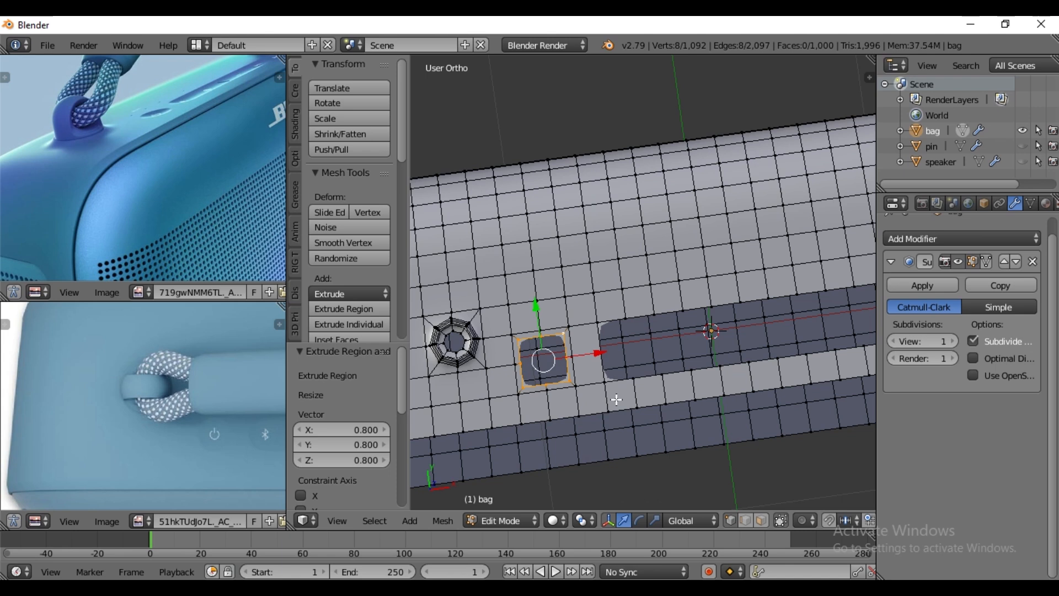
- Round the small hole's inner loop with LoopTools Circle and extrude it again, scaled to 0.85
{"action": "key", "text": "w"}
{"action": "mouse_move", "coordinate": [608, 187]}
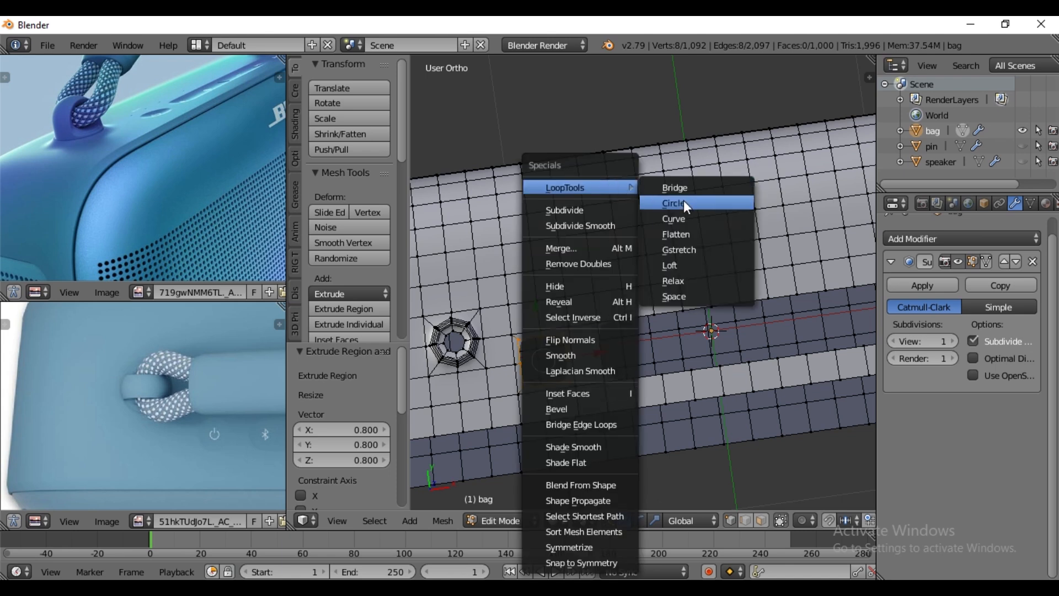
{"action": "left_click", "coordinate": [684, 203]}
{"action": "middle_click_drag", "start_coordinate": [585, 380], "coordinate": [595, 401]}
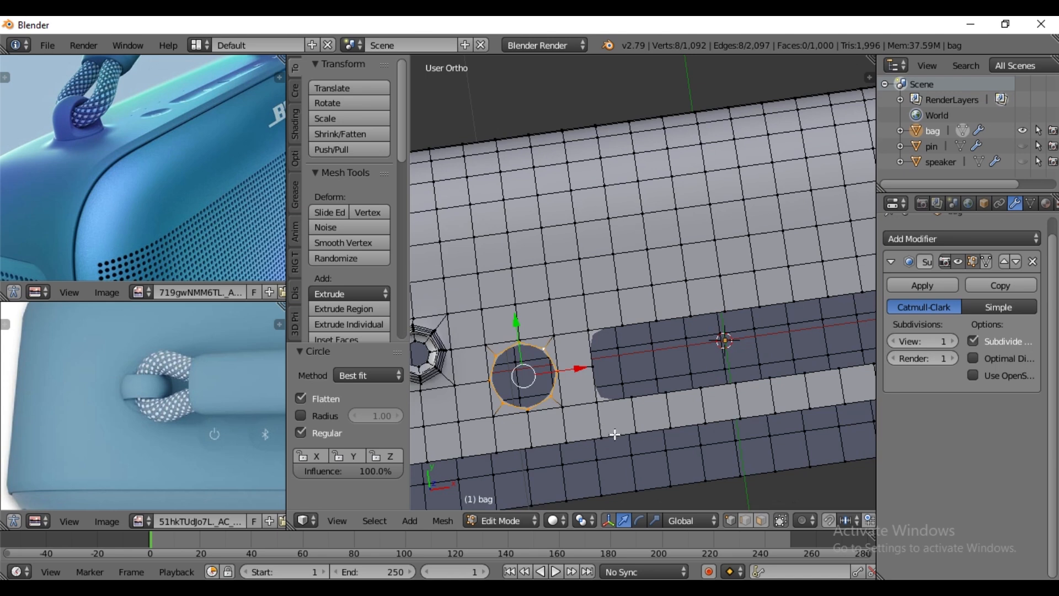
{"action": "key", "text": "e"}
{"action": "key", "text": "s"}
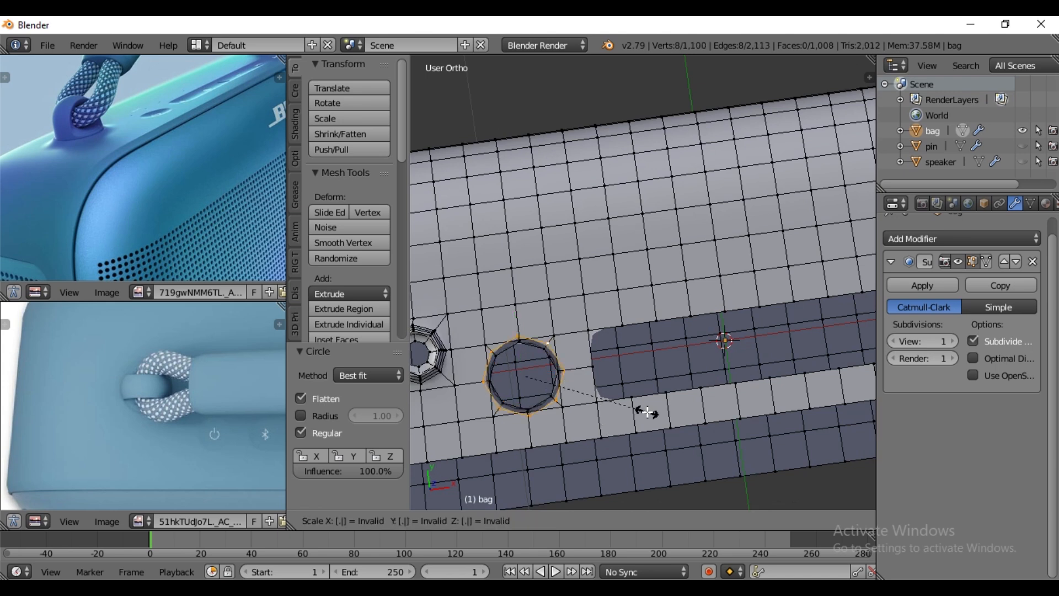
{"action": "left_click", "coordinate": [647, 412]}
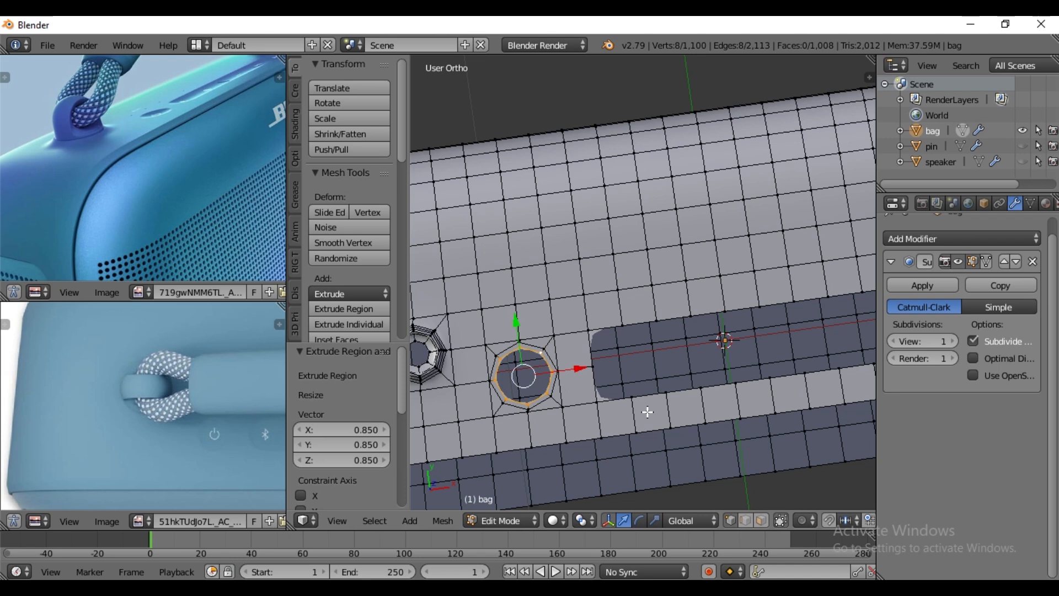
- Lower the round hole's inner loop by 0.02 along Z and fill it with a face
{"action": "middle_click_drag", "start_coordinate": [548, 399], "coordinate": [561, 346]}
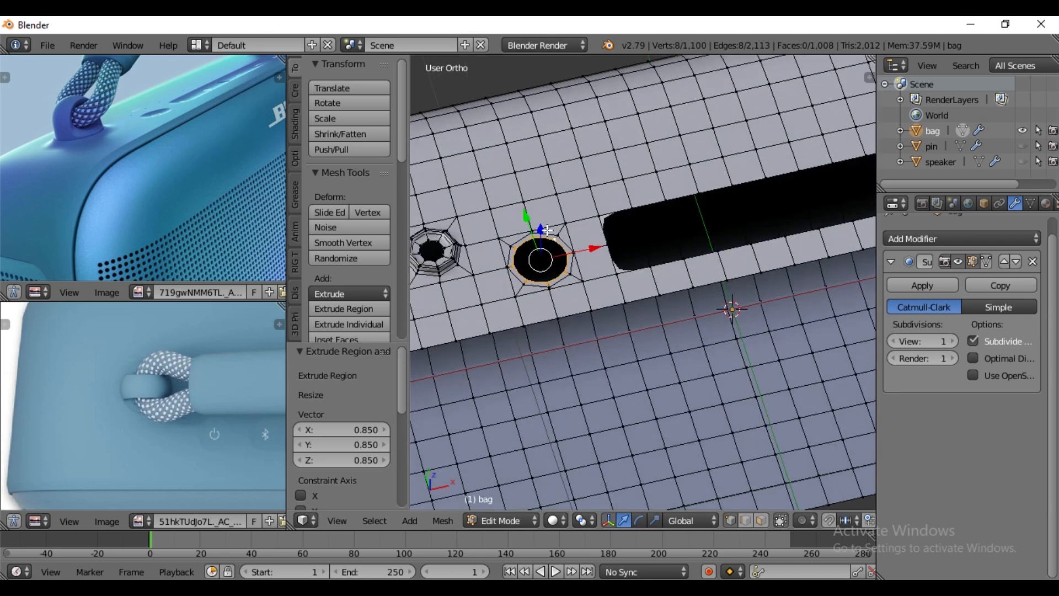
{"action": "left_click_drag", "start_coordinate": [546, 229], "coordinate": [549, 232]}
{"action": "type", "text": ".02"}
{"action": "type", "text": "-"}
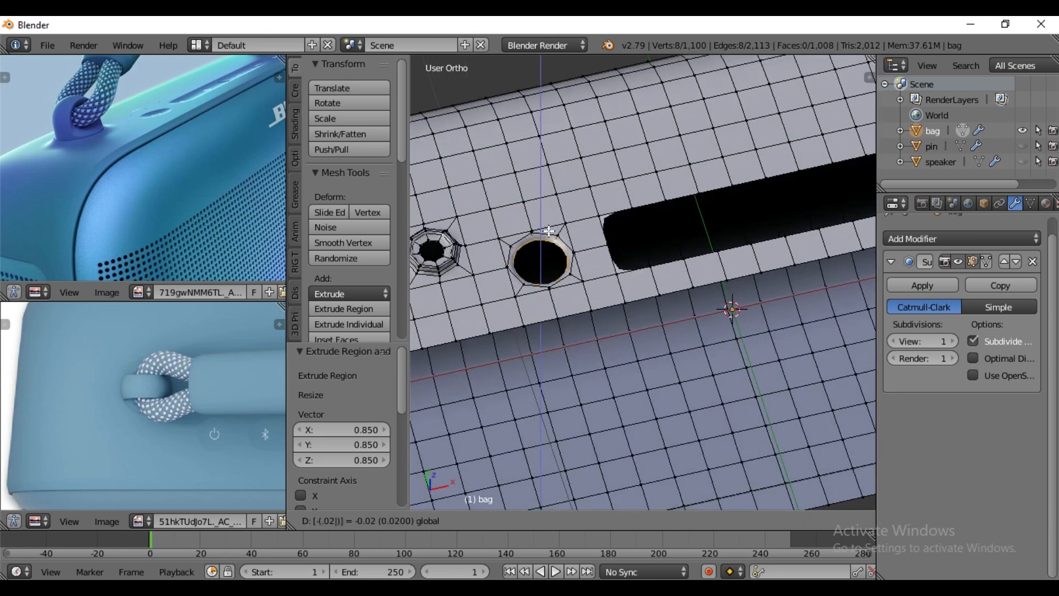
{"action": "key", "text": "Return"}
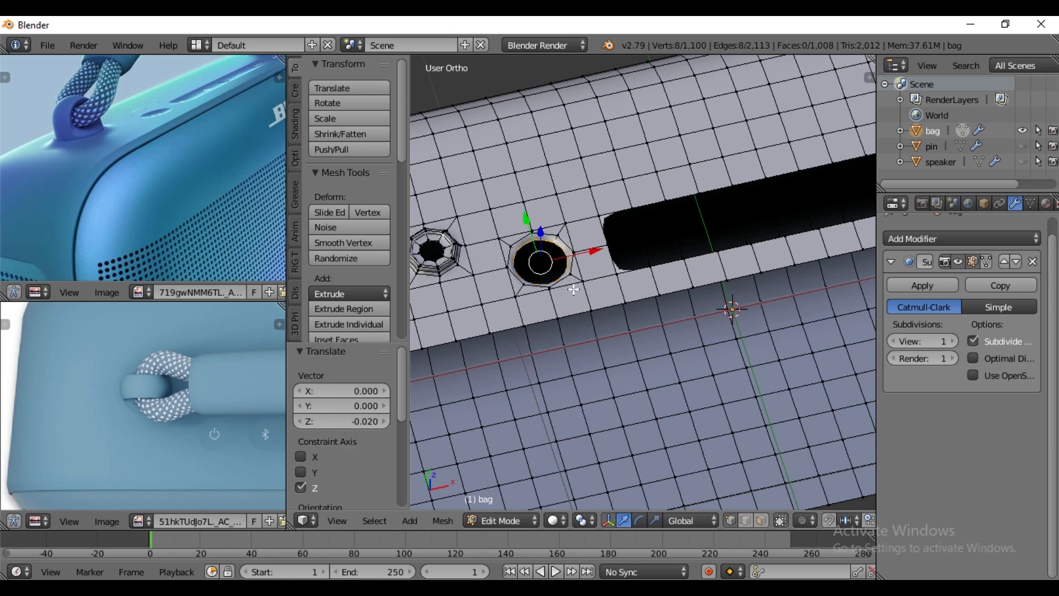
{"action": "key", "text": "f"}
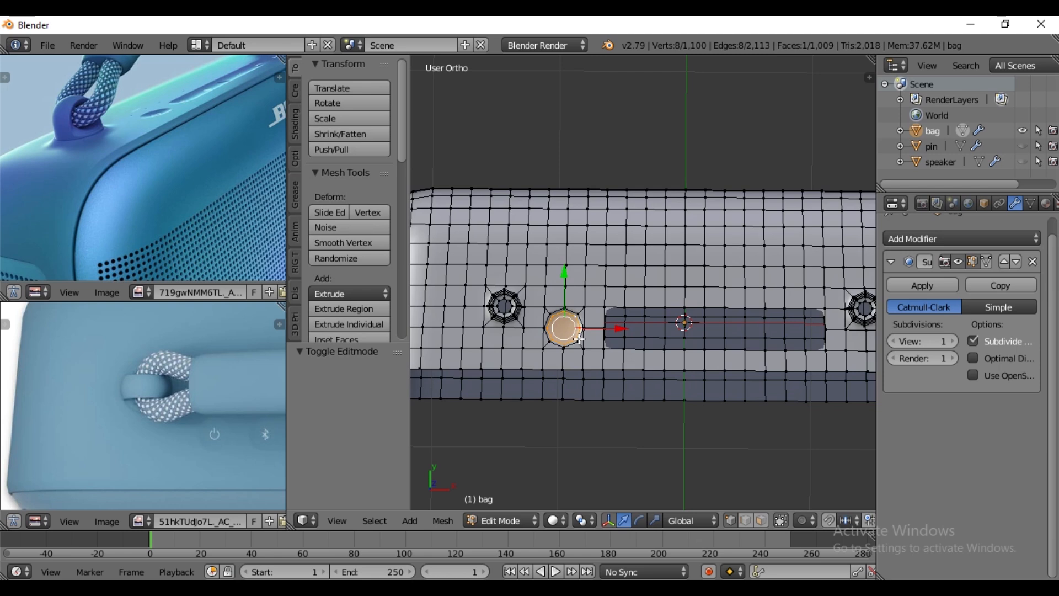
{"action": "key", "text": "Tab"}
{"action": "key", "text": "Tab"}
- Extrude the edge loop of the long button slot in place and scale it to 0.85
{"action": "right_click", "coordinate": [630, 308]}
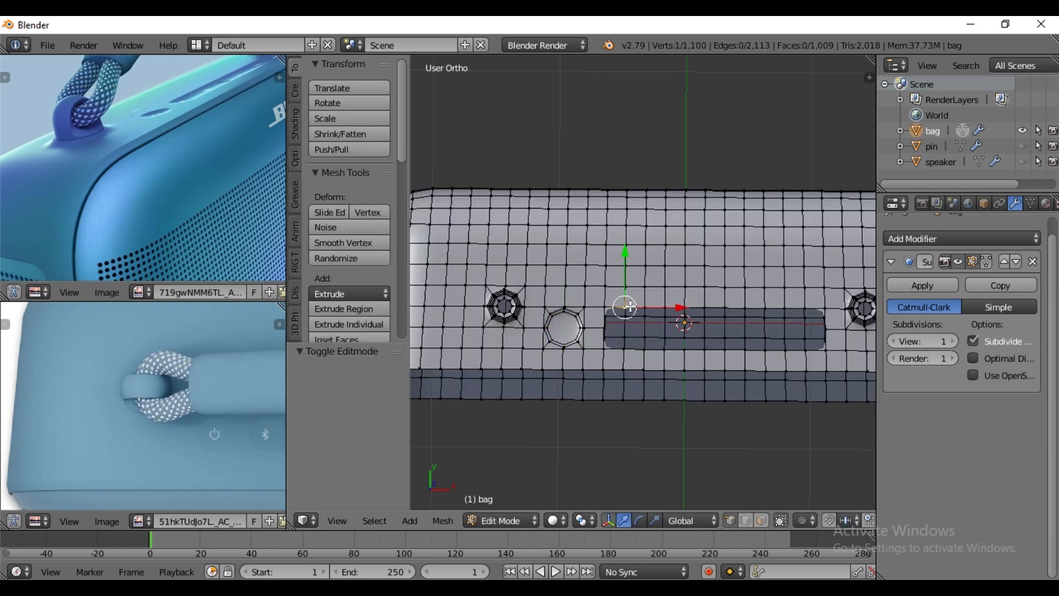
{"action": "right_click", "coordinate": [634, 305], "text": "alt"}
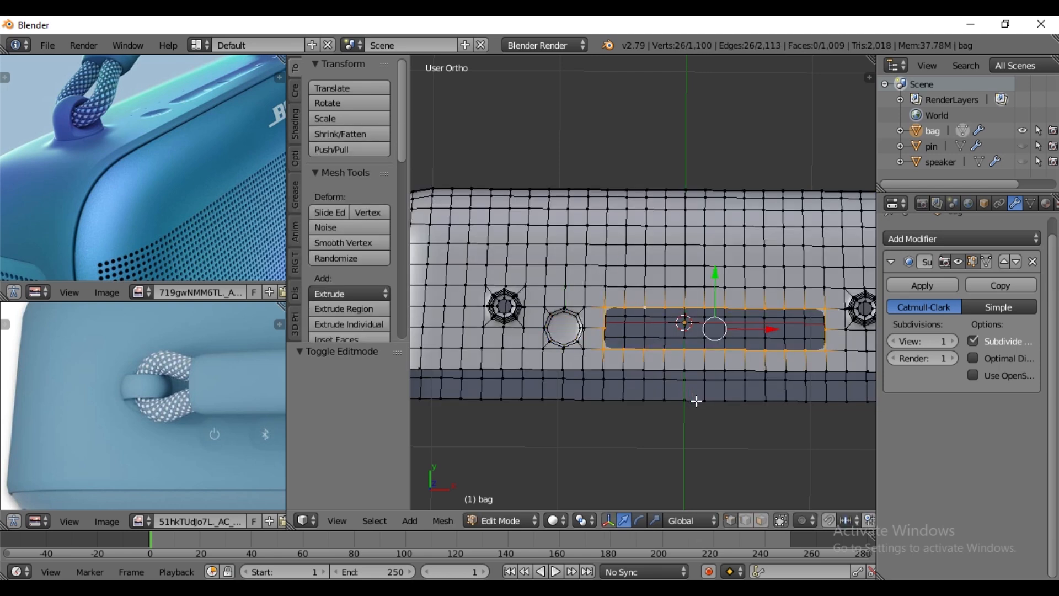
{"action": "key", "text": "e"}
{"action": "key", "text": "s"}
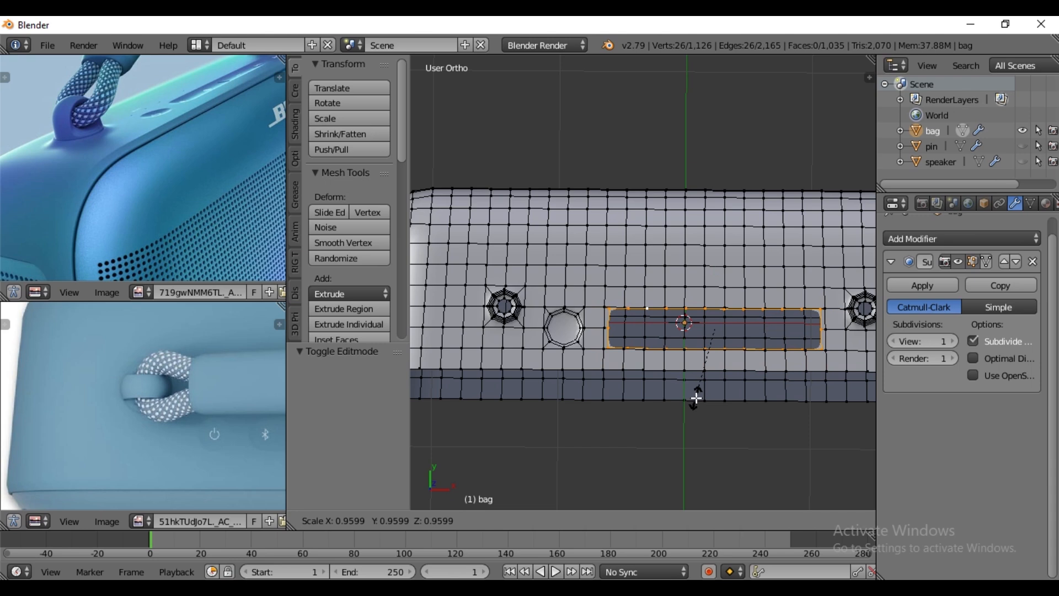
{"action": "type", "text": "."}
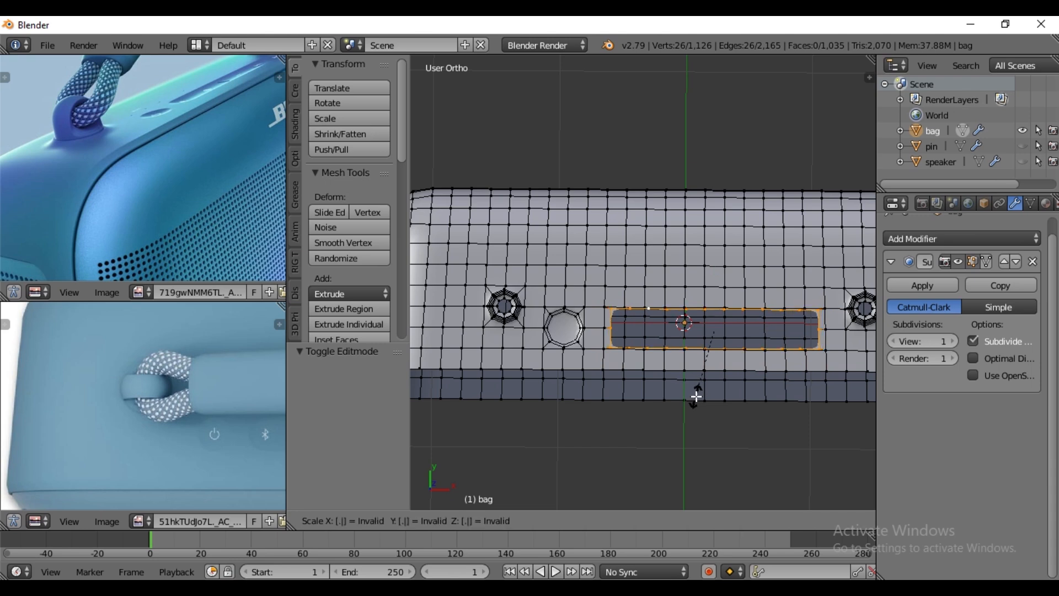
{"action": "type", "text": "85"}
{"action": "key", "text": "Return"}
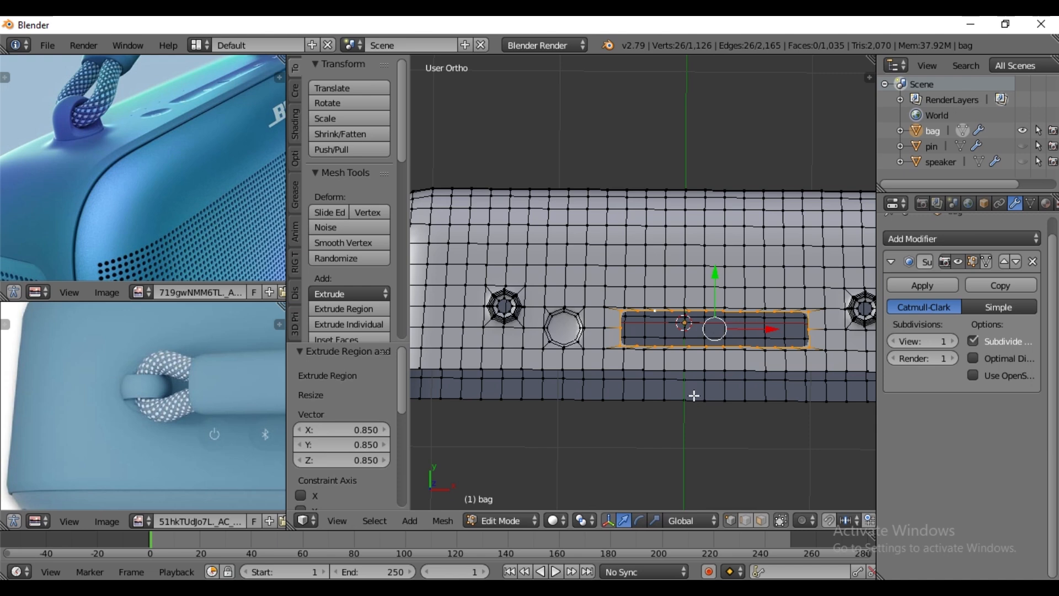
- Scale the middle vertices of the slot's two short ends outward along X by about 1.1 to round the ends
{"action": "scroll", "coordinate": [675, 361], "scroll_direction": "up", "scroll_amount": 4}
{"action": "scroll", "coordinate": [616, 365], "scroll_direction": "down", "scroll_amount": 2}
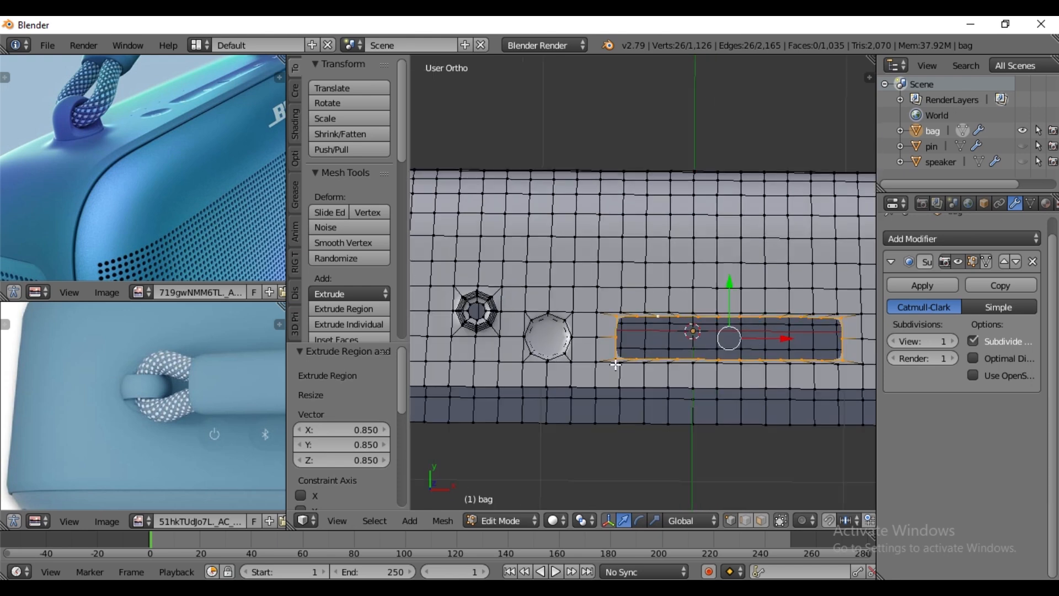
{"action": "right_click", "coordinate": [850, 335]}
{"action": "right_click", "coordinate": [610, 336], "text": "shift"}
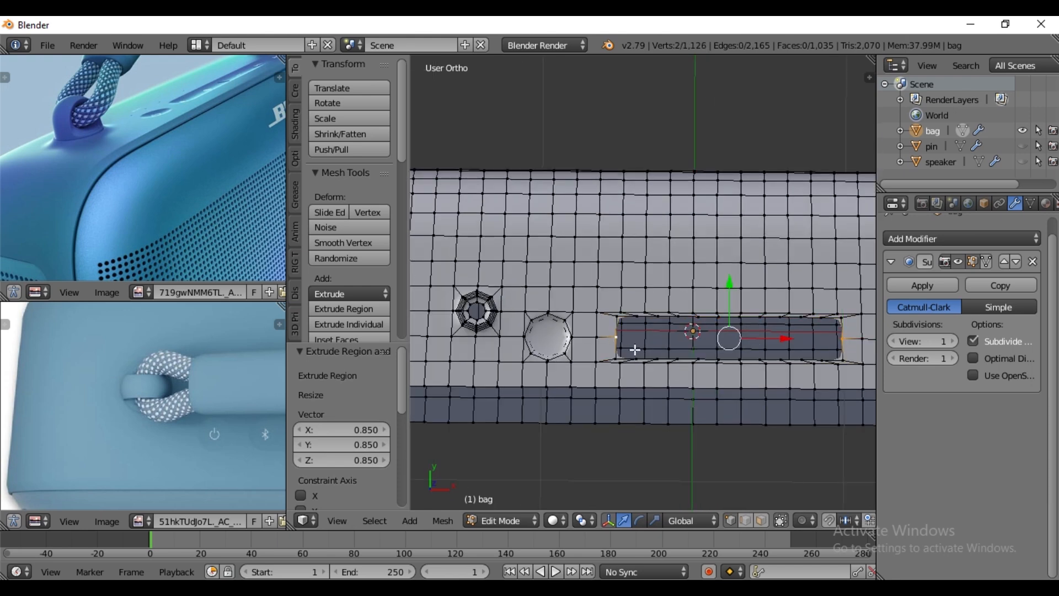
{"action": "key", "text": "s"}
{"action": "key", "text": "x"}
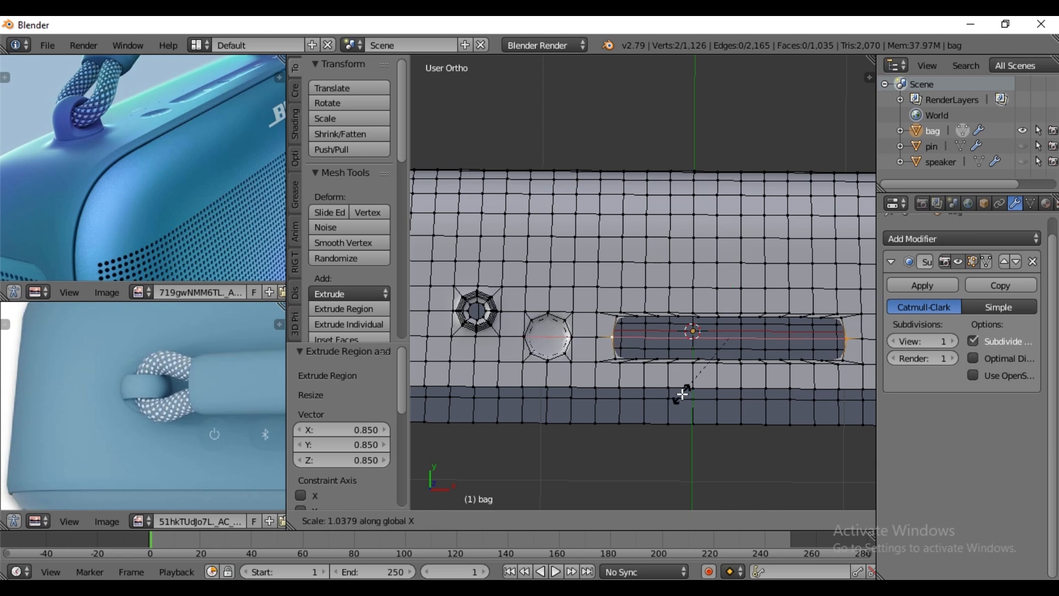
{"action": "left_click", "coordinate": [682, 399]}
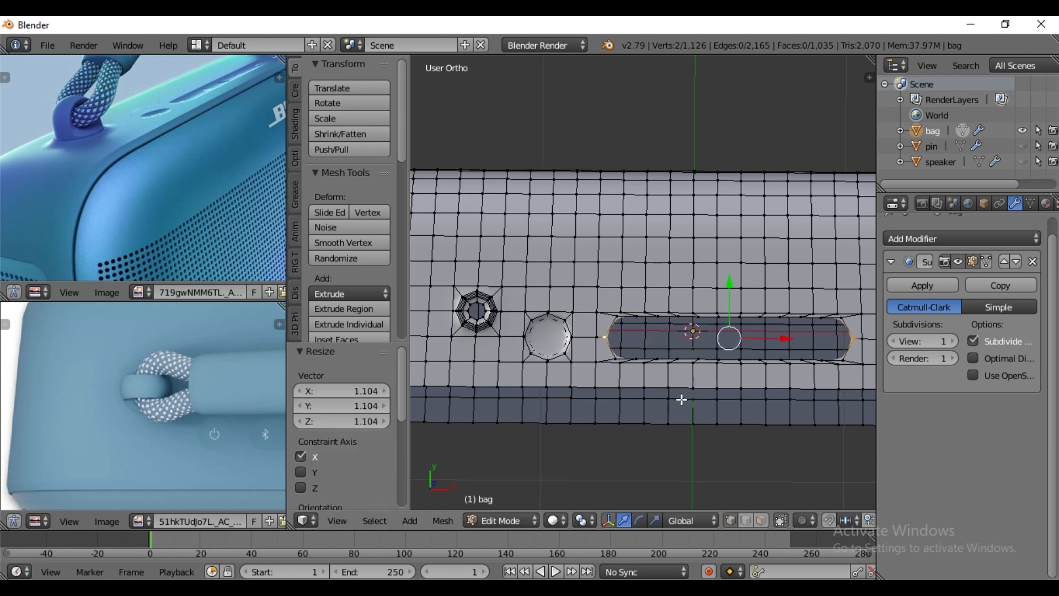
- Extrude the slot's inner edge loop again, scaled to 0.85, and lower it by 0.02 along Z
{"action": "right_click", "coordinate": [846, 325], "text": "alt"}
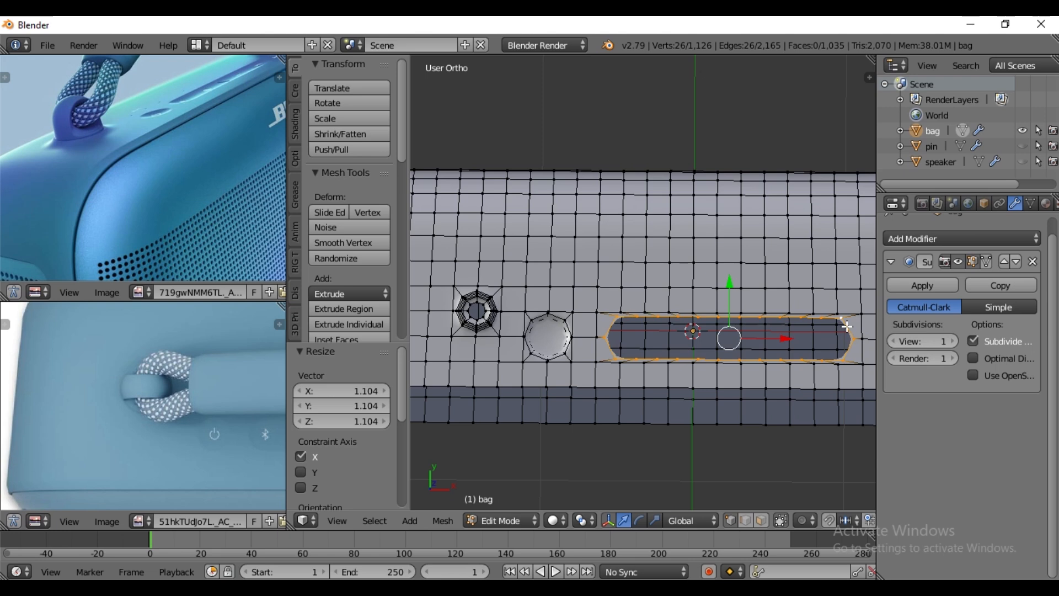
{"action": "key", "text": "e"}
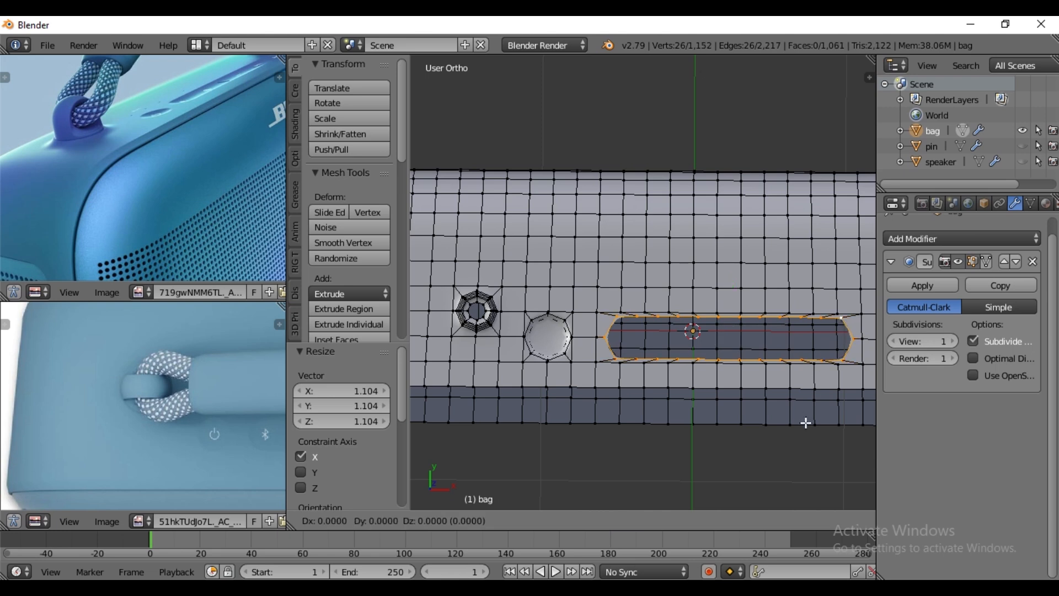
{"action": "key", "text": "s"}
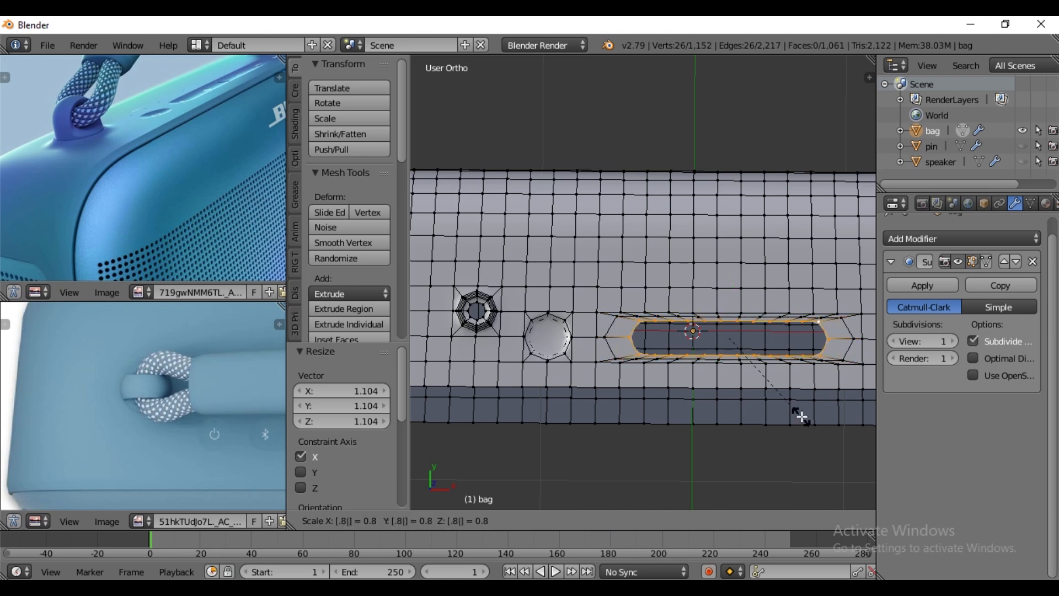
{"action": "key", "text": "Return"}
{"action": "middle_click_drag", "start_coordinate": [783, 411], "coordinate": [767, 319]}
{"action": "type", "text": "gz."}
{"action": "type", "text": "2-"}
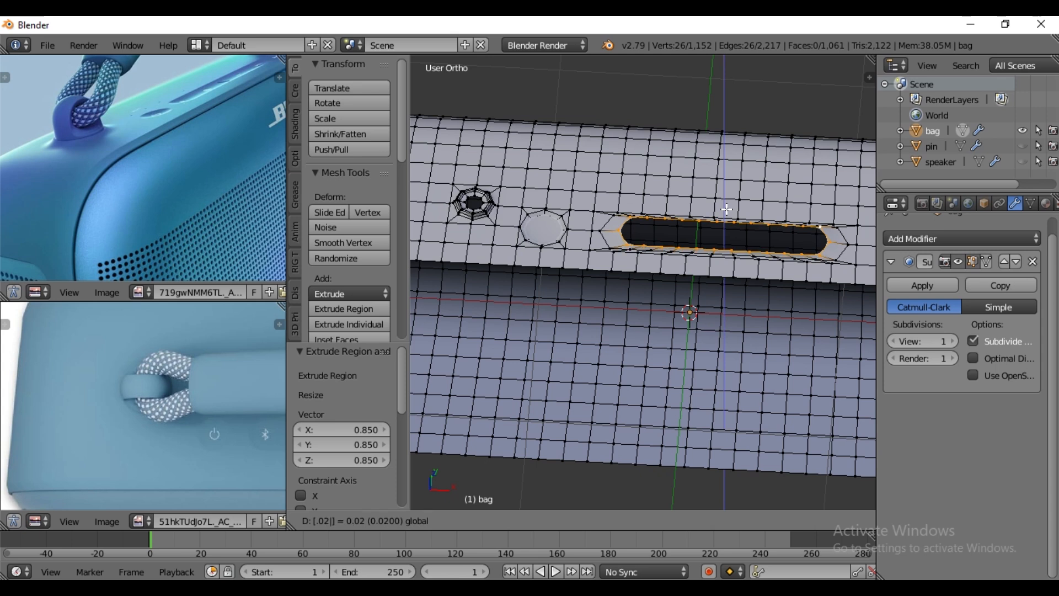
{"action": "key", "text": "Return"}
- Widen the lowered slot loop along X by about 1.08 and fill it with a face
{"action": "middle_click_drag", "start_coordinate": [725, 262], "coordinate": [729, 304]}
{"action": "key", "text": "s"}
{"action": "key", "text": "x"}
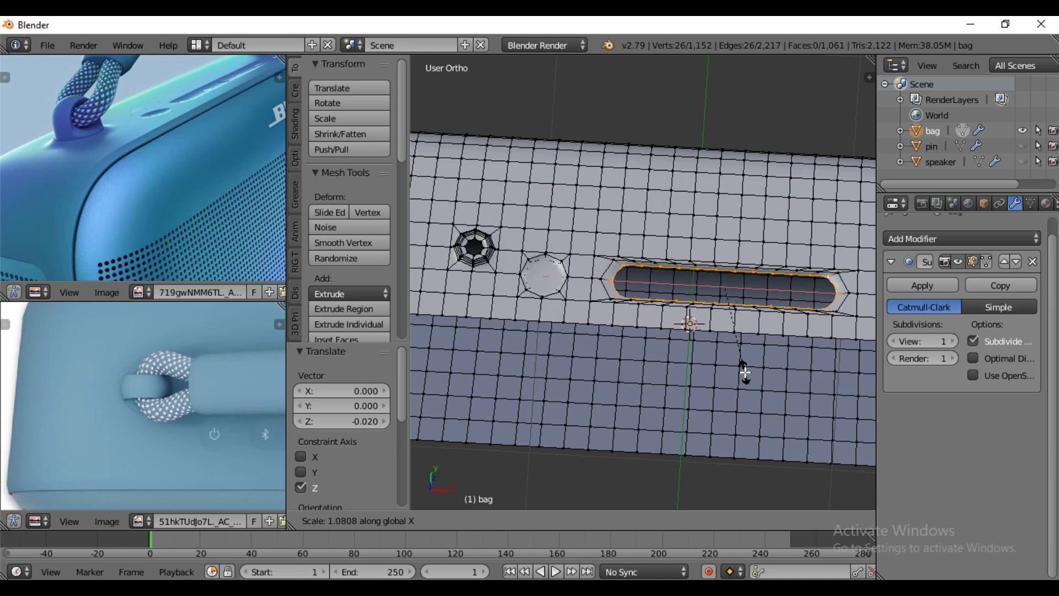
{"action": "left_click", "coordinate": [745, 372]}
{"action": "key", "text": "f"}
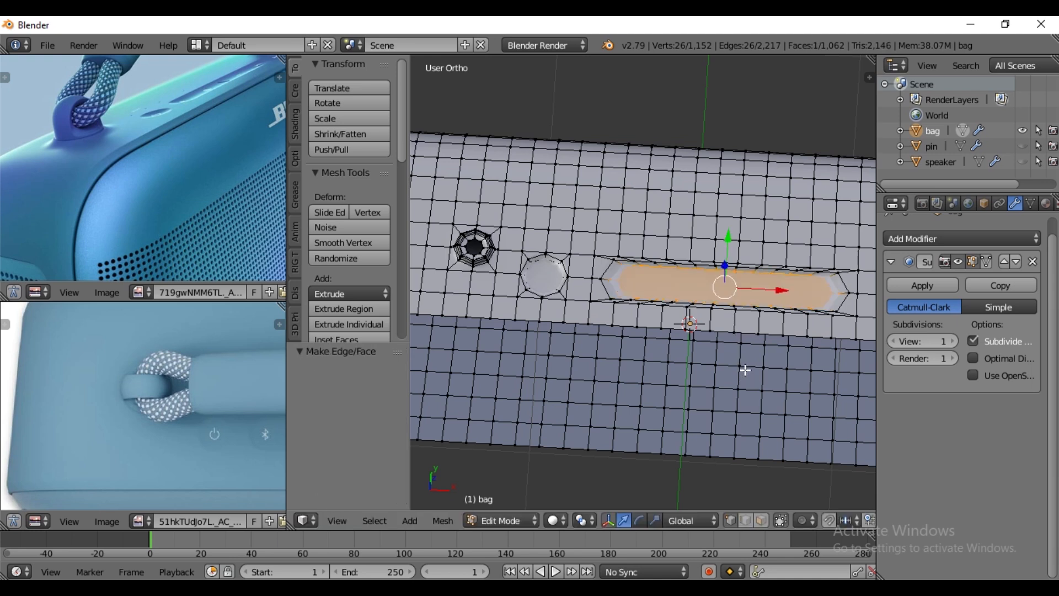
- Leave Edit Mode on the bag and save the project as speaker.blend
{"action": "key", "text": "Tab"}
{"action": "middle_click_drag", "start_coordinate": [704, 319], "coordinate": [709, 255]}
{"action": "left_click", "coordinate": [48, 45]}
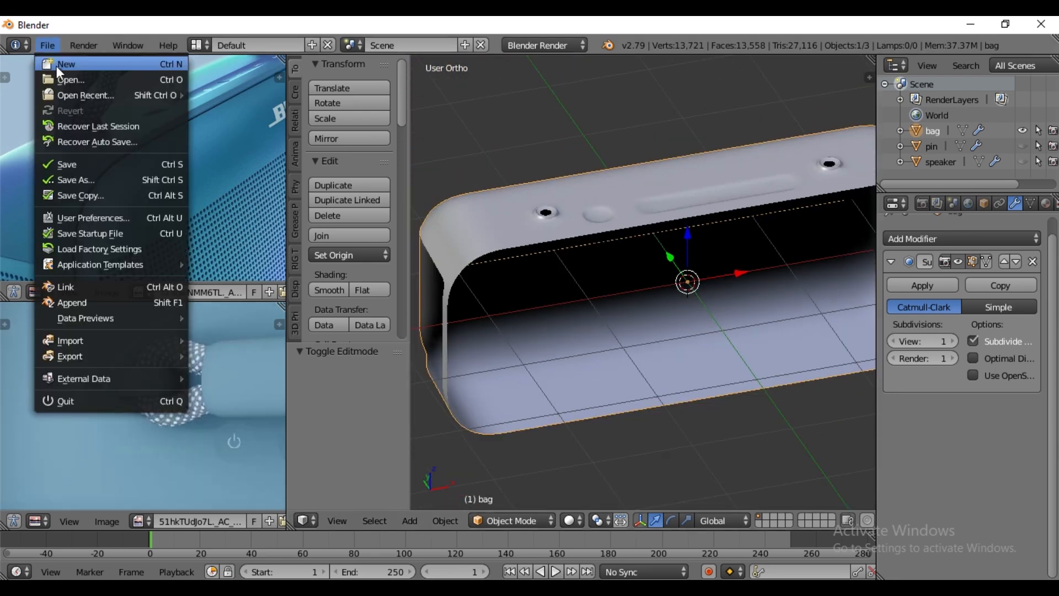
{"action": "left_click", "coordinate": [93, 172]}
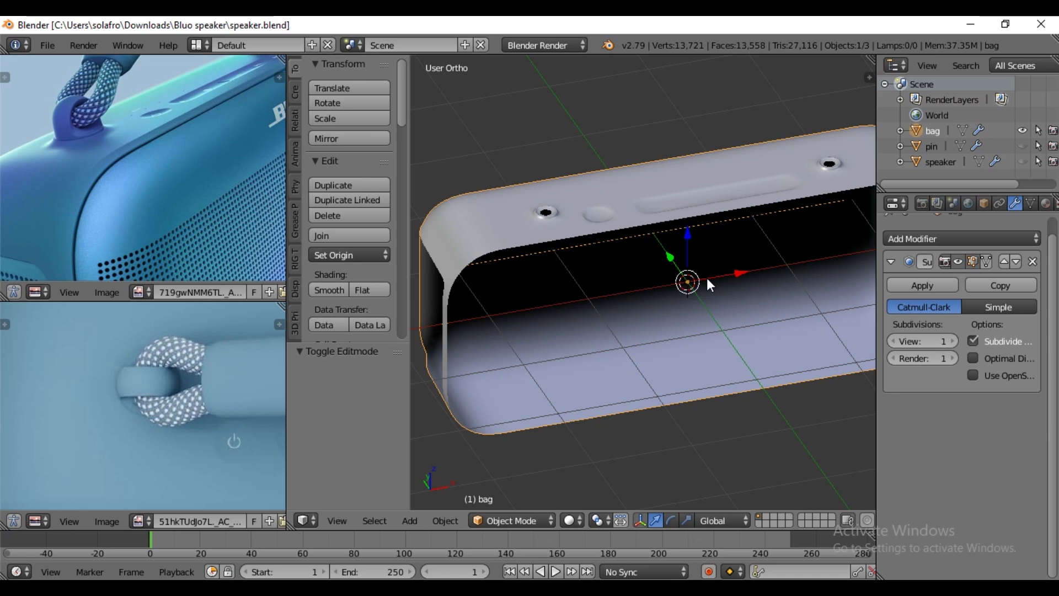
- Hide the bag, show the inner speaker body and select it
{"action": "left_click", "coordinate": [1027, 132]}
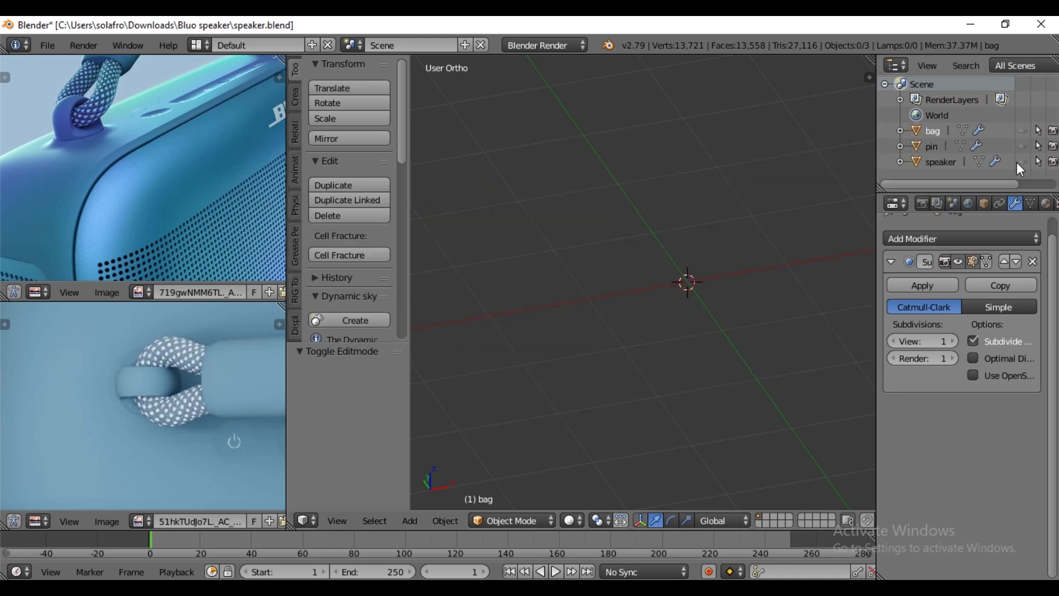
{"action": "left_click", "coordinate": [1023, 161]}
{"action": "scroll", "coordinate": [692, 311], "scroll_direction": "down", "scroll_amount": 3}
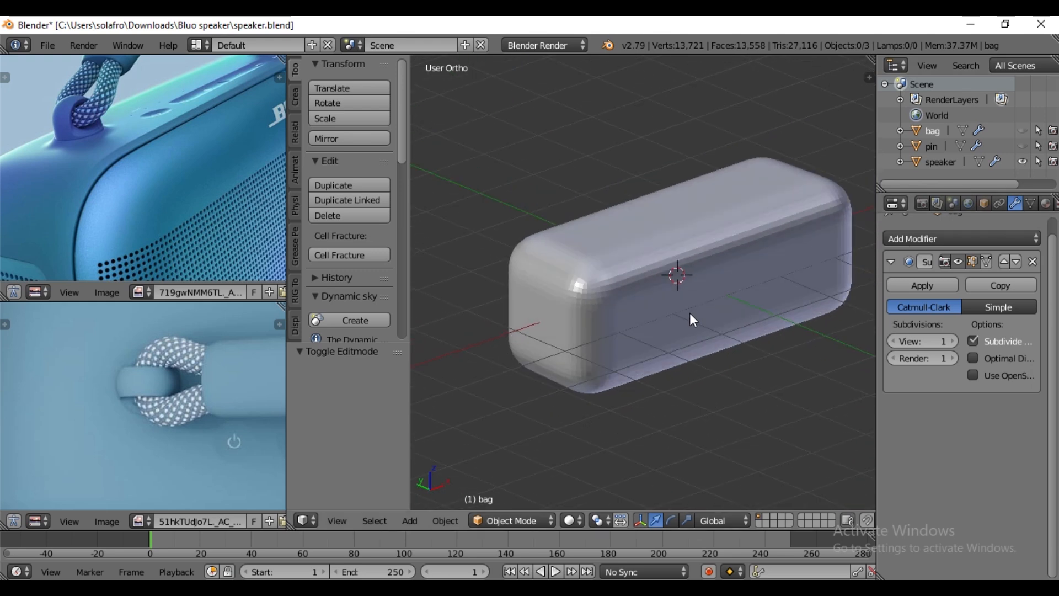
{"action": "right_click", "coordinate": [676, 313]}
- Apply the speaker's Subdivision Surface modifier, enter Edit Mode and add a new Subdivision Surface modifier to it
{"action": "scroll", "coordinate": [207, 255], "scroll_direction": "down", "scroll_amount": 2}
{"action": "middle_click_drag", "start_coordinate": [211, 222], "coordinate": [204, 180]}
{"action": "scroll", "coordinate": [175, 191], "scroll_direction": "down", "scroll_amount": 1}
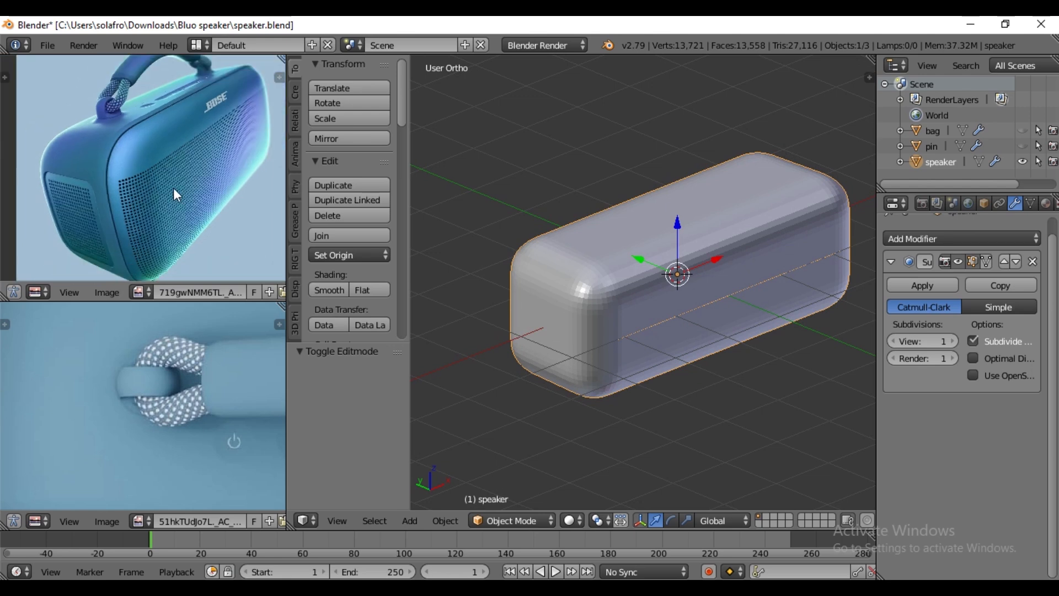
{"action": "left_click", "coordinate": [943, 285]}
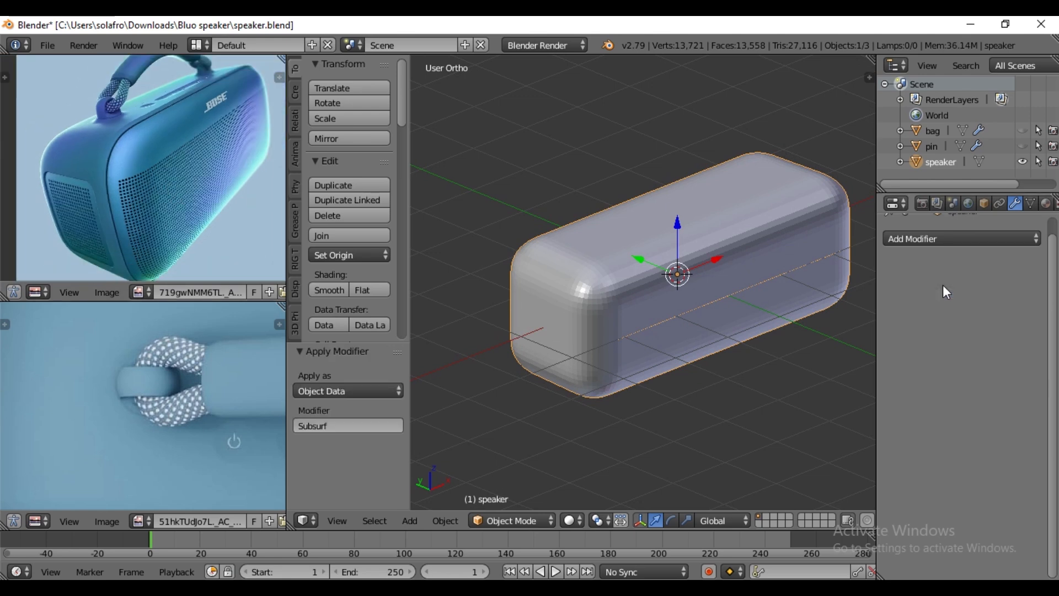
{"action": "key", "text": "Tab"}
{"action": "scroll", "coordinate": [683, 320], "scroll_direction": "up", "scroll_amount": 3}
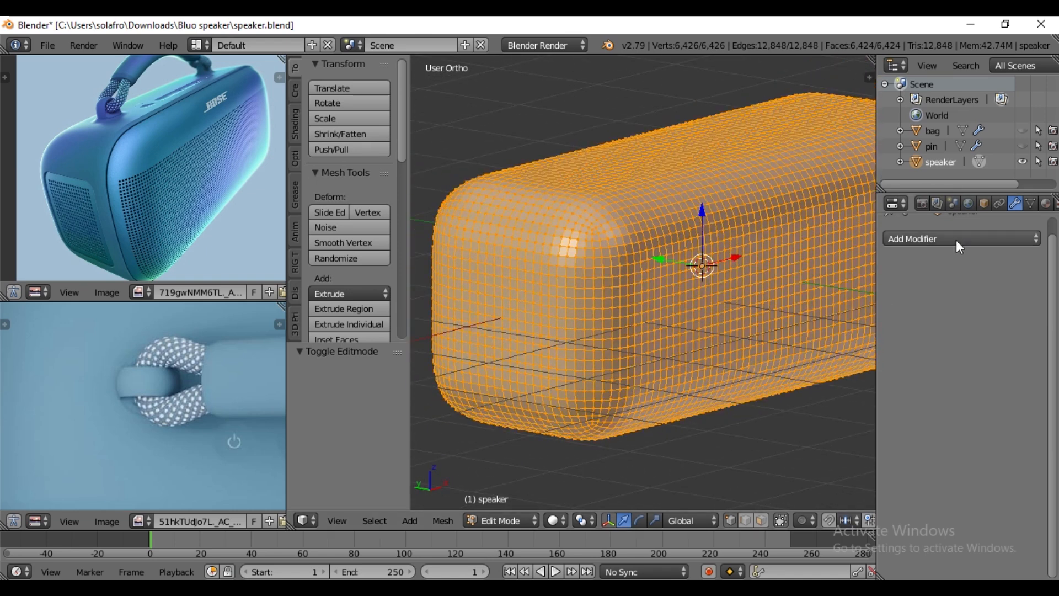
{"action": "left_click", "coordinate": [955, 239]}
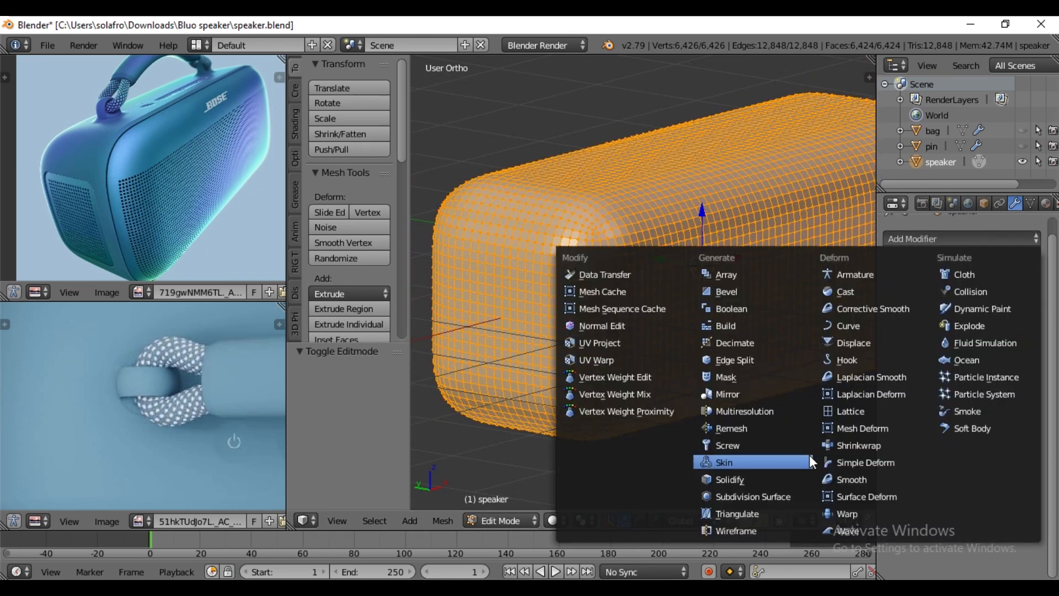
{"action": "left_click", "coordinate": [783, 499]}
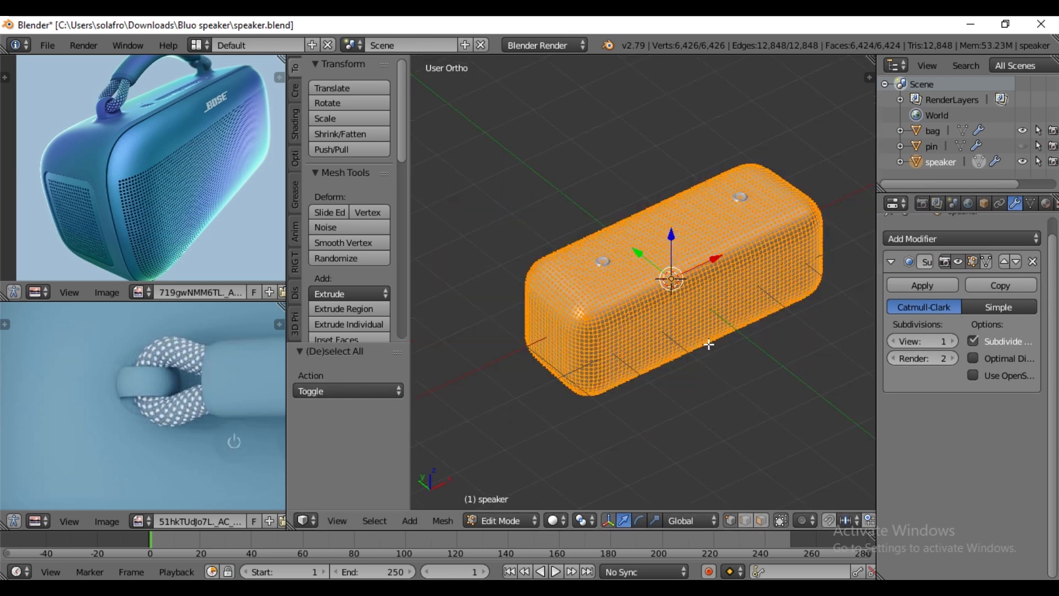
- Scale the whole speaker mesh to 0.98 so that it sits inside the bag
{"action": "key", "text": "s"}
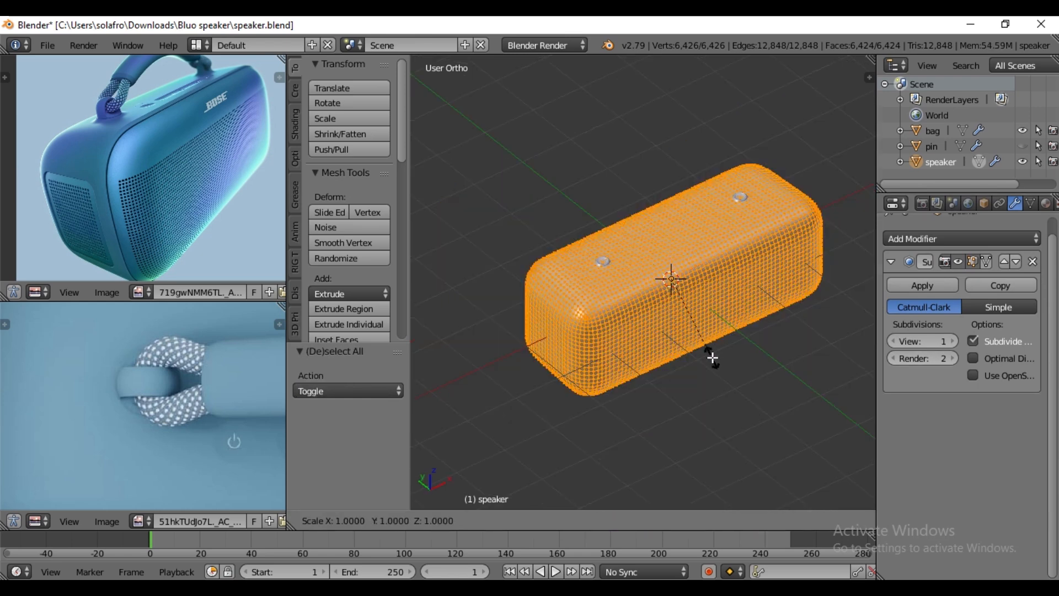
{"action": "left_click", "coordinate": [714, 350]}
{"action": "scroll", "coordinate": [714, 350], "scroll_direction": "up", "scroll_amount": 4}
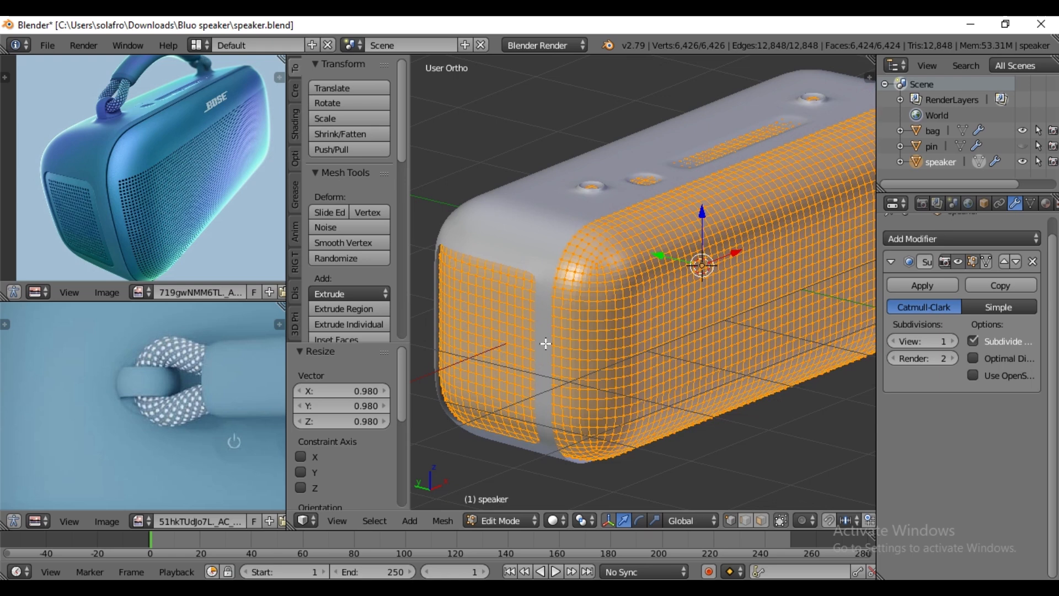
{"action": "scroll", "coordinate": [555, 331], "scroll_direction": "down", "scroll_amount": 1}
- Select the vertical edge loops around the speaker that border its front and back grille areas
{"action": "right_click", "coordinate": [598, 287], "text": "alt"}
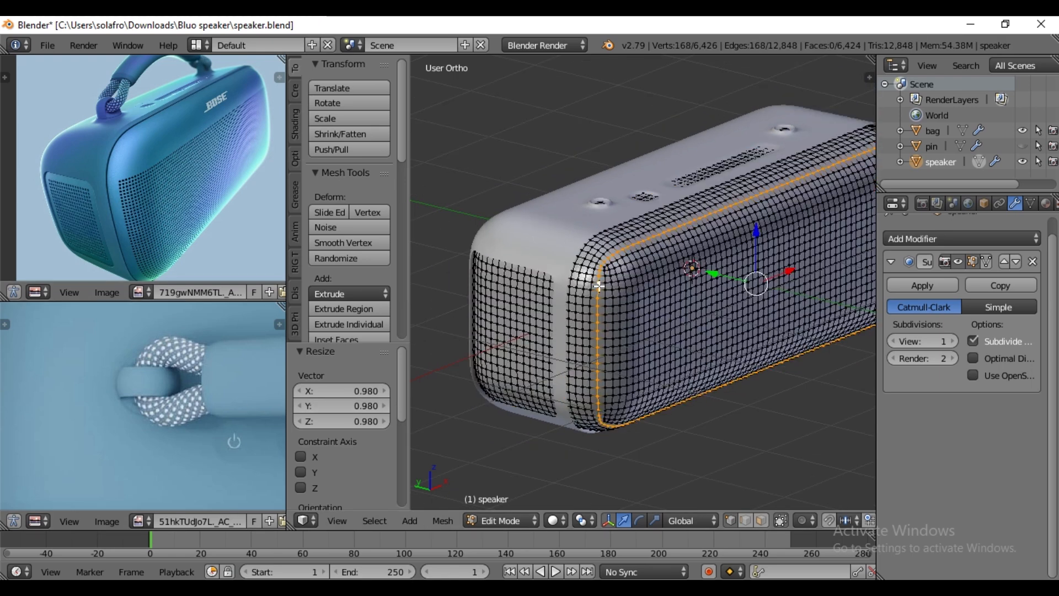
{"action": "middle_click_drag", "start_coordinate": [703, 320], "coordinate": [515, 246]}
{"action": "right_click", "coordinate": [515, 249], "text": "alt+shift"}
{"action": "scroll", "coordinate": [530, 255], "scroll_direction": "up", "scroll_amount": 1}
{"action": "scroll", "coordinate": [635, 298], "scroll_direction": "down", "scroll_amount": 3}
{"action": "middle_click_drag", "start_coordinate": [753, 338], "coordinate": [700, 329]}
{"action": "right_click", "coordinate": [845, 262], "text": "alt+shift"}
- Add the vertices inside the front grille area to the selection with a box selection in front view
{"action": "key", "text": "KP_1"}
{"action": "key", "text": "b"}
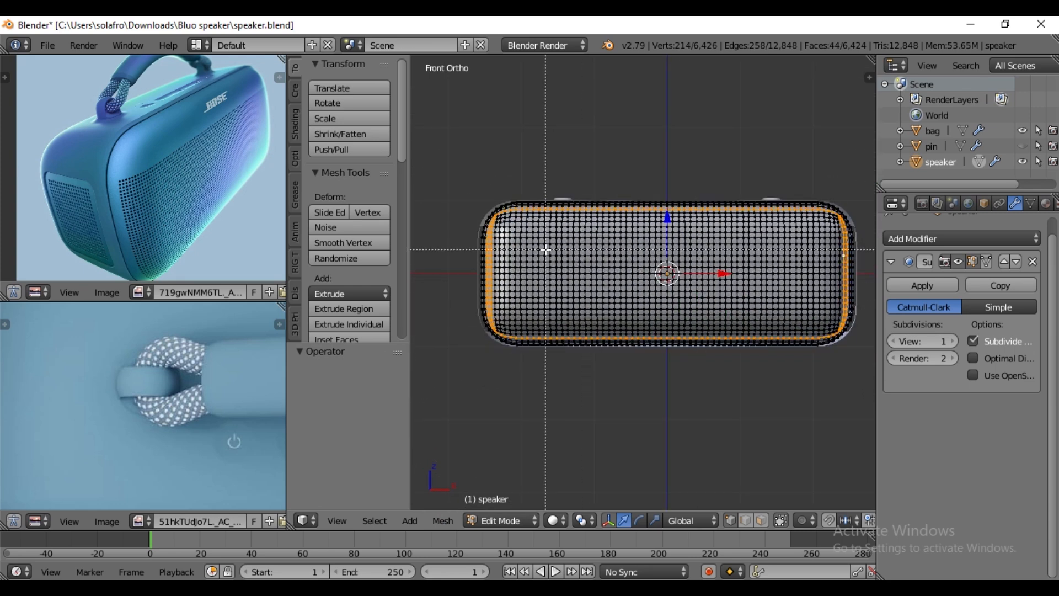
{"action": "left_click_drag", "start_coordinate": [493, 212], "coordinate": [840, 334]}
{"action": "scroll", "coordinate": [702, 331], "scroll_direction": "up", "scroll_amount": 4}
{"action": "middle_click_drag", "start_coordinate": [803, 330], "coordinate": [845, 370]}
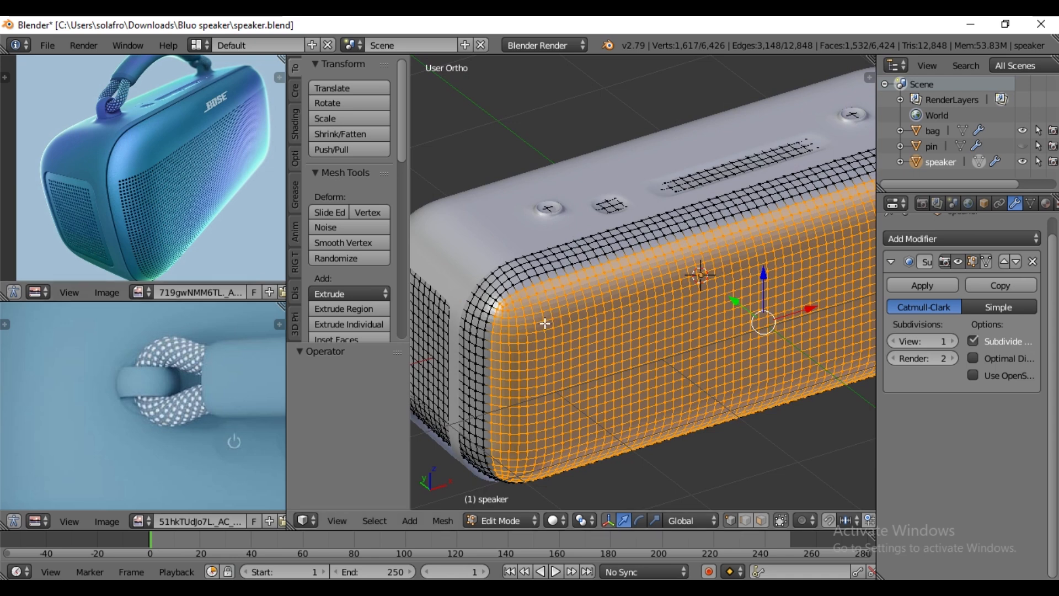
- Deselect the horizontal edge loops one by one along the rounded upper edge of the speaker's grille area
{"action": "scroll", "coordinate": [541, 324], "scroll_direction": "up", "scroll_amount": 1}
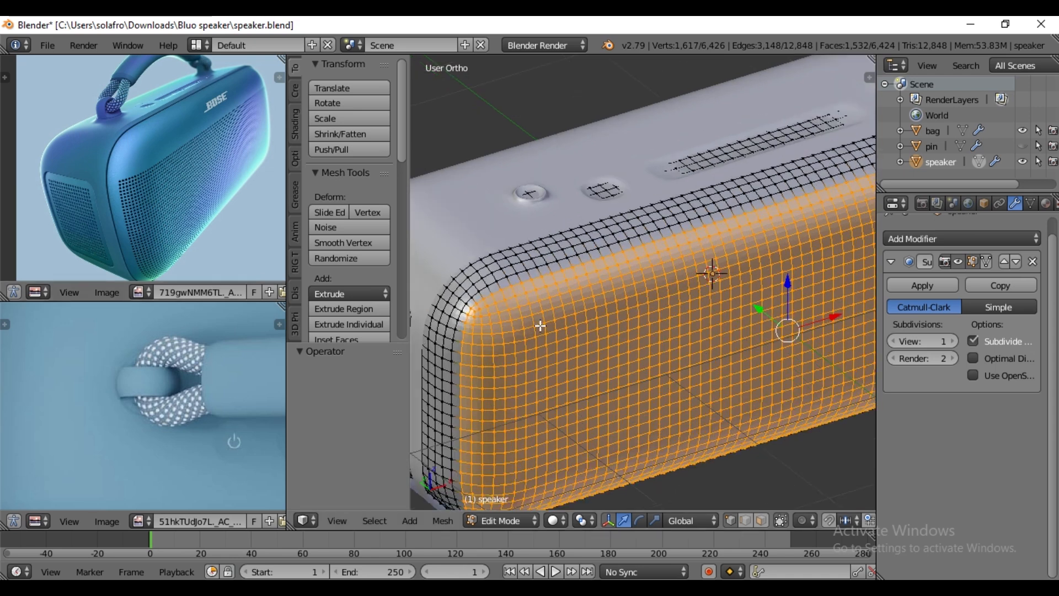
{"action": "right_click", "coordinate": [499, 324], "text": "alt+shift"}
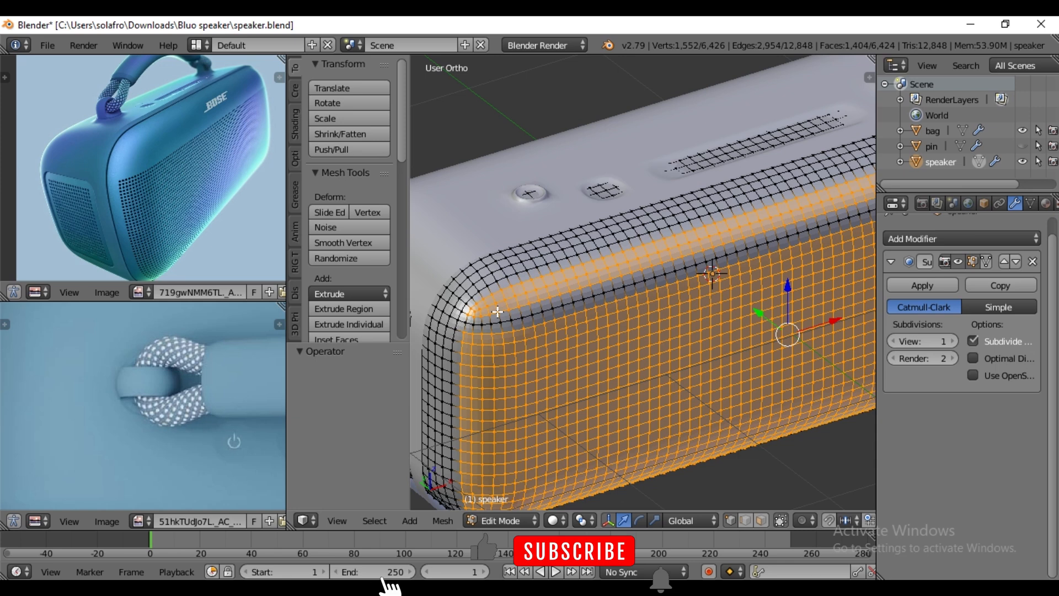
{"action": "right_click", "coordinate": [493, 305], "text": "alt+shift"}
{"action": "right_click", "coordinate": [492, 304], "text": "alt+shift"}
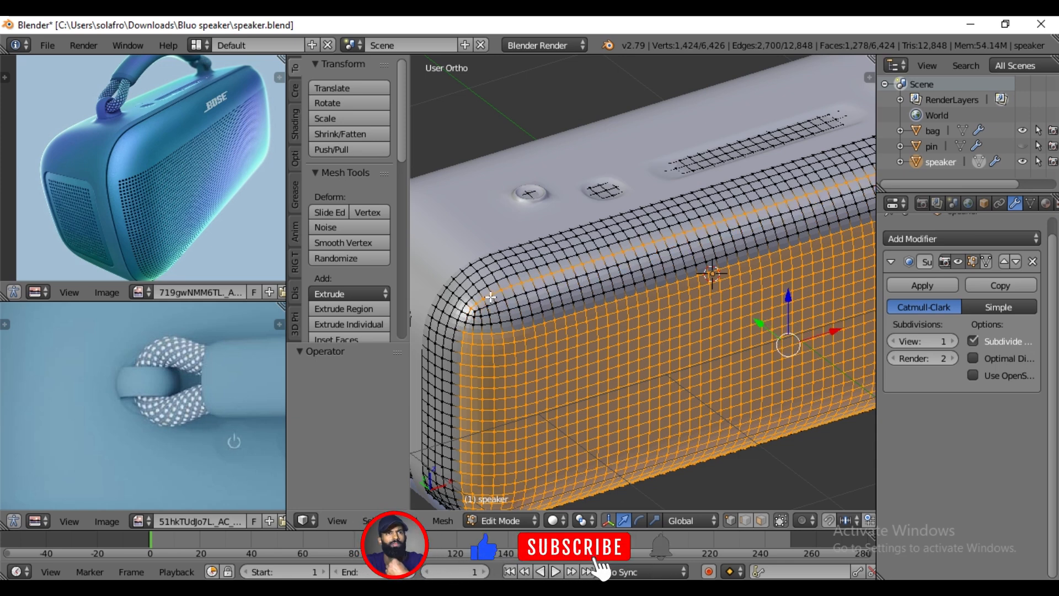
{"action": "right_click", "coordinate": [490, 296], "text": "alt+shift"}
{"action": "middle_click_drag", "start_coordinate": [513, 326], "coordinate": [650, 303]}
{"action": "right_click", "coordinate": [548, 259], "text": "alt+shift"}
{"action": "right_click", "coordinate": [549, 263], "text": "alt+shift"}
- Box-select the central block of vertices in the speaker's side grille opening in right view, adding it to the selection
{"action": "key", "text": "KP_3"}
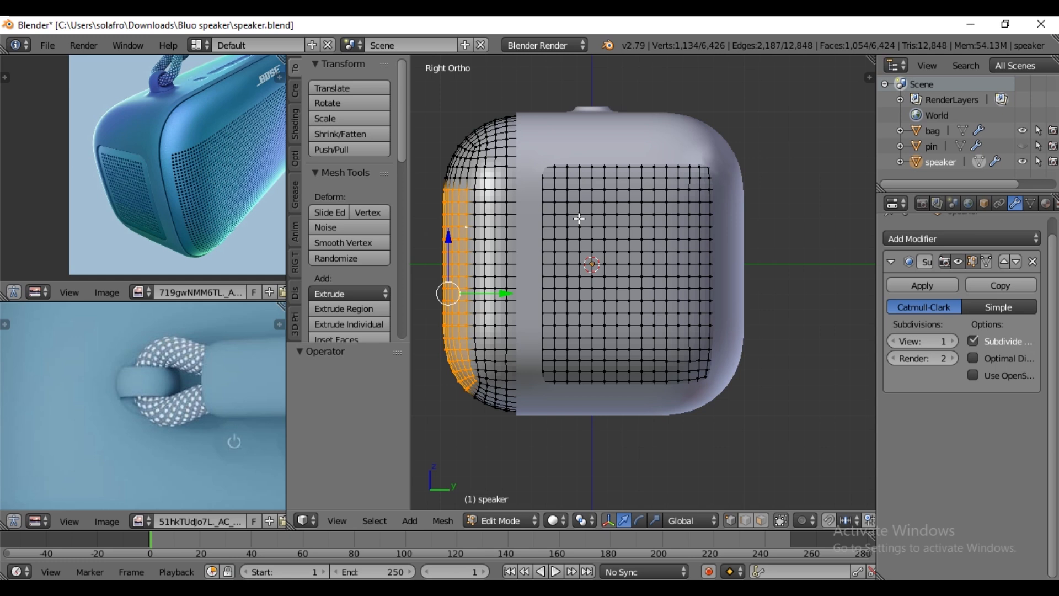
{"action": "key", "text": "b"}
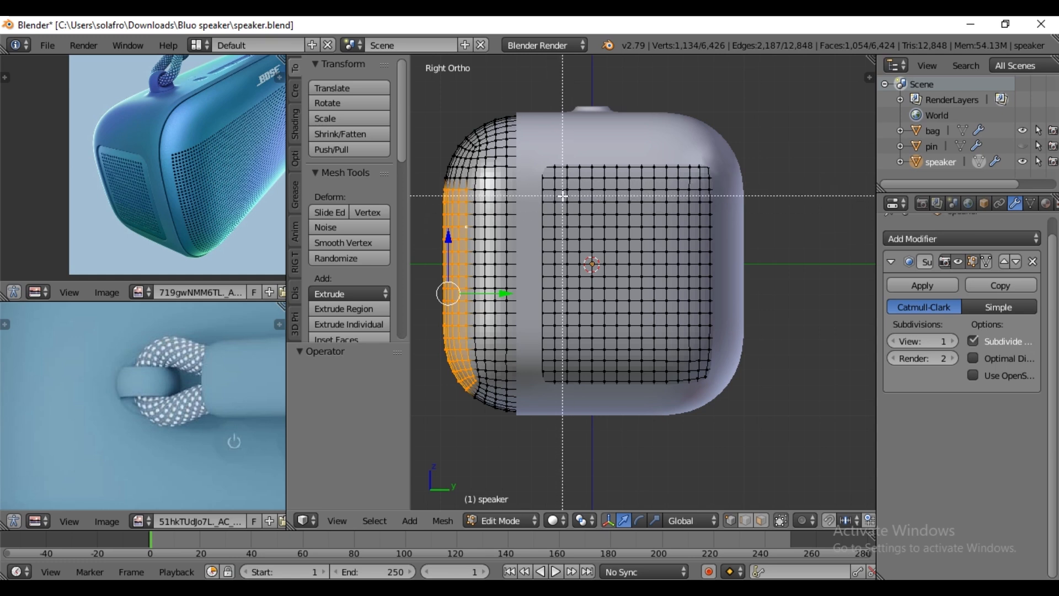
{"action": "key", "text": "Escape"}
{"action": "left_click_drag", "start_coordinate": [577, 199], "coordinate": [683, 357]}
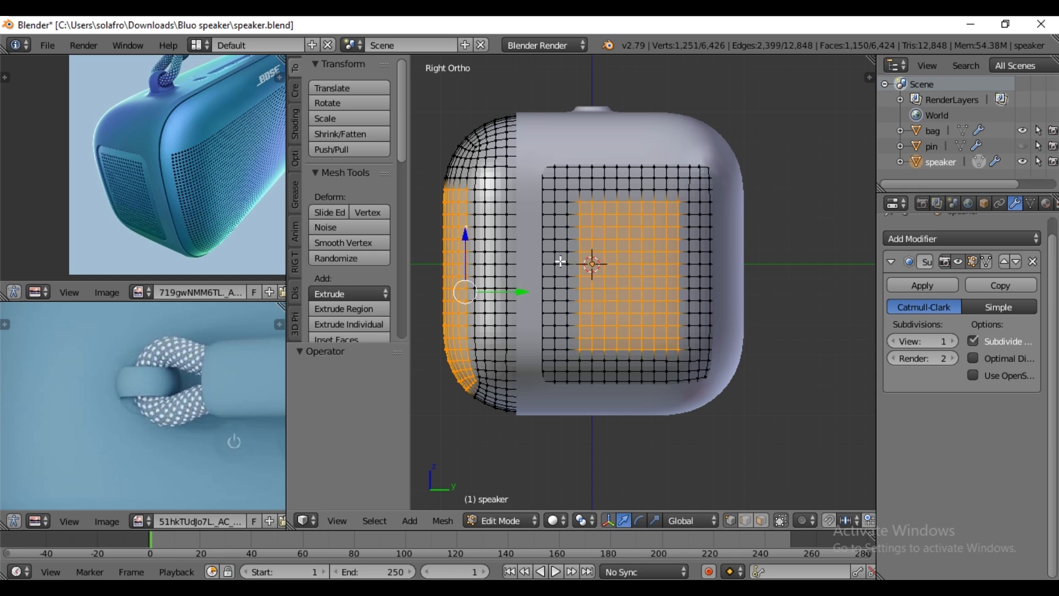
- Box-select the central block of vertices in the opposite side grille opening in left view, adding it to the selection
{"action": "key", "text": "ctrl+KP_3"}
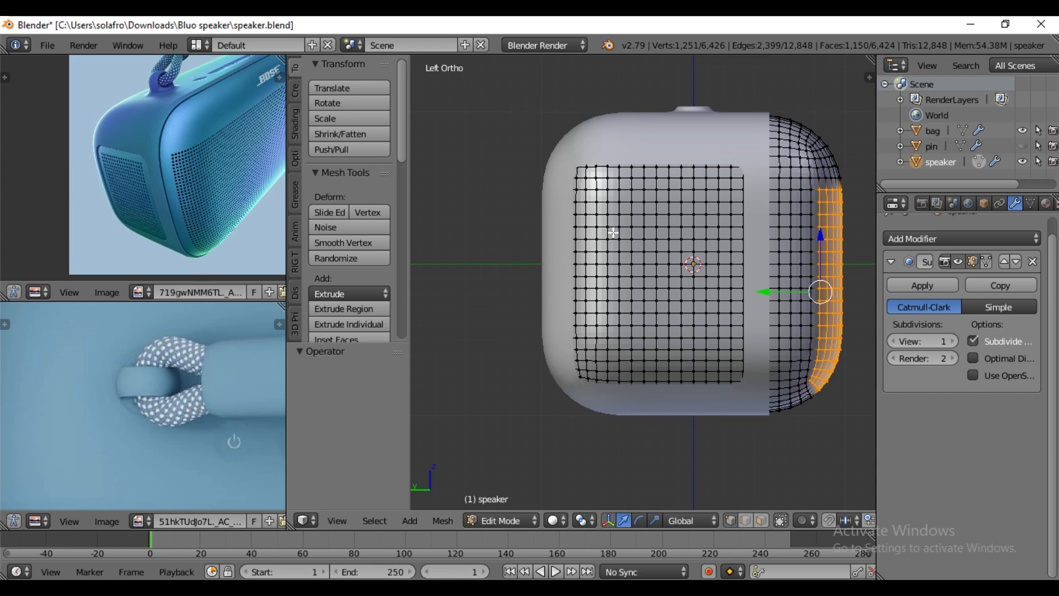
{"action": "left_click_drag", "start_coordinate": [606, 200], "coordinate": [716, 356]}
{"action": "key", "text": "b"}
{"action": "left_click_drag", "start_coordinate": [594, 186], "coordinate": [724, 357]}
{"action": "middle_click_drag", "start_coordinate": [778, 344], "coordinate": [437, 326]}
{"action": "key", "text": "b"}
{"action": "left_click_drag", "start_coordinate": [545, 176], "coordinate": [666, 350]}
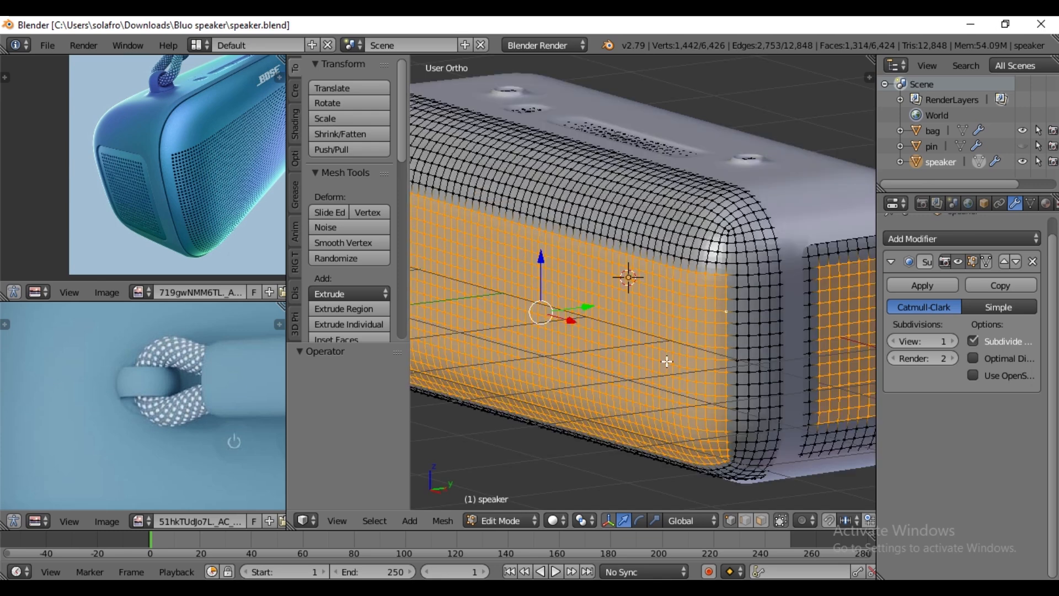
- Apply Poke Faces to the selected grille areas on the speaker's front, back and sides
{"action": "scroll", "coordinate": [715, 361], "scroll_direction": "down", "scroll_amount": 4}
{"action": "middle_click_drag", "start_coordinate": [615, 366], "coordinate": [678, 341]}
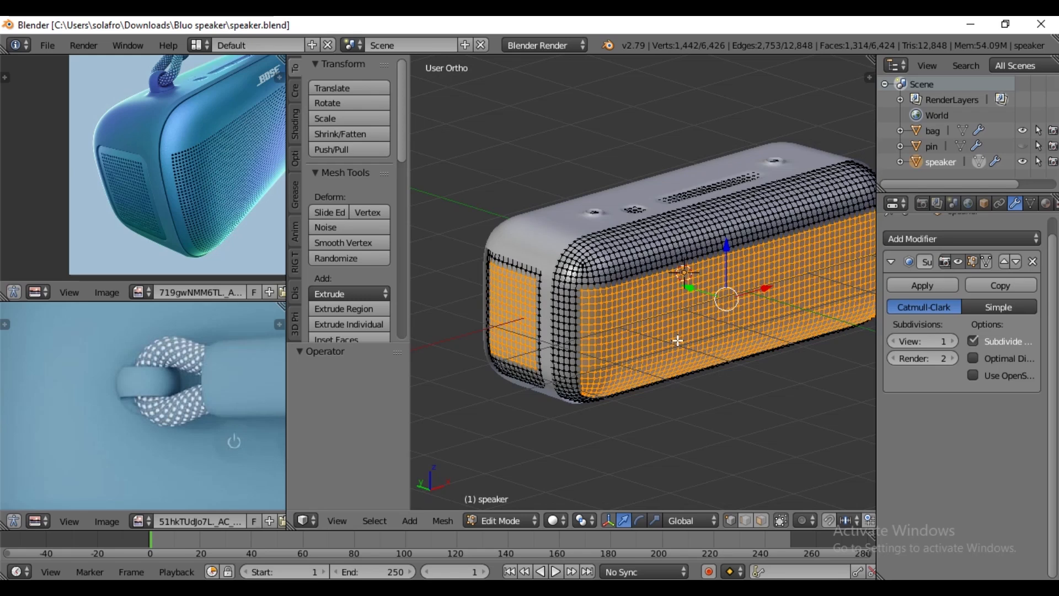
{"action": "scroll", "coordinate": [582, 323], "scroll_direction": "up", "scroll_amount": 2}
{"action": "middle_click_drag", "start_coordinate": [577, 333], "coordinate": [617, 323]}
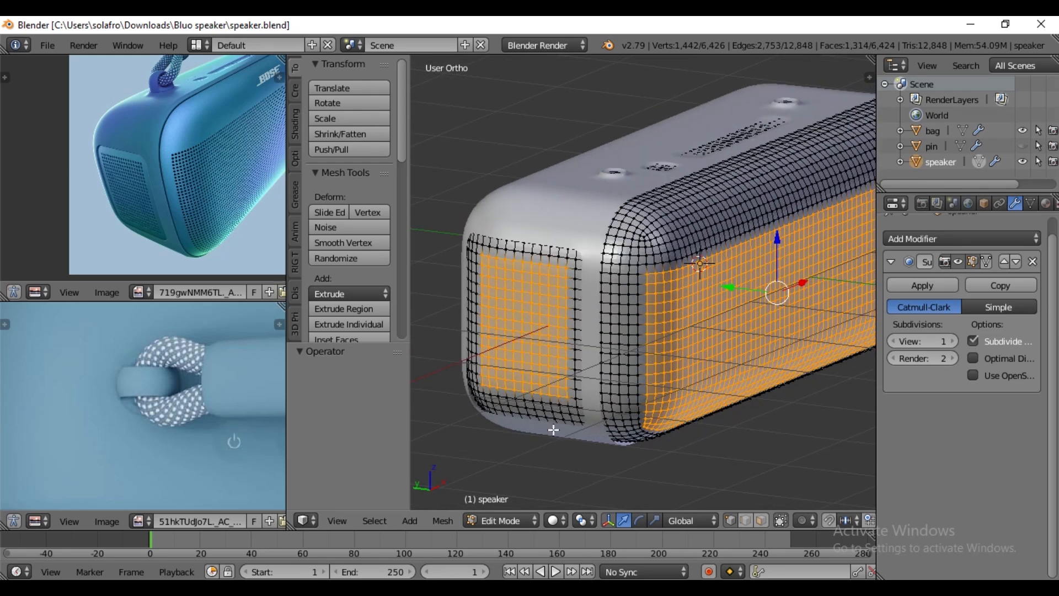
{"action": "key", "text": "ctrl+f"}
{"action": "key", "text": "ctrl+e"}
{"action": "key", "text": "ctrl+v"}
{"action": "left_click", "coordinate": [444, 522]}
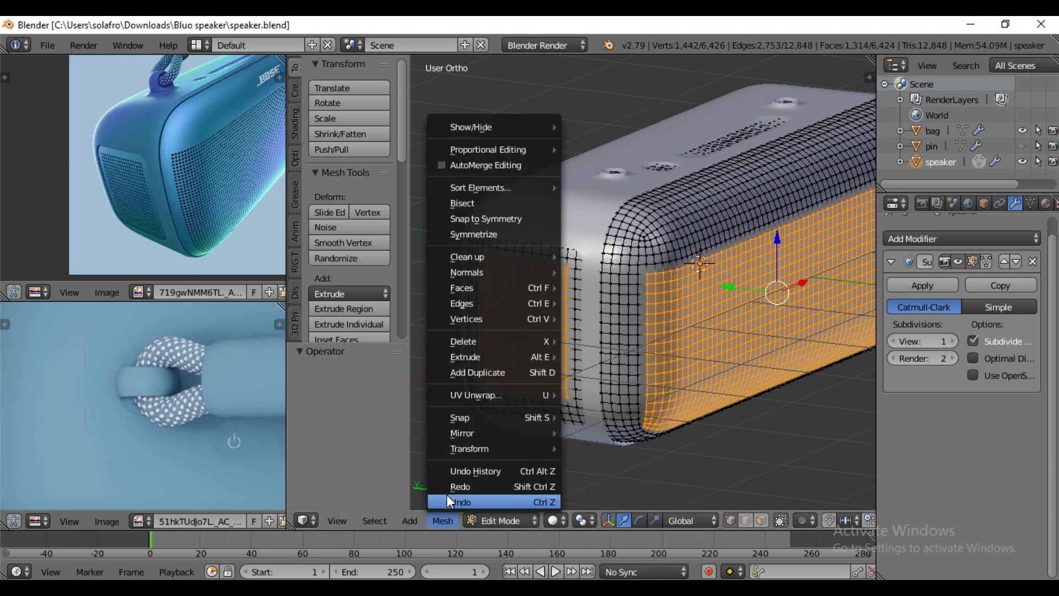
{"action": "mouse_move", "coordinate": [499, 290]}
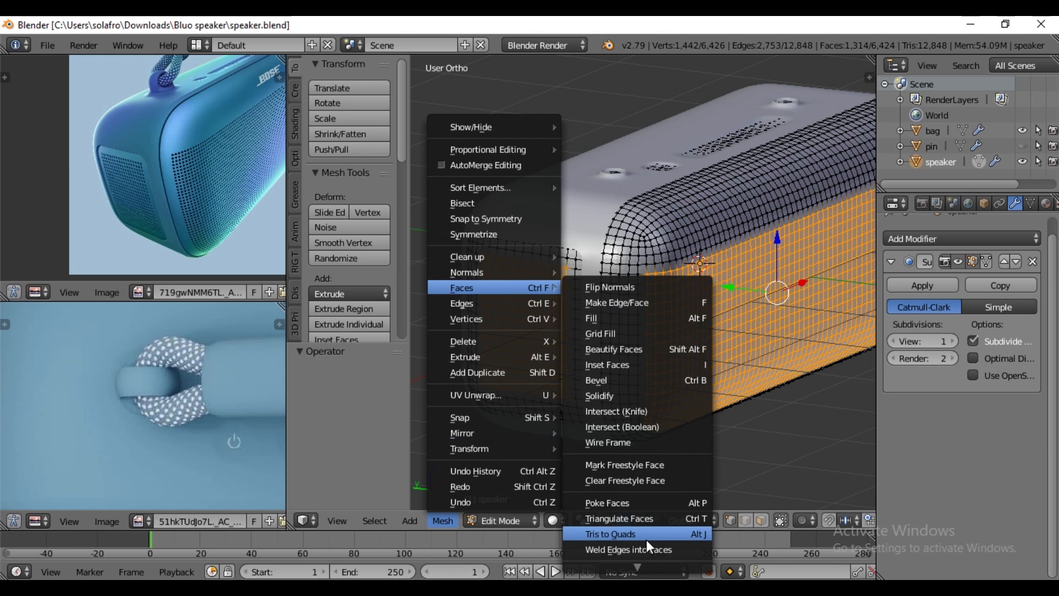
{"action": "left_click", "coordinate": [633, 504]}
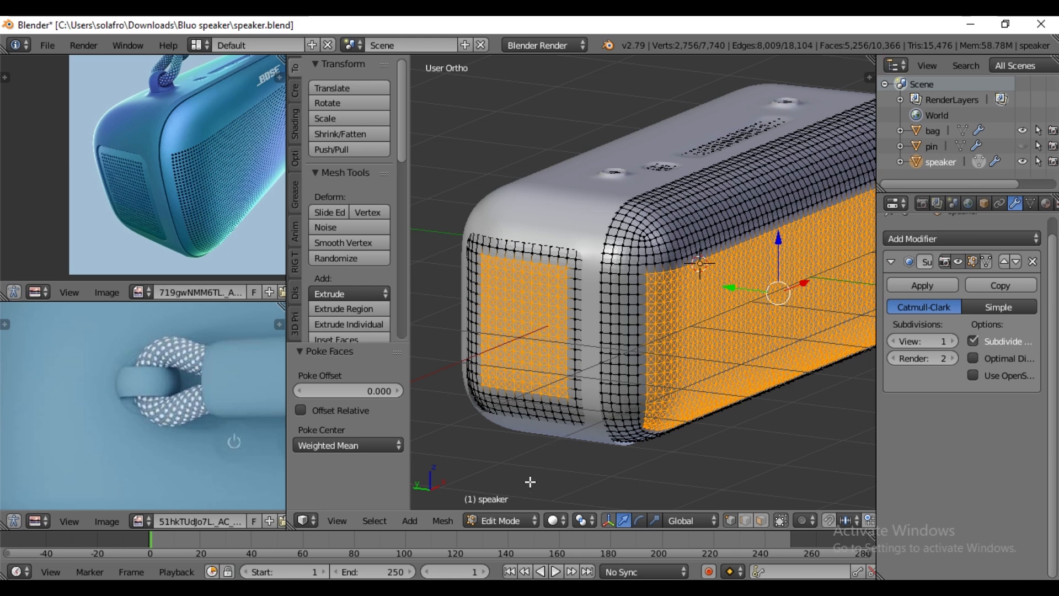
- Convert the poked triangles to quads with Tris to Quads for a diamond pattern, and save the file
{"action": "left_click", "coordinate": [452, 522]}
{"action": "mouse_move", "coordinate": [500, 271]}
{"action": "mouse_move", "coordinate": [480, 288]}
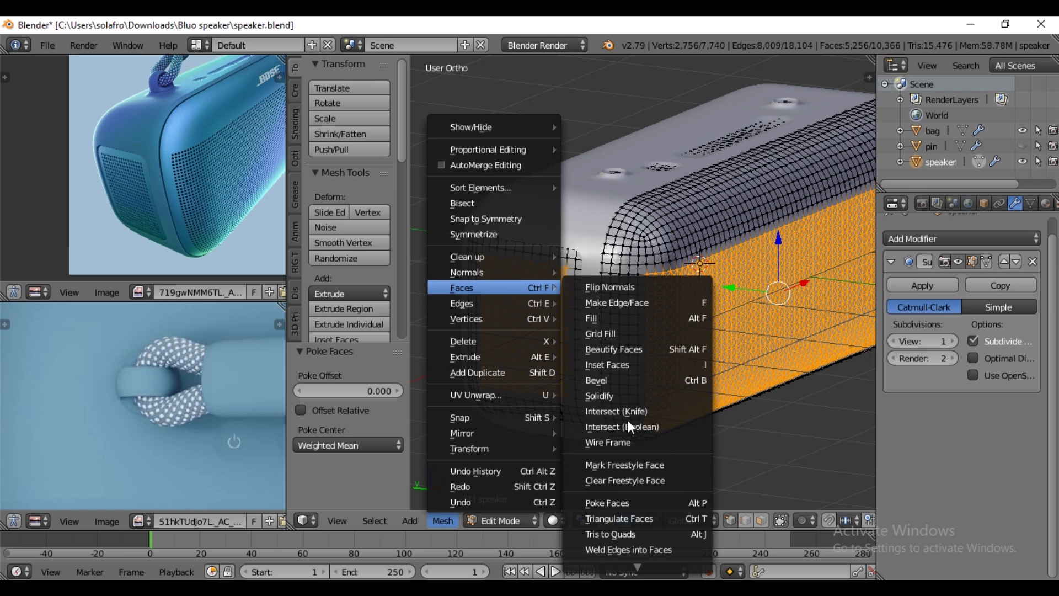
{"action": "left_click", "coordinate": [628, 532]}
{"action": "middle_click_drag", "start_coordinate": [565, 331], "coordinate": [606, 326]}
{"action": "scroll", "coordinate": [631, 336], "scroll_direction": "up", "scroll_amount": 3}
{"action": "key", "text": "ctrl+s"}
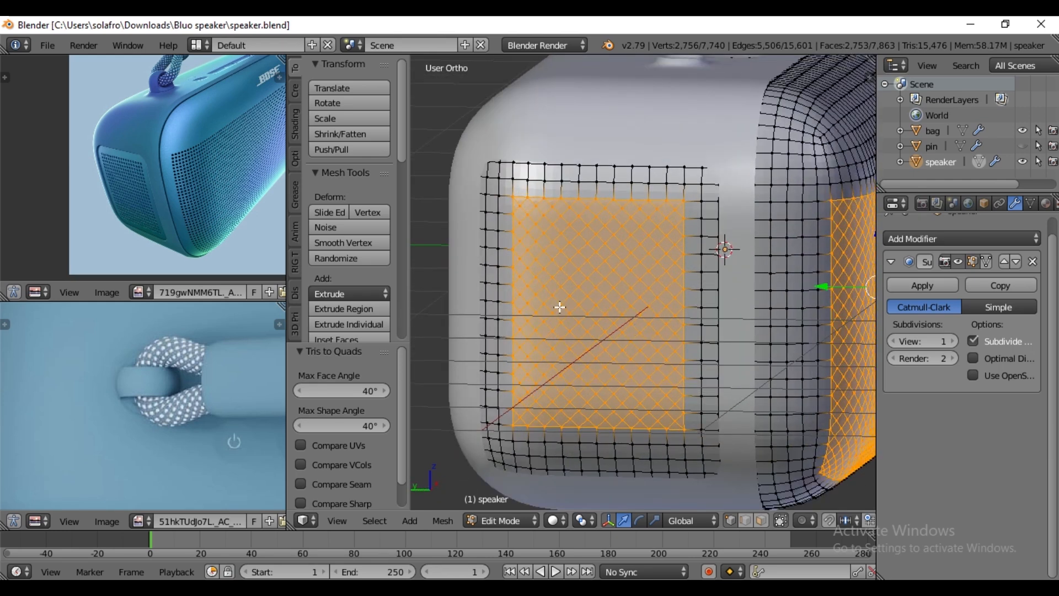
{"action": "left_click", "coordinate": [750, 521]}
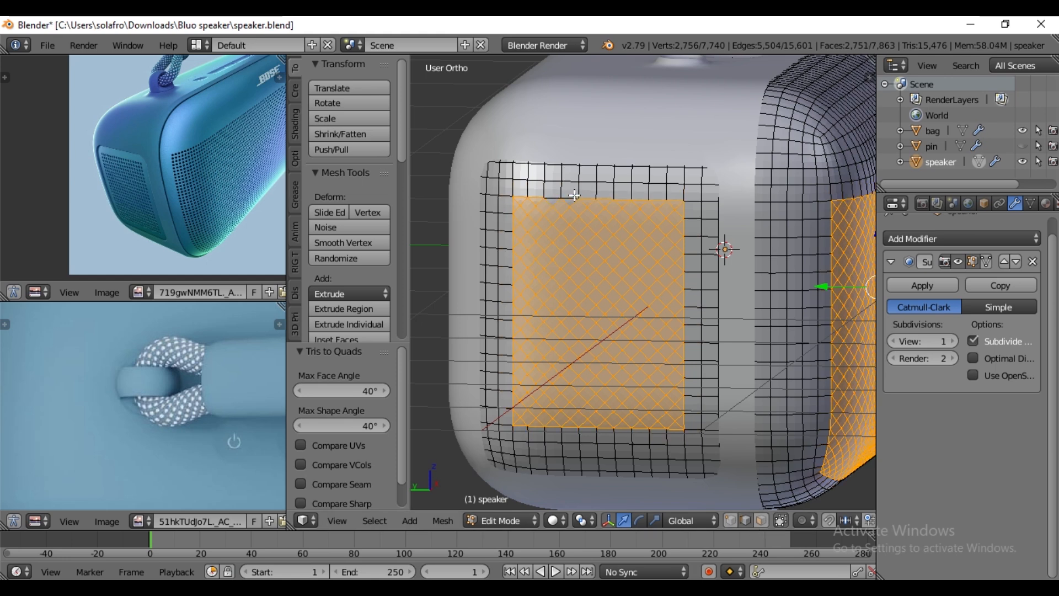
{"action": "right_click", "coordinate": [605, 195], "text": "alt+shift"}
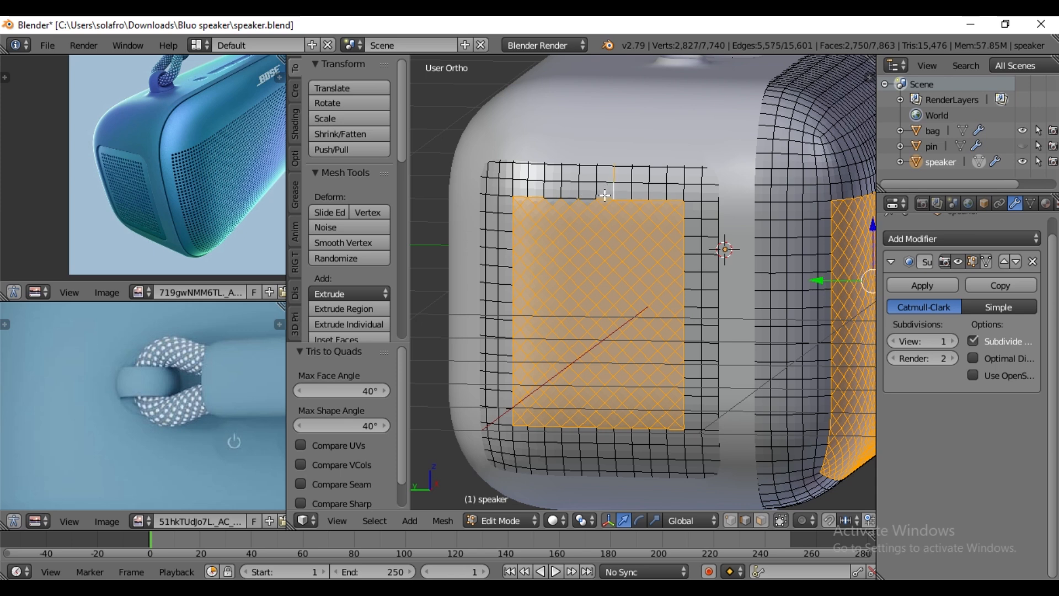
{"action": "key", "text": "ctrl+z"}
{"action": "key", "text": "ctrl+z"}
{"action": "key", "text": "ctrl+z"}
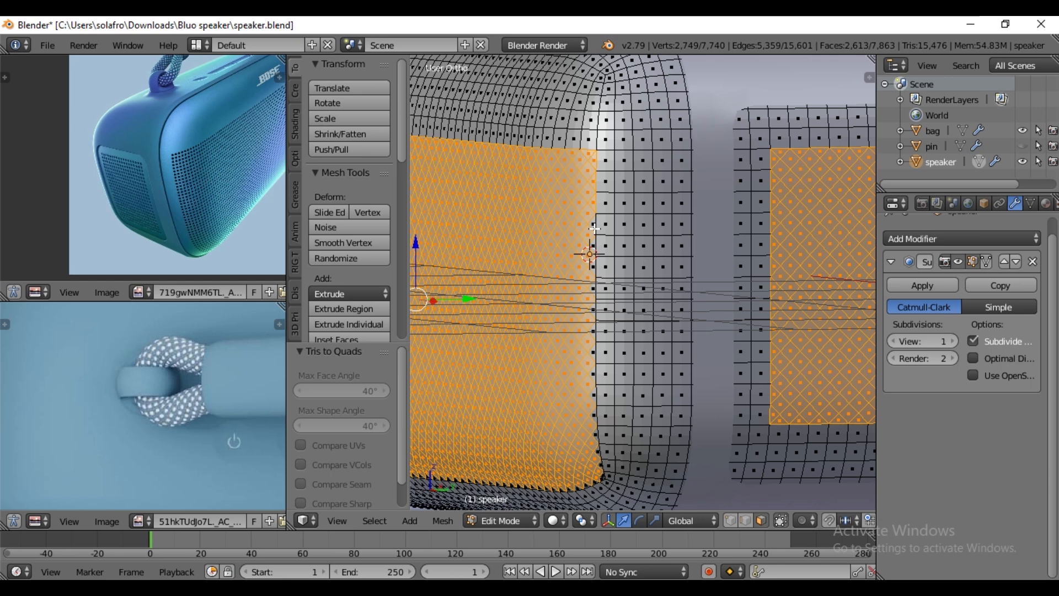
- Deselect the leftover border triangles around the side and front grille areas in face select mode, keeping only the diamond faces selected
{"action": "right_click", "coordinate": [594, 205], "text": "shift"}
{"action": "right_click", "coordinate": [593, 182], "text": "shift"}
{"action": "right_click", "coordinate": [593, 161], "text": "shift"}
{"action": "right_click", "coordinate": [589, 153], "text": "shift"}
{"action": "right_click", "coordinate": [773, 163], "text": "shift"}
{"action": "right_click", "coordinate": [770, 184], "text": "shift"}
{"action": "right_click", "coordinate": [771, 186], "text": "shift"}
{"action": "right_click", "coordinate": [775, 183], "text": "shift"}
{"action": "right_click", "coordinate": [775, 205], "text": "shift"}
{"action": "right_click", "coordinate": [772, 226], "text": "shift"}
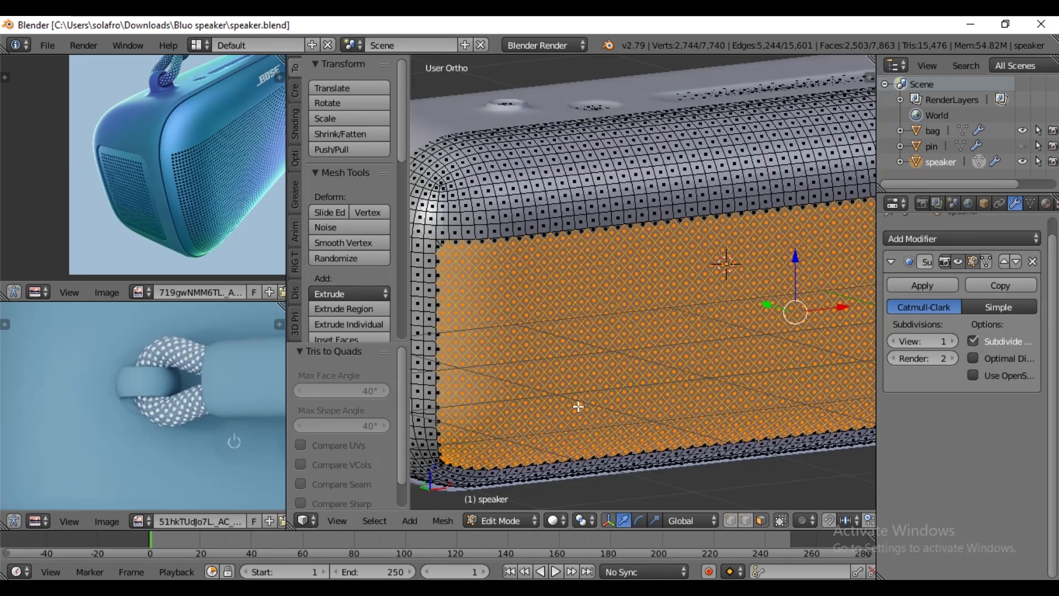
{"action": "middle_click_drag", "start_coordinate": [578, 406], "coordinate": [645, 392]}
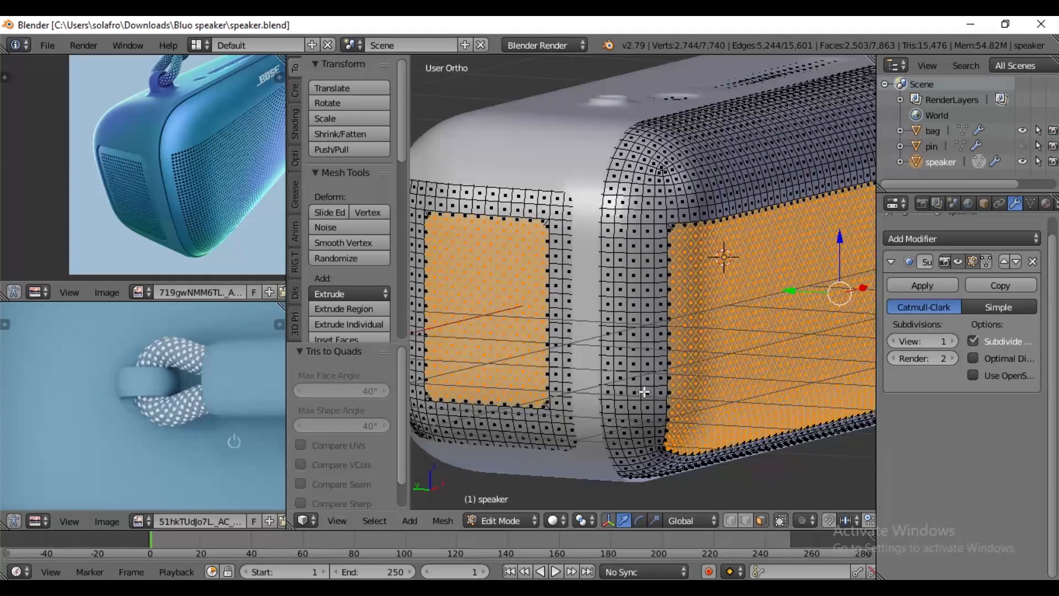
- Inset the selected diamond faces of the grille areas individually by a thickness of about 0.01
{"action": "scroll", "coordinate": [641, 387], "scroll_direction": "down", "scroll_amount": 5}
{"action": "key", "text": "KP_1"}
{"action": "middle_click_drag", "start_coordinate": [740, 383], "coordinate": [841, 400]}
{"action": "scroll", "coordinate": [704, 419], "scroll_direction": "up", "scroll_amount": 4}
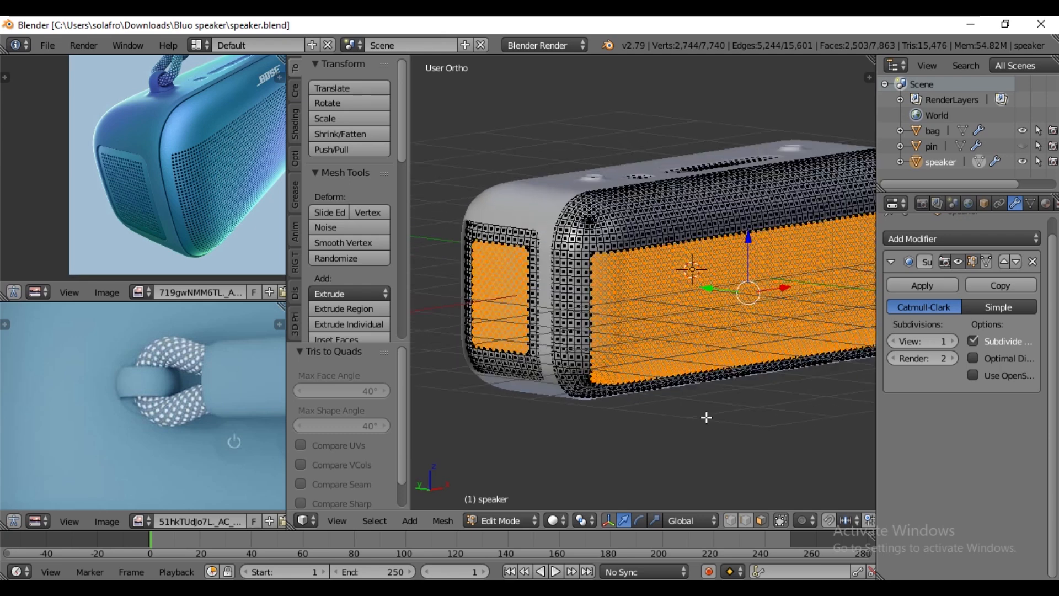
{"action": "scroll", "coordinate": [213, 164], "scroll_direction": "up", "scroll_amount": 6}
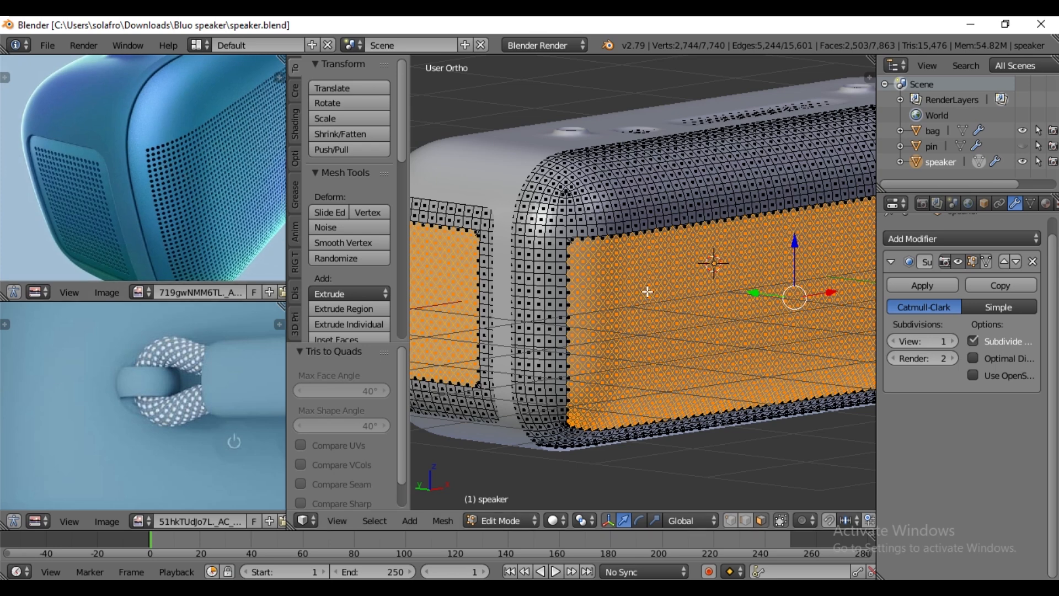
{"action": "middle_click_drag", "start_coordinate": [638, 371], "coordinate": [677, 369]}
{"action": "middle_click_drag", "start_coordinate": [533, 267], "coordinate": [605, 260]}
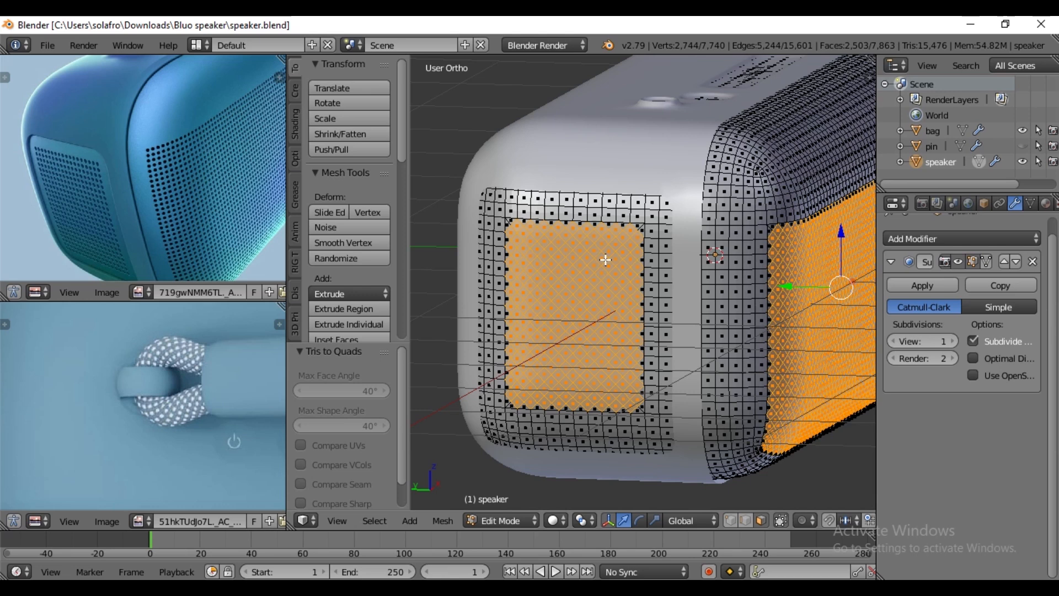
{"action": "scroll", "coordinate": [603, 269], "scroll_direction": "up", "scroll_amount": 1}
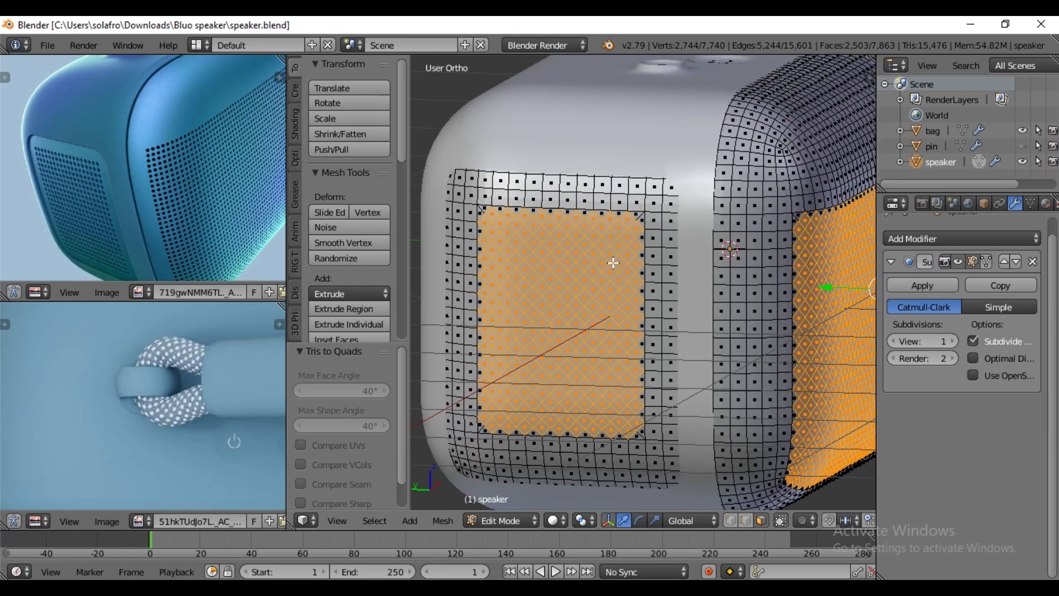
{"action": "scroll", "coordinate": [649, 250], "scroll_direction": "up", "scroll_amount": 1}
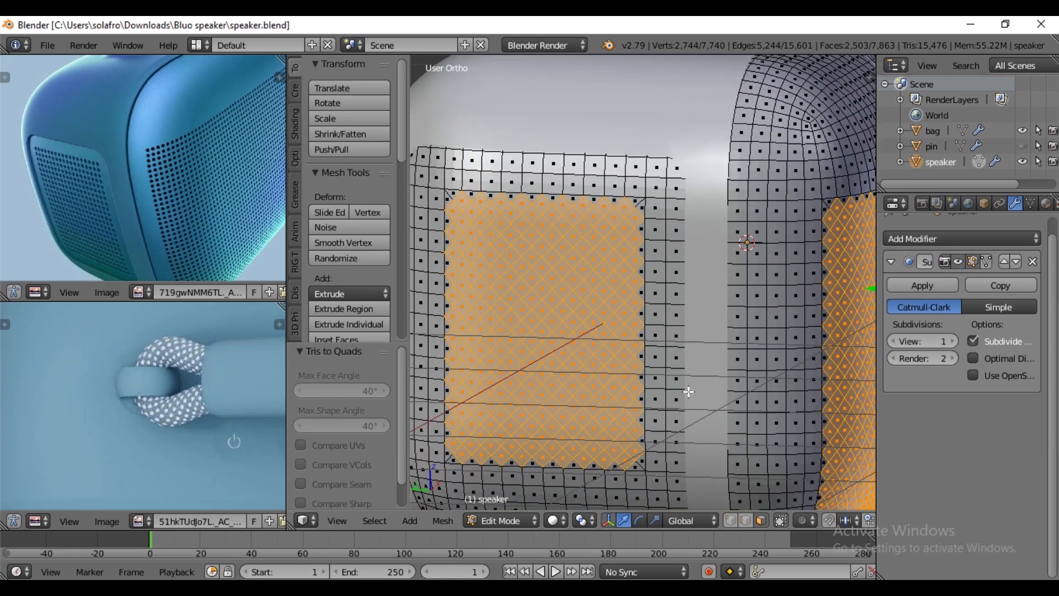
{"action": "middle_click_drag", "start_coordinate": [721, 373], "coordinate": [681, 358]}
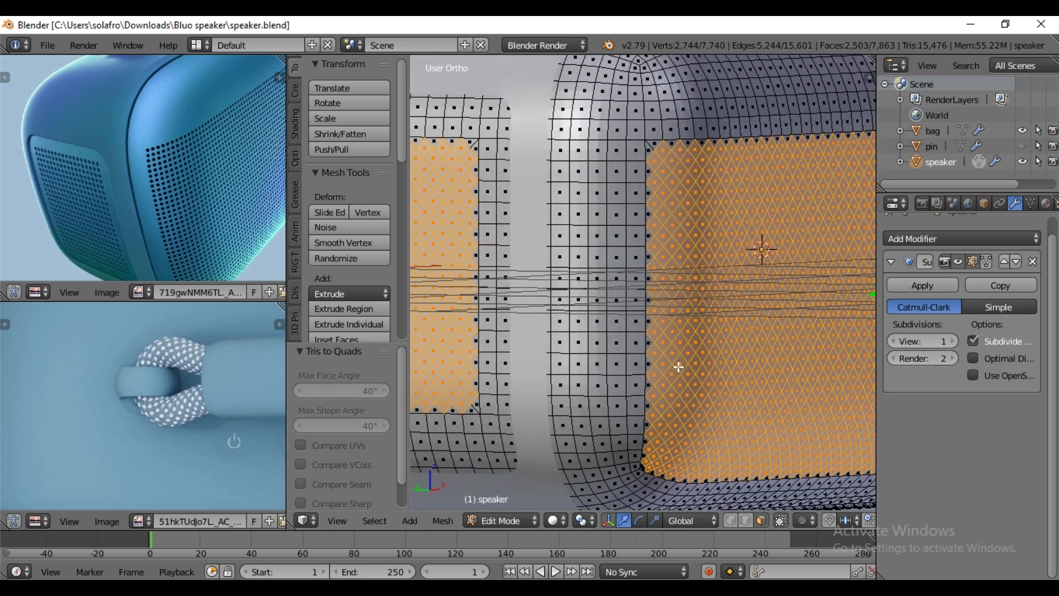
{"action": "key", "text": "i"}
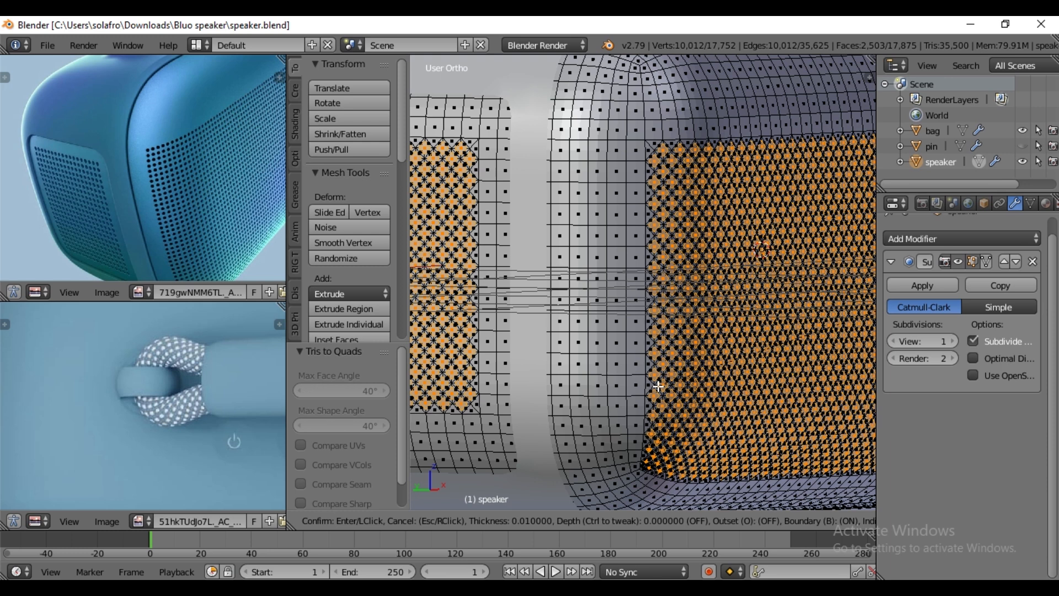
- Accept the individual inset of 0.01 on the diamond faces and subdivide the selected faces with one cut
{"action": "left_click", "coordinate": [659, 387]}
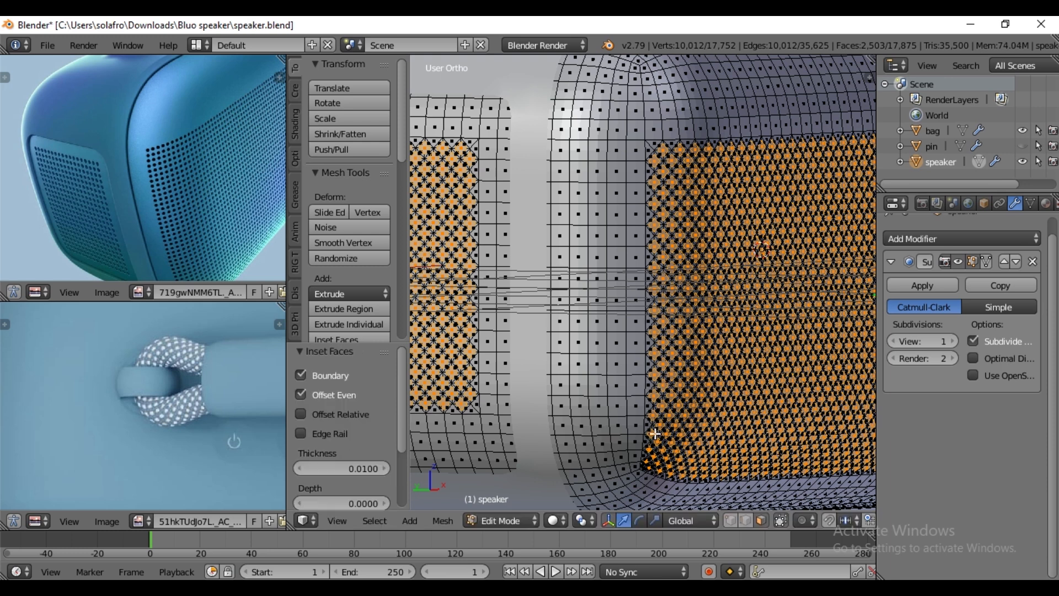
{"action": "middle_click_drag", "start_coordinate": [561, 374], "coordinate": [597, 384]}
{"action": "scroll", "coordinate": [521, 284], "scroll_direction": "up", "scroll_amount": 1}
{"action": "scroll", "coordinate": [521, 283], "scroll_direction": "up", "scroll_amount": 1}
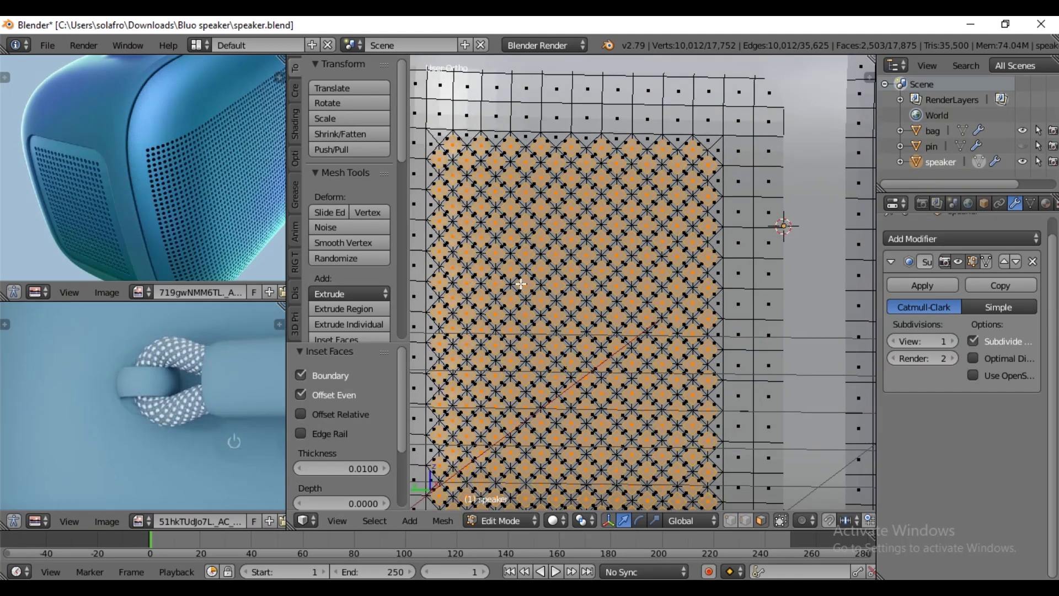
{"action": "key", "text": "w"}
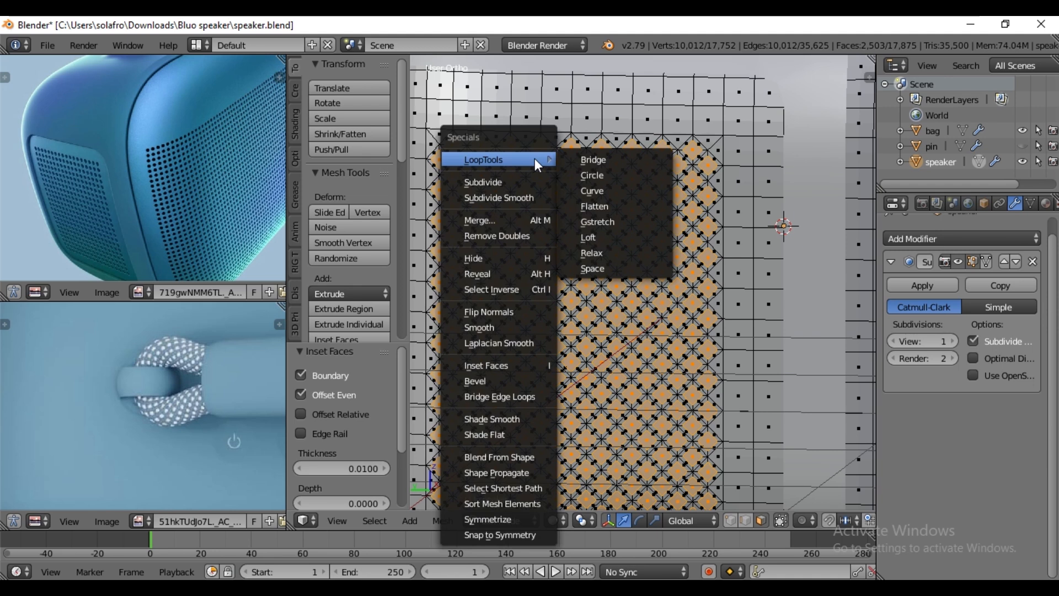
{"action": "left_click", "coordinate": [516, 182]}
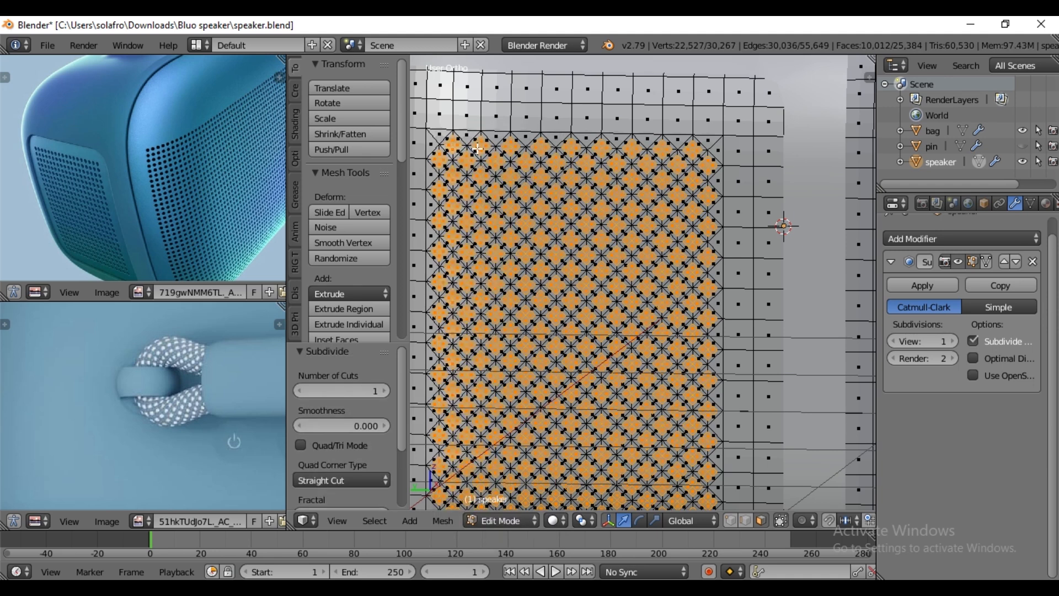
{"action": "scroll", "coordinate": [478, 148], "scroll_direction": "up", "scroll_amount": 2}
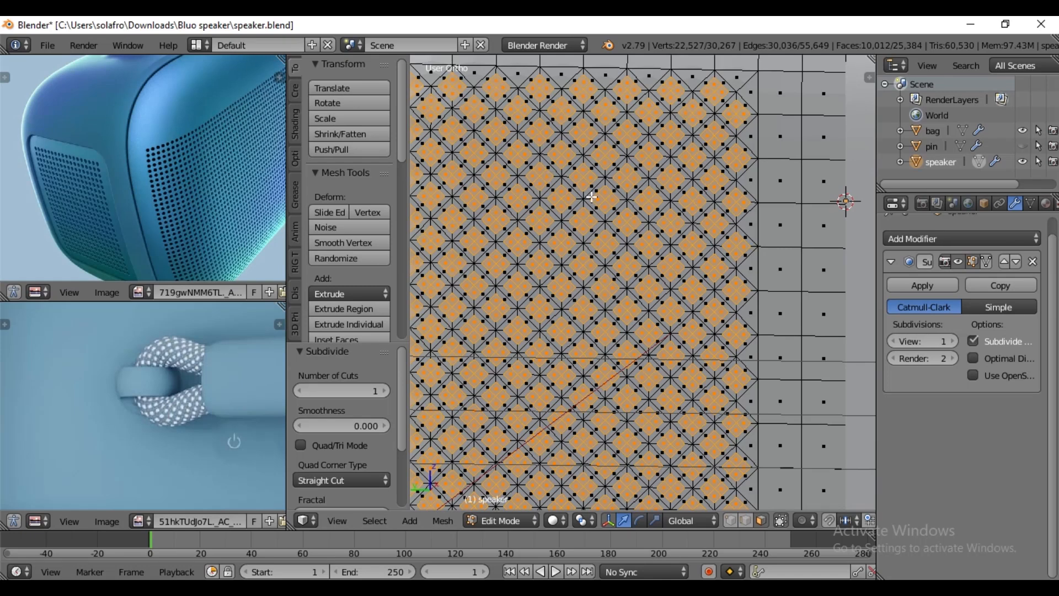
- Reshape the selected subdivided grille faces into round shapes with LoopTools Circle, using Best fit
{"action": "scroll", "coordinate": [591, 197], "scroll_direction": "down", "scroll_amount": 2}
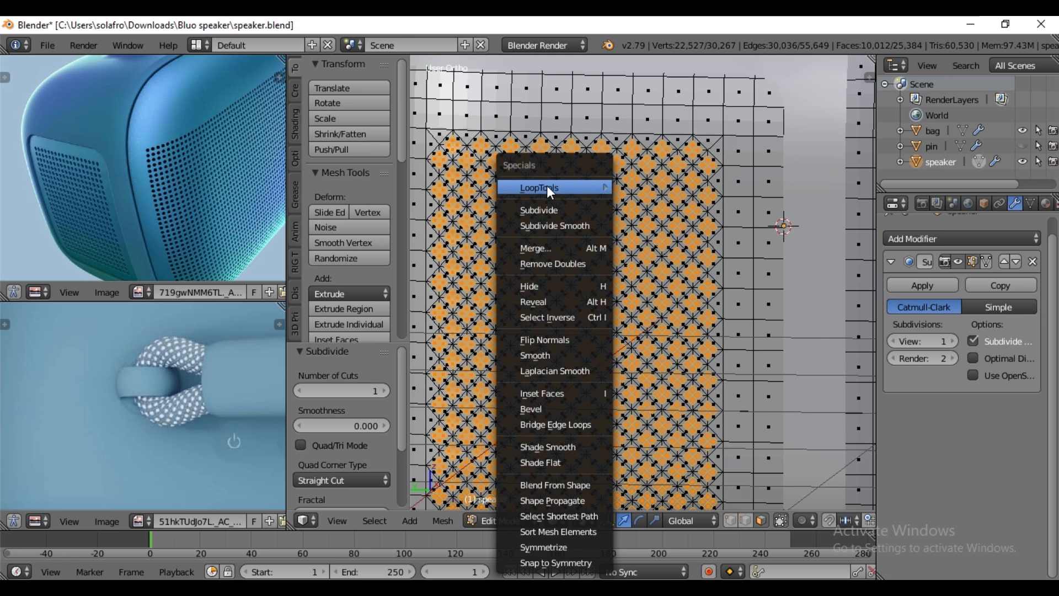
{"action": "mouse_move", "coordinate": [547, 185]}
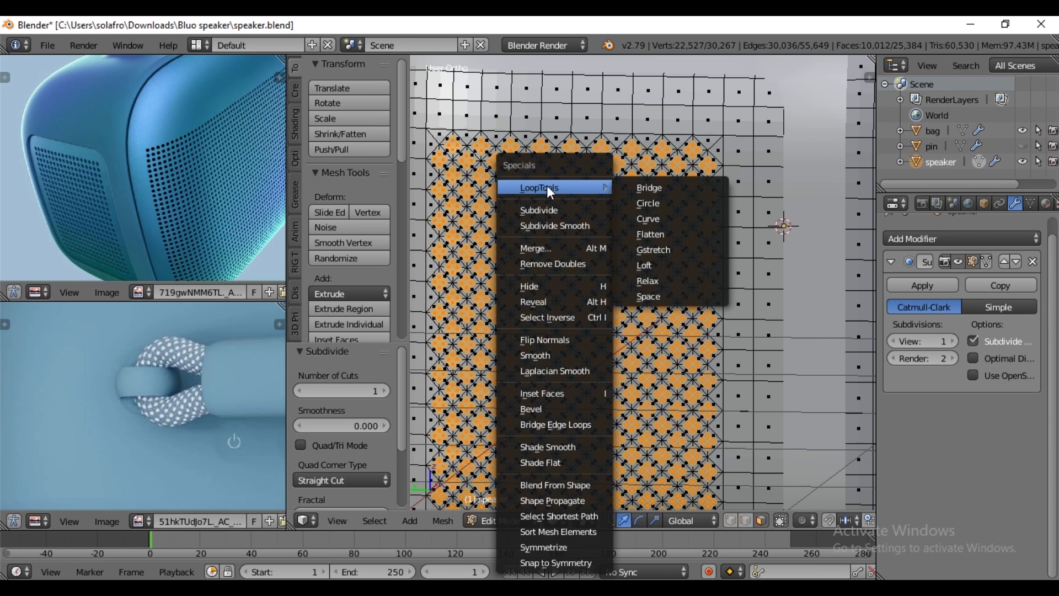
{"action": "left_click", "coordinate": [651, 204]}
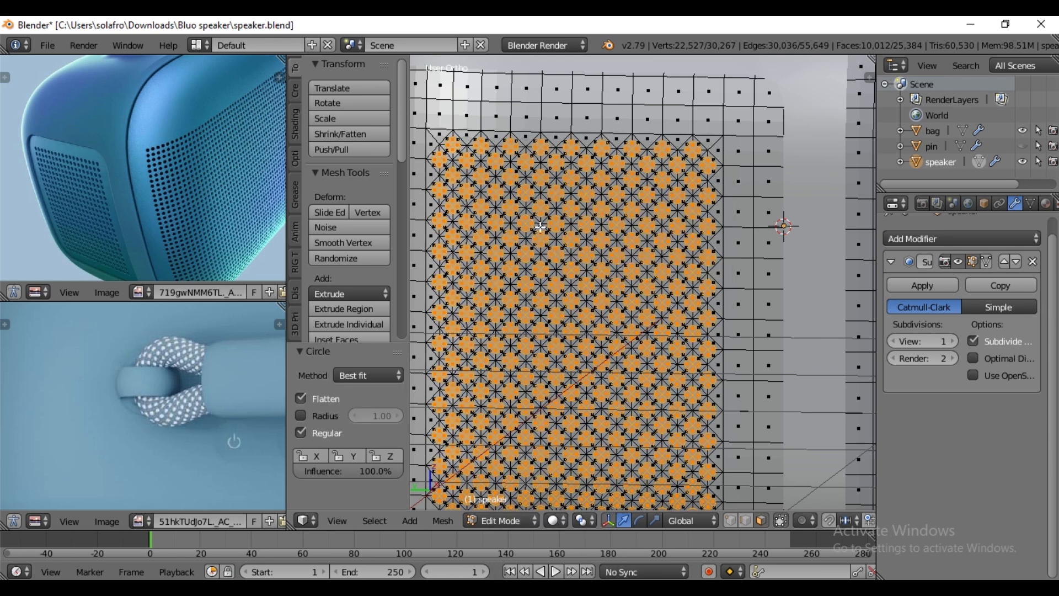
{"action": "scroll", "coordinate": [542, 225], "scroll_direction": "up", "scroll_amount": 2}
{"action": "scroll", "coordinate": [543, 225], "scroll_direction": "up", "scroll_amount": 2}
{"action": "scroll", "coordinate": [543, 225], "scroll_direction": "down", "scroll_amount": 2}
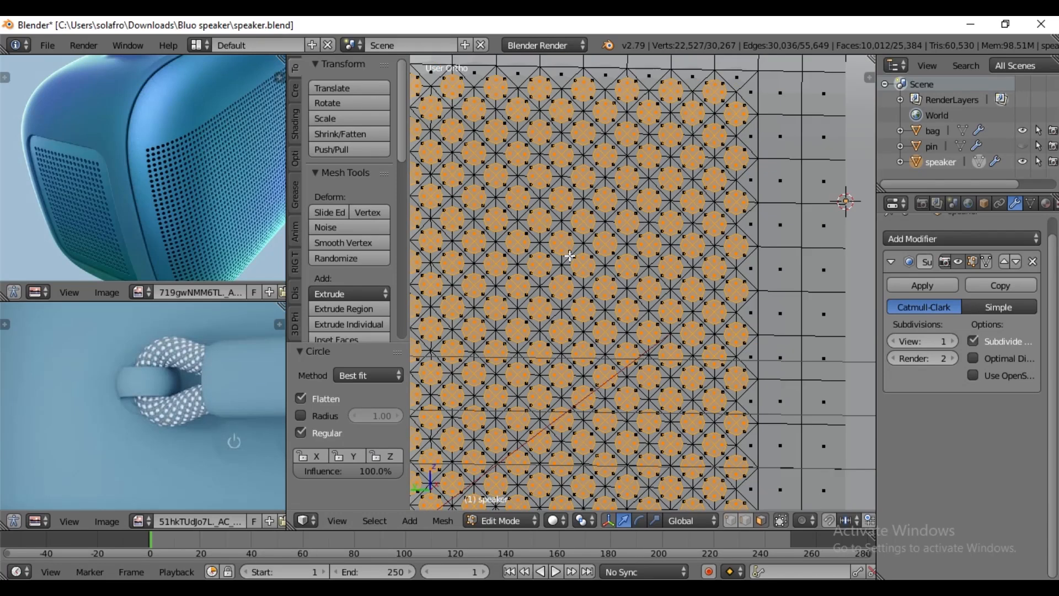
- Extrude the circular grille faces in place, delete the selected faces to open the holes, and return to Object Mode
{"action": "scroll", "coordinate": [591, 295], "scroll_direction": "down", "scroll_amount": 1}
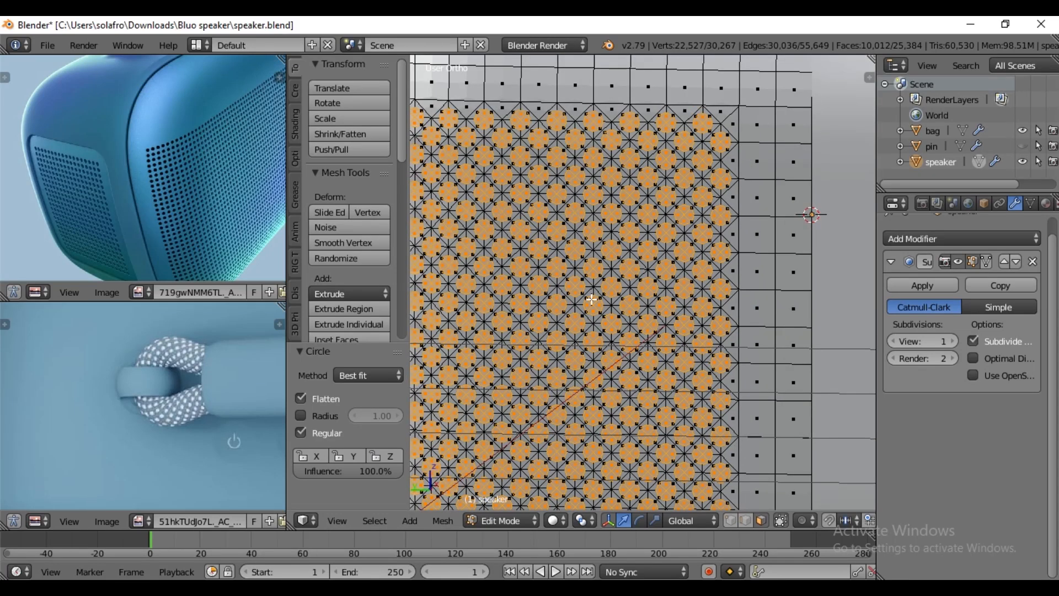
{"action": "key", "text": "e"}
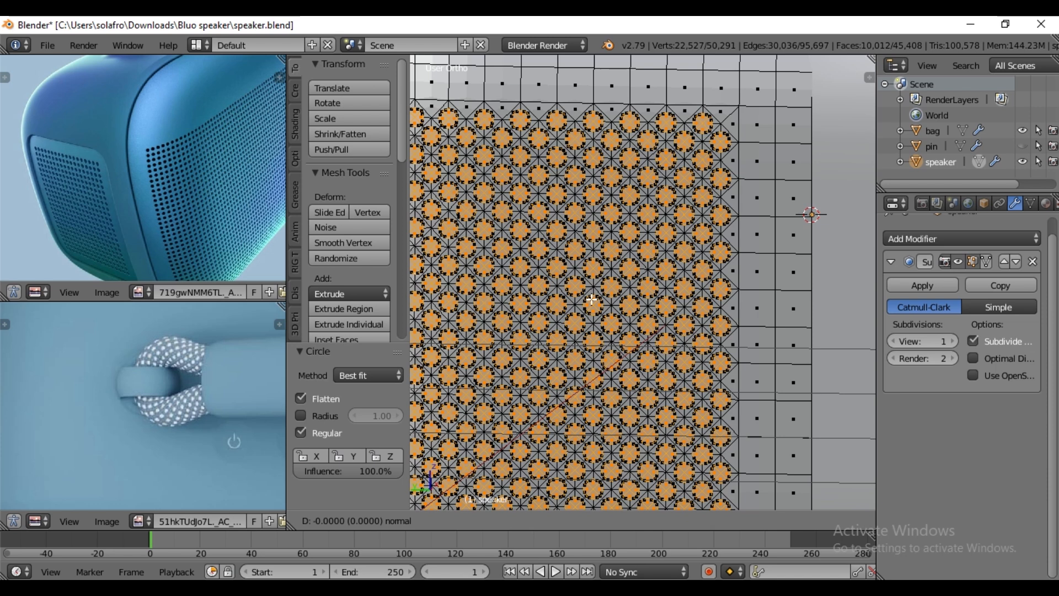
{"action": "right_click", "coordinate": [591, 299]}
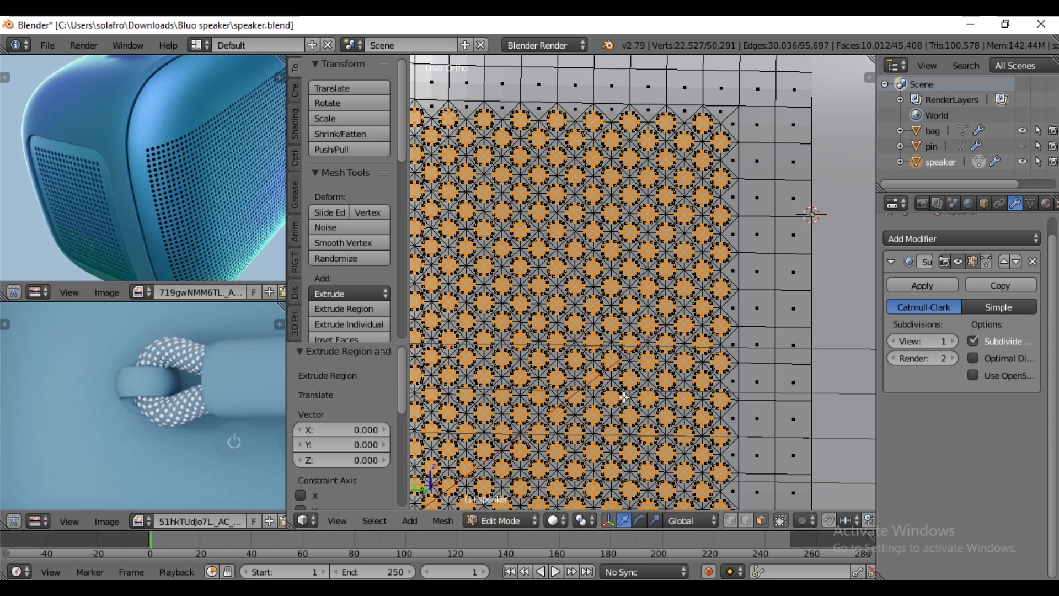
{"action": "scroll", "coordinate": [625, 396], "scroll_direction": "up", "scroll_amount": 1}
{"action": "key", "text": "x"}
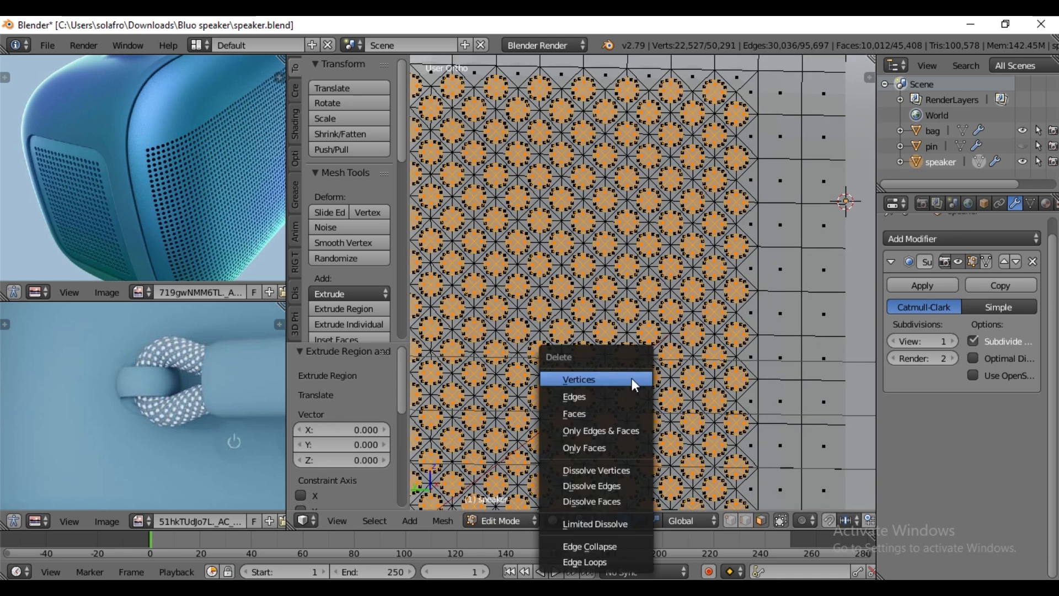
{"action": "left_click", "coordinate": [599, 412]}
{"action": "scroll", "coordinate": [611, 312], "scroll_direction": "down", "scroll_amount": 3}
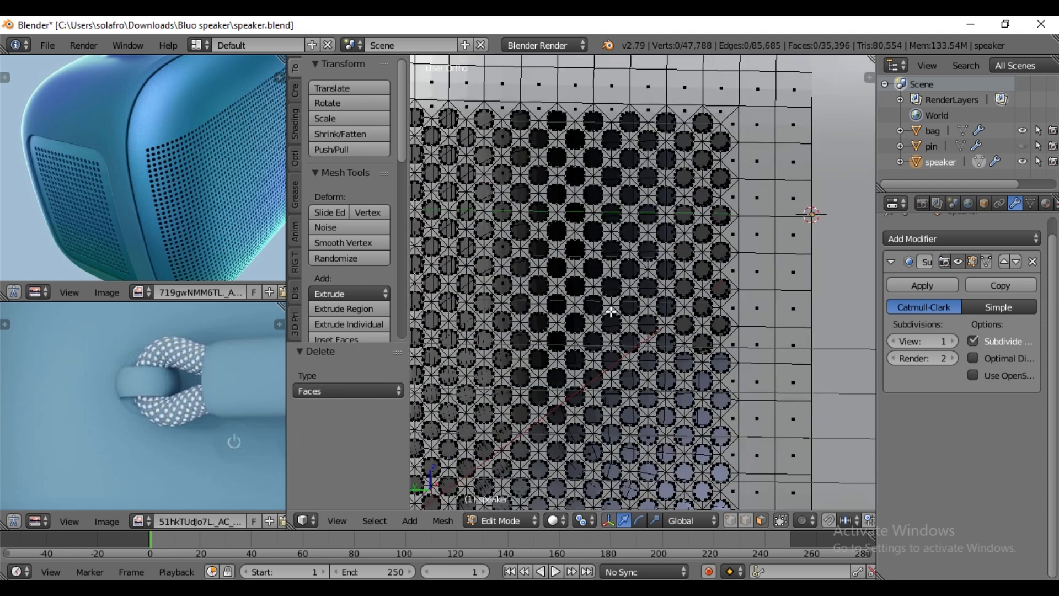
{"action": "key", "text": "Tab"}
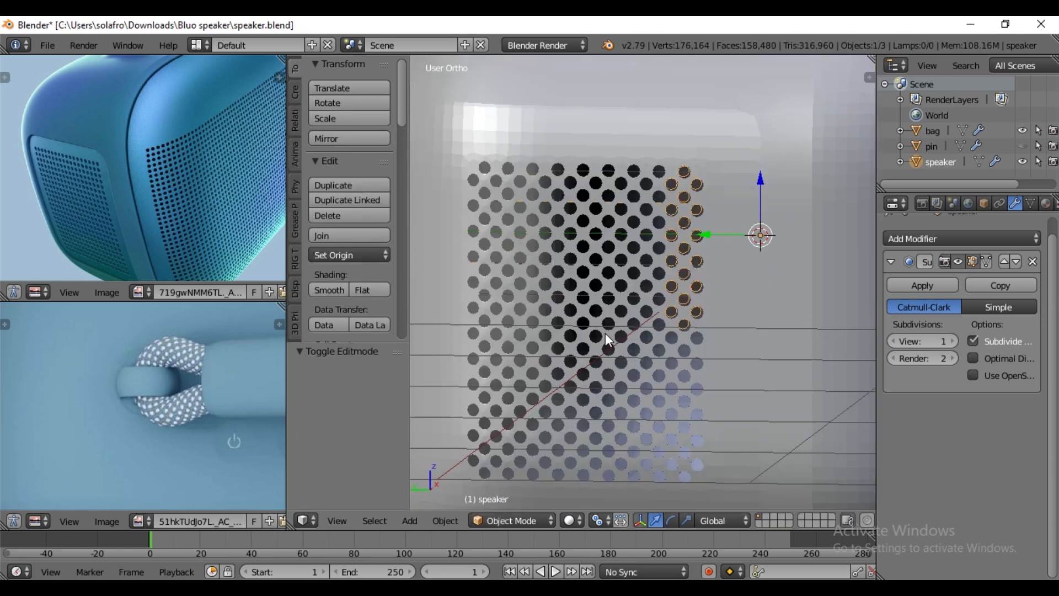
{"action": "scroll", "coordinate": [672, 335], "scroll_direction": "down", "scroll_amount": 3}
- Add a cube with radius 1 at the centre of the speaker as the base for an inner body
{"action": "middle_click_drag", "start_coordinate": [716, 345], "coordinate": [644, 327]}
{"action": "key", "text": "KP_1"}
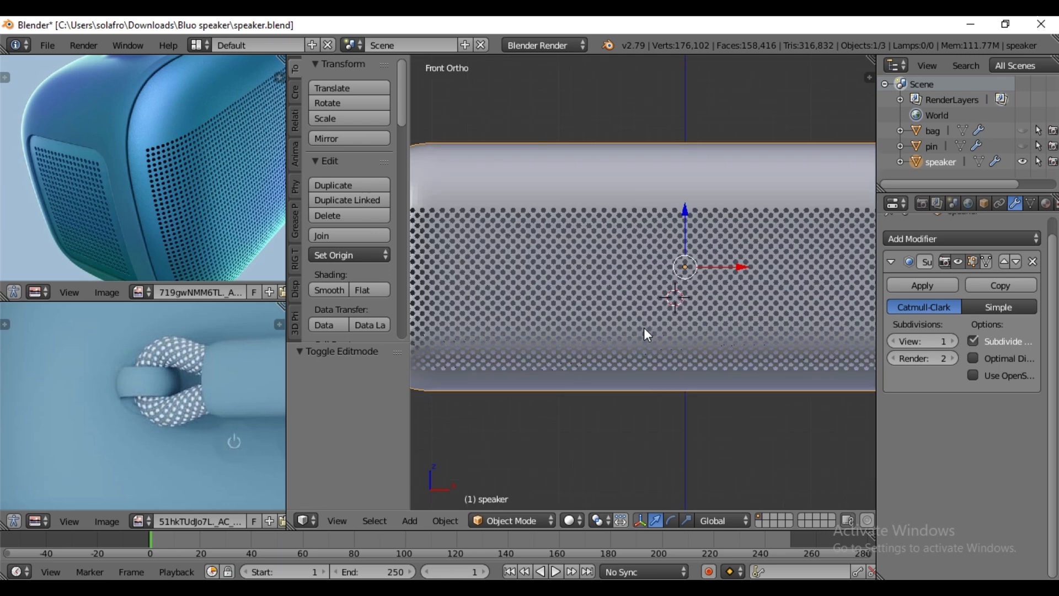
{"action": "key", "text": "shift+a"}
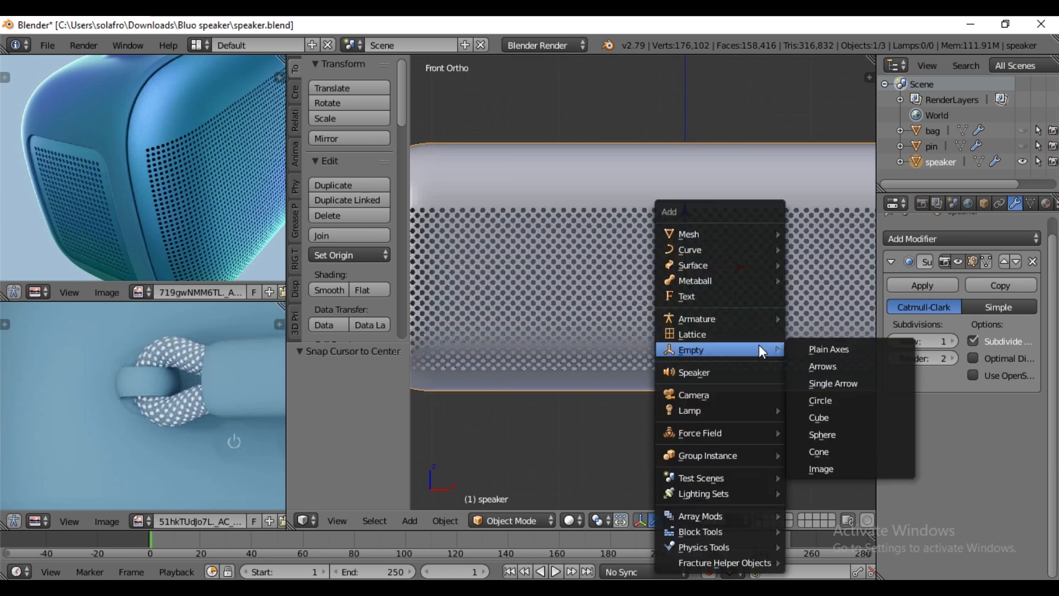
{"action": "mouse_move", "coordinate": [731, 233]}
{"action": "left_click", "coordinate": [825, 249]}
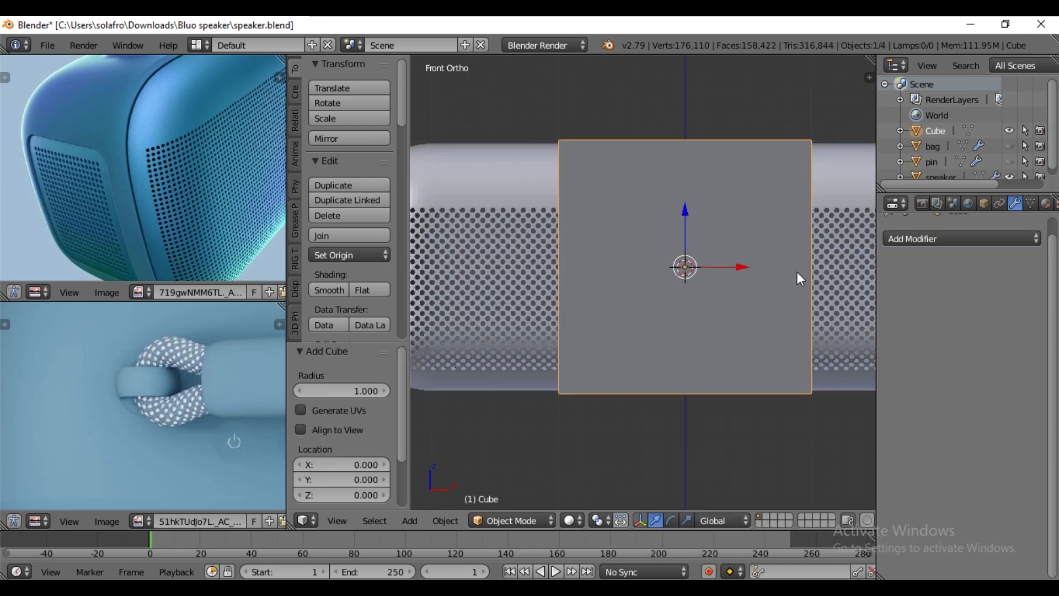
{"action": "scroll", "coordinate": [684, 315], "scroll_direction": "down", "scroll_amount": 3}
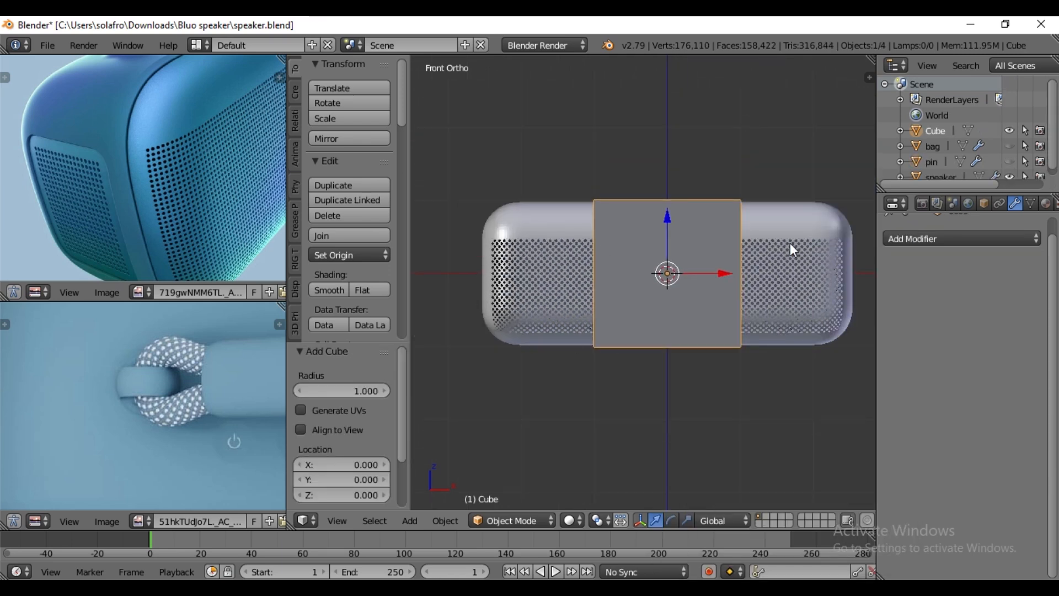
{"action": "middle_click_drag", "start_coordinate": [614, 349], "coordinate": [622, 384]}
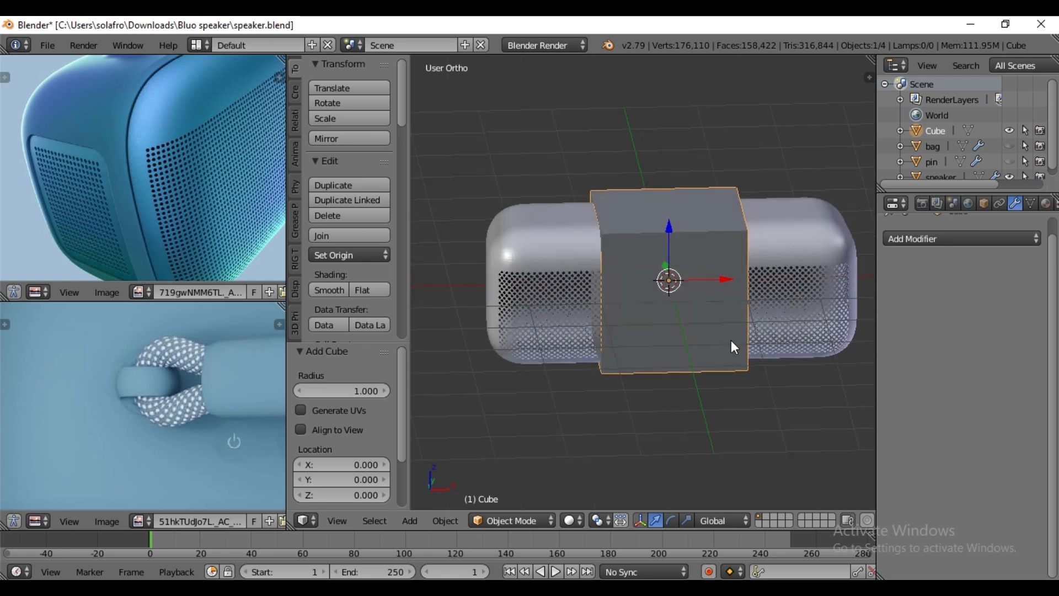
- Scale the cube's mesh by 2.5 along the X axis in Edit Mode
{"action": "key", "text": "Tab"}
{"action": "type", "text": "sx"}
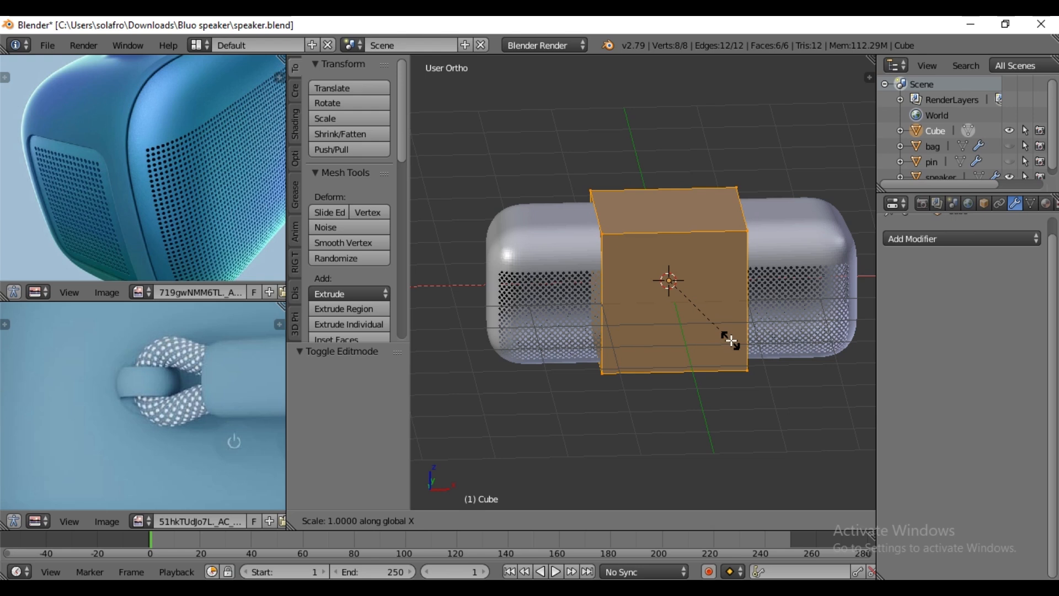
{"action": "type", "text": "2.5"}
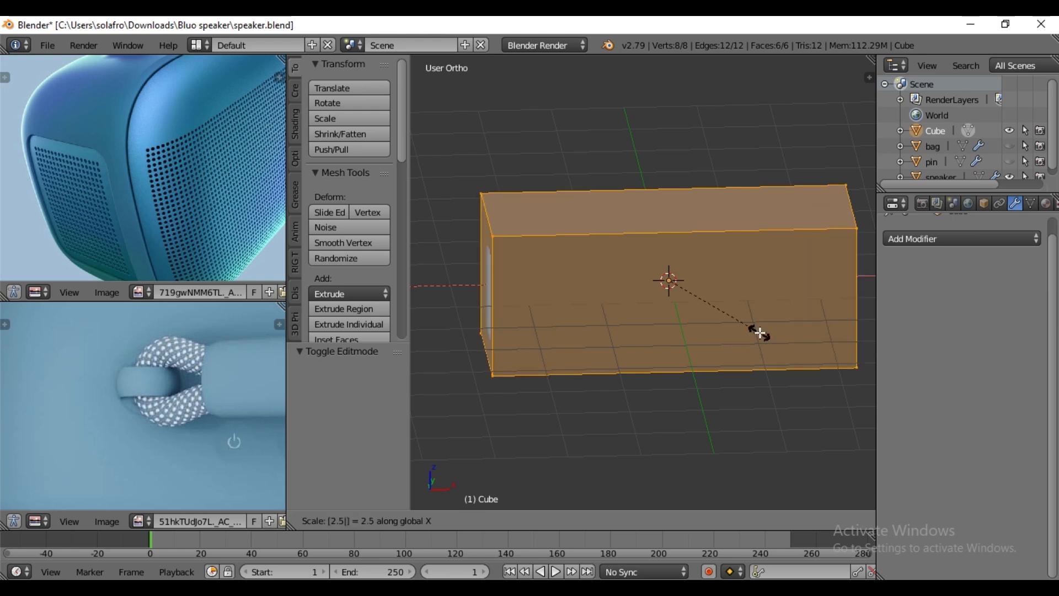
{"action": "key", "text": "Return"}
- Select the box's front face and scale it by 1.05 along the X axis
{"action": "key", "text": "KP_7"}
{"action": "middle_click_drag", "start_coordinate": [584, 381], "coordinate": [604, 326]}
{"action": "right_click", "coordinate": [639, 392]}
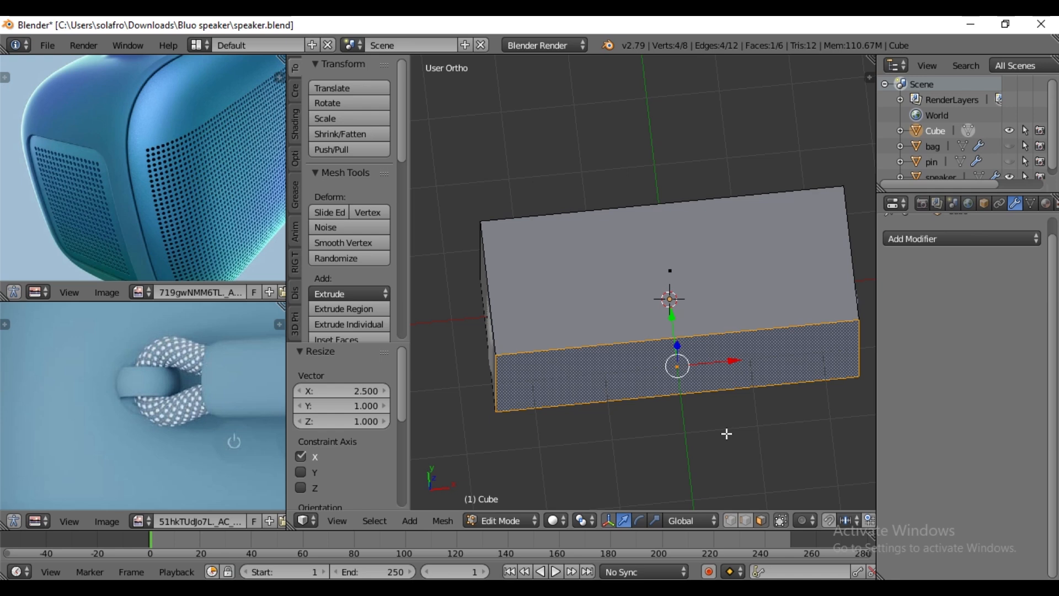
{"action": "key", "text": "s"}
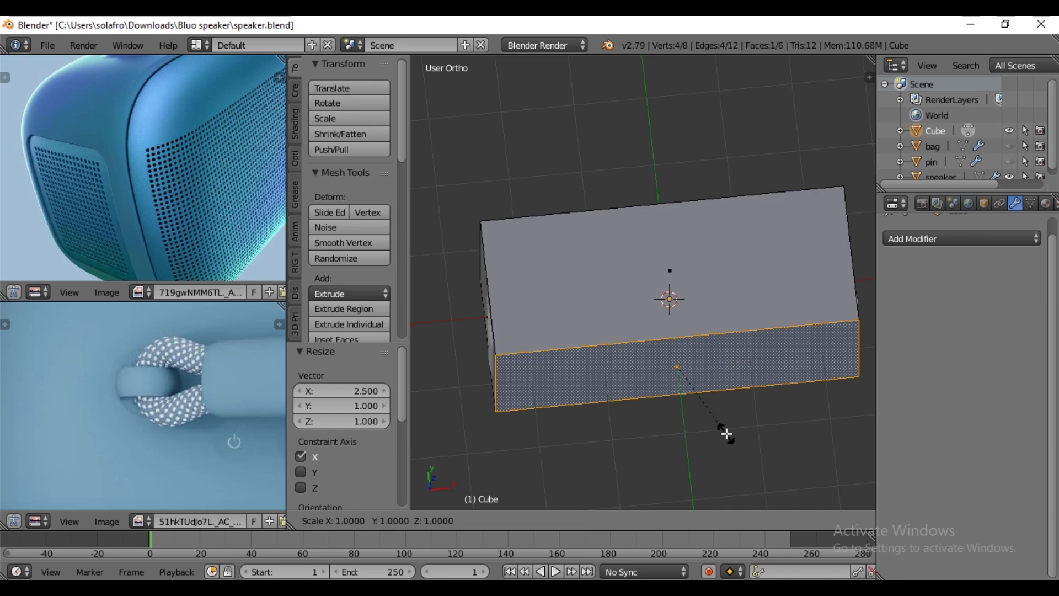
{"action": "key", "text": "x"}
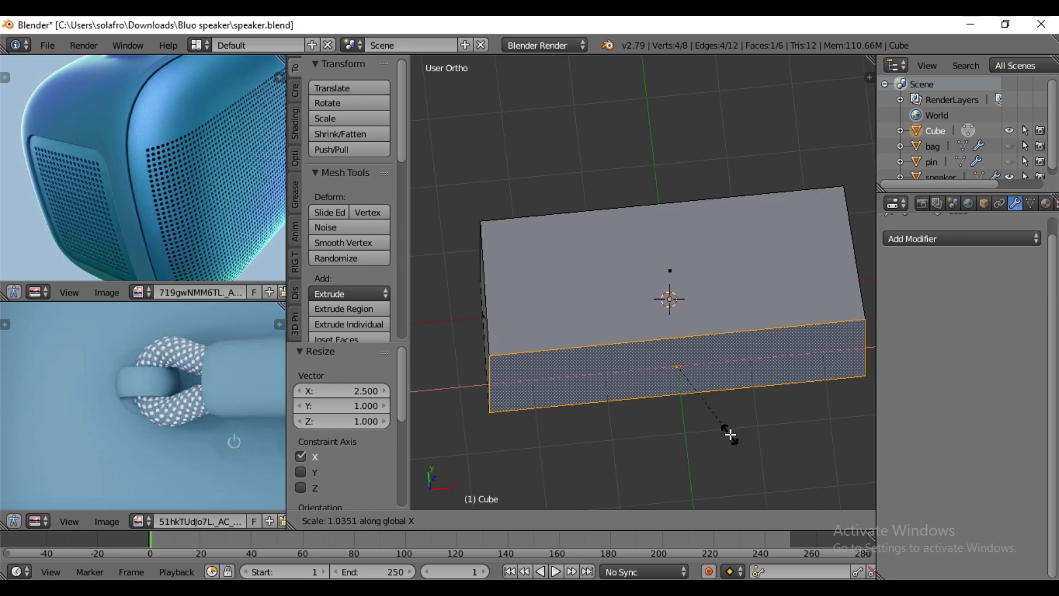
{"action": "type", "text": "1.05"}
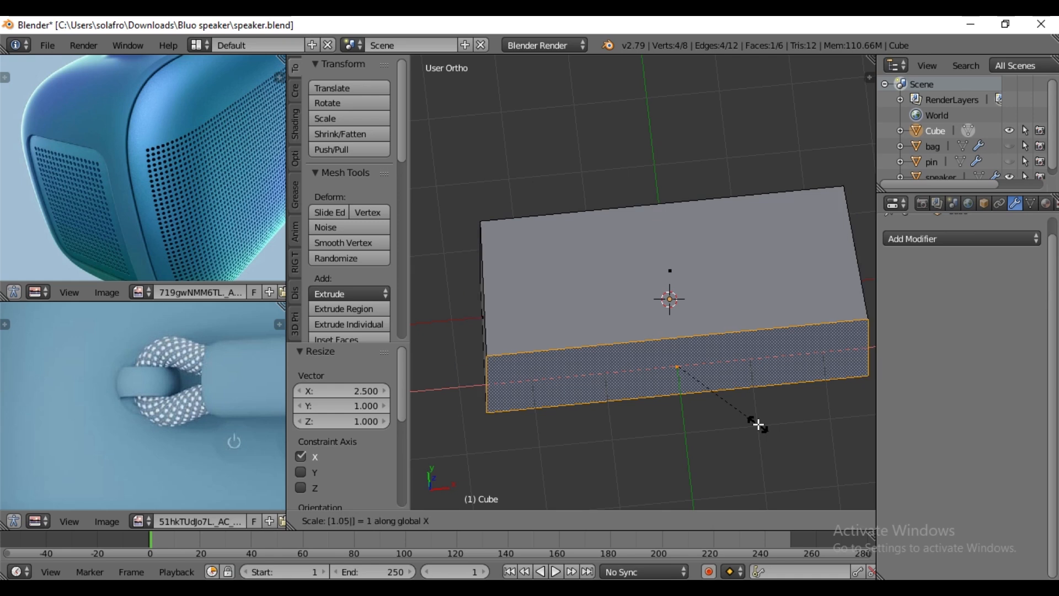
{"action": "key", "text": "Return"}
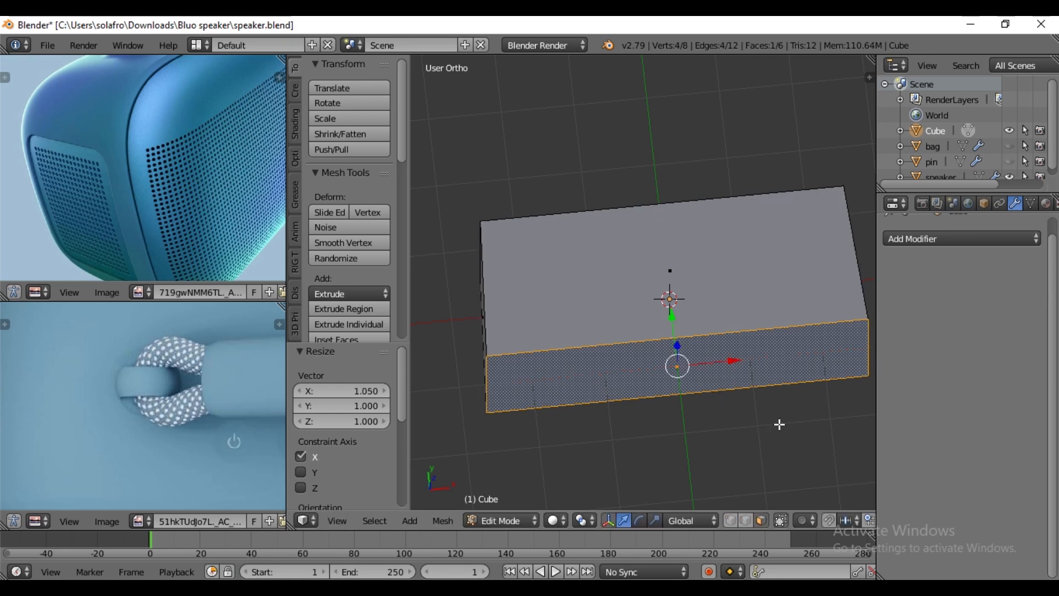
- Select the whole box mesh and bevel its edges with an offset of 0.5
{"action": "key", "text": "a"}
{"action": "middle_click_drag", "start_coordinate": [762, 414], "coordinate": [770, 380]}
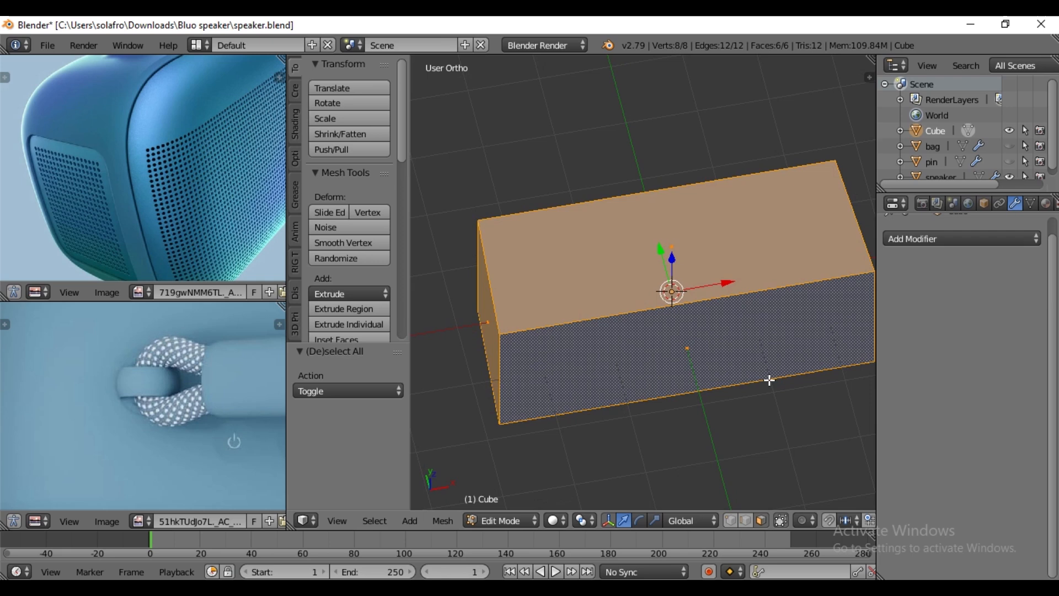
{"action": "key", "text": "ctrl+b"}
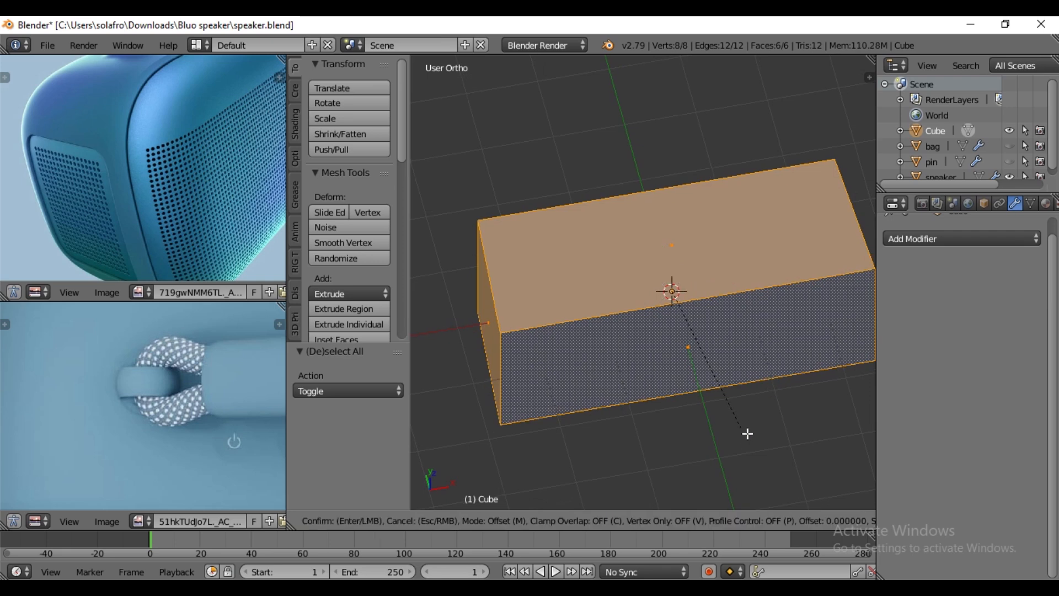
{"action": "type", "text": ".5"}
{"action": "key", "text": "Return"}
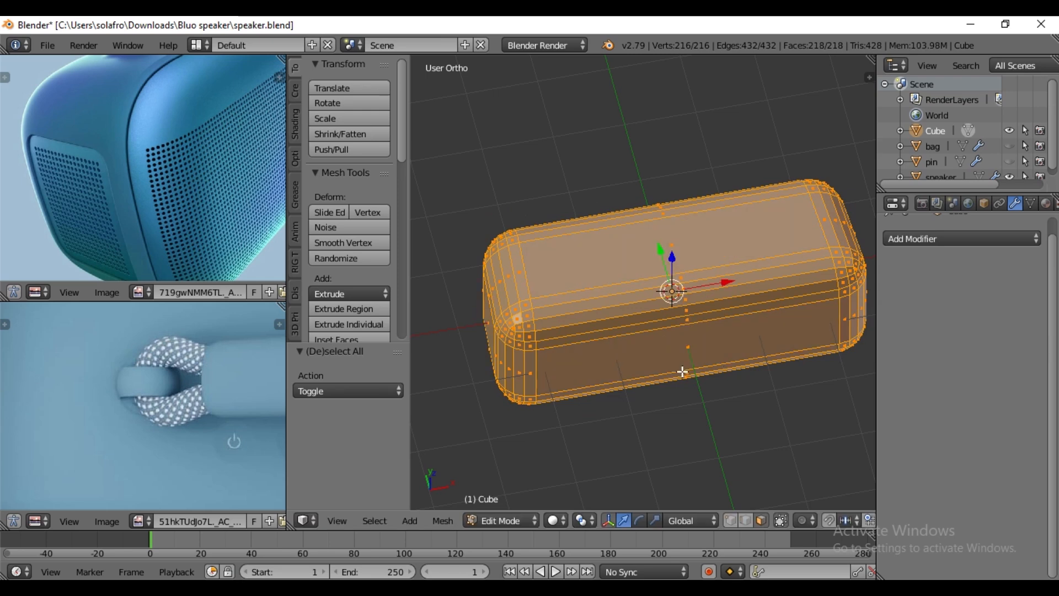
- Scale the whole rounded box uniformly by 0.9 so it fits inside the speaker shell
{"action": "key", "text": "s"}
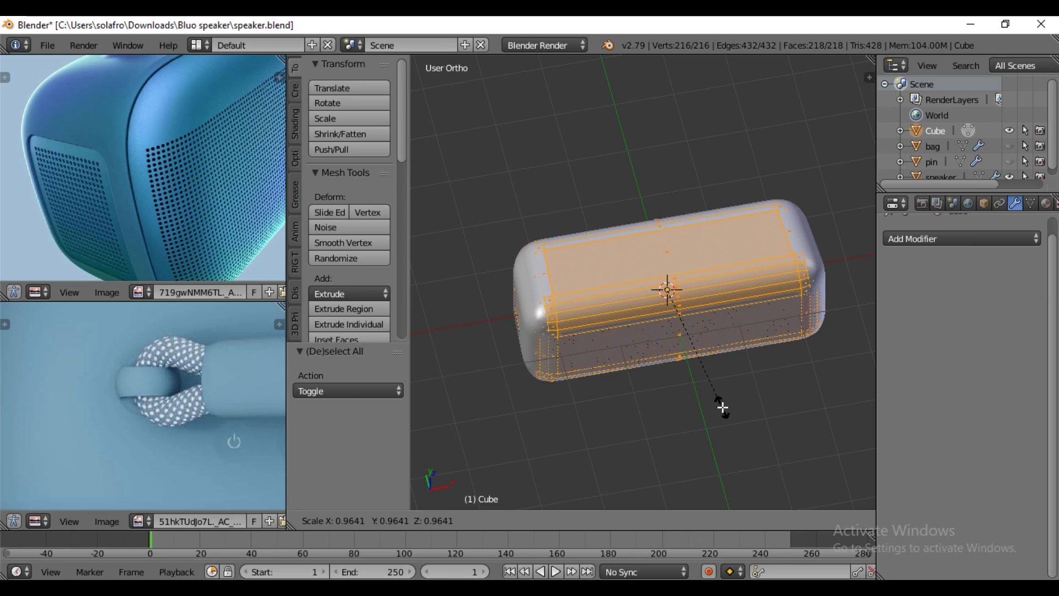
{"action": "type", "text": ".9"}
{"action": "key", "text": "Return"}
- Scale the inner box mesh by about 1.066 along the X axis in wireframe so it fits the speaker shell's length
{"action": "key", "text": "KP_7"}
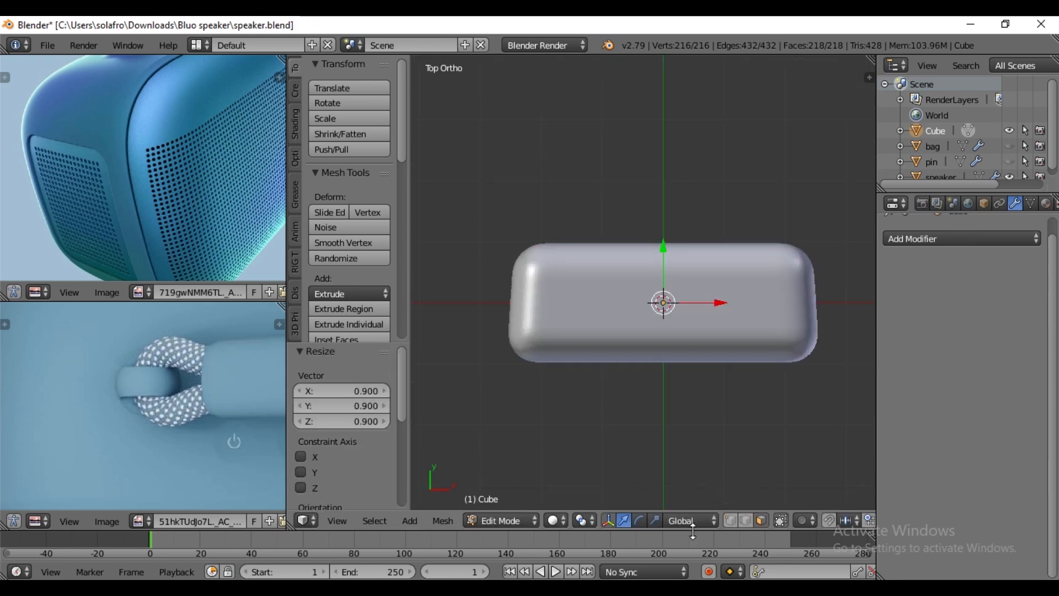
{"action": "left_click", "coordinate": [558, 520]}
{"action": "left_click", "coordinate": [593, 486]}
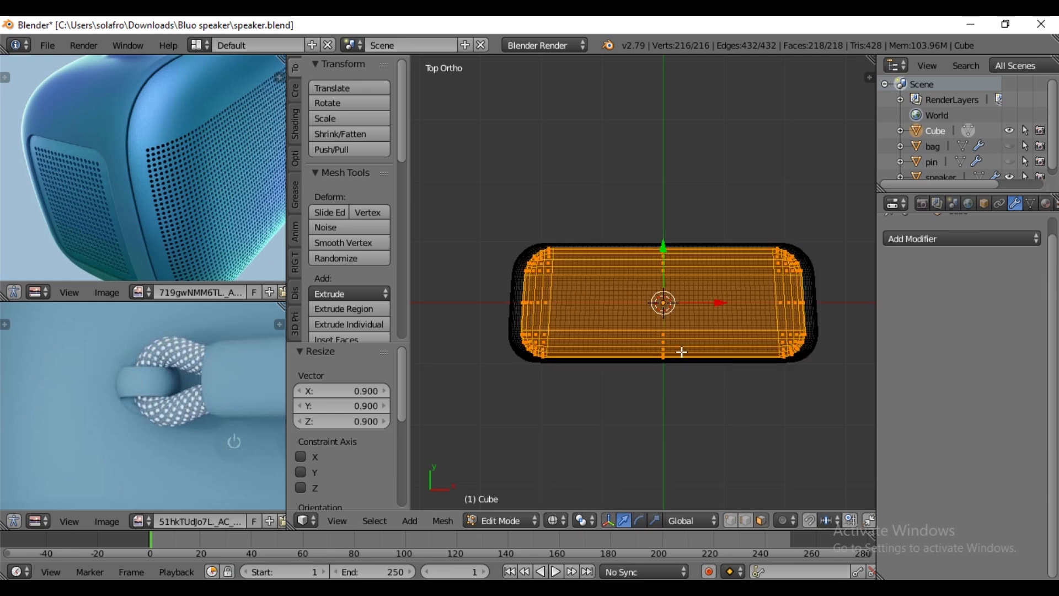
{"action": "scroll", "coordinate": [682, 352], "scroll_direction": "up", "scroll_amount": 2}
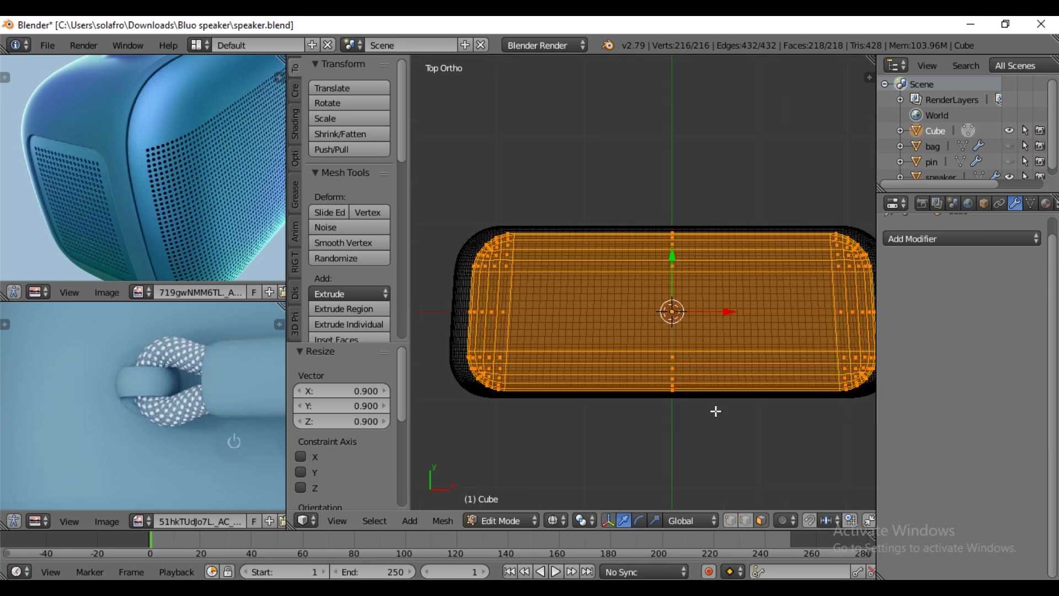
{"action": "key", "text": "s"}
{"action": "key", "text": "x"}
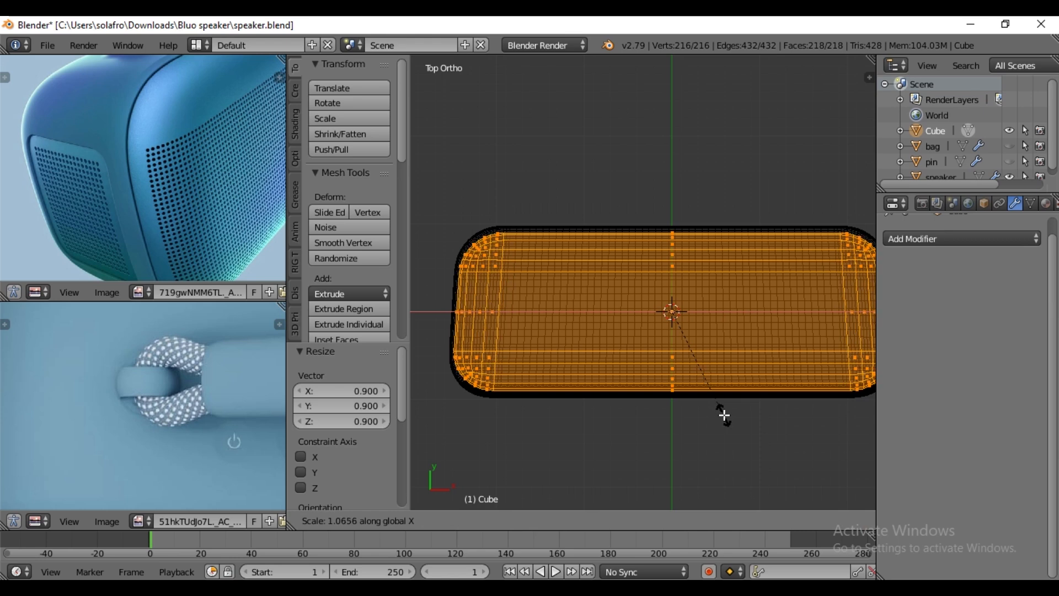
{"action": "left_click", "coordinate": [724, 417]}
- Scale the inner box mesh by about 1.013 along the Y axis to fit the shell's depth
{"action": "key", "text": "s"}
{"action": "key", "text": "y"}
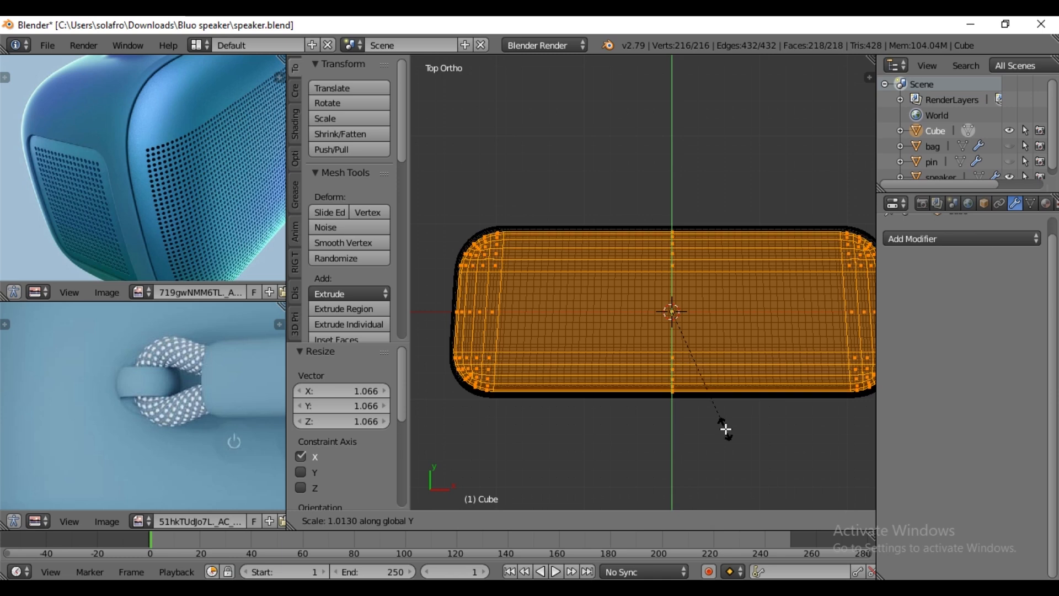
{"action": "left_click", "coordinate": [726, 430]}
- Scale the inner box mesh by about 1.028 along the Z axis to fit the shell's height and return to solid shading
{"action": "middle_click_drag", "start_coordinate": [681, 454], "coordinate": [671, 388]}
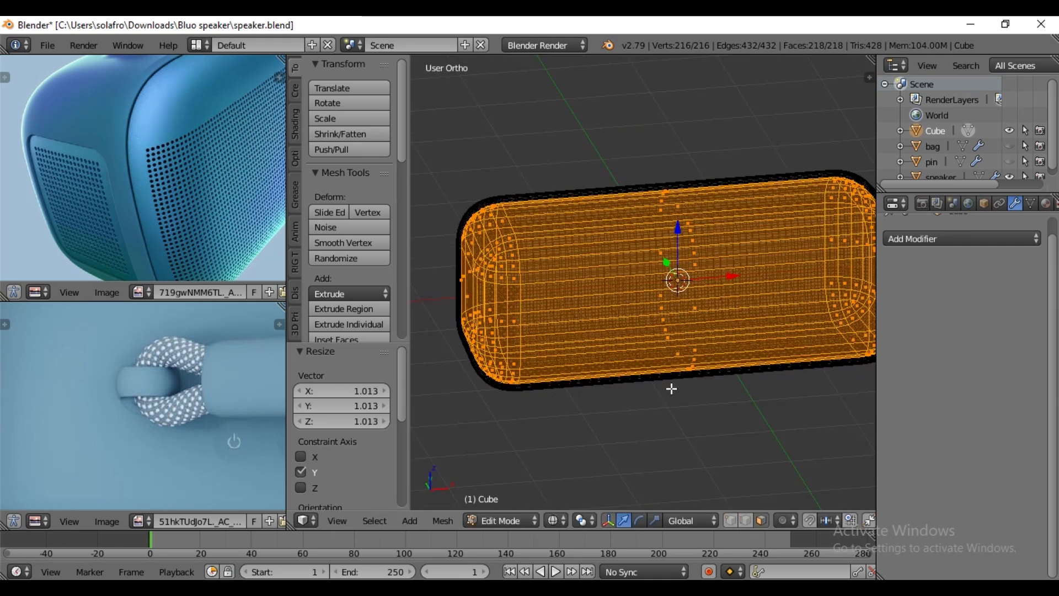
{"action": "key", "text": "KP_1"}
{"action": "scroll", "coordinate": [667, 396], "scroll_direction": "up", "scroll_amount": 1}
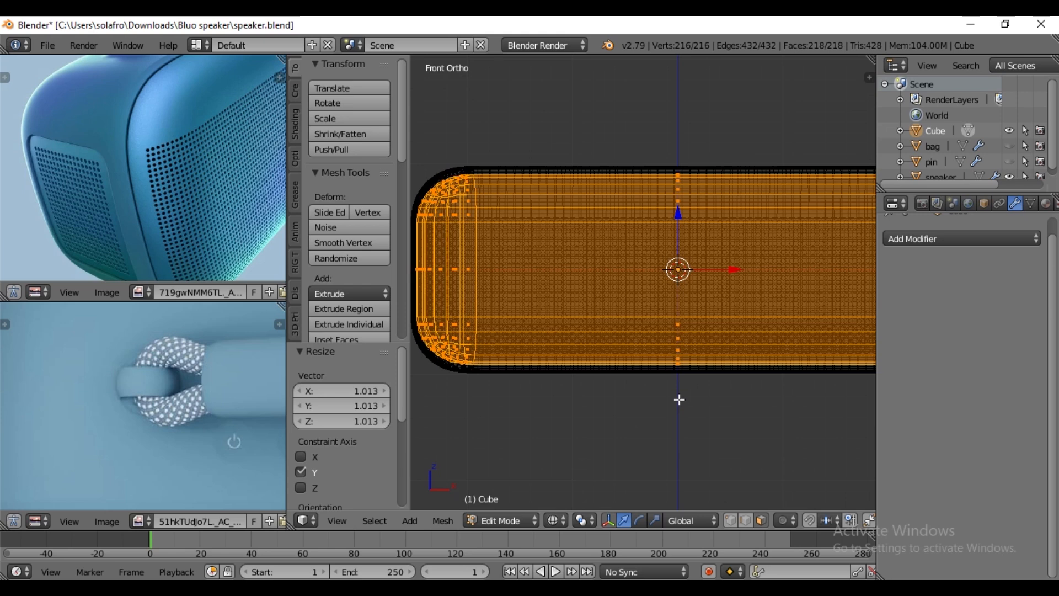
{"action": "left_click", "coordinate": [655, 521]}
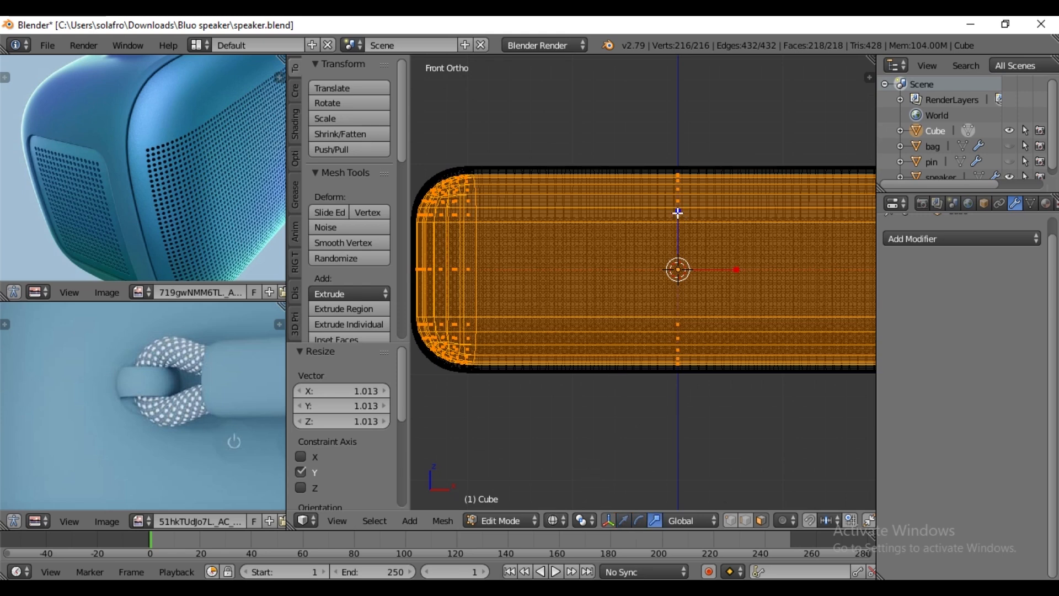
{"action": "left_click_drag", "start_coordinate": [678, 212], "coordinate": [680, 212]}
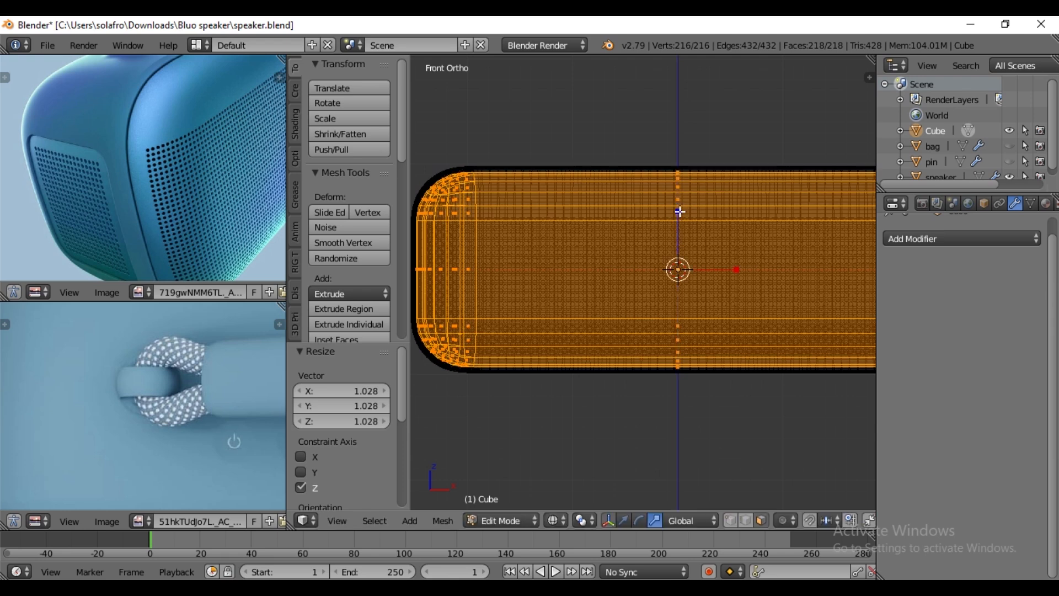
{"action": "left_click", "coordinate": [624, 521]}
{"action": "scroll", "coordinate": [626, 425], "scroll_direction": "down", "scroll_amount": 2}
{"action": "middle_click_drag", "start_coordinate": [634, 398], "coordinate": [672, 362]}
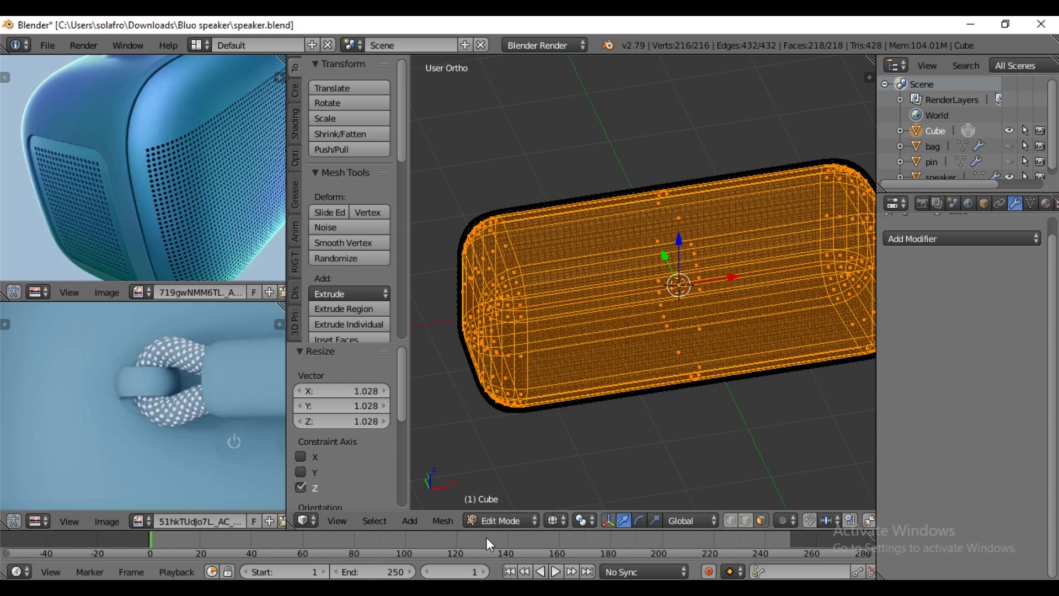
{"action": "left_click", "coordinate": [559, 520]}
{"action": "left_click", "coordinate": [575, 468]}
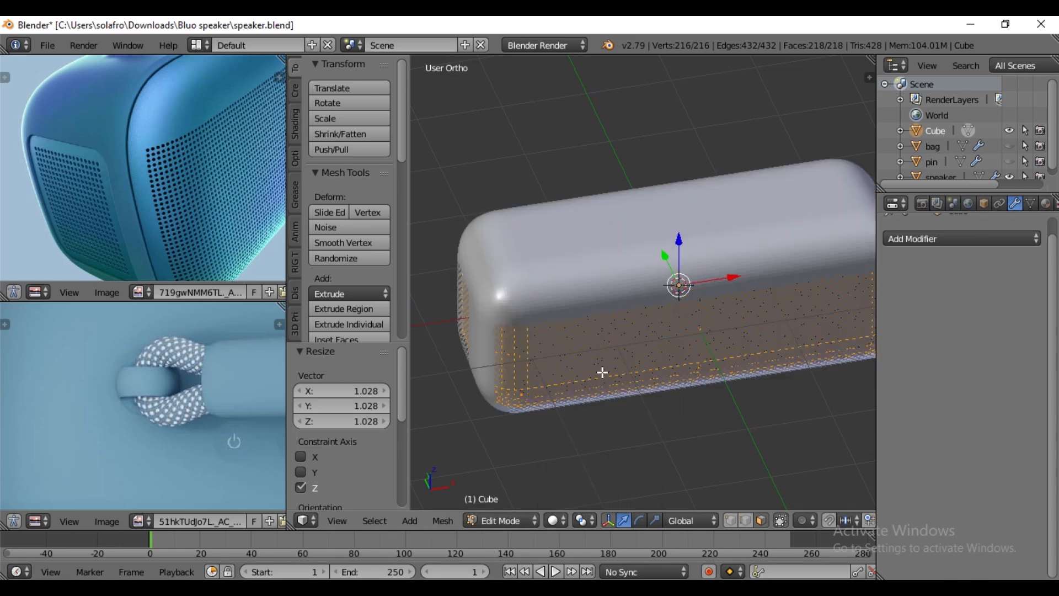
- Rename the Cube object as block, then save the file from Object Mode
{"action": "double_click", "coordinate": [938, 130]}
{"action": "type", "text": "block"}
{"action": "key", "text": "Return"}
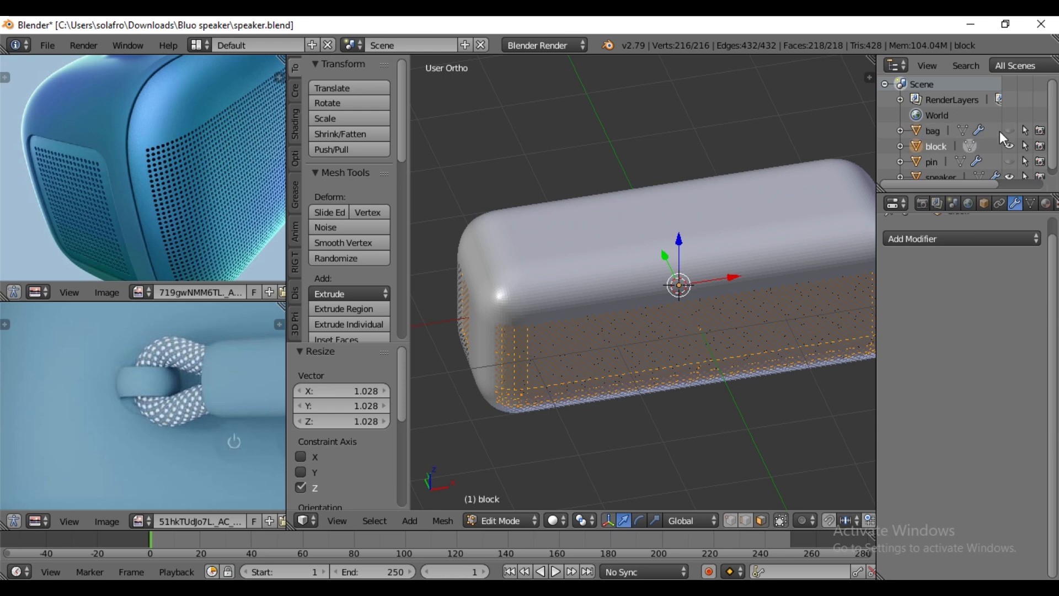
{"action": "middle_click_drag", "start_coordinate": [653, 315], "coordinate": [651, 302]}
{"action": "key", "text": "Tab"}
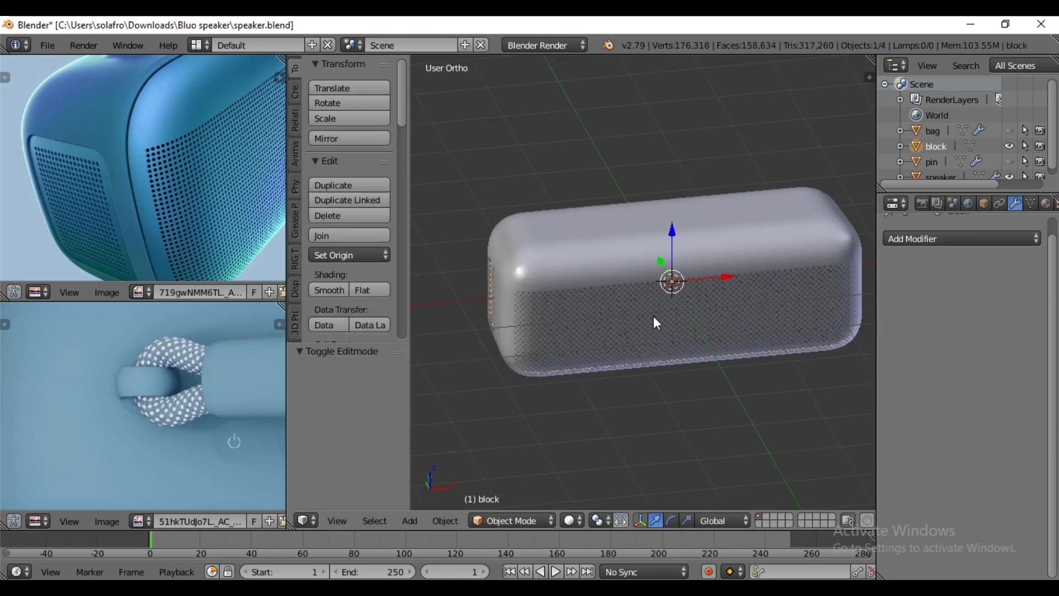
{"action": "scroll", "coordinate": [653, 337], "scroll_direction": "up", "scroll_amount": 2}
{"action": "scroll", "coordinate": [662, 329], "scroll_direction": "down", "scroll_amount": 1}
{"action": "middle_click_drag", "start_coordinate": [660, 319], "coordinate": [698, 333]}
{"action": "key", "text": "ctrl+s"}
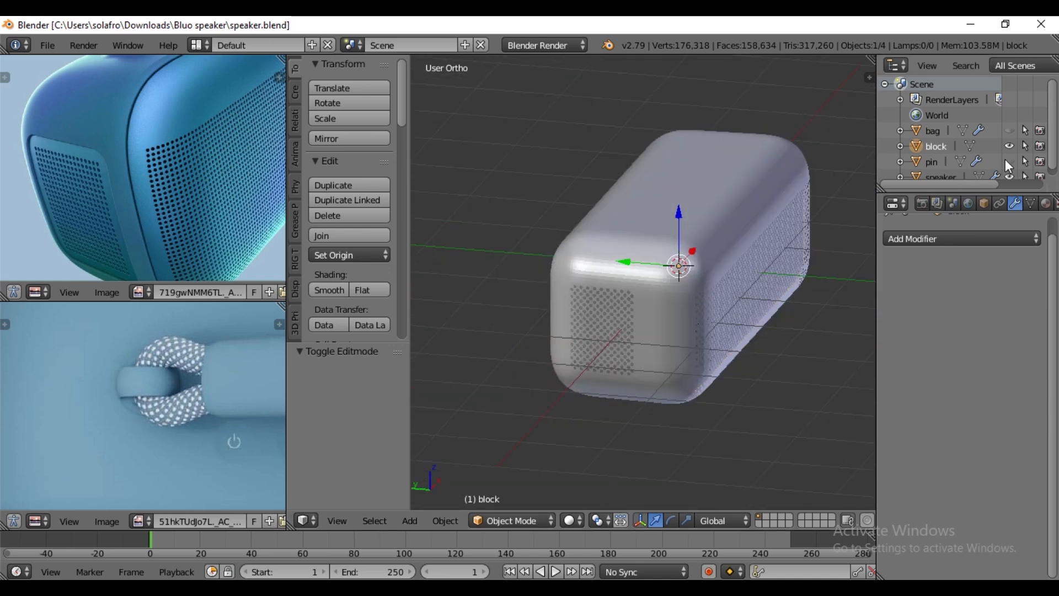
- Unhide the bag object and select it
{"action": "left_click", "coordinate": [1011, 131]}
{"action": "left_click", "coordinate": [1010, 146]}
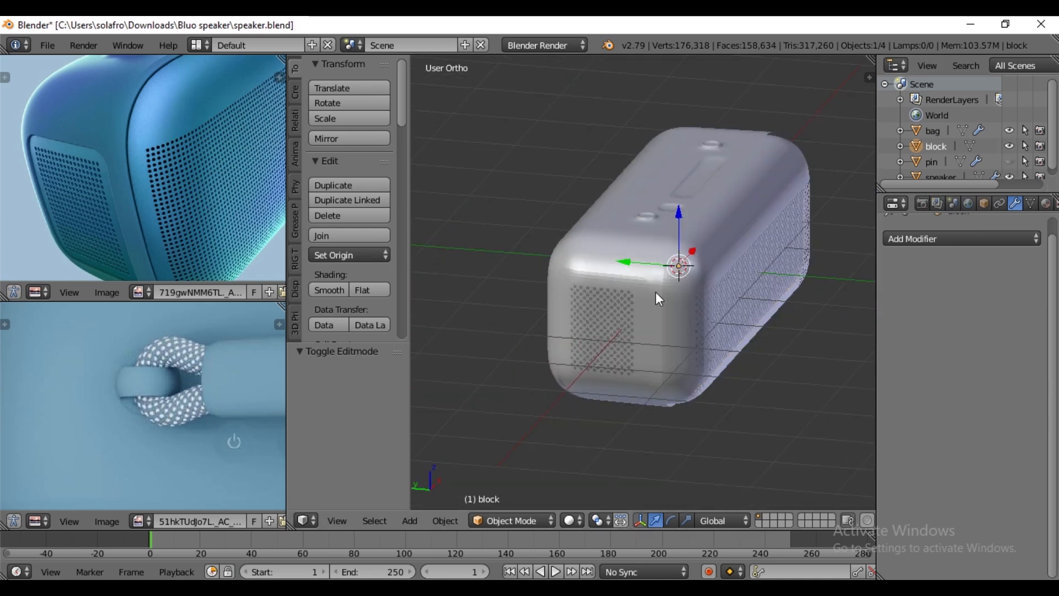
{"action": "middle_click_drag", "start_coordinate": [656, 292], "coordinate": [625, 277]}
{"action": "right_click", "coordinate": [627, 253]}
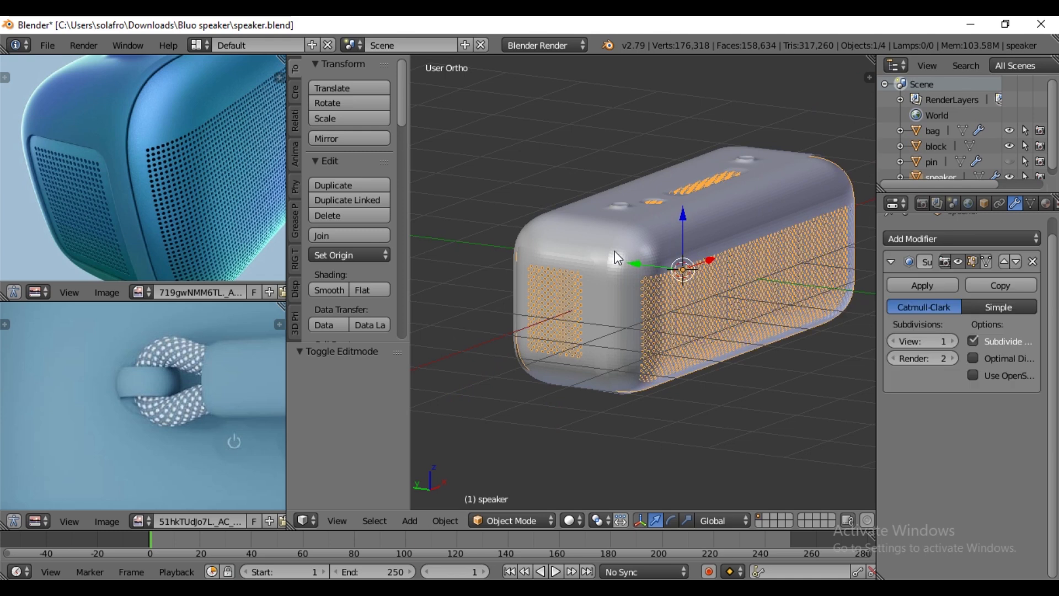
{"action": "right_click", "coordinate": [614, 251]}
- Add a Solidify modifier to the bag and set its Subdivision Surface level to 2
{"action": "left_click", "coordinate": [979, 240]}
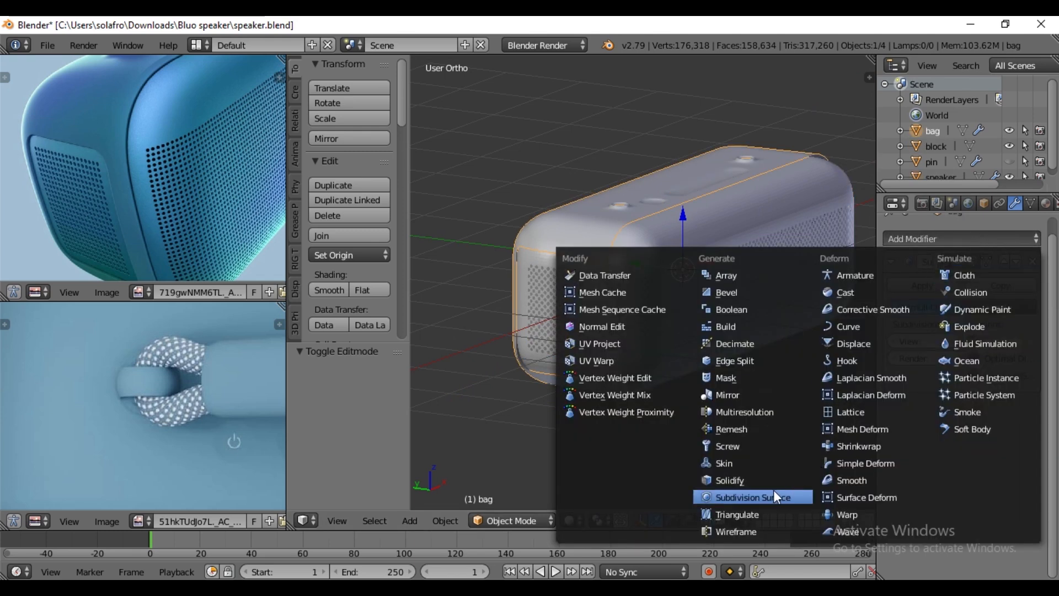
{"action": "left_click", "coordinate": [742, 481]}
{"action": "scroll", "coordinate": [657, 333], "scroll_direction": "up", "scroll_amount": 5}
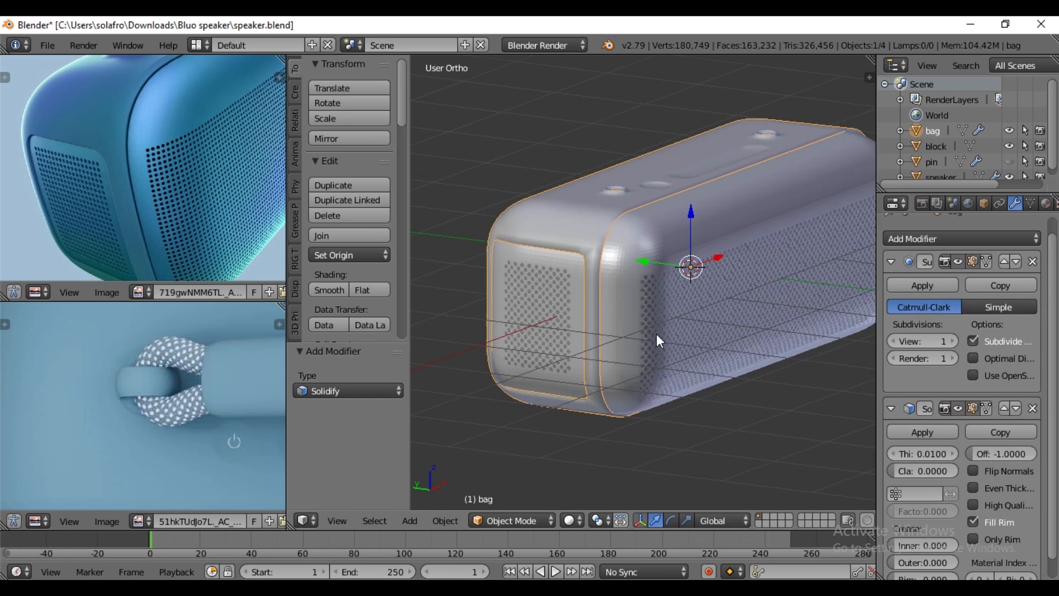
{"action": "middle_click_drag", "start_coordinate": [657, 334], "coordinate": [676, 318]}
{"action": "key", "text": "ctrl+2"}
- Set the bag's Solidify thickness to 0.025, checking its edge with the speaker object hidden and shown again
{"action": "left_click", "coordinate": [1010, 173]}
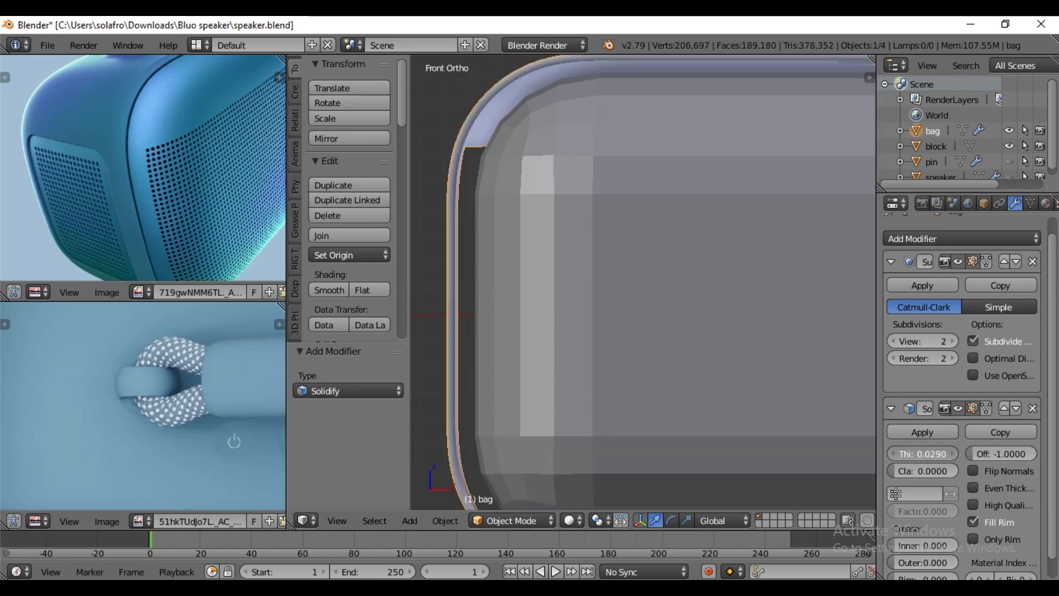
{"action": "left_click", "coordinate": [942, 451]}
{"action": "left_click_drag", "start_coordinate": [918, 453], "coordinate": [914, 453]}
{"action": "key", "text": "BackSpace"}
{"action": "key", "text": "Return"}
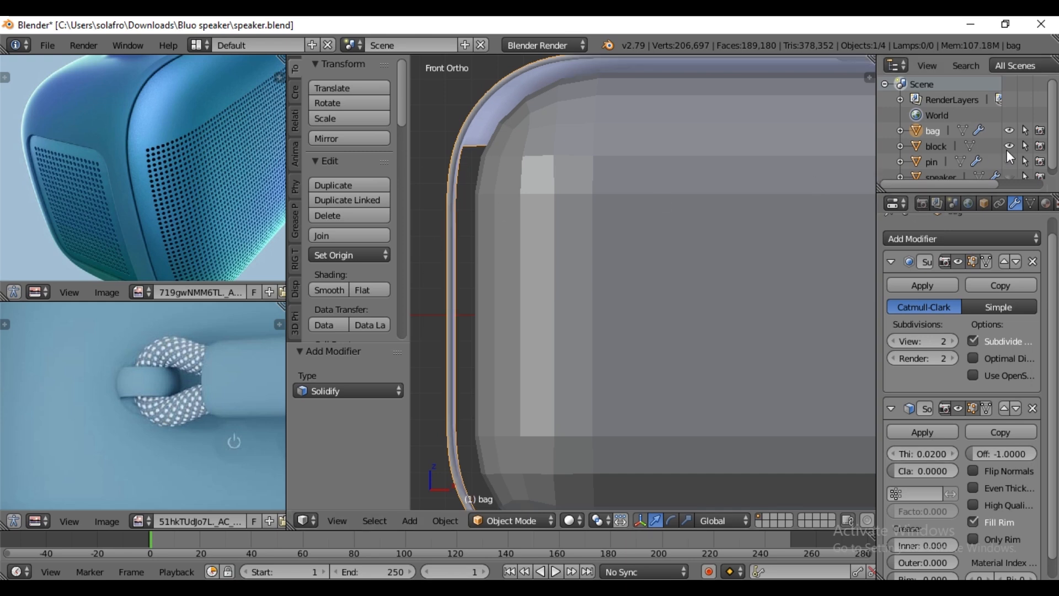
{"action": "left_click", "coordinate": [1010, 176]}
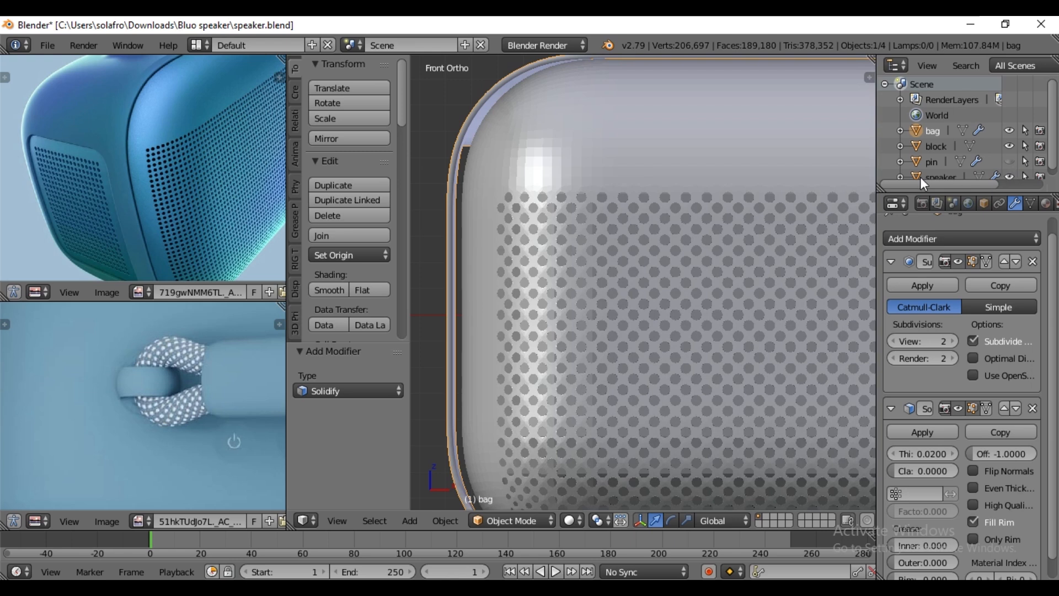
{"action": "key", "text": "Tab"}
{"action": "scroll", "coordinate": [552, 231], "scroll_direction": "up", "scroll_amount": 1}
{"action": "middle_click_drag", "start_coordinate": [459, 256], "coordinate": [555, 288]}
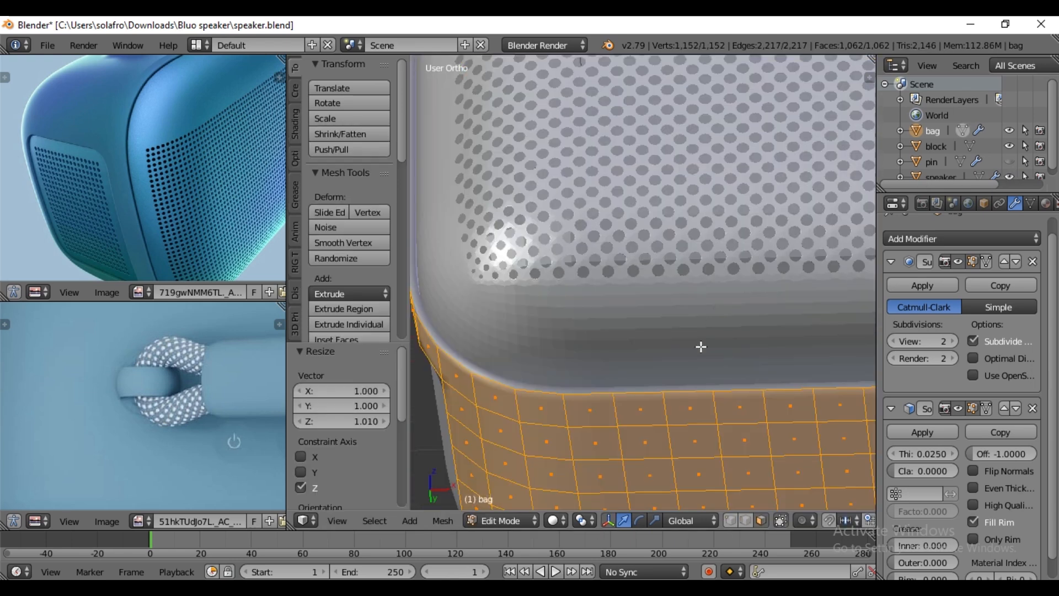
{"action": "key", "text": "Tab"}
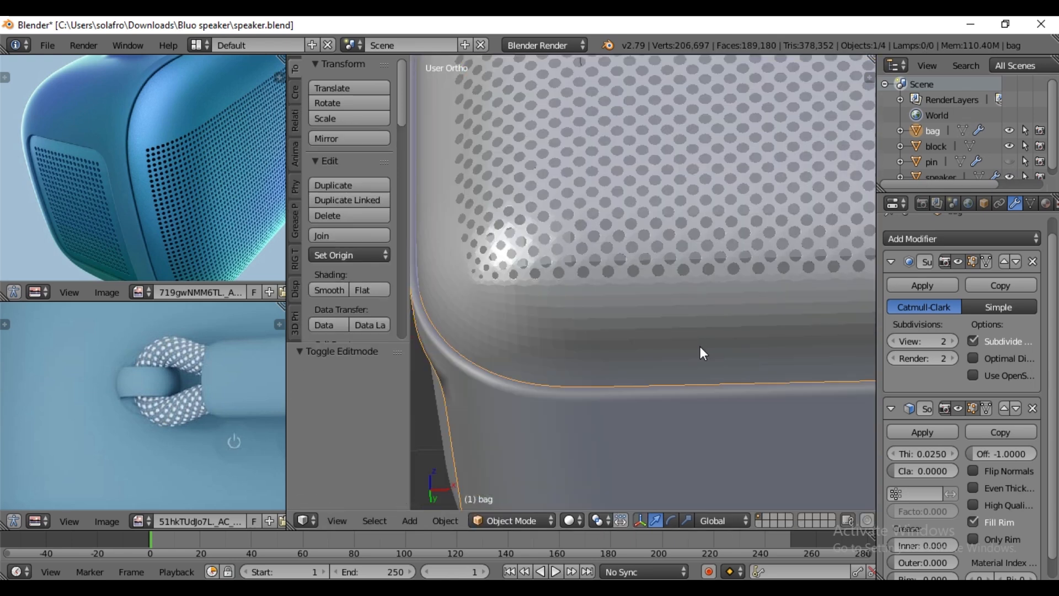
- Examine the bag, grilles and handle pins of the assembled speaker from several angles
{"action": "scroll", "coordinate": [715, 362], "scroll_direction": "down", "scroll_amount": 4}
{"action": "middle_click_drag", "start_coordinate": [719, 290], "coordinate": [710, 373]}
{"action": "scroll", "coordinate": [665, 165], "scroll_direction": "up", "scroll_amount": 5}
{"action": "scroll", "coordinate": [670, 166], "scroll_direction": "down", "scroll_amount": 3}
{"action": "middle_click_drag", "start_coordinate": [677, 168], "coordinate": [673, 200]}
{"action": "scroll", "coordinate": [668, 207], "scroll_direction": "down", "scroll_amount": 2}
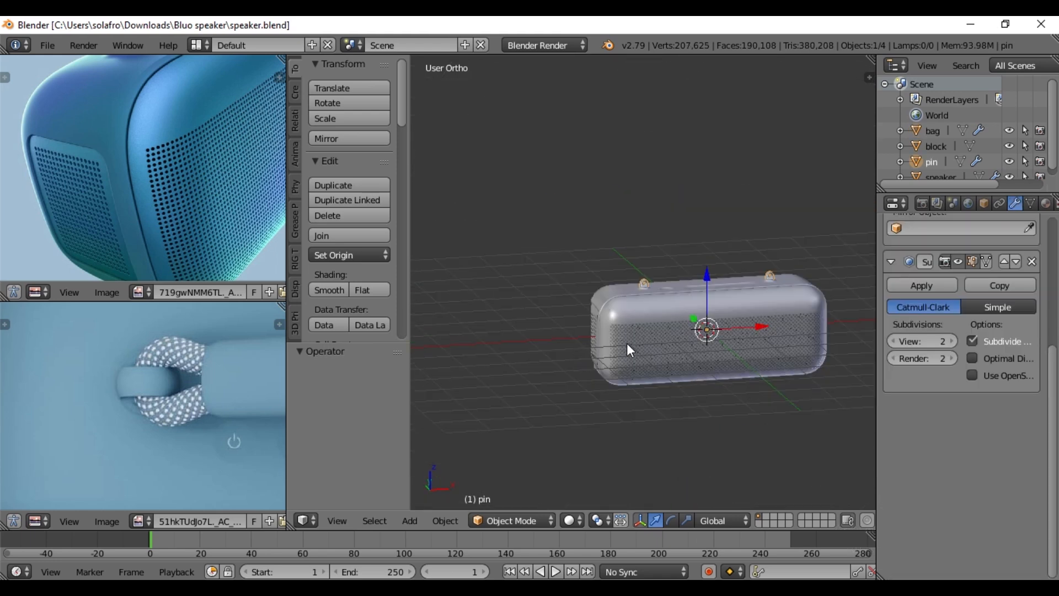
{"action": "middle_click_drag", "start_coordinate": [647, 378], "coordinate": [682, 355]}
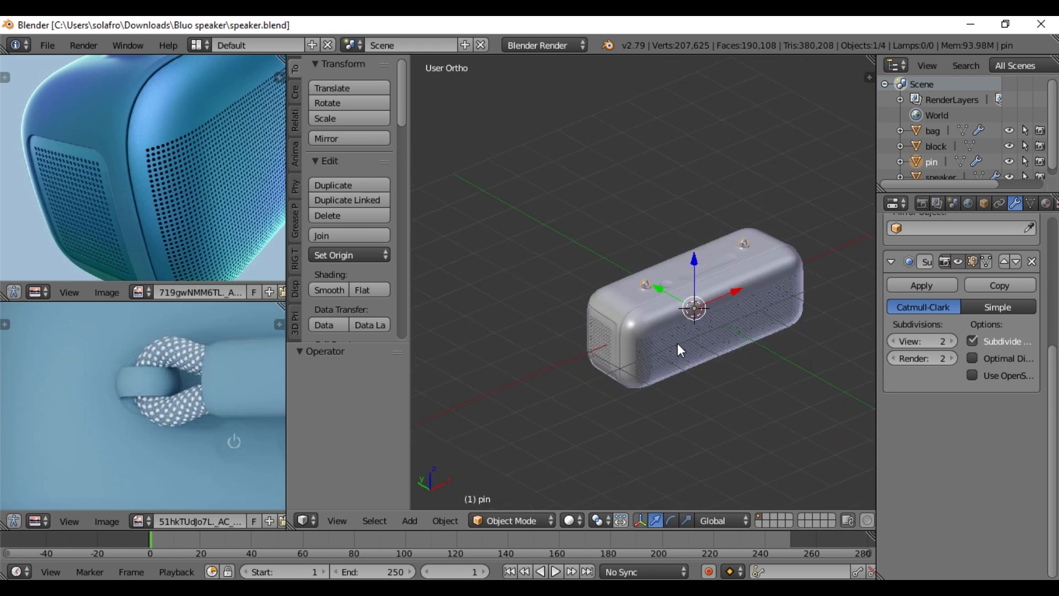
{"action": "scroll", "coordinate": [679, 344], "scroll_direction": "up", "scroll_amount": 5}
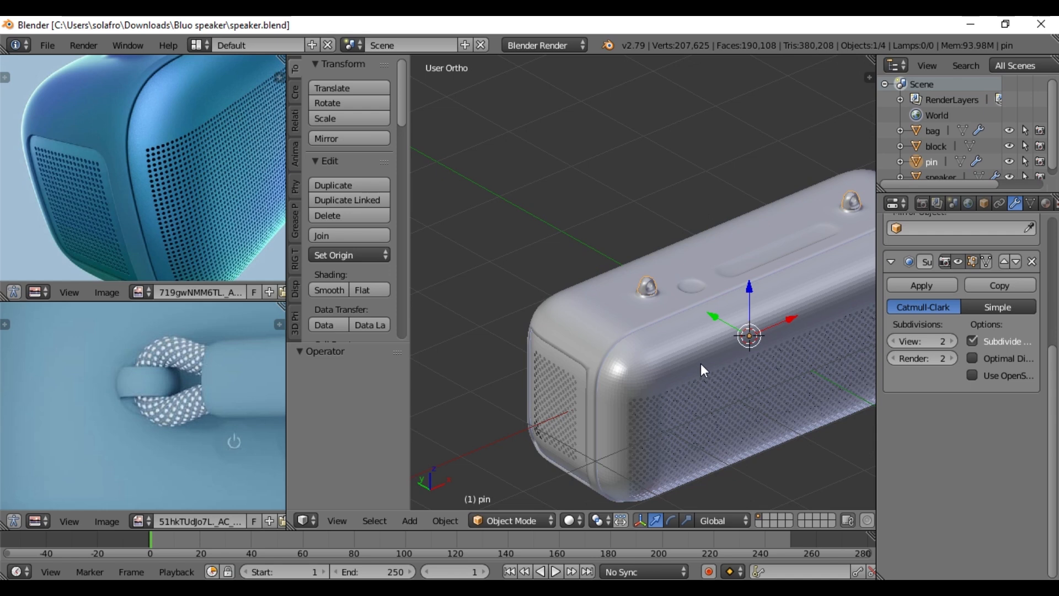
{"action": "scroll", "coordinate": [982, 159], "scroll_direction": "down", "scroll_amount": 1}
- Hide the speaker and block objects and bring up the bag's button recesses in top view
{"action": "left_click", "coordinate": [1013, 171]}
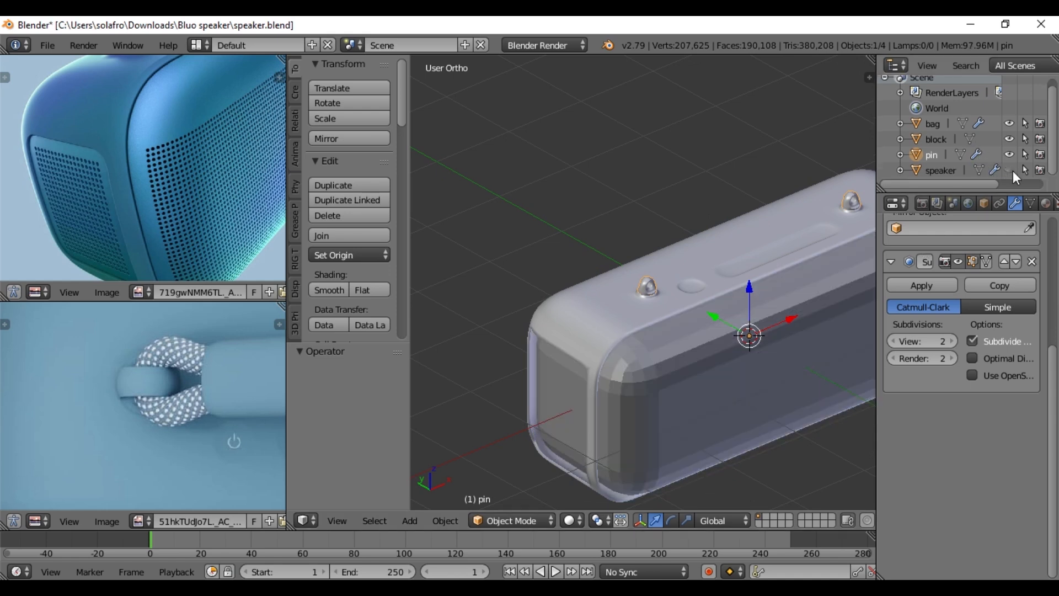
{"action": "left_click", "coordinate": [1010, 140]}
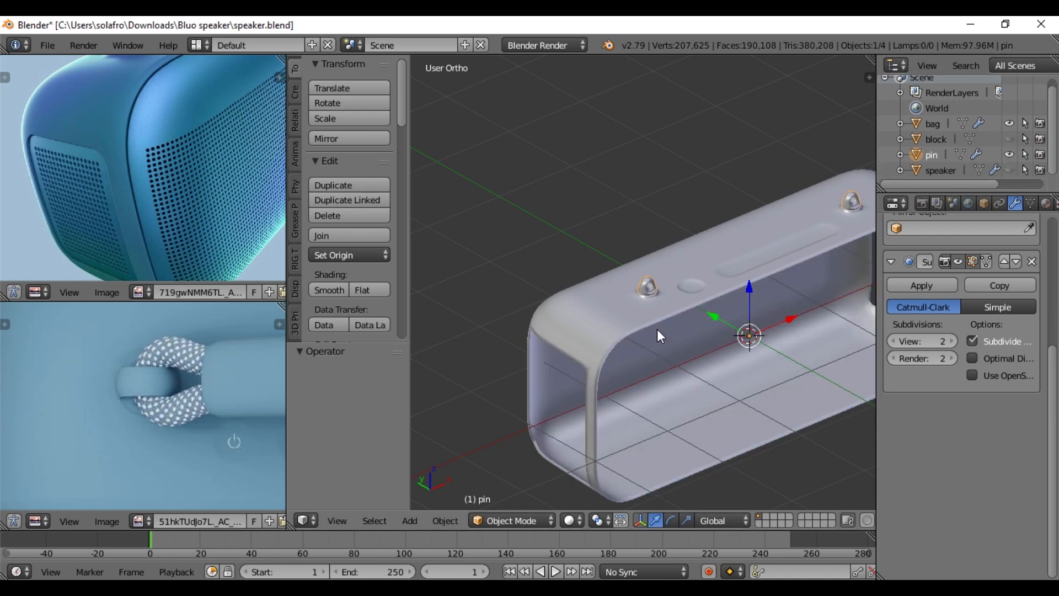
{"action": "key", "text": "KP_7"}
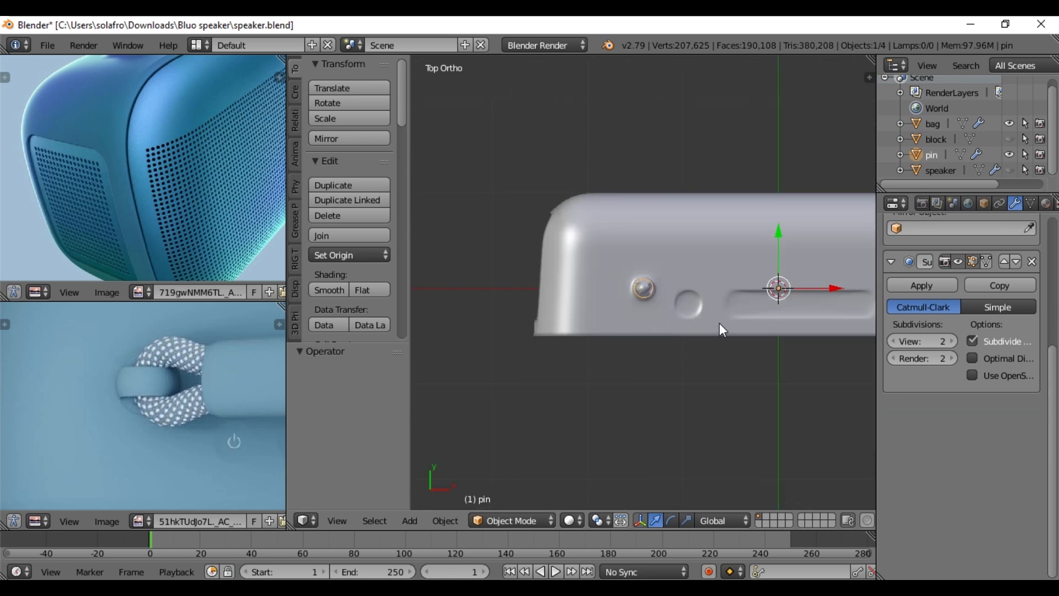
{"action": "middle_click_drag", "start_coordinate": [737, 295], "coordinate": [662, 257], "text": "shift"}
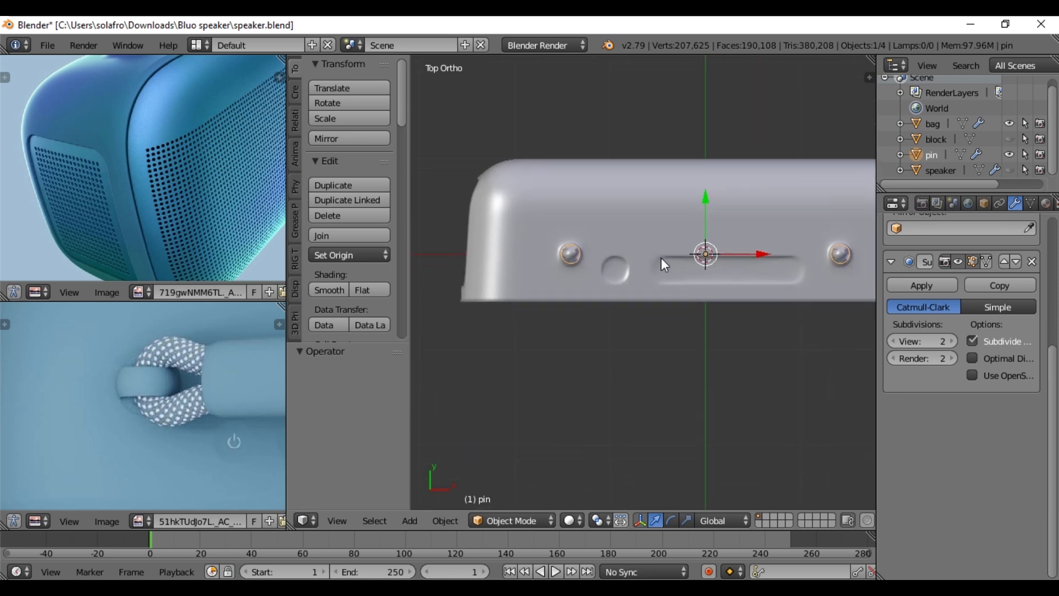
{"action": "scroll", "coordinate": [687, 316], "scroll_direction": "up", "scroll_amount": 3}
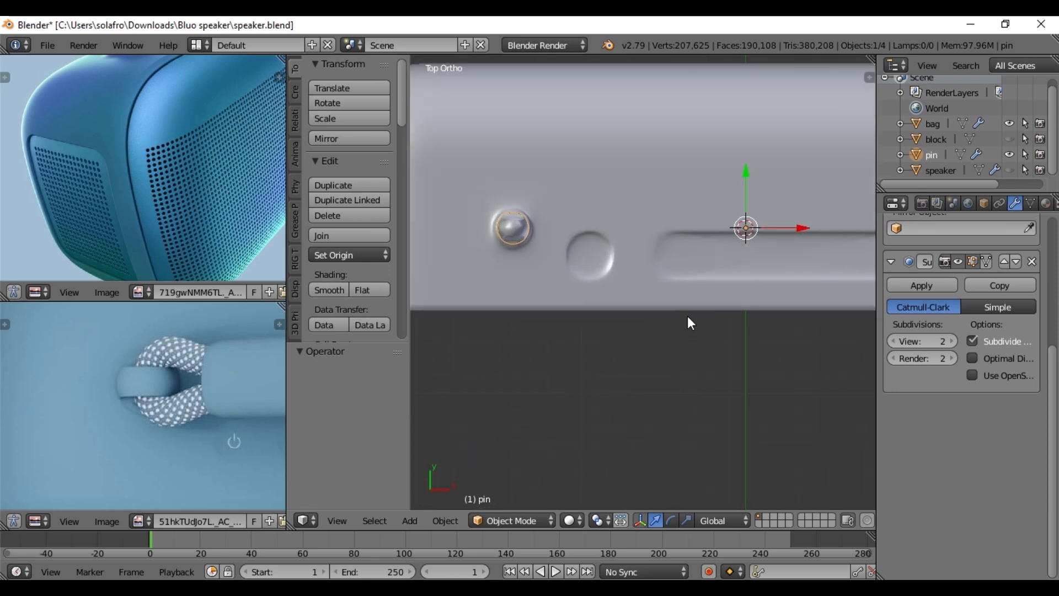
- Scale the bag's round and long button recesses, including their surrounding walls, by 0.9 using Individual Origins as the pivot
{"action": "right_click", "coordinate": [624, 269]}
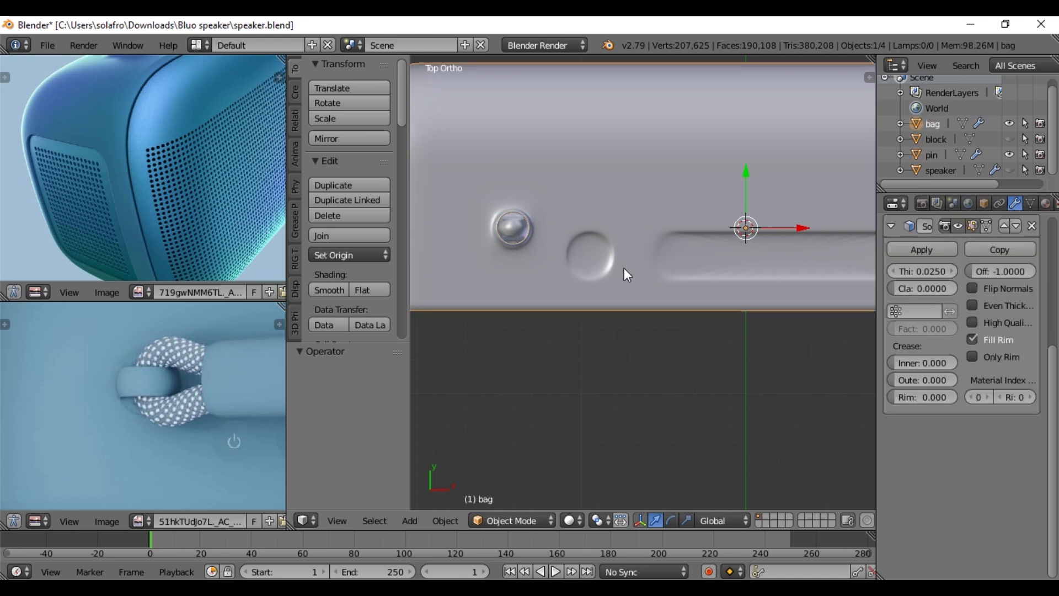
{"action": "key", "text": "Tab"}
{"action": "scroll", "coordinate": [583, 272], "scroll_direction": "up", "scroll_amount": 1}
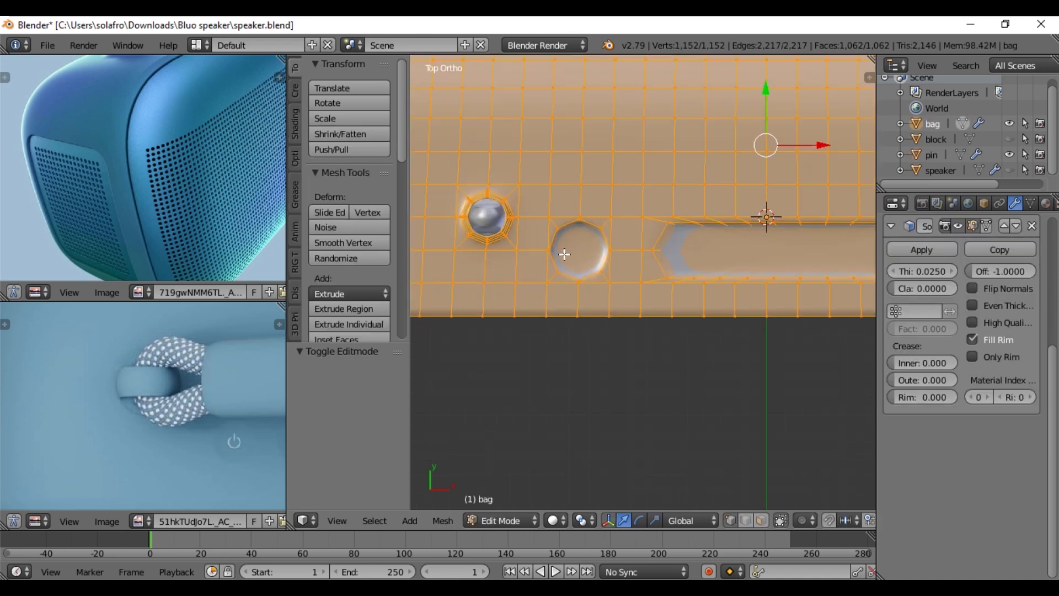
{"action": "right_click", "coordinate": [567, 235]}
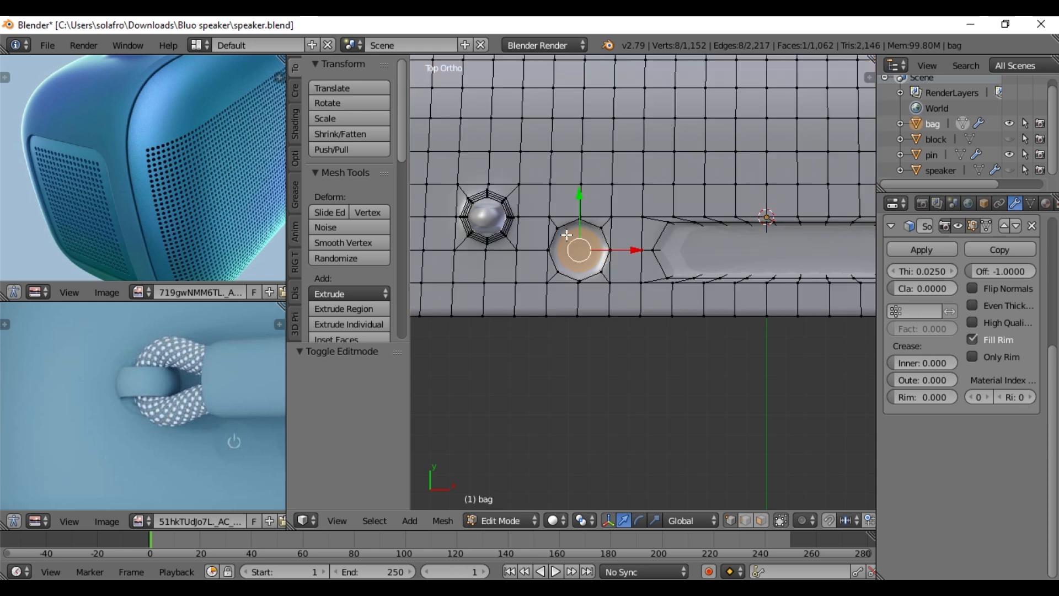
{"action": "right_click", "coordinate": [670, 240], "text": "shift"}
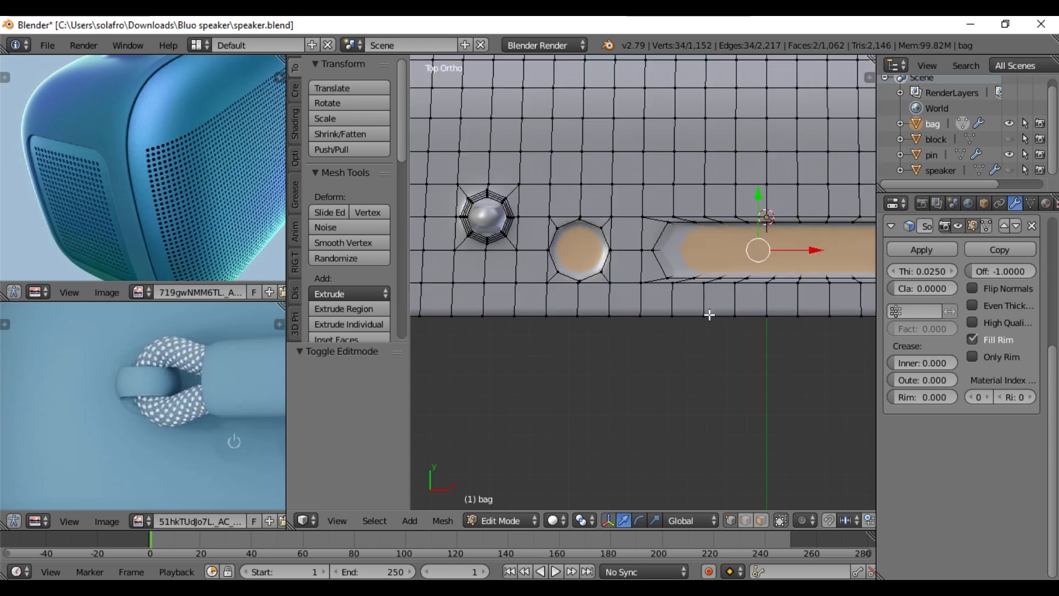
{"action": "key", "text": "ctrl+KP_Add"}
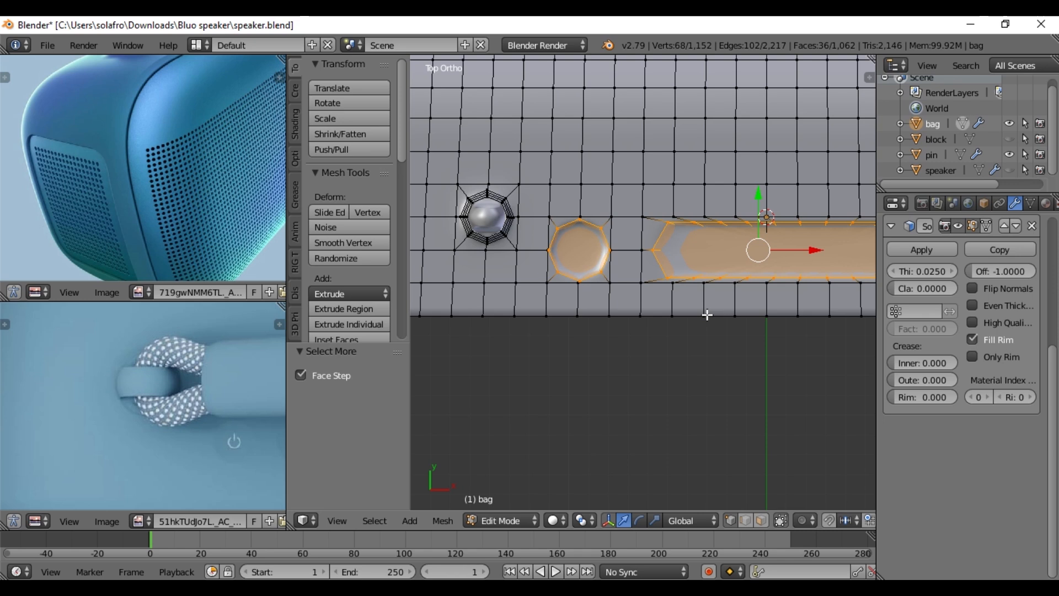
{"action": "left_click", "coordinate": [584, 521]}
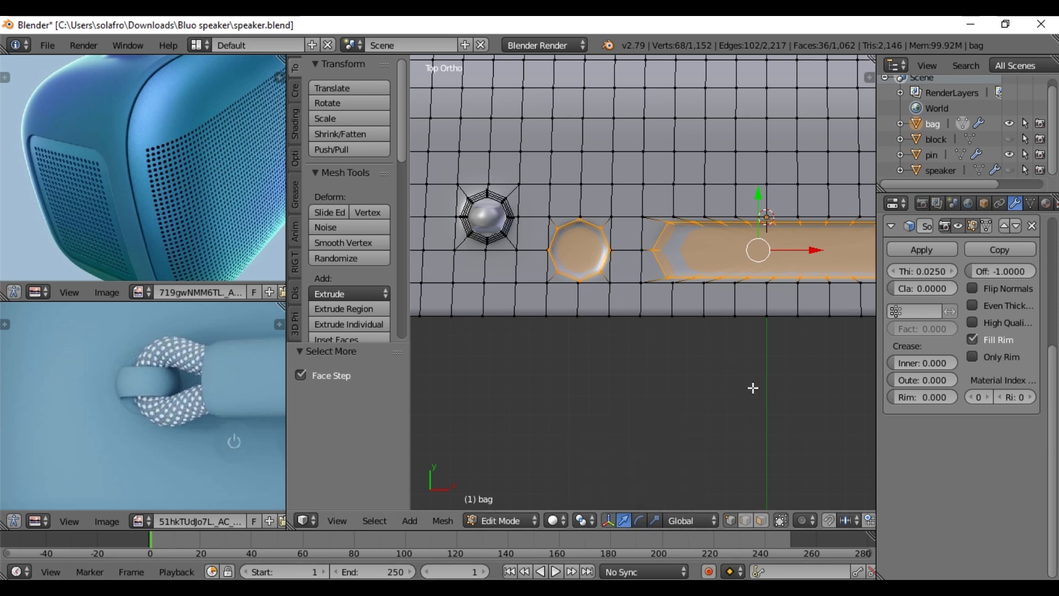
{"action": "key", "text": "s"}
{"action": "right_click", "coordinate": [755, 340]}
{"action": "left_click", "coordinate": [580, 520]}
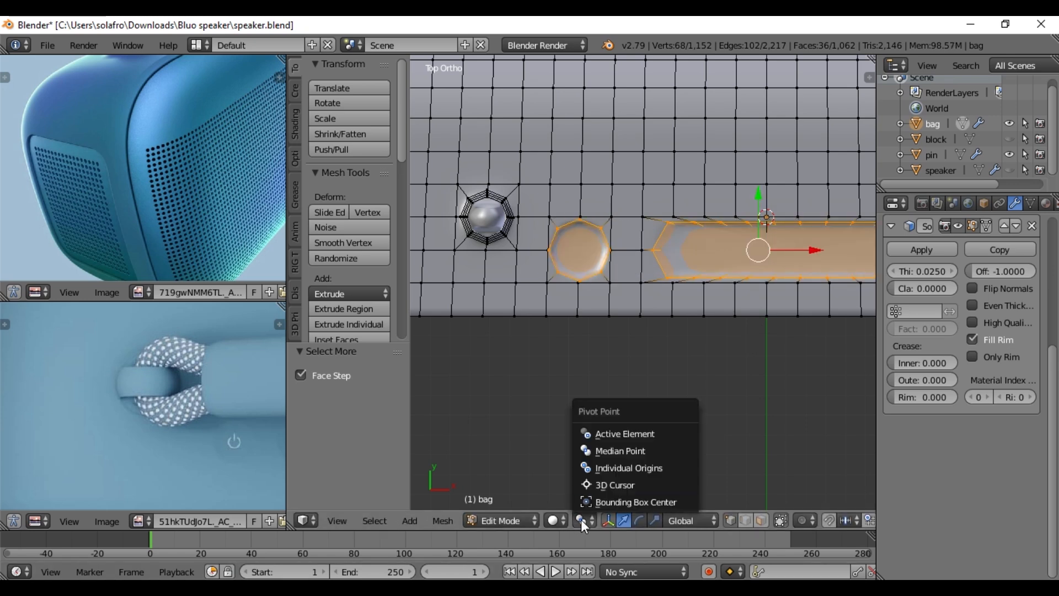
{"action": "left_click", "coordinate": [622, 468]}
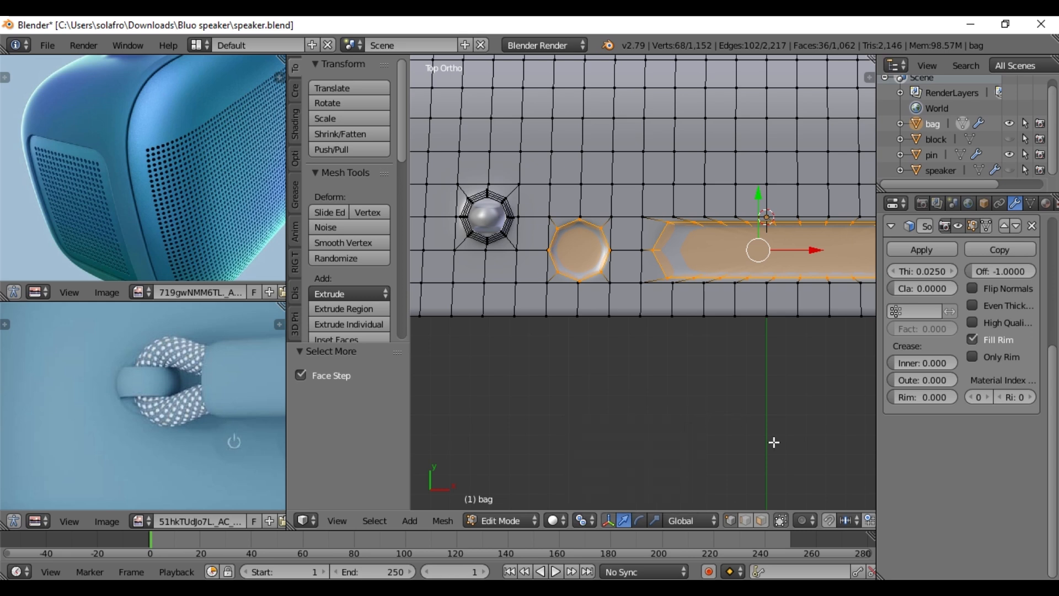
{"action": "type", "text": "s.9"}
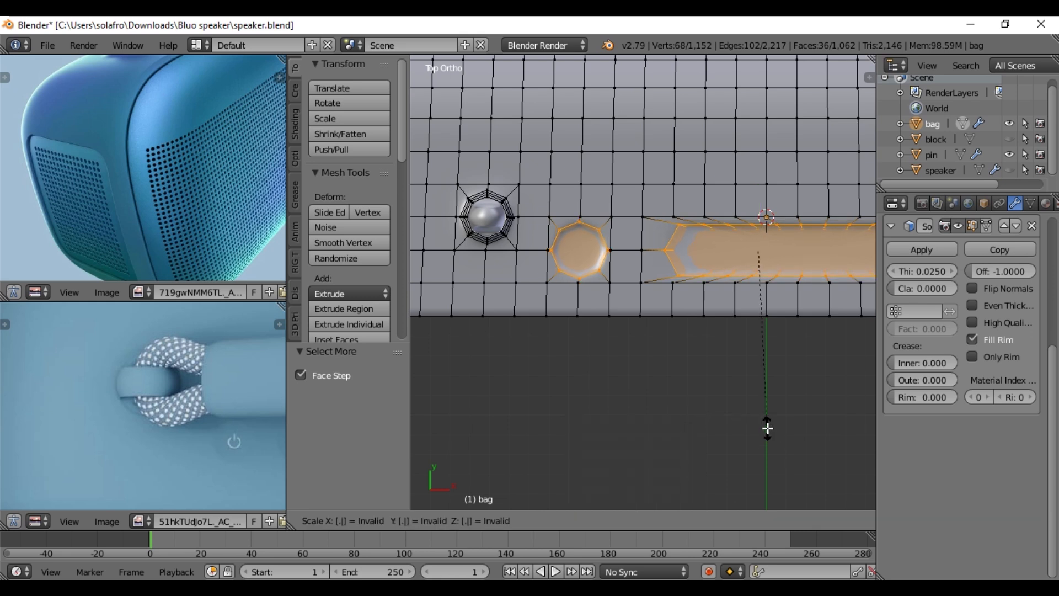
{"action": "key", "text": "Return"}
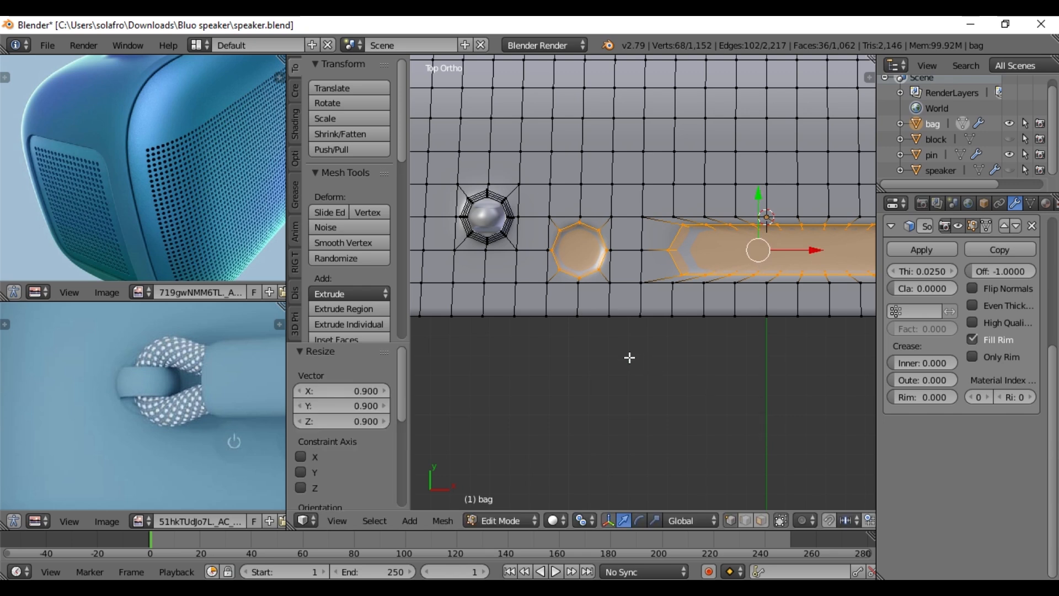
- Deselect the round recess and stretch only the long button recess along the X axis by about 1.15
{"action": "key", "text": "c"}
{"action": "middle_click", "coordinate": [581, 253]}
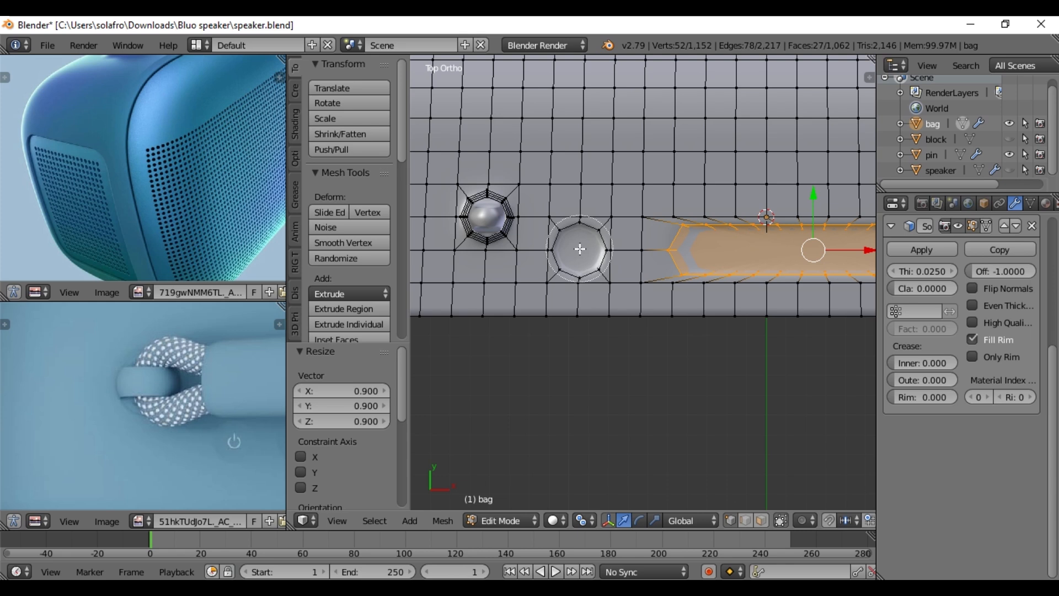
{"action": "key", "text": "Escape"}
{"action": "key", "text": "s"}
{"action": "key", "text": "x"}
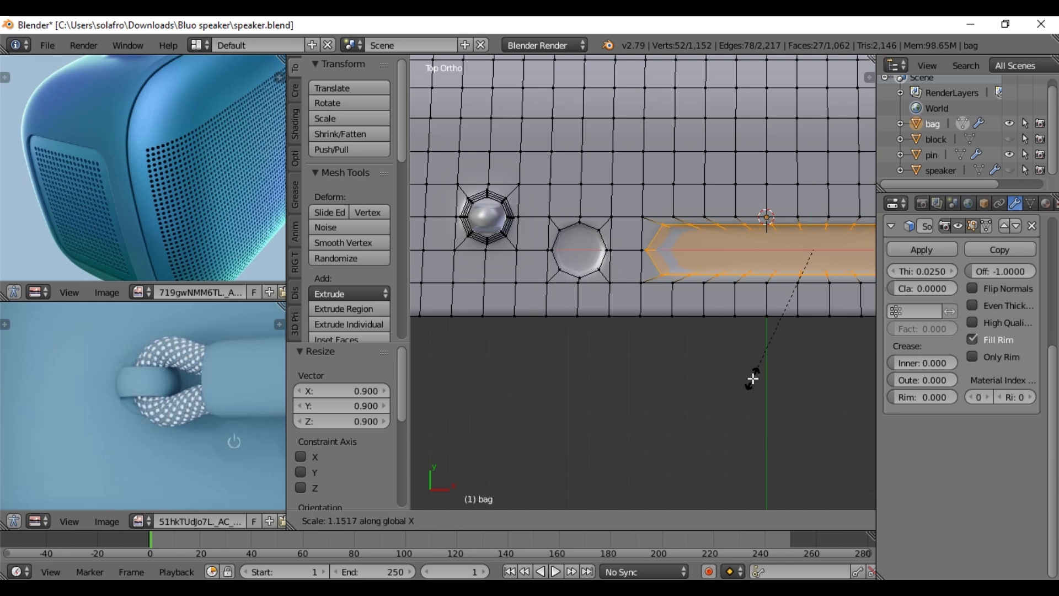
{"action": "left_click", "coordinate": [752, 379]}
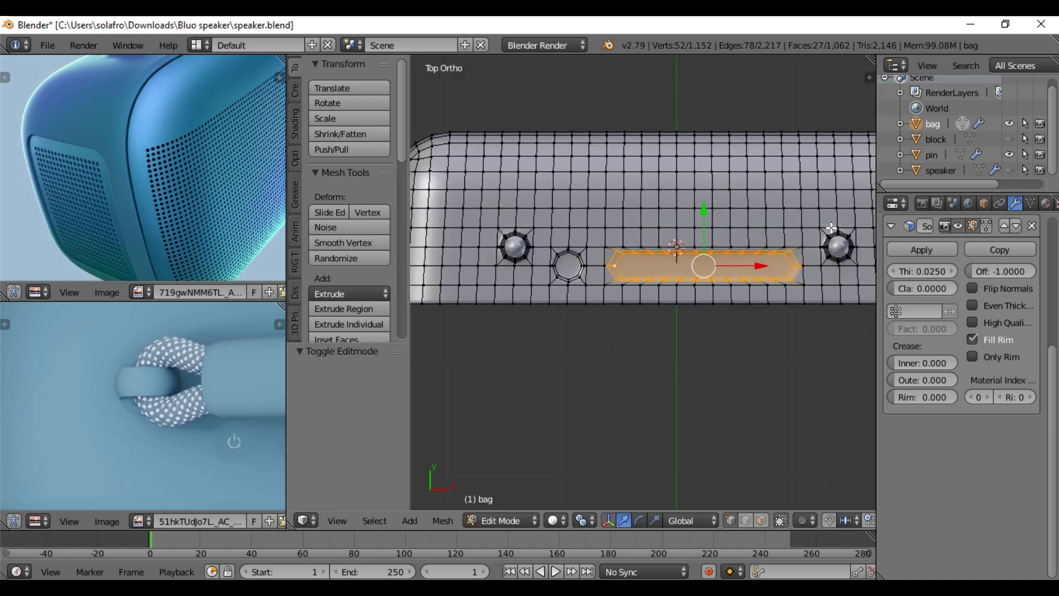
- Select the square edge loops around both pin holes in the bag and round them with LoopTools Circle
{"action": "right_click", "coordinate": [832, 228], "text": "alt"}
{"action": "right_click", "coordinate": [861, 258], "text": "alt+shift"}
{"action": "right_click", "coordinate": [830, 274], "text": "alt+shift"}
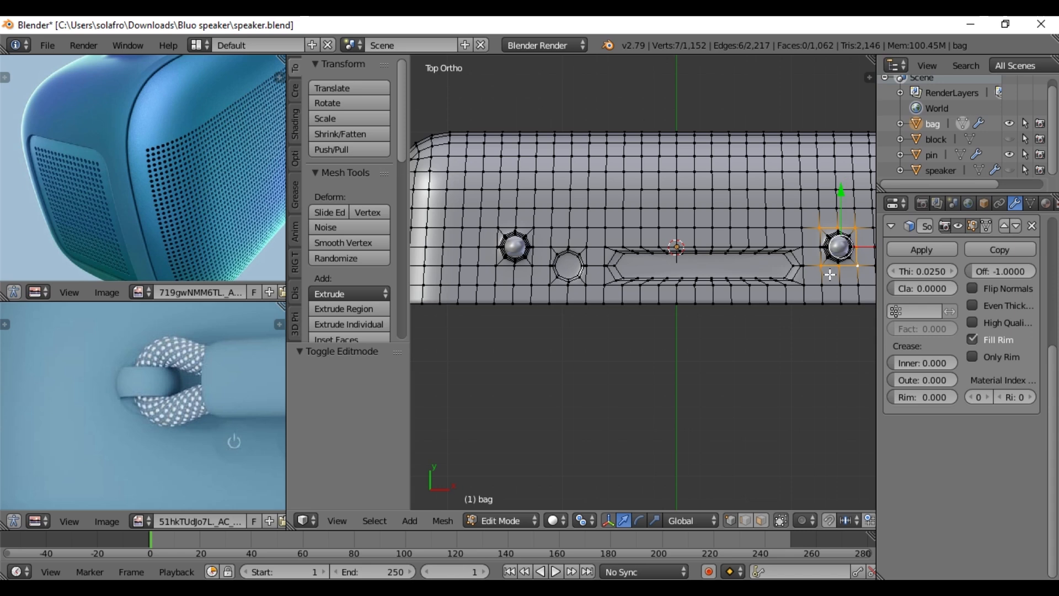
{"action": "right_click", "coordinate": [497, 248], "text": "alt+shift"}
{"action": "right_click", "coordinate": [531, 240], "text": "alt+shift"}
{"action": "right_click", "coordinate": [516, 266], "text": "alt+shift"}
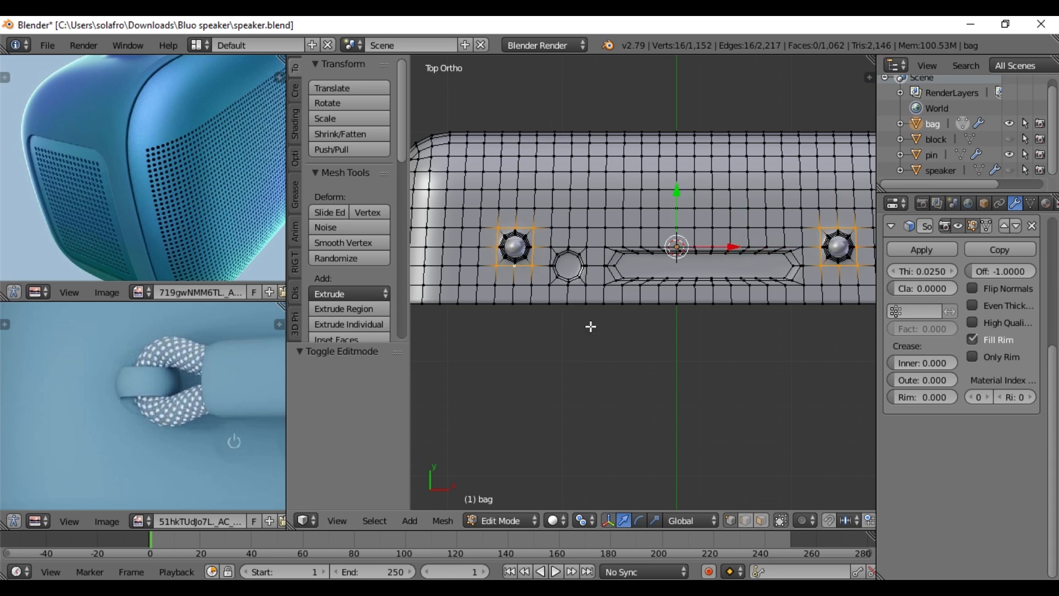
{"action": "key", "text": "w"}
{"action": "mouse_move", "coordinate": [553, 183]}
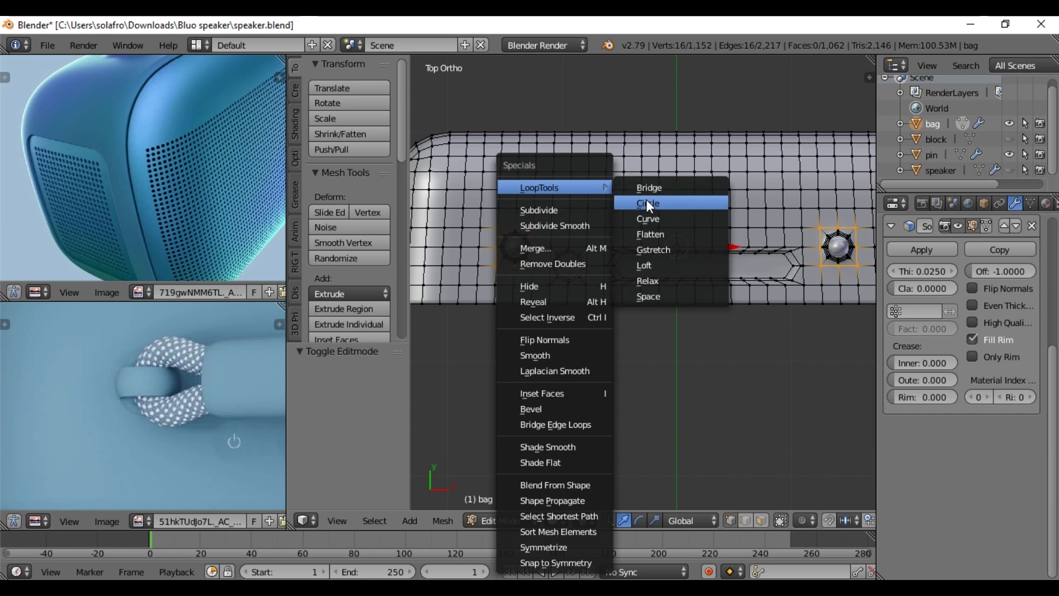
{"action": "left_click", "coordinate": [646, 202]}
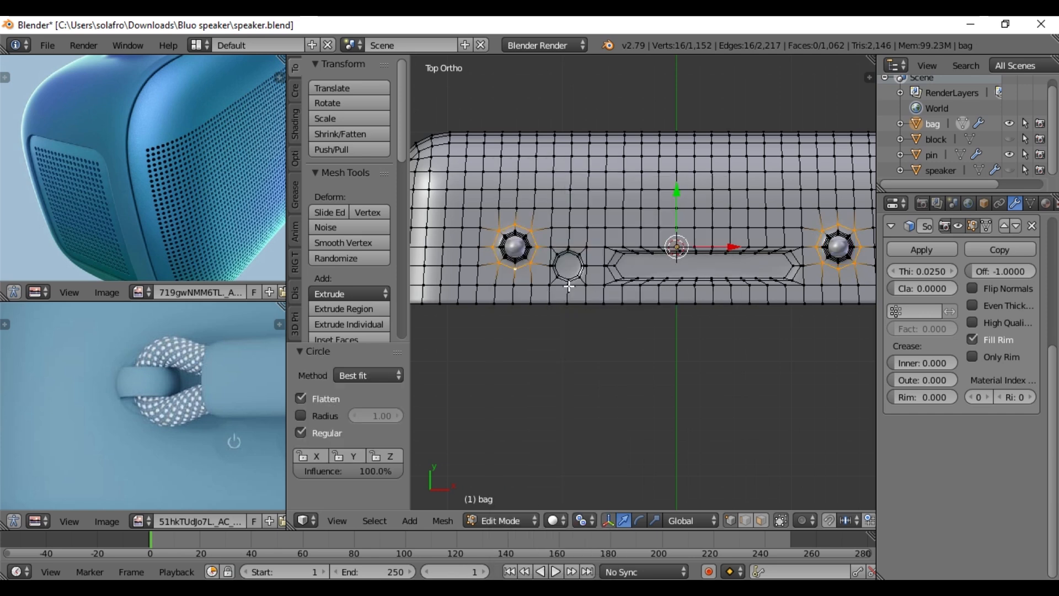
- Hide the pin object and scale both pin holes with their surrounding face rings by 1.3 about their individual origins
{"action": "scroll", "coordinate": [569, 286], "scroll_direction": "up", "scroll_amount": 2}
{"action": "right_click", "coordinate": [466, 218], "text": "alt"}
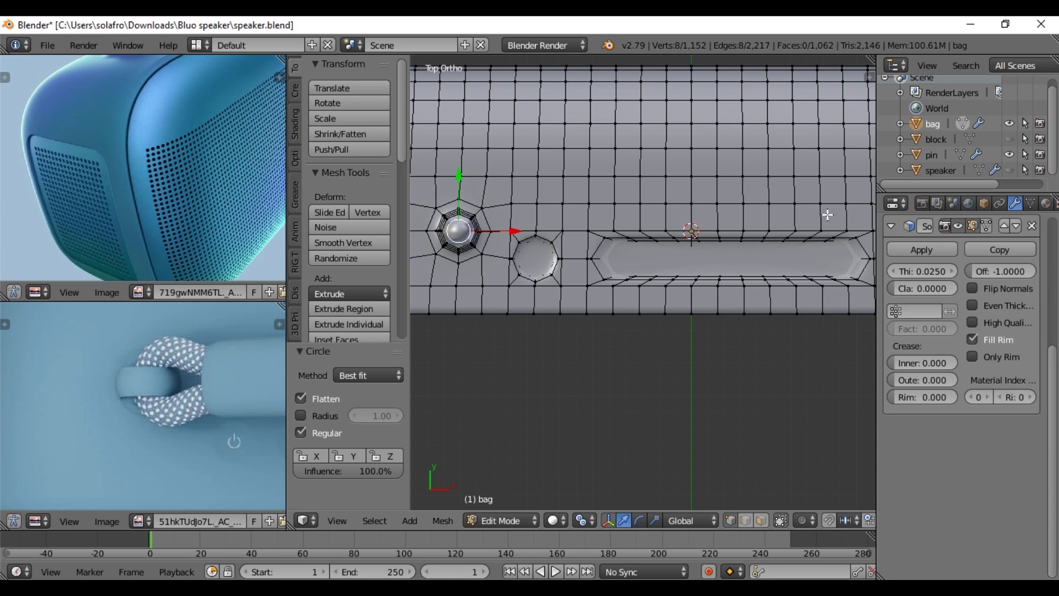
{"action": "left_click", "coordinate": [1011, 155]}
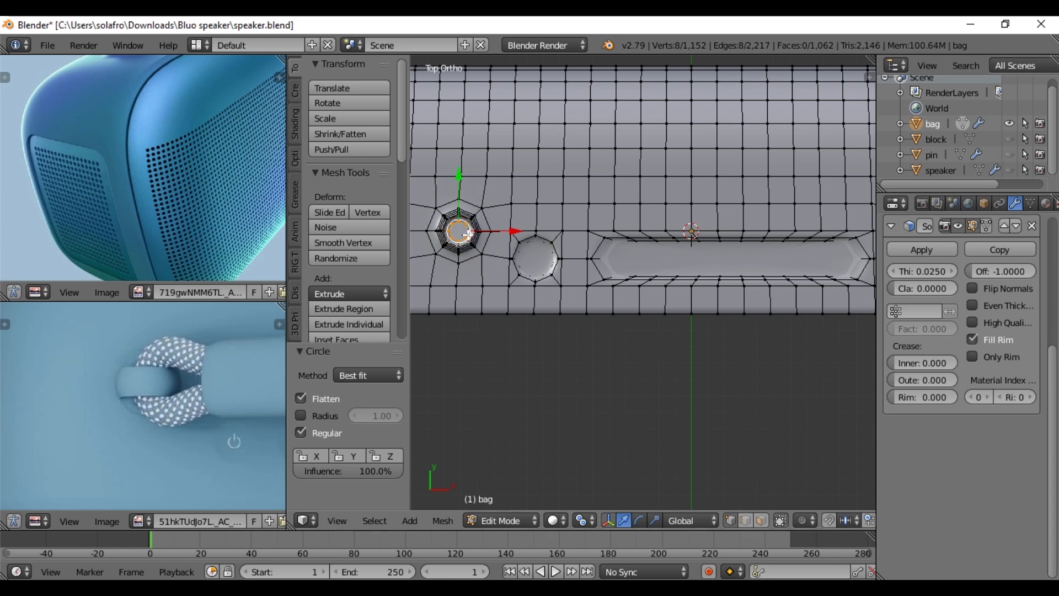
{"action": "scroll", "coordinate": [713, 257], "scroll_direction": "down", "scroll_amount": 2}
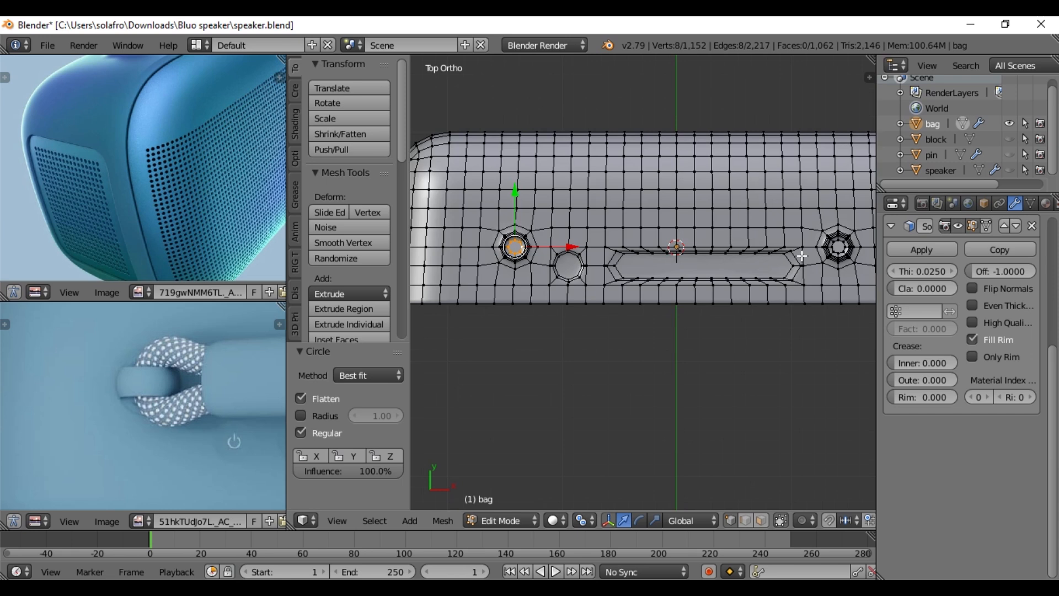
{"action": "right_click", "coordinate": [840, 251], "text": "alt+shift"}
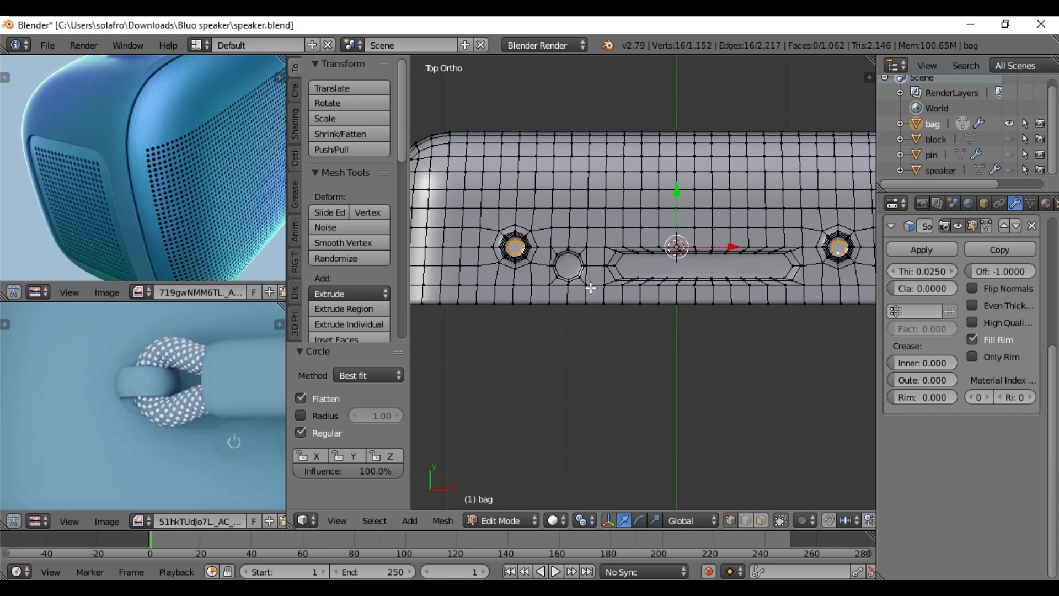
{"action": "key", "text": "ctrl+KP_Add"}
{"action": "key", "text": "ctrl+KP_Add"}
{"action": "key", "text": "ctrl+KP_Add"}
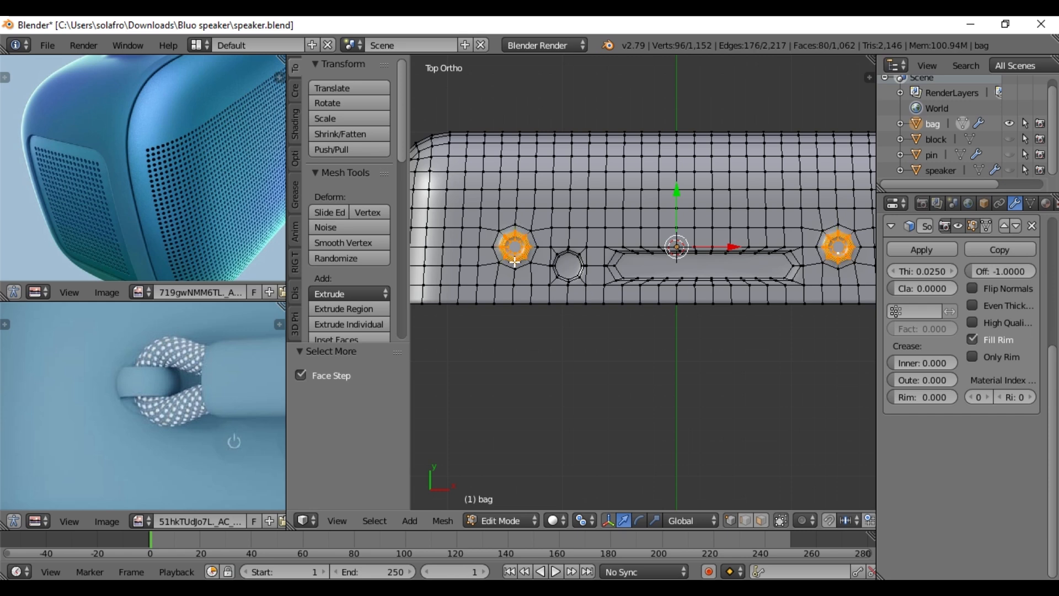
{"action": "scroll", "coordinate": [531, 270], "scroll_direction": "up", "scroll_amount": 3}
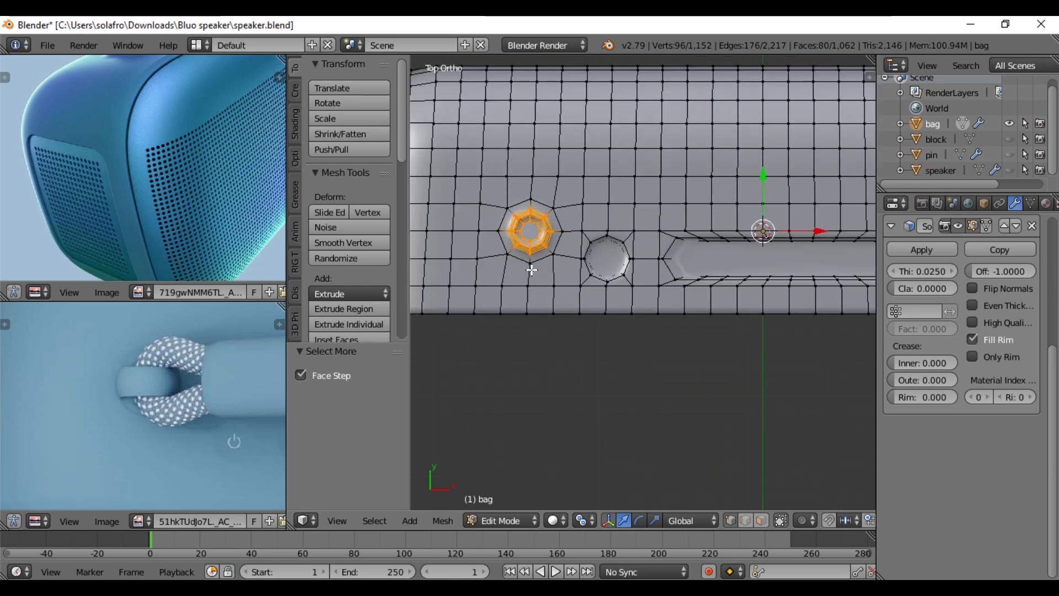
{"action": "key", "text": "ctrl+KP_Add"}
{"action": "key", "text": "s"}
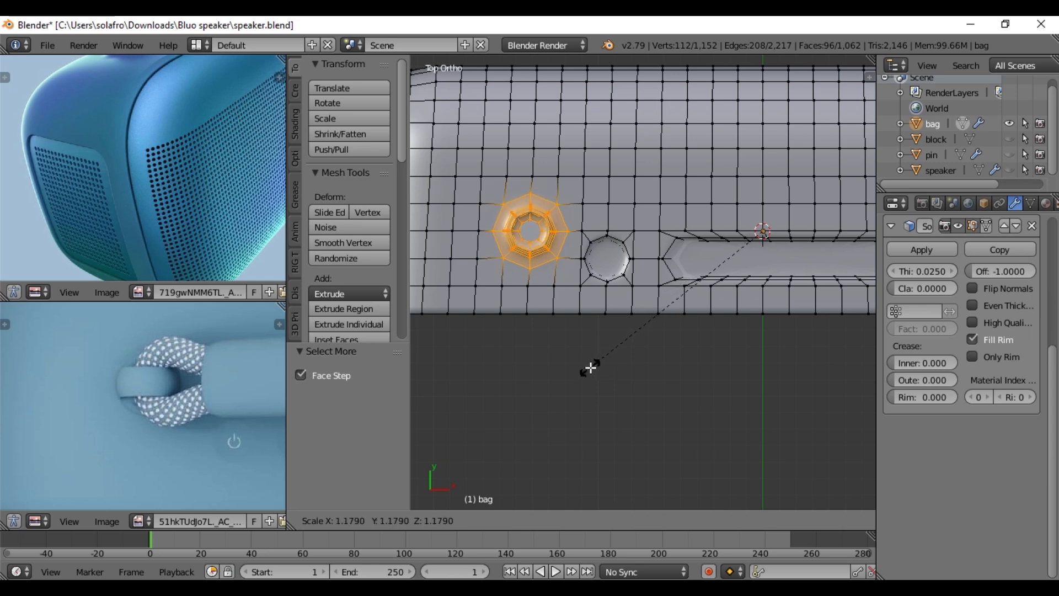
{"action": "type", "text": "1.3"}
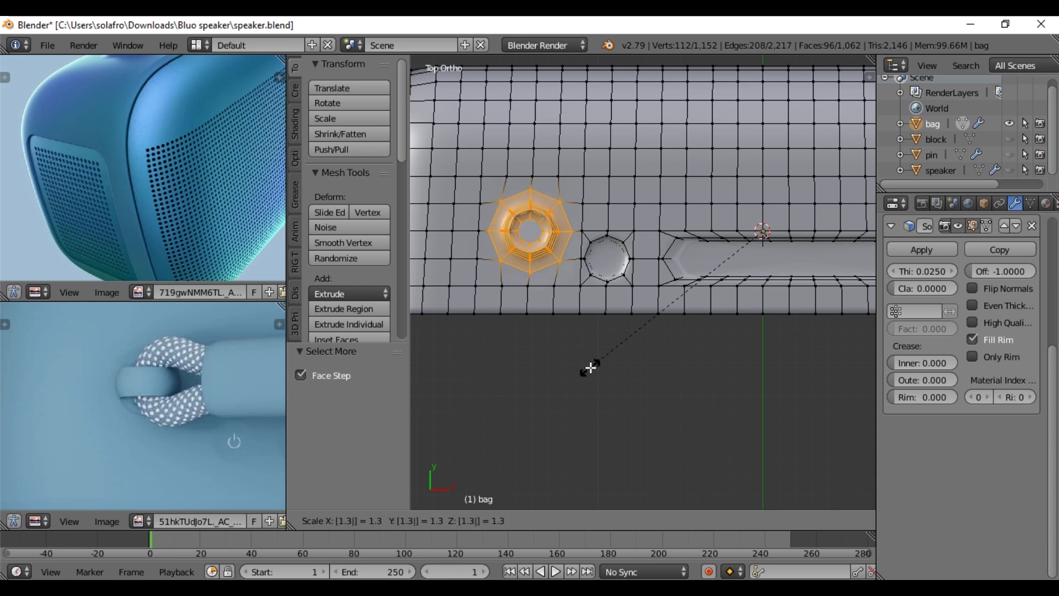
{"action": "key", "text": "Return"}
{"action": "key", "text": "Tab"}
- Show and select the pin object again, and compare it and the bag's raised collar with the strap attachment in the reference photo
{"action": "middle_click_drag", "start_coordinate": [572, 300], "coordinate": [756, 219]}
{"action": "scroll", "coordinate": [678, 227], "scroll_direction": "up", "scroll_amount": 3}
{"action": "middle_click_drag", "start_coordinate": [676, 227], "coordinate": [561, 103]}
{"action": "middle_click_drag", "start_coordinate": [104, 159], "coordinate": [123, 228]}
{"action": "scroll", "coordinate": [157, 127], "scroll_direction": "up", "scroll_amount": 1}
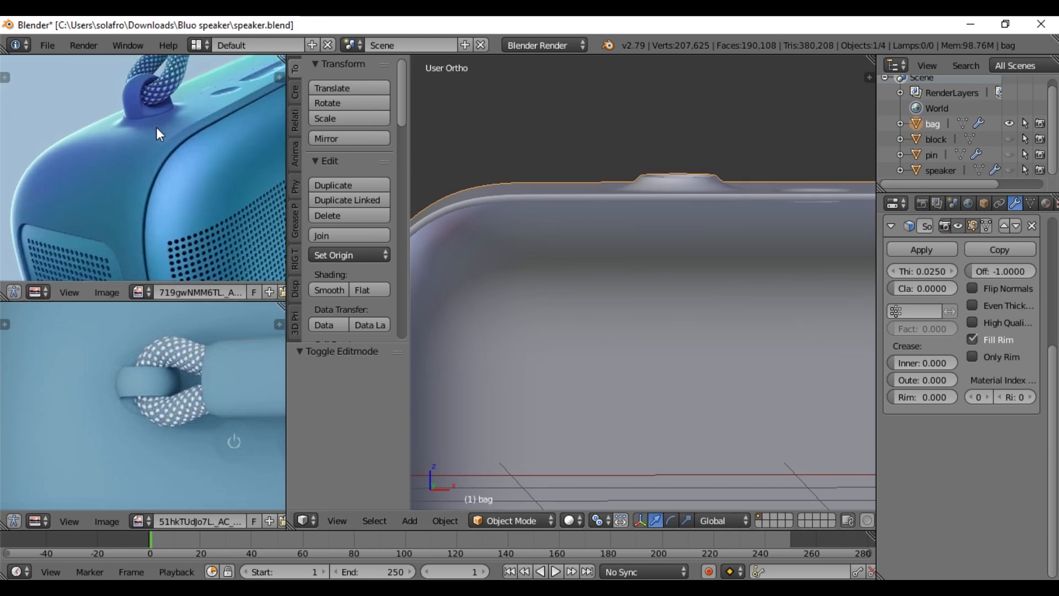
{"action": "middle_click_drag", "start_coordinate": [797, 215], "coordinate": [793, 305]}
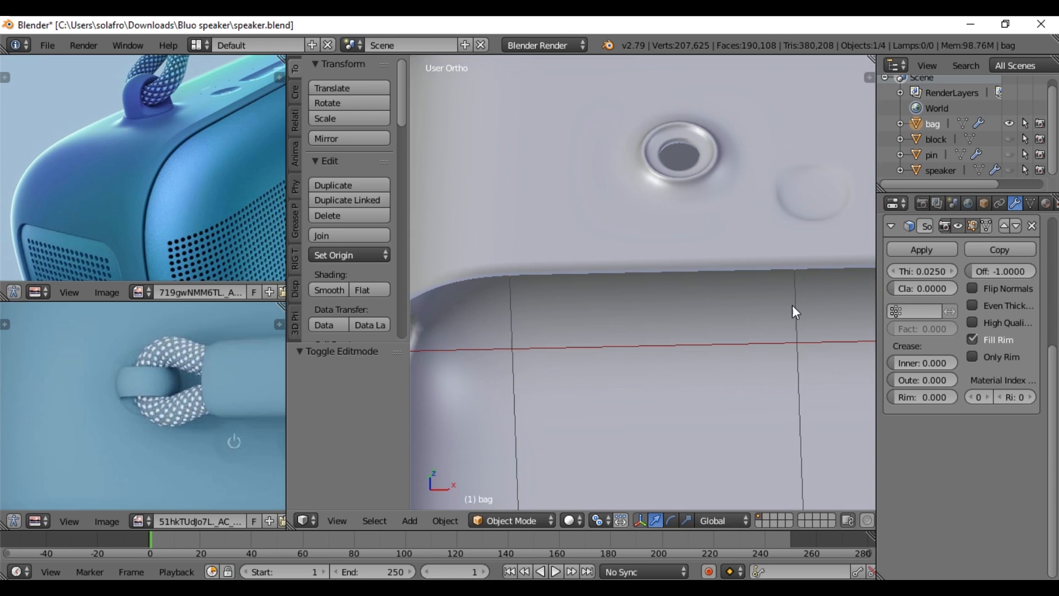
{"action": "left_click", "coordinate": [1010, 154]}
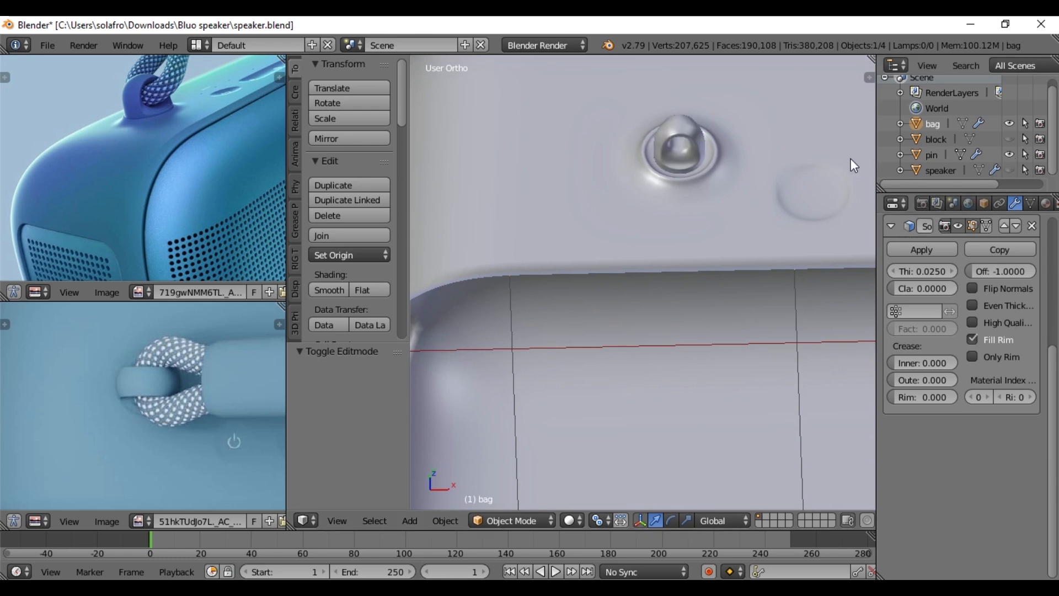
{"action": "right_click", "coordinate": [682, 138]}
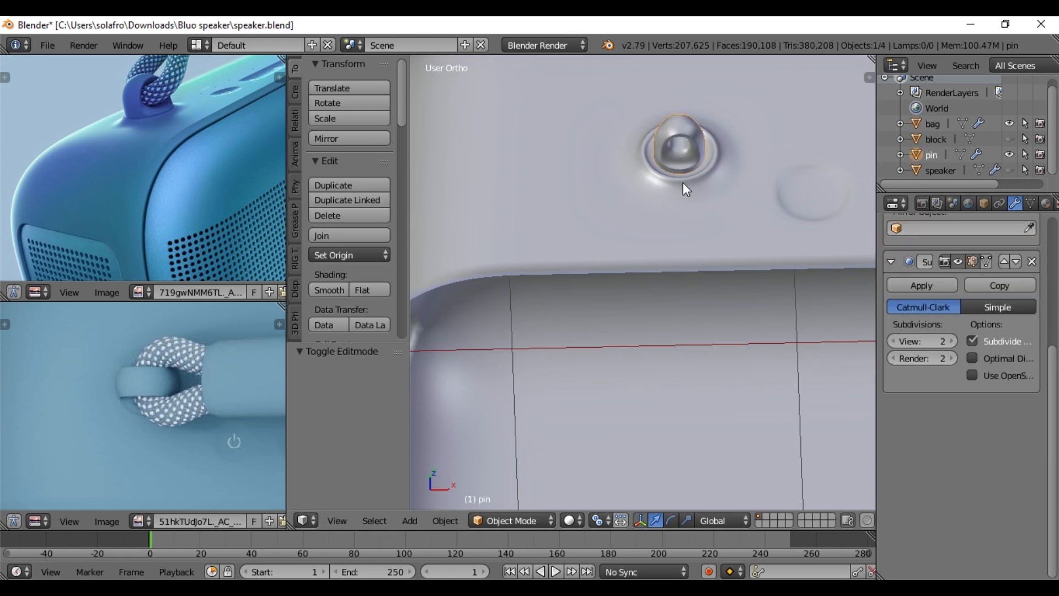
{"action": "middle_click_drag", "start_coordinate": [707, 142], "coordinate": [679, 309]}
{"action": "scroll", "coordinate": [678, 310], "scroll_direction": "up", "scroll_amount": 6}
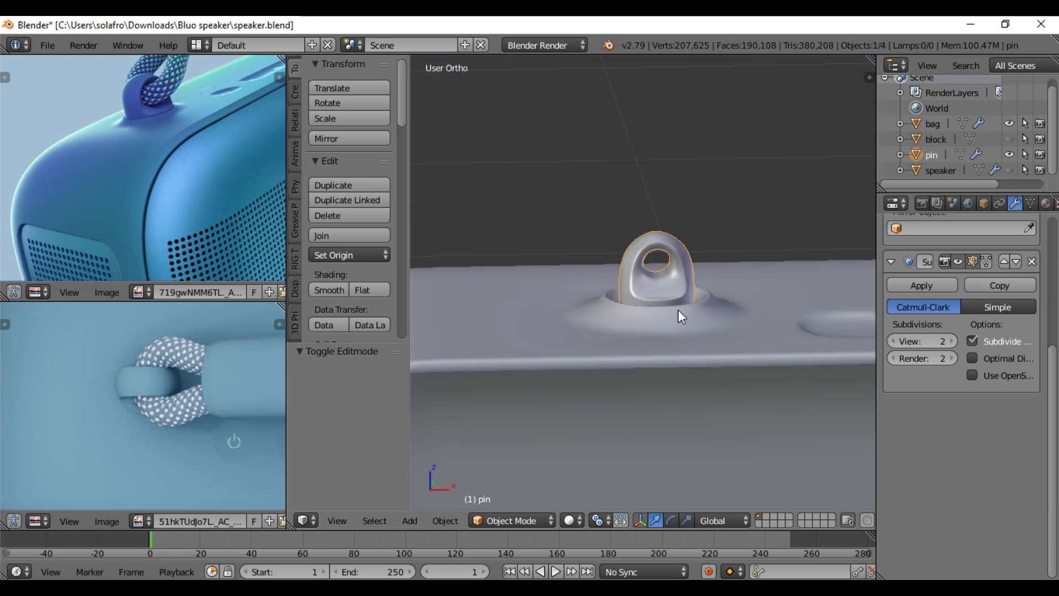
{"action": "scroll", "coordinate": [222, 139], "scroll_direction": "up", "scroll_amount": 4}
{"action": "middle_click_drag", "start_coordinate": [152, 91], "coordinate": [270, 218]}
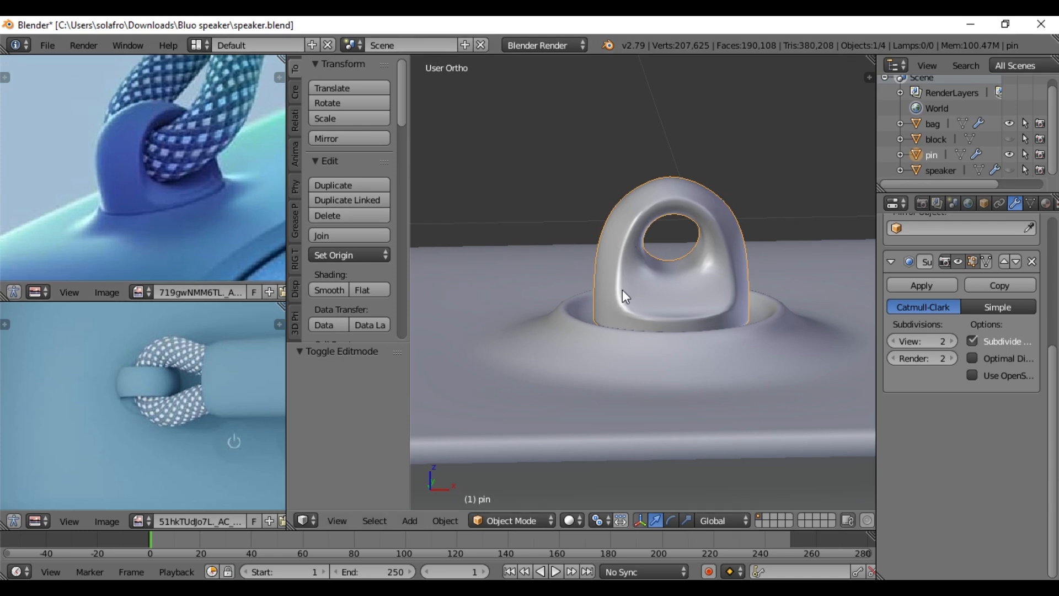
{"action": "key", "text": "Tab"}
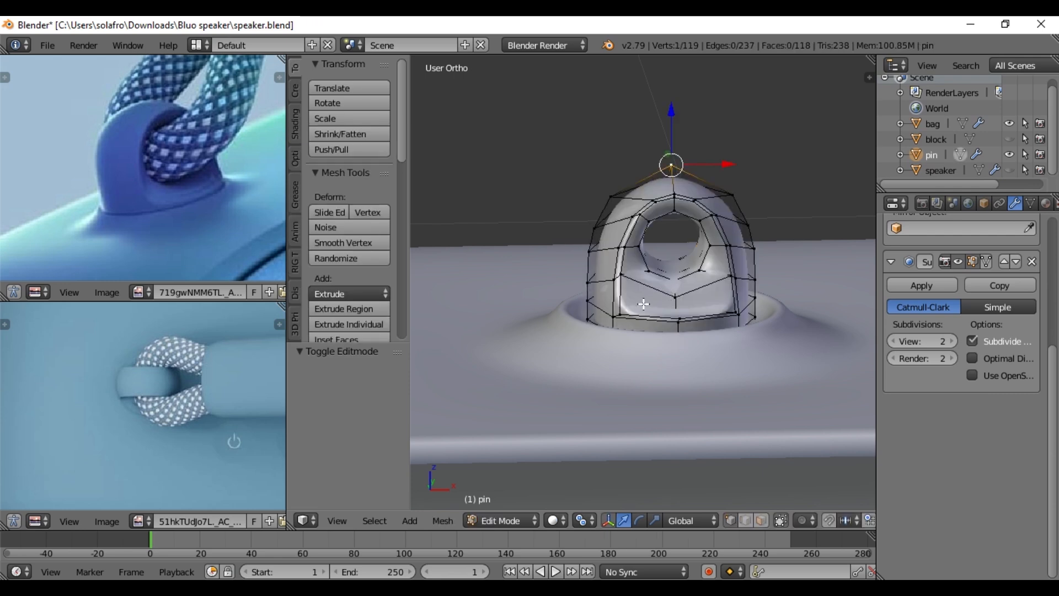
{"action": "middle_click_drag", "start_coordinate": [649, 313], "coordinate": [635, 278]}
{"action": "right_click", "coordinate": [634, 273], "text": "alt"}
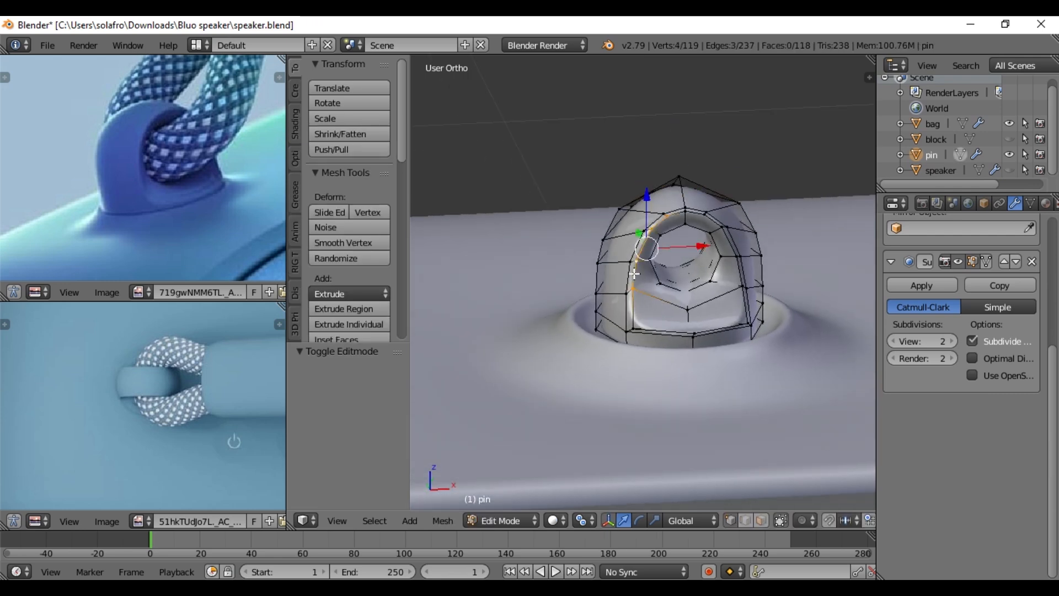
{"action": "right_click", "coordinate": [733, 326], "text": "alt+shift"}
{"action": "right_click", "coordinate": [729, 246], "text": "alt+shift"}
{"action": "right_click", "coordinate": [724, 295], "text": "shift"}
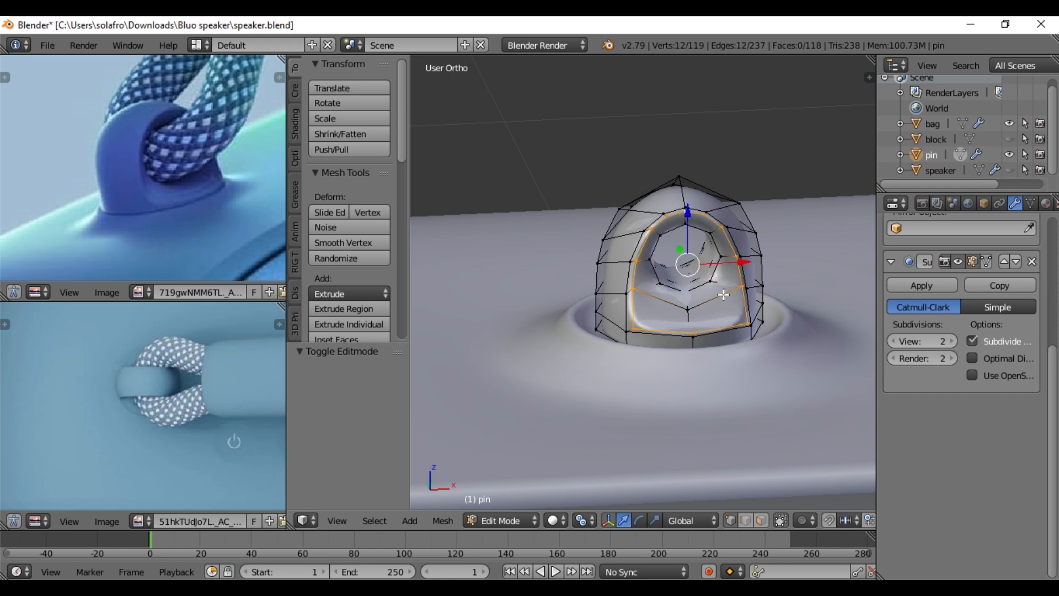
{"action": "key", "text": "ctrl+b"}
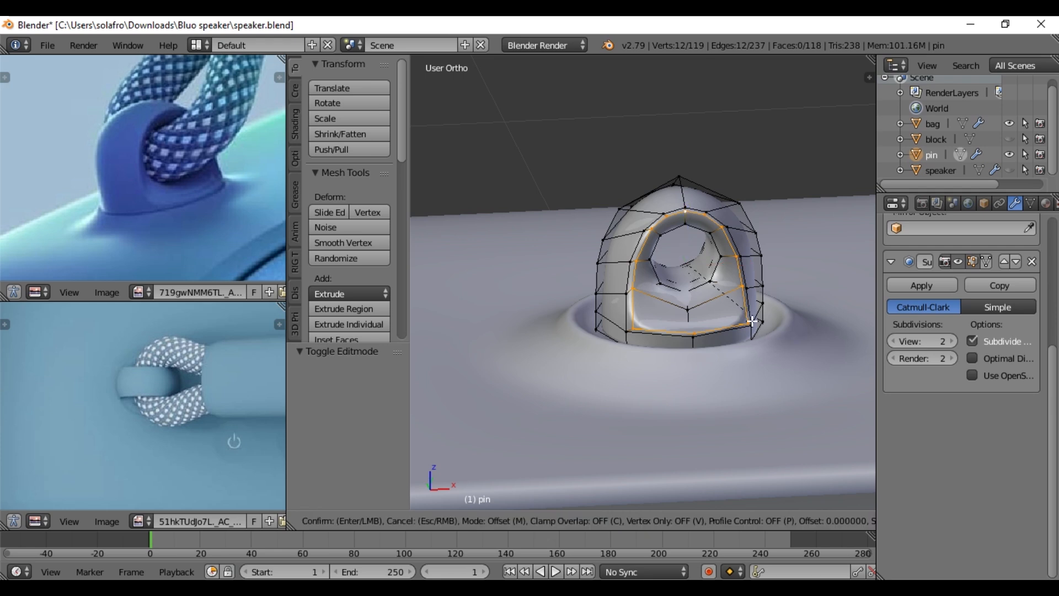
{"action": "key", "text": "Escape"}
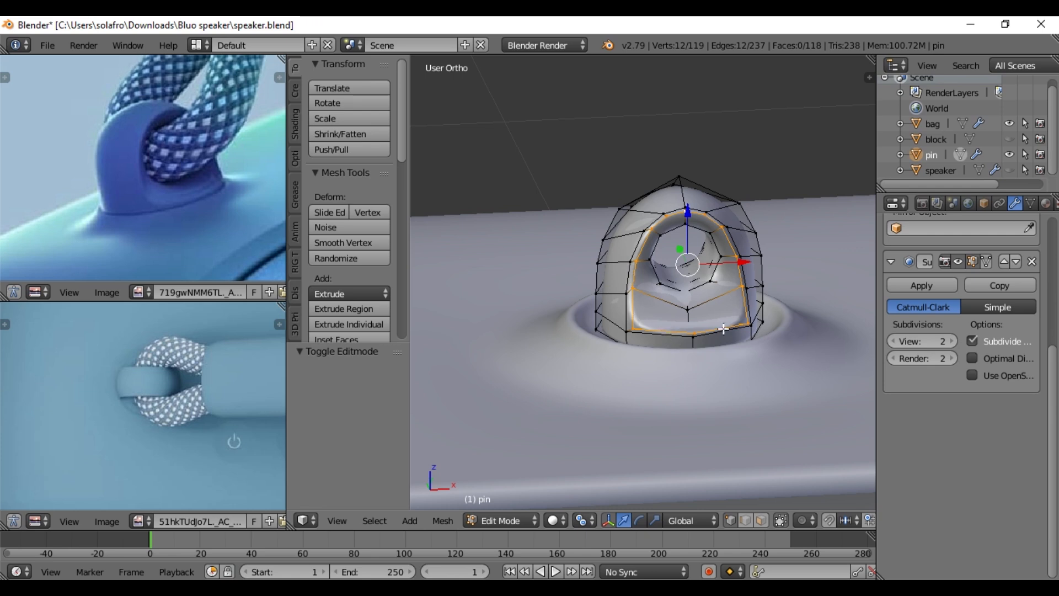
{"action": "key", "text": "Tab"}
{"action": "middle_click_drag", "start_coordinate": [660, 306], "coordinate": [680, 358]}
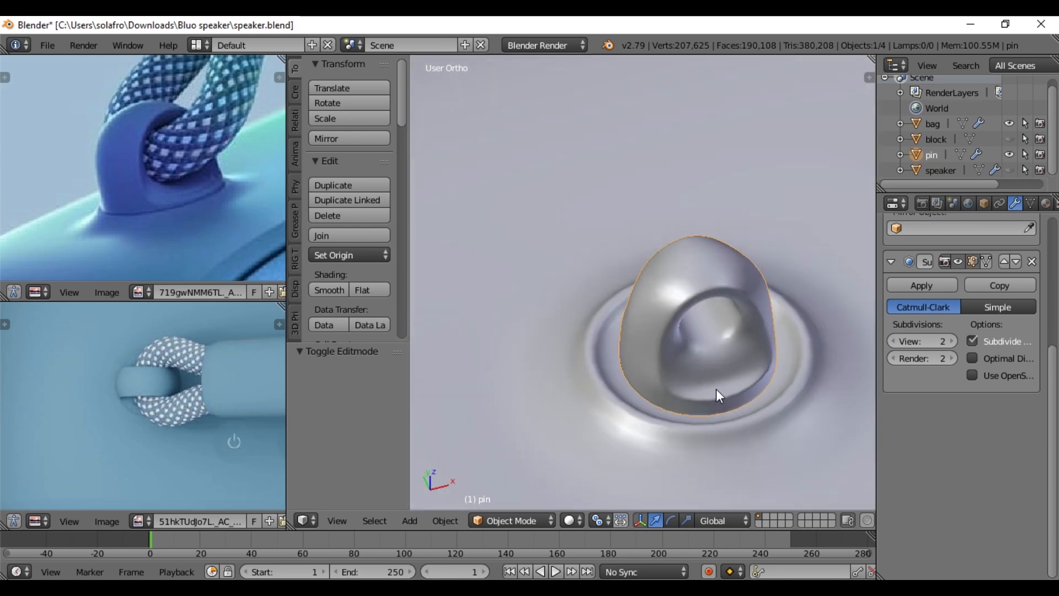
- Select the pin's entire mesh and scale it uniformly by 1.3 to fill the bag's collar
{"action": "key", "text": "Tab"}
{"action": "key", "text": "a"}
{"action": "key", "text": "a"}
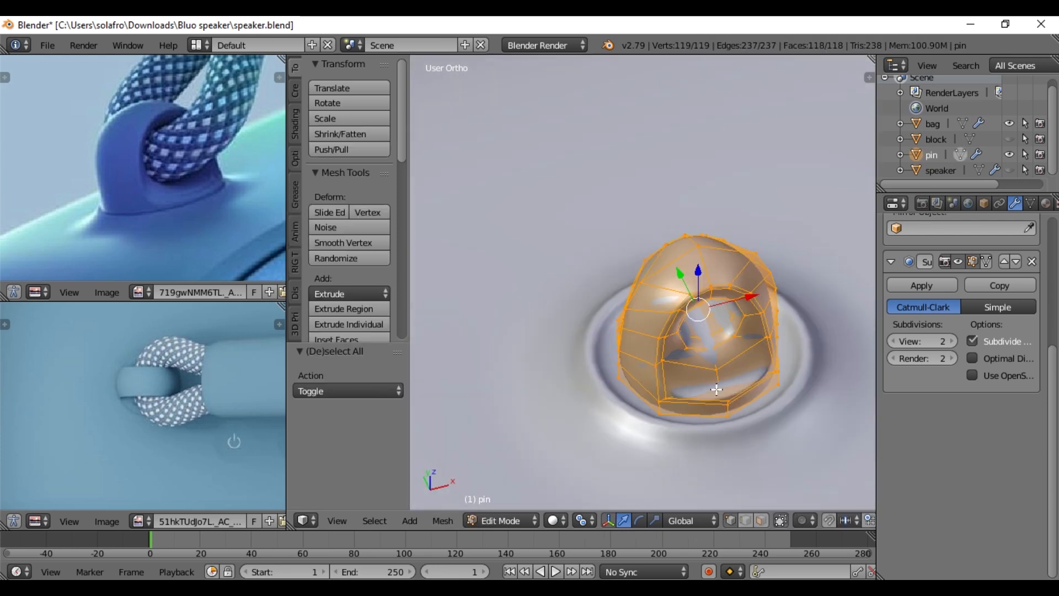
{"action": "scroll", "coordinate": [933, 338], "scroll_direction": "up", "scroll_amount": 4}
{"action": "scroll", "coordinate": [701, 353], "scroll_direction": "down", "scroll_amount": 8}
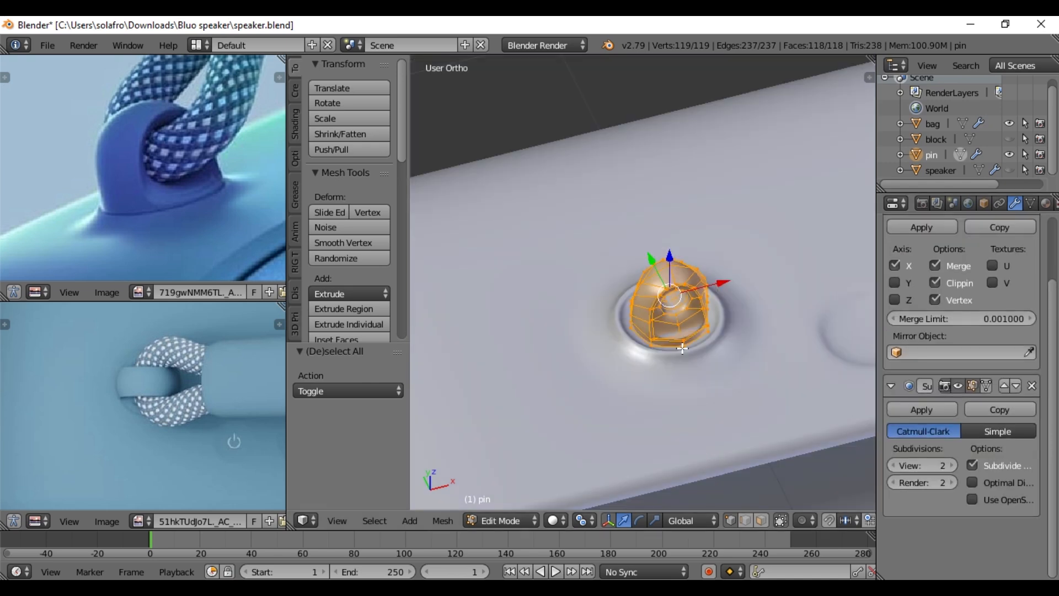
{"action": "scroll", "coordinate": [962, 343], "scroll_direction": "up", "scroll_amount": 3}
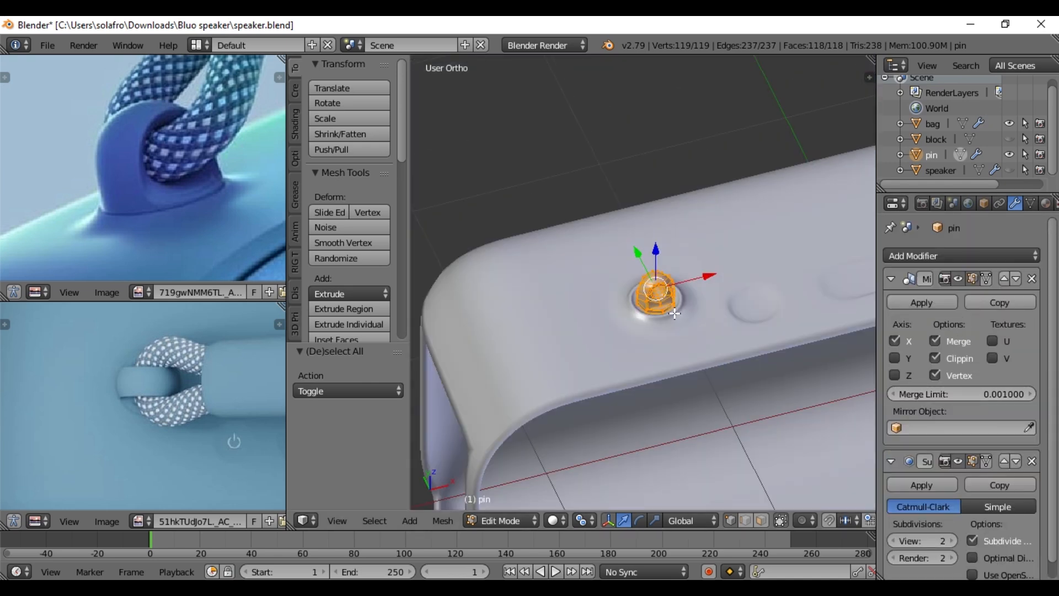
{"action": "middle_click_drag", "start_coordinate": [674, 314], "coordinate": [698, 359]}
{"action": "scroll", "coordinate": [712, 368], "scroll_direction": "up", "scroll_amount": 6}
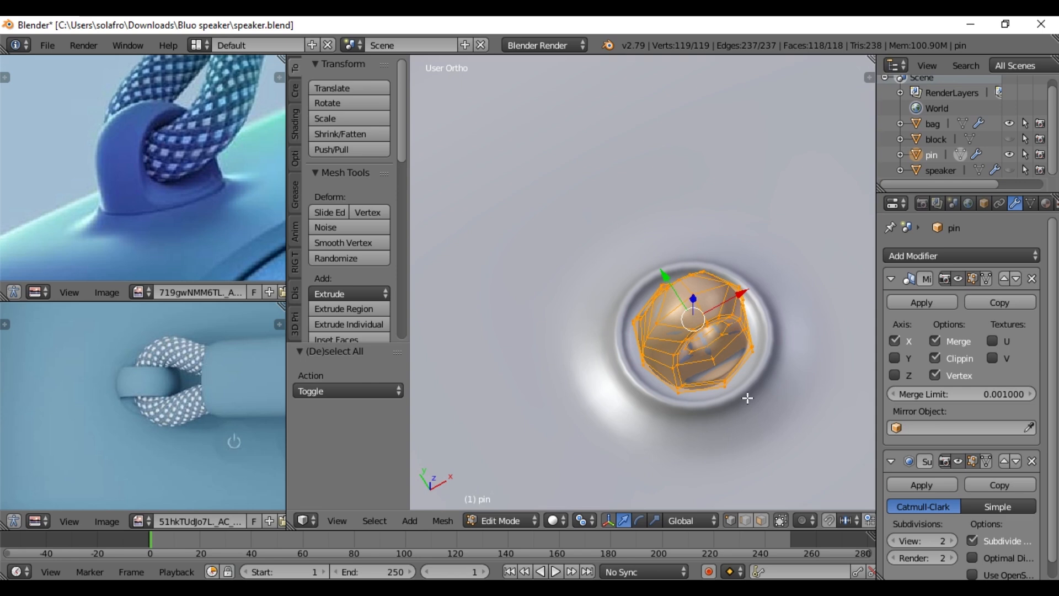
{"action": "scroll", "coordinate": [781, 431], "scroll_direction": "down", "scroll_amount": 1}
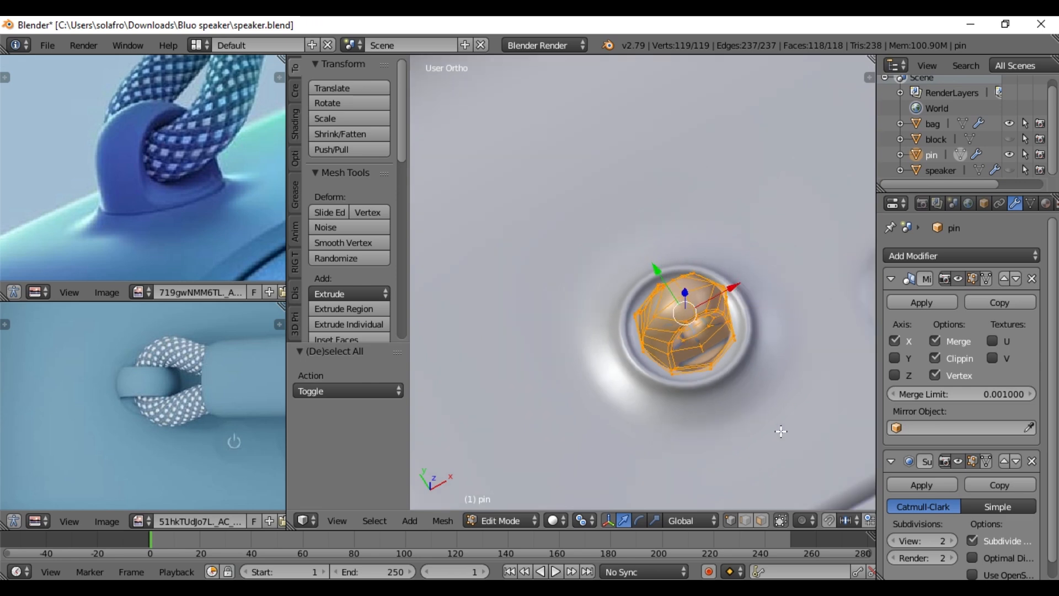
{"action": "key", "text": "s"}
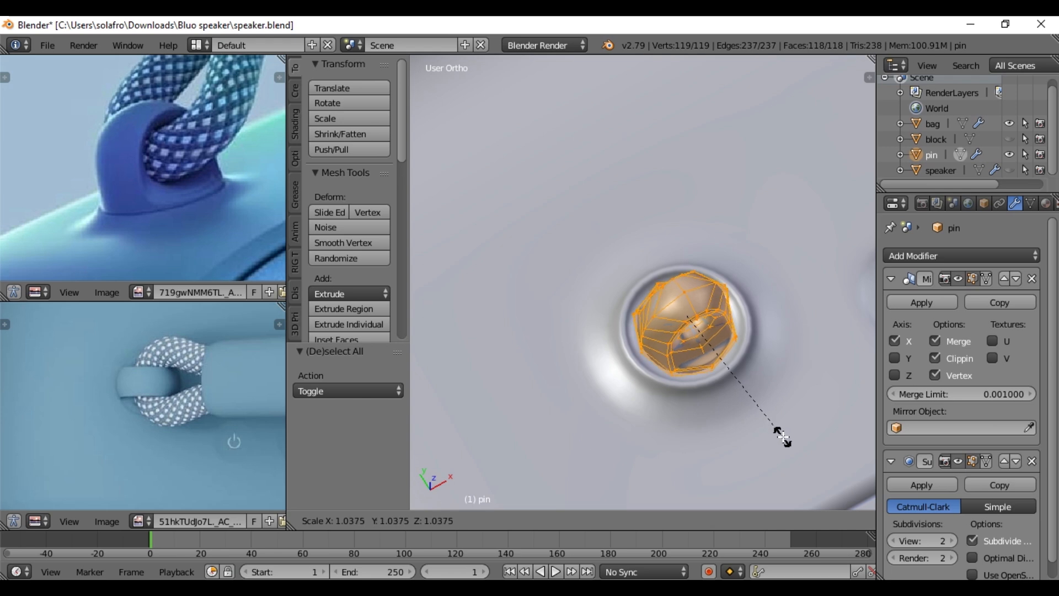
{"action": "type", "text": "1.3"}
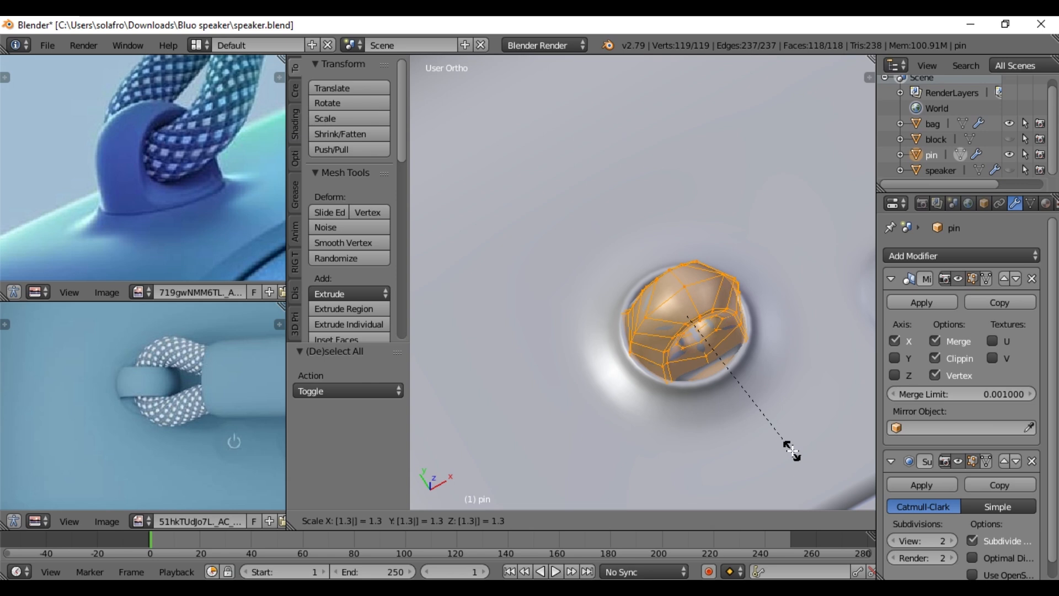
{"action": "key", "text": "Return"}
- Select the horizontal edge loop near the pin's base with the lower recess edges on both sides, and lower them about 0.014 along Z
{"action": "middle_click_drag", "start_coordinate": [794, 400], "coordinate": [752, 331]}
{"action": "scroll", "coordinate": [719, 328], "scroll_direction": "up", "scroll_amount": 3}
{"action": "left_click_drag", "start_coordinate": [704, 217], "coordinate": [715, 188]}
{"action": "scroll", "coordinate": [750, 321], "scroll_direction": "up", "scroll_amount": 3}
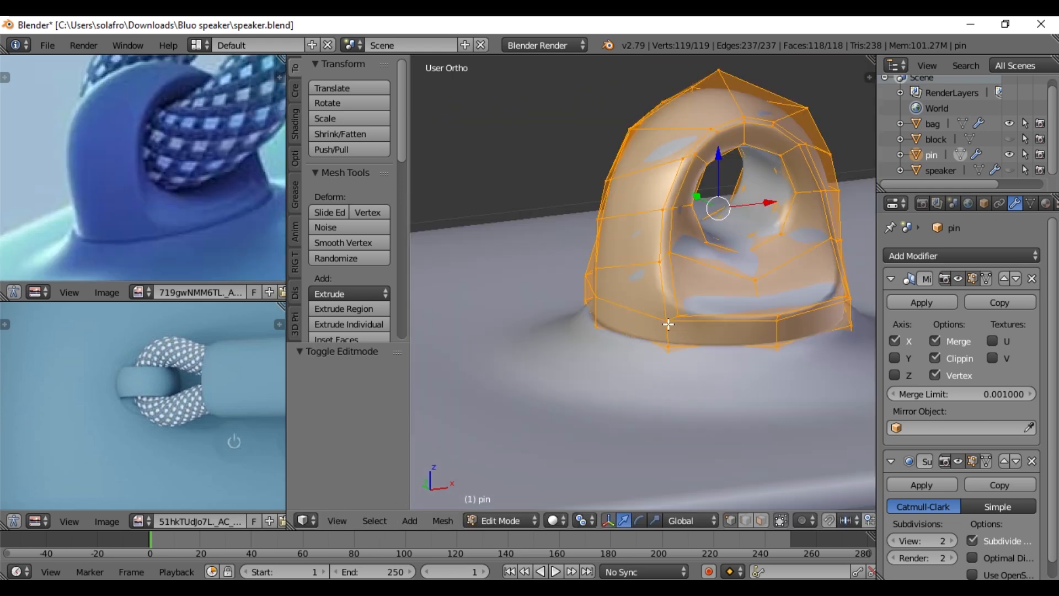
{"action": "key", "text": "a"}
{"action": "right_click", "coordinate": [712, 320], "text": "alt"}
{"action": "middle_click_drag", "start_coordinate": [817, 330], "coordinate": [601, 306]}
{"action": "right_click", "coordinate": [678, 349], "text": "alt+shift"}
{"action": "right_click", "coordinate": [589, 307], "text": "alt+shift"}
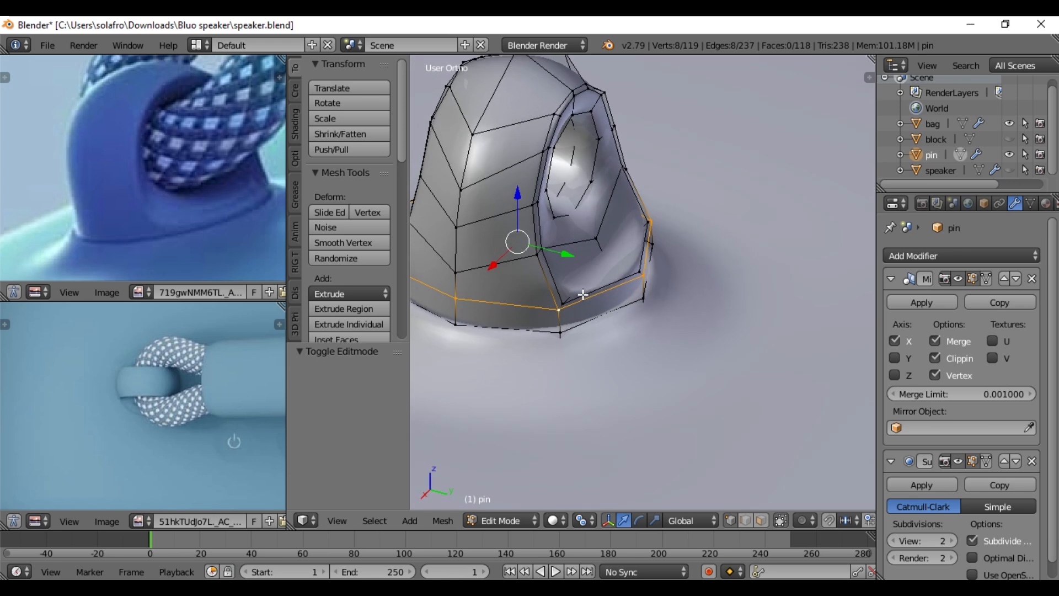
{"action": "right_click", "coordinate": [591, 291], "text": "alt+shift"}
{"action": "right_click", "coordinate": [549, 248], "text": "shift"}
{"action": "middle_click_drag", "start_coordinate": [683, 278], "coordinate": [511, 292]}
{"action": "right_click", "coordinate": [702, 235], "text": "shift"}
{"action": "middle_click_drag", "start_coordinate": [589, 309], "coordinate": [827, 284]}
{"action": "right_click", "coordinate": [639, 354], "text": "shift"}
{"action": "right_click", "coordinate": [478, 325], "text": "shift"}
{"action": "right_click", "coordinate": [536, 343], "text": "shift"}
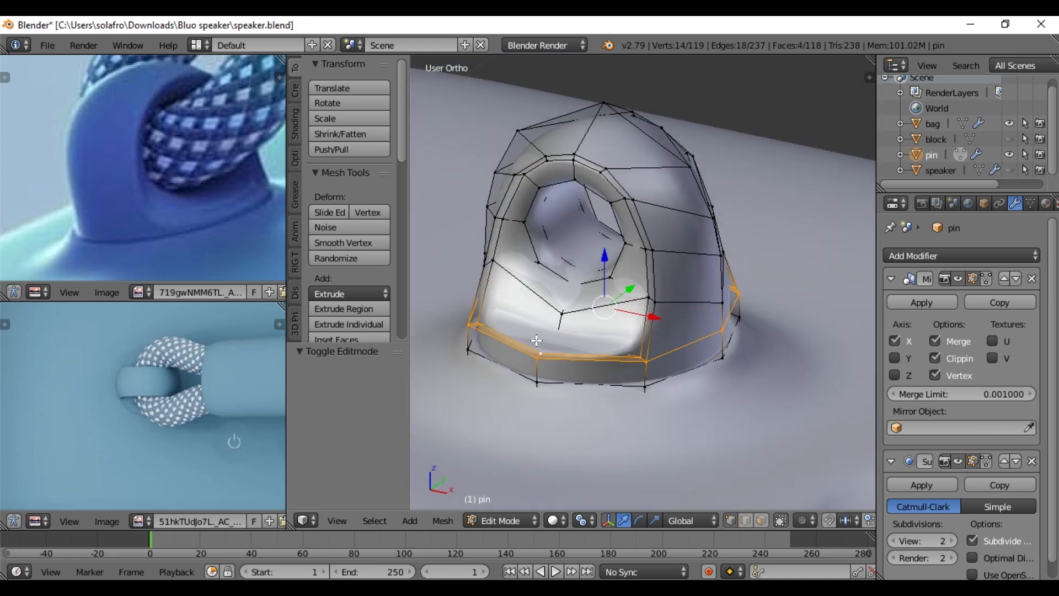
{"action": "middle_click_drag", "start_coordinate": [537, 342], "coordinate": [592, 337]}
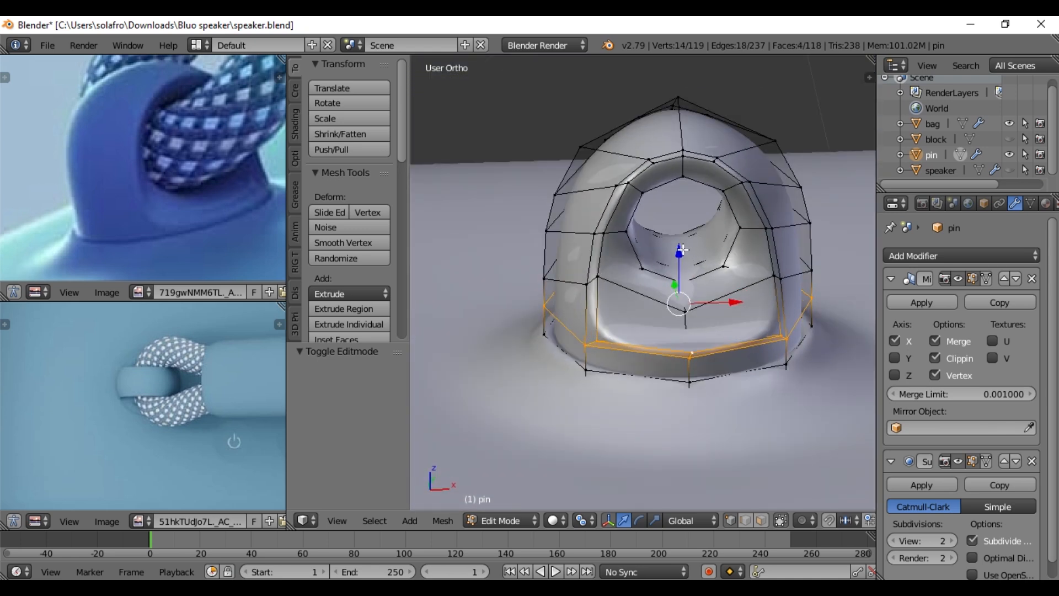
{"action": "left_click_drag", "start_coordinate": [682, 250], "coordinate": [687, 263]}
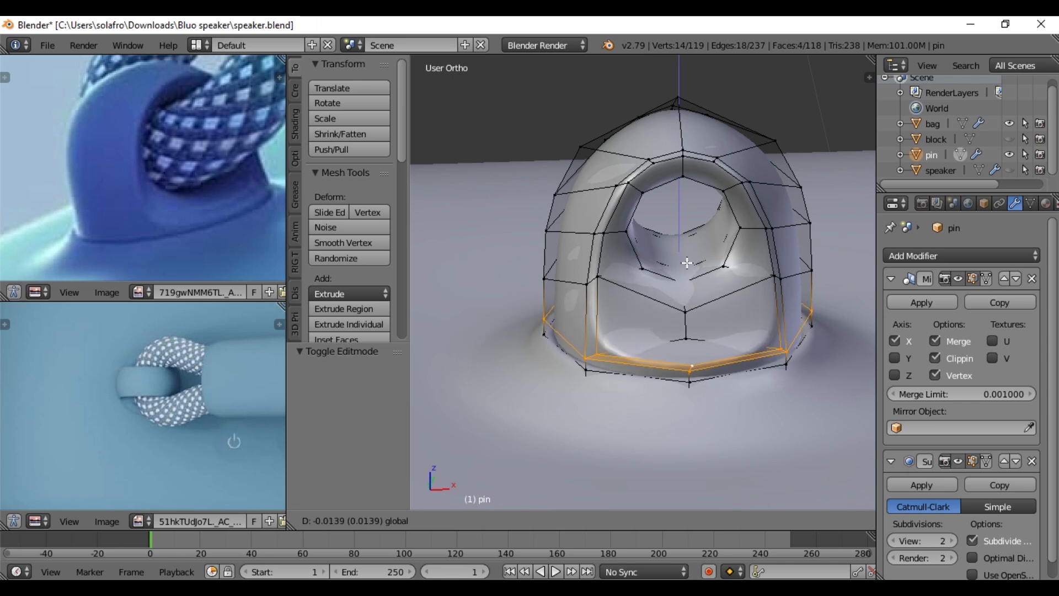
{"action": "left_click_drag", "start_coordinate": [687, 263], "coordinate": [688, 264]}
{"action": "key", "text": "Tab"}
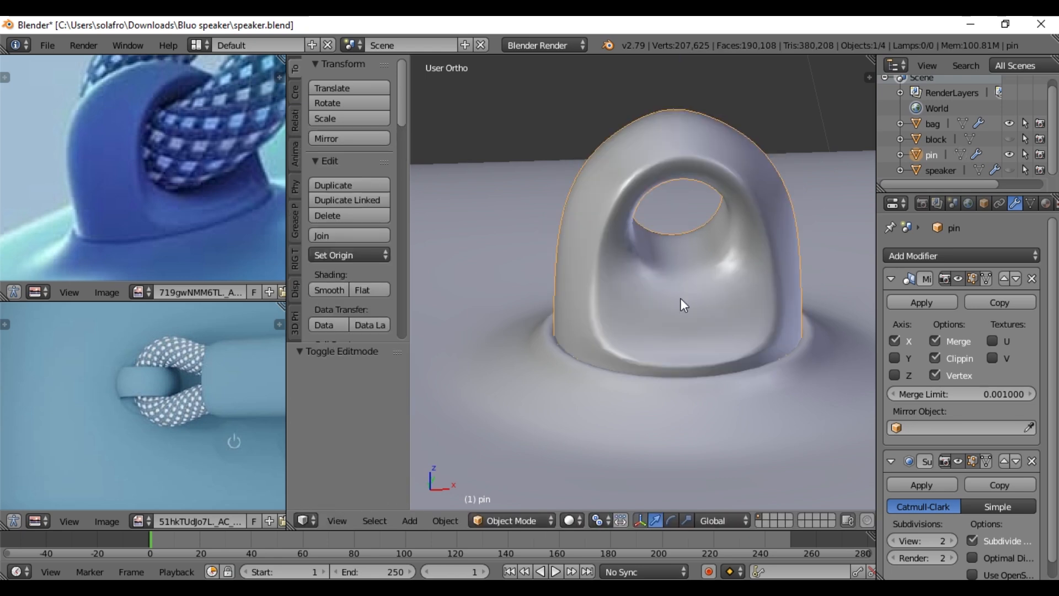
{"action": "scroll", "coordinate": [684, 330], "scroll_direction": "down", "scroll_amount": 2}
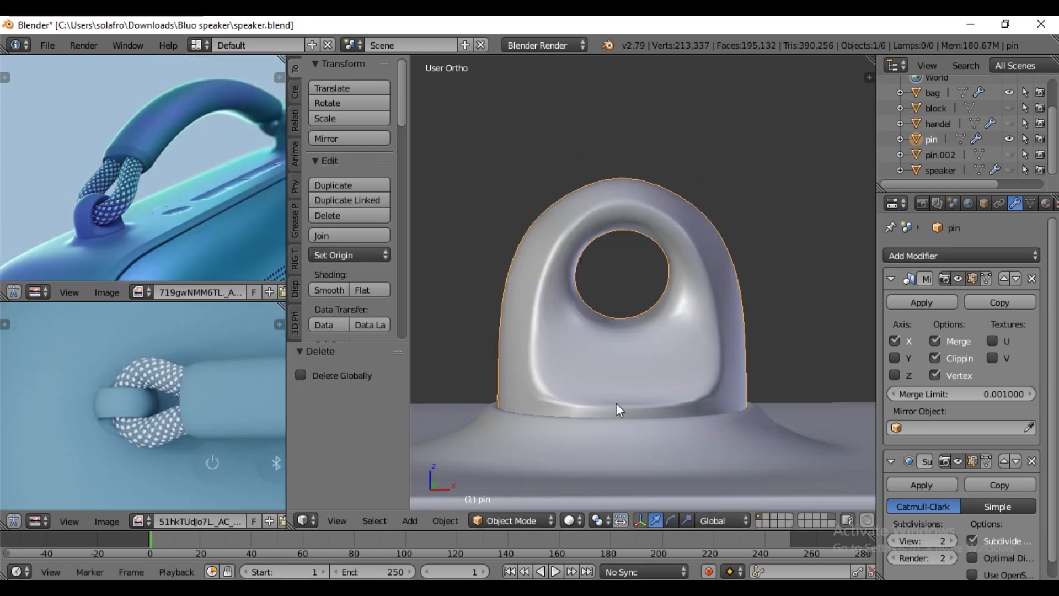
- Hide the bag object to isolate the pin, and select the pin
{"action": "scroll", "coordinate": [679, 405], "scroll_direction": "down", "scroll_amount": 3}
{"action": "right_click", "coordinate": [767, 393]}
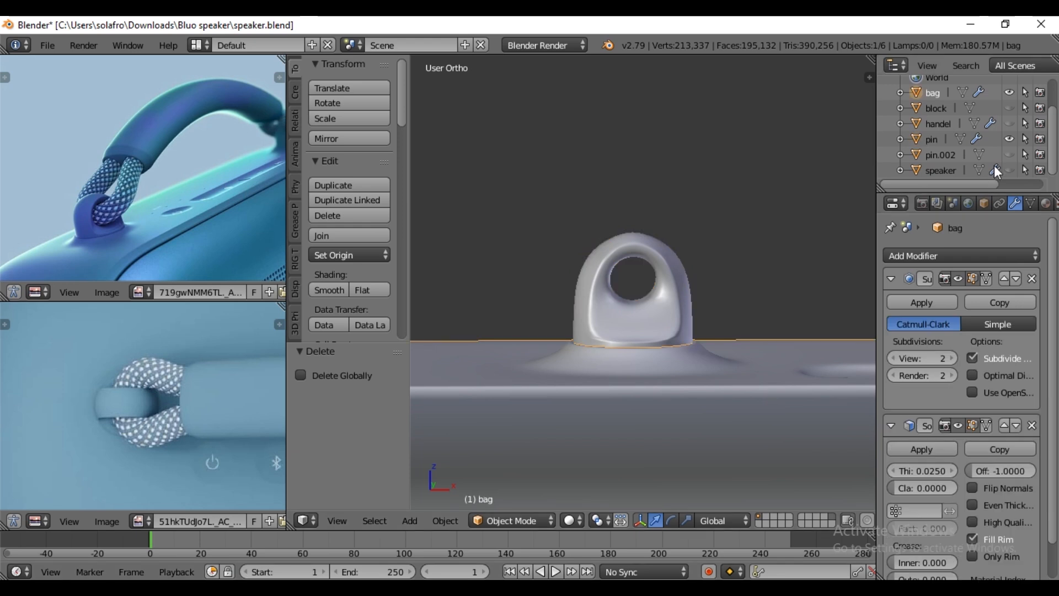
{"action": "left_click", "coordinate": [1010, 92]}
{"action": "scroll", "coordinate": [661, 375], "scroll_direction": "up", "scroll_amount": 5}
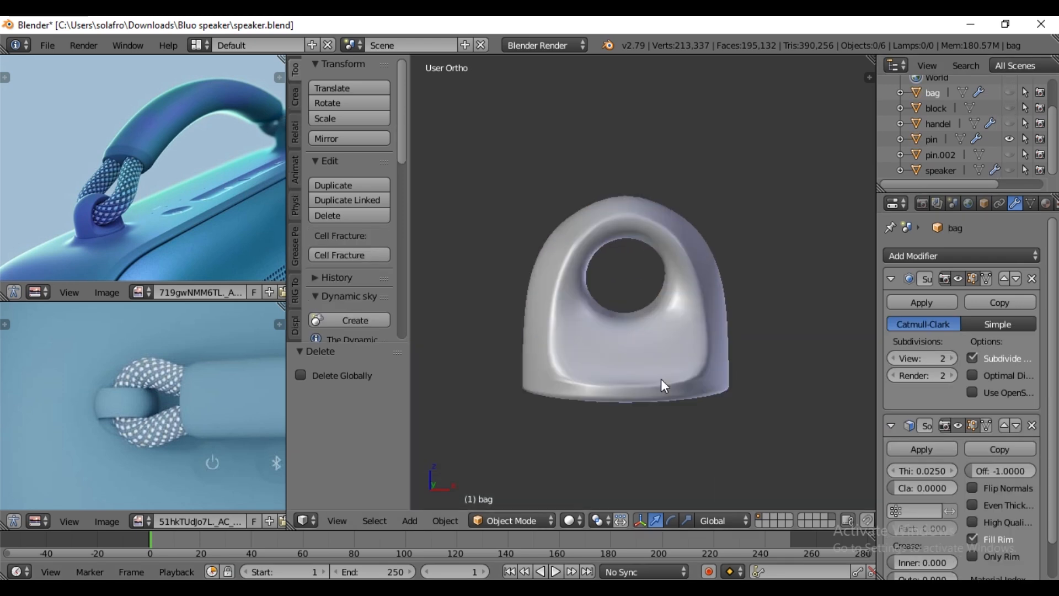
{"action": "right_click", "coordinate": [661, 370]}
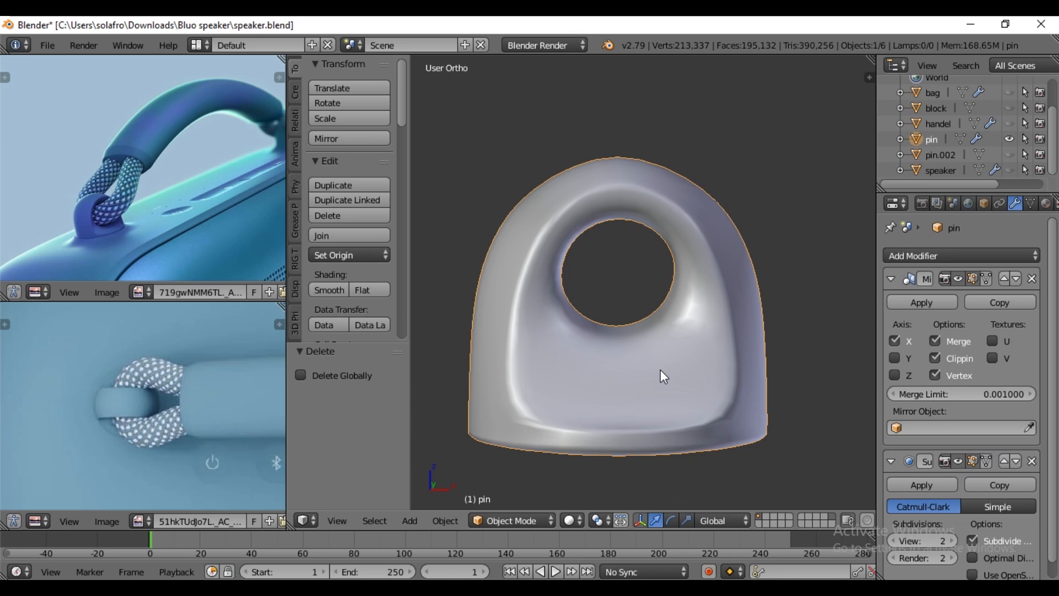
- Select the edge loop around the pin's hole and snap the 3D cursor to its centre
{"action": "key", "text": "Tab"}
{"action": "scroll", "coordinate": [660, 368], "scroll_direction": "up", "scroll_amount": 3}
{"action": "right_click", "coordinate": [650, 376], "text": "alt"}
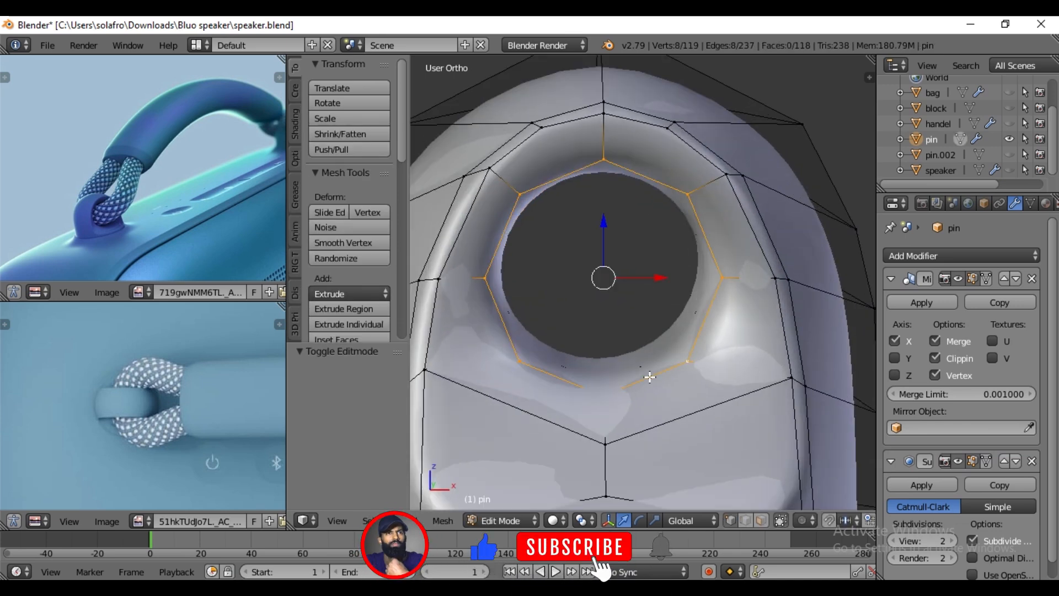
{"action": "key", "text": "shift+s"}
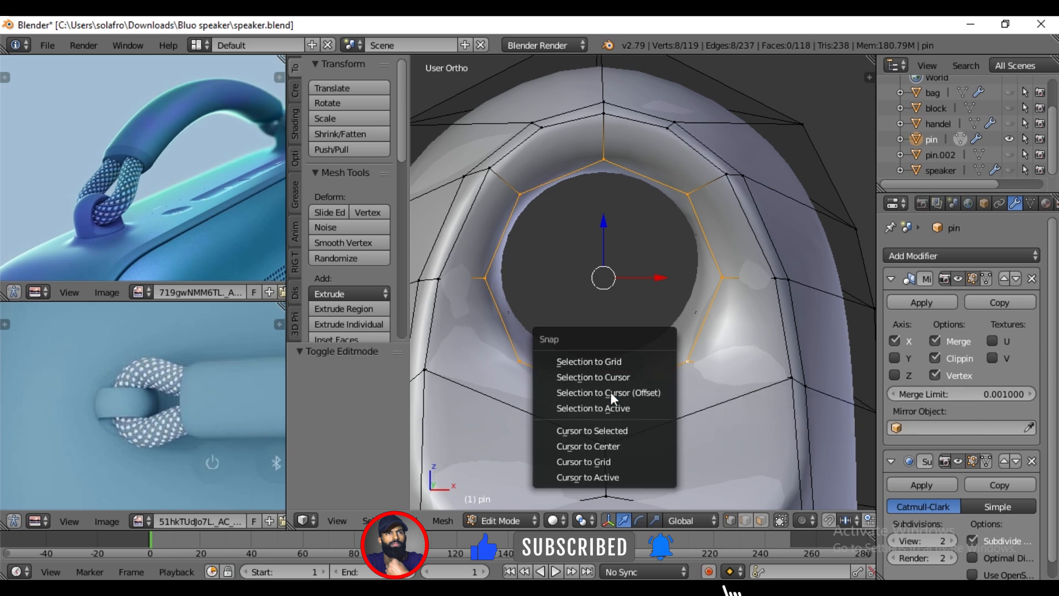
{"action": "left_click", "coordinate": [609, 431]}
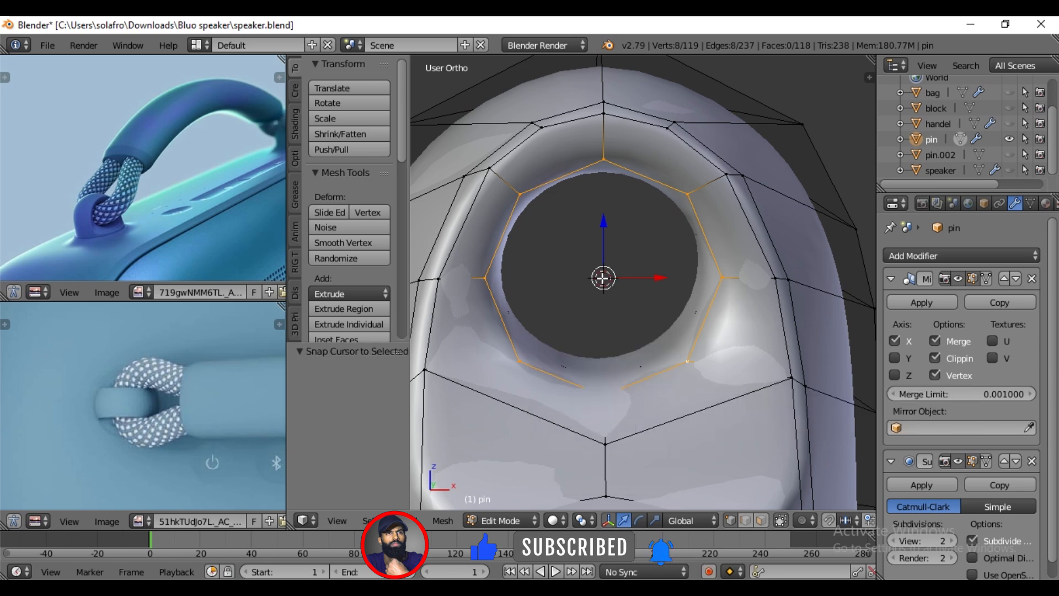
- Duplicate one vertex of the pin's hole loop in place and separate the copy into its own object
{"action": "right_click", "coordinate": [681, 367]}
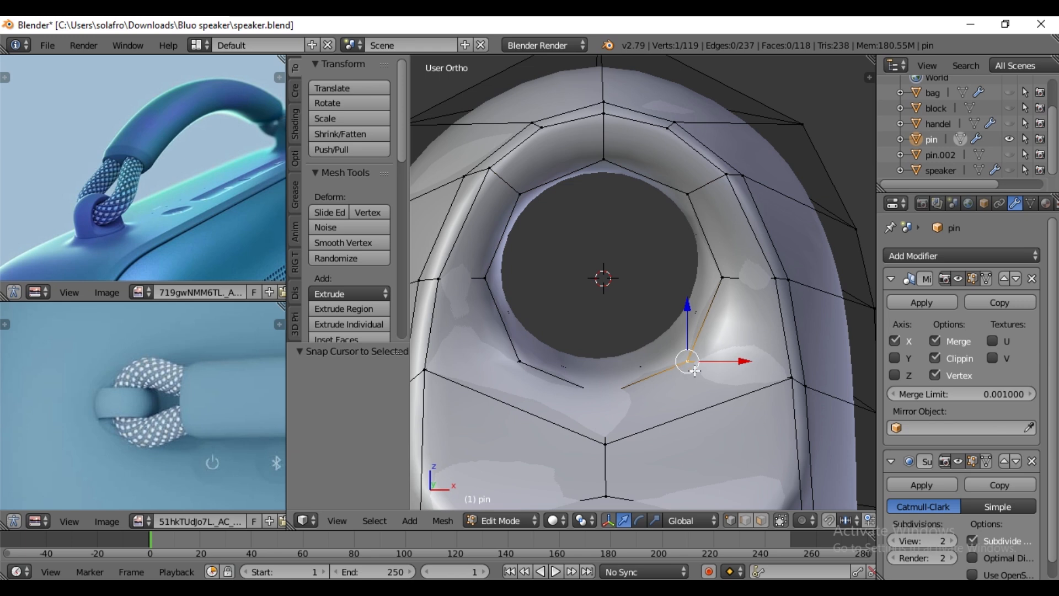
{"action": "key", "text": "e"}
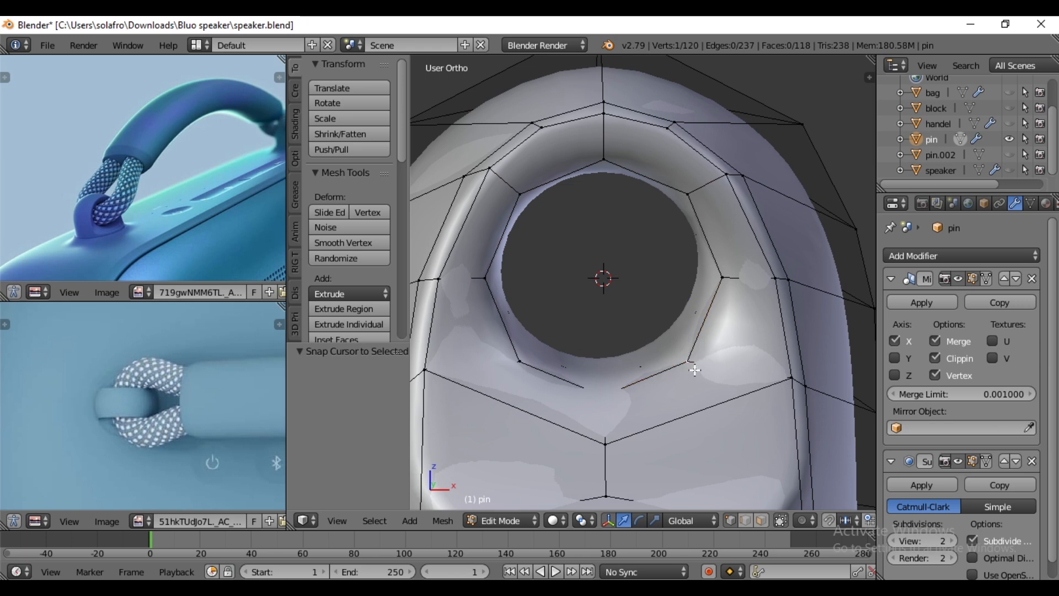
{"action": "right_click", "coordinate": [642, 289]}
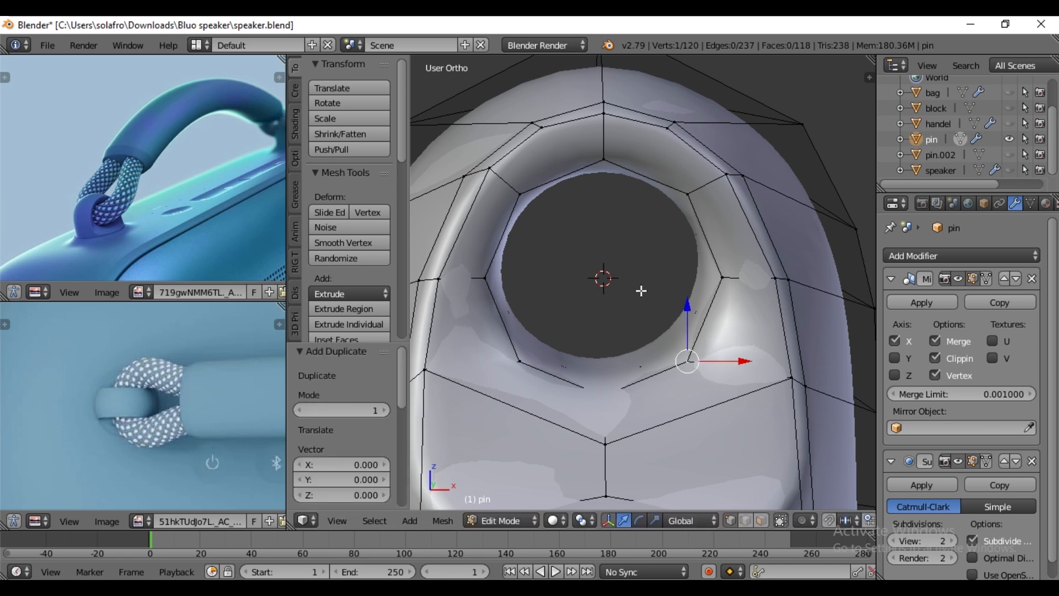
{"action": "key", "text": "p"}
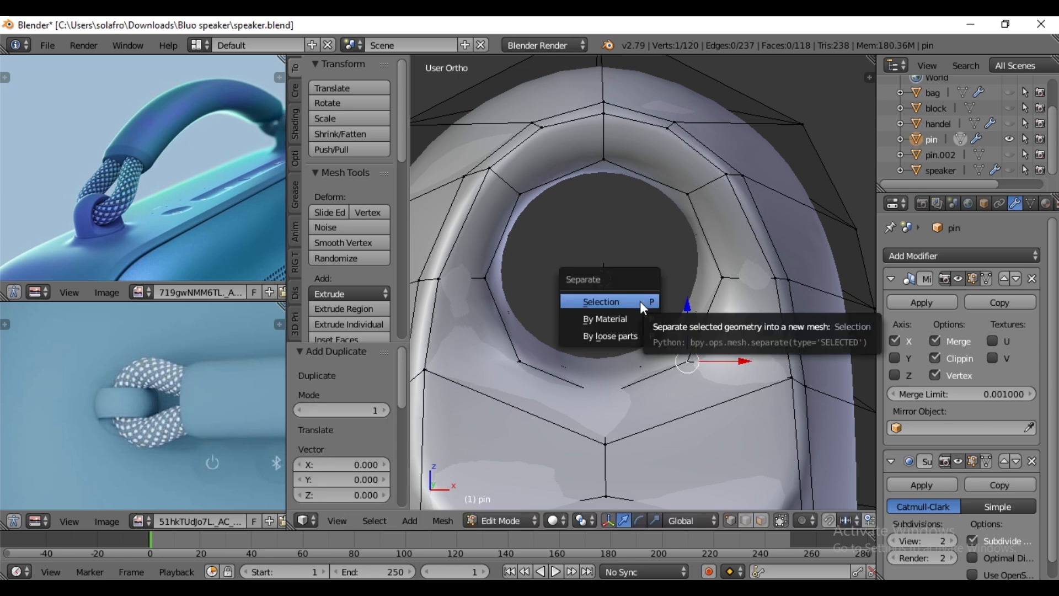
{"action": "left_click", "coordinate": [602, 301]}
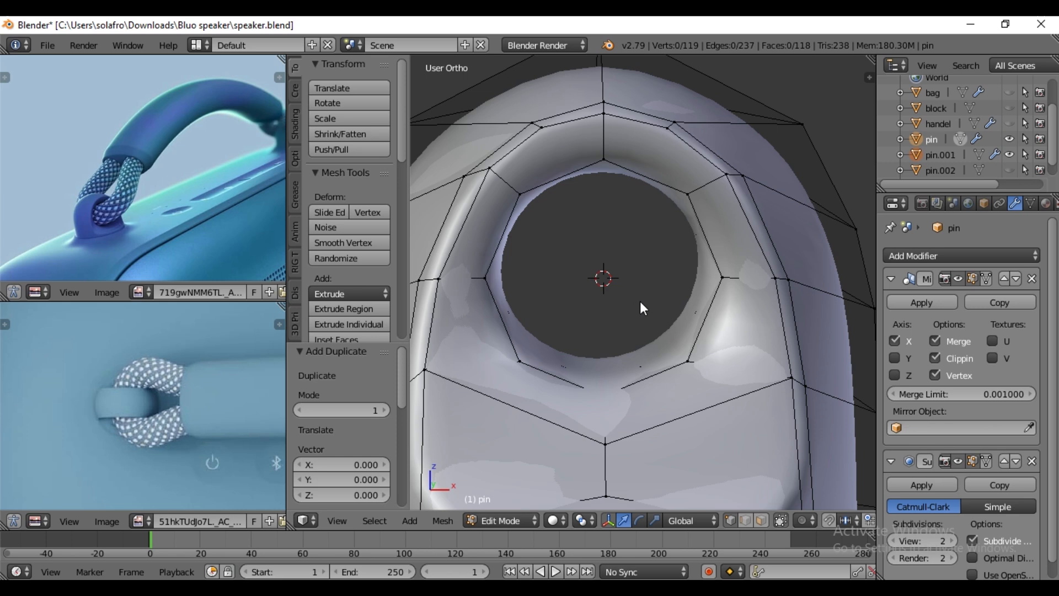
- Edit the separated vertex object and snap its vertex to the 3D cursor at the hole's centre
{"action": "key", "text": "Tab"}
{"action": "right_click", "coordinate": [690, 361]}
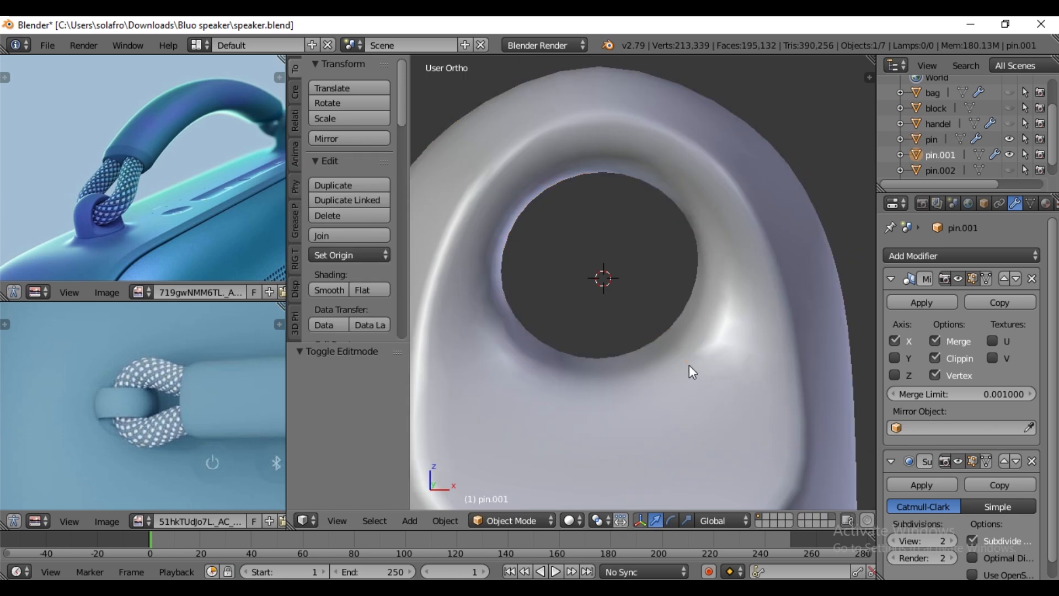
{"action": "key", "text": "Tab"}
{"action": "key", "text": "a"}
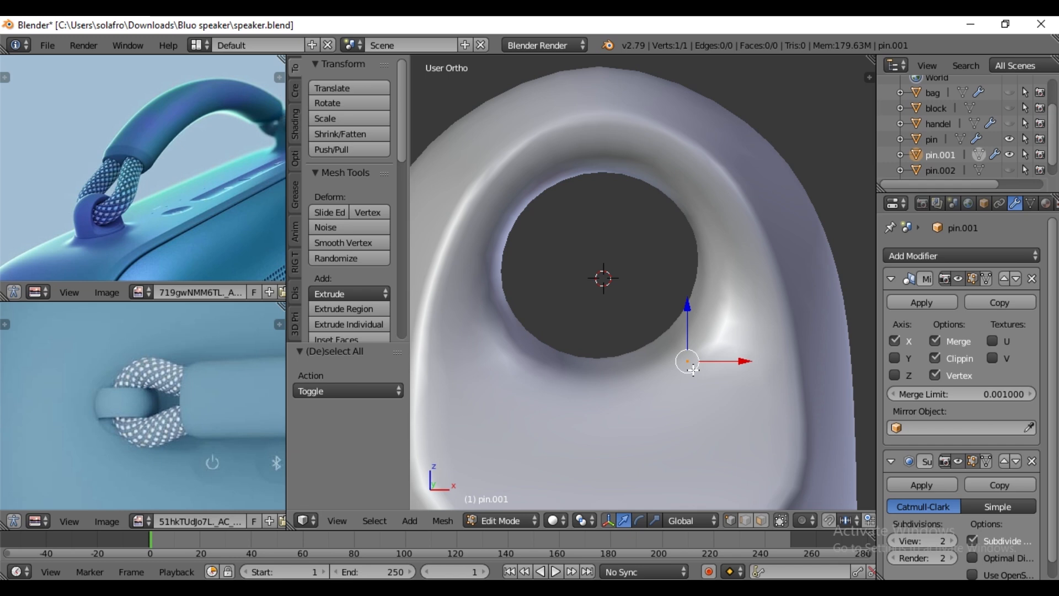
{"action": "key", "text": "shift+s"}
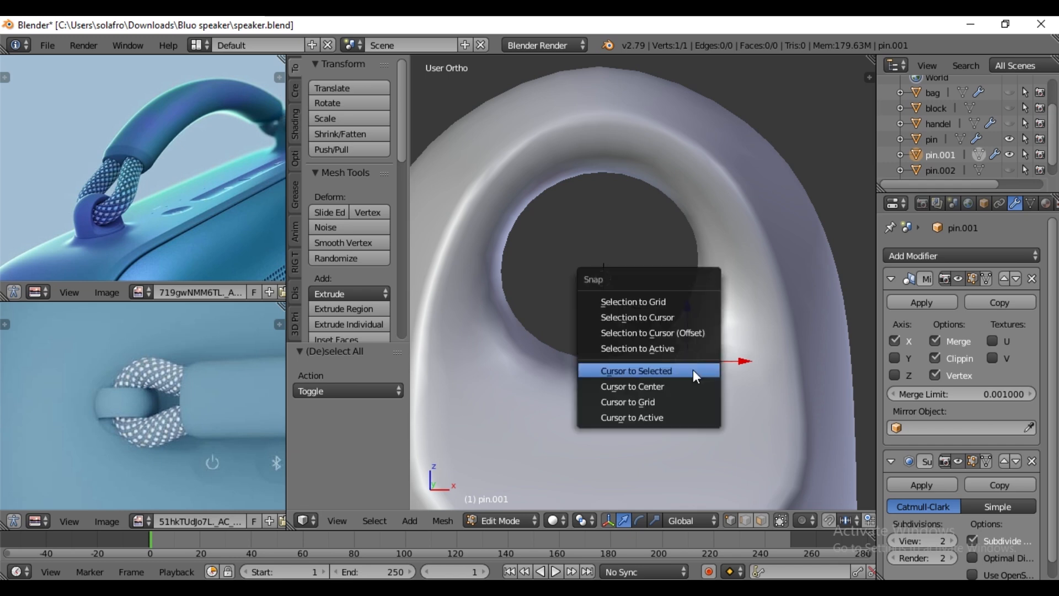
{"action": "left_click", "coordinate": [658, 318]}
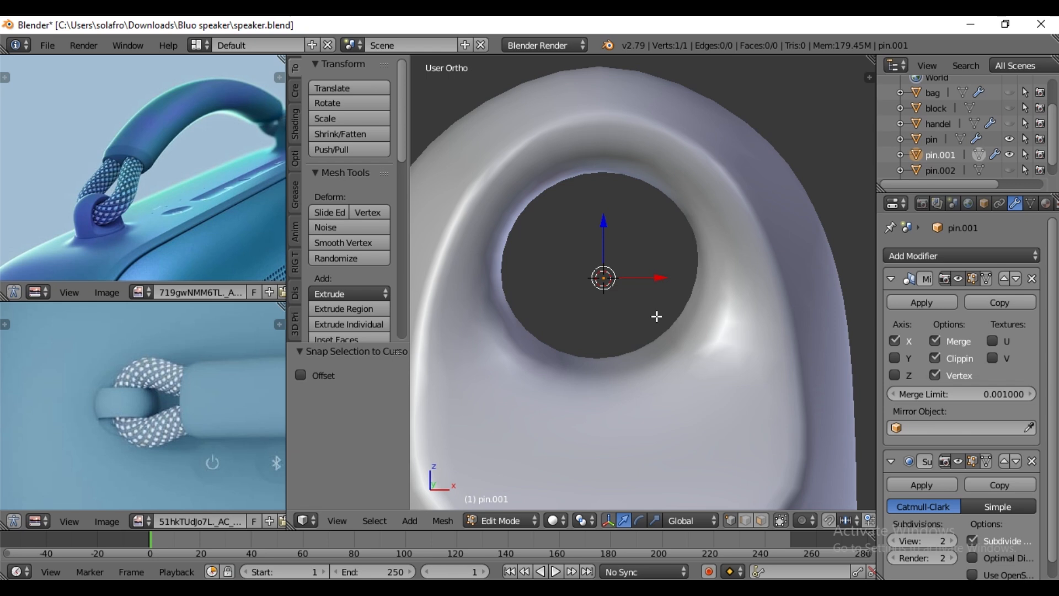
- Extrude the vertex in the left side view into a chain of five segments curving out of the pin's hole and upward
{"action": "scroll", "coordinate": [621, 294], "scroll_direction": "down", "scroll_amount": 6}
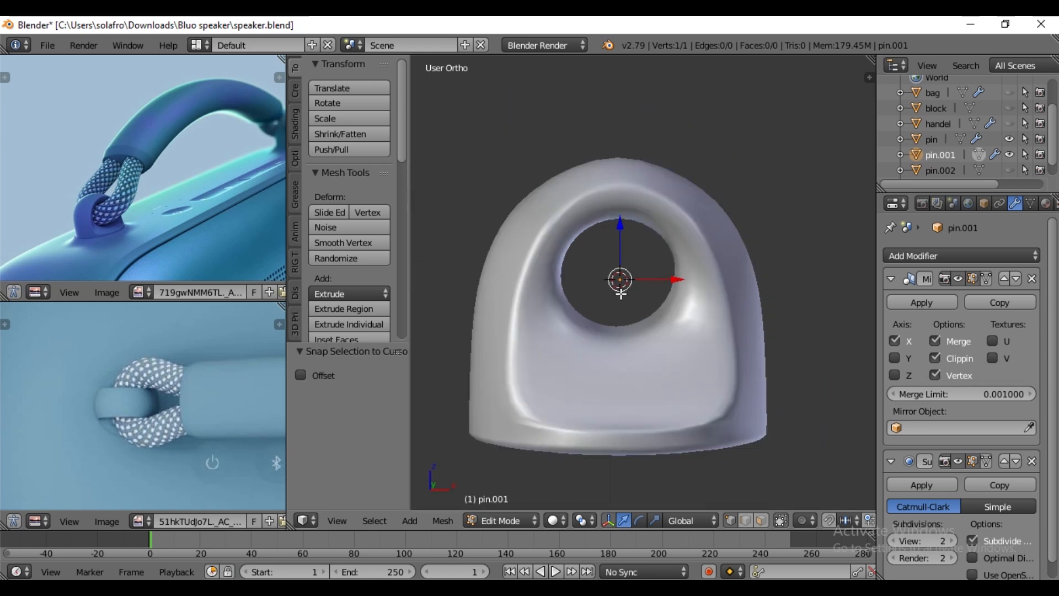
{"action": "key", "text": "ctrl+KP_3"}
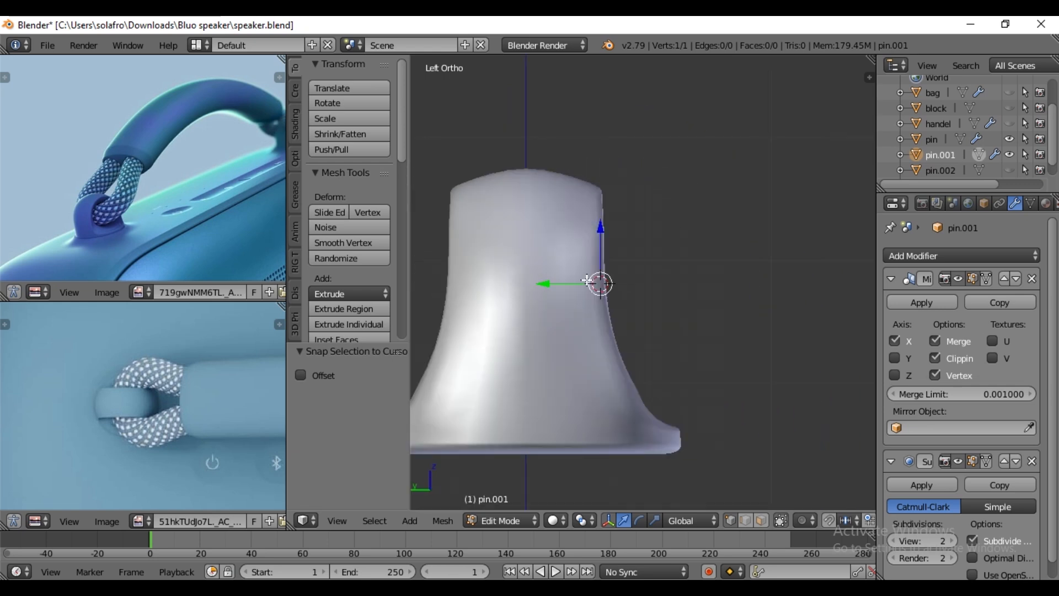
{"action": "scroll", "coordinate": [612, 313], "scroll_direction": "up", "scroll_amount": 1}
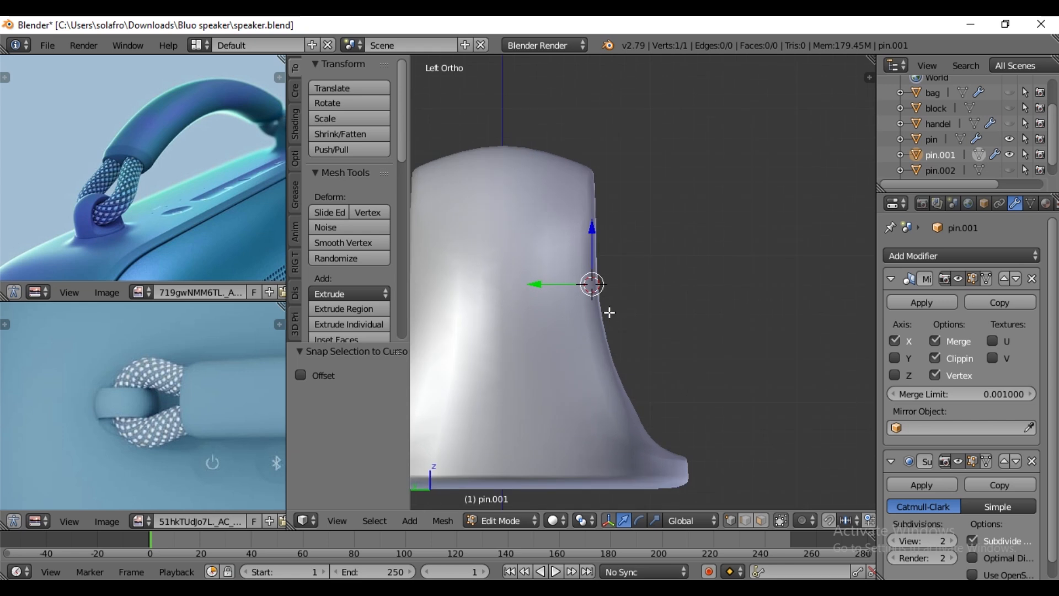
{"action": "scroll", "coordinate": [593, 308], "scroll_direction": "down", "scroll_amount": 1}
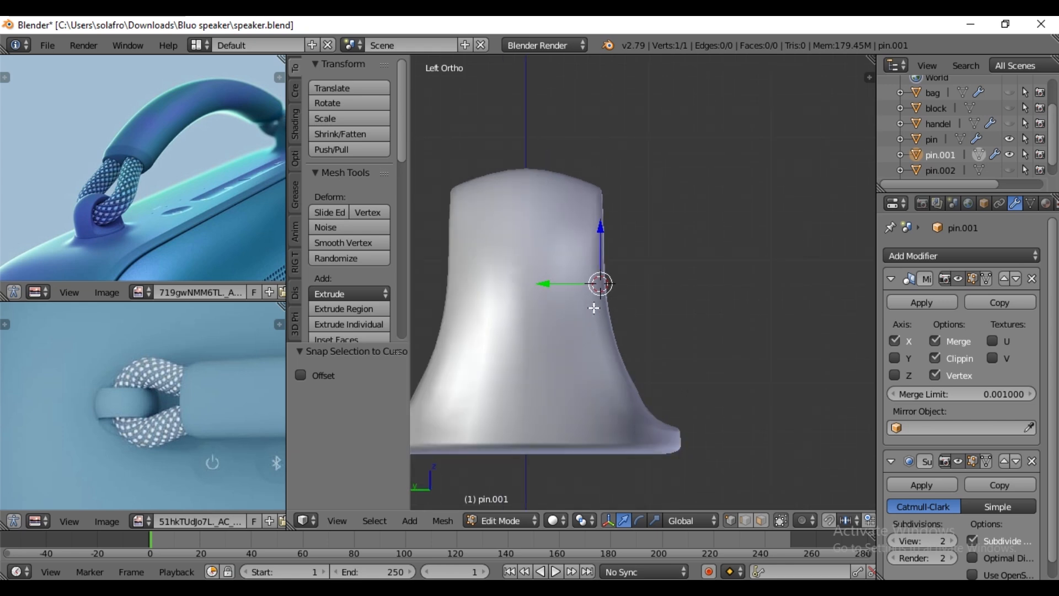
{"action": "key", "text": "e"}
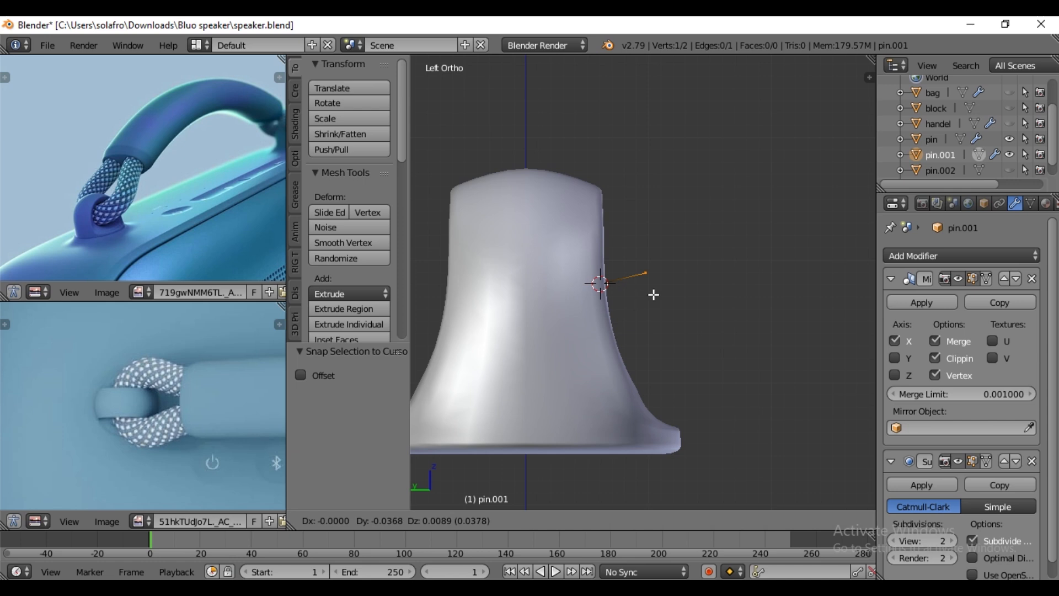
{"action": "left_click", "coordinate": [655, 285]}
{"action": "key", "text": "e"}
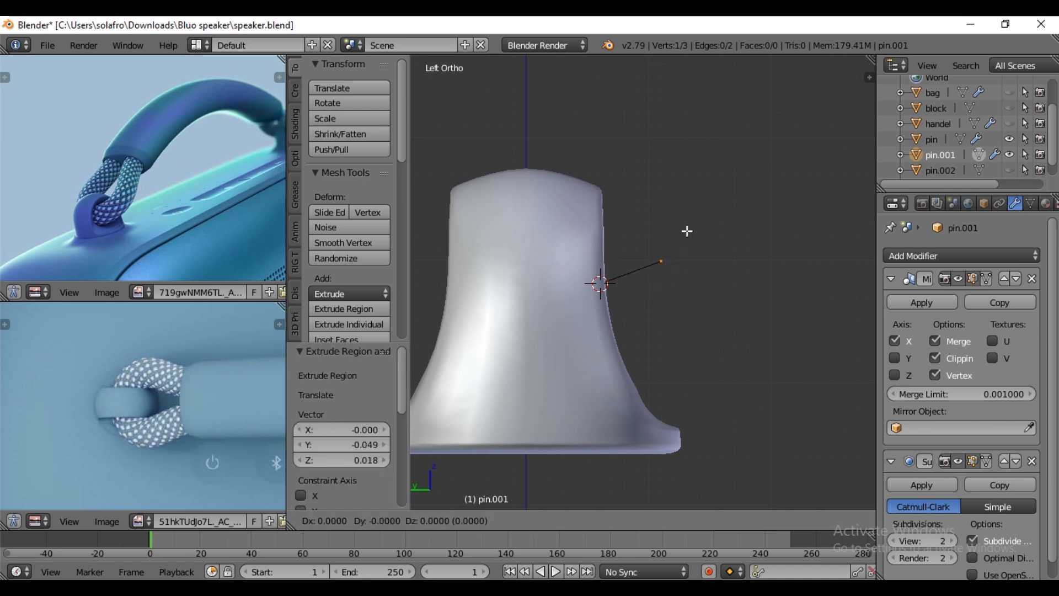
{"action": "left_click", "coordinate": [697, 205]}
{"action": "key", "text": "e"}
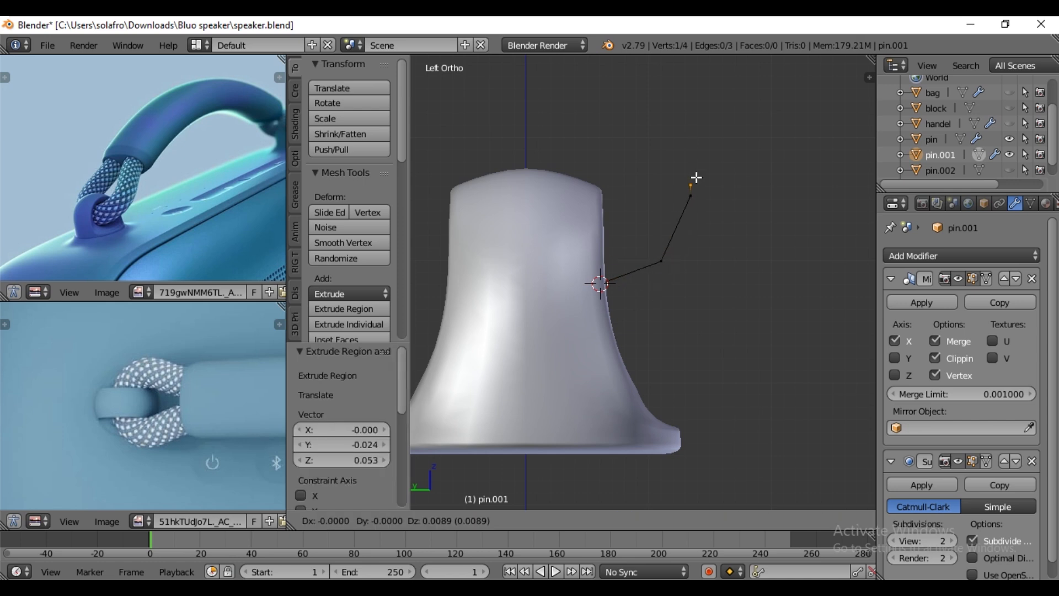
{"action": "left_click", "coordinate": [691, 123]}
{"action": "scroll", "coordinate": [693, 193], "scroll_direction": "down", "scroll_amount": 3}
{"action": "key", "text": "e"}
{"action": "left_click", "coordinate": [641, 144]}
{"action": "key", "text": "e"}
{"action": "left_click", "coordinate": [615, 100]}
- Reposition the chain's vertices in the side view to even out the strap's curve above the pin
{"action": "right_click", "coordinate": [667, 192]}
{"action": "left_click_drag", "start_coordinate": [610, 185], "coordinate": [591, 152]}
{"action": "right_click", "coordinate": [633, 159]}
{"action": "right_click", "coordinate": [666, 232]}
{"action": "left_click_drag", "start_coordinate": [624, 232], "coordinate": [618, 232]}
{"action": "right_click", "coordinate": [657, 189]}
{"action": "left_click_drag", "start_coordinate": [613, 188], "coordinate": [609, 187]}
- Extrude the vertex at the hole's centre about 0.034 along Y into the pin
{"action": "scroll", "coordinate": [622, 298], "scroll_direction": "up", "scroll_amount": 2}
{"action": "right_click", "coordinate": [613, 283]}
{"action": "middle_click_drag", "start_coordinate": [663, 319], "coordinate": [588, 347]}
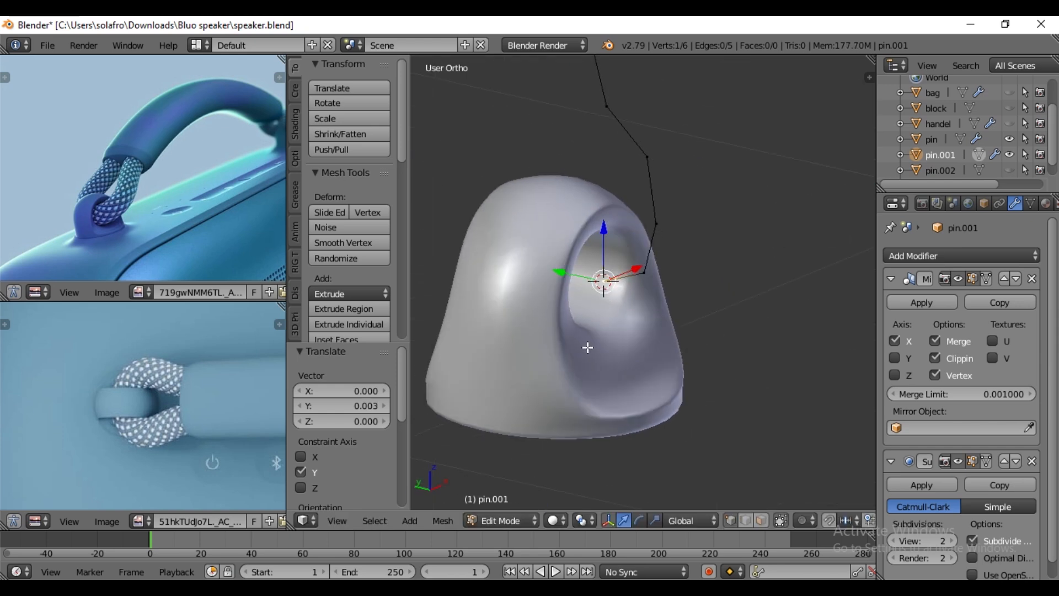
{"action": "key", "text": "e"}
{"action": "key", "text": "y"}
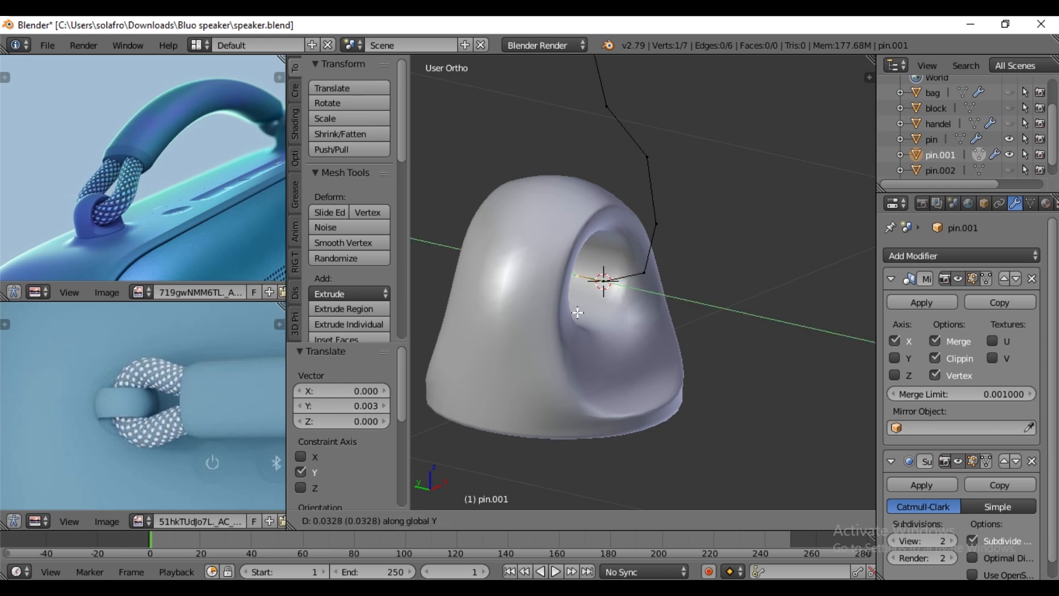
{"action": "left_click", "coordinate": [583, 316]}
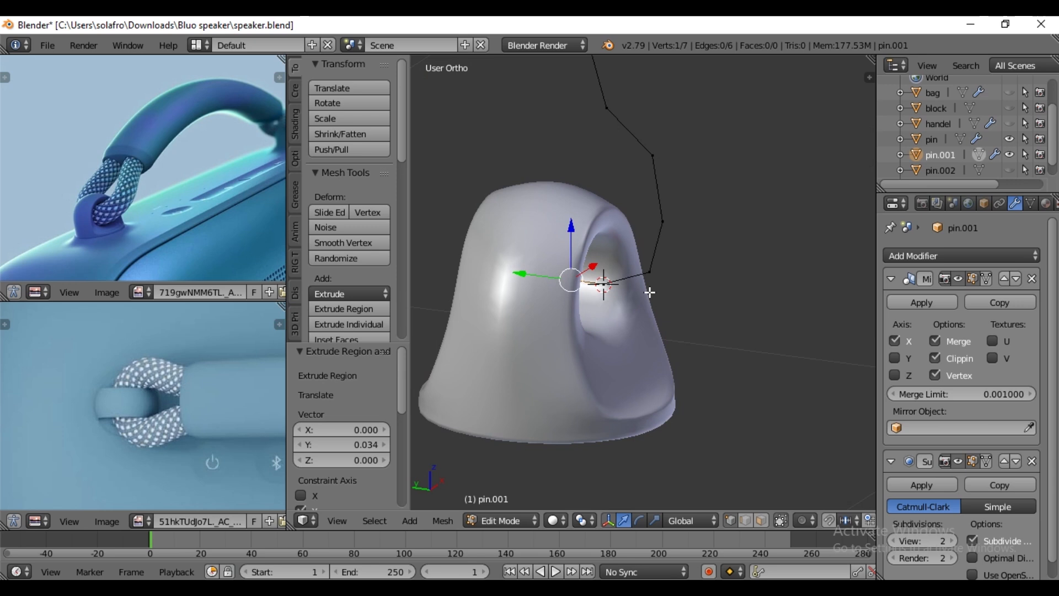
- Remove the Mirror and Subdivision Surface modifiers from the strap path object
{"action": "scroll", "coordinate": [654, 287], "scroll_direction": "down", "scroll_amount": 3}
{"action": "key", "text": "a"}
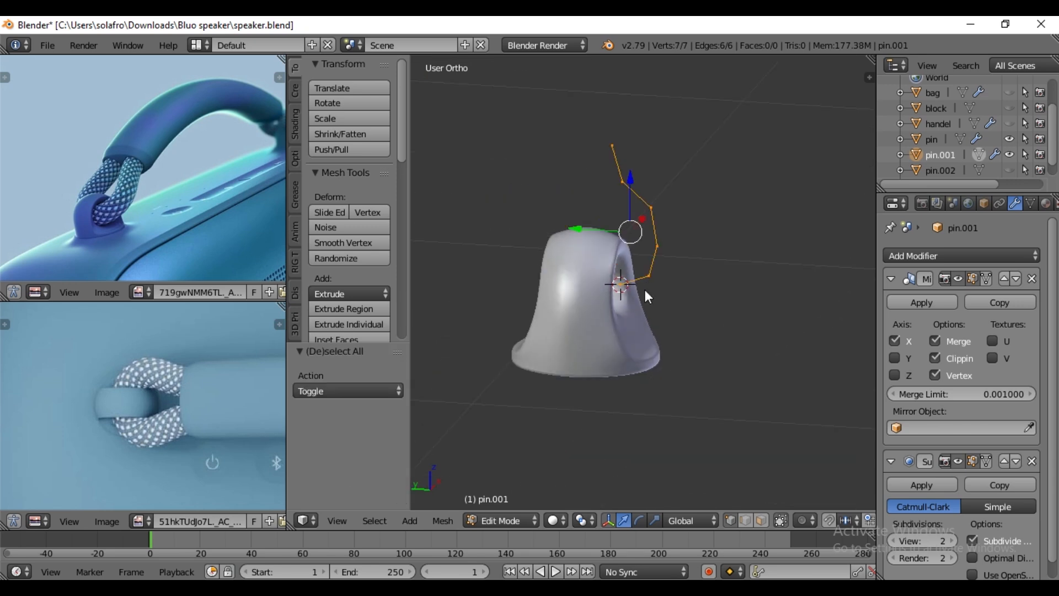
{"action": "key", "text": "Tab"}
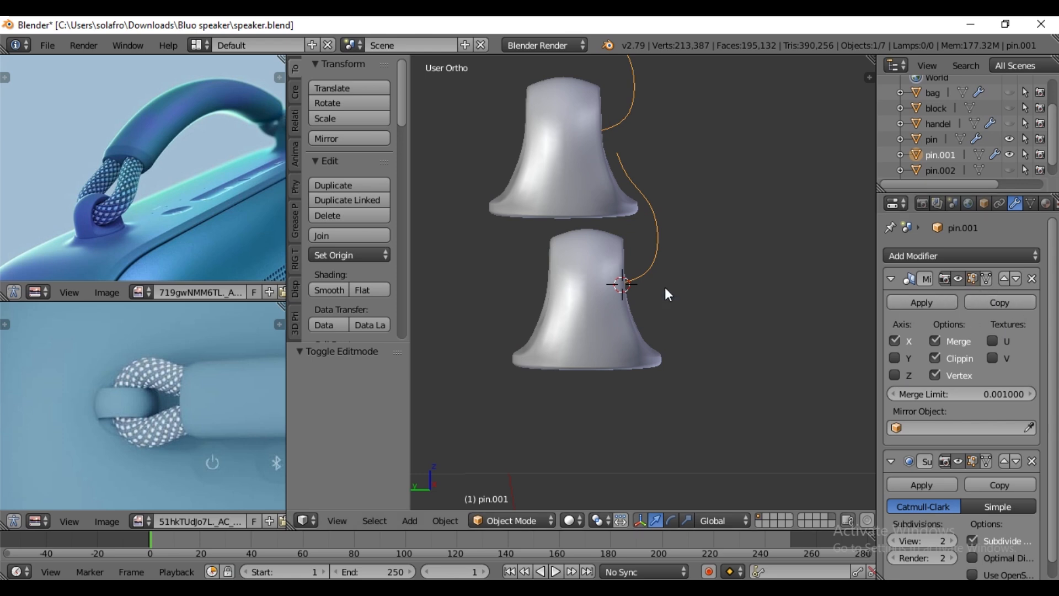
{"action": "left_click", "coordinate": [1033, 278]}
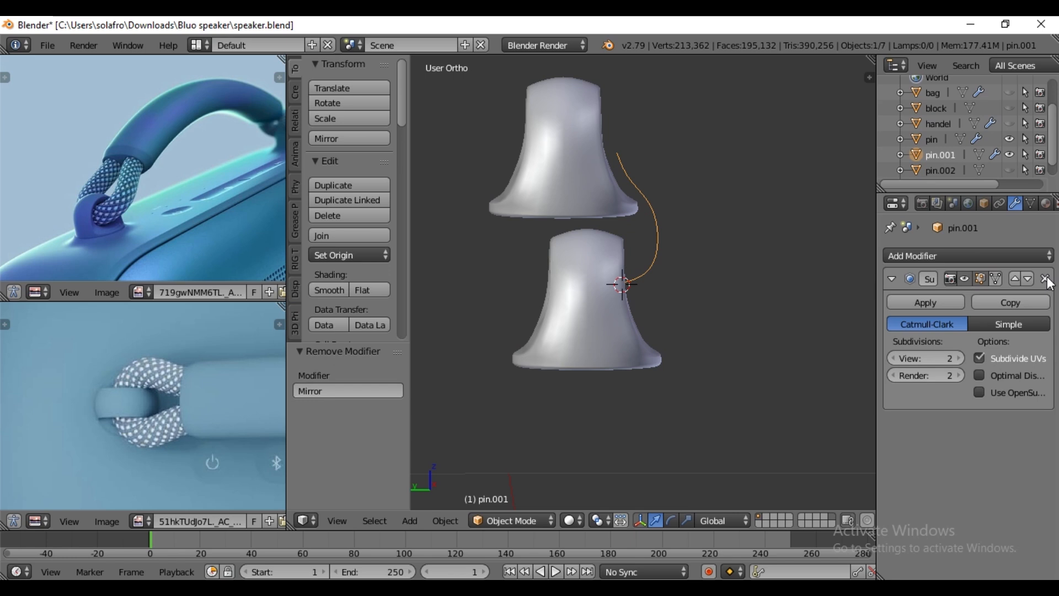
{"action": "left_click", "coordinate": [1046, 280]}
{"action": "key", "text": "Tab"}
{"action": "key", "text": "Tab"}
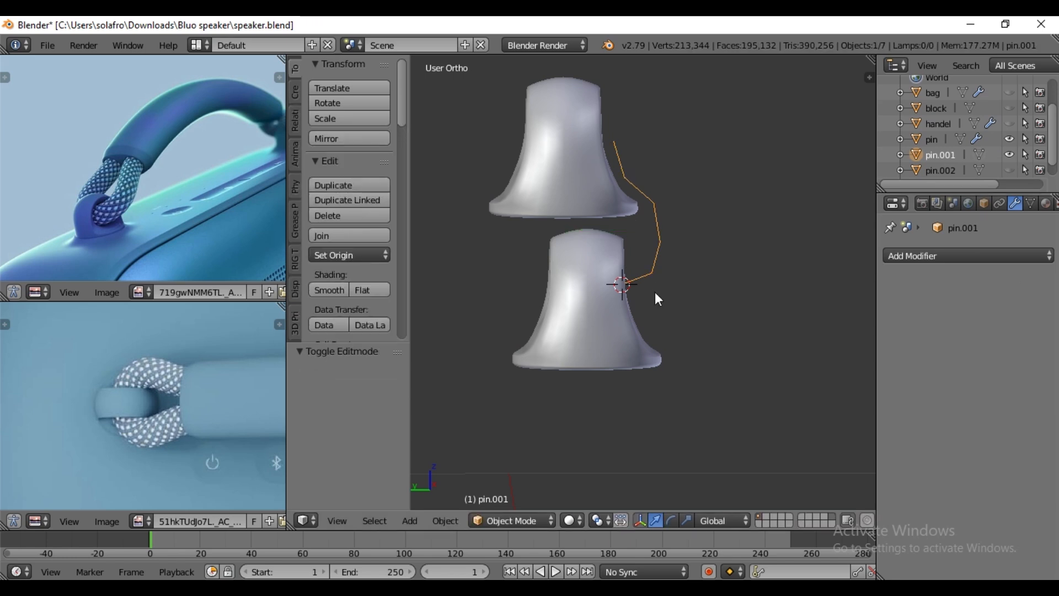
- Convert the strap path from a mesh to a curve and check its points in edit mode
{"action": "key", "text": "alt+c"}
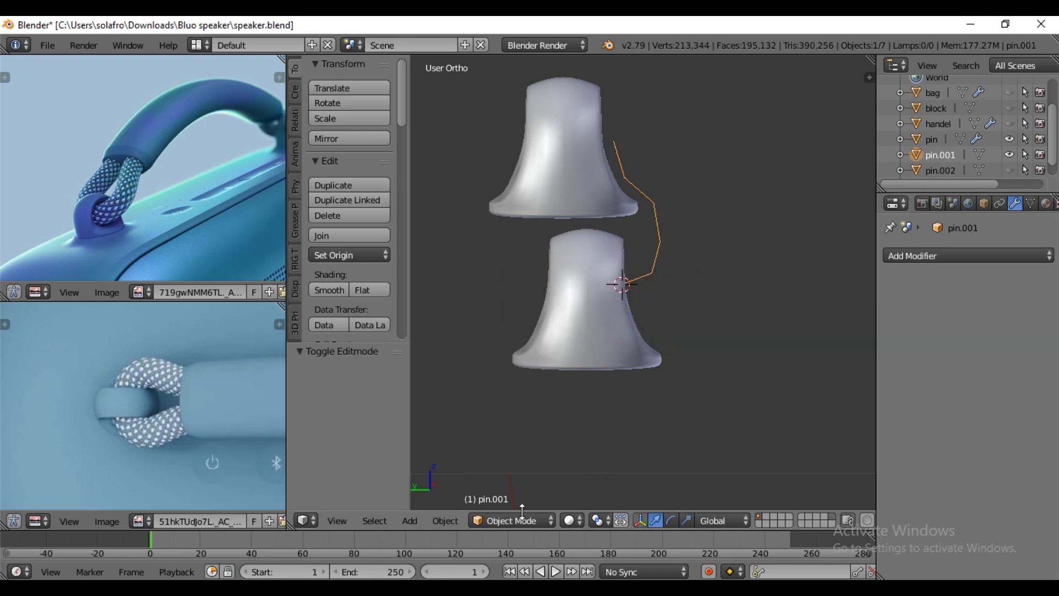
{"action": "left_click", "coordinate": [449, 522]}
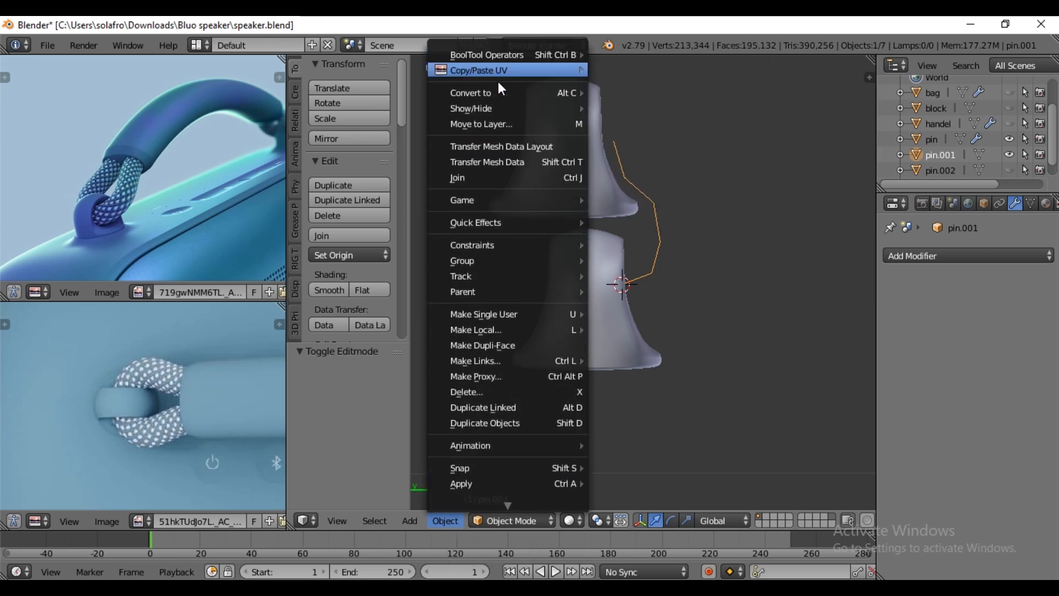
{"action": "mouse_move", "coordinate": [497, 93]}
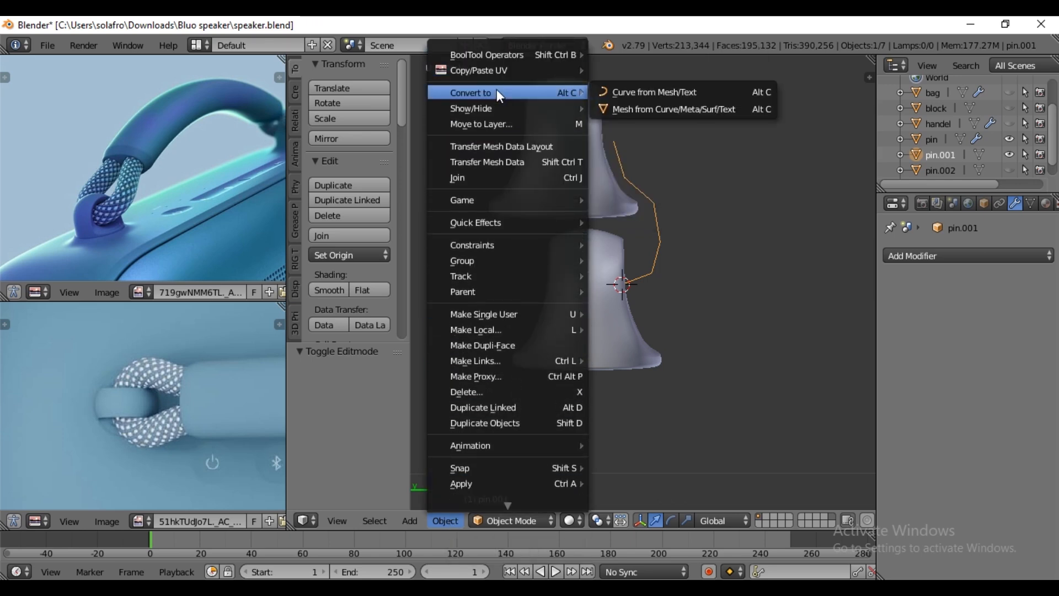
{"action": "left_click", "coordinate": [673, 96]}
{"action": "key", "text": "Tab"}
{"action": "scroll", "coordinate": [653, 311], "scroll_direction": "up", "scroll_amount": 2}
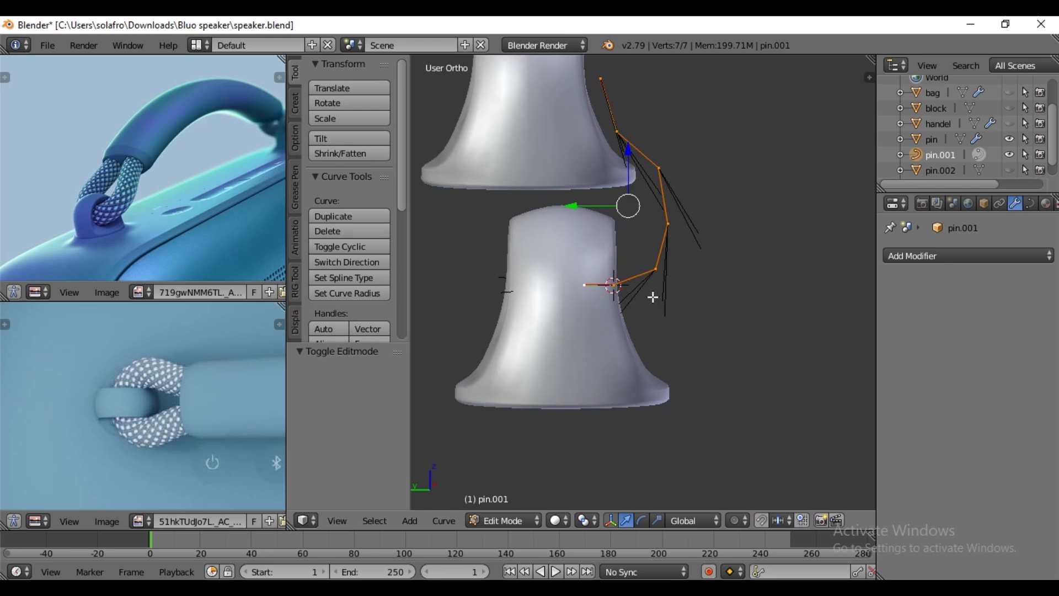
{"action": "key", "text": "Tab"}
{"action": "scroll", "coordinate": [654, 304], "scroll_direction": "down", "scroll_amount": 2}
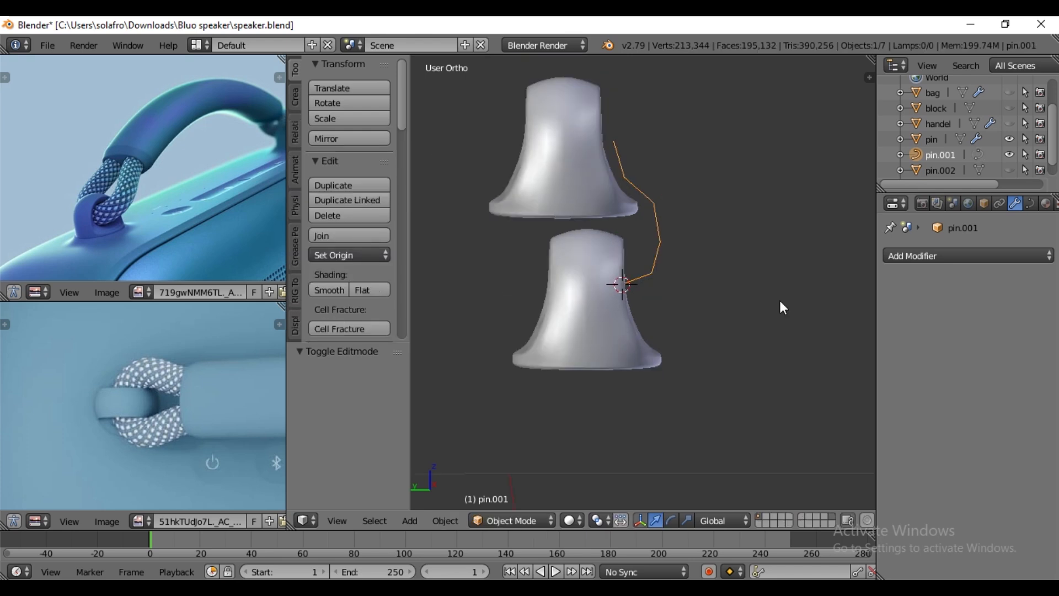
- Give the strap curve thickness with a bevel depth of 0.045
{"action": "left_click", "coordinate": [1031, 204]}
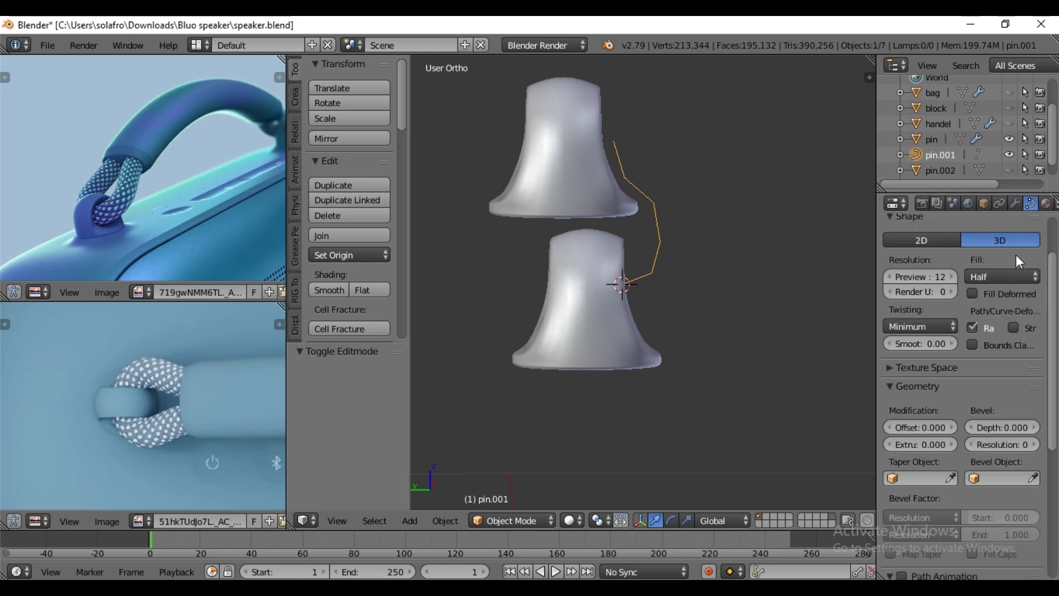
{"action": "left_click_drag", "start_coordinate": [1037, 429], "coordinate": [1057, 429]}
{"action": "middle_click_drag", "start_coordinate": [735, 319], "coordinate": [673, 337]}
{"action": "left_click", "coordinate": [1036, 427]}
{"action": "middle_click_drag", "start_coordinate": [635, 281], "coordinate": [660, 333]}
- Set the strap curve's fill mode to Full and its bevel resolution to 1
{"action": "left_click", "coordinate": [1011, 277]}
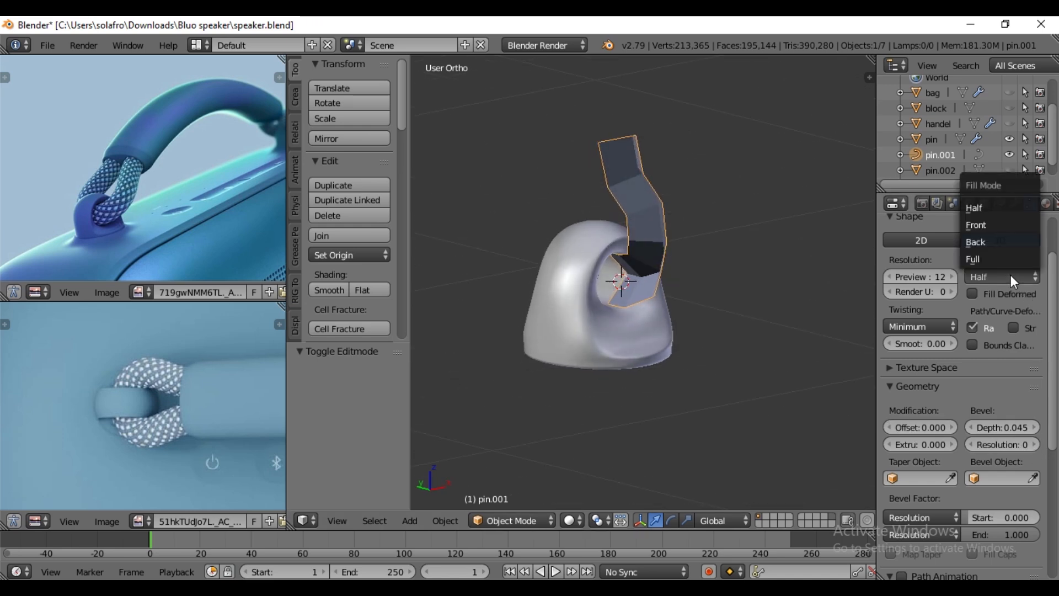
{"action": "middle_click_drag", "start_coordinate": [575, 243], "coordinate": [712, 206]}
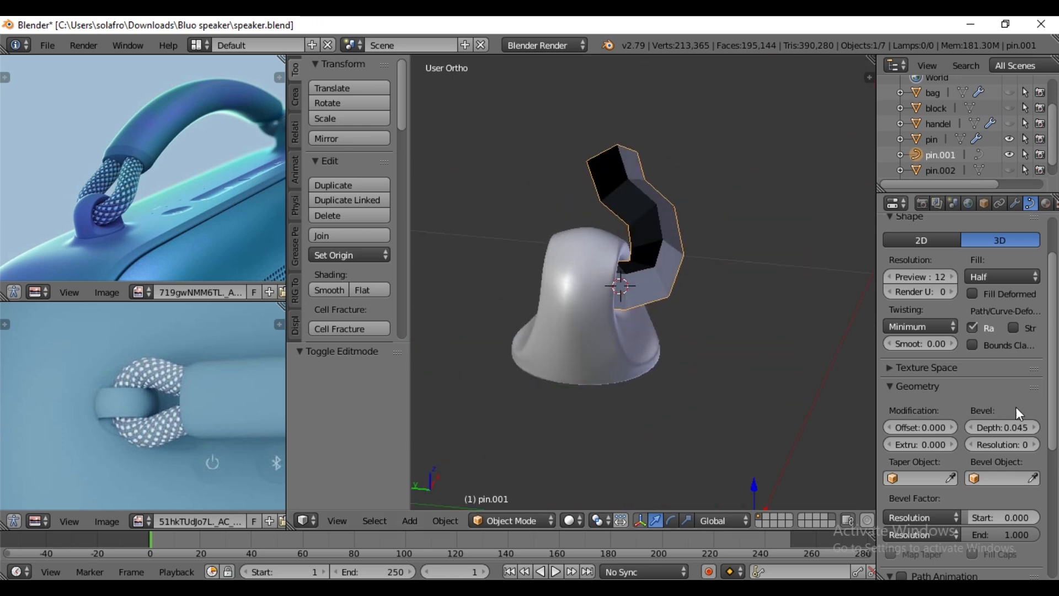
{"action": "left_click", "coordinate": [999, 276]}
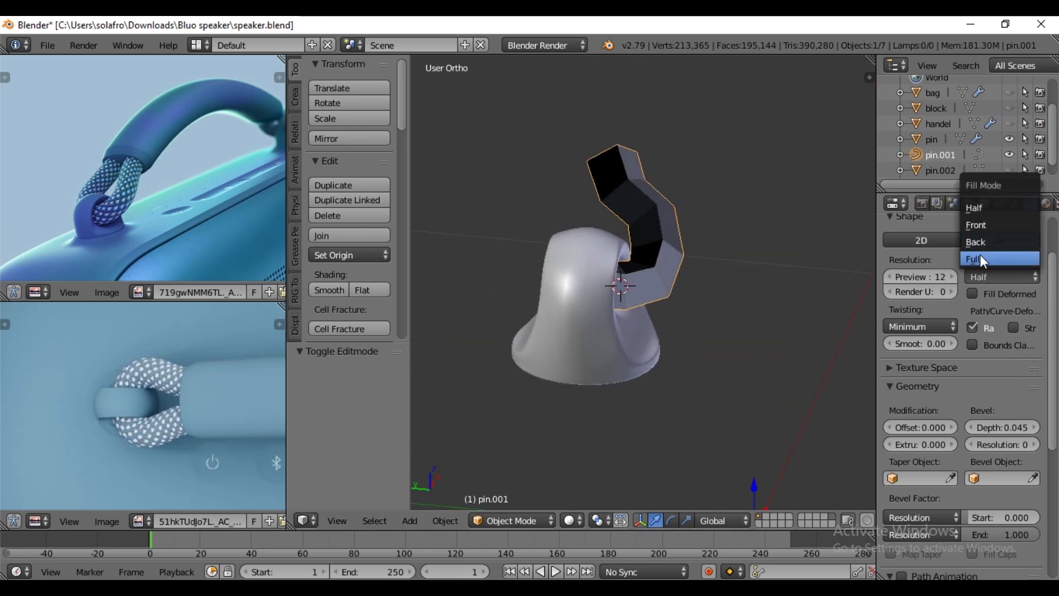
{"action": "left_click", "coordinate": [982, 258]}
{"action": "middle_click_drag", "start_coordinate": [652, 287], "coordinate": [632, 191]}
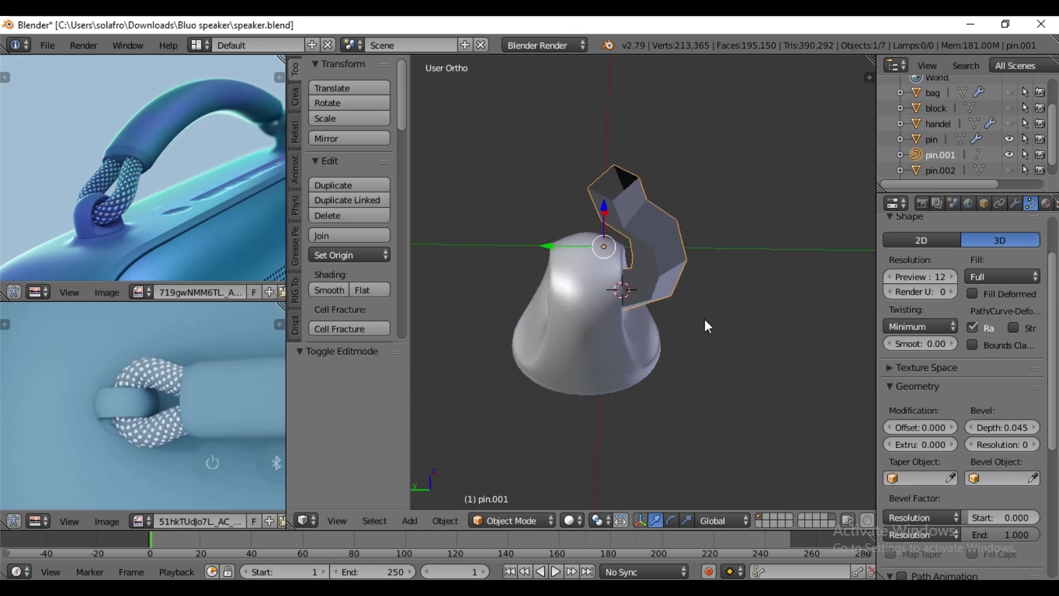
{"action": "left_click", "coordinate": [1033, 444]}
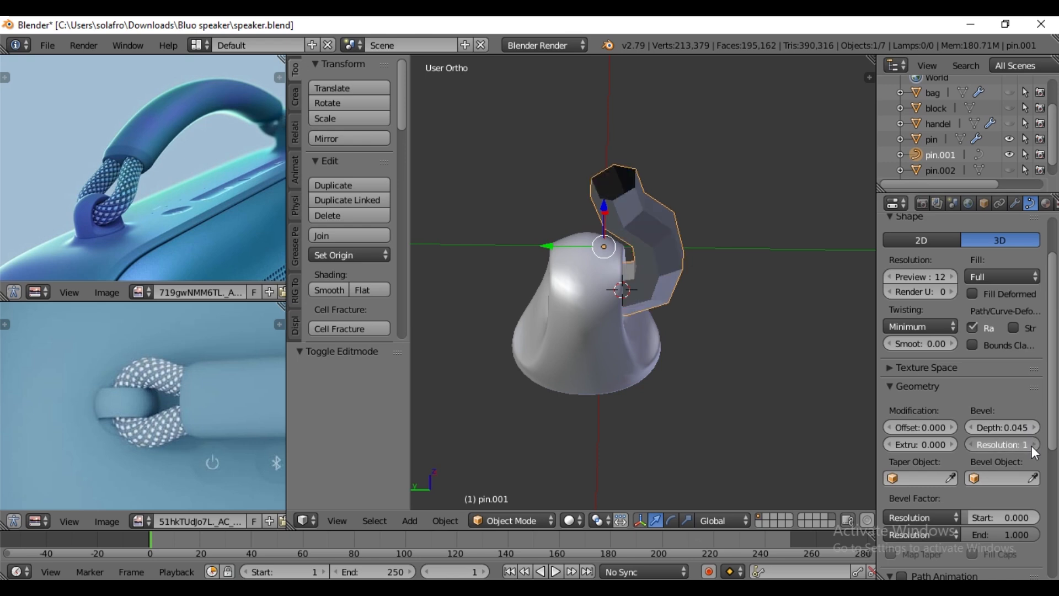
{"action": "left_click", "coordinate": [1033, 444]}
{"action": "scroll", "coordinate": [660, 381], "scroll_direction": "up", "scroll_amount": 2}
{"action": "left_click", "coordinate": [975, 445]}
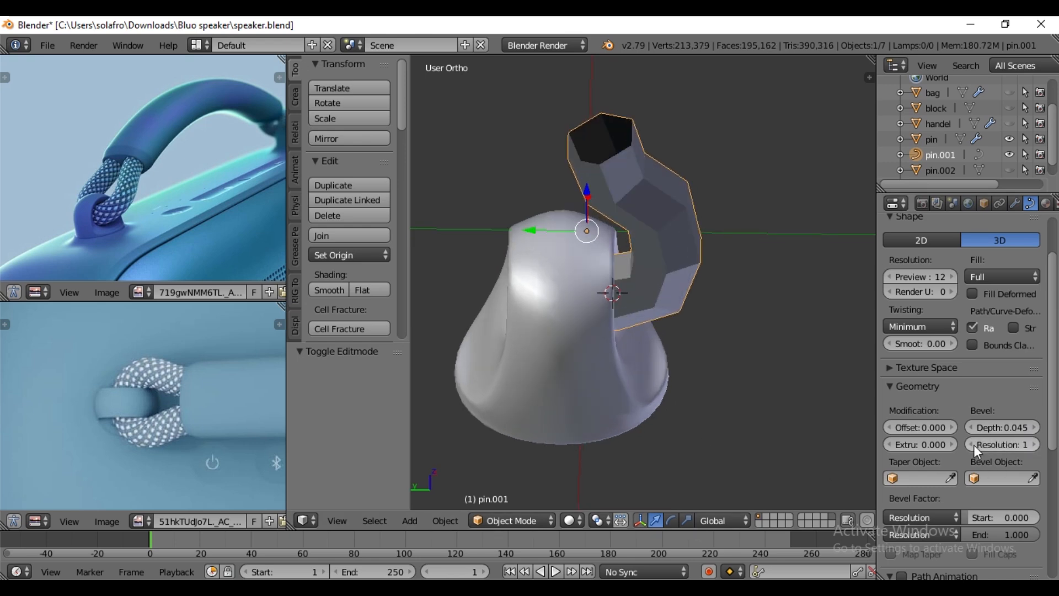
- Reposition the curve's control points in the side view to soften the strap's bend and straighten its upper end
{"action": "key", "text": "Tab"}
{"action": "middle_click_drag", "start_coordinate": [649, 176], "coordinate": [629, 291]}
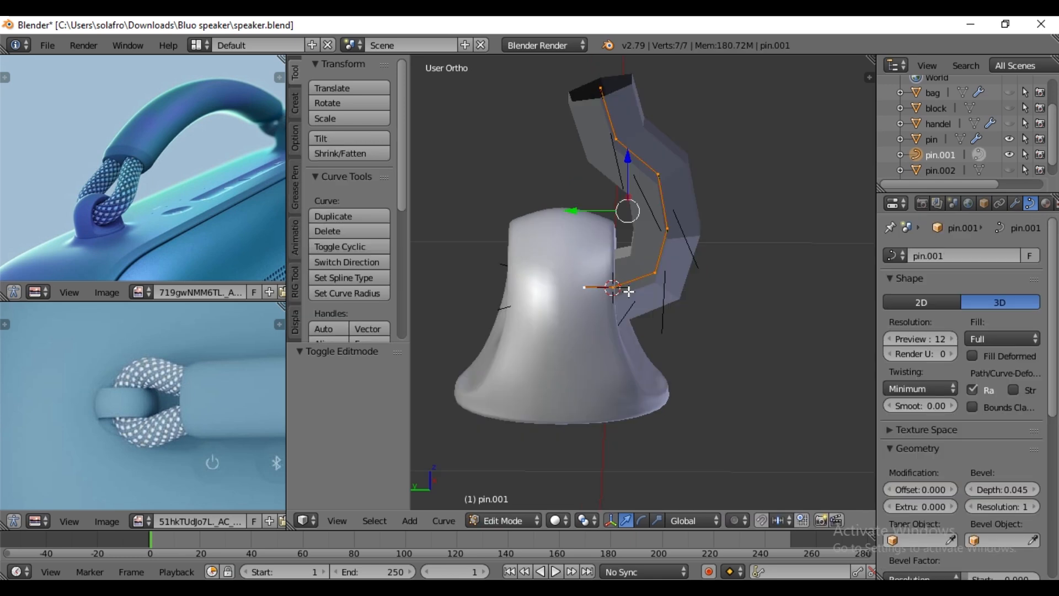
{"action": "key", "text": "ctrl+KP_3"}
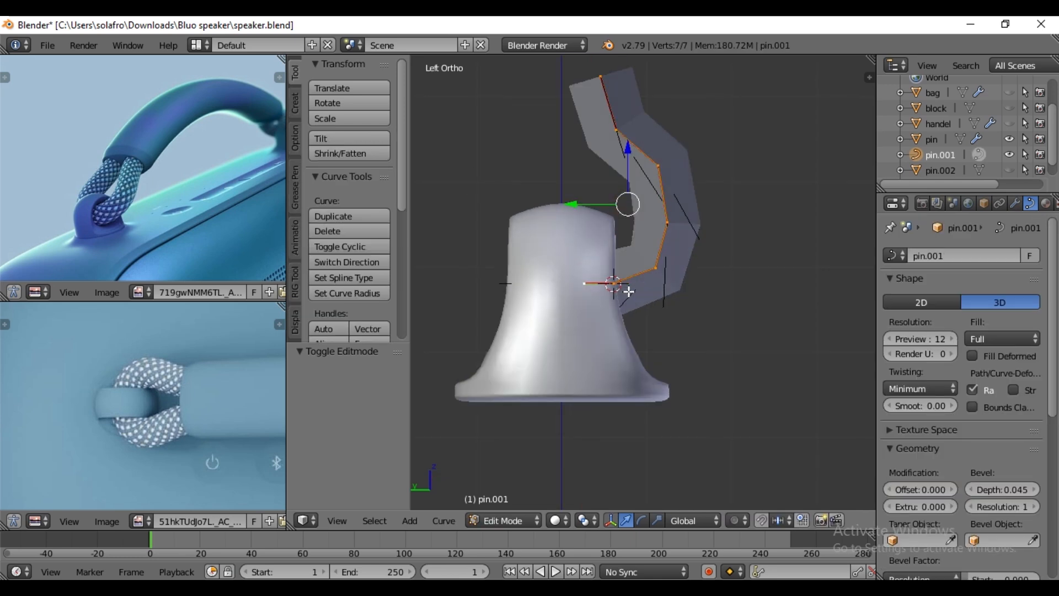
{"action": "right_click", "coordinate": [659, 166]}
{"action": "left_click_drag", "start_coordinate": [609, 165], "coordinate": [576, 180]}
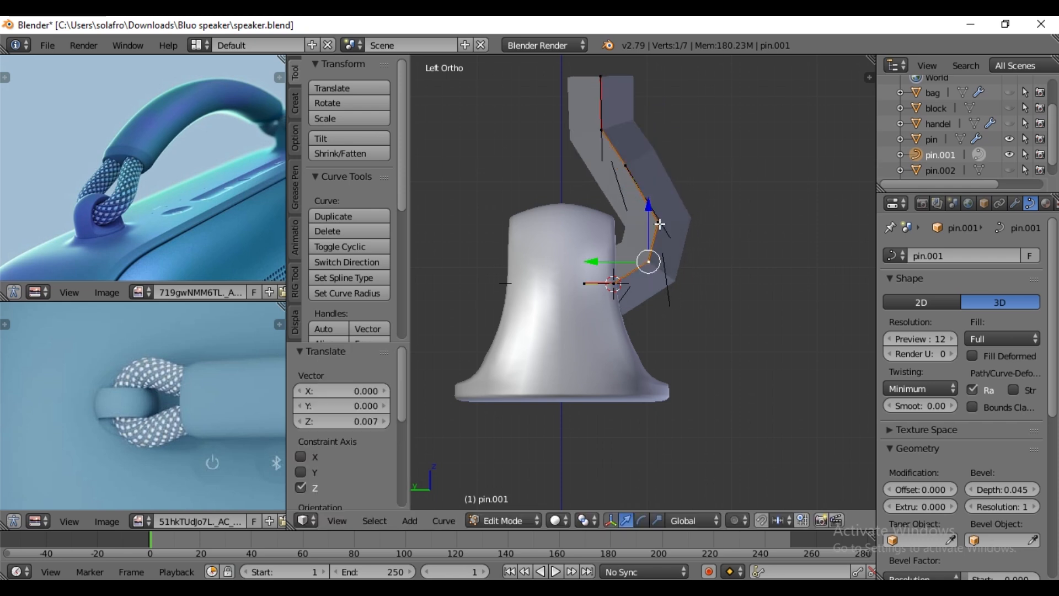
{"action": "right_click", "coordinate": [660, 222]}
{"action": "left_click_drag", "start_coordinate": [660, 178], "coordinate": [657, 164]}
{"action": "left_click_drag", "start_coordinate": [619, 210], "coordinate": [611, 208]}
{"action": "middle_click_drag", "start_coordinate": [620, 163], "coordinate": [683, 220]}
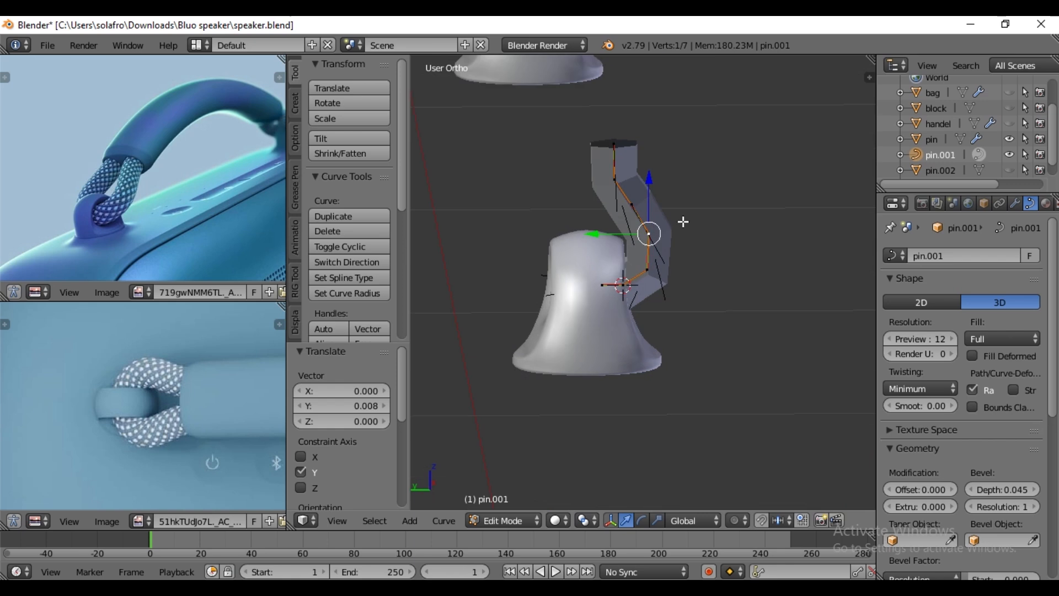
- Convert the bevelled strap curve to a mesh
{"action": "key", "text": "a"}
{"action": "key", "text": "a"}
{"action": "key", "text": "Tab"}
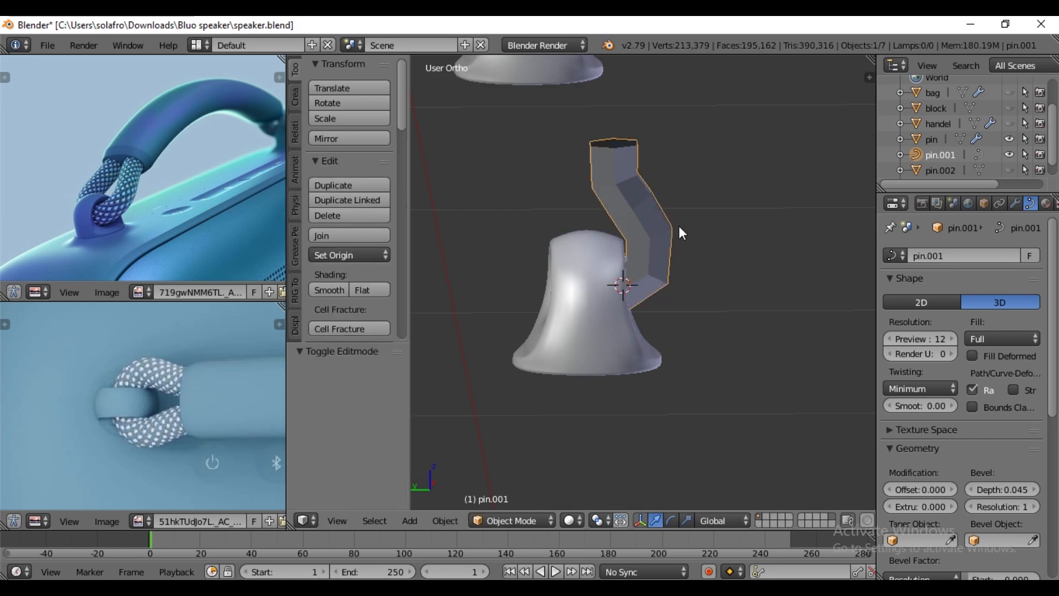
{"action": "middle_click_drag", "start_coordinate": [672, 230], "coordinate": [690, 279]}
{"action": "key", "text": "alt+c"}
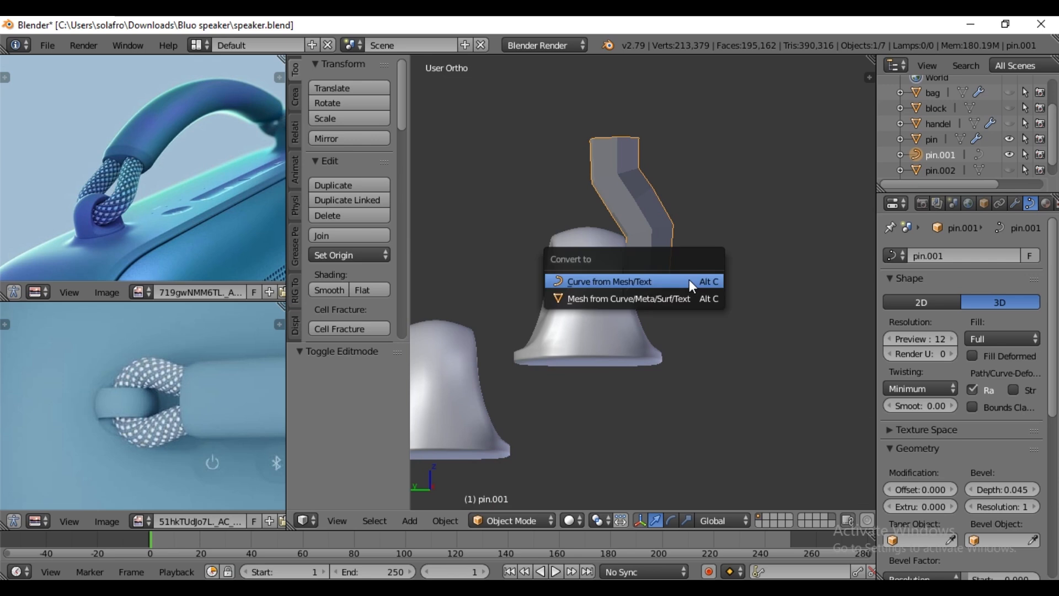
{"action": "left_click", "coordinate": [627, 298]}
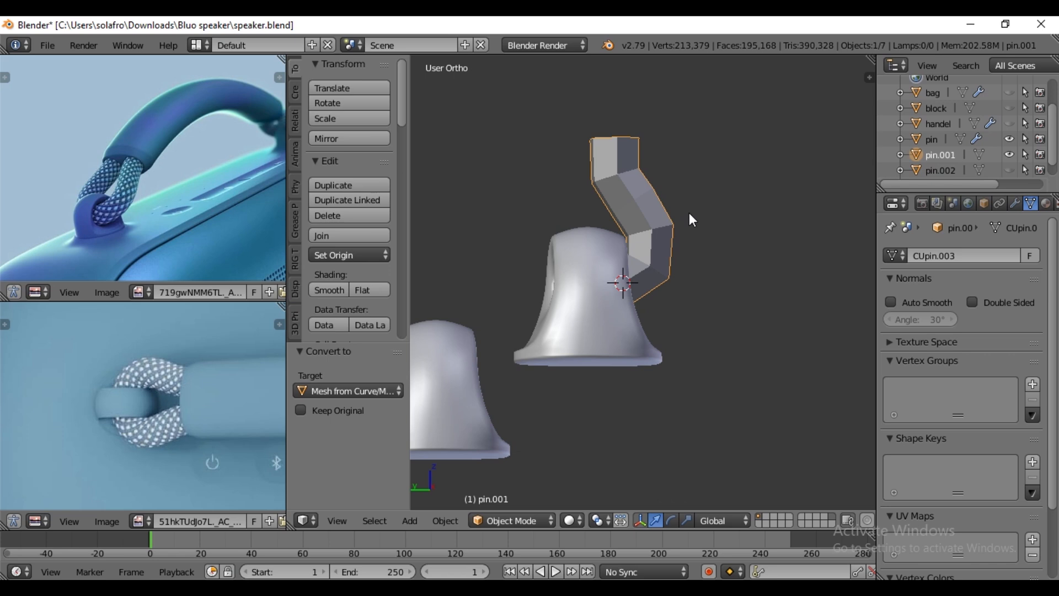
- Duplicate the edge loop at the strap's open upper end and separate the copy into its own object
{"action": "key", "text": "Tab"}
{"action": "middle_click_drag", "start_coordinate": [690, 216], "coordinate": [663, 243]}
{"action": "scroll", "coordinate": [114, 171], "scroll_direction": "up", "scroll_amount": 4}
{"action": "middle_click_drag", "start_coordinate": [114, 171], "coordinate": [125, 171]}
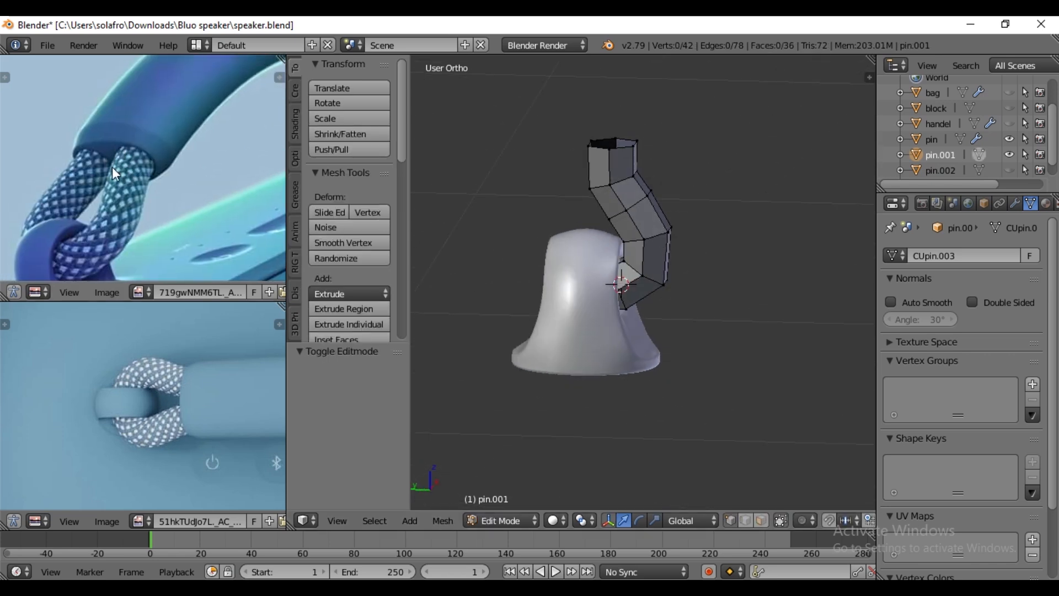
{"action": "right_click", "coordinate": [619, 153], "text": "alt"}
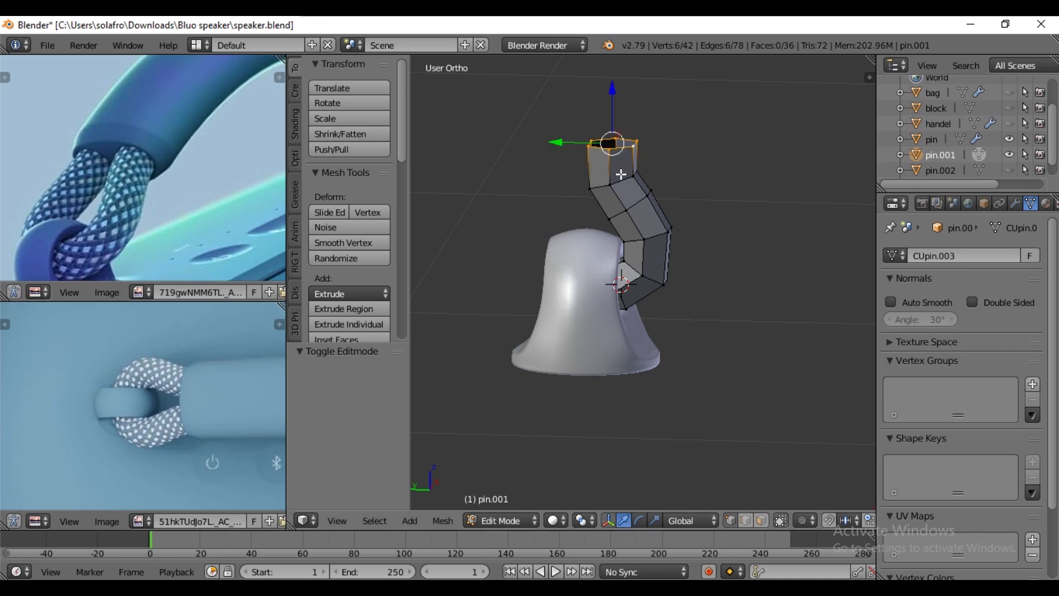
{"action": "key", "text": "e"}
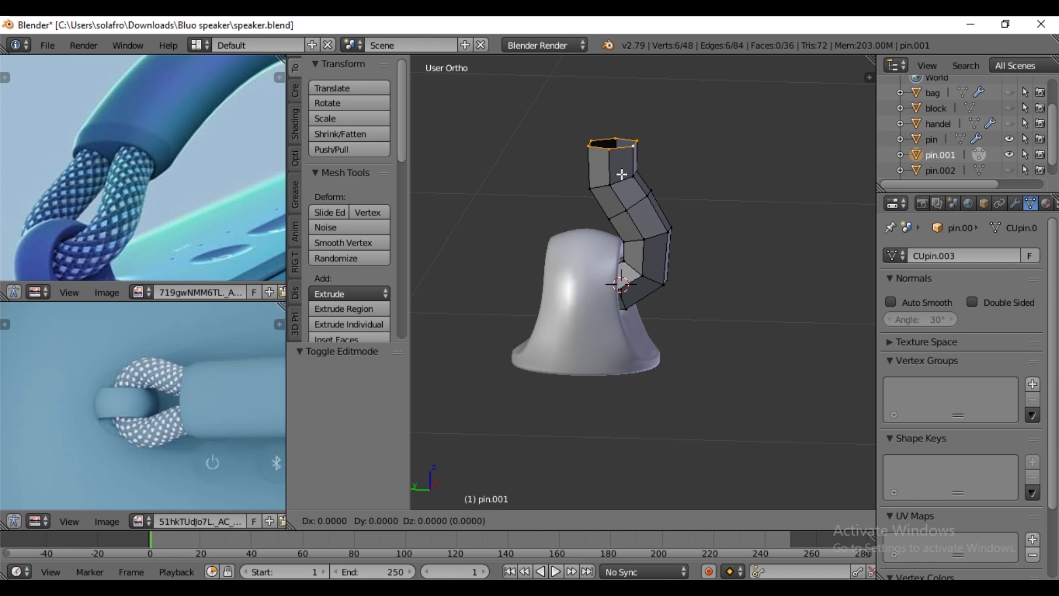
{"action": "right_click", "coordinate": [621, 173]}
{"action": "key", "text": "p"}
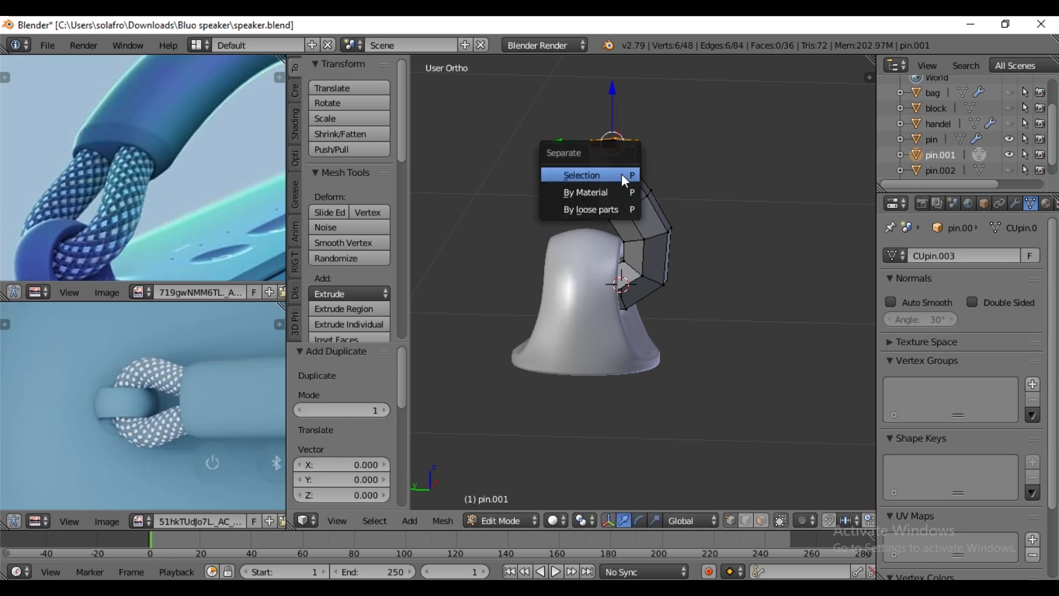
{"action": "left_click", "coordinate": [621, 174]}
{"action": "key", "text": "Tab"}
{"action": "right_click", "coordinate": [620, 151]}
- Rename the separated edge-loop object as handle
{"action": "scroll", "coordinate": [944, 159], "scroll_direction": "down", "scroll_amount": 2}
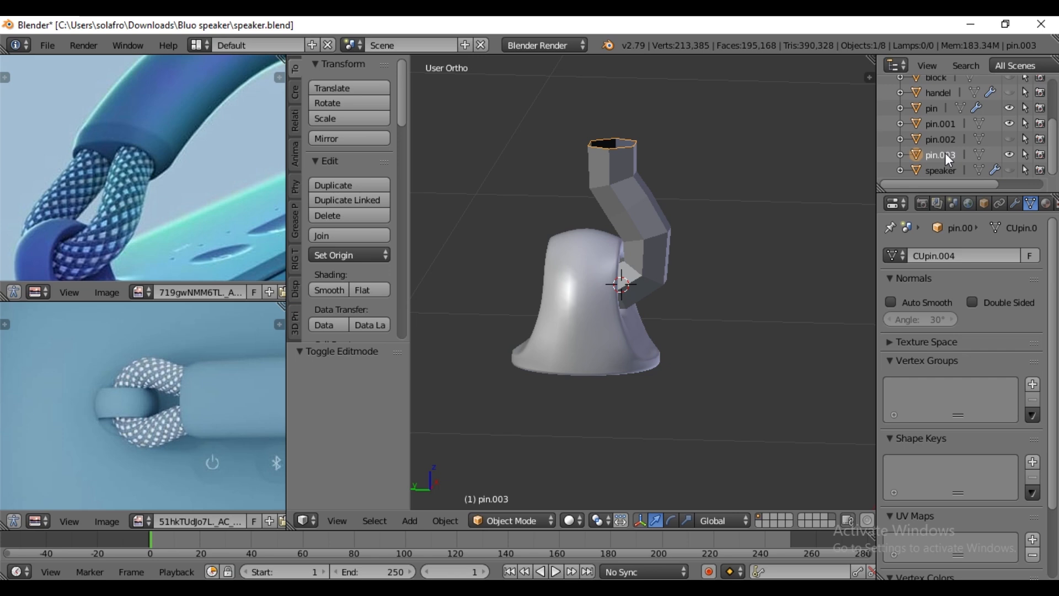
{"action": "double_click", "coordinate": [946, 155]}
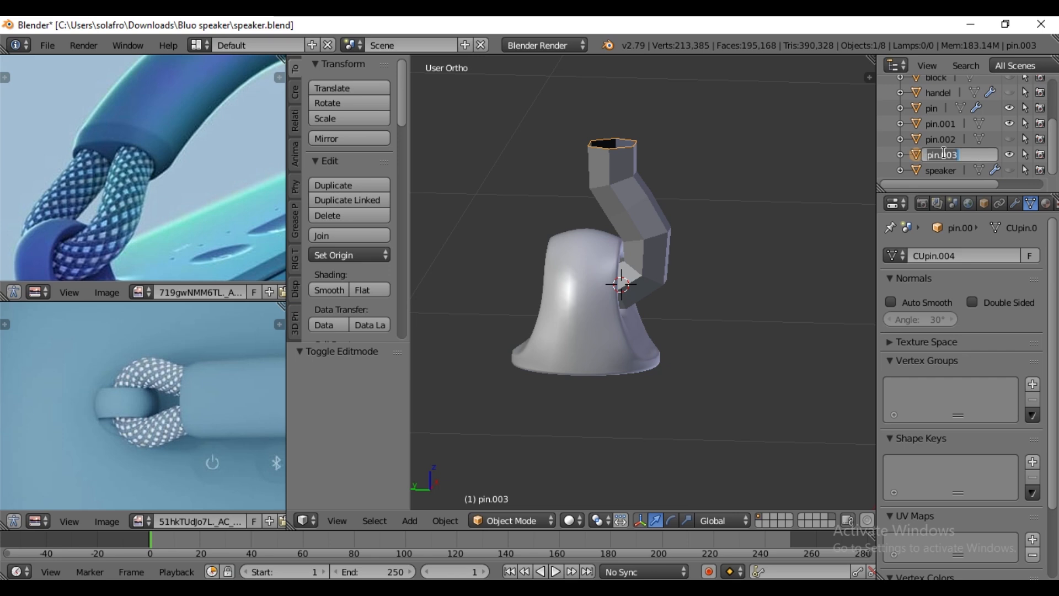
{"action": "type", "text": "handle"}
{"action": "key", "text": "Return"}
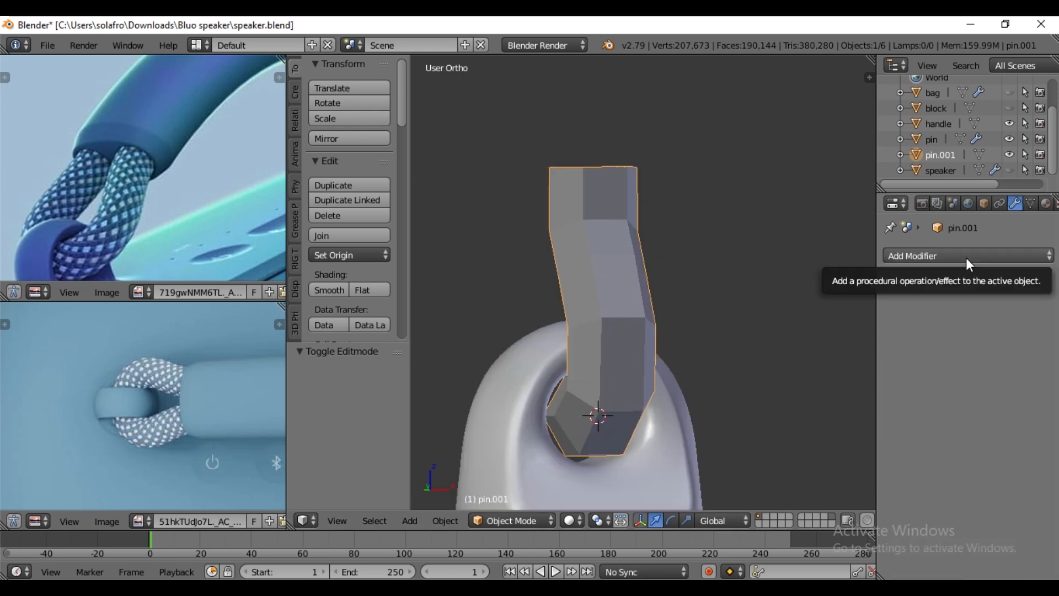
- Add a Mirror modifier to the strap that mirrors across Y instead of X, and hide the pin
{"action": "left_click", "coordinate": [966, 255]}
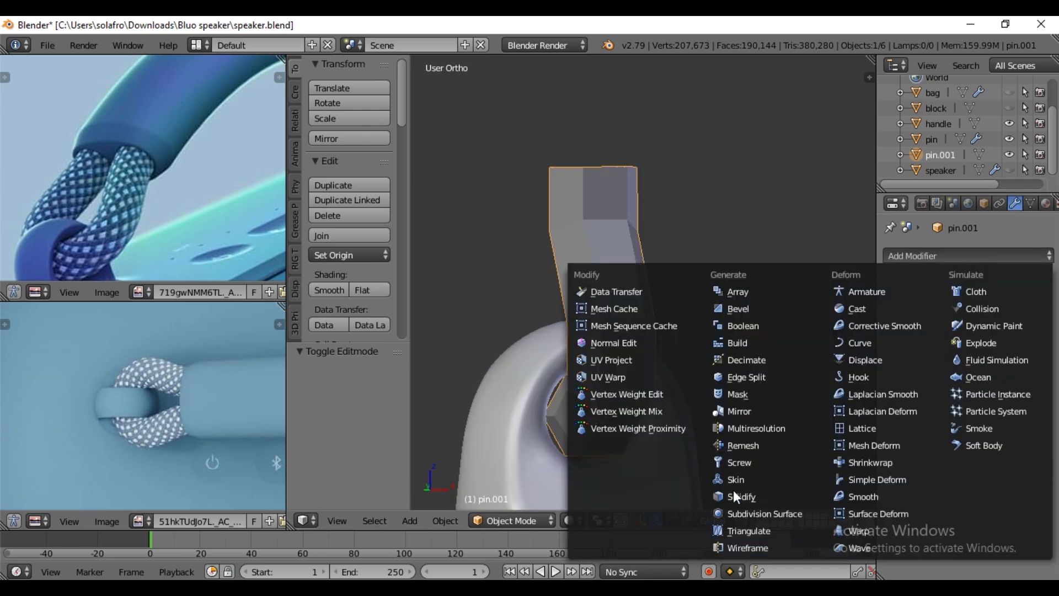
{"action": "left_click", "coordinate": [739, 412]}
{"action": "middle_click_drag", "start_coordinate": [615, 425], "coordinate": [712, 446]}
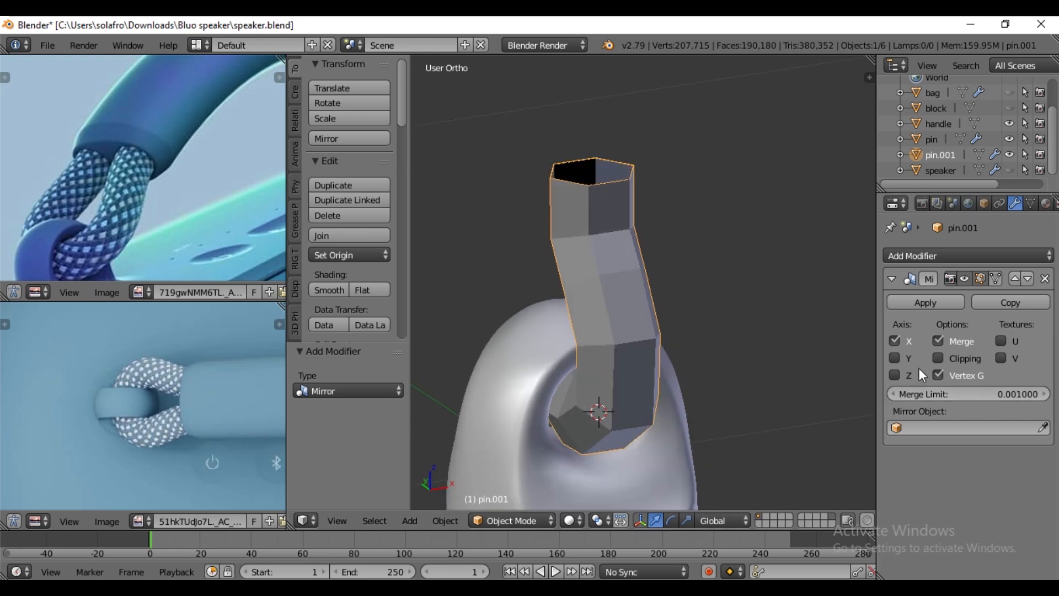
{"action": "left_click", "coordinate": [895, 341]}
{"action": "left_click", "coordinate": [894, 358]}
{"action": "middle_click_drag", "start_coordinate": [604, 373], "coordinate": [605, 357]}
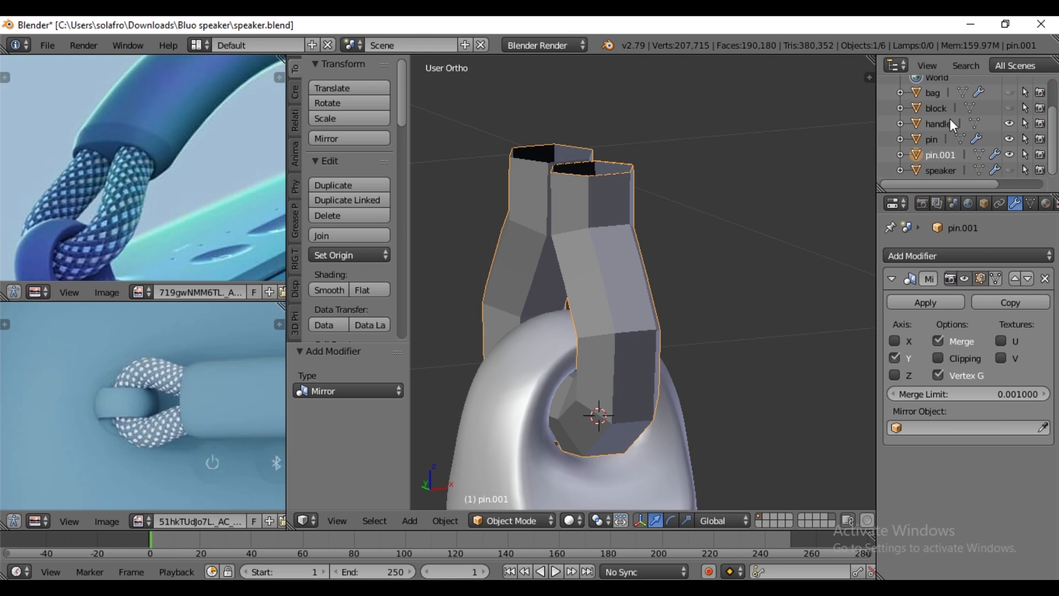
{"action": "left_click", "coordinate": [1011, 140]}
{"action": "middle_click_drag", "start_coordinate": [699, 293], "coordinate": [589, 409]}
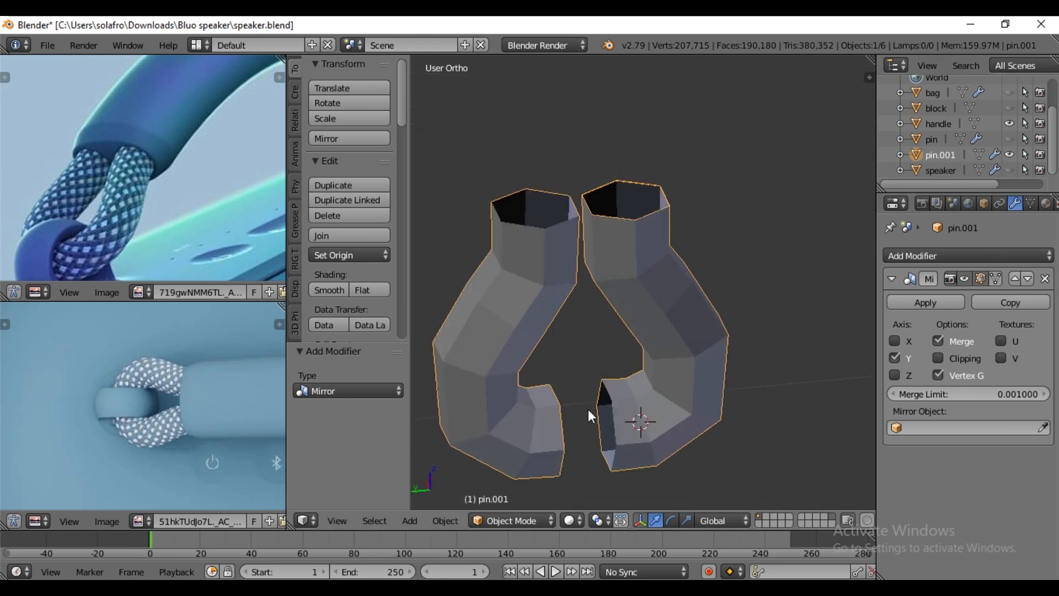
- Enable the mirror's Clipping and move the strap's open lower edge loop 0.142 along Y to meet its mirrored half
{"action": "key", "text": "Tab"}
{"action": "right_click", "coordinate": [617, 414]}
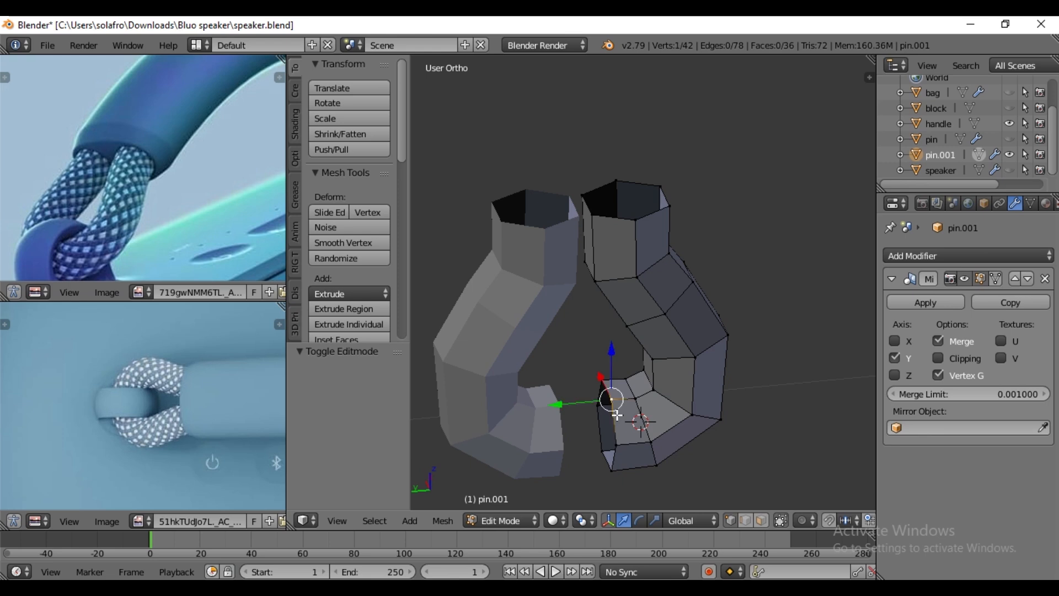
{"action": "right_click", "coordinate": [617, 414], "text": "alt"}
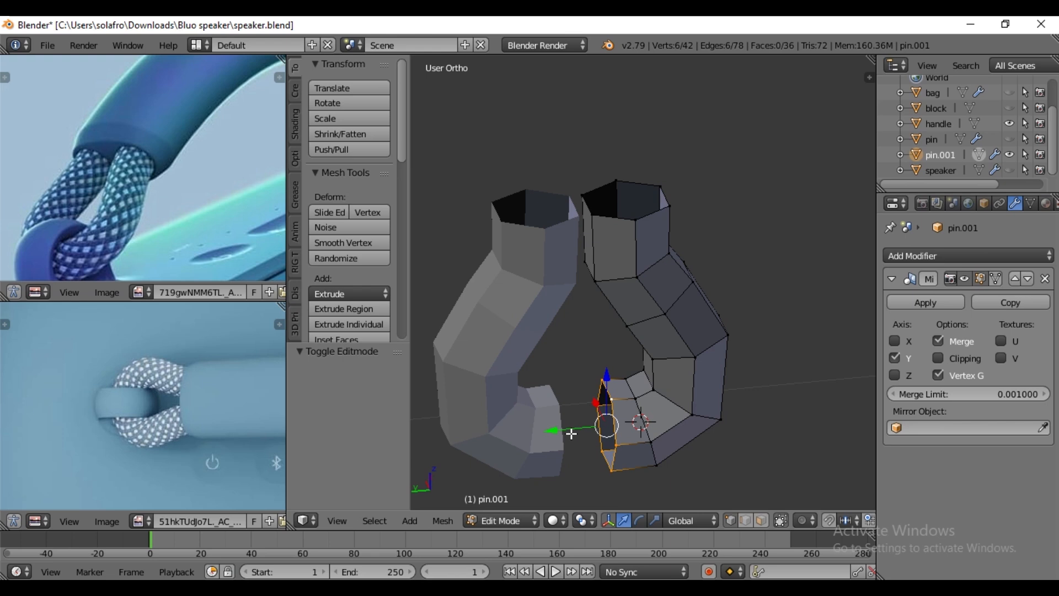
{"action": "key", "text": "e"}
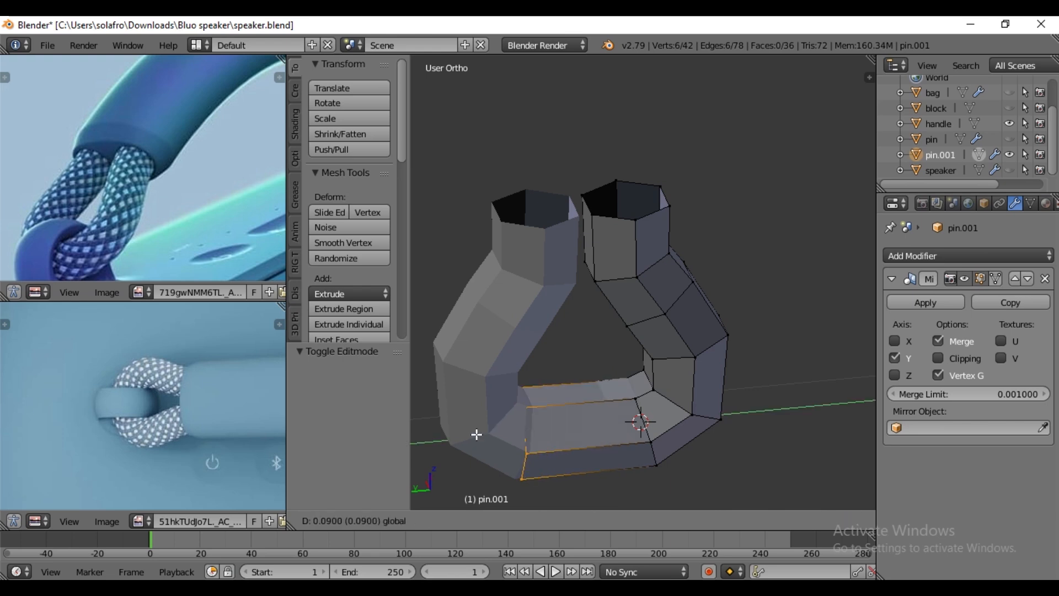
{"action": "right_click", "coordinate": [477, 435]}
{"action": "left_click", "coordinate": [941, 355]}
{"action": "key", "text": "e"}
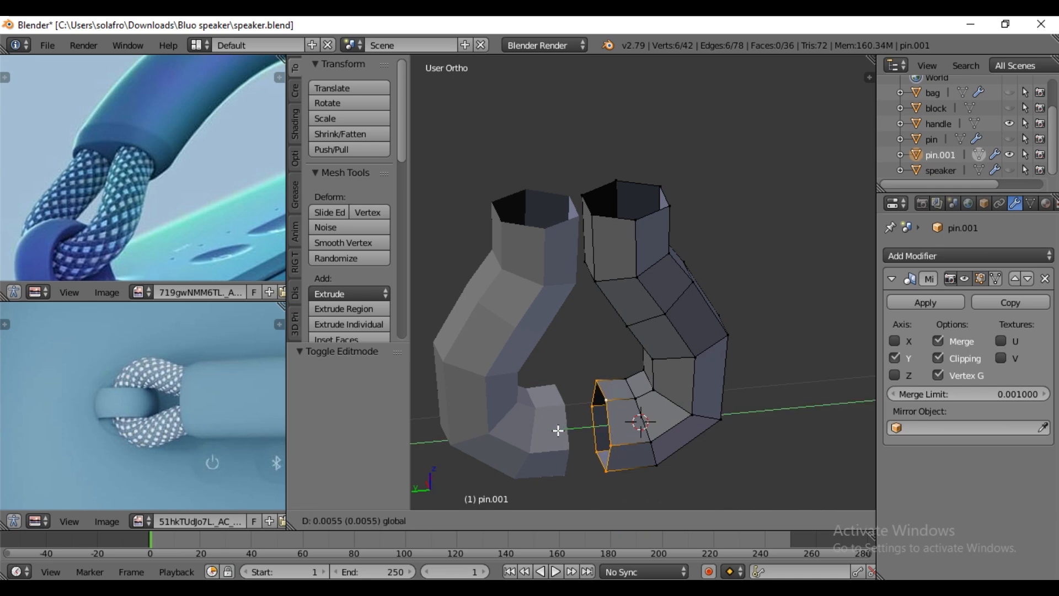
{"action": "left_click", "coordinate": [422, 436]}
- Edge-slide the loop beside the strap's lower centre seam by a factor of -0.123 to even out the bend
{"action": "mouse_move", "coordinate": [605, 390]}
{"action": "middle_mouse_down"}
{"action": "mouse_move", "coordinate": [598, 381]}
{"action": "mouse_move", "coordinate": [613, 395]}
{"action": "middle_mouse_up"}
{"action": "right_click", "coordinate": [623, 411], "text": "alt"}
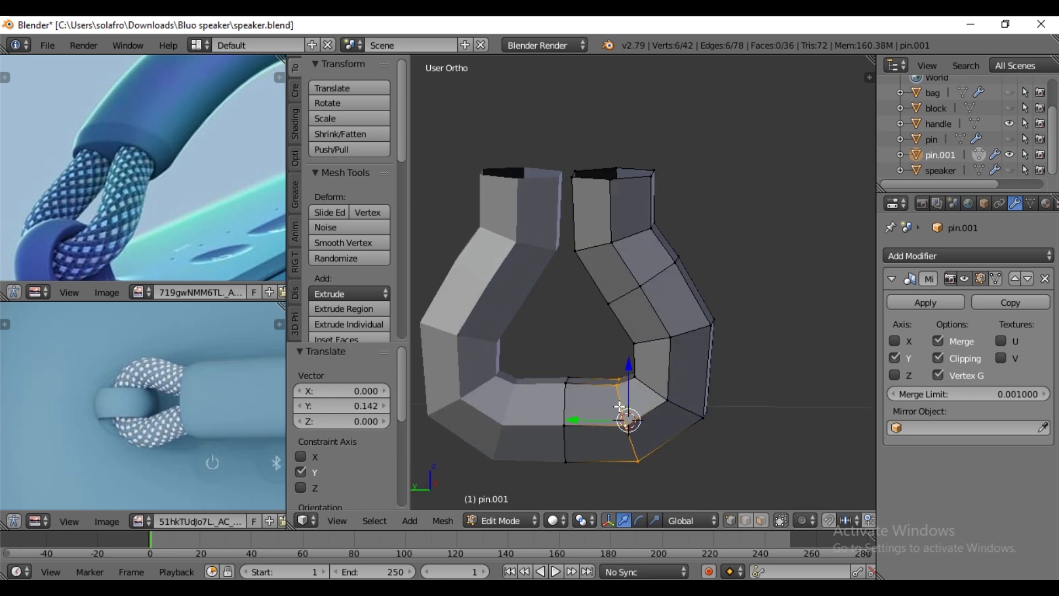
{"action": "key", "text": "g"}
{"action": "key", "text": "g"}
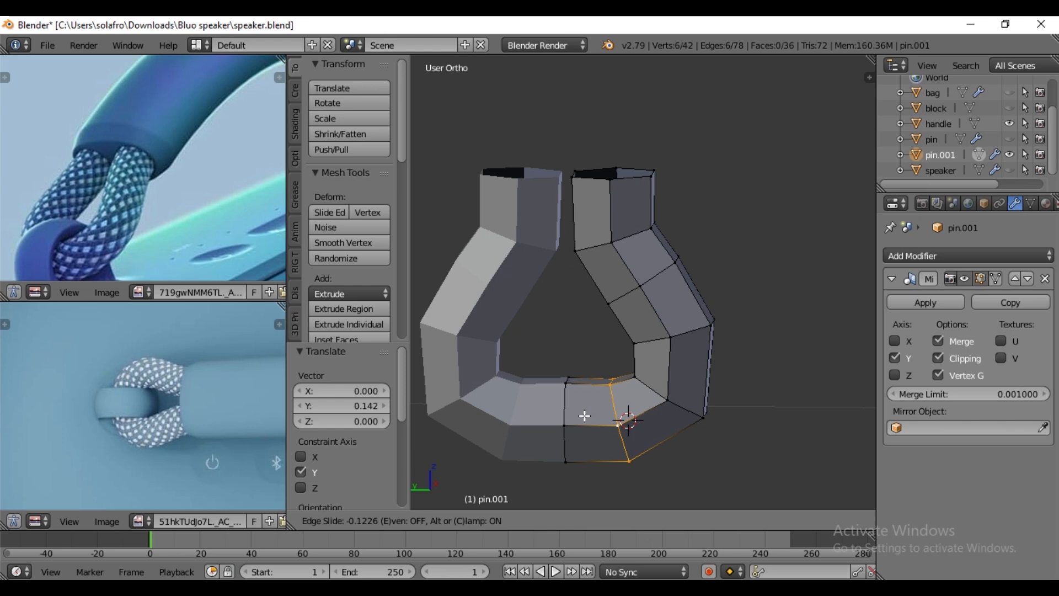
{"action": "left_click", "coordinate": [584, 416]}
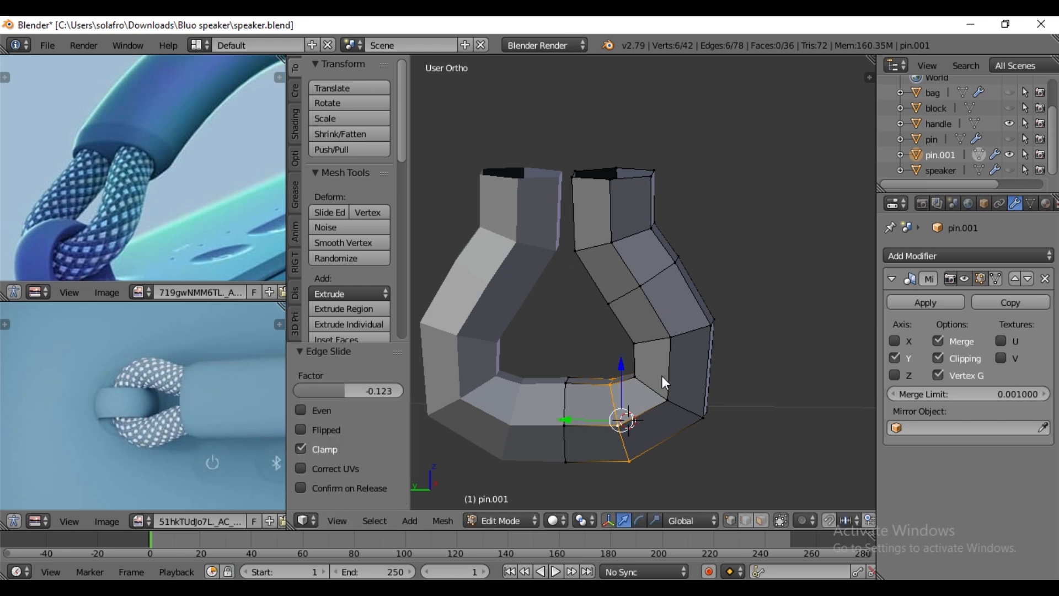
{"action": "key", "text": "Tab"}
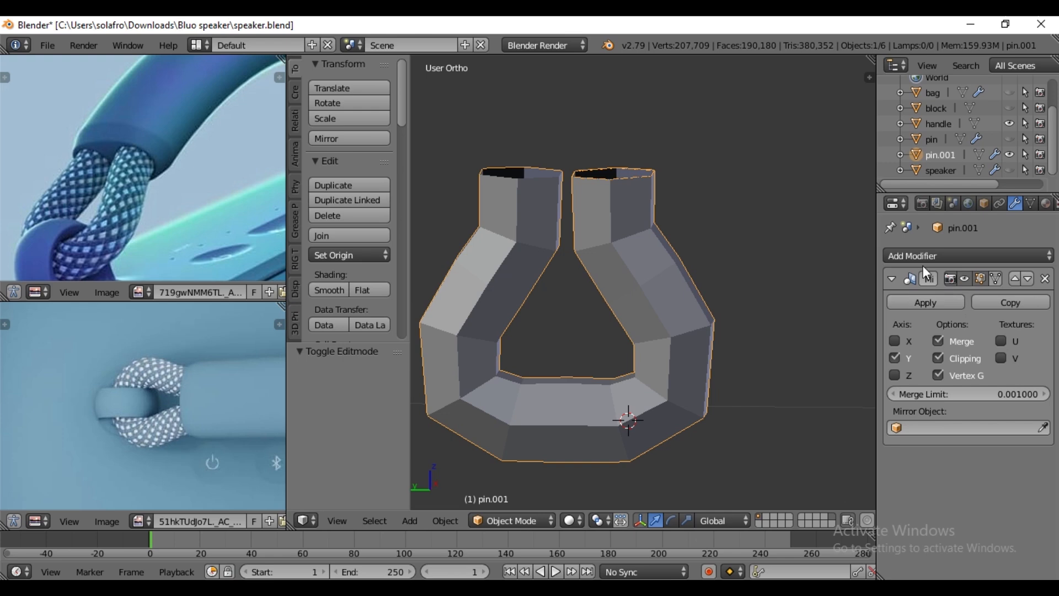
- Add a one-level Subdivision Surface modifier to the strap, place it above the Mirror modifier and apply it
{"action": "left_click", "coordinate": [965, 257]}
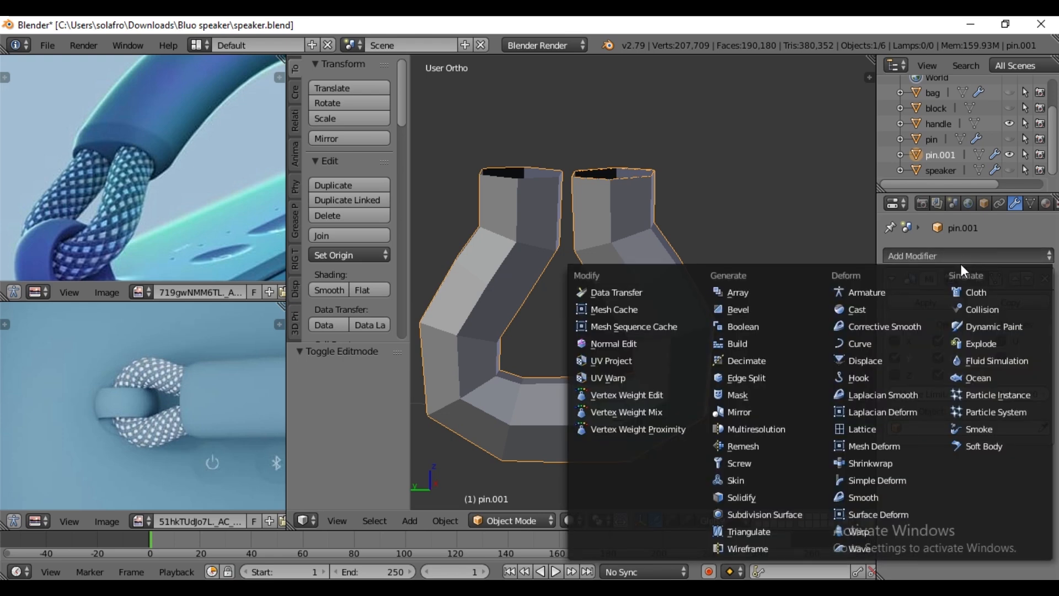
{"action": "left_click", "coordinate": [767, 513]}
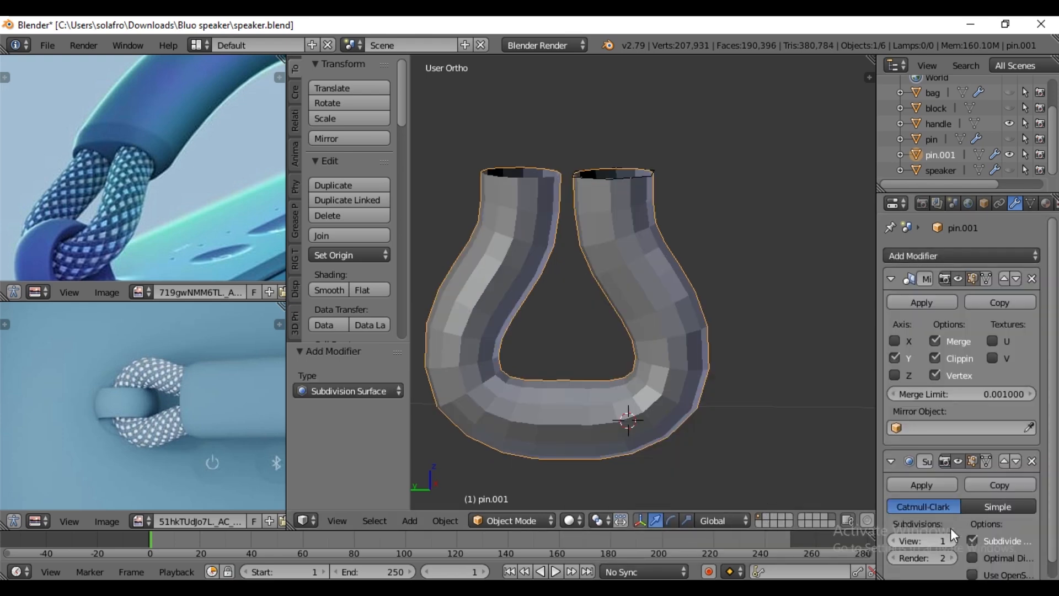
{"action": "scroll", "coordinate": [895, 535], "scroll_direction": "down", "scroll_amount": 1}
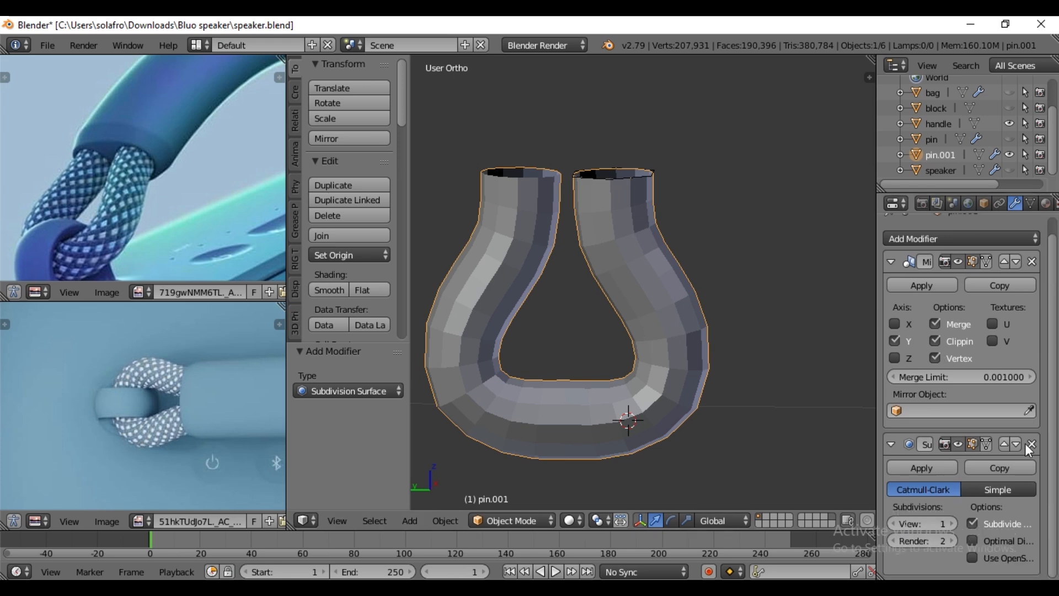
{"action": "left_click", "coordinate": [1005, 444]}
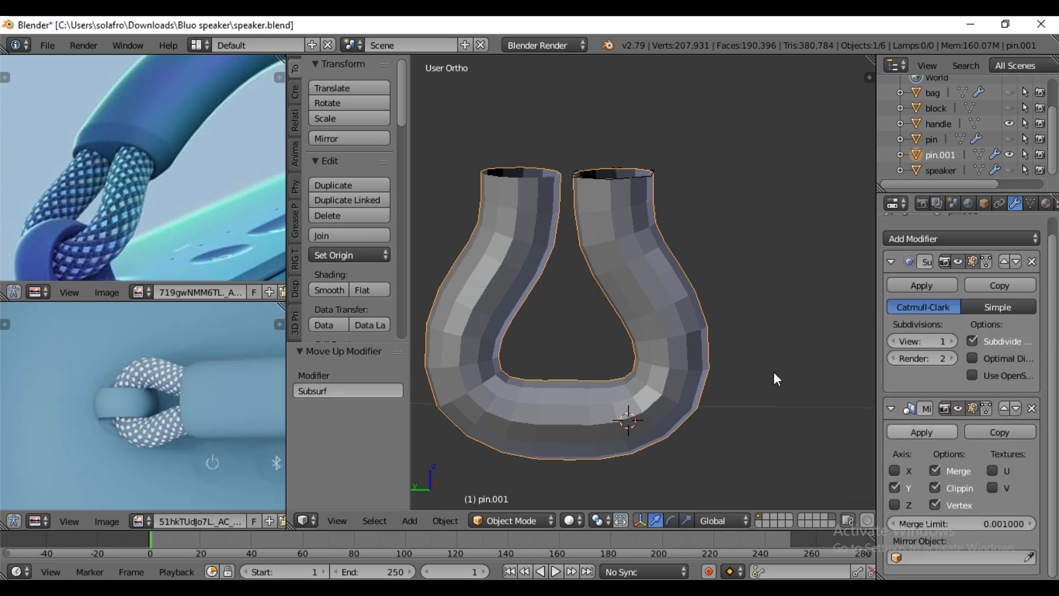
{"action": "scroll", "coordinate": [906, 328], "scroll_direction": "up", "scroll_amount": 1}
{"action": "middle_click_drag", "start_coordinate": [607, 317], "coordinate": [560, 369]}
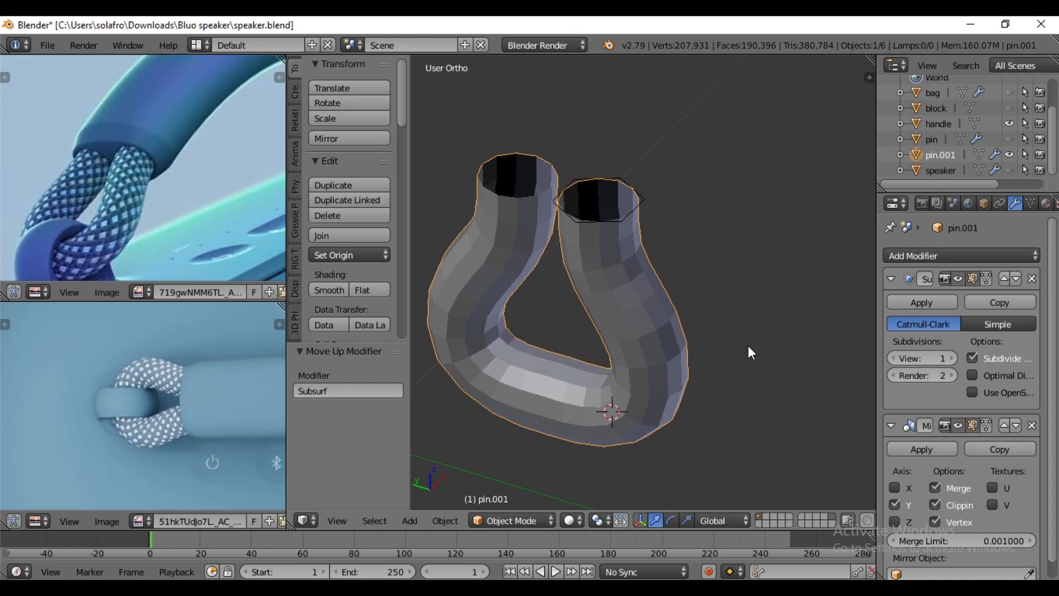
{"action": "left_click", "coordinate": [935, 303]}
- Select all of the strap's faces and poke them into triangles
{"action": "key", "text": "Tab"}
{"action": "middle_click_drag", "start_coordinate": [644, 352], "coordinate": [686, 326]}
{"action": "key", "text": "a"}
{"action": "scroll", "coordinate": [627, 318], "scroll_direction": "up", "scroll_amount": 2}
{"action": "scroll", "coordinate": [627, 319], "scroll_direction": "down", "scroll_amount": 1}
{"action": "middle_click_drag", "start_coordinate": [629, 317], "coordinate": [640, 315]}
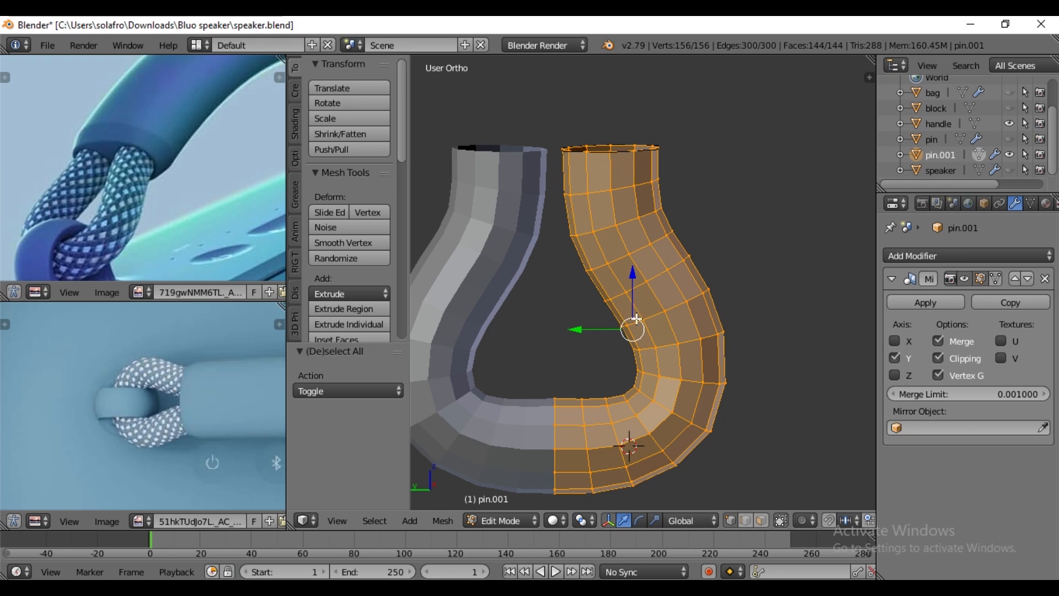
{"action": "left_click", "coordinate": [448, 522]}
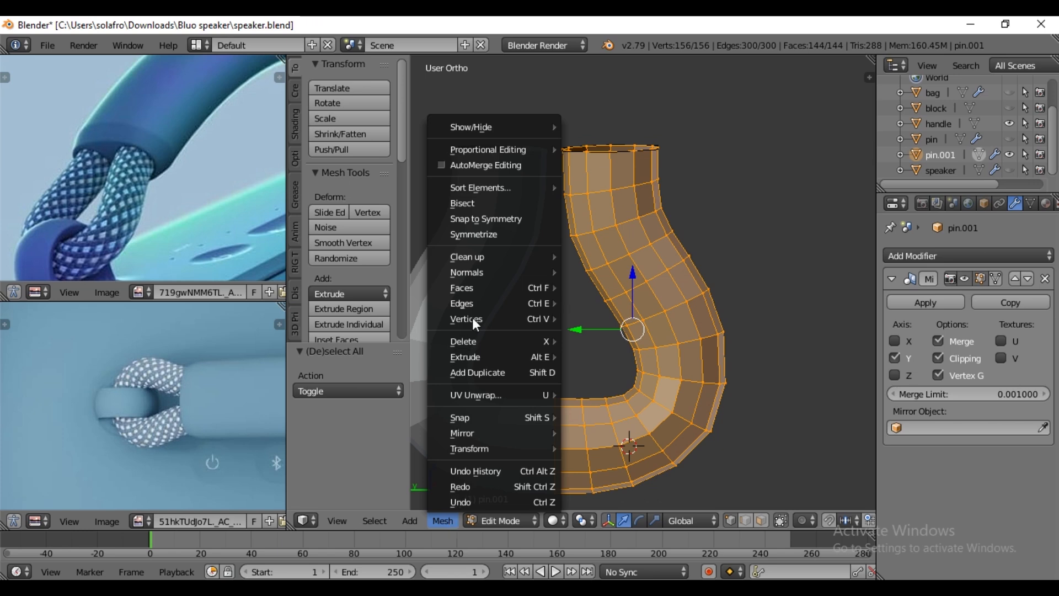
{"action": "mouse_move", "coordinate": [480, 294]}
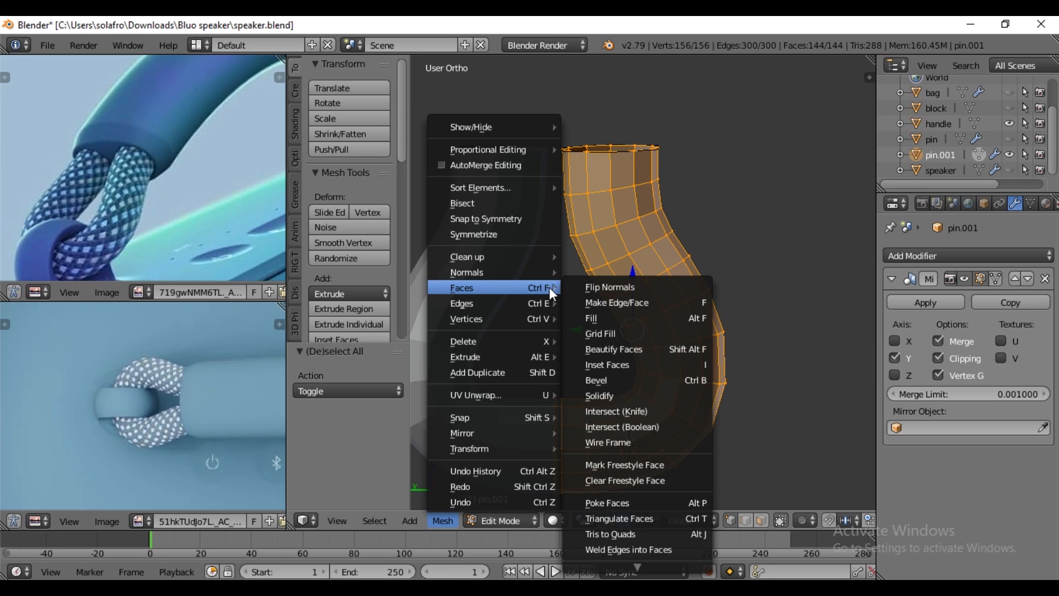
{"action": "left_click", "coordinate": [622, 503]}
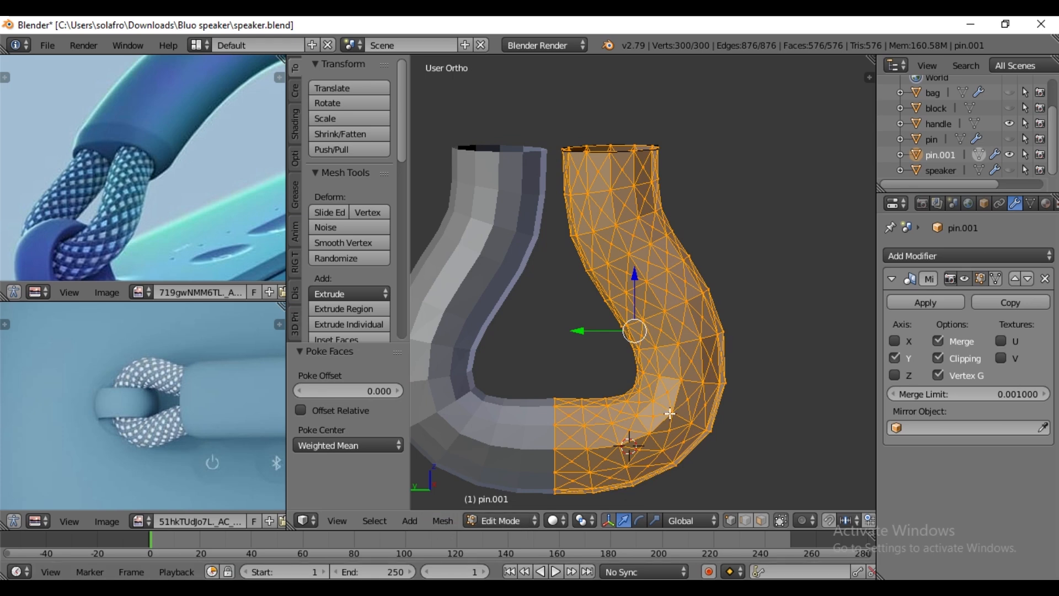
- Convert the strap's triangles to quads with a max shape angle of 60° to form a diamond pattern
{"action": "key", "text": "ctrl+f"}
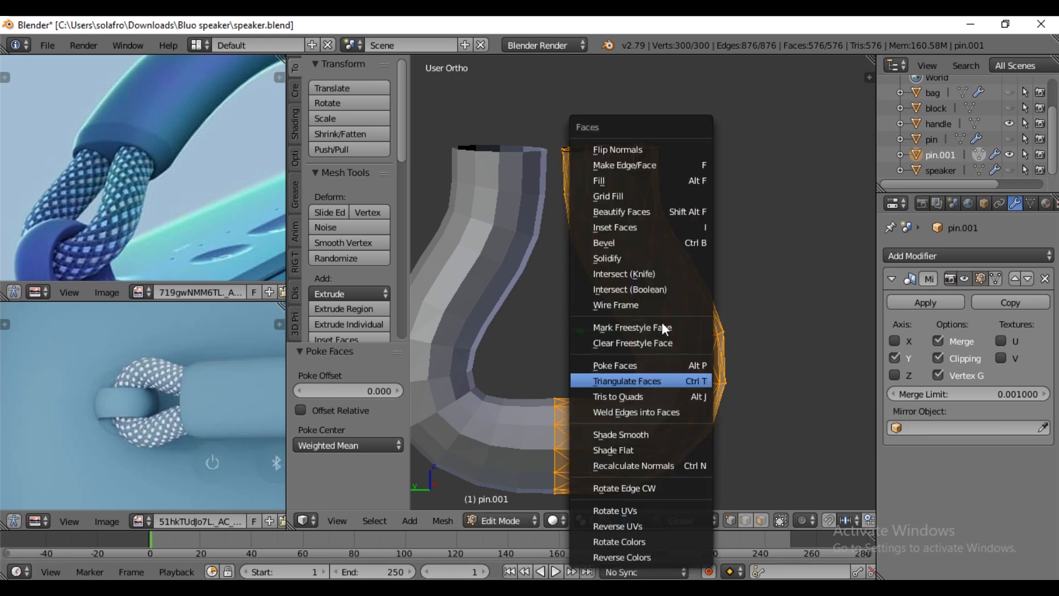
{"action": "left_click", "coordinate": [647, 393]}
{"action": "middle_click_drag", "start_coordinate": [502, 432], "coordinate": [585, 413]}
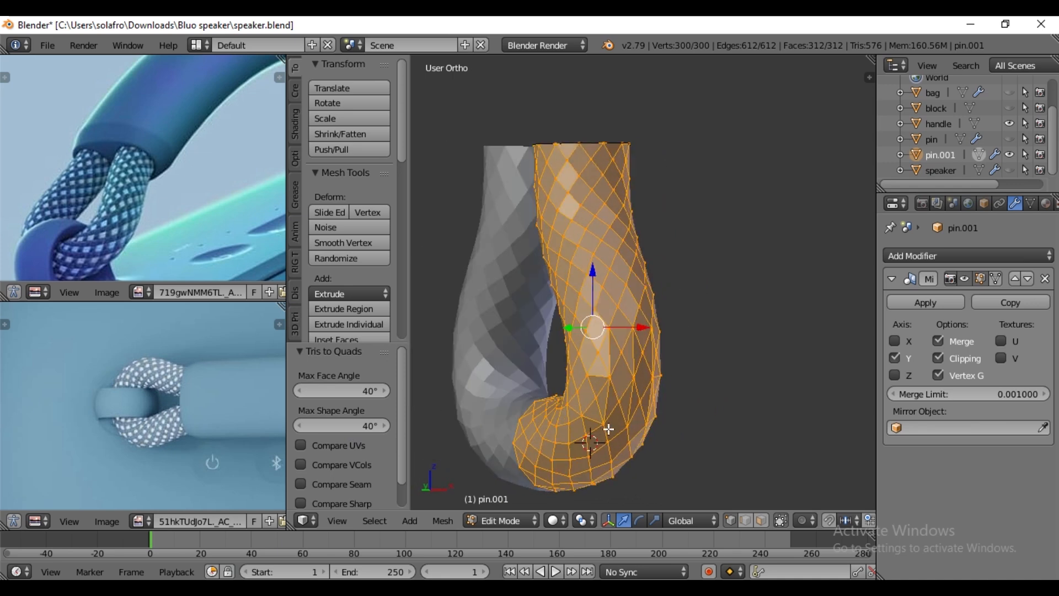
{"action": "middle_click_drag", "start_coordinate": [627, 372], "coordinate": [564, 195]}
{"action": "middle_click_drag", "start_coordinate": [537, 405], "coordinate": [573, 427]}
{"action": "left_click", "coordinate": [363, 430]}
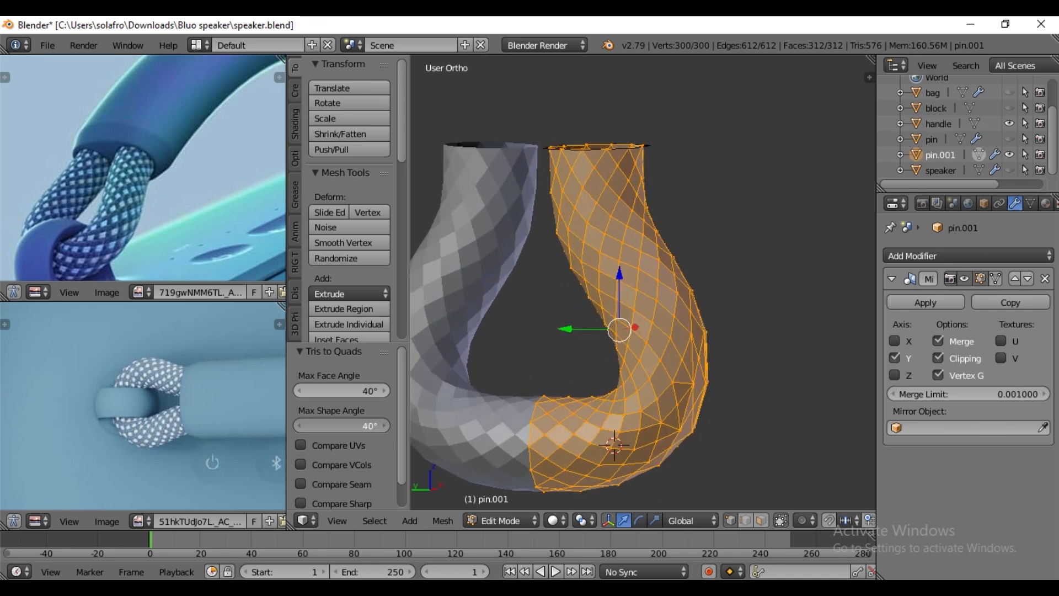
{"action": "type", "text": "60"}
{"action": "key", "text": "Return"}
{"action": "middle_click_drag", "start_coordinate": [669, 485], "coordinate": [792, 455]}
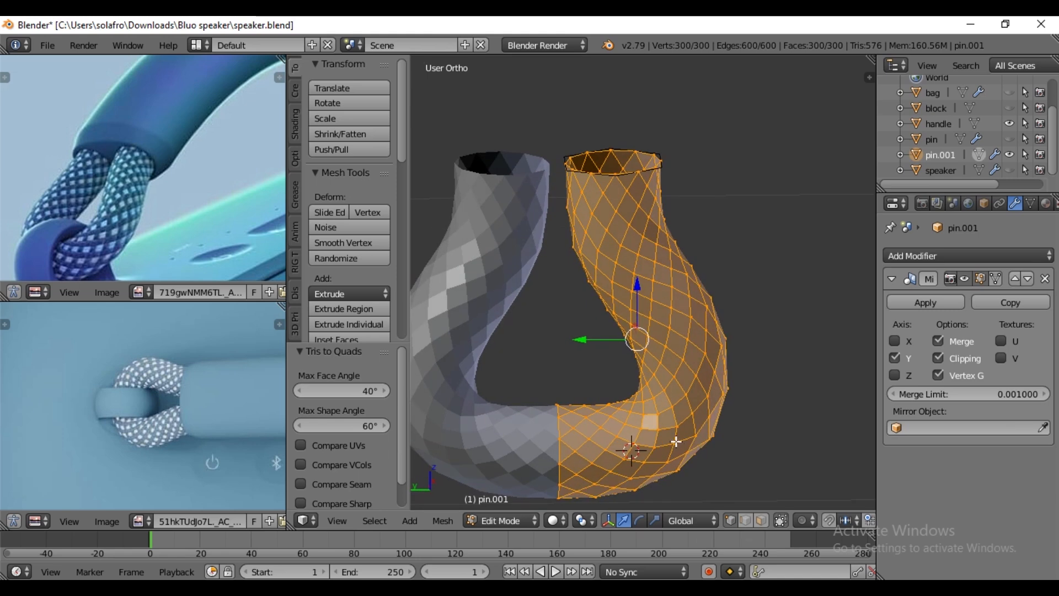
{"action": "middle_click_drag", "start_coordinate": [684, 440], "coordinate": [734, 389]}
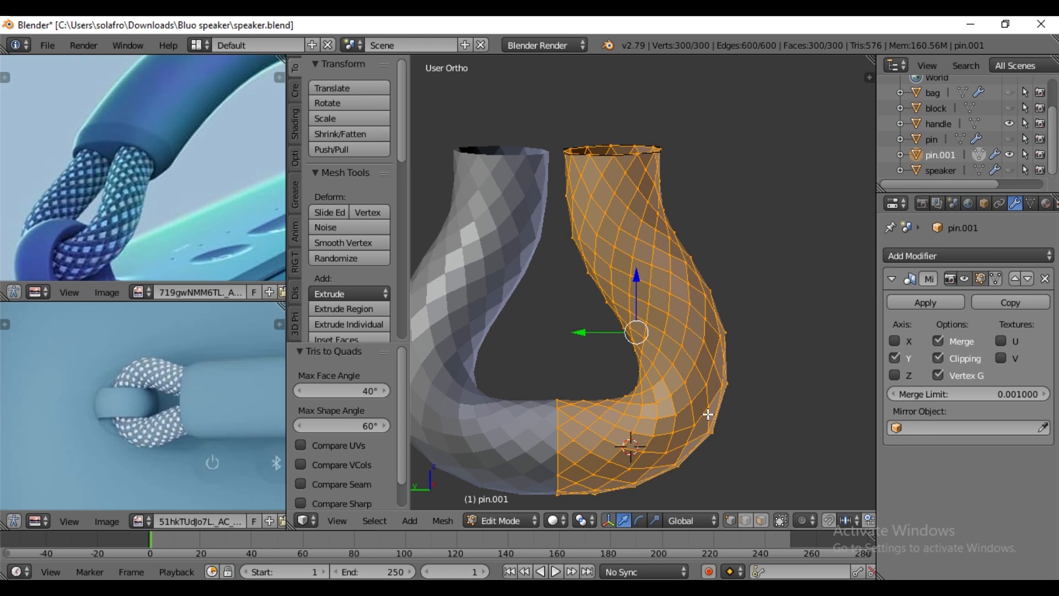
- Bevel all of the strap's diamond edges by an offset of 0.003 with two segments
{"action": "key", "text": "ctrl+b"}
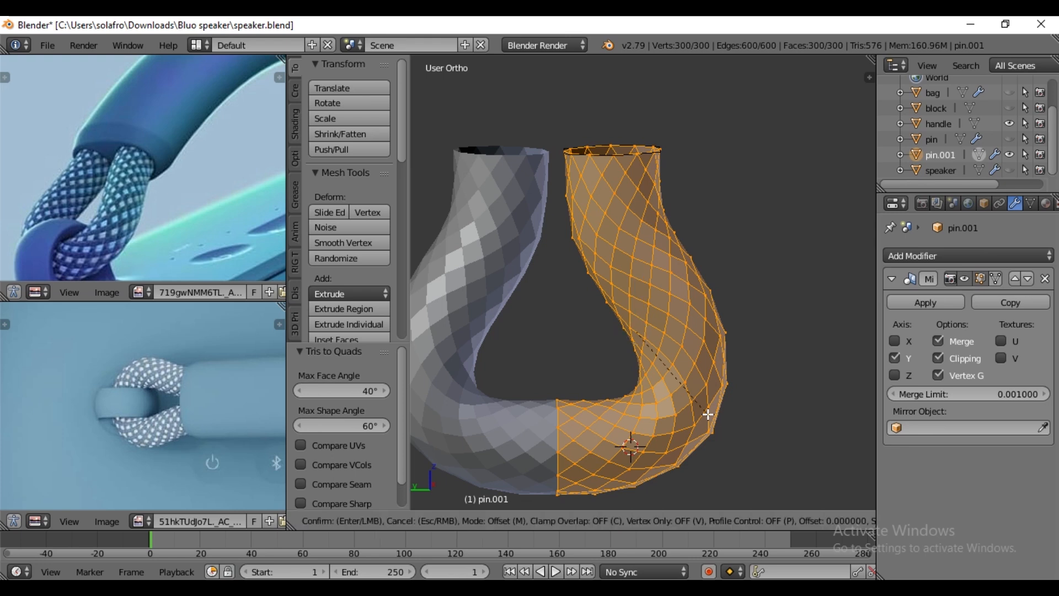
{"action": "type", "text": ".003"}
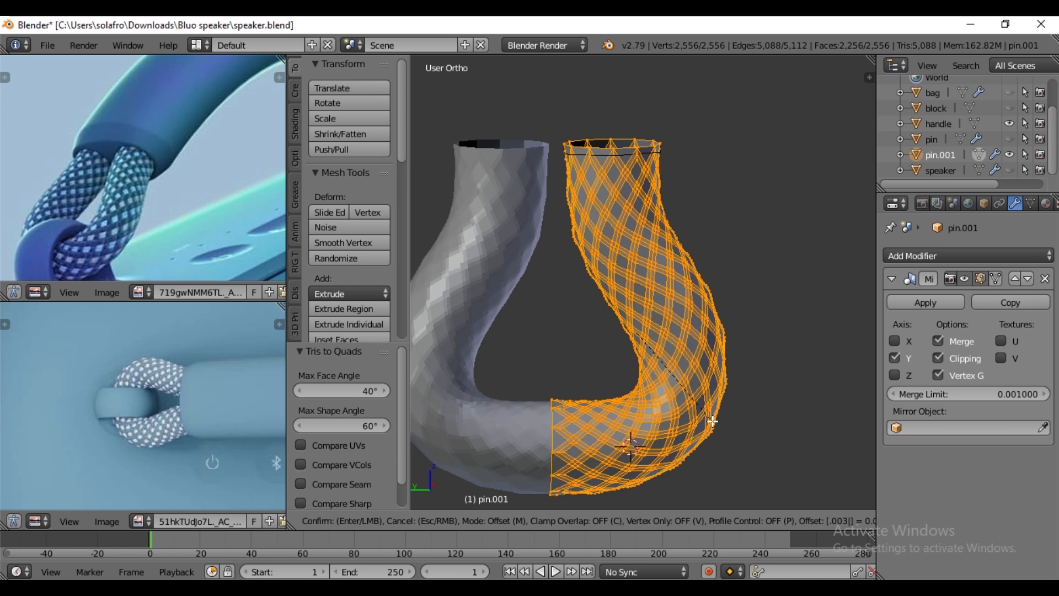
{"action": "key", "text": "Return"}
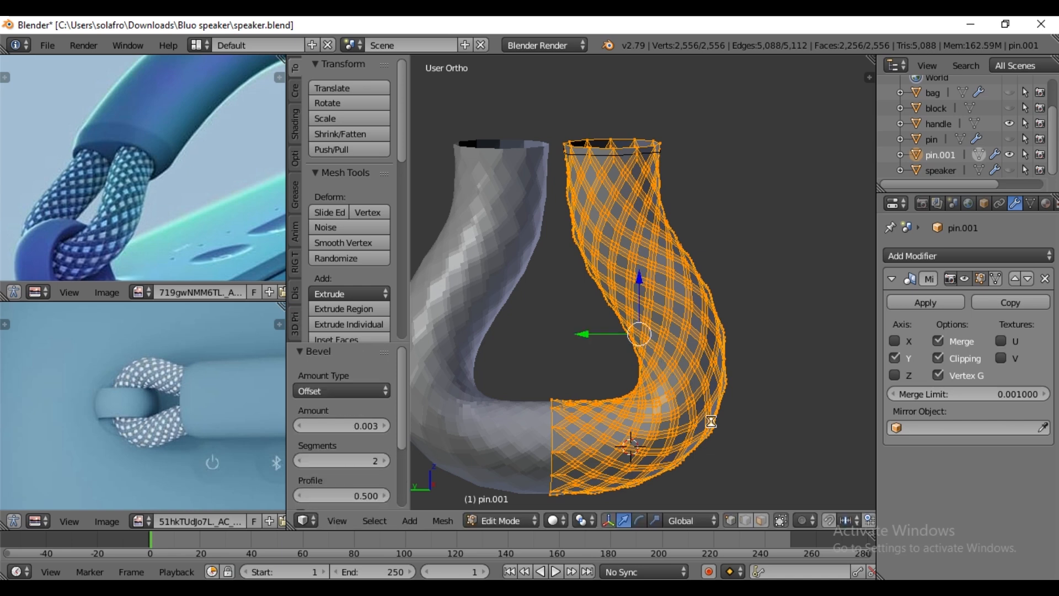
- Duplicate the beveled edge strips in place, separate them into their own object and leave mesh editing
{"action": "key", "text": "shift+d"}
{"action": "key", "text": "Escape"}
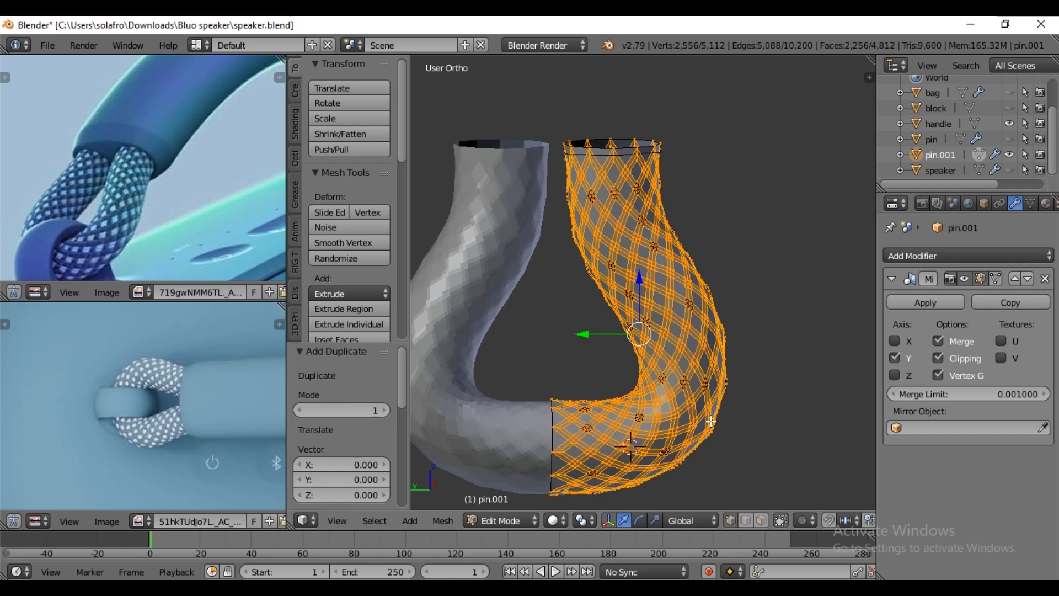
{"action": "key", "text": "p"}
{"action": "left_click", "coordinate": [712, 421]}
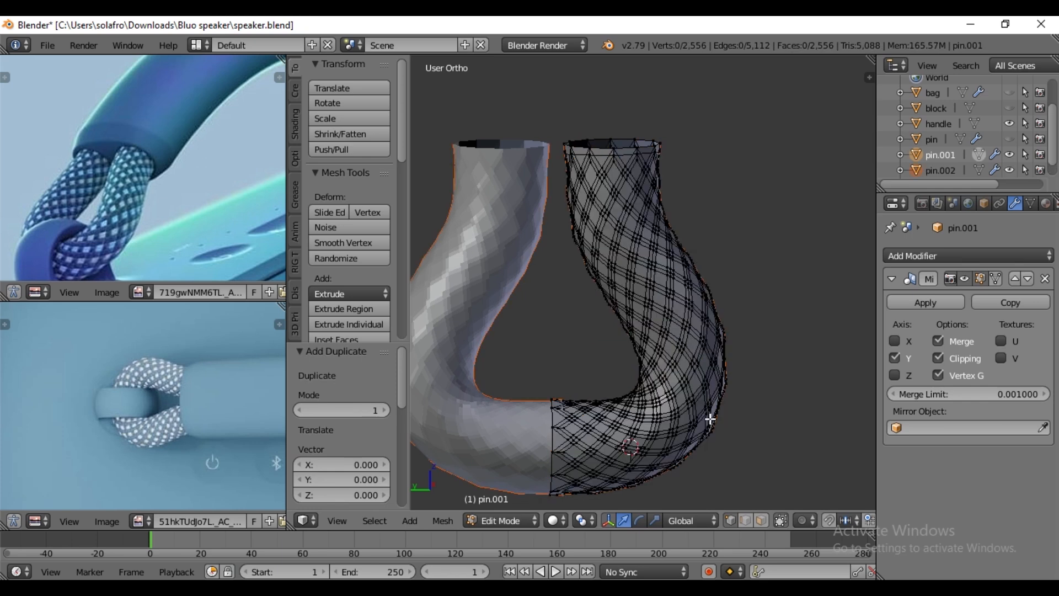
{"action": "key", "text": "Tab"}
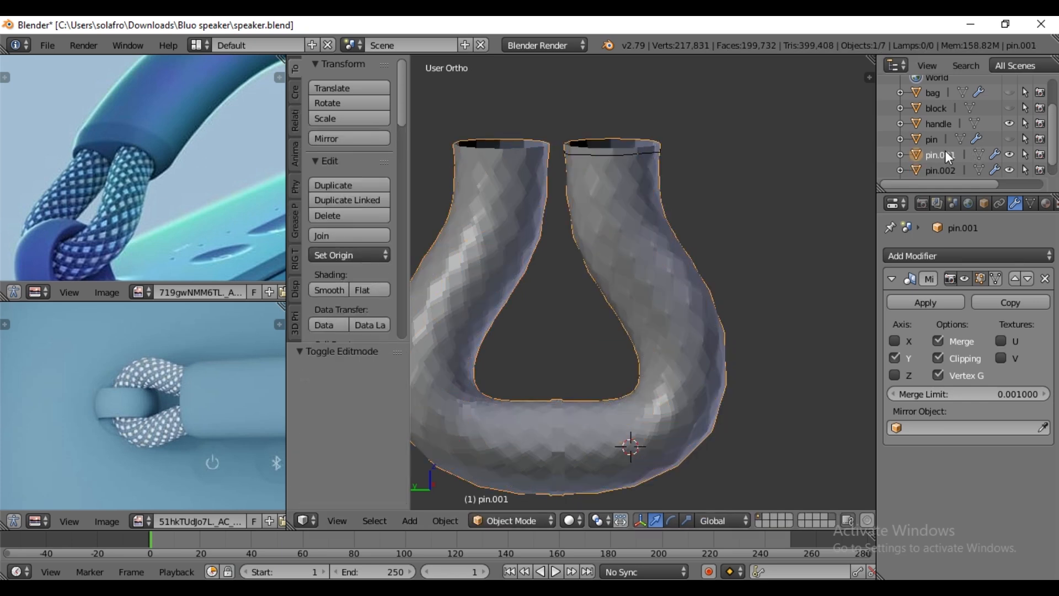
- Rename the strap object as rope and the separated strip object as rope.1
{"action": "double_click", "coordinate": [945, 154]}
{"action": "type", "text": "rope"}
{"action": "key", "text": "Return"}
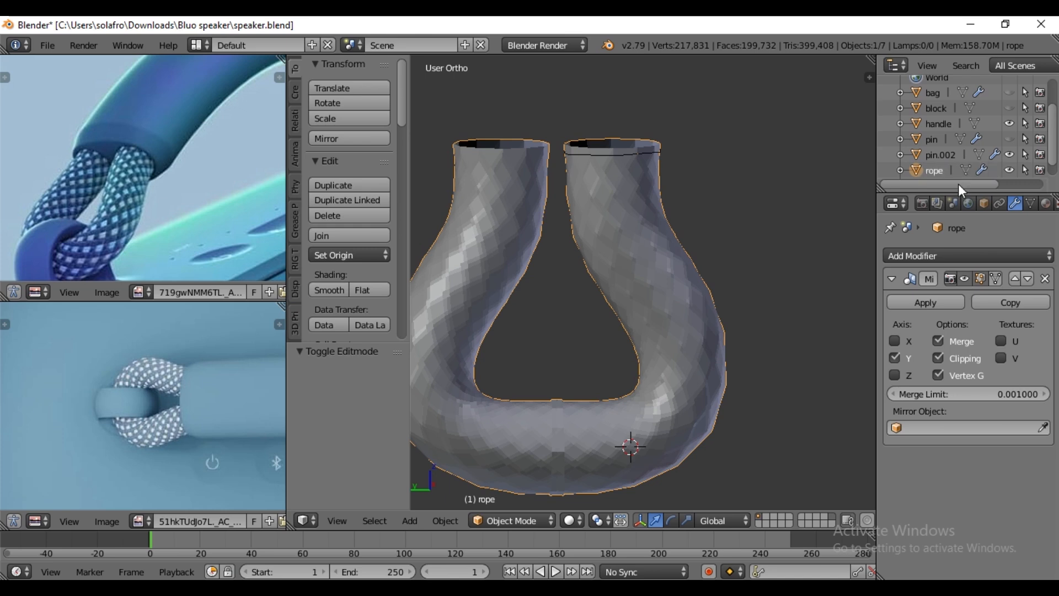
{"action": "double_click", "coordinate": [942, 154]}
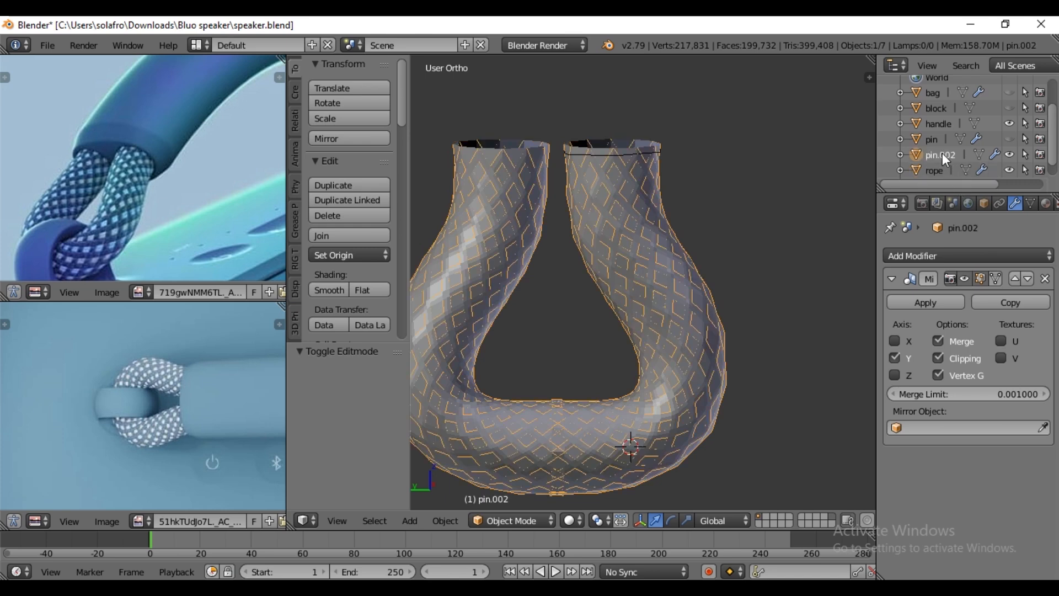
{"action": "type", "text": "rope.1"}
{"action": "key", "text": "Return"}
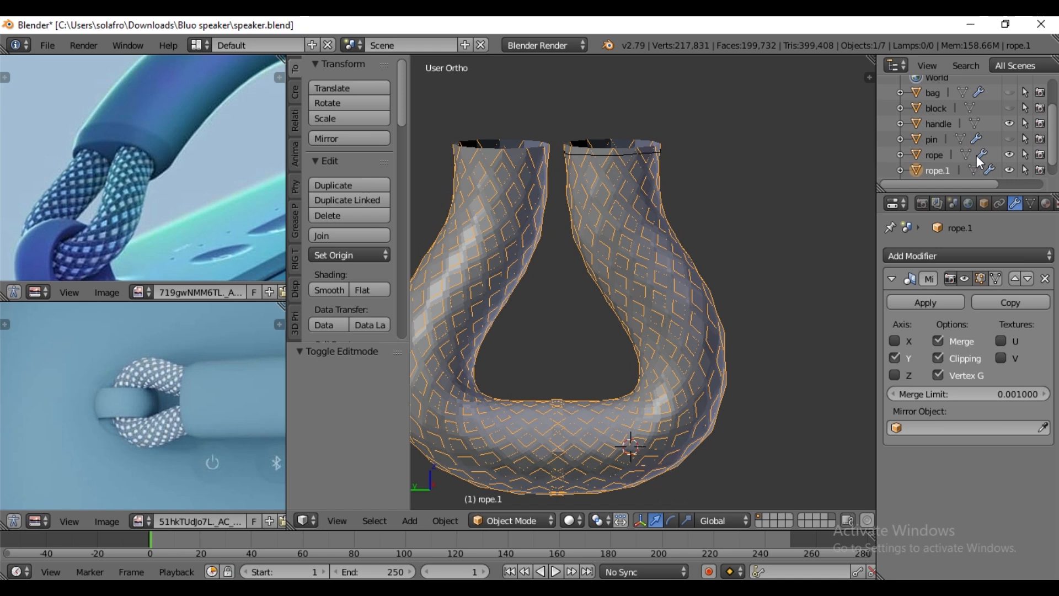
- Select all of the rope.1 mesh and shrink/fatten it by 0.0005 so the strips sit just off the rope
{"action": "key", "text": "Tab"}
{"action": "scroll", "coordinate": [705, 305], "scroll_direction": "up", "scroll_amount": 2}
{"action": "key", "text": "a"}
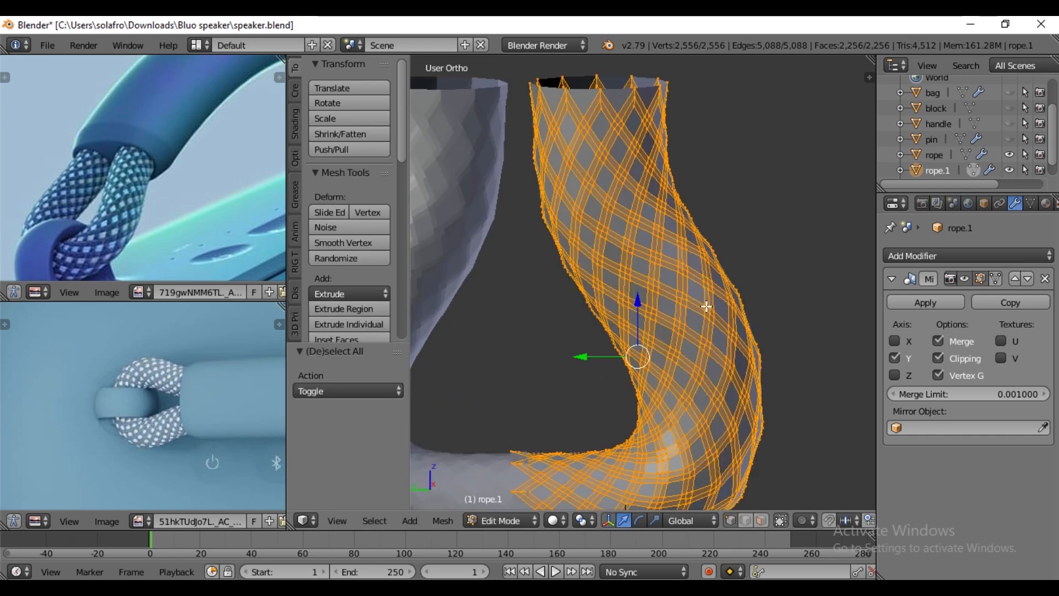
{"action": "scroll", "coordinate": [746, 320], "scroll_direction": "up", "scroll_amount": 2}
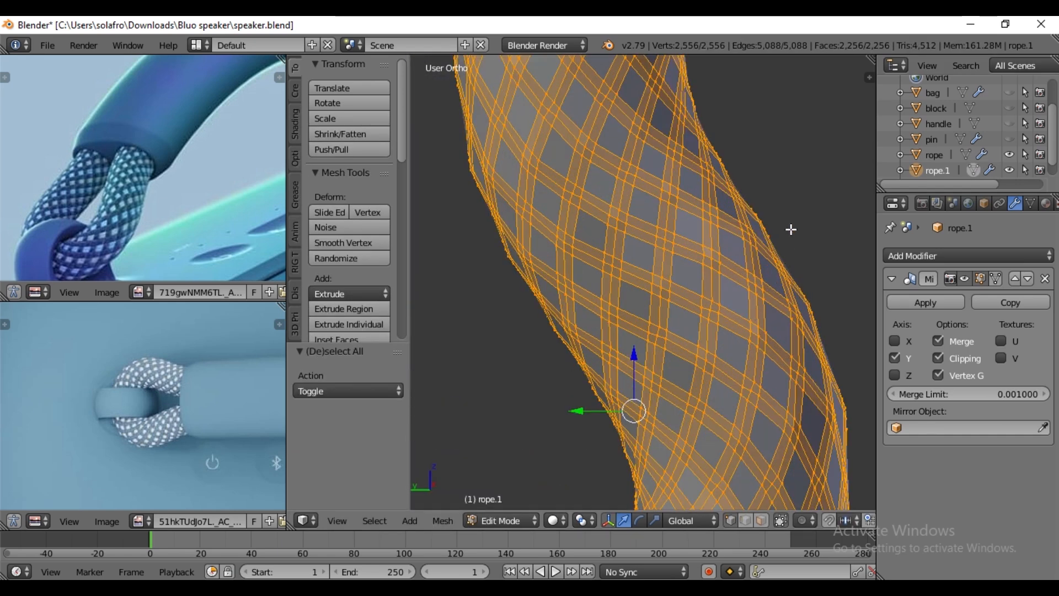
{"action": "scroll", "coordinate": [710, 296], "scroll_direction": "up", "scroll_amount": 3}
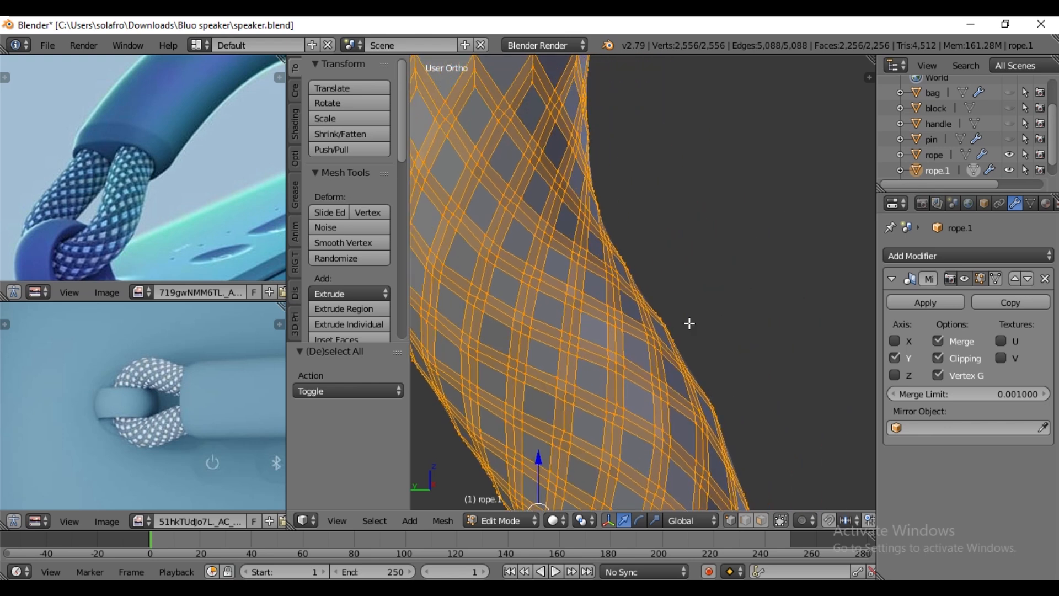
{"action": "scroll", "coordinate": [687, 325], "scroll_direction": "up", "scroll_amount": 1}
{"action": "scroll", "coordinate": [687, 325], "scroll_direction": "up", "scroll_amount": 3}
{"action": "key", "text": "alt+s"}
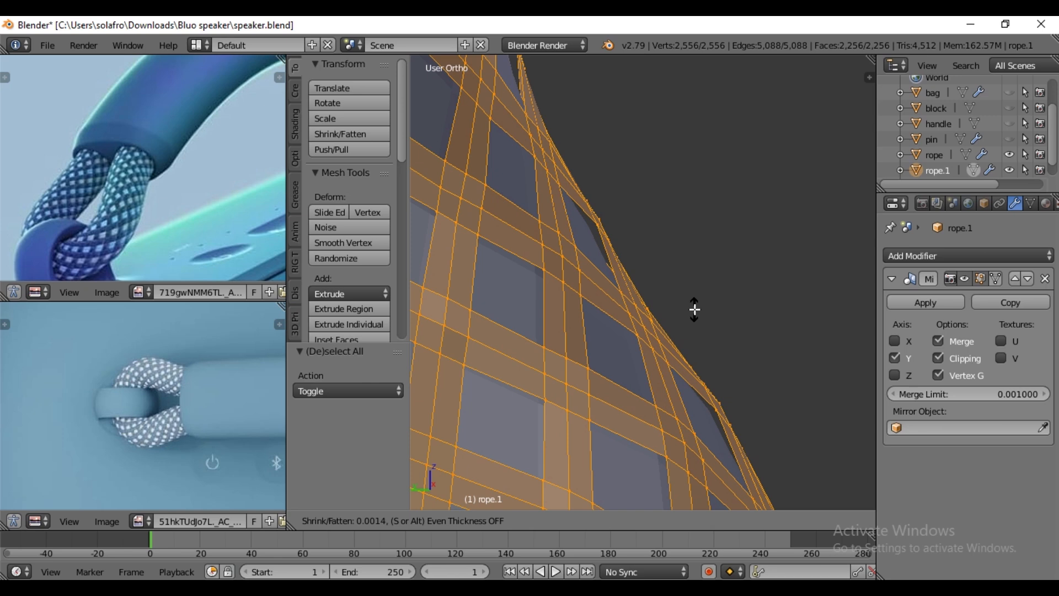
{"action": "type", "text": ".000"}
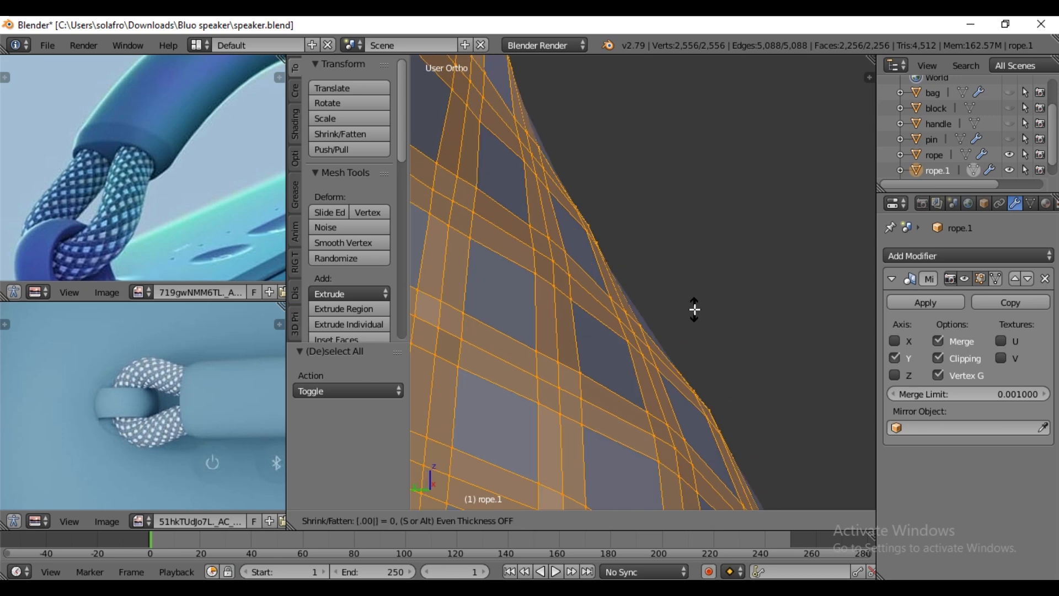
{"action": "type", "text": "5"}
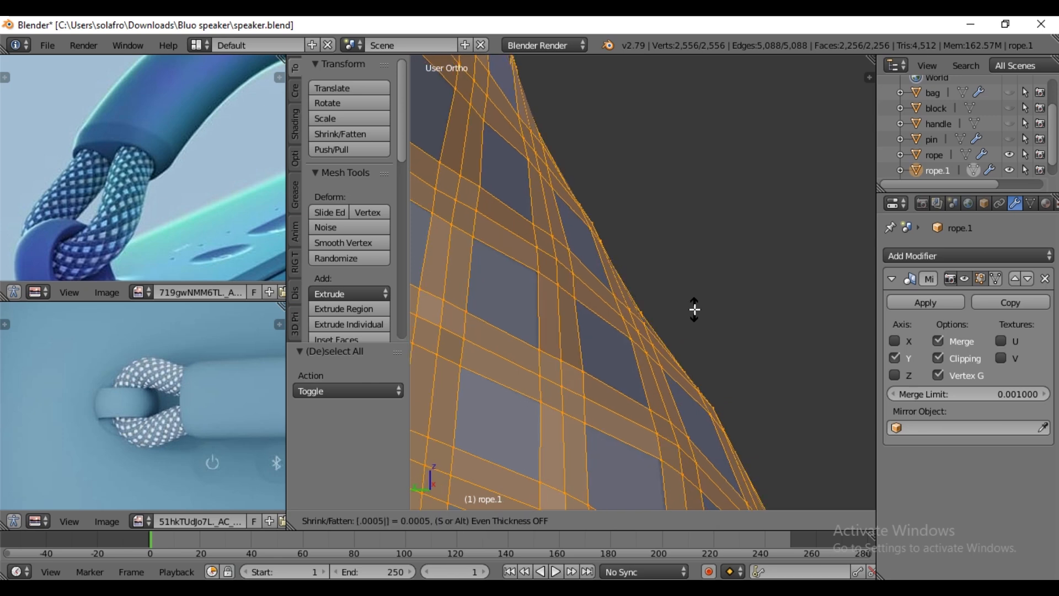
{"action": "key", "text": "Return"}
- Reduce the rope.1 selection to the centre lines of the strips and shrink/fatten them by 0.001 to form ridges
{"action": "scroll", "coordinate": [695, 309], "scroll_direction": "down", "scroll_amount": 6}
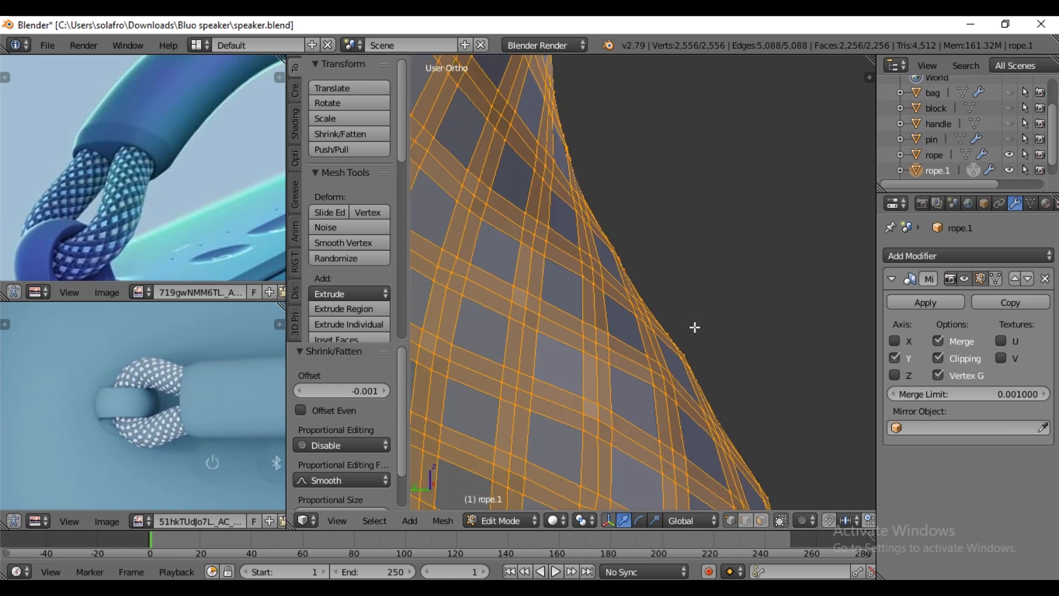
{"action": "key", "text": "ctrl+KP_Subtract"}
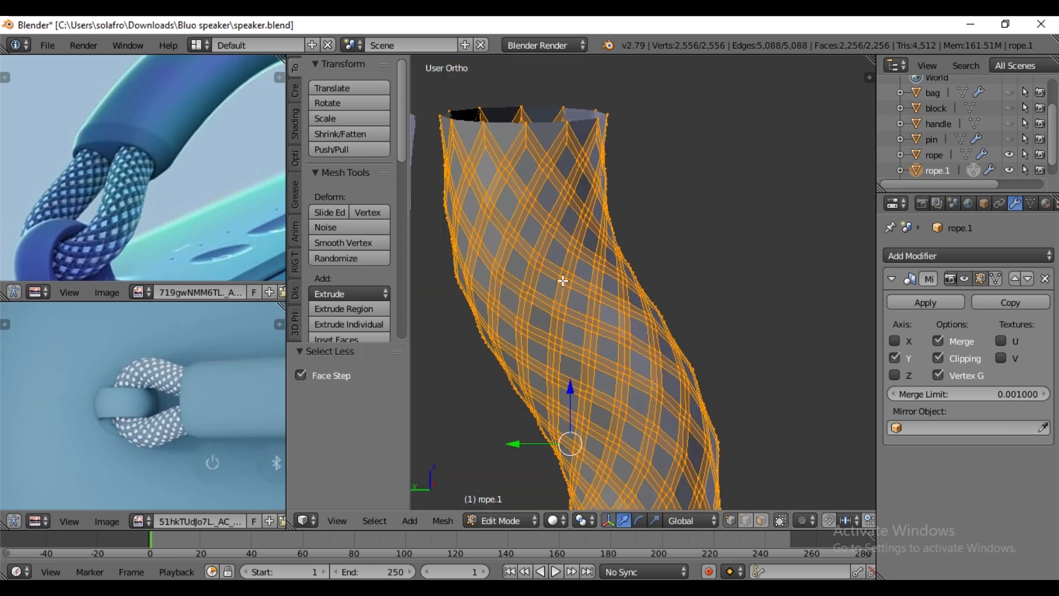
{"action": "right_click", "coordinate": [561, 293], "text": "alt"}
{"action": "right_click", "coordinate": [530, 281], "text": "alt+shift"}
{"action": "right_click", "coordinate": [506, 251], "text": "alt+shift"}
{"action": "right_click", "coordinate": [480, 220], "text": "alt+shift"}
{"action": "right_click", "coordinate": [462, 189], "text": "alt+shift"}
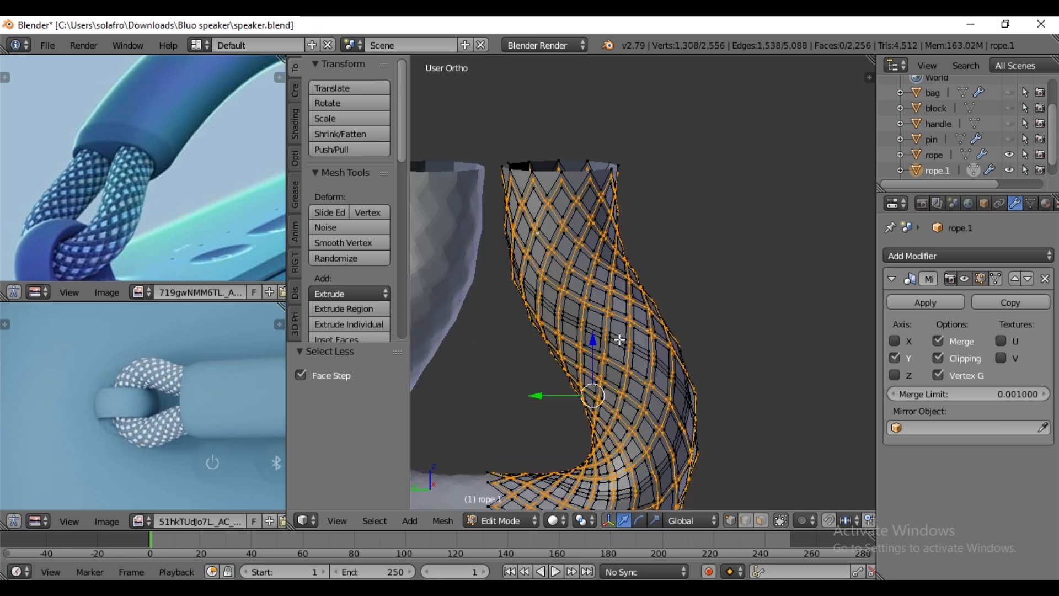
{"action": "right_click", "coordinate": [619, 340], "text": "alt+shift"}
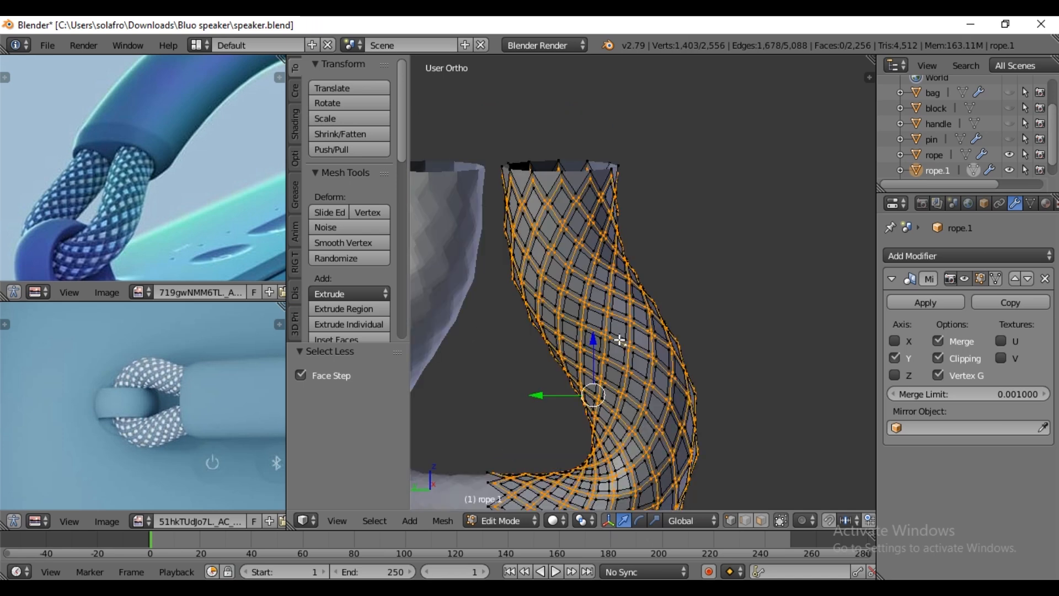
{"action": "middle_click_drag", "start_coordinate": [768, 366], "coordinate": [566, 357]}
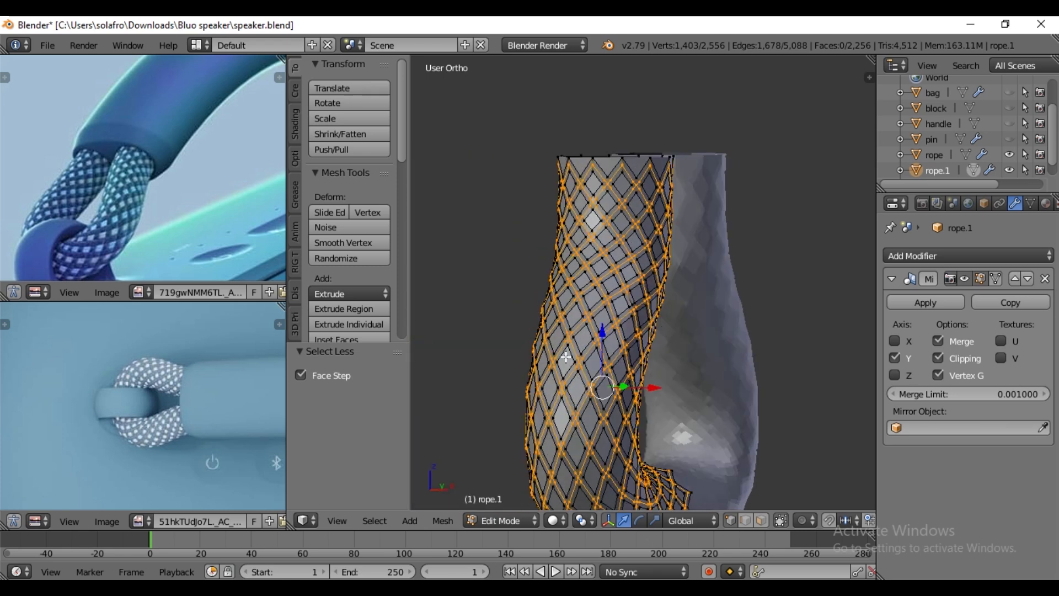
{"action": "scroll", "coordinate": [658, 355], "scroll_direction": "up", "scroll_amount": 6}
{"action": "key", "text": "alt+s"}
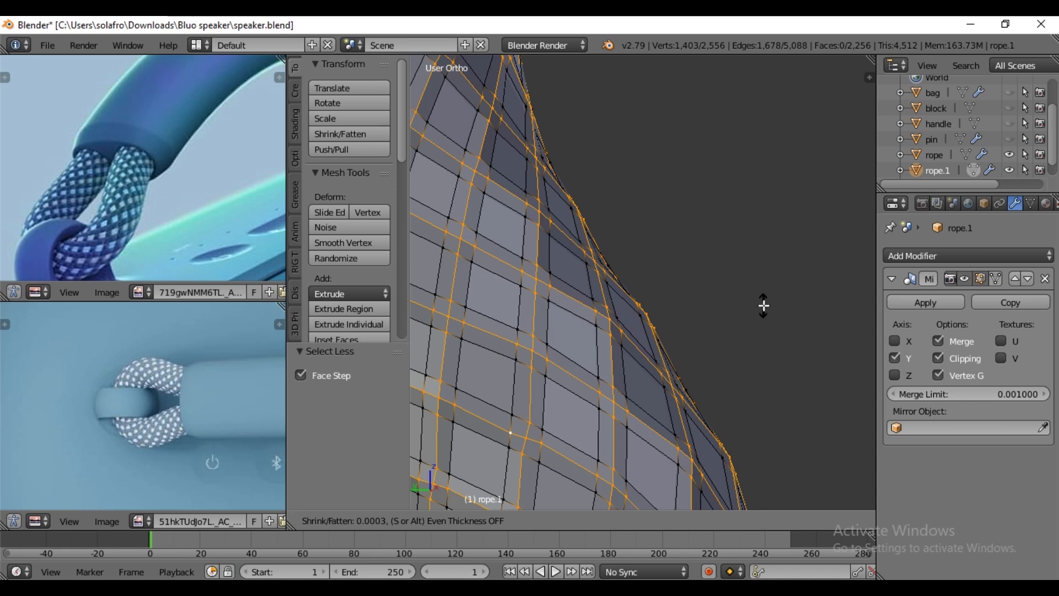
{"action": "type", "text": ".00"}
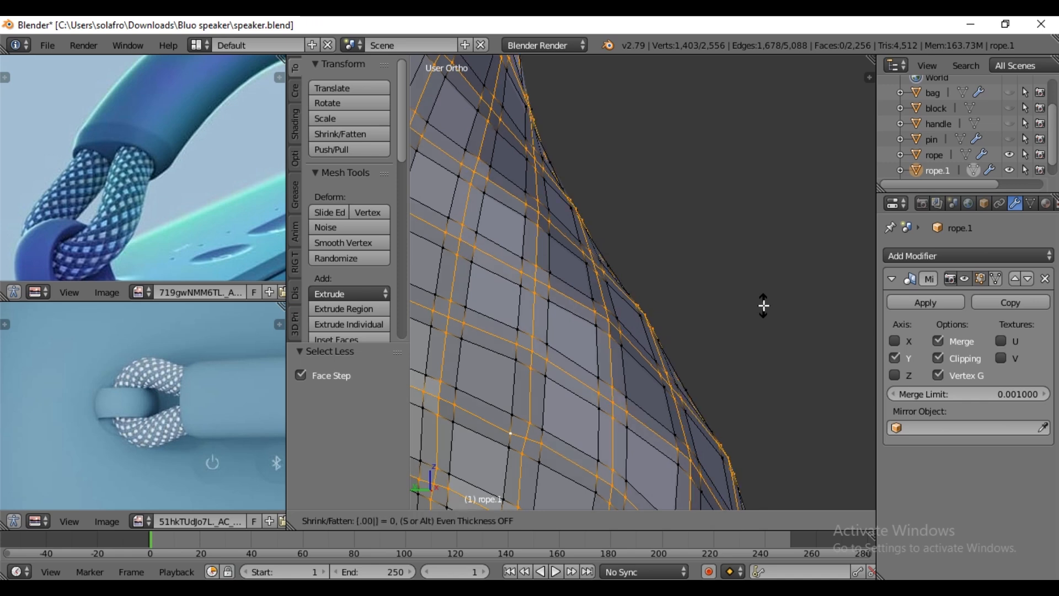
{"action": "type", "text": "1"}
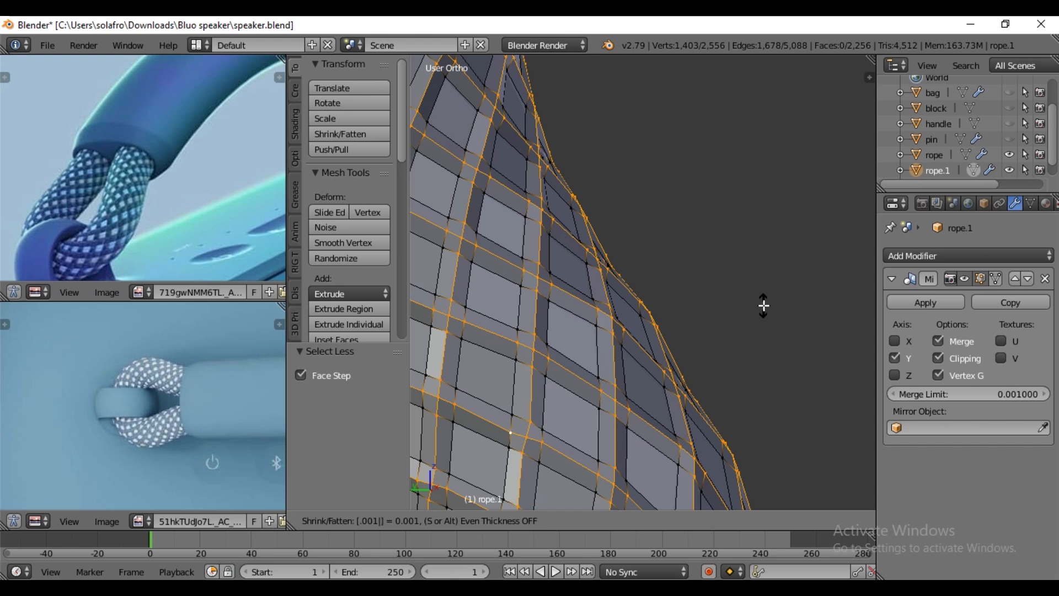
{"action": "key", "text": "Return"}
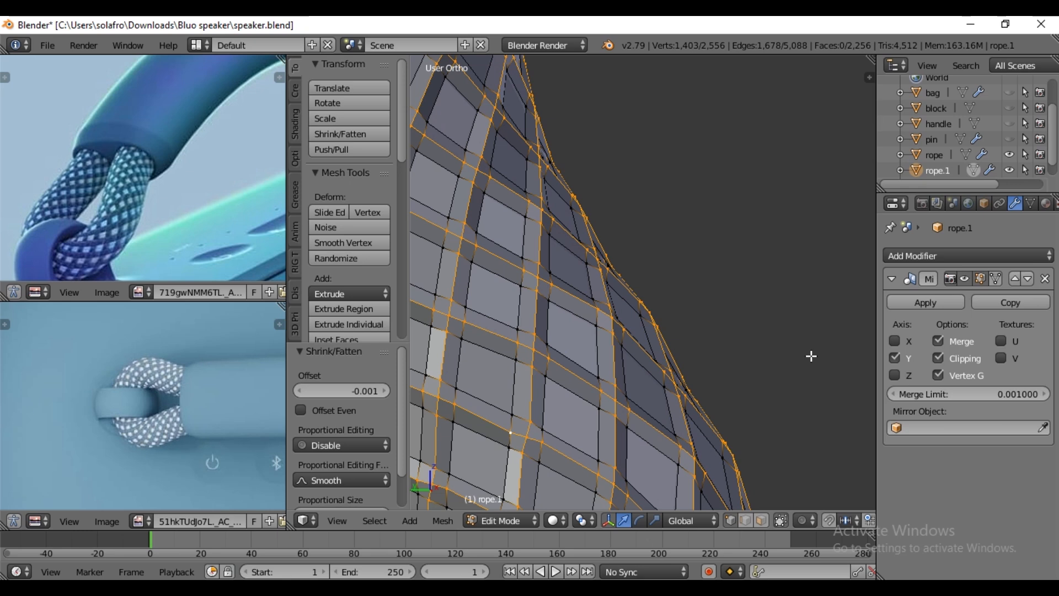
{"action": "scroll", "coordinate": [811, 356], "scroll_direction": "down", "scroll_amount": 5}
{"action": "scroll", "coordinate": [788, 355], "scroll_direction": "up", "scroll_amount": 3}
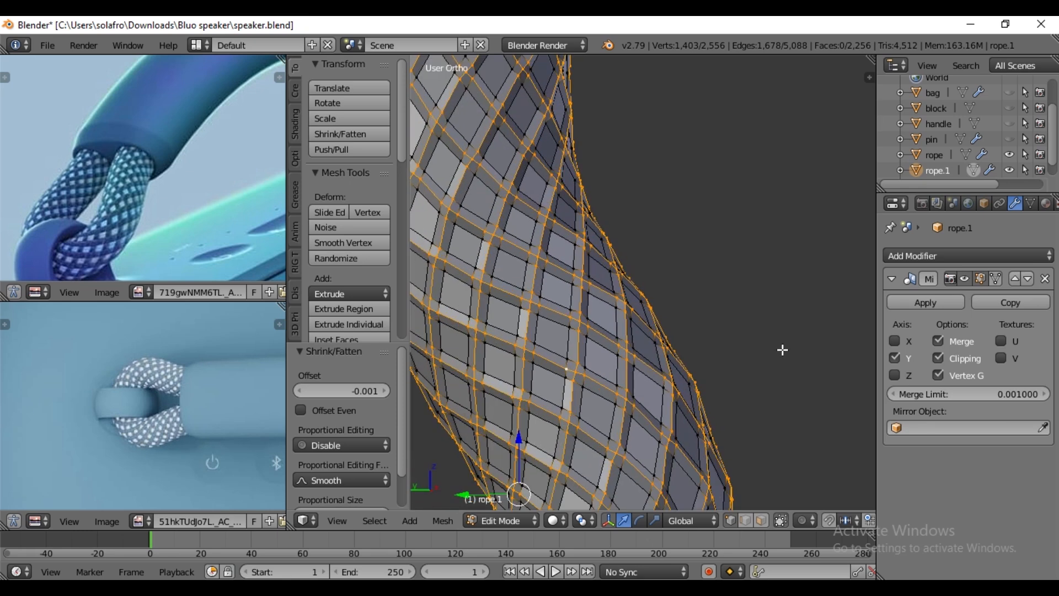
- Apply smooth shading to the rope.1 object
{"action": "key", "text": "Tab"}
{"action": "middle_click_drag", "start_coordinate": [782, 349], "coordinate": [745, 331]}
{"action": "scroll", "coordinate": [587, 349], "scroll_direction": "down", "scroll_amount": 6}
{"action": "left_click", "coordinate": [326, 291]}
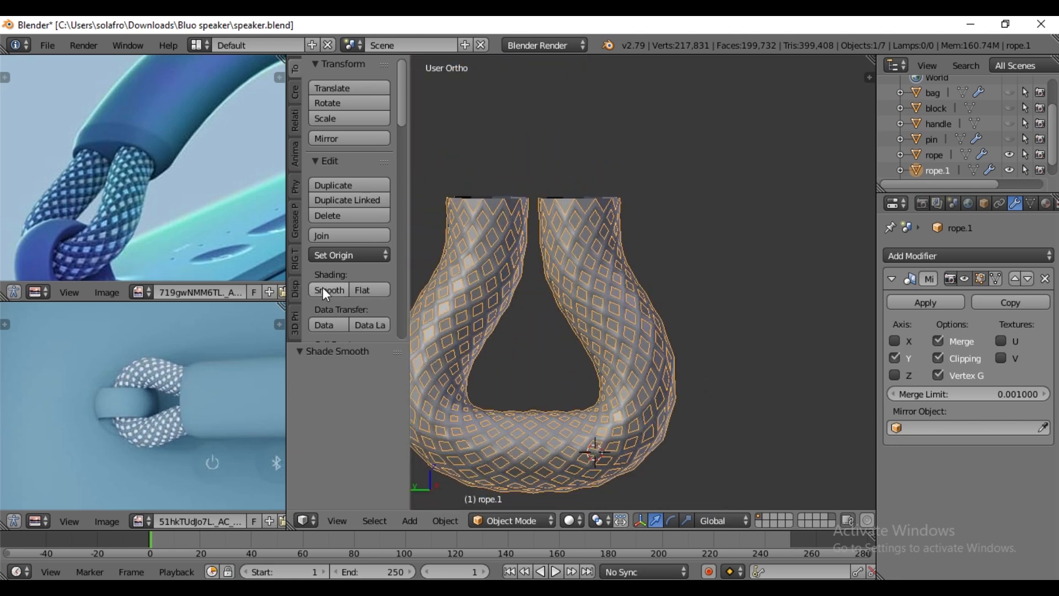
- Select all of the rope.1 mesh and add a Solidify modifier to it
{"action": "key", "text": "Tab"}
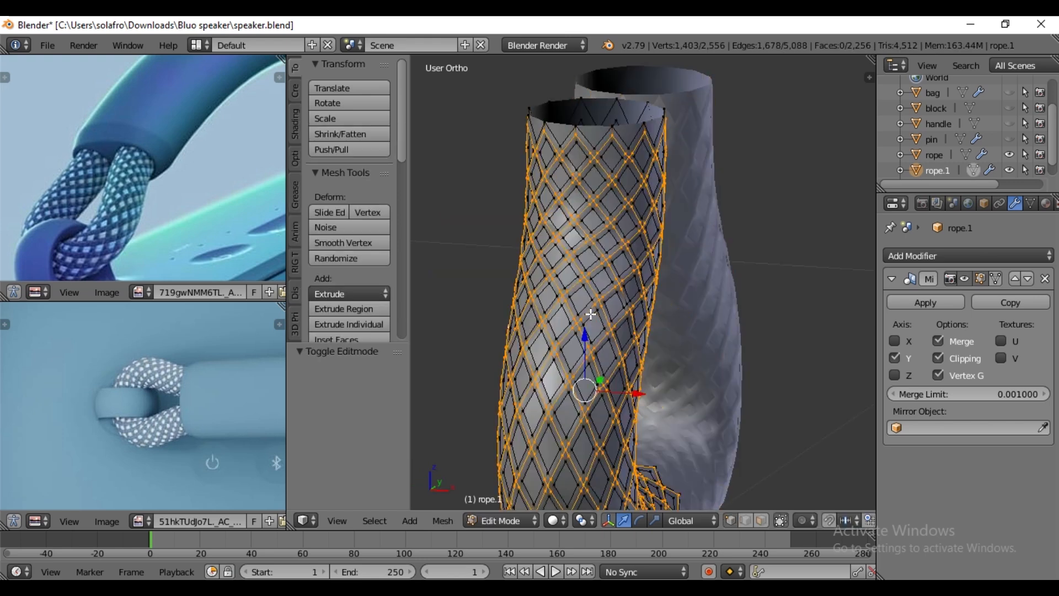
{"action": "middle_click_drag", "start_coordinate": [588, 318], "coordinate": [760, 333]}
{"action": "key", "text": "a"}
{"action": "key", "text": "a"}
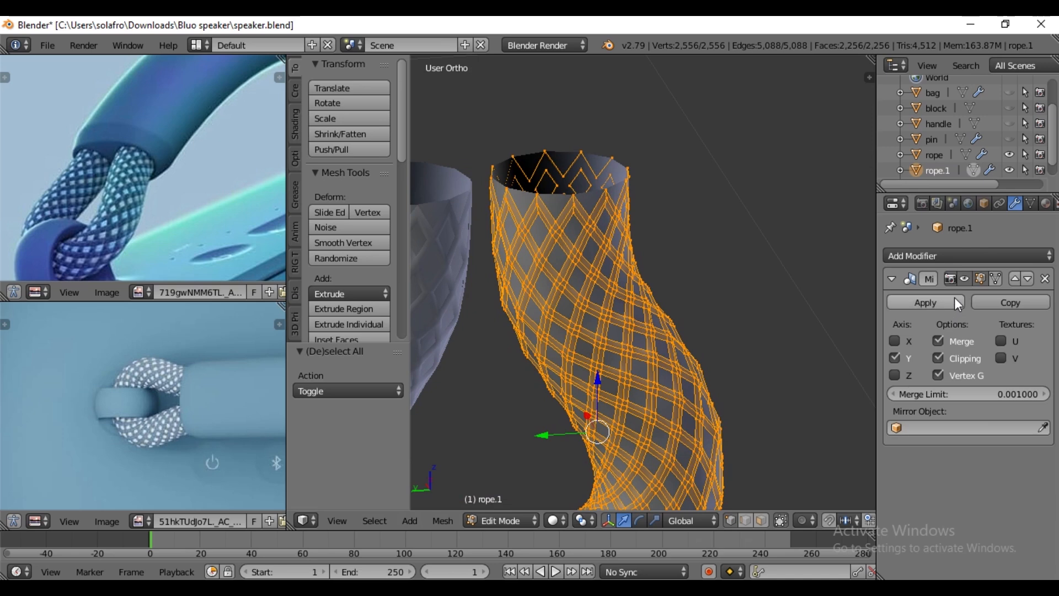
{"action": "left_click", "coordinate": [955, 256]}
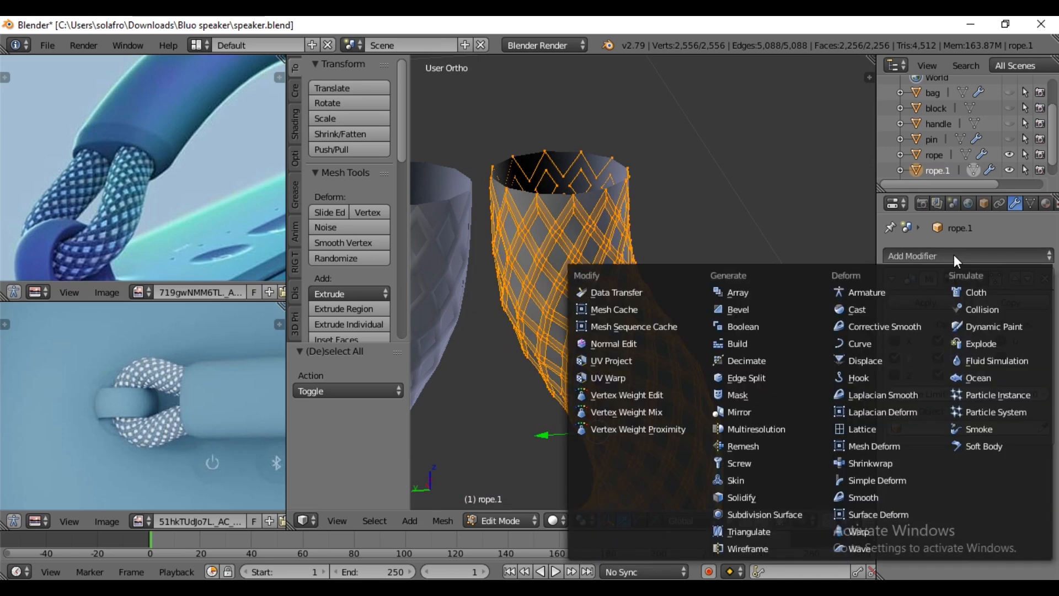
{"action": "left_click", "coordinate": [754, 498]}
{"action": "middle_click_drag", "start_coordinate": [581, 246], "coordinate": [605, 287]}
{"action": "scroll", "coordinate": [544, 274], "scroll_direction": "up", "scroll_amount": 5}
{"action": "middle_click_drag", "start_coordinate": [544, 274], "coordinate": [649, 257]}
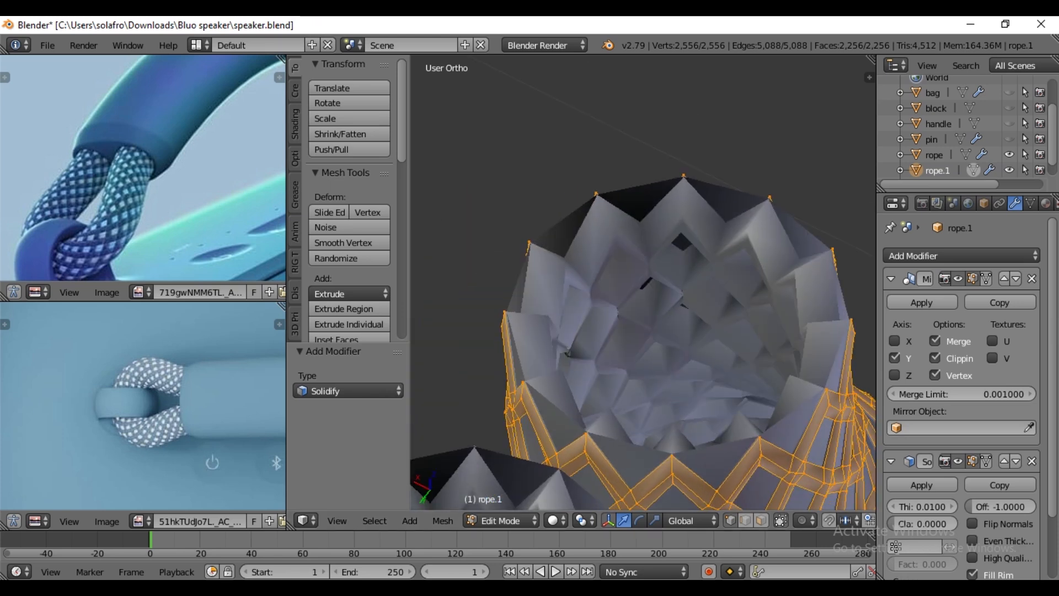
- Set the Solidify thickness on rope.1 to 0.0007 and return to Object Mode
{"action": "left_click", "coordinate": [894, 506]}
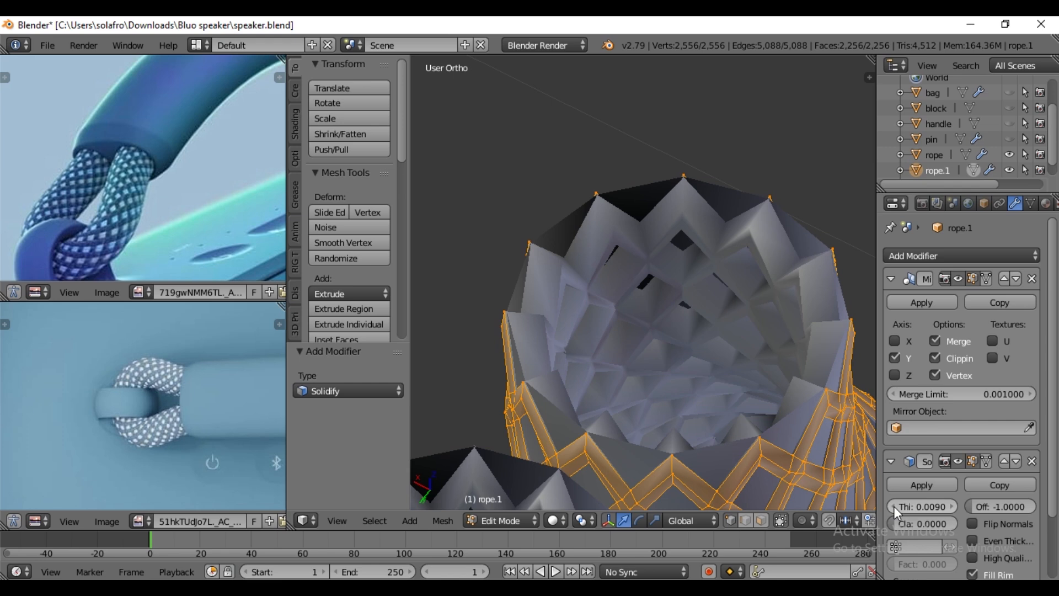
{"action": "left_click", "coordinate": [894, 505]}
{"action": "left_click", "coordinate": [894, 505]}
{"action": "left_click", "coordinate": [893, 505]}
{"action": "left_click", "coordinate": [894, 505]}
{"action": "left_click", "coordinate": [893, 505]}
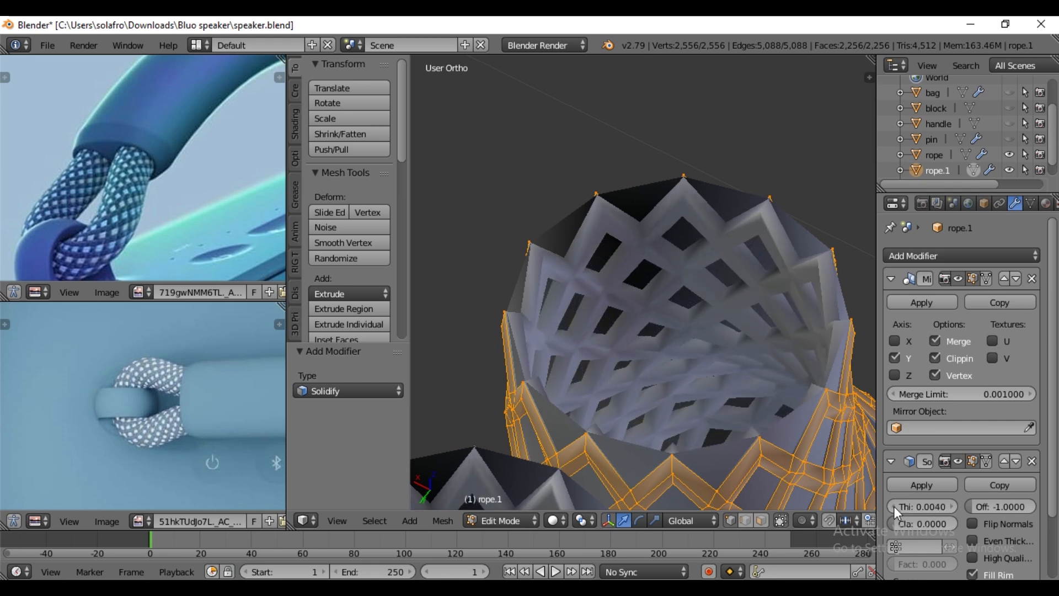
{"action": "left_click", "coordinate": [894, 505]}
{"action": "left_click", "coordinate": [894, 506]}
{"action": "left_click_drag", "start_coordinate": [894, 505], "coordinate": [887, 504]}
{"action": "scroll", "coordinate": [701, 383], "scroll_direction": "down", "scroll_amount": 5}
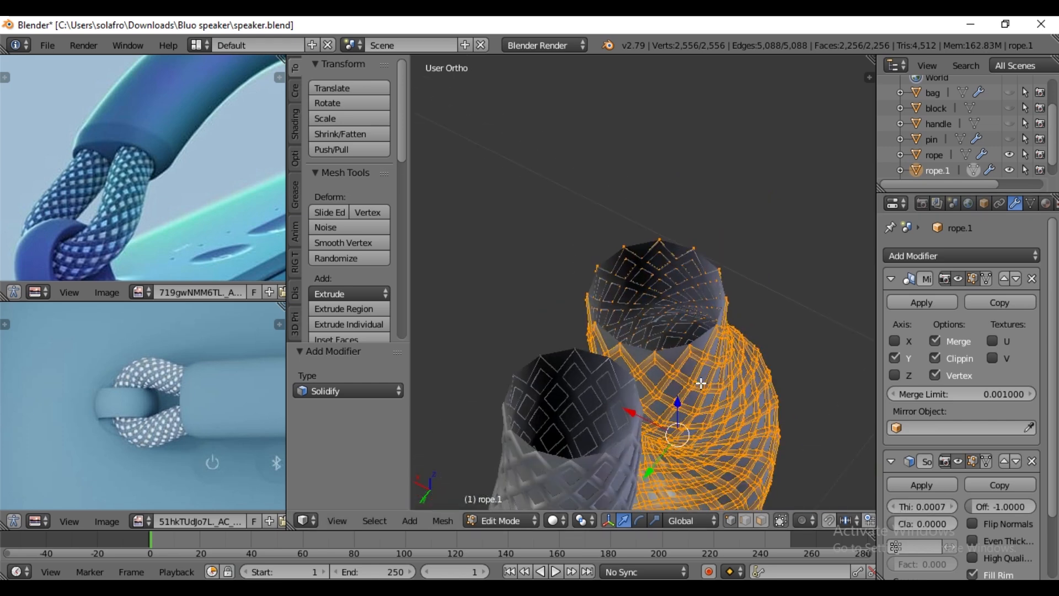
{"action": "key", "text": "Tab"}
{"action": "scroll", "coordinate": [650, 319], "scroll_direction": "up", "scroll_amount": 4}
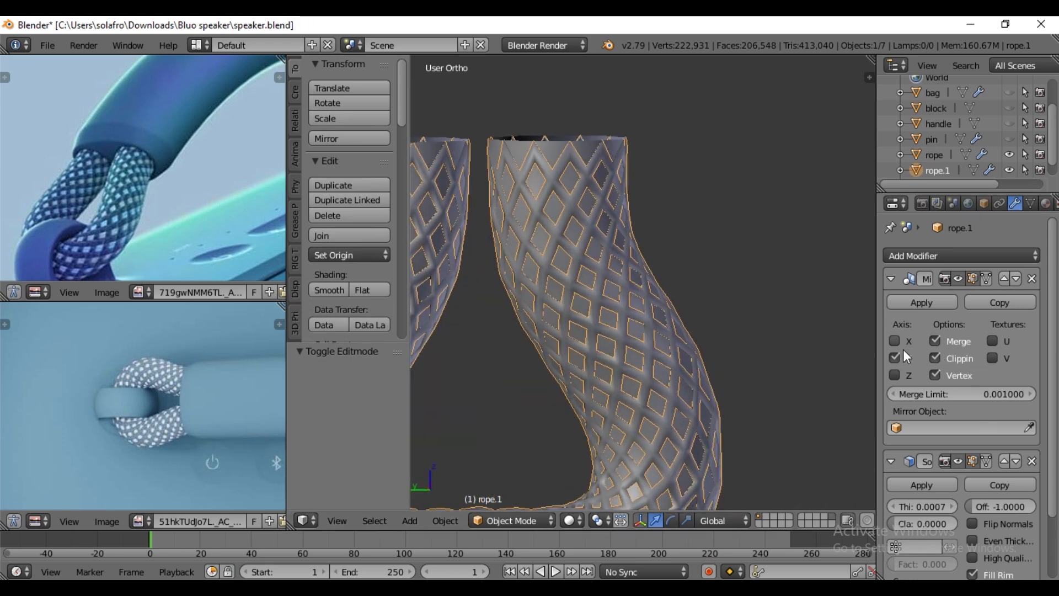
- Unhide the handle object and select it
{"action": "scroll", "coordinate": [709, 315], "scroll_direction": "down", "scroll_amount": 4}
{"action": "middle_click_drag", "start_coordinate": [711, 323], "coordinate": [801, 265]}
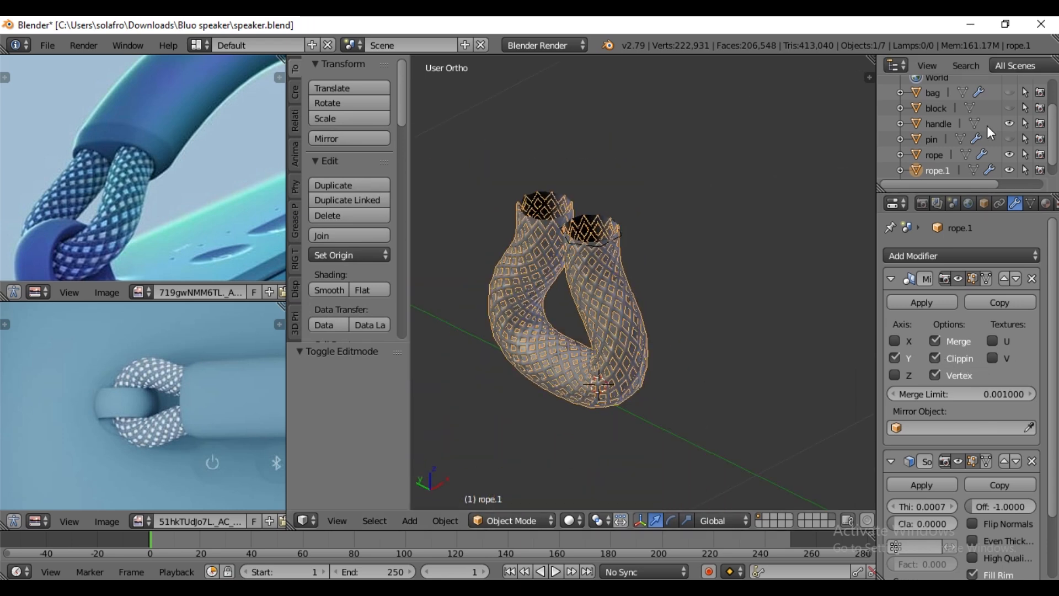
{"action": "left_click", "coordinate": [932, 125]}
{"action": "scroll", "coordinate": [584, 280], "scroll_direction": "up", "scroll_amount": 3}
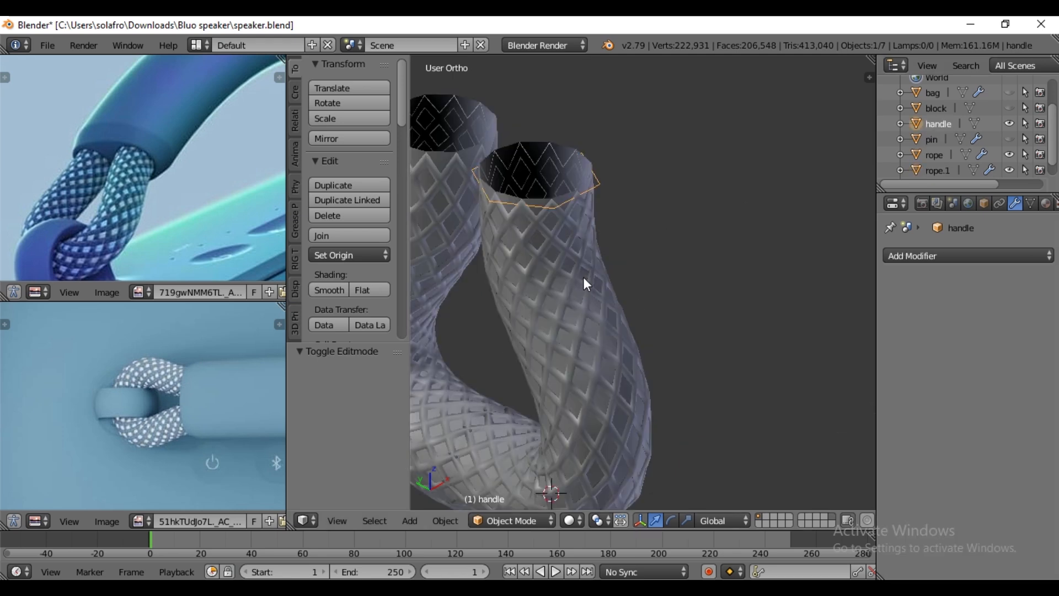
{"action": "key", "text": "KP_7"}
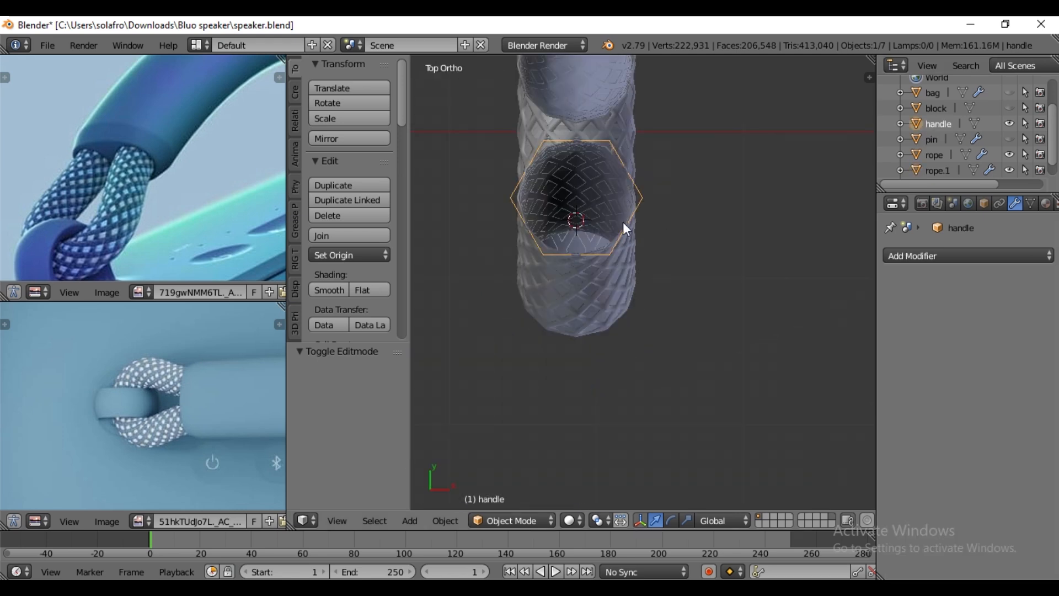
{"action": "middle_click_drag", "start_coordinate": [662, 173], "coordinate": [668, 317], "text": "shift"}
{"action": "middle_click_drag", "start_coordinate": [611, 353], "coordinate": [752, 237]}
- Add a Mirror modifier to the handle that mirrors it across the Y axis only
{"action": "left_click", "coordinate": [949, 257]}
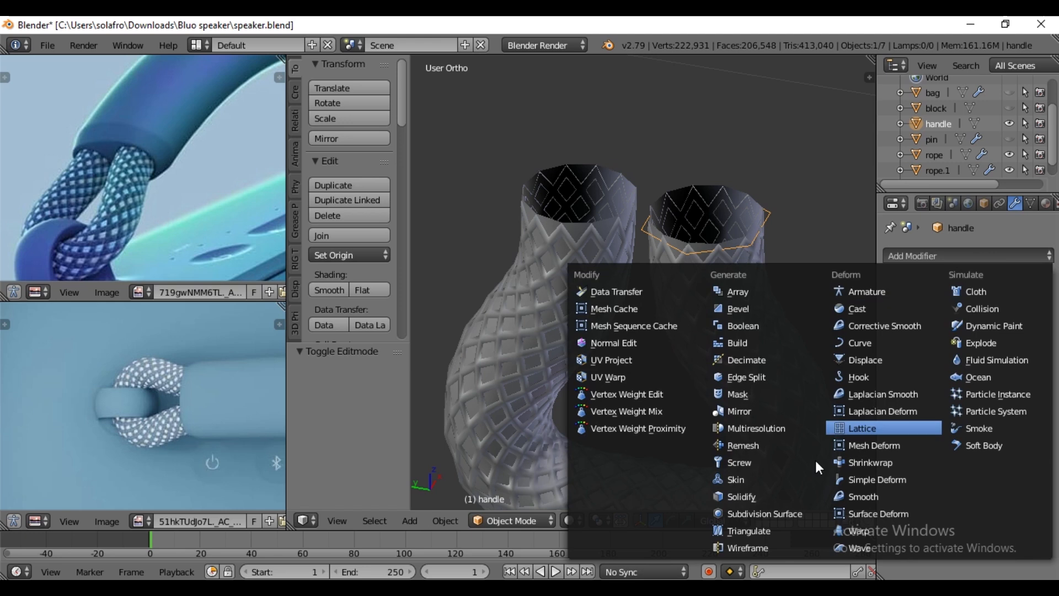
{"action": "left_click", "coordinate": [747, 412]}
{"action": "left_click", "coordinate": [895, 358]}
{"action": "left_click", "coordinate": [896, 341]}
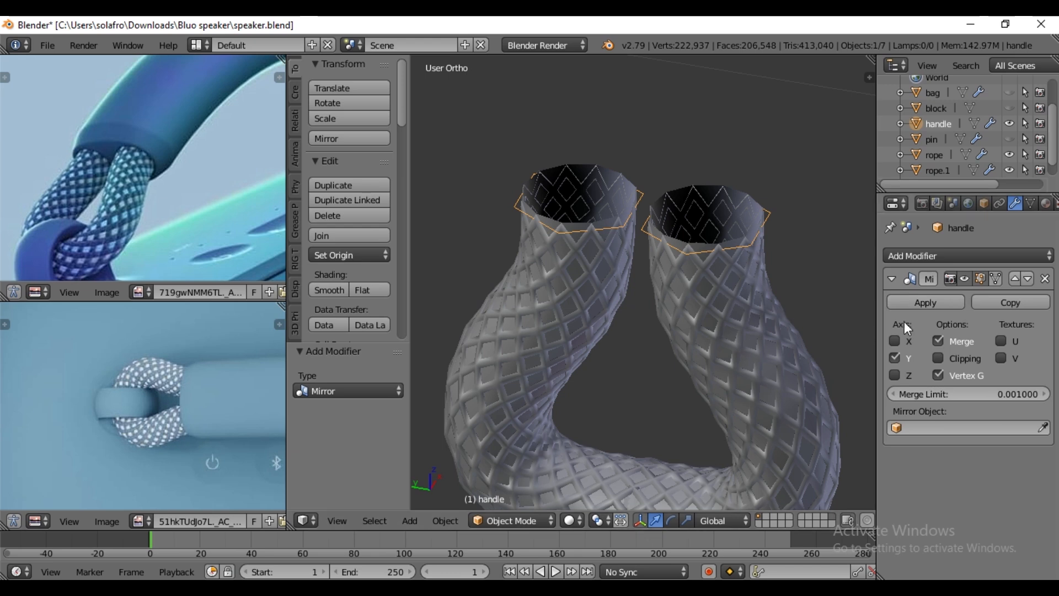
{"action": "middle_click_drag", "start_coordinate": [669, 243], "coordinate": [674, 287]}
- Select all vertices of the handle's original ring, snap the 3D cursor to them and return to Object Mode
{"action": "key", "text": "Tab"}
{"action": "key", "text": "a"}
{"action": "key", "text": "a"}
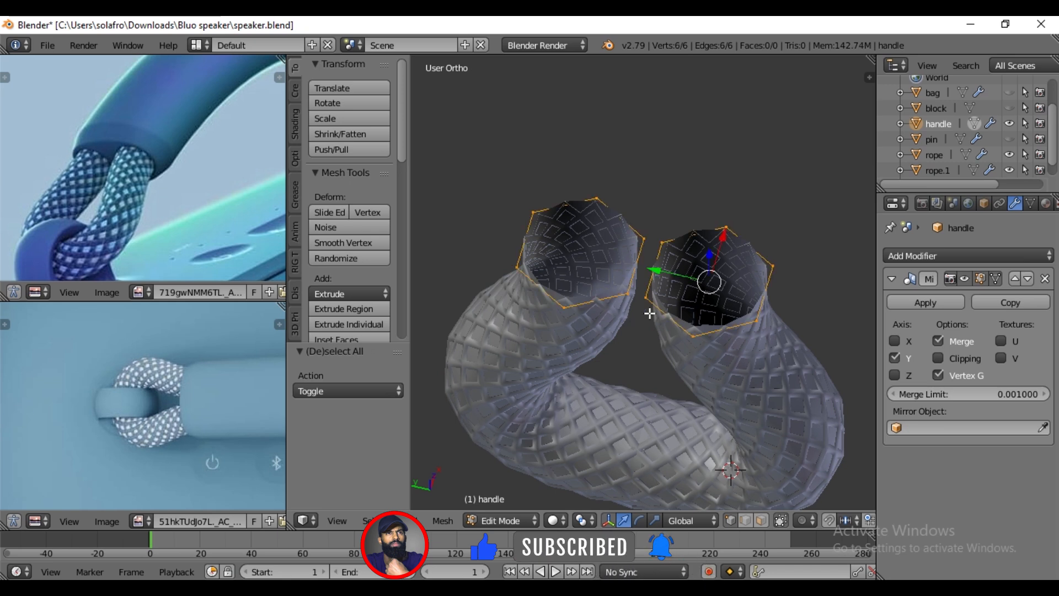
{"action": "key", "text": "shift+s"}
{"action": "left_click", "coordinate": [610, 368]}
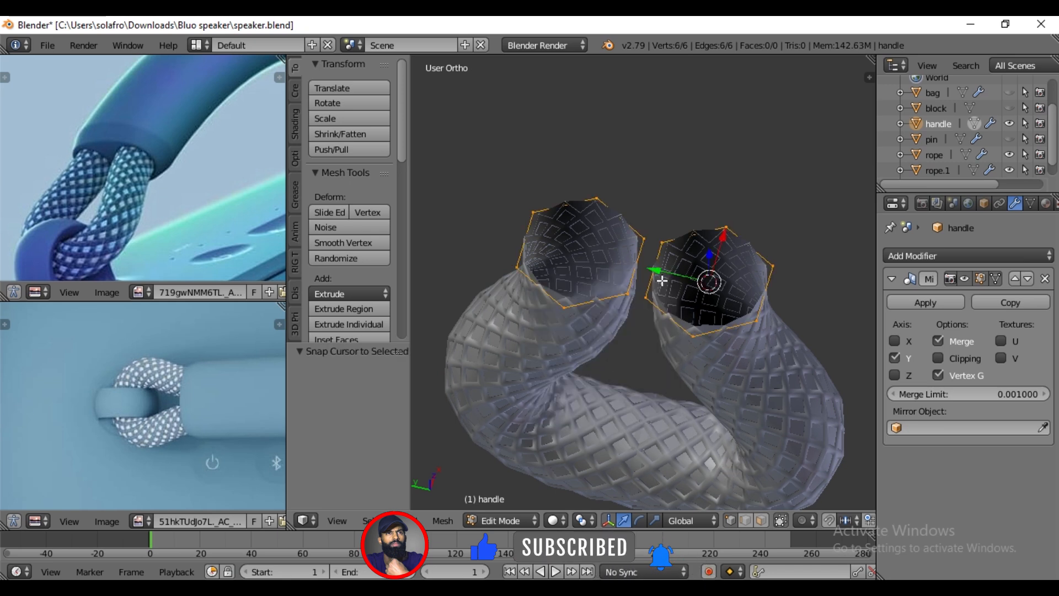
{"action": "middle_click_drag", "start_coordinate": [669, 288], "coordinate": [711, 317]}
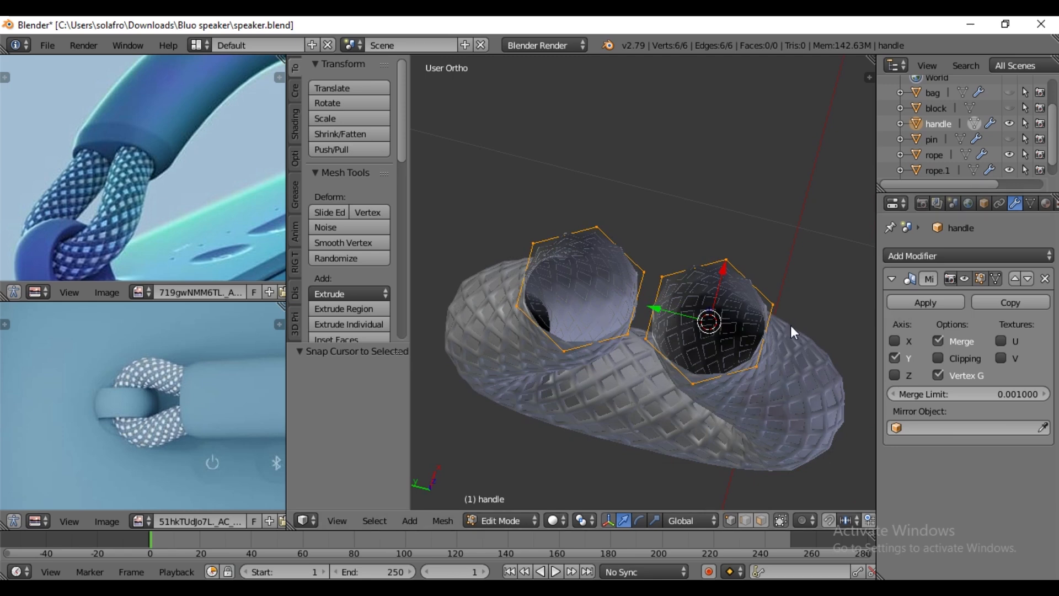
{"action": "key", "text": "Tab"}
- Apply the handle's Mirror modifier and snap the 3D cursor to the centre of the two selected rings in Edit Mode
{"action": "left_click", "coordinate": [918, 299]}
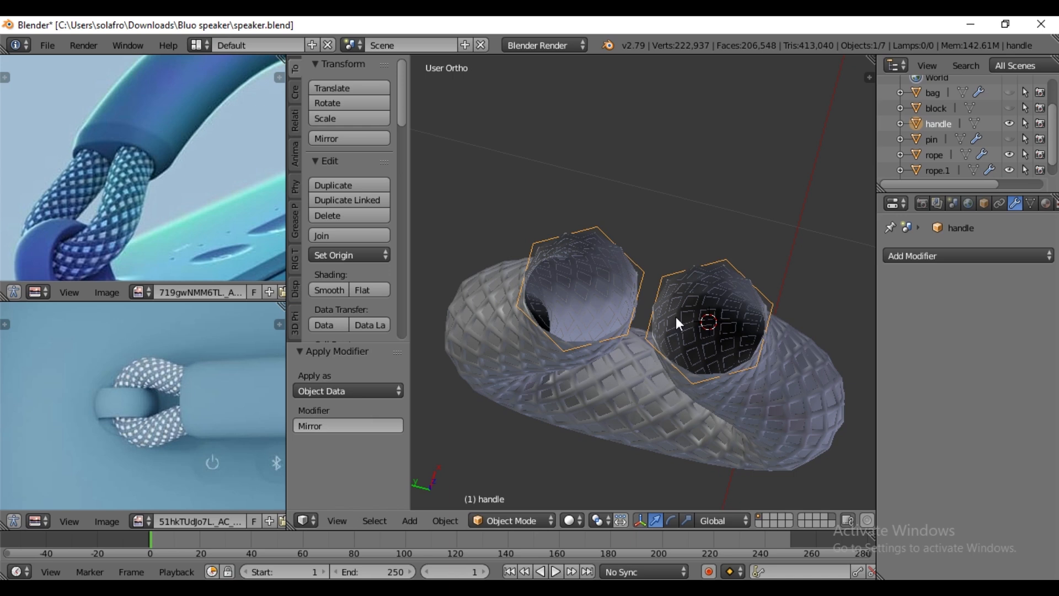
{"action": "key", "text": "Tab"}
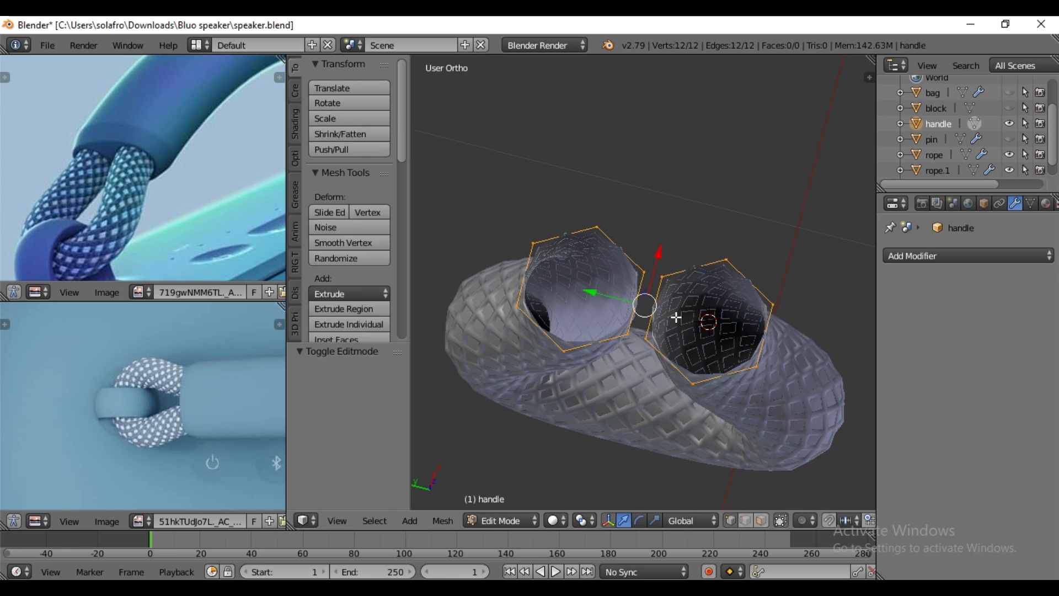
{"action": "key", "text": "shift+s"}
{"action": "left_click", "coordinate": [674, 316]}
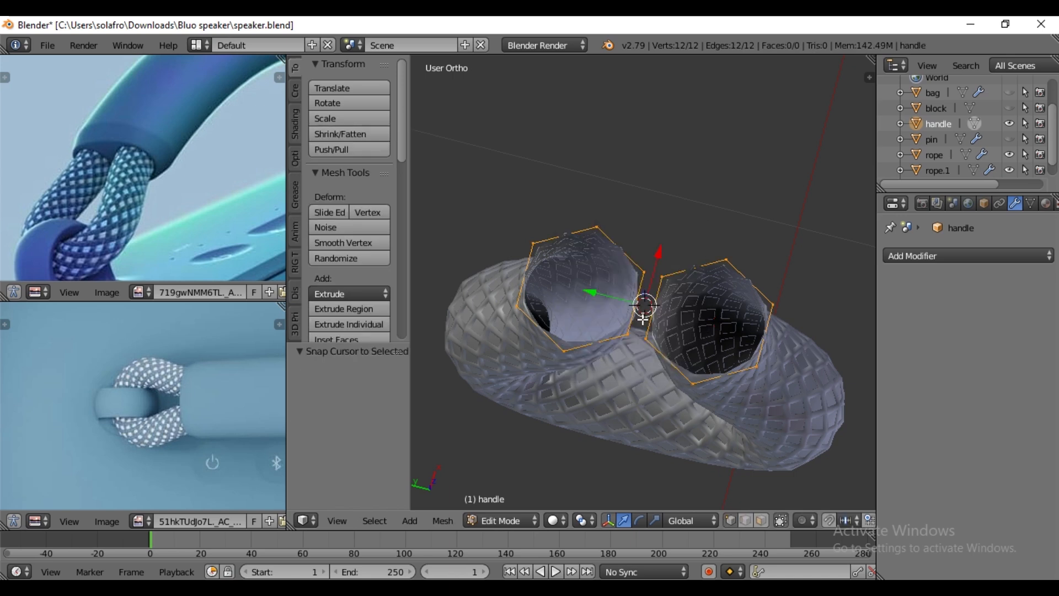
{"action": "key", "text": "KP_7"}
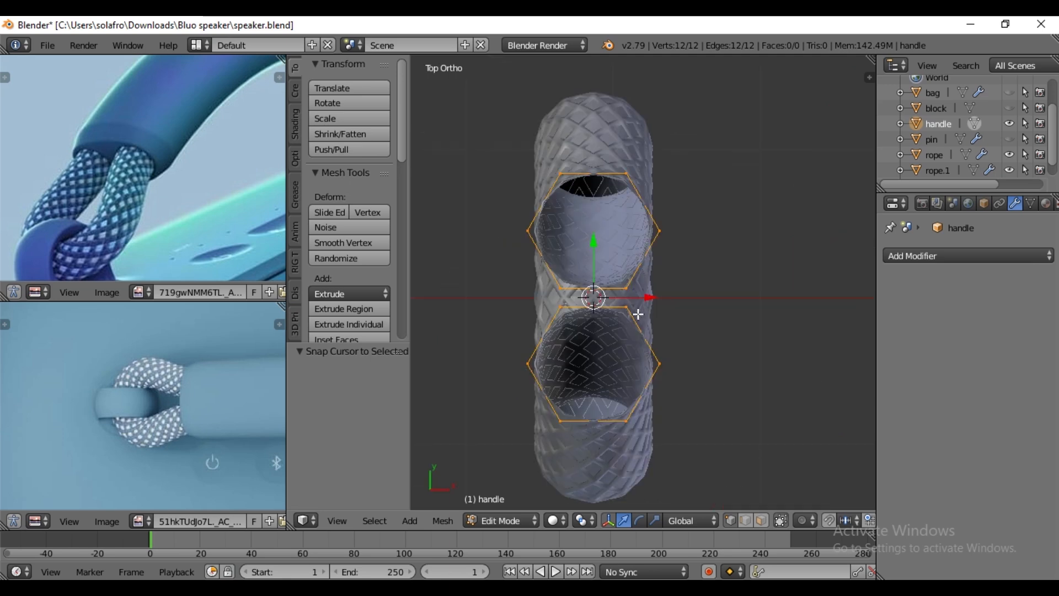
{"action": "middle_click_drag", "start_coordinate": [637, 312], "coordinate": [667, 279]}
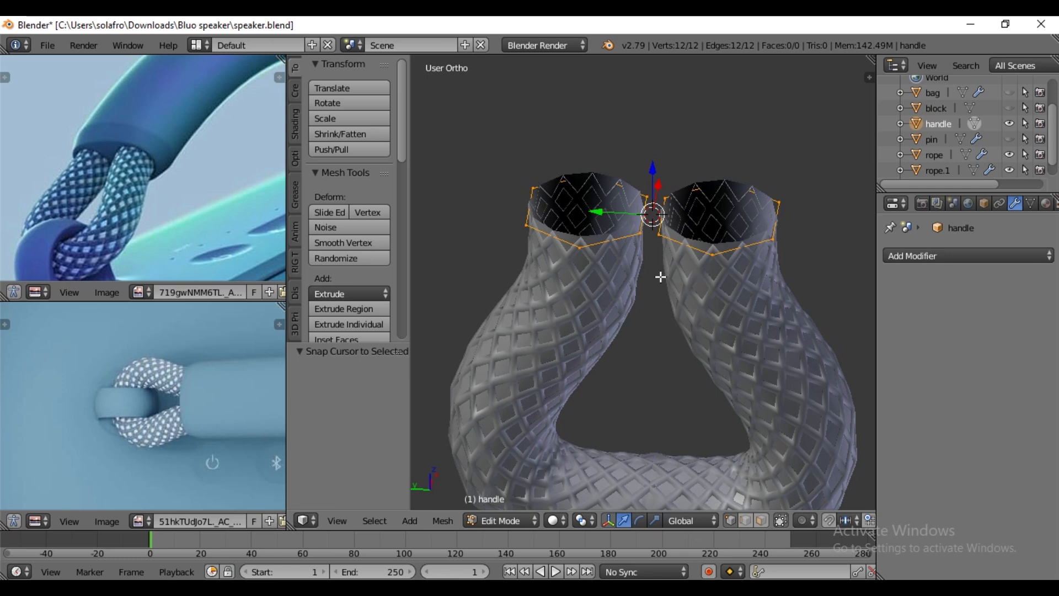
- Duplicate both handle rings in place and scale the copies up by 1.246
{"action": "key", "text": "shift+d"}
{"action": "right_click", "coordinate": [660, 272]}
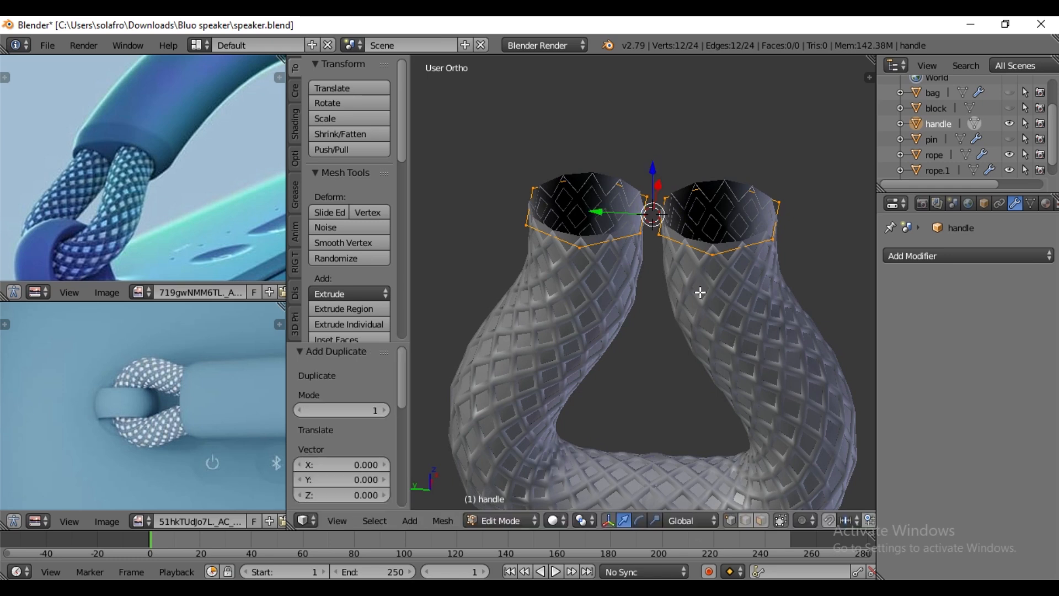
{"action": "key", "text": "s"}
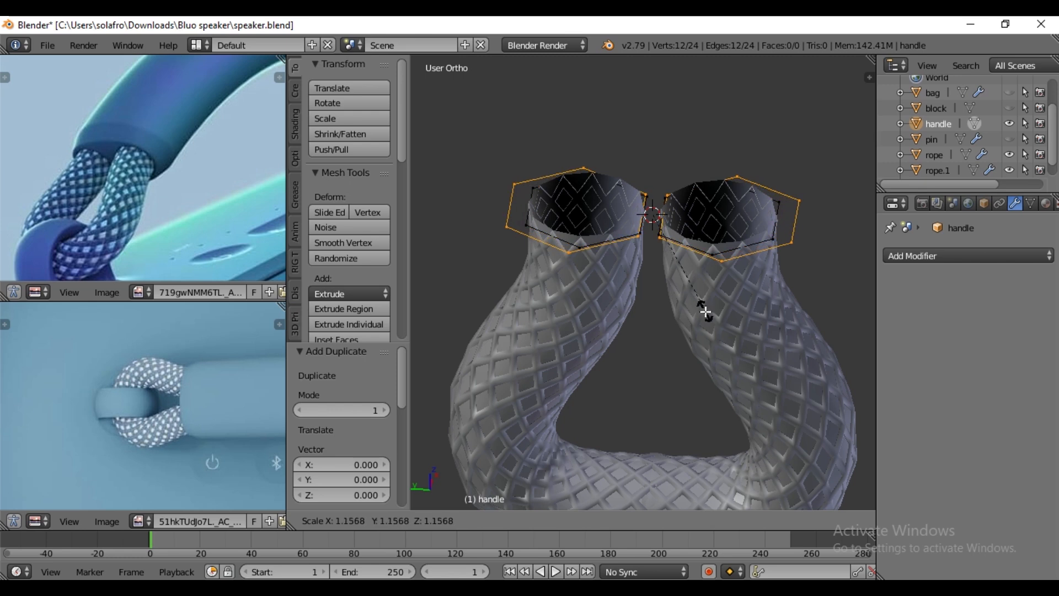
{"action": "left_click", "coordinate": [705, 309]}
{"action": "middle_click_drag", "start_coordinate": [705, 309], "coordinate": [694, 327]}
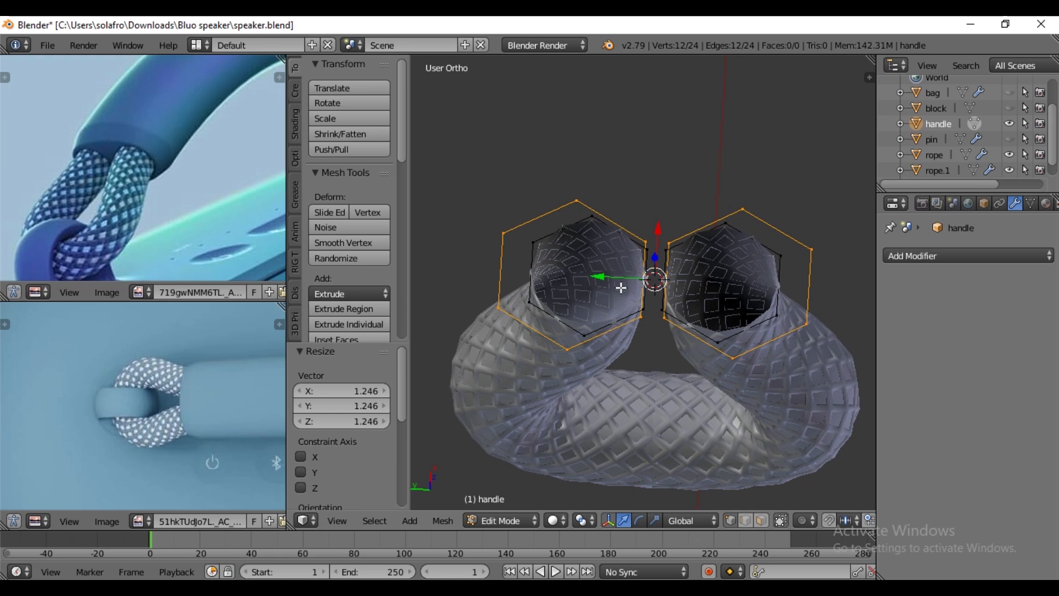
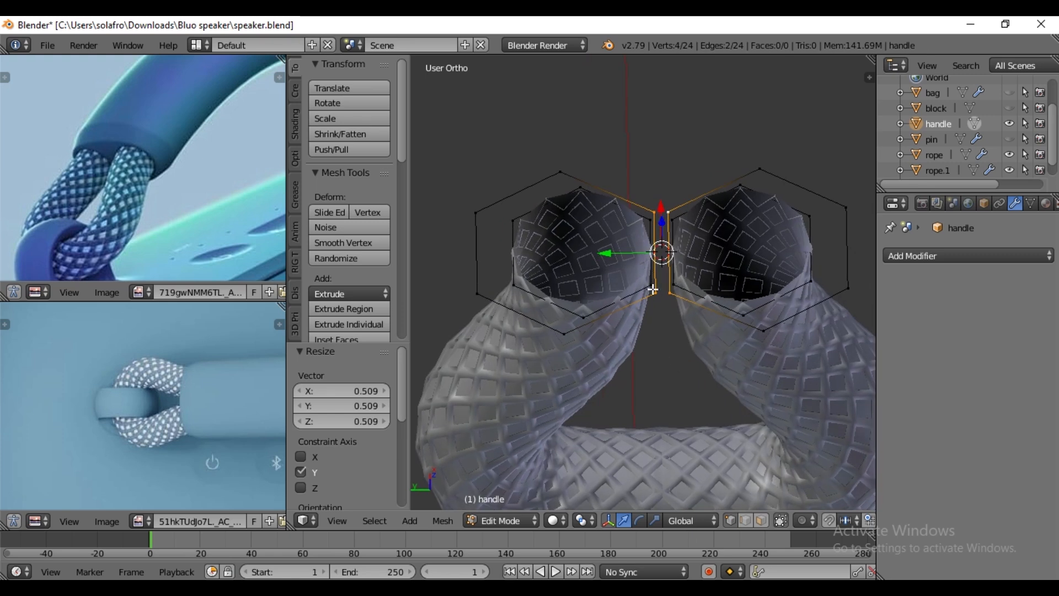
- Delete the facing vertices between the two outer handle rings and scale the remaining outer halves along Y by 0.899
{"action": "key", "text": "x"}
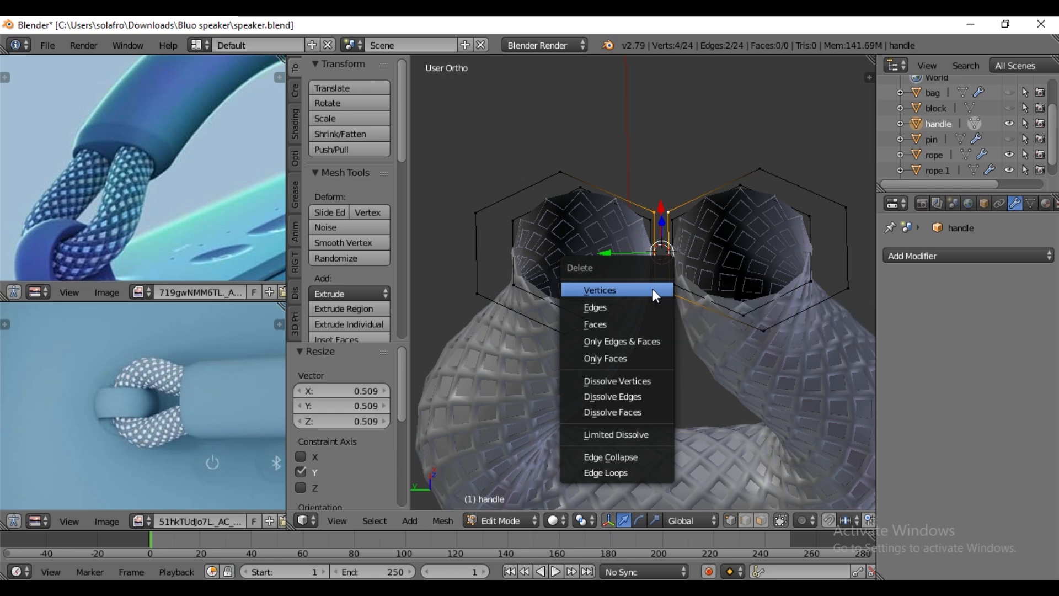
{"action": "left_click", "coordinate": [653, 289]}
{"action": "right_click", "coordinate": [845, 289], "text": "alt"}
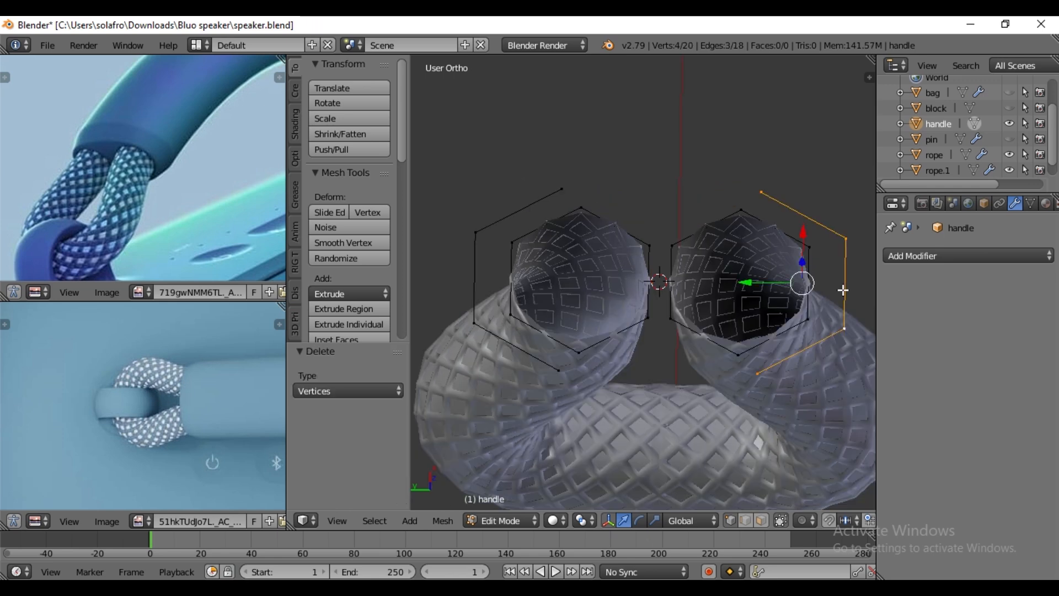
{"action": "right_click", "coordinate": [474, 266], "text": "alt+shift"}
{"action": "key", "text": "s"}
{"action": "key", "text": "y"}
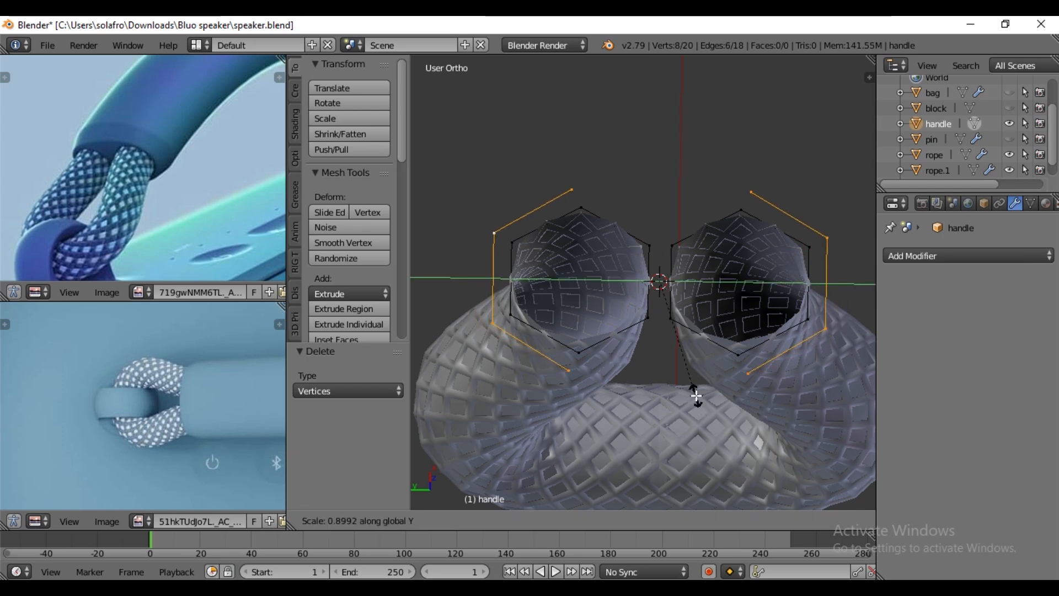
{"action": "left_click", "coordinate": [697, 396]}
- Fill the gap between the left inner ring and its outer half ring with three faces
{"action": "right_click", "coordinate": [512, 238]}
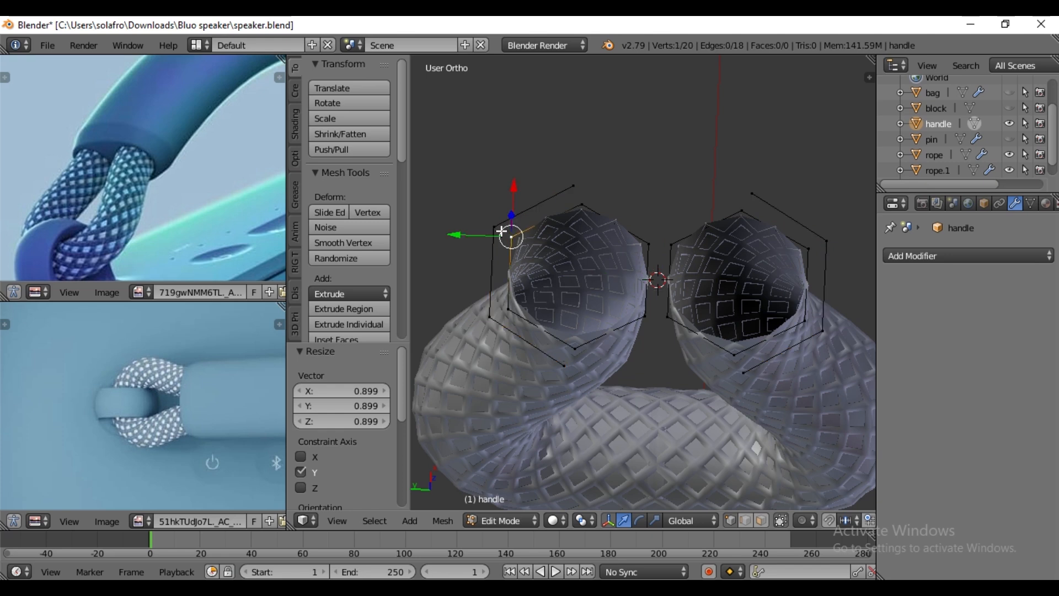
{"action": "right_click", "coordinate": [495, 226], "text": "shift"}
{"action": "right_click", "coordinate": [511, 309], "text": "shift"}
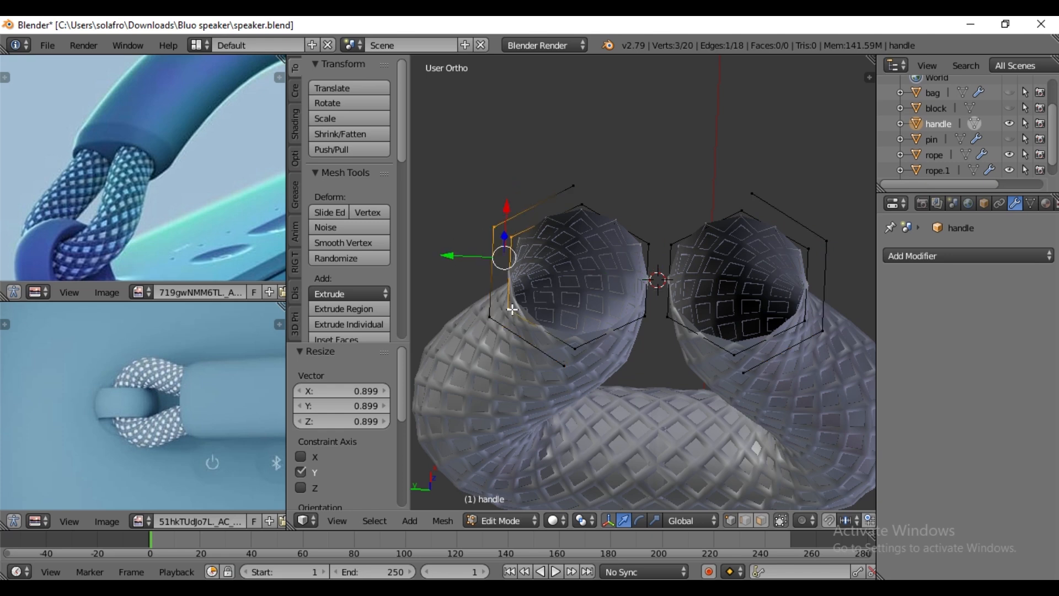
{"action": "right_click", "coordinate": [492, 321], "text": "shift"}
{"action": "key", "text": "f"}
{"action": "right_click", "coordinate": [501, 313]}
{"action": "right_click", "coordinate": [490, 320], "text": "shift"}
{"action": "key", "text": "f"}
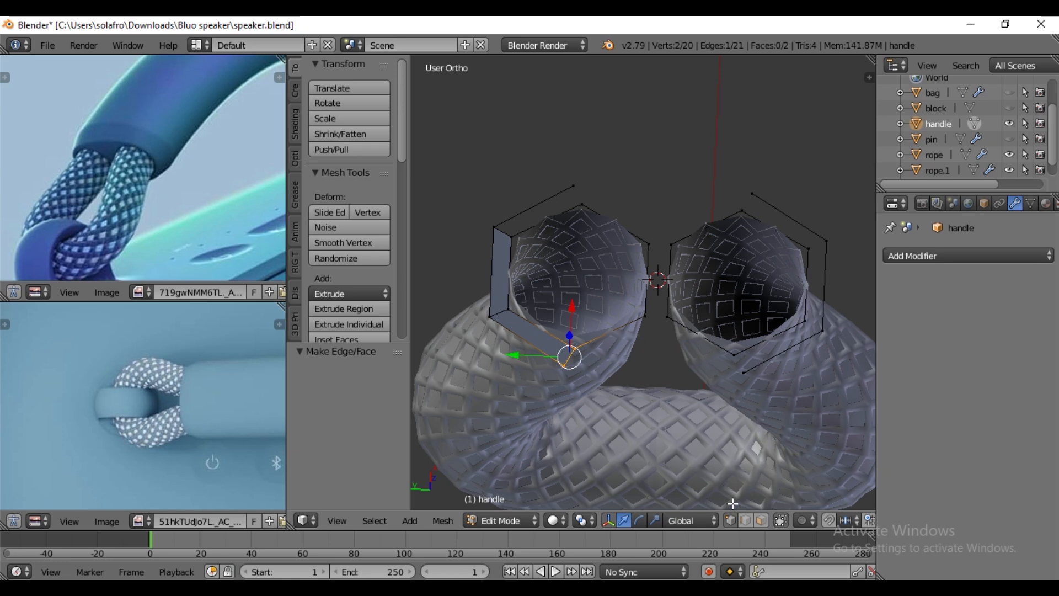
{"action": "left_click", "coordinate": [745, 520]}
{"action": "right_click", "coordinate": [506, 233]}
{"action": "key", "text": "f"}
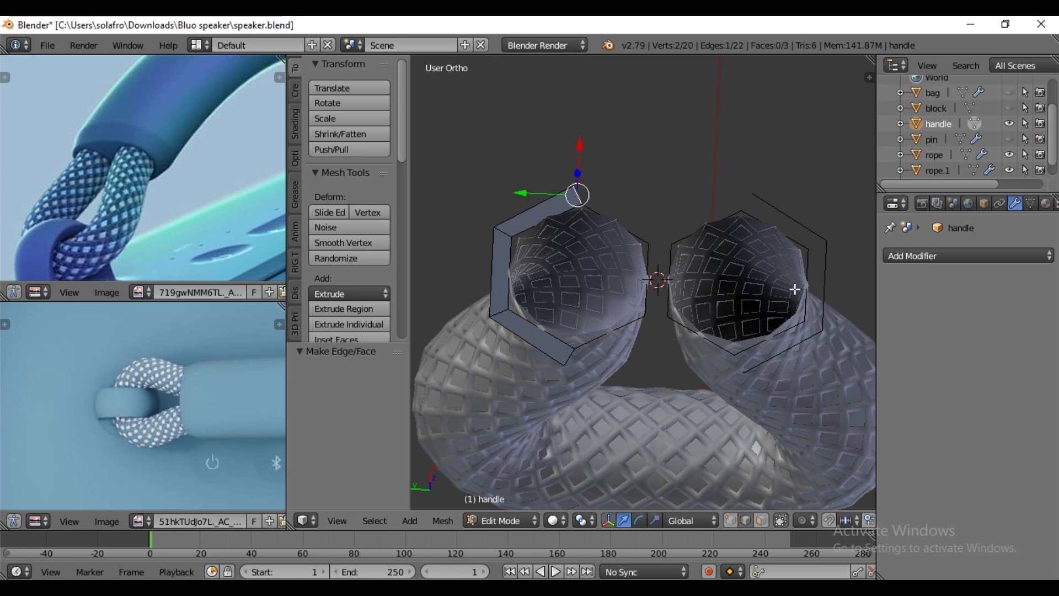
- Fill the gap between the right inner ring and its outer half ring with three faces
{"action": "right_click", "coordinate": [822, 281]}
{"action": "key", "text": "f"}
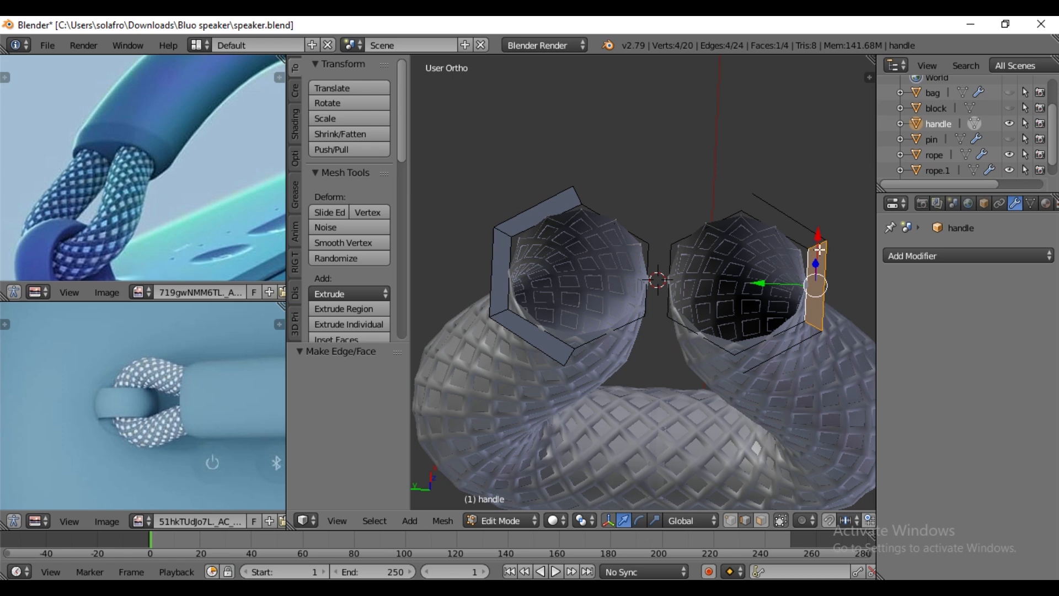
{"action": "key", "text": "f"}
{"action": "key", "text": "f"}
{"action": "middle_click_drag", "start_coordinate": [734, 366], "coordinate": [737, 345]}
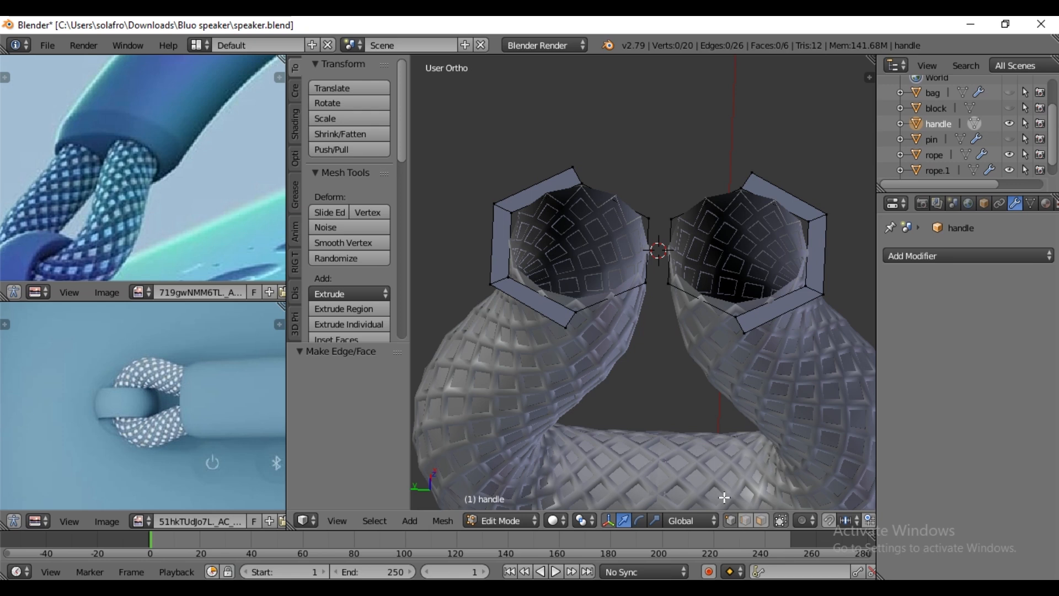
- Bridge the open ends of the two outer half rings with one edge above and one edge below the rope openings
{"action": "right_click", "coordinate": [568, 166]}
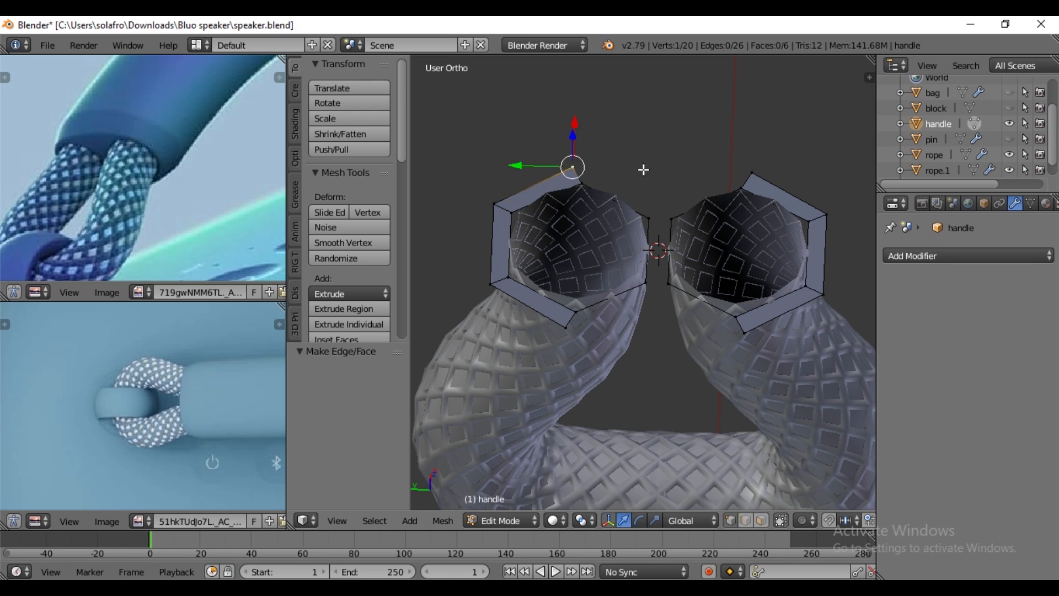
{"action": "right_click", "coordinate": [750, 166], "text": "shift"}
{"action": "middle_click_drag", "start_coordinate": [695, 227], "coordinate": [692, 253]}
{"action": "key", "text": "f"}
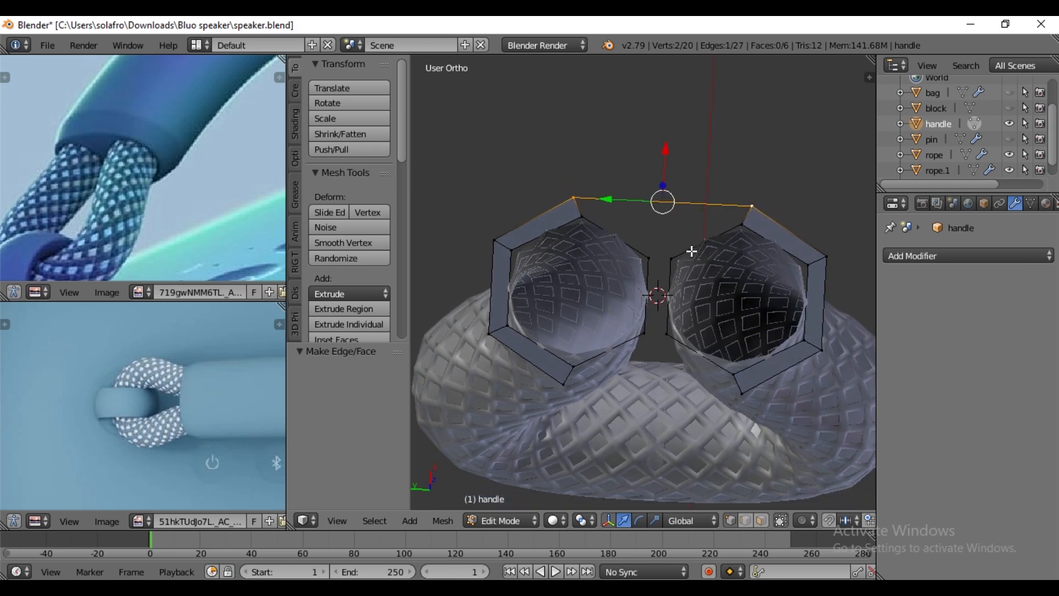
{"action": "right_click", "coordinate": [575, 388]}
{"action": "right_click", "coordinate": [746, 409], "text": "shift"}
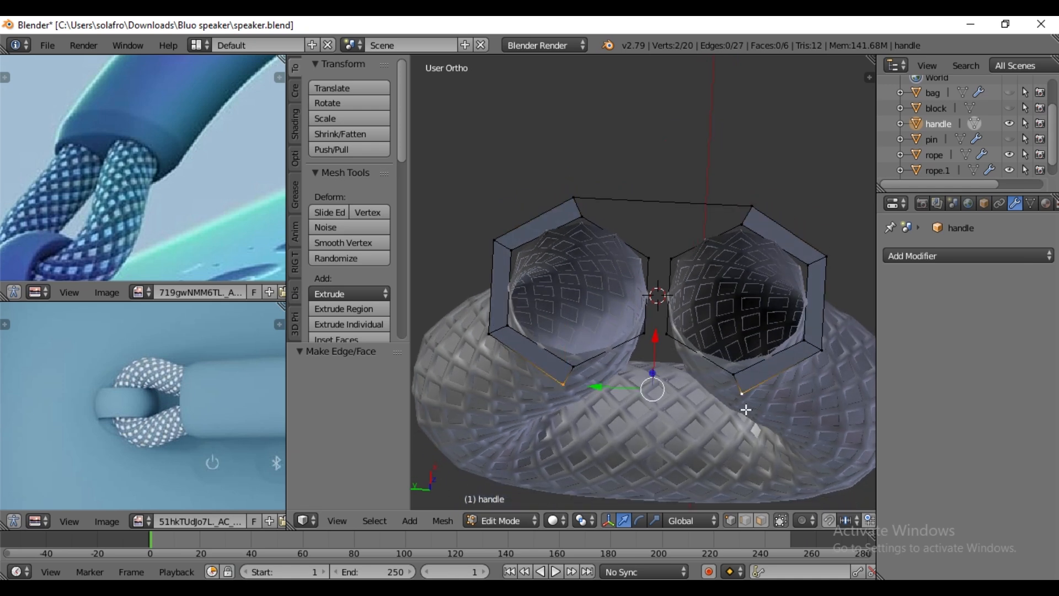
{"action": "key", "text": "f"}
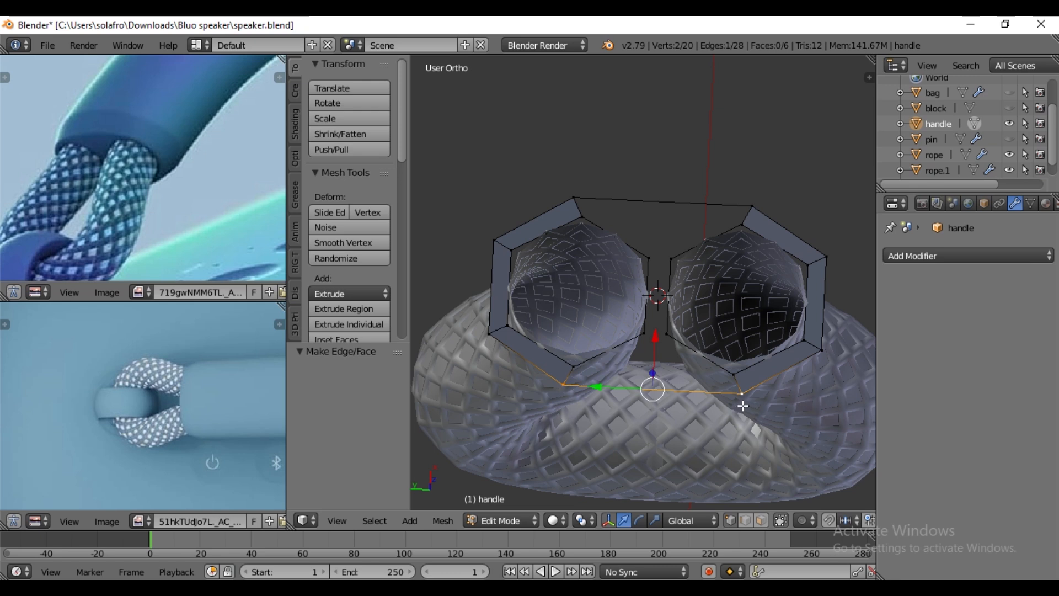
- Create a face between the facing vertical edges of the two inner rings, then clear the selection
{"action": "scroll", "coordinate": [690, 276], "scroll_direction": "up", "scroll_amount": 2}
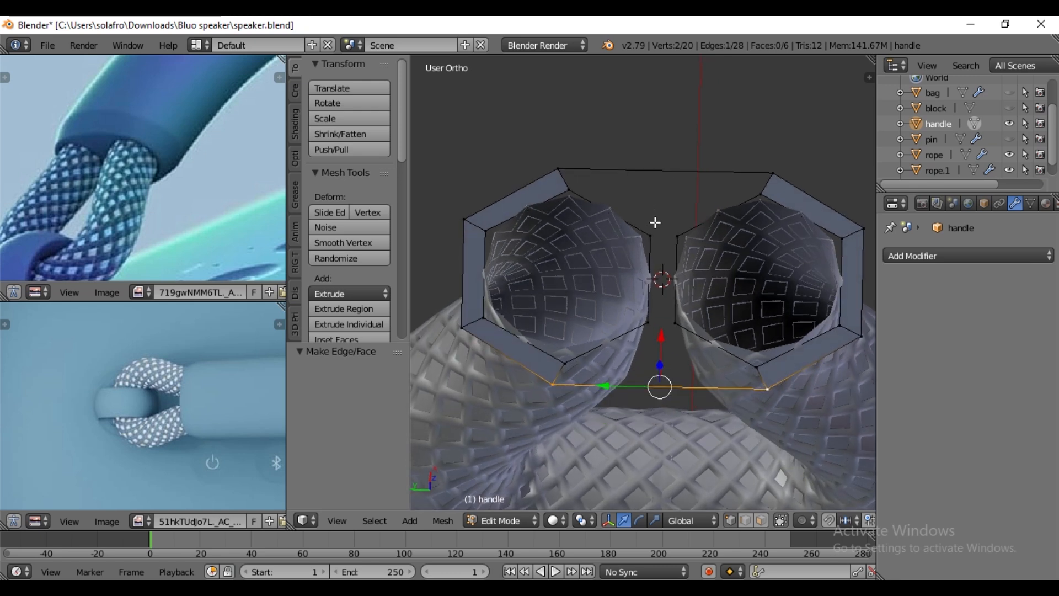
{"action": "right_click", "coordinate": [660, 237]}
{"action": "right_click", "coordinate": [678, 237], "text": "shift"}
{"action": "right_click", "coordinate": [663, 326], "text": "shift"}
{"action": "right_click", "coordinate": [672, 323], "text": "shift"}
{"action": "key", "text": "f"}
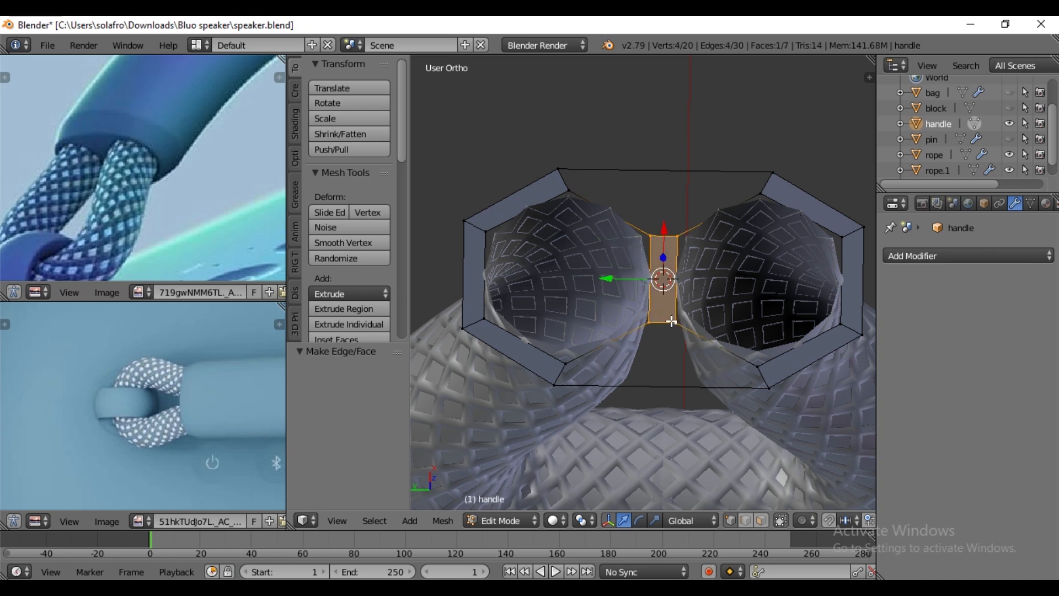
{"action": "right_click", "coordinate": [653, 235]}
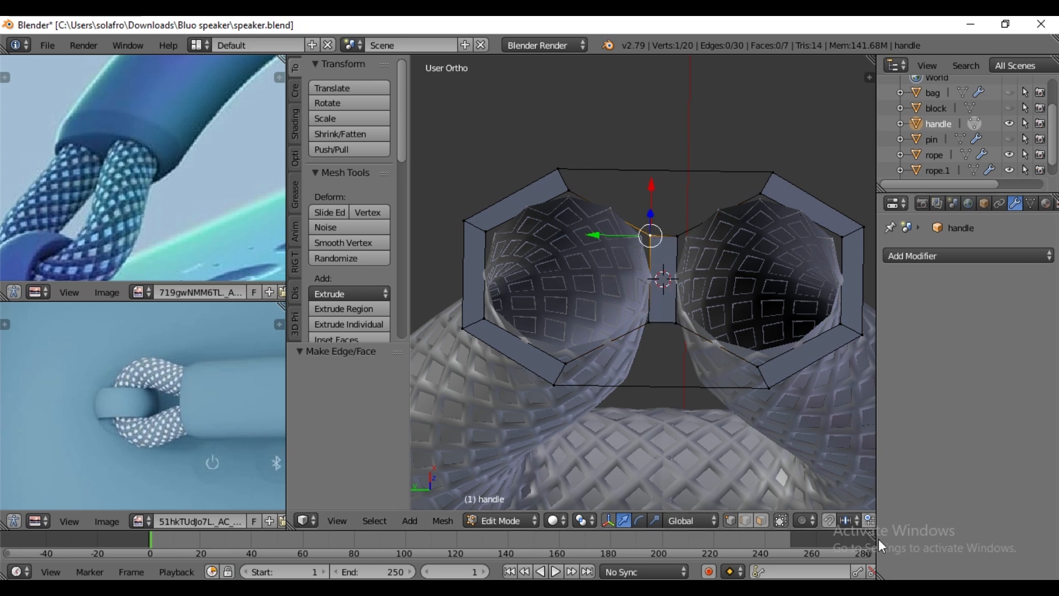
{"action": "key", "text": "a"}
- Subdivide the upper and lower connecting edges of the outer outline with 2 cuts, and switch to vertex selection
{"action": "right_click", "coordinate": [687, 181], "text": "alt"}
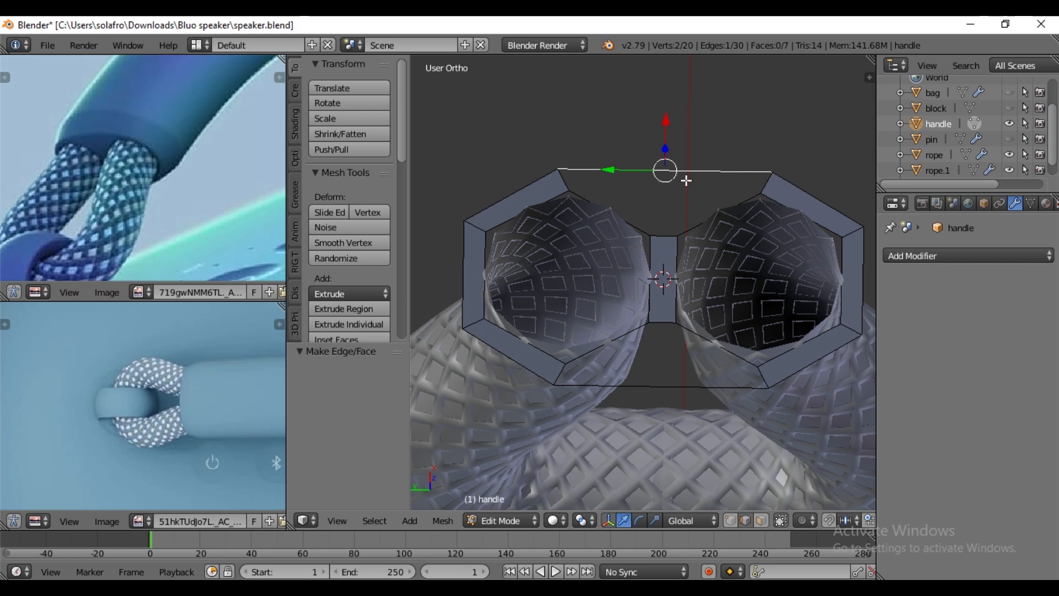
{"action": "right_click", "coordinate": [687, 387], "text": "alt+shift"}
{"action": "key", "text": "w"}
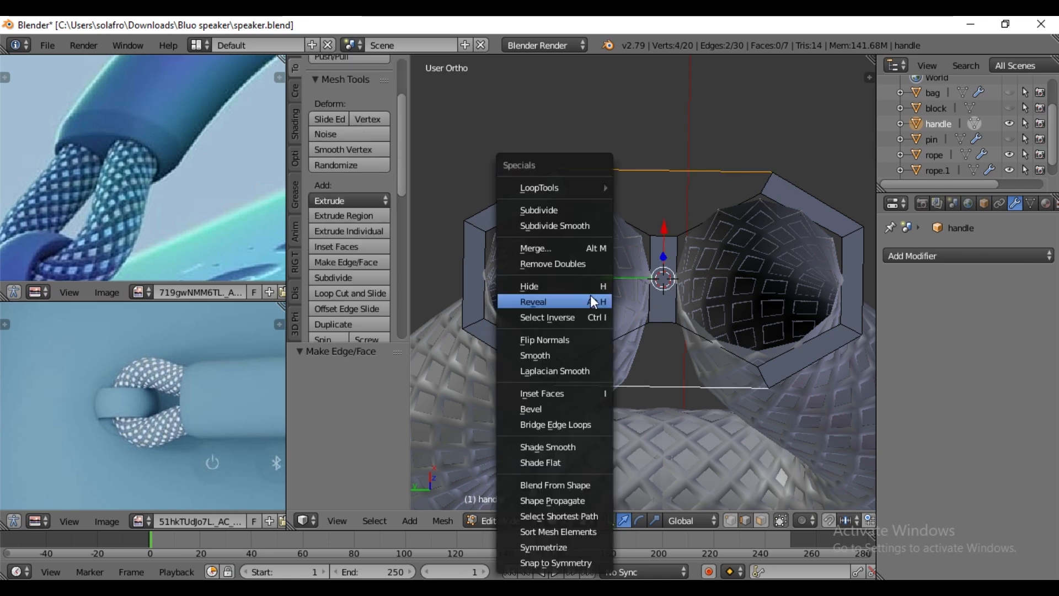
{"action": "left_click", "coordinate": [534, 208]}
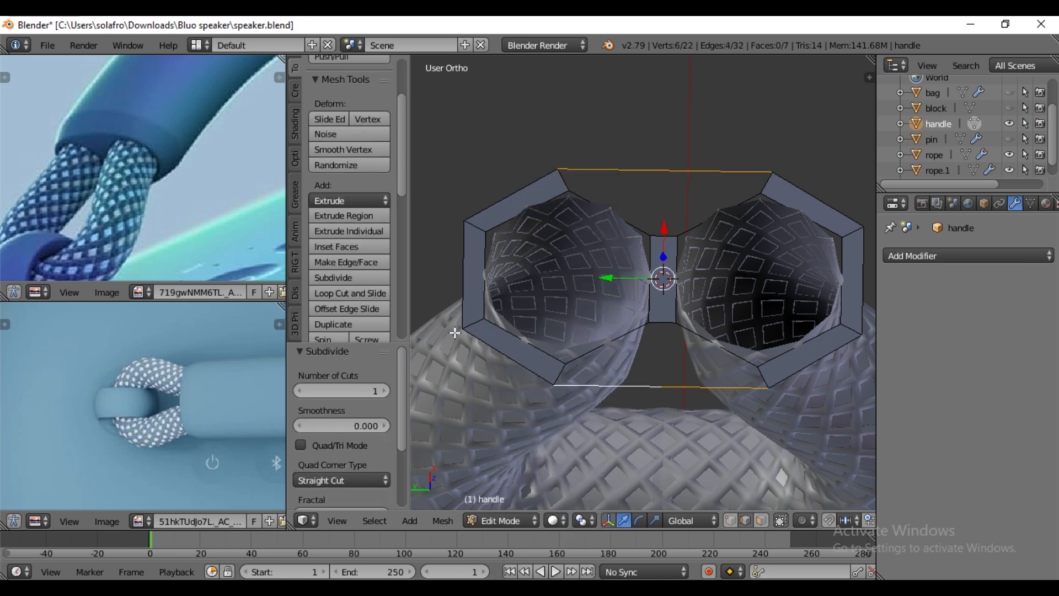
{"action": "left_click", "coordinate": [384, 390]}
{"action": "left_click", "coordinate": [730, 520]}
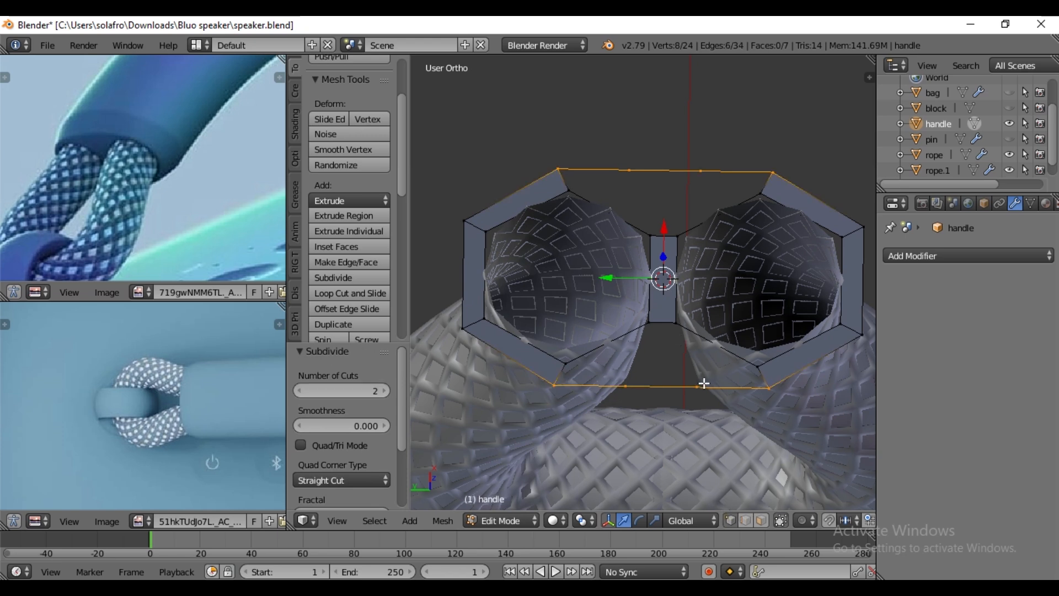
- Scale the four new vertices on the upper and lower connecting edges along Y by 0.354
{"action": "right_click", "coordinate": [634, 171]}
{"action": "right_click", "coordinate": [697, 171], "text": "shift"}
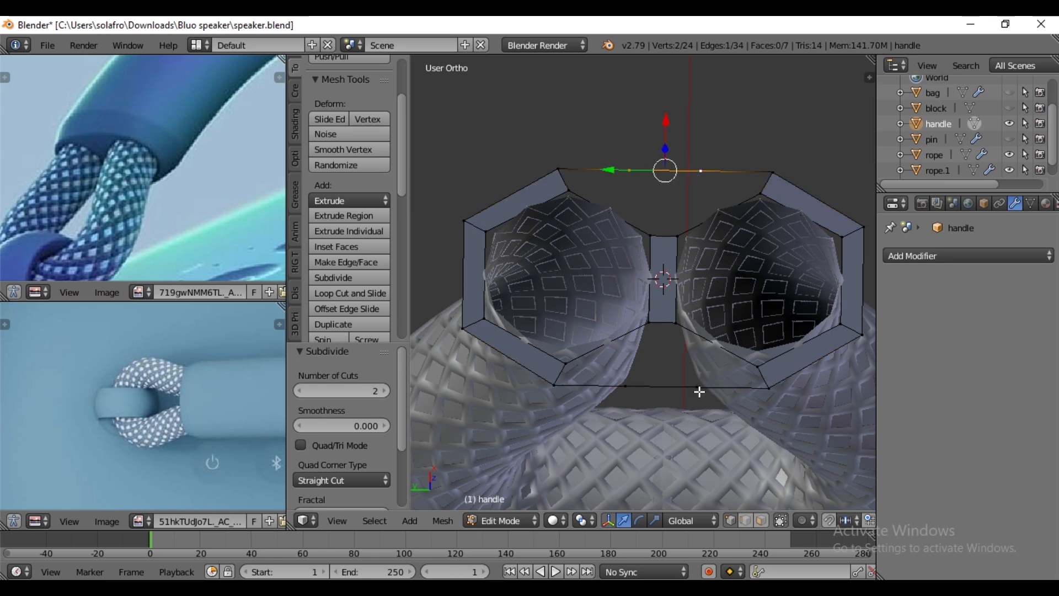
{"action": "right_click", "coordinate": [698, 388], "text": "shift"}
{"action": "right_click", "coordinate": [626, 386], "text": "shift"}
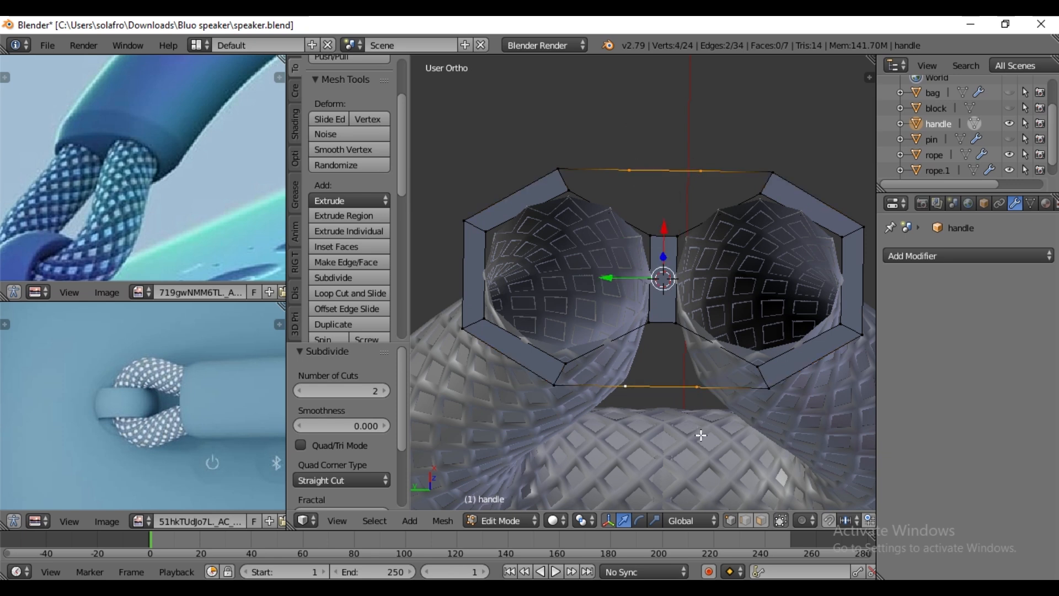
{"action": "key", "text": "s"}
{"action": "key", "text": "y"}
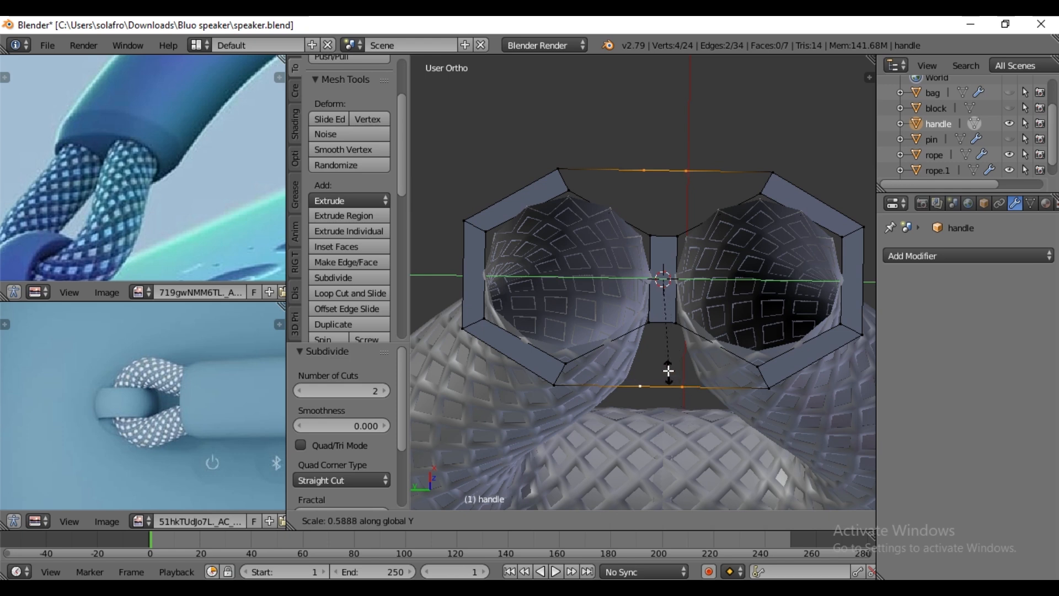
{"action": "left_click", "coordinate": [657, 336]}
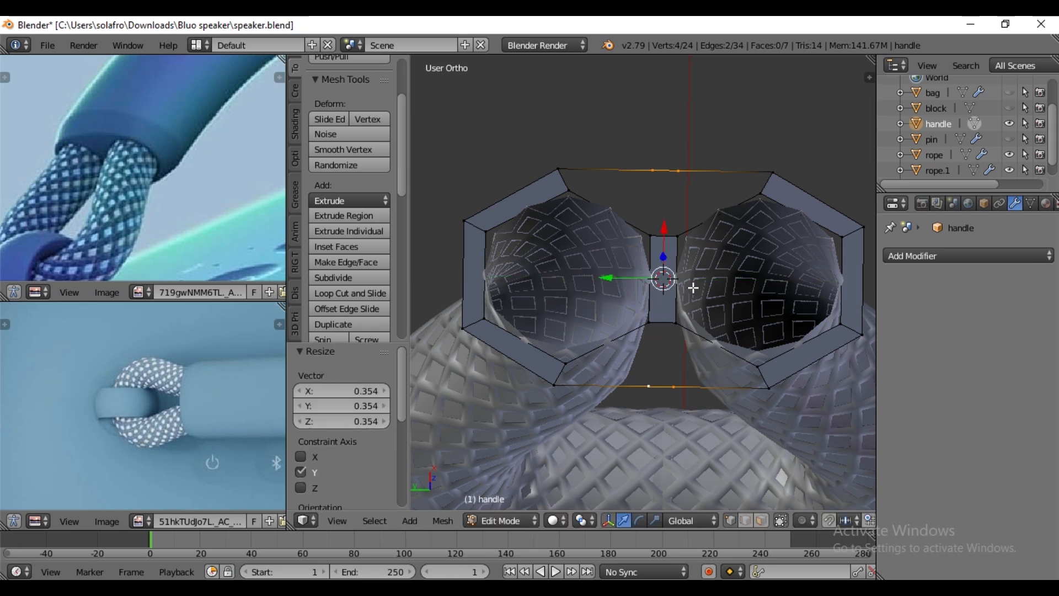
- Scale the same four middle vertices along X by 1.165 to bulge the outer outline
{"action": "key", "text": "s"}
{"action": "key", "text": "x"}
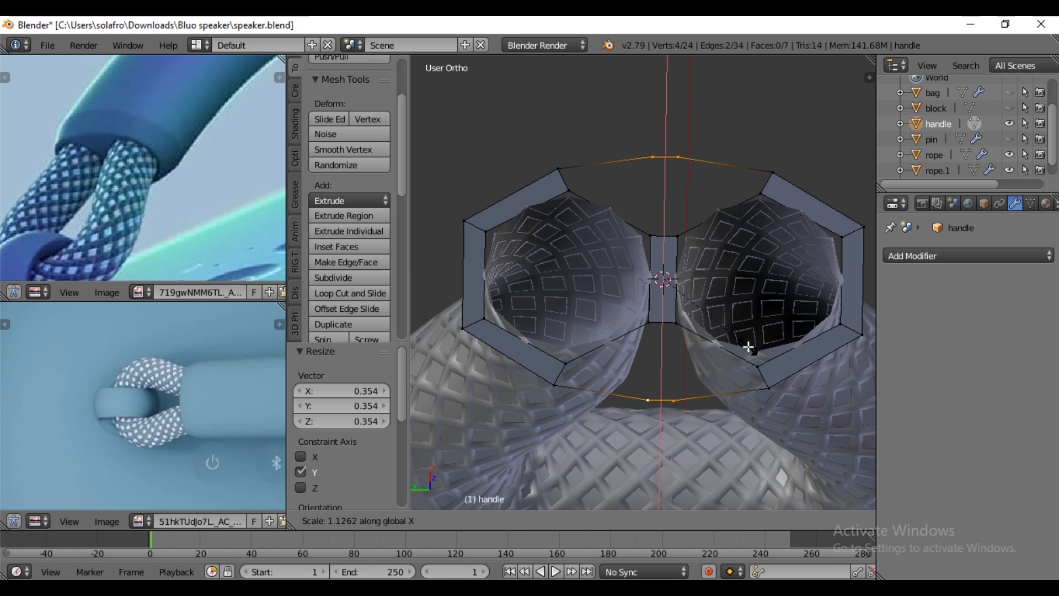
{"action": "left_click", "coordinate": [751, 349]}
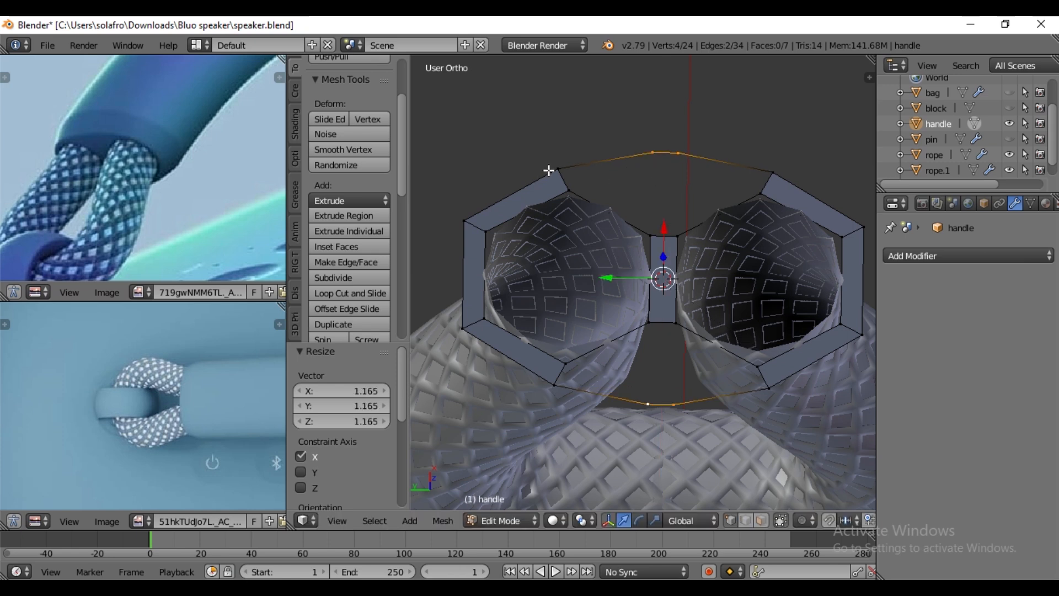
- Fill the gap between the two inner rings and the upper outer outline with three faces
{"action": "right_click", "coordinate": [562, 181]}
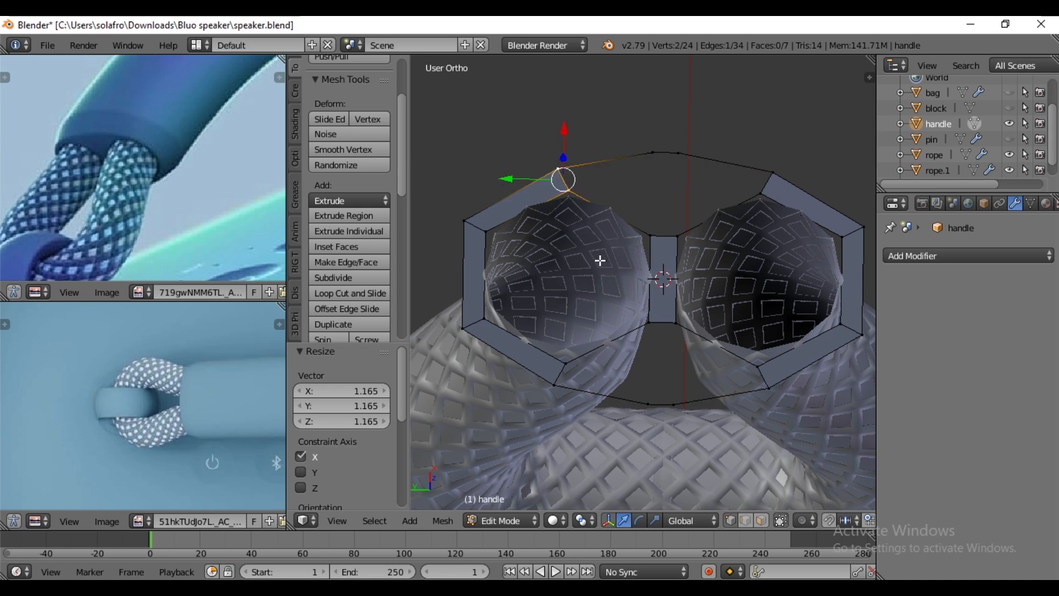
{"action": "key", "text": "f"}
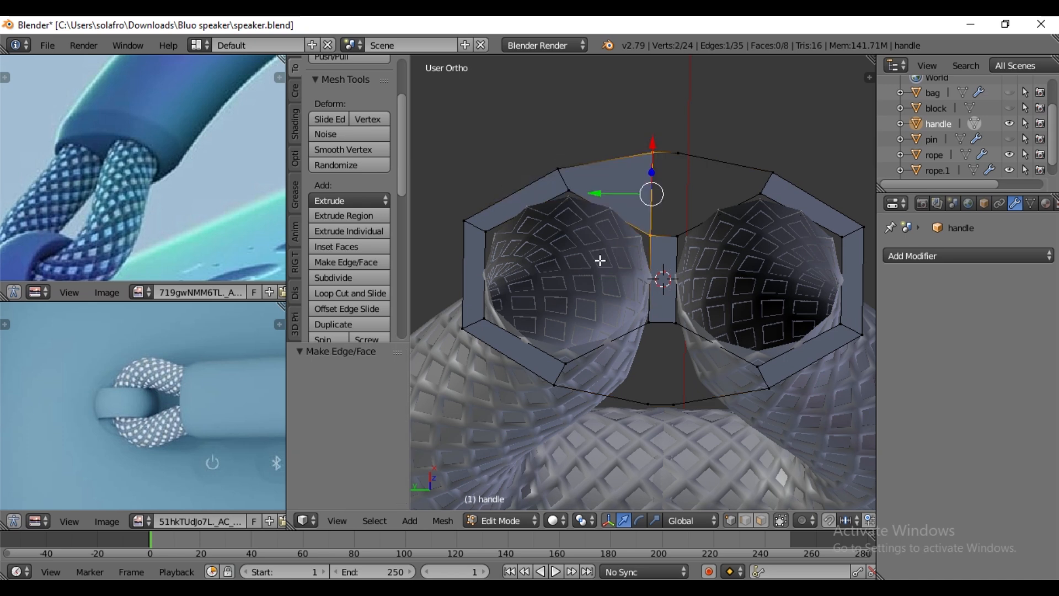
{"action": "right_click", "coordinate": [682, 234]}
{"action": "right_click", "coordinate": [654, 236], "text": "shift"}
{"action": "right_click", "coordinate": [654, 156], "text": "shift"}
{"action": "right_click", "coordinate": [679, 158], "text": "shift"}
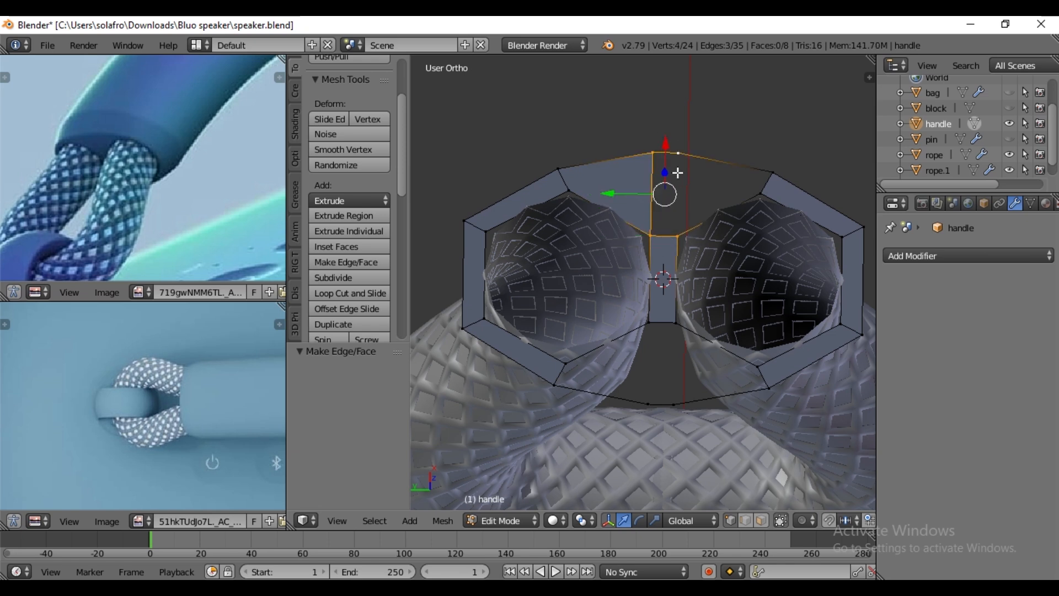
{"action": "key", "text": "f"}
{"action": "right_click", "coordinate": [682, 156]}
{"action": "key", "text": "f"}
- Fill the gap between the two inner rings and the lower outer outline with three faces
{"action": "right_click", "coordinate": [652, 326]}
{"action": "right_click", "coordinate": [651, 405], "text": "shift"}
{"action": "right_click", "coordinate": [676, 410], "text": "shift"}
{"action": "right_click", "coordinate": [672, 328], "text": "shift"}
{"action": "key", "text": "f"}
{"action": "right_click", "coordinate": [673, 404]}
{"action": "right_click", "coordinate": [675, 333], "text": "shift"}
{"action": "key", "text": "f"}
{"action": "key", "text": "f"}
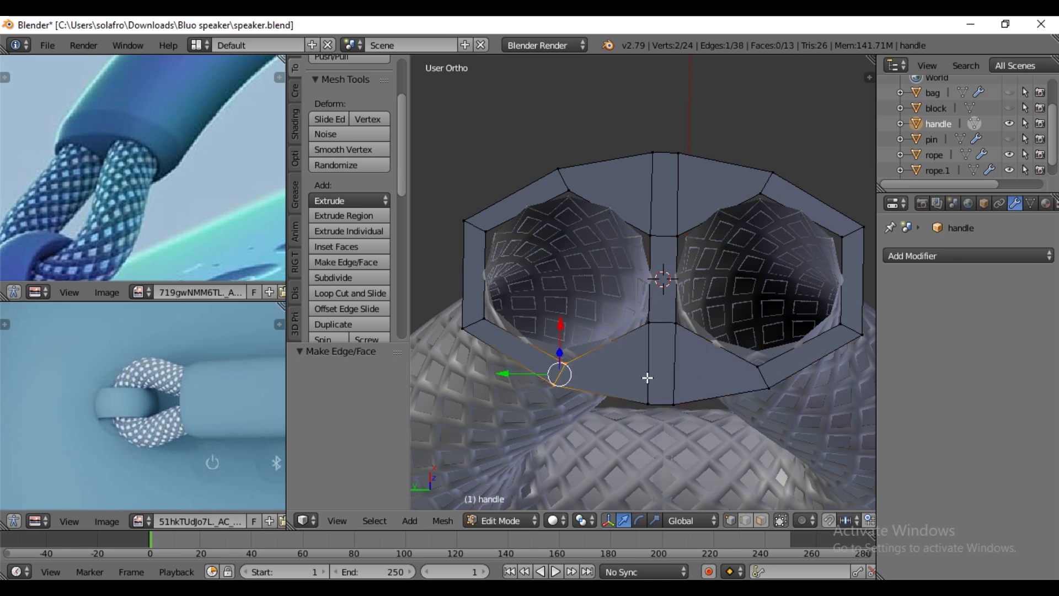
- Return to Object Mode and add a Subdivision Surface modifier to the handle with 2 view subdivisions
{"action": "middle_click_drag", "start_coordinate": [675, 337], "coordinate": [664, 359]}
{"action": "key", "text": "a"}
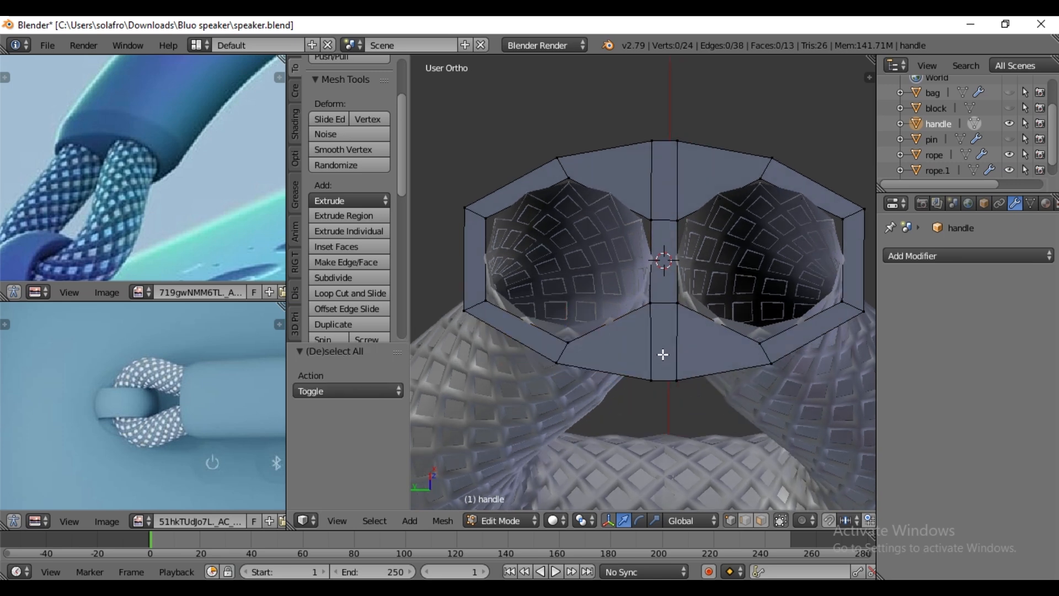
{"action": "key", "text": "a"}
{"action": "key", "text": "Tab"}
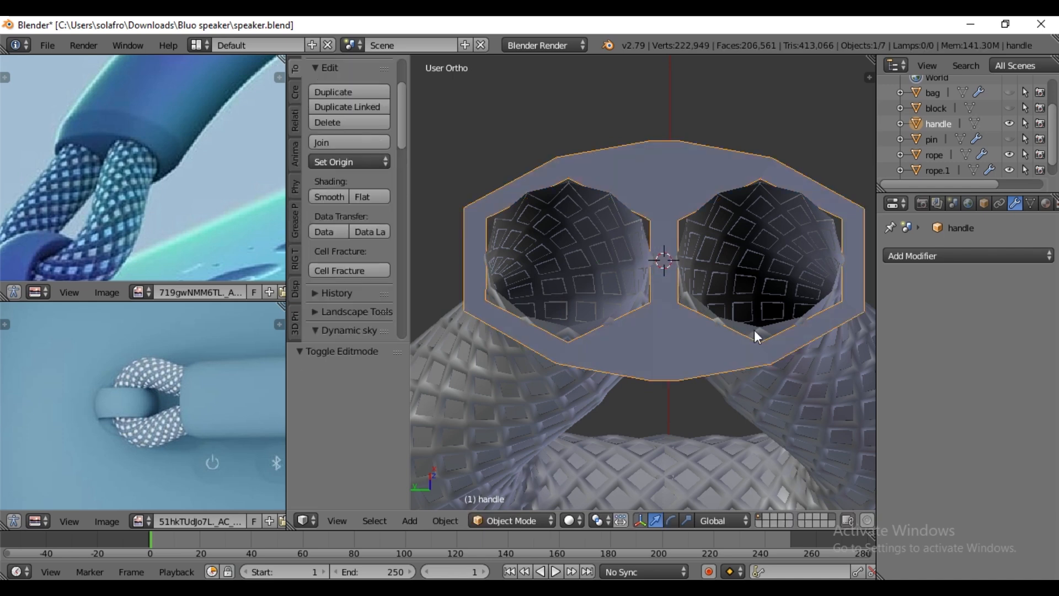
{"action": "left_click", "coordinate": [991, 254]}
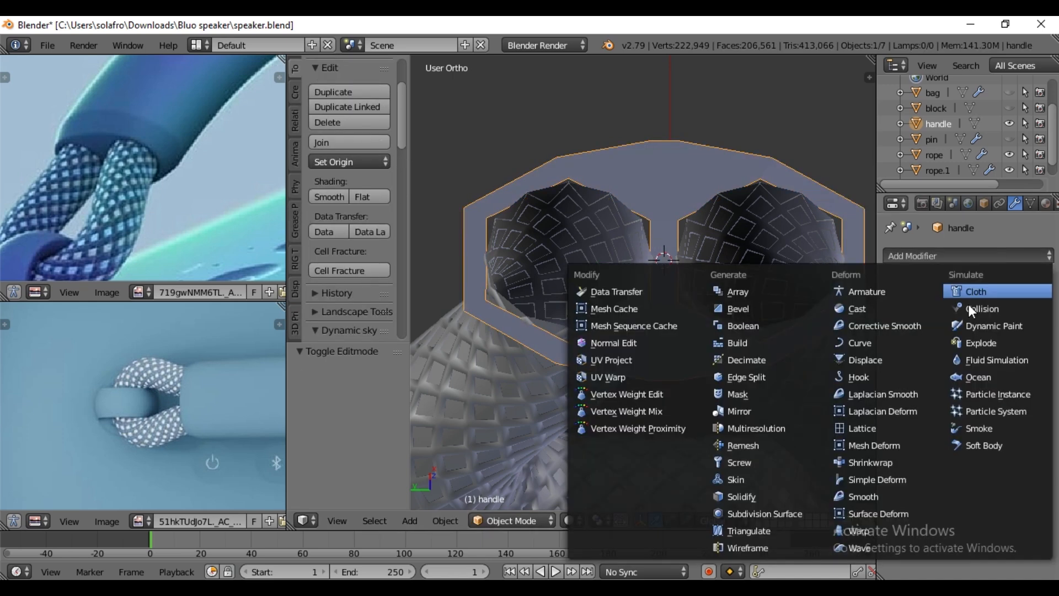
{"action": "left_click", "coordinate": [753, 512]}
{"action": "middle_click_drag", "start_coordinate": [673, 387], "coordinate": [653, 396]}
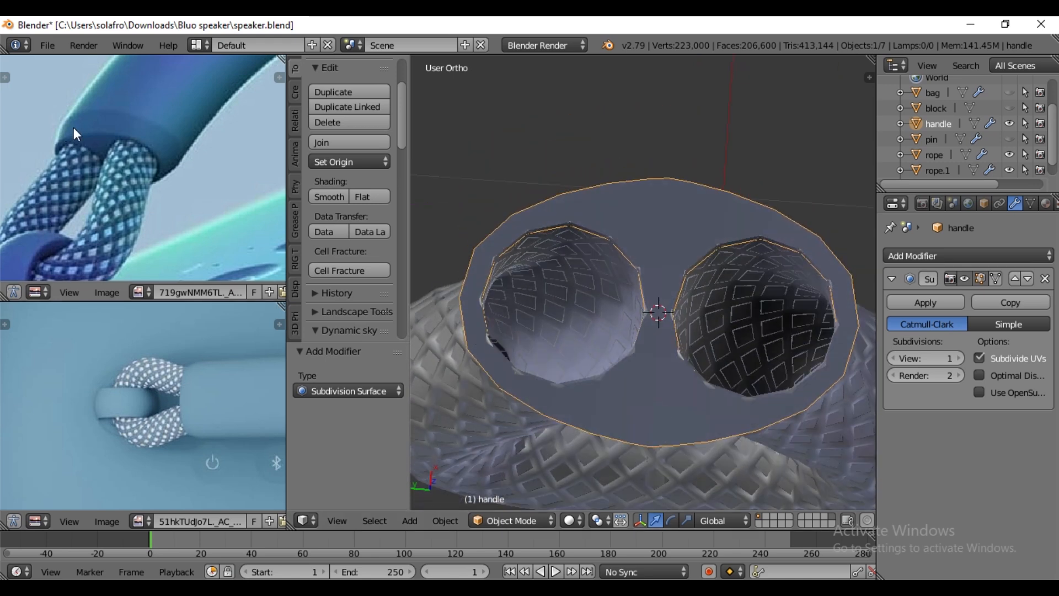
{"action": "middle_click_drag", "start_coordinate": [638, 343], "coordinate": [671, 260]}
{"action": "left_click", "coordinate": [962, 360]}
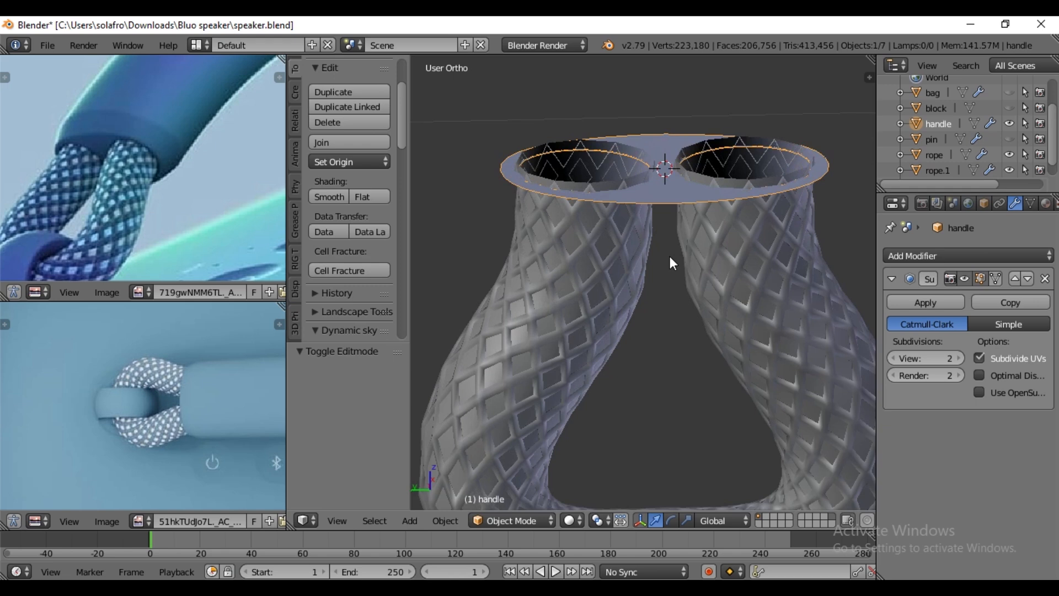
- Extrude the handle's outer edge loop upward 0.022 along Z and scale the new loop by 1.142 to flare it
{"action": "key", "text": "Tab"}
{"action": "middle_click_drag", "start_coordinate": [729, 204], "coordinate": [725, 232]}
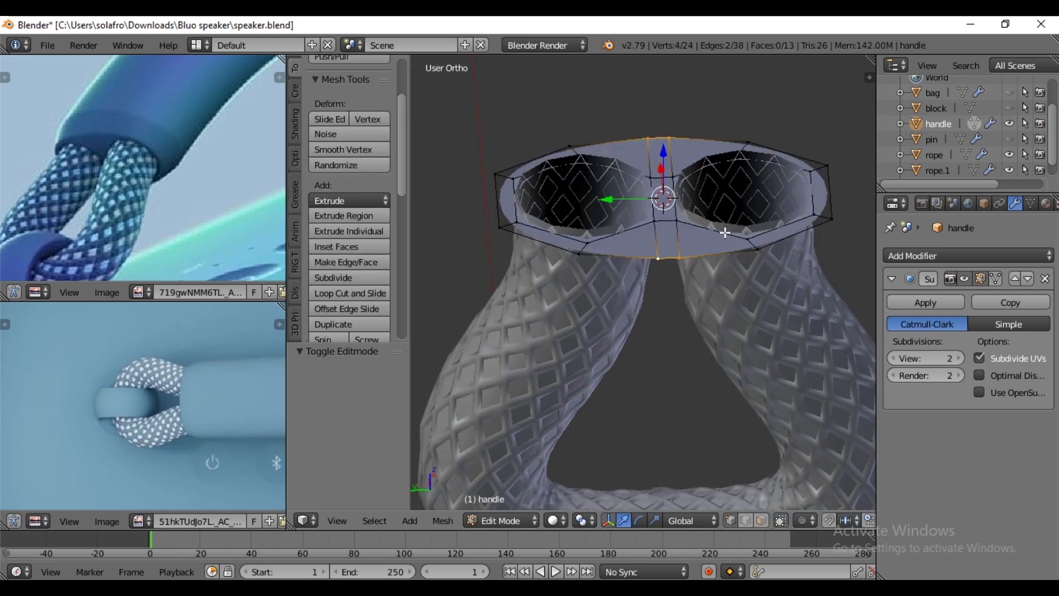
{"action": "right_click", "coordinate": [656, 260], "text": "alt"}
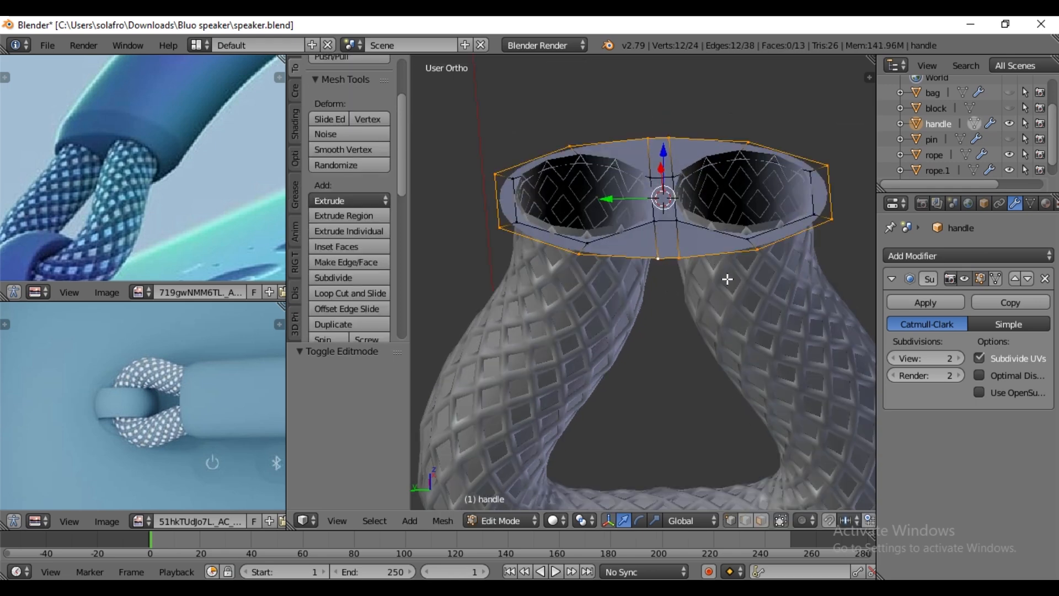
{"action": "key", "text": "KP_3"}
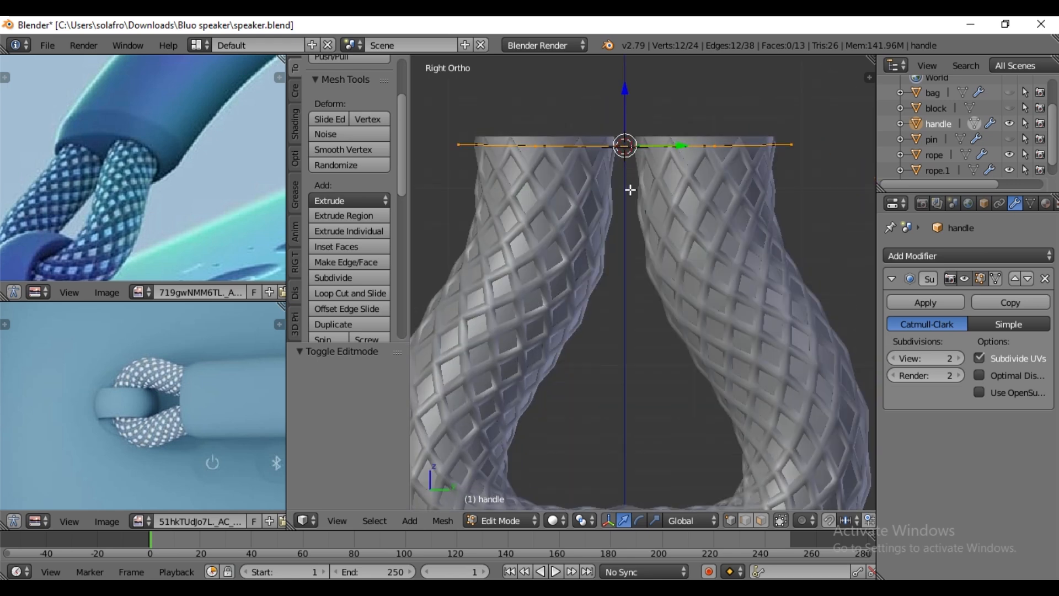
{"action": "middle_click_drag", "start_coordinate": [634, 180], "coordinate": [655, 280], "text": "shift"}
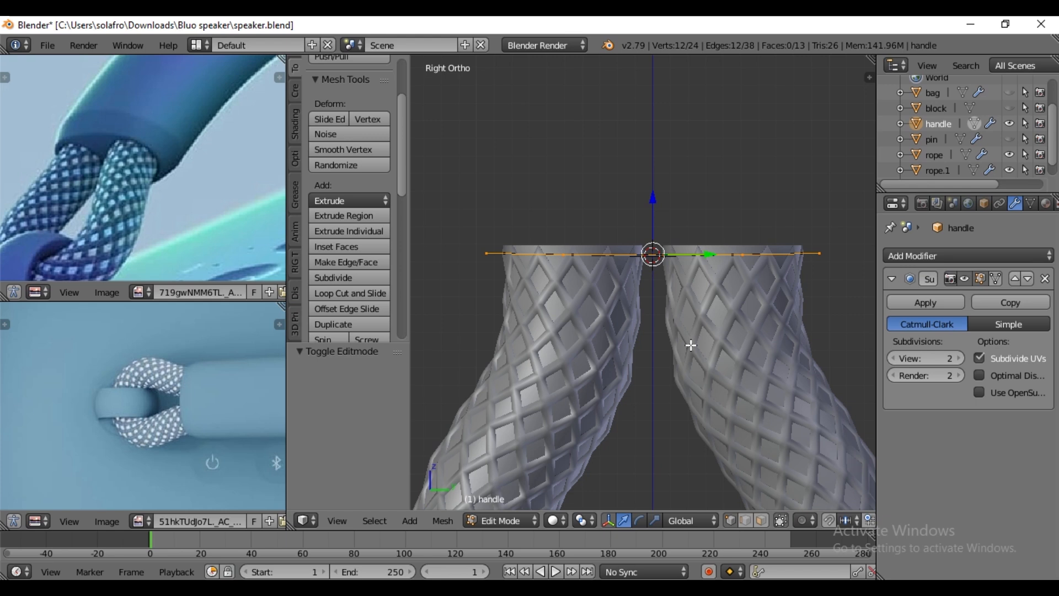
{"action": "key", "text": "e"}
{"action": "right_click", "coordinate": [660, 212]}
{"action": "key", "text": "g"}
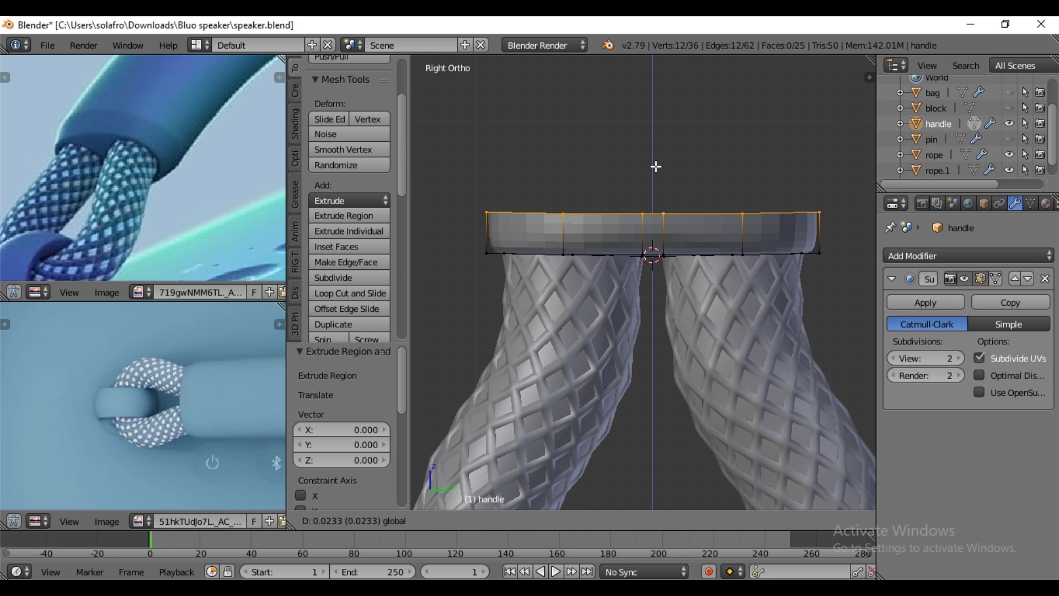
{"action": "left_click", "coordinate": [657, 167]}
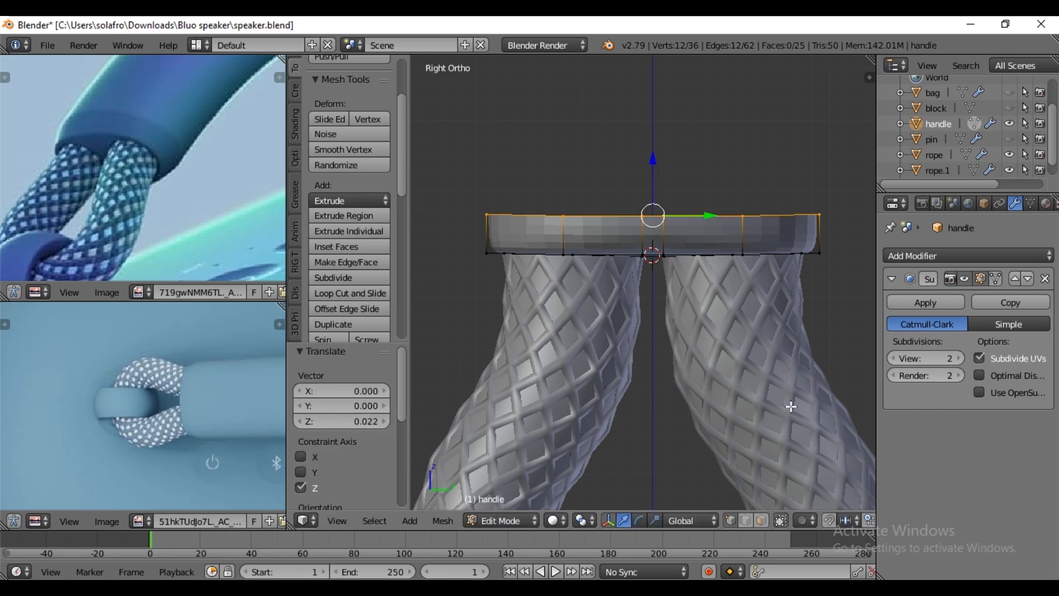
{"action": "key", "text": "s"}
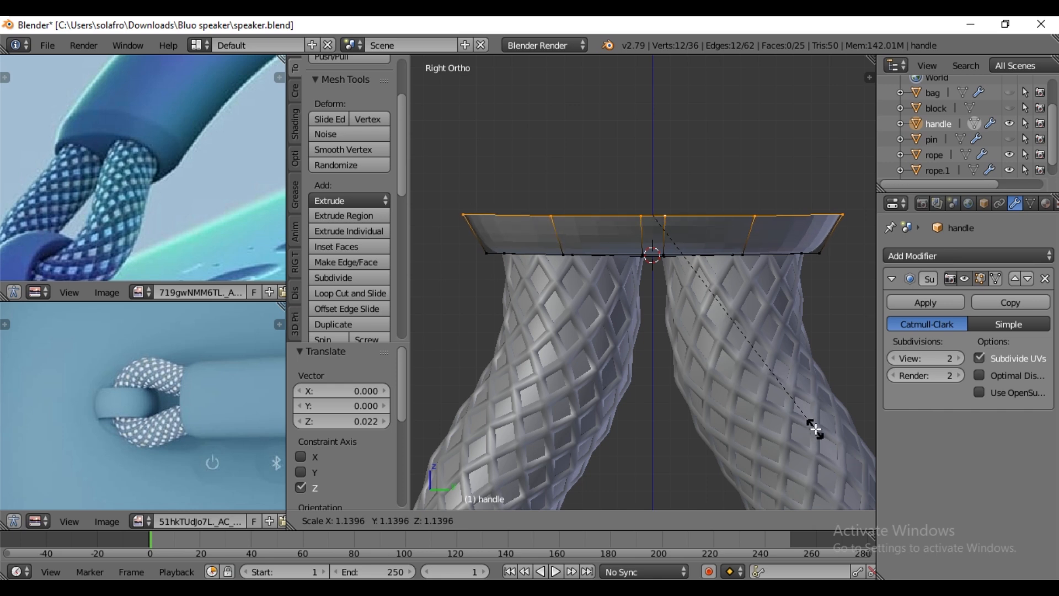
{"action": "left_click", "coordinate": [815, 428]}
- Extrude the flared rim loop straight up along Z to form the handle's tall side wall
{"action": "key", "text": "ctrl+KP_3"}
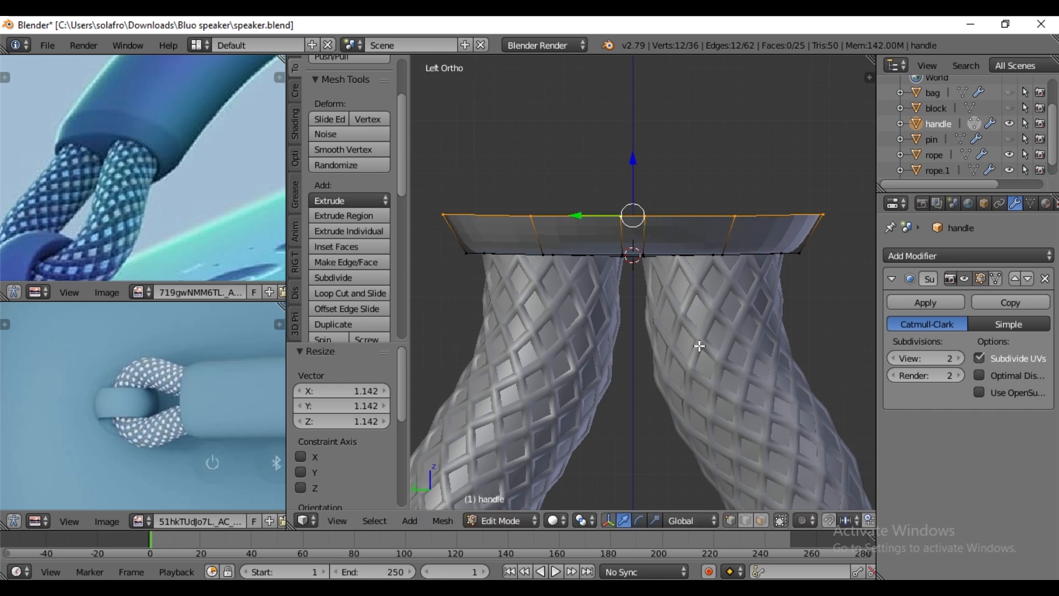
{"action": "key", "text": "e"}
{"action": "key", "text": "Escape"}
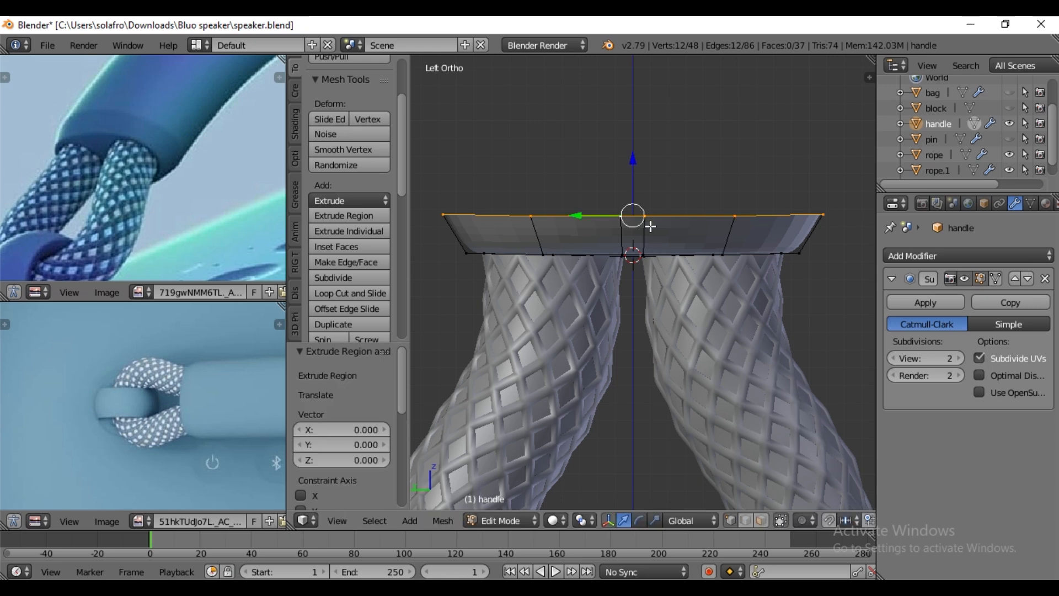
{"action": "key", "text": "g"}
{"action": "key", "text": "z"}
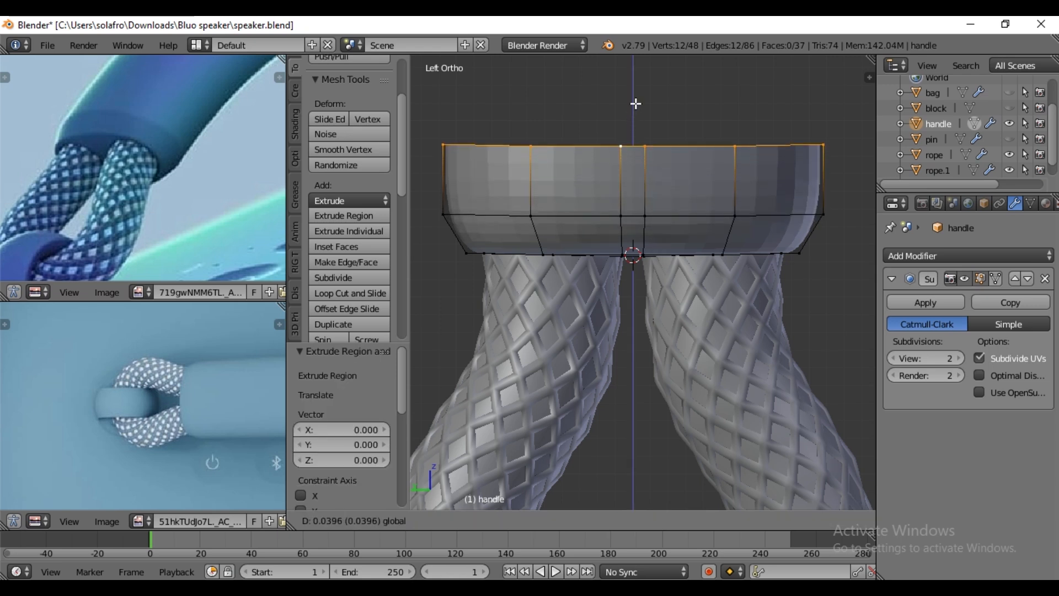
{"action": "left_click", "coordinate": [641, 81]}
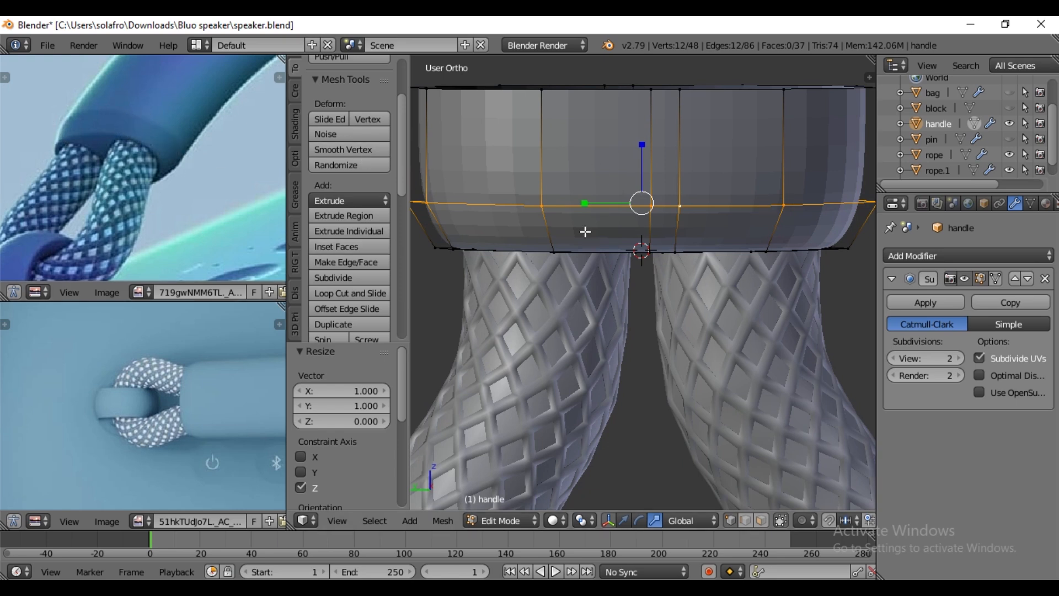
- Bevel the edge loop between the flared base and the straight wall with amount 0.004 and 2 segments
{"action": "scroll", "coordinate": [679, 286], "scroll_direction": "down", "scroll_amount": 2}
{"action": "scroll", "coordinate": [679, 286], "scroll_direction": "up", "scroll_amount": 1}
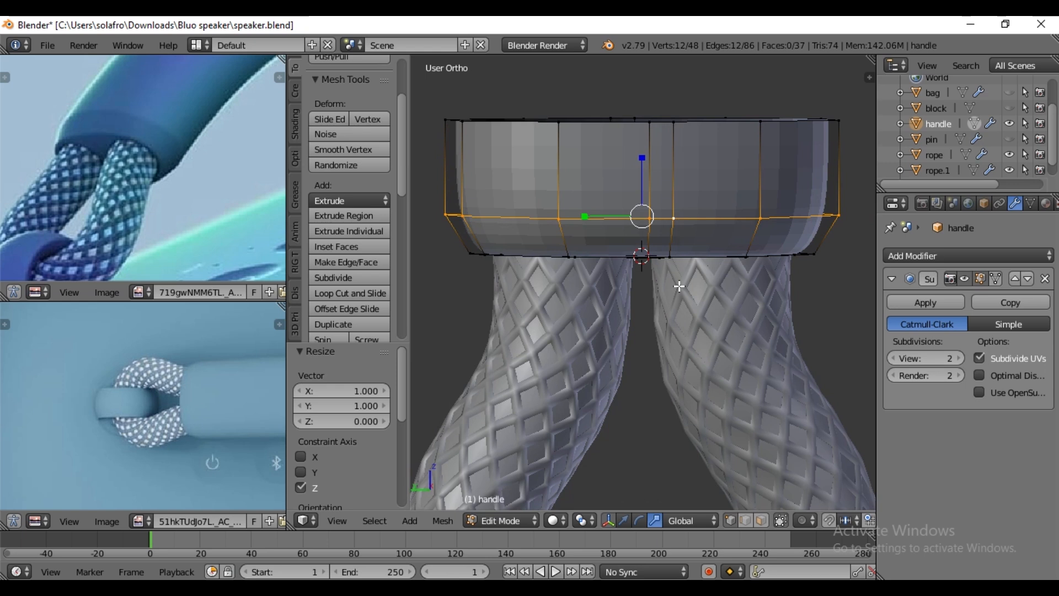
{"action": "key", "text": "ctrl+b"}
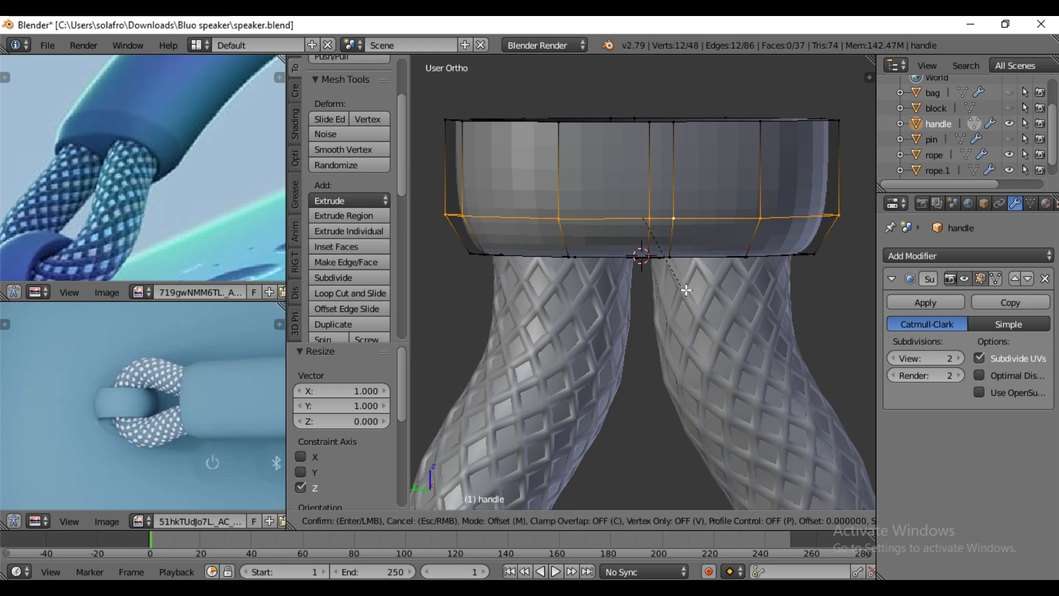
{"action": "left_click", "coordinate": [690, 293]}
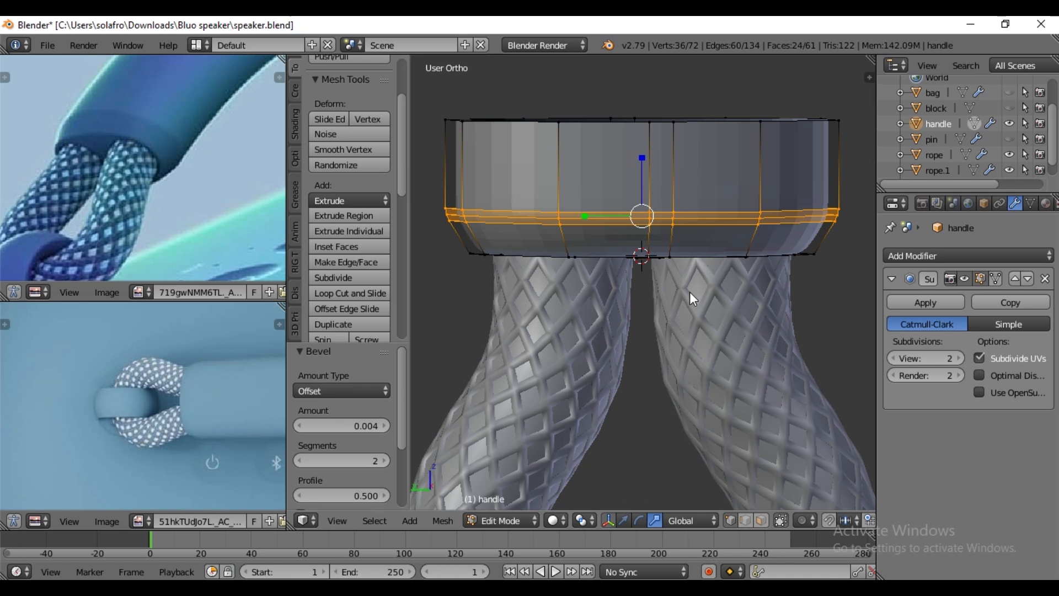
{"action": "key", "text": "Tab"}
{"action": "key", "text": "Tab"}
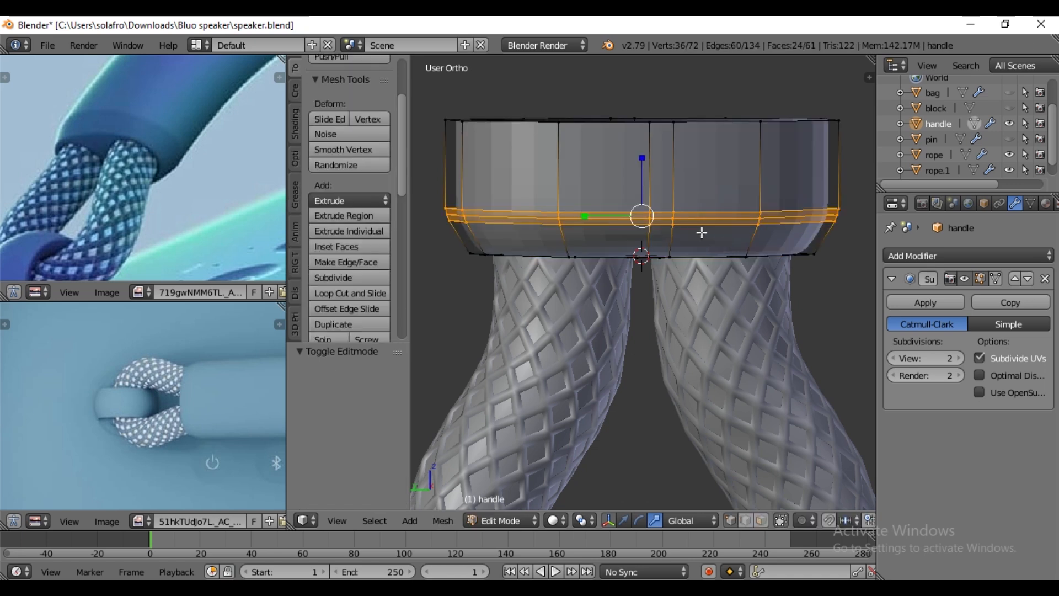
- Scale the bevelled loops by 0.743 along Z to tighten the band
{"action": "key", "text": "s"}
{"action": "key", "text": "z"}
{"action": "left_click", "coordinate": [645, 171]}
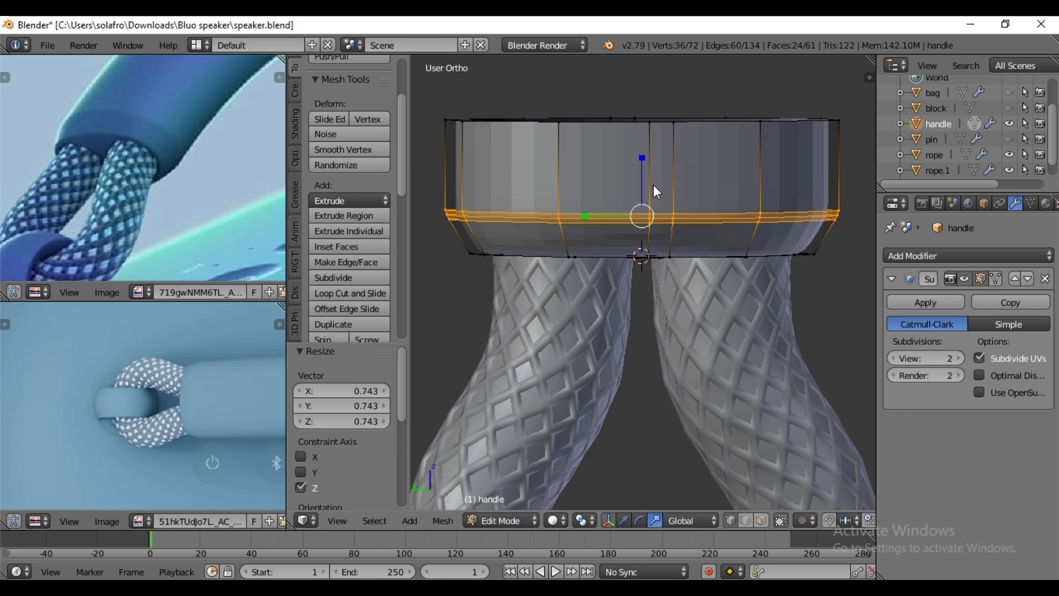
- Return to Object Mode and apply smooth shading to the handle
{"action": "key", "text": "Tab"}
{"action": "middle_click_drag", "start_coordinate": [695, 225], "coordinate": [703, 204]}
{"action": "left_click", "coordinate": [330, 196]}
{"action": "mouse_move", "coordinate": [651, 248]}
{"action": "middle_mouse_down"}
{"action": "mouse_move", "coordinate": [644, 183]}
{"action": "mouse_move", "coordinate": [644, 243]}
{"action": "middle_mouse_up"}
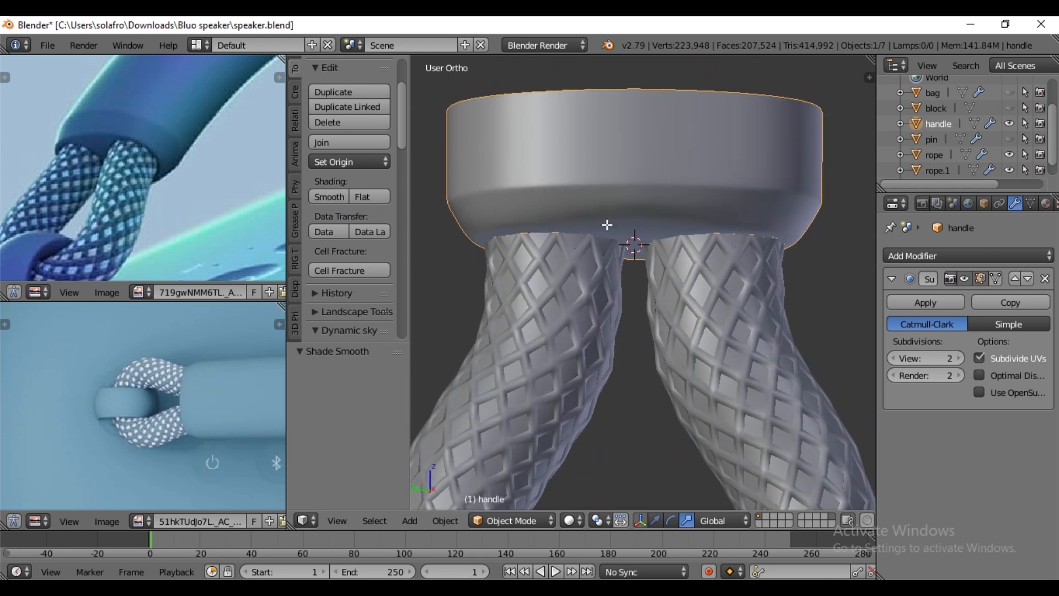
- Bevel the handle's bottom outer edge loop with an offset of about 0.0023, finishing in Object Mode
{"action": "key", "text": "Tab"}
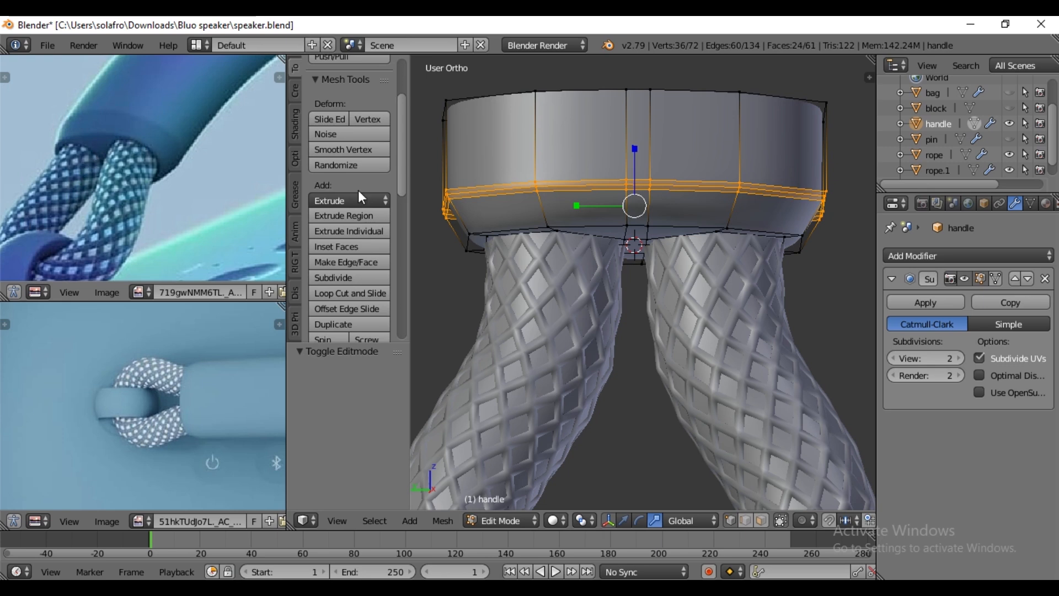
{"action": "right_click", "coordinate": [488, 229], "text": "alt"}
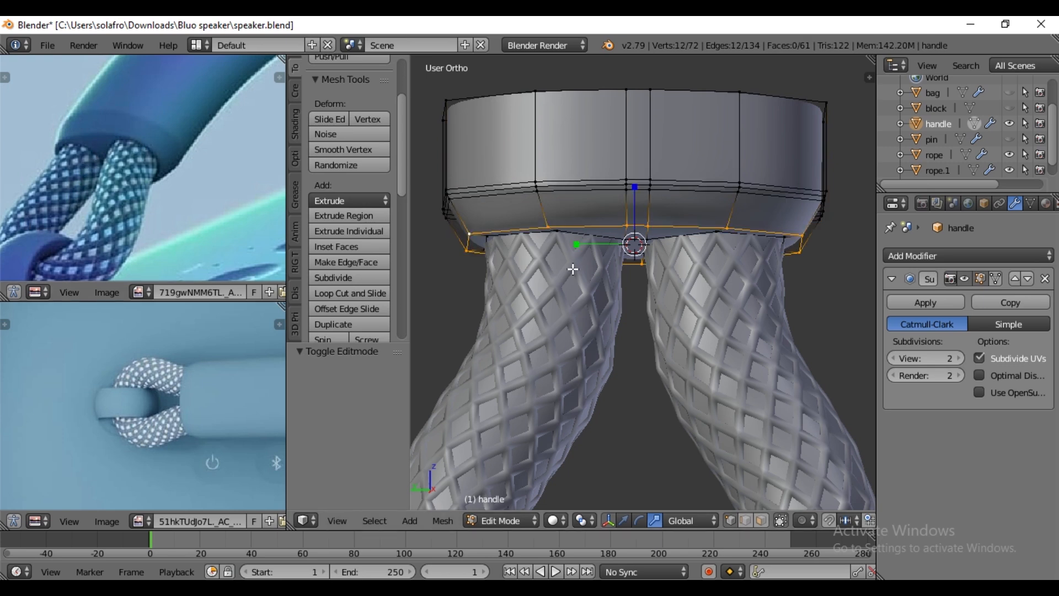
{"action": "key", "text": "ctrl+b"}
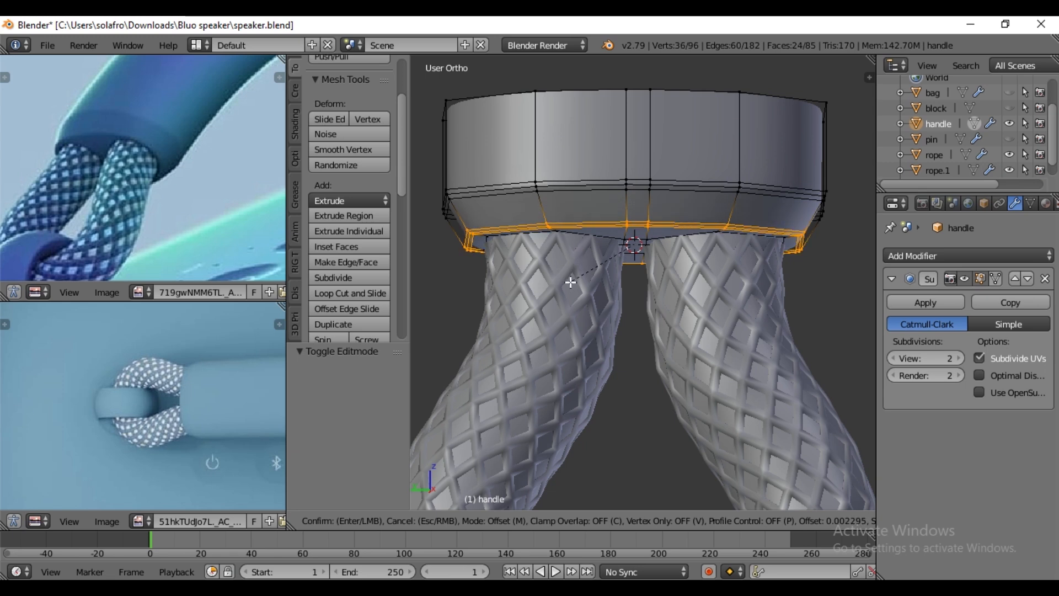
{"action": "left_click", "coordinate": [571, 282]}
{"action": "key", "text": "Tab"}
{"action": "middle_click_drag", "start_coordinate": [561, 254], "coordinate": [501, 254]}
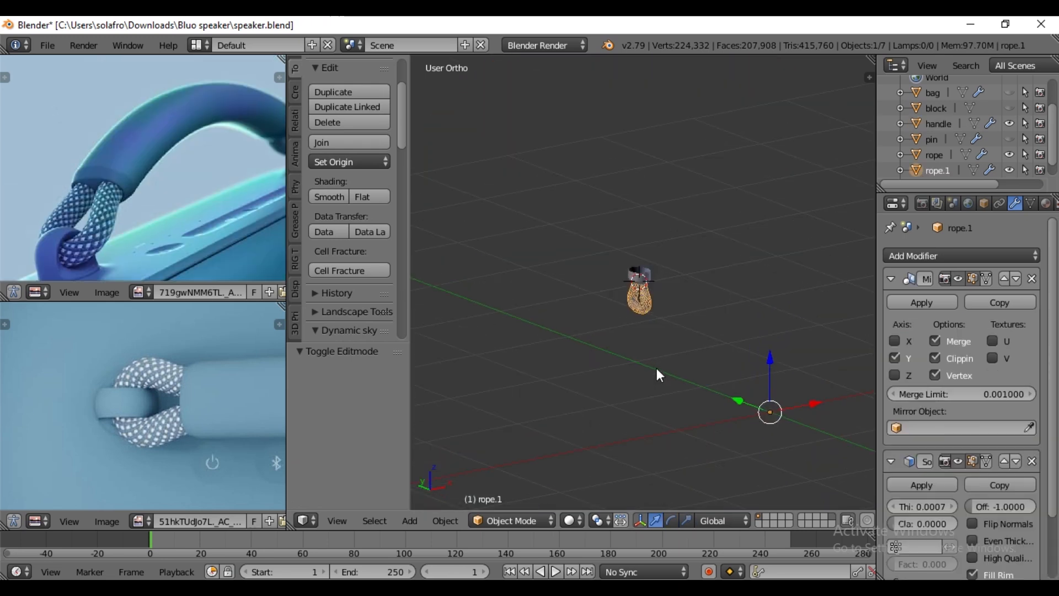
- Apply the existing Mirror modifiers on both rope objects, rope.1 and rope
{"action": "left_click", "coordinate": [914, 302]}
{"action": "right_click", "coordinate": [646, 303]}
{"action": "left_click", "coordinate": [916, 303]}
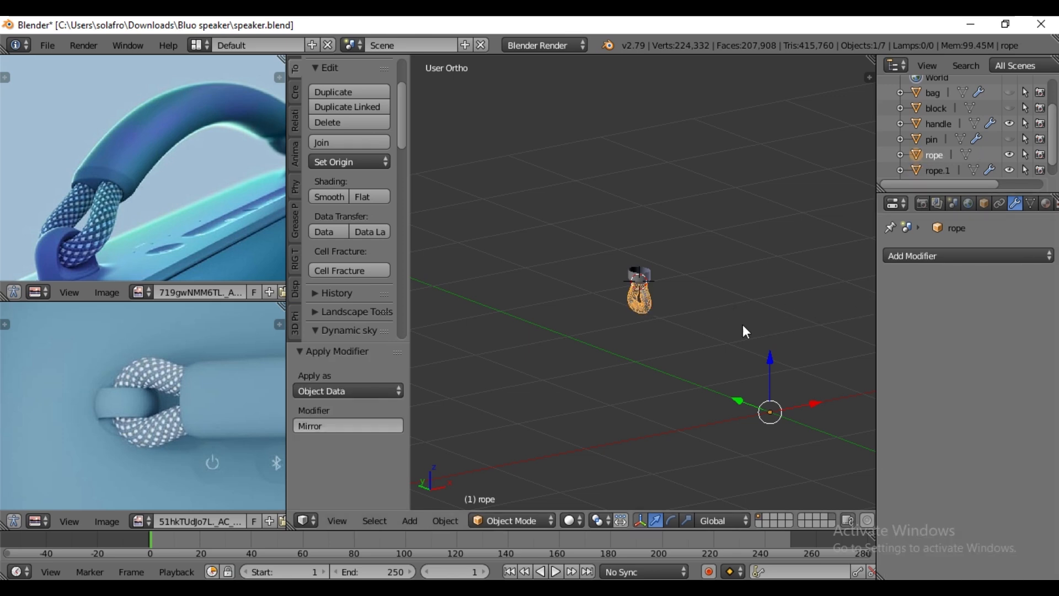
- Add a Mirror modifier along X to the handle
{"action": "right_click", "coordinate": [643, 281]}
{"action": "left_click", "coordinate": [998, 258]}
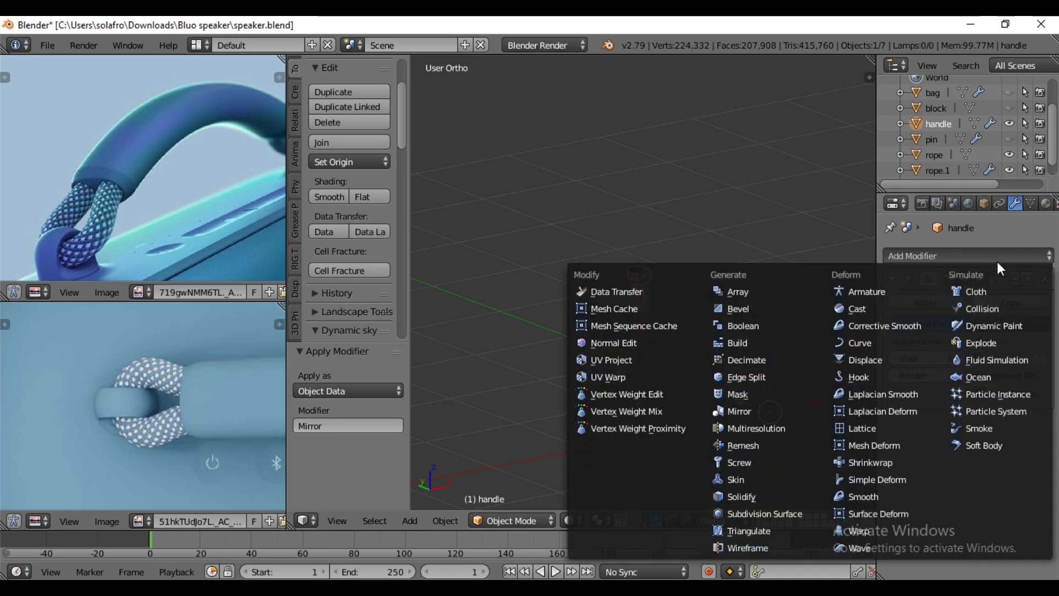
{"action": "left_click", "coordinate": [739, 411]}
{"action": "scroll", "coordinate": [696, 386], "scroll_direction": "down", "scroll_amount": 4}
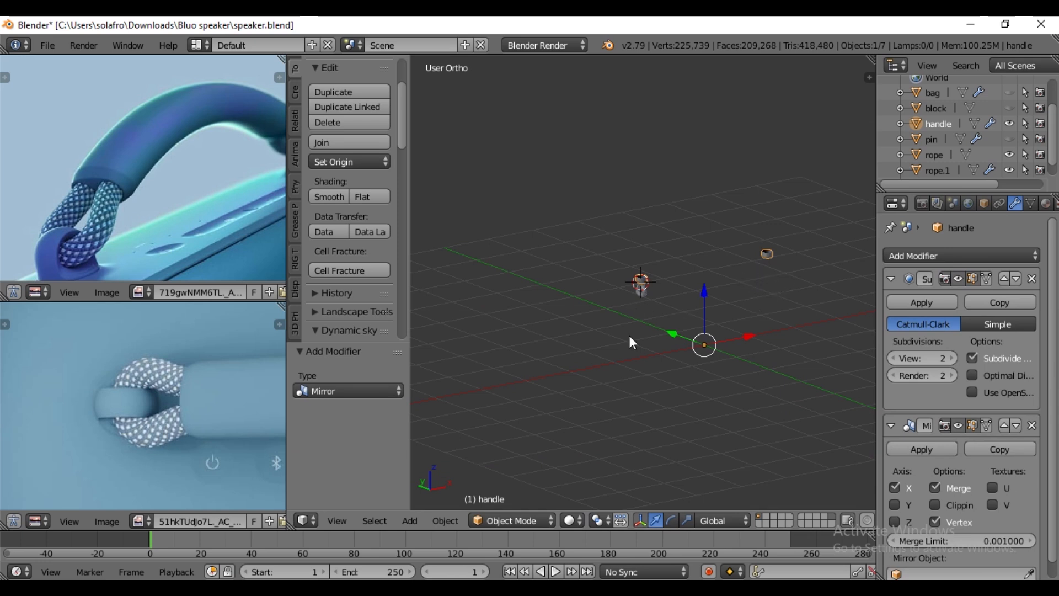
- Add Mirror modifiers along X to rope.1 and rope
{"action": "right_click", "coordinate": [643, 302]}
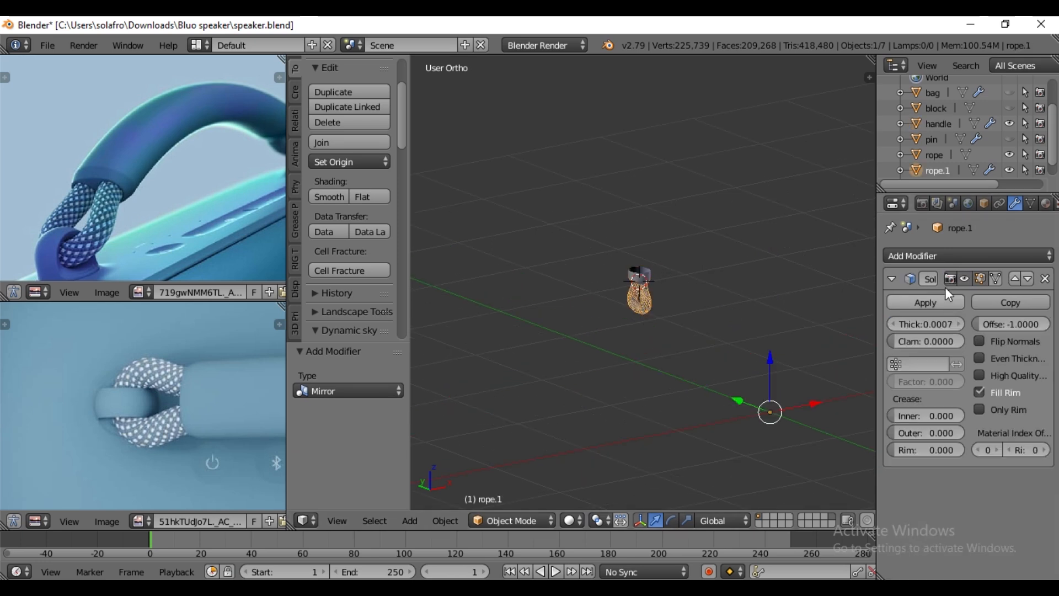
{"action": "left_click", "coordinate": [945, 257]}
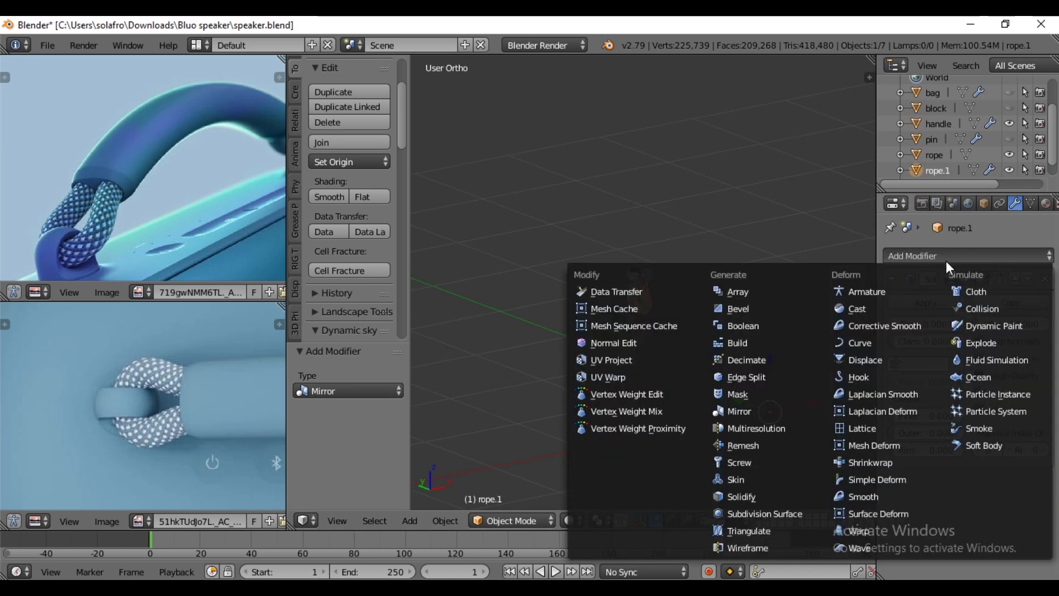
{"action": "left_click", "coordinate": [739, 413]}
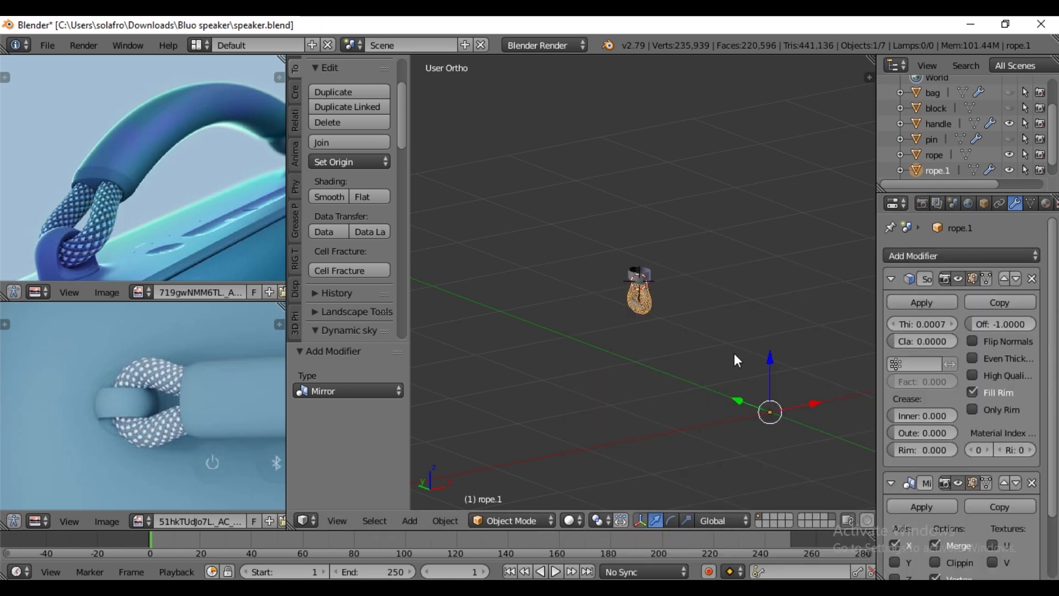
{"action": "left_click", "coordinate": [932, 159]}
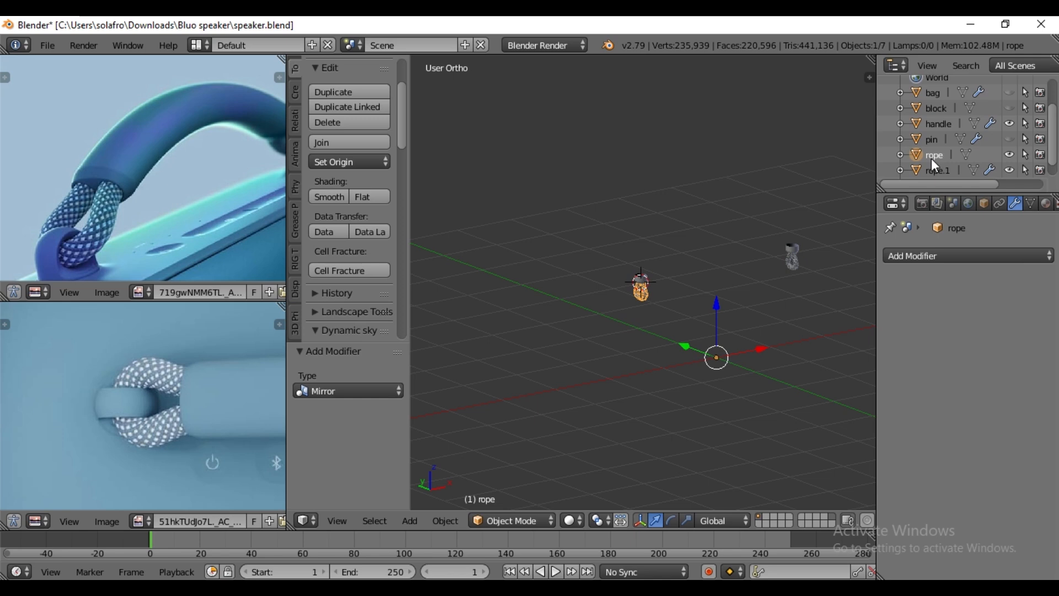
{"action": "left_click", "coordinate": [929, 256]}
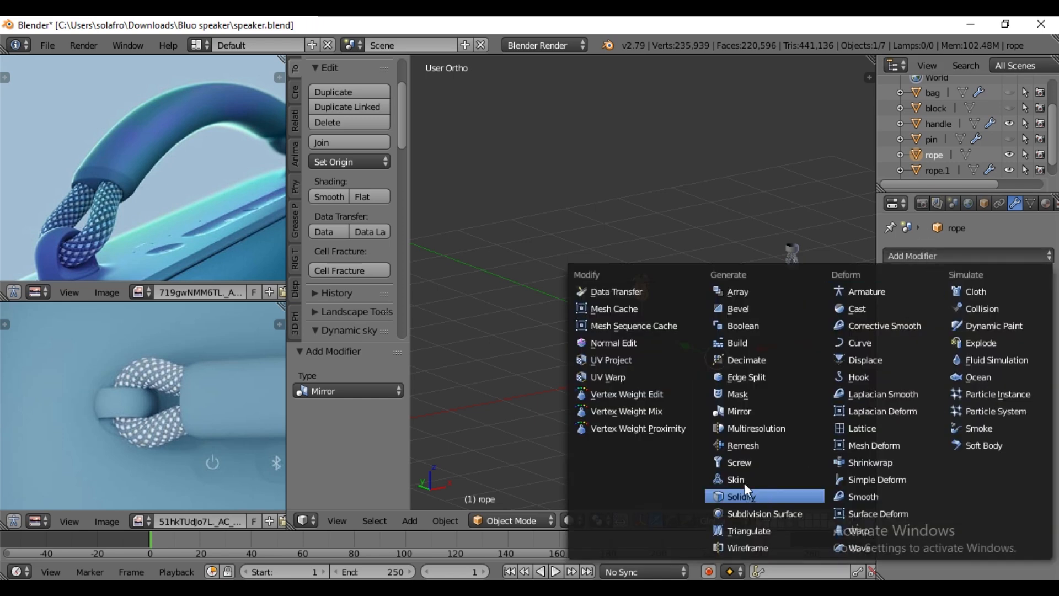
{"action": "left_click", "coordinate": [741, 413]}
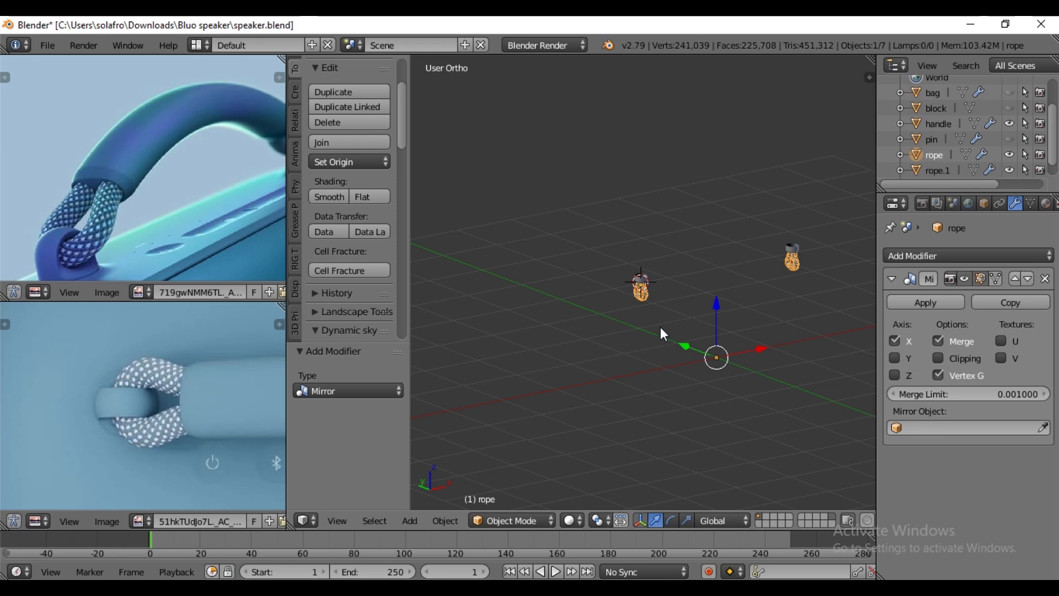
- Enter Edit Mode on the rope in the left view and allow its hidden vertices to be selected
{"action": "scroll", "coordinate": [680, 326], "scroll_direction": "up", "scroll_amount": 10}
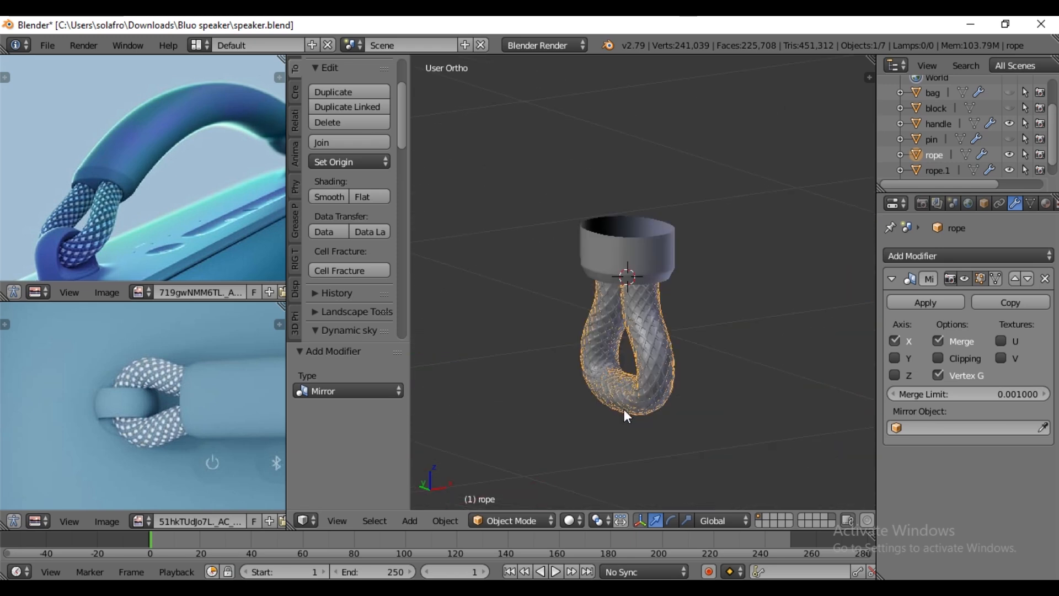
{"action": "key", "text": "Tab"}
{"action": "middle_click_drag", "start_coordinate": [622, 406], "coordinate": [667, 390]}
{"action": "key", "text": "ctrl+KP_3"}
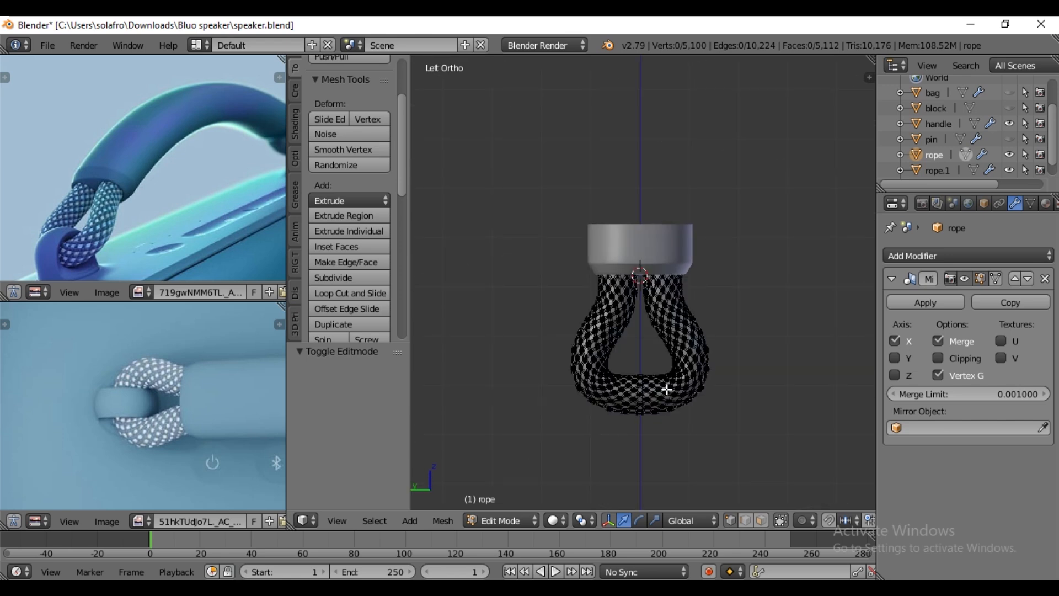
{"action": "scroll", "coordinate": [658, 453], "scroll_direction": "up", "scroll_amount": 4}
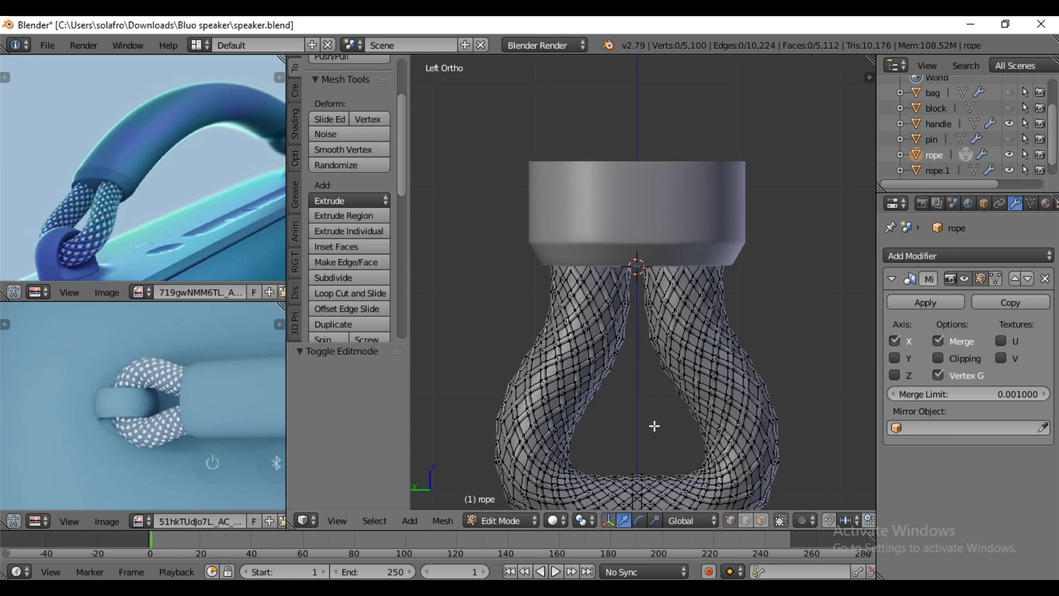
{"action": "middle_click_drag", "start_coordinate": [651, 424], "coordinate": [647, 264], "text": "shift"}
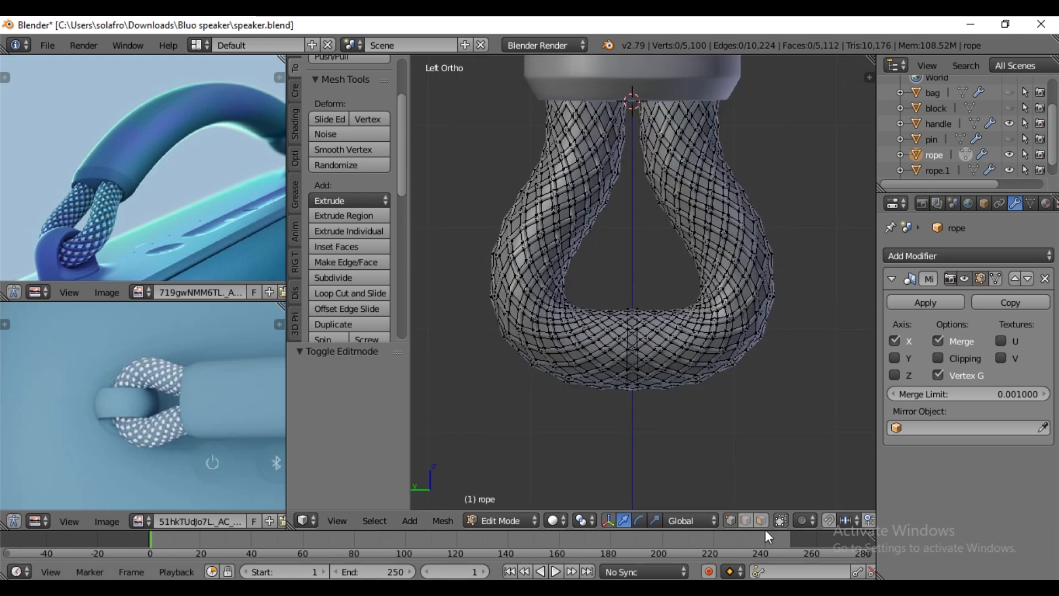
{"action": "left_click", "coordinate": [781, 520]}
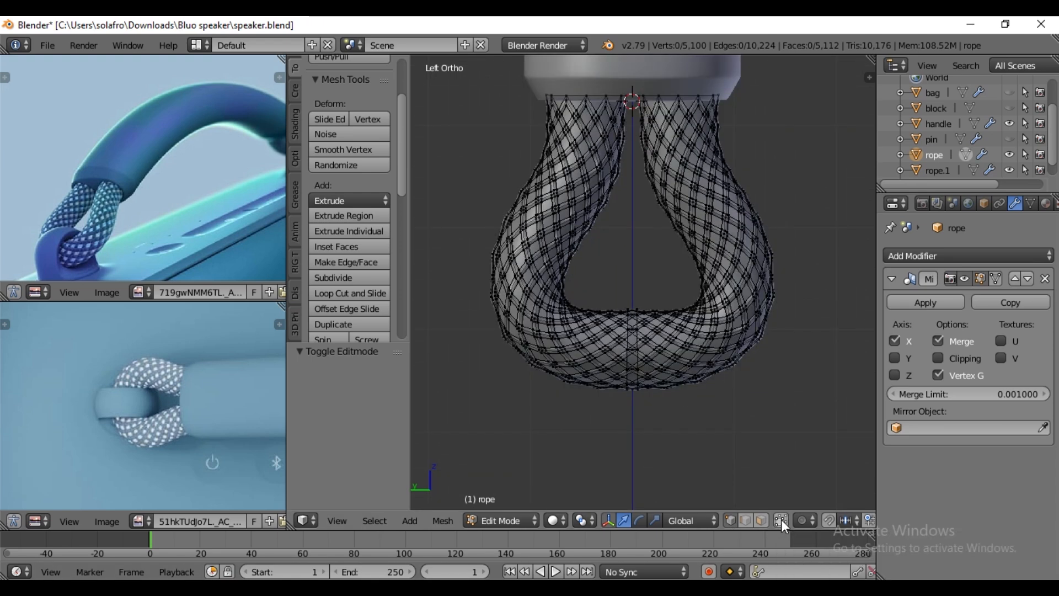
- Snap the 3D cursor to the middle vertex ring of the rope's lower bend, and select the whole rope mesh
{"action": "right_click", "coordinate": [631, 340]}
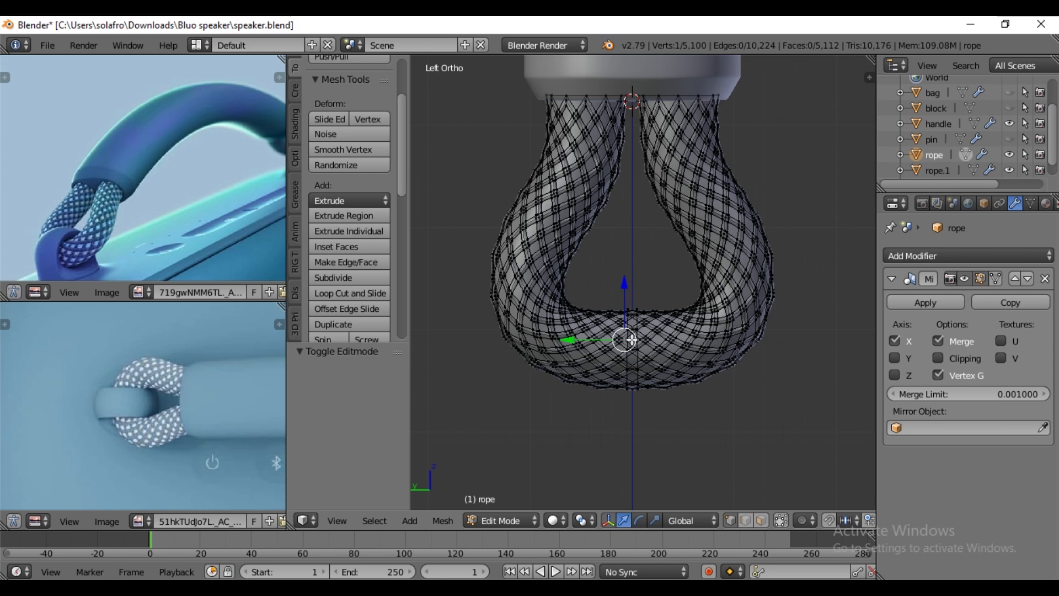
{"action": "right_click", "coordinate": [633, 388]}
{"action": "key", "text": "b"}
{"action": "left_click_drag", "start_coordinate": [631, 287], "coordinate": [635, 433]}
{"action": "key", "text": "shift+s"}
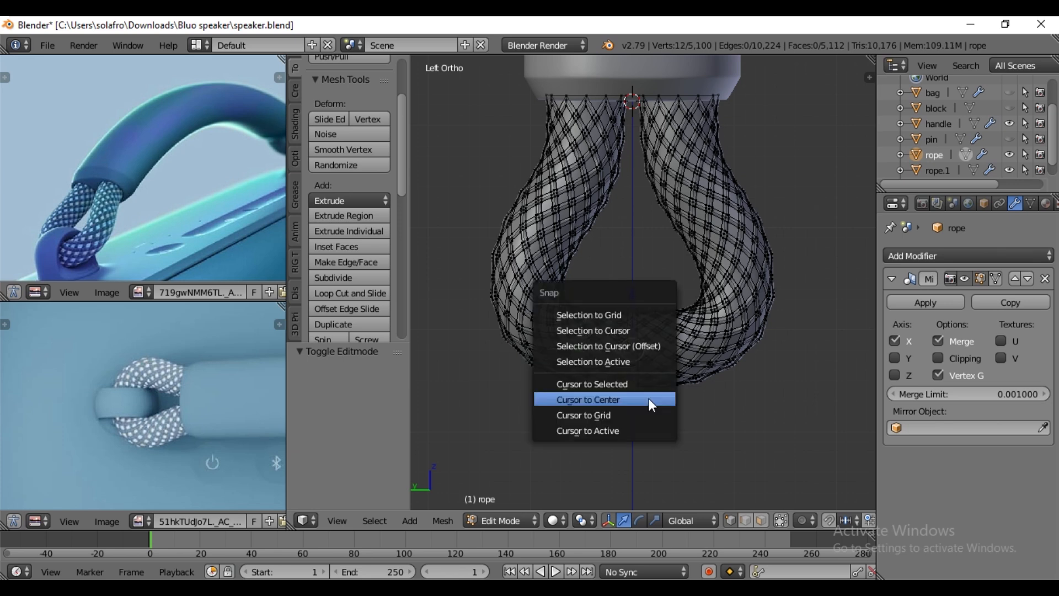
{"action": "left_click", "coordinate": [617, 384]}
{"action": "key", "text": "a"}
{"action": "key", "text": "a"}
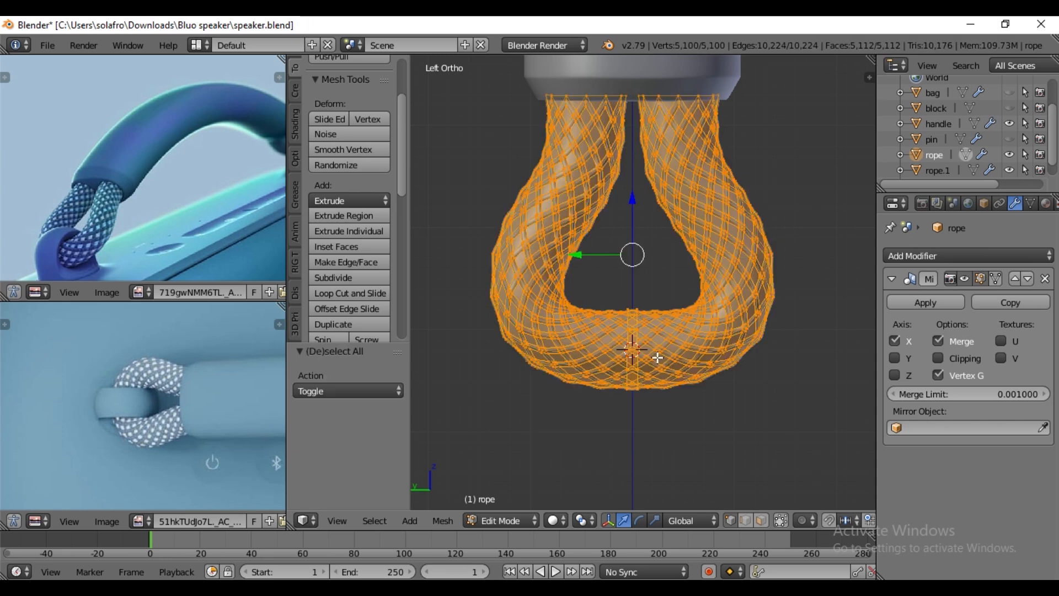
{"action": "key", "text": "Tab"}
{"action": "scroll", "coordinate": [759, 382], "scroll_direction": "down", "scroll_amount": 10}
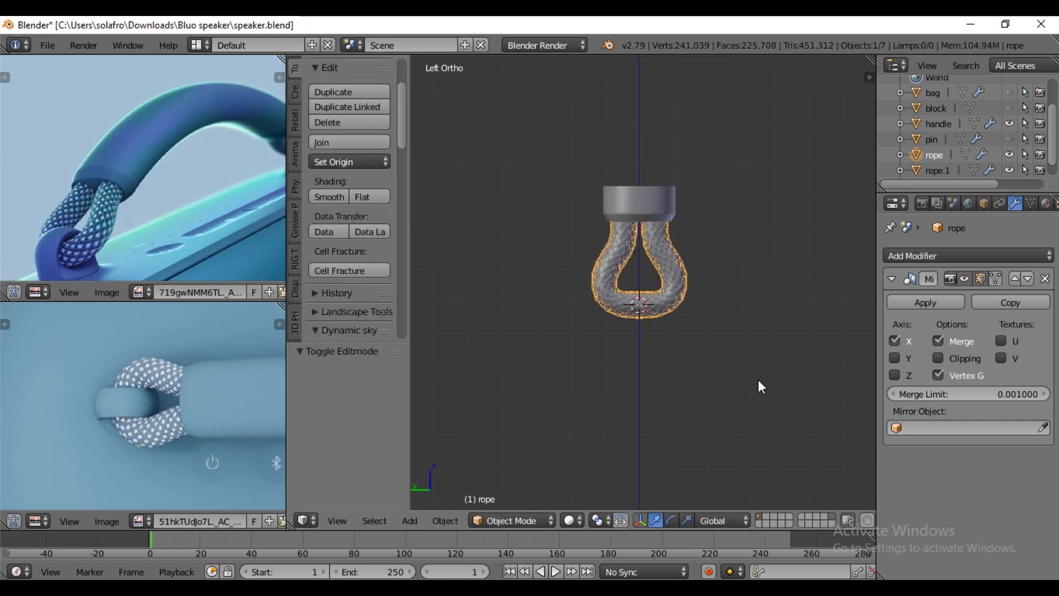
{"action": "mouse_move", "coordinate": [740, 381]}
{"action": "middle_mouse_down"}
{"action": "mouse_move", "coordinate": [721, 392]}
{"action": "mouse_move", "coordinate": [726, 382]}
{"action": "middle_mouse_up"}
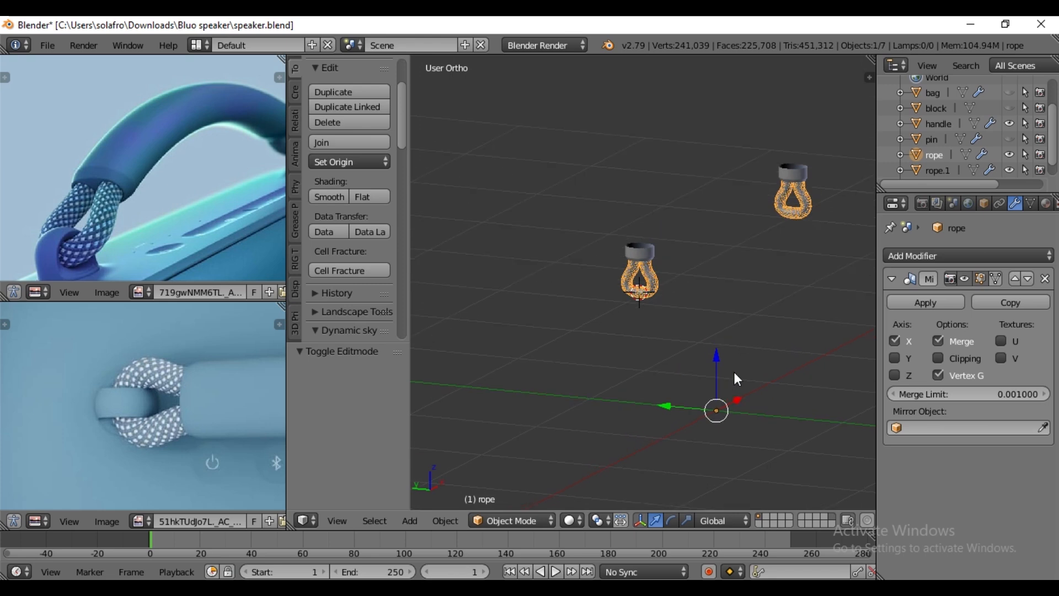
{"action": "key", "text": "r"}
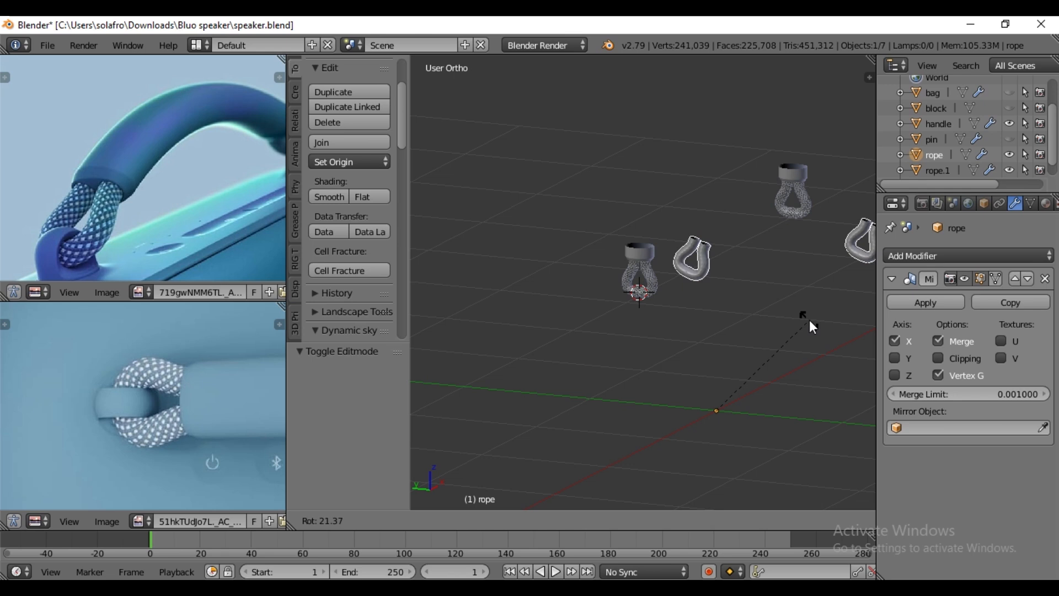
{"action": "left_click", "coordinate": [785, 335]}
- Unhide the pin and set the pivot point to 3D Cursor while editing the rope mesh
{"action": "key", "text": "Tab"}
{"action": "key", "text": "KP_Decimal"}
{"action": "middle_click_drag", "start_coordinate": [681, 345], "coordinate": [640, 354]}
{"action": "scroll", "coordinate": [685, 386], "scroll_direction": "down", "scroll_amount": 1}
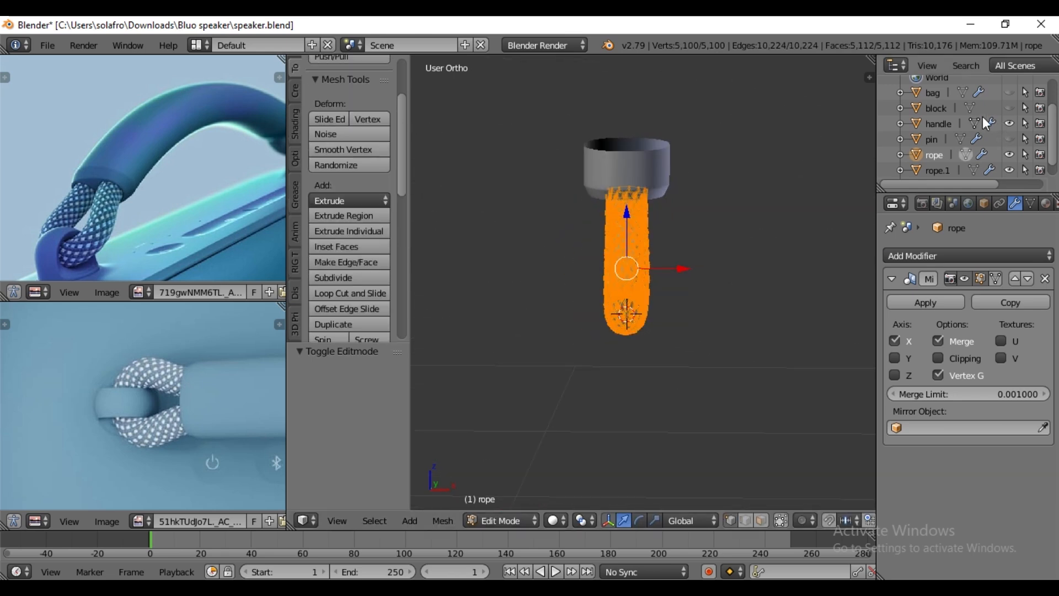
{"action": "left_click", "coordinate": [1010, 139]}
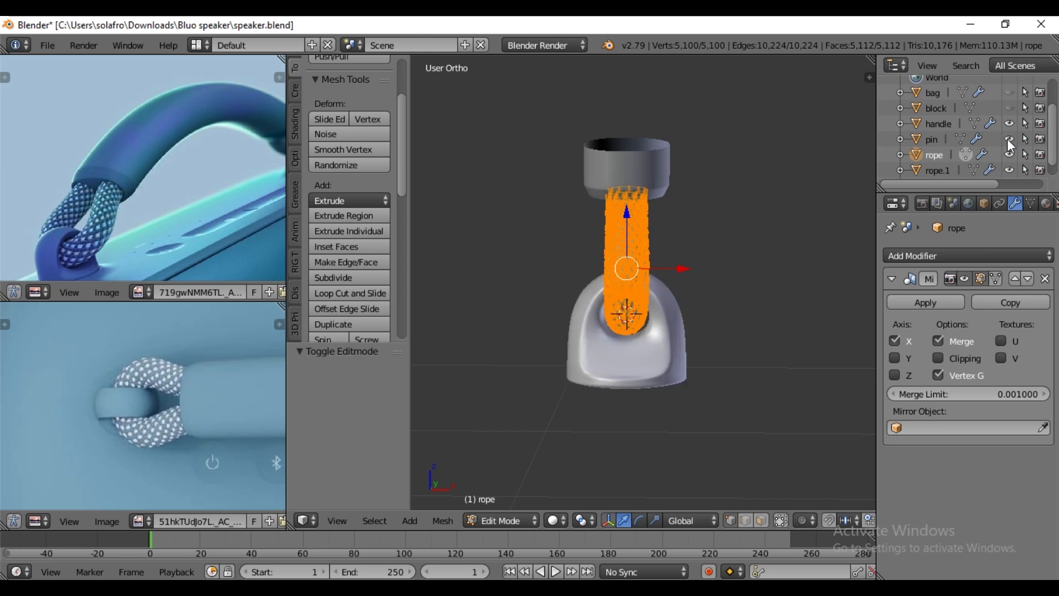
{"action": "key", "text": "r"}
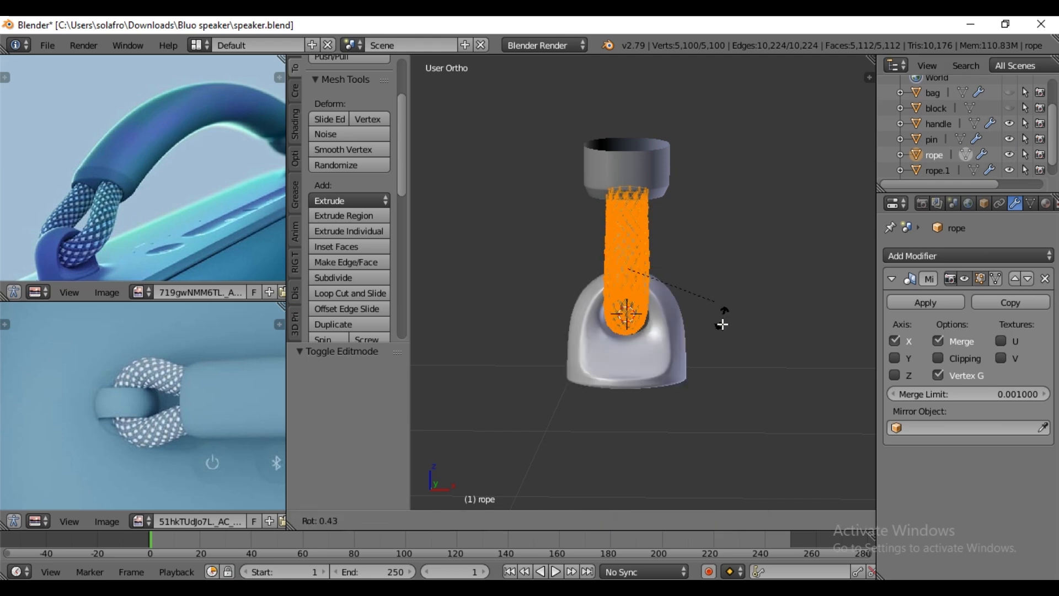
{"action": "right_click", "coordinate": [714, 361]}
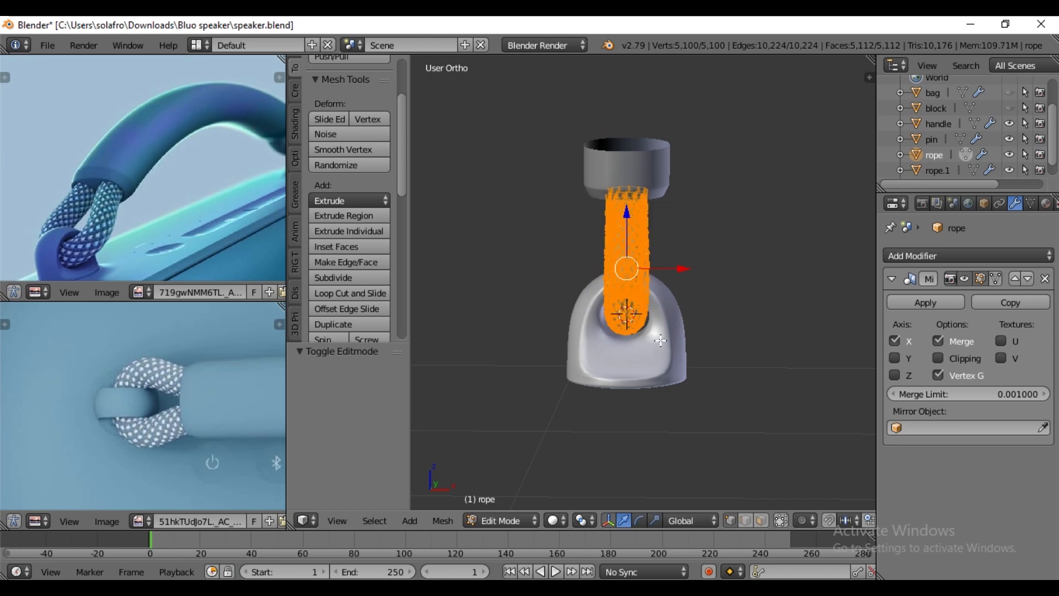
{"action": "left_click", "coordinate": [583, 521]}
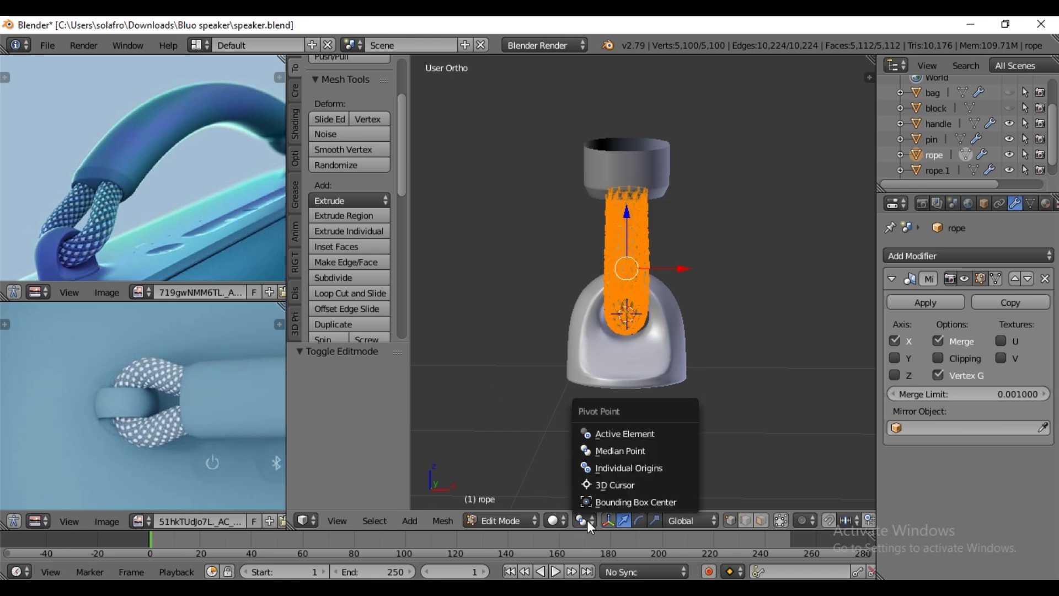
{"action": "left_click", "coordinate": [621, 484]}
- Rotate the whole rope mesh 45° about the global Y axis and return to Object Mode
{"action": "scroll", "coordinate": [693, 367], "scroll_direction": "down", "scroll_amount": 6}
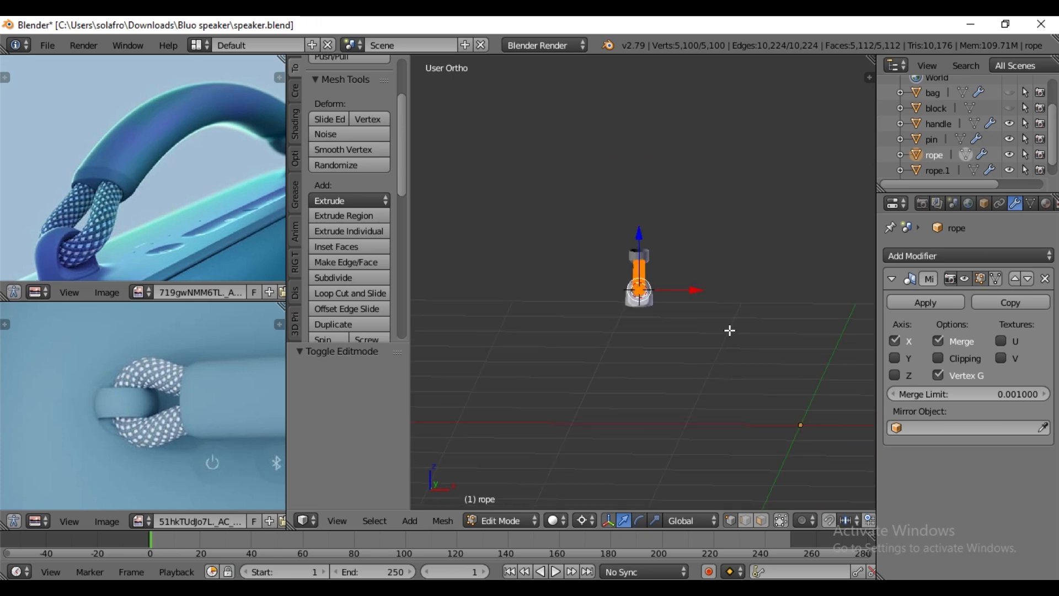
{"action": "middle_click_drag", "start_coordinate": [728, 329], "coordinate": [601, 323], "text": "shift"}
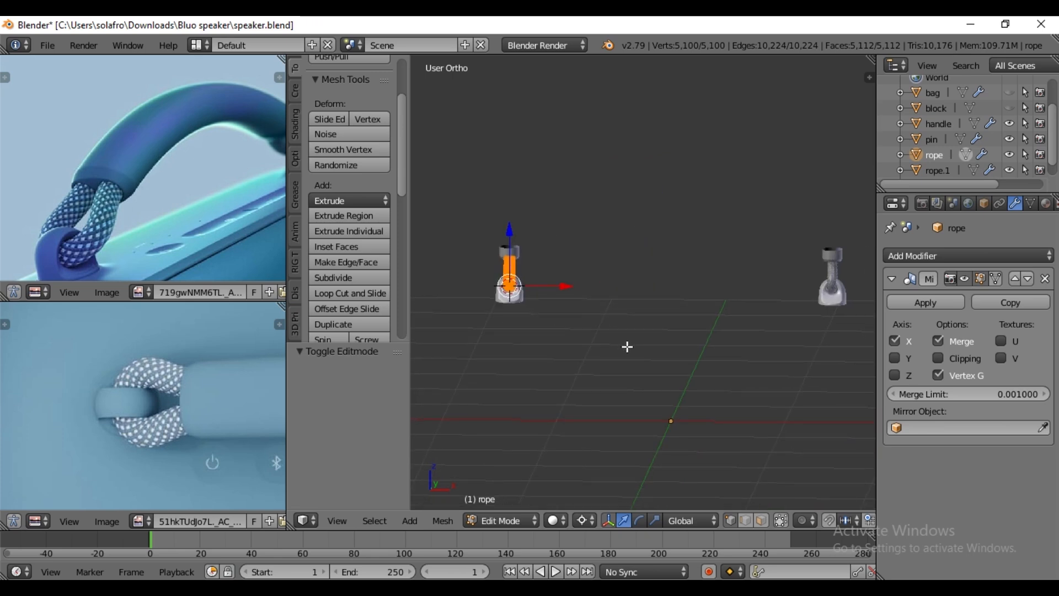
{"action": "type", "text": "ry45"}
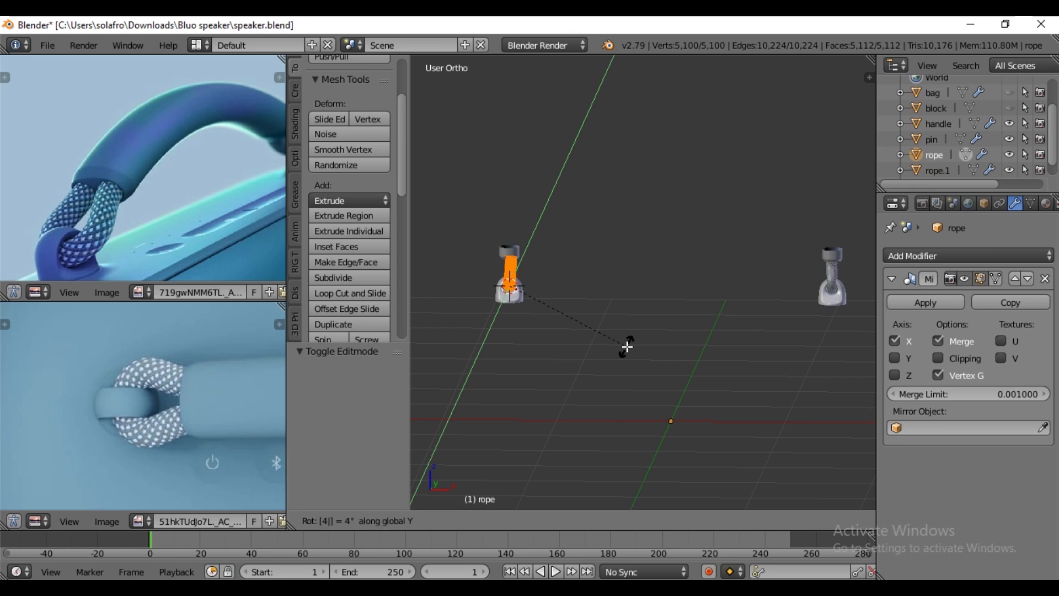
{"action": "key", "text": "Return"}
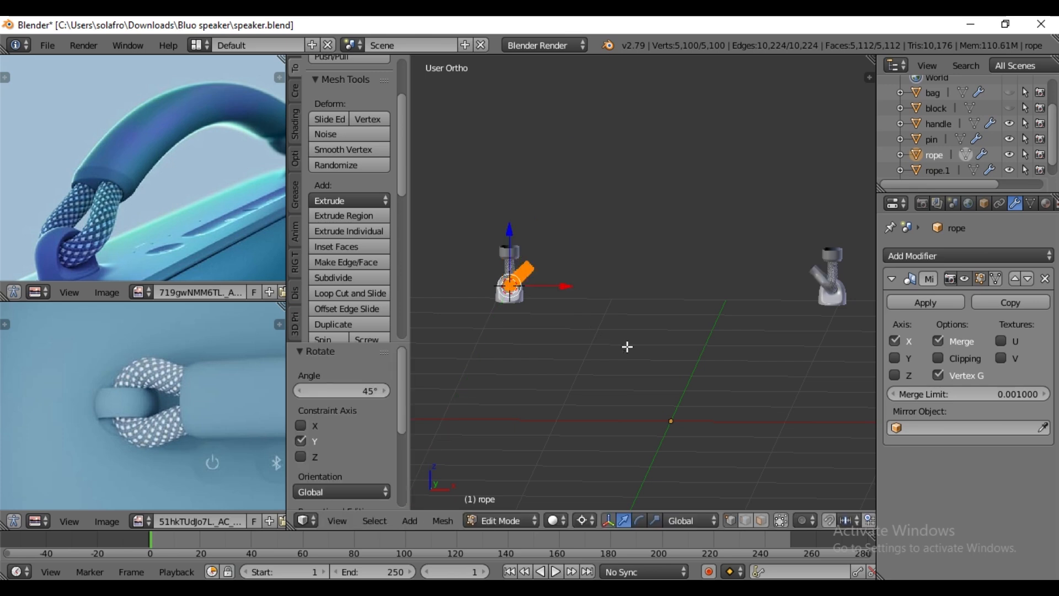
{"action": "key", "text": "Tab"}
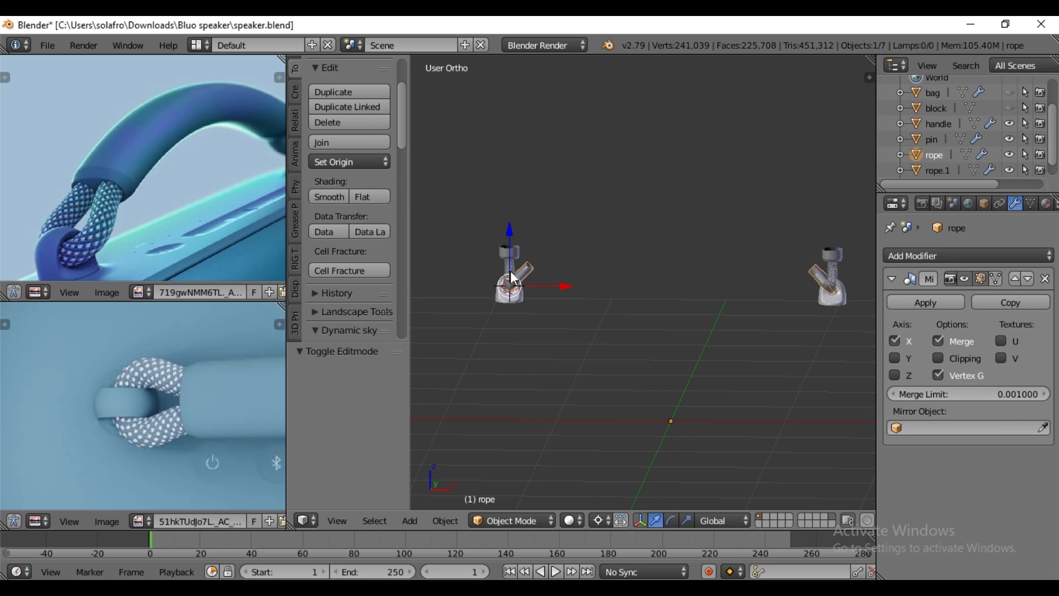
- Rotate the entire handle end cap mesh 45° about the global Y axis in Edit Mode, finishing in Object Mode
{"action": "right_click", "coordinate": [514, 277]}
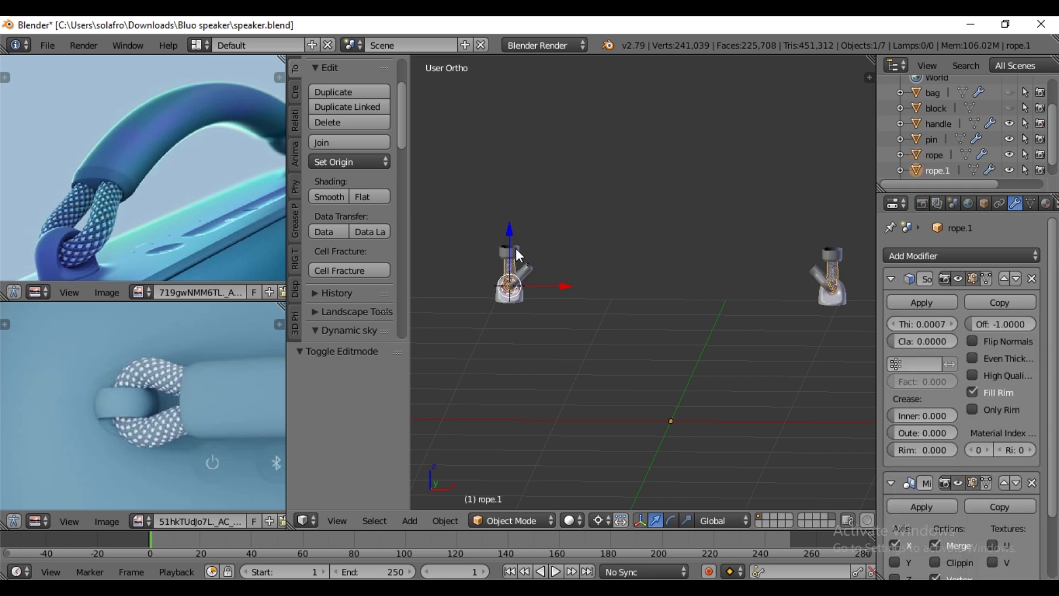
{"action": "right_click", "coordinate": [519, 255]}
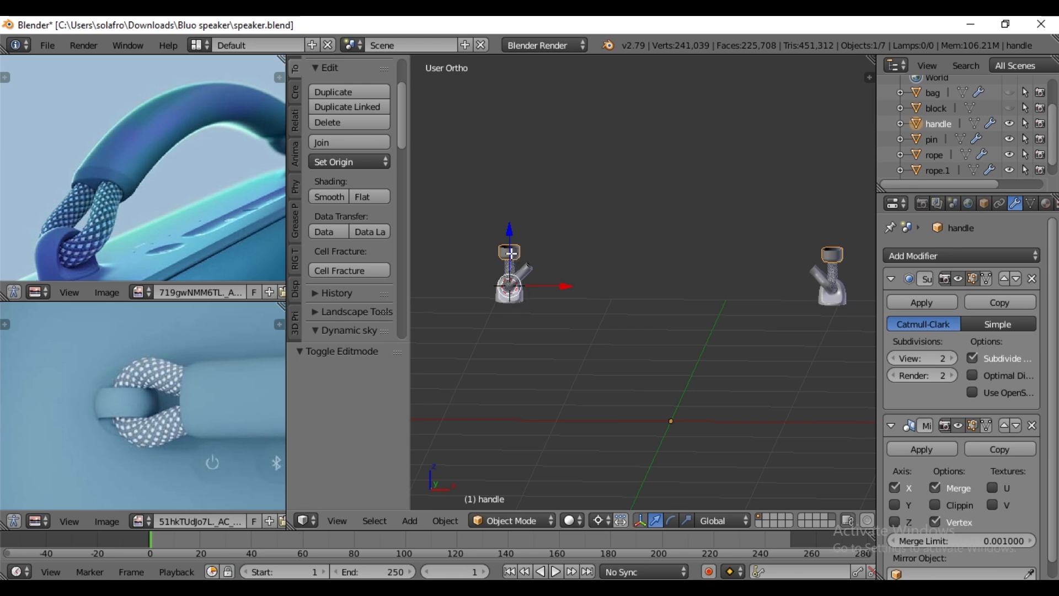
{"action": "key", "text": "Tab"}
{"action": "key", "text": "a"}
{"action": "key", "text": "a"}
{"action": "type", "text": "ry45"}
{"action": "key", "text": "Return"}
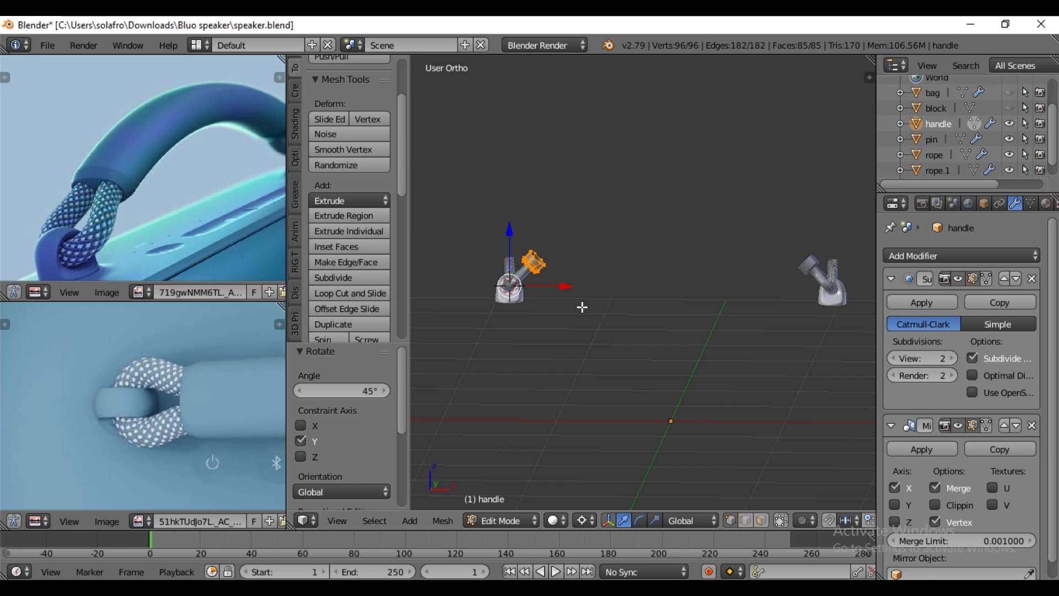
{"action": "key", "text": "Tab"}
- Rotate the entire rope.1 mesh 45° about the global Y axis in Edit Mode, finishing in Object Mode
{"action": "right_click", "coordinate": [518, 282]}
{"action": "key", "text": "Tab"}
{"action": "key", "text": "a"}
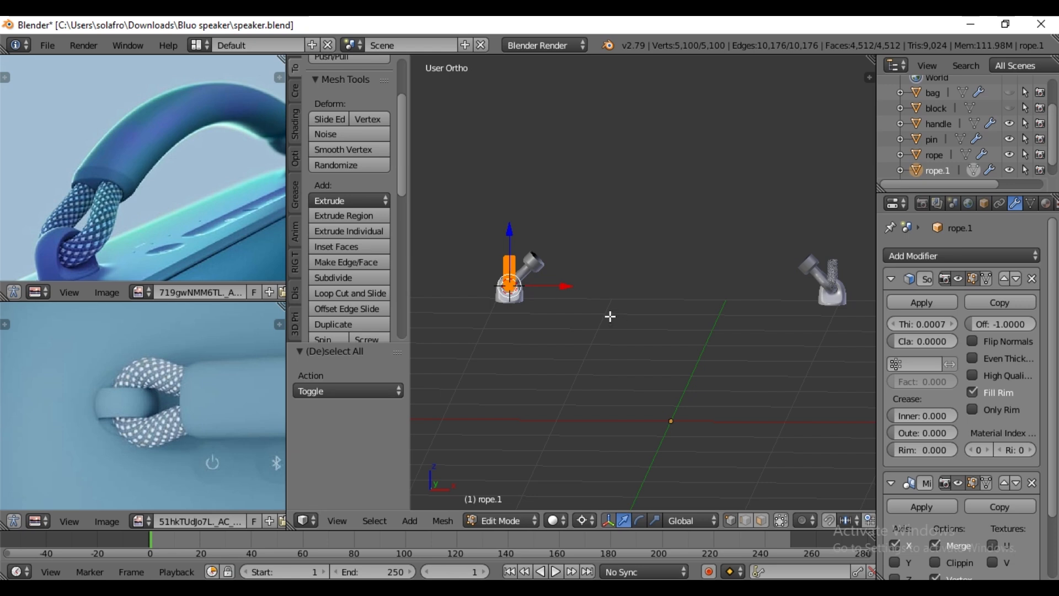
{"action": "type", "text": "ry"}
{"action": "type", "text": "45"}
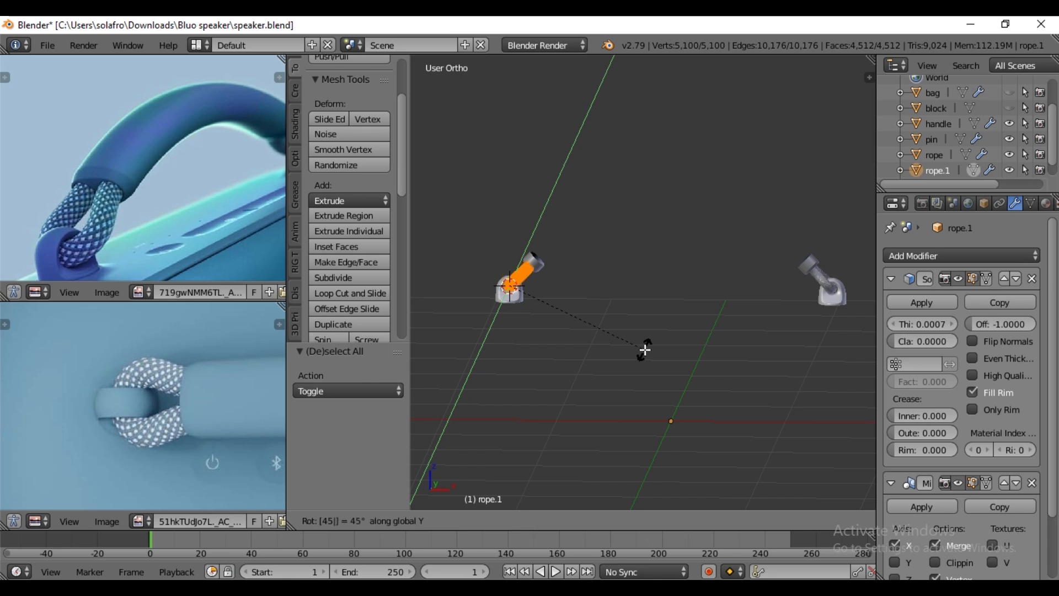
{"action": "key", "text": "Return"}
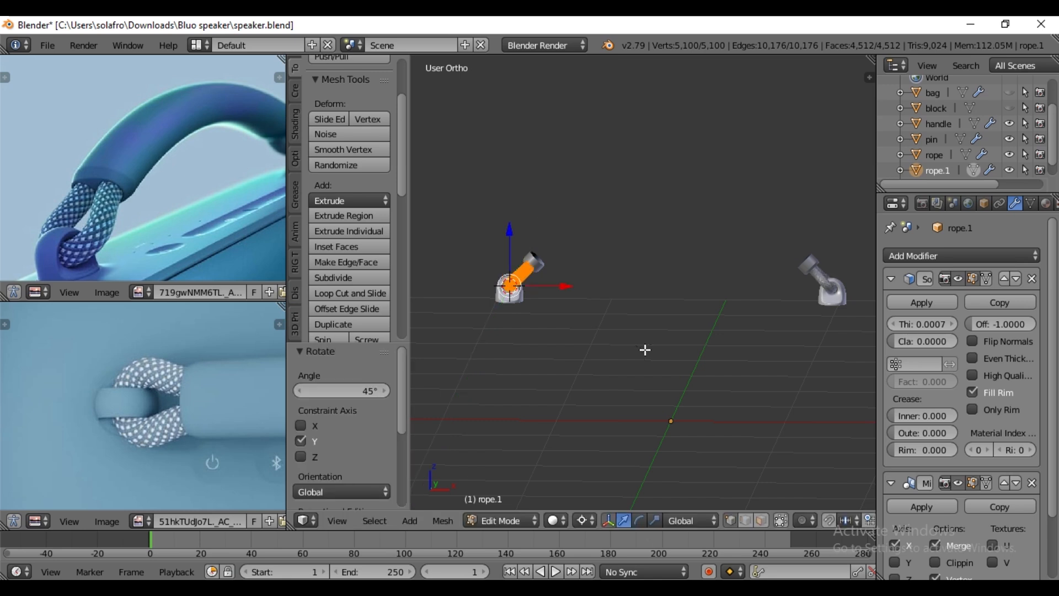
{"action": "key", "text": "Tab"}
- Extrude the handle cap's open upper edge loop in the front view by about 0.155 in X and 0.122 in Z
{"action": "right_click", "coordinate": [542, 263]}
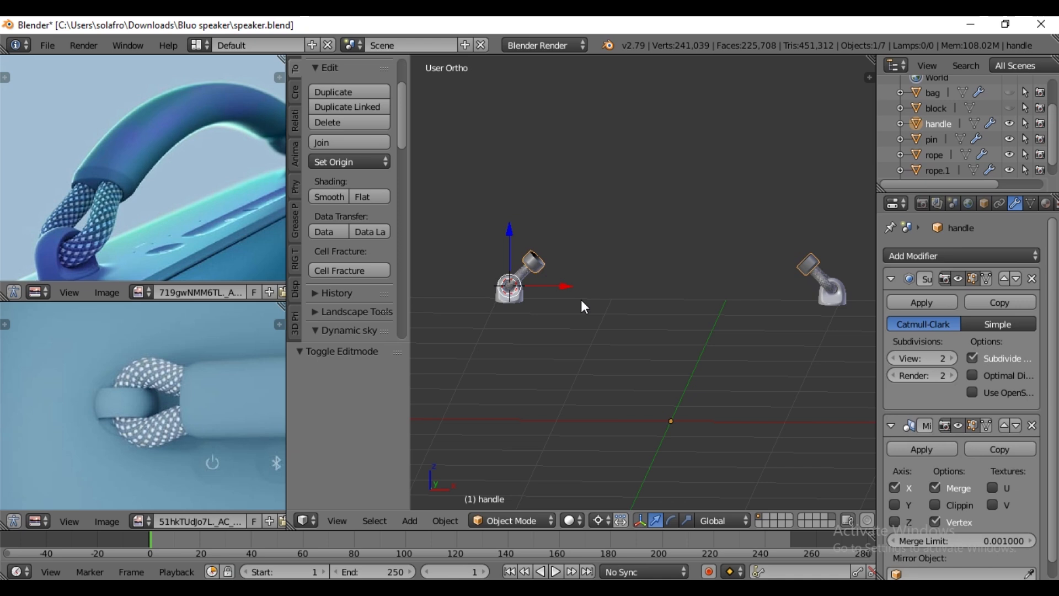
{"action": "key", "text": "KP_1"}
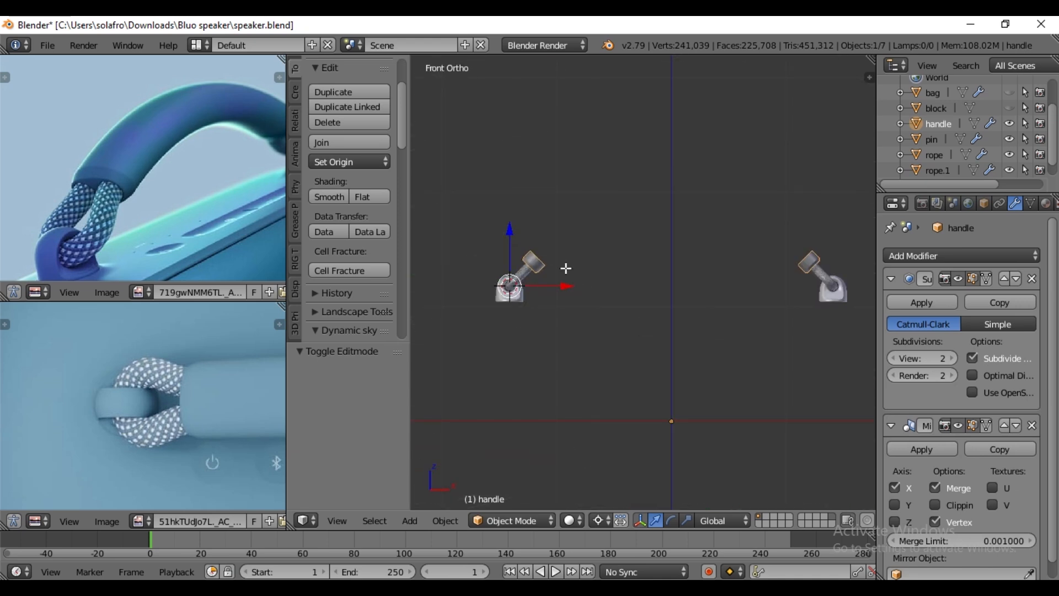
{"action": "key", "text": "Tab"}
{"action": "scroll", "coordinate": [502, 254], "scroll_direction": "up", "scroll_amount": 2}
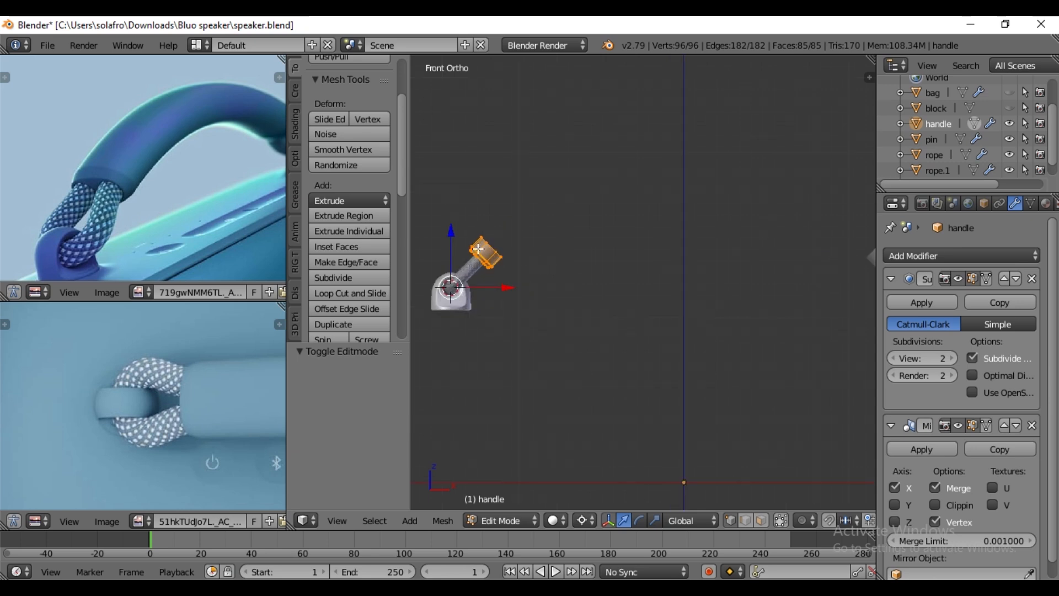
{"action": "right_click", "coordinate": [496, 249], "text": "alt"}
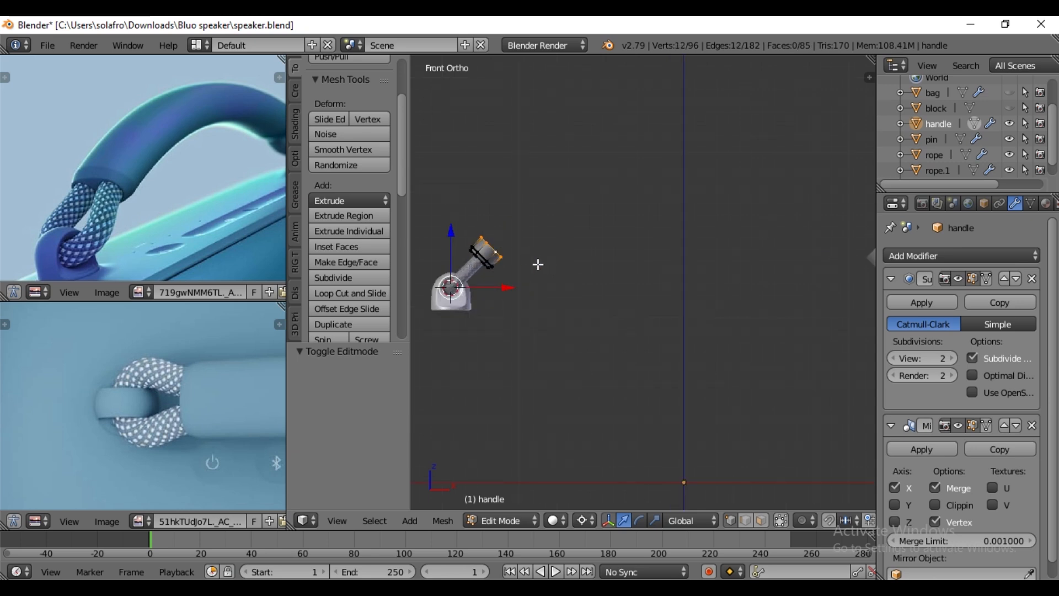
{"action": "scroll", "coordinate": [538, 276], "scroll_direction": "down", "scroll_amount": 3}
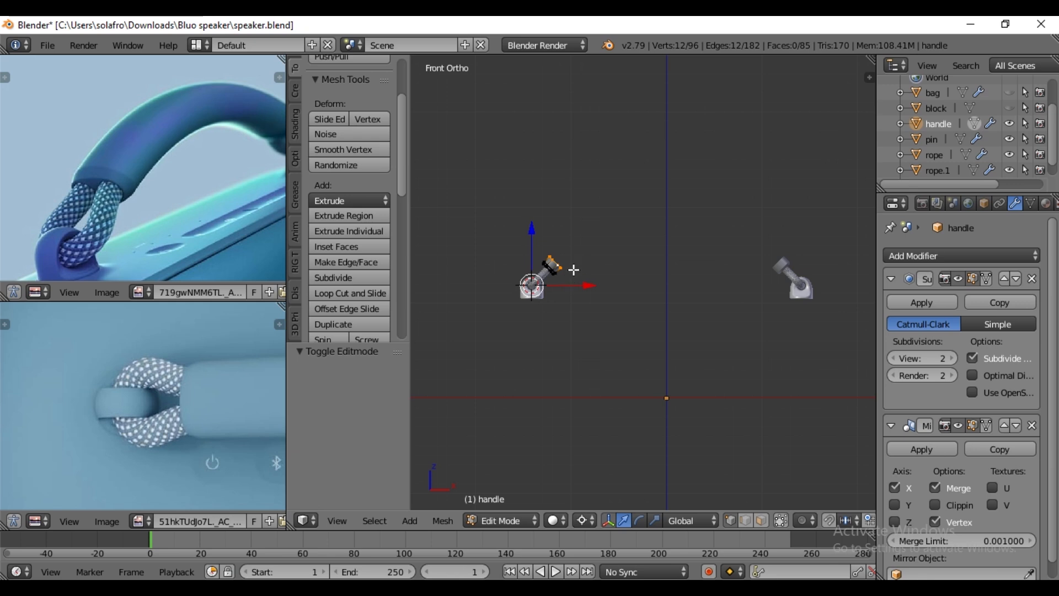
{"action": "key", "text": "e"}
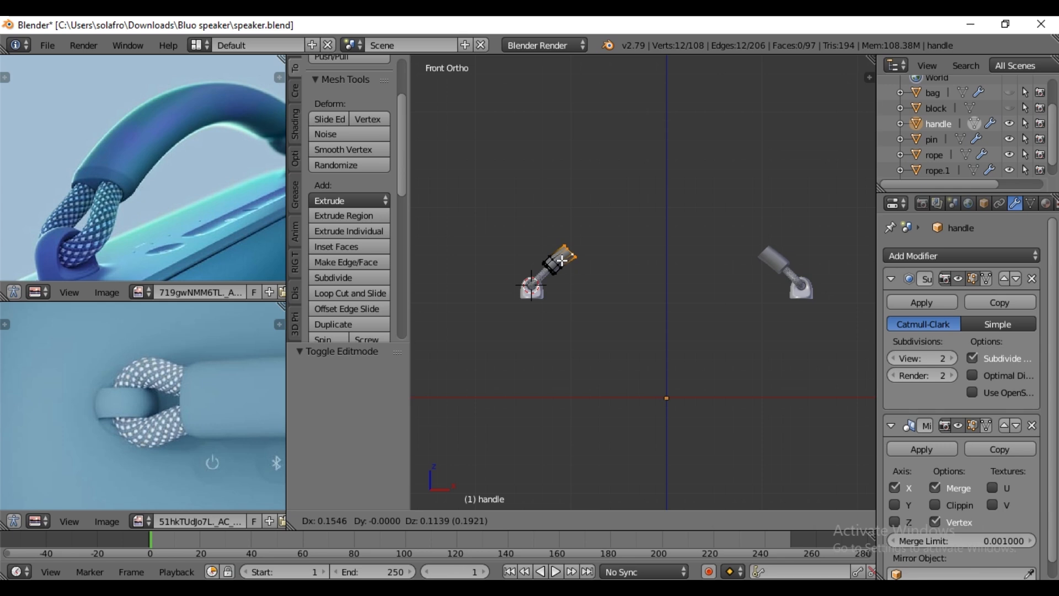
{"action": "left_click", "coordinate": [562, 260]}
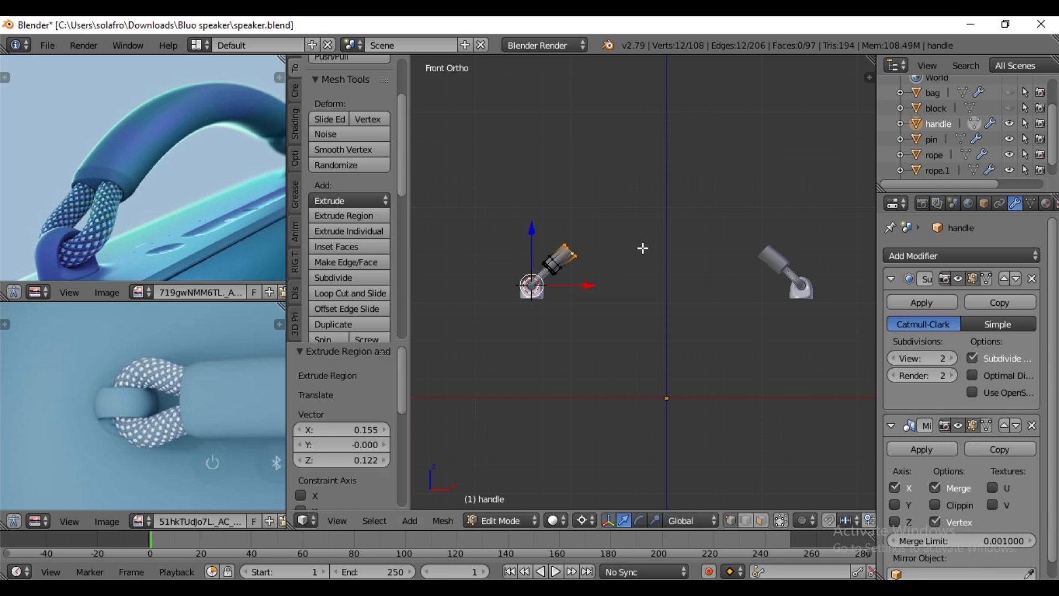
- Set the pivot point to Median Point and rotate the handle's extruded end loop about 14.8° in the front view
{"action": "key", "text": "r"}
{"action": "right_click", "coordinate": [648, 261]}
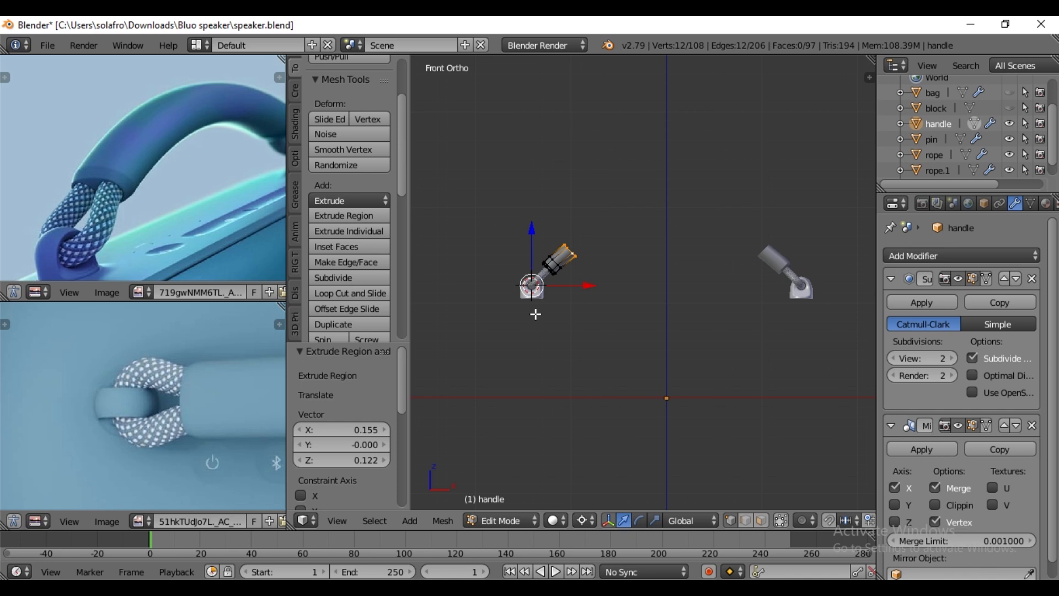
{"action": "left_click", "coordinate": [584, 520]}
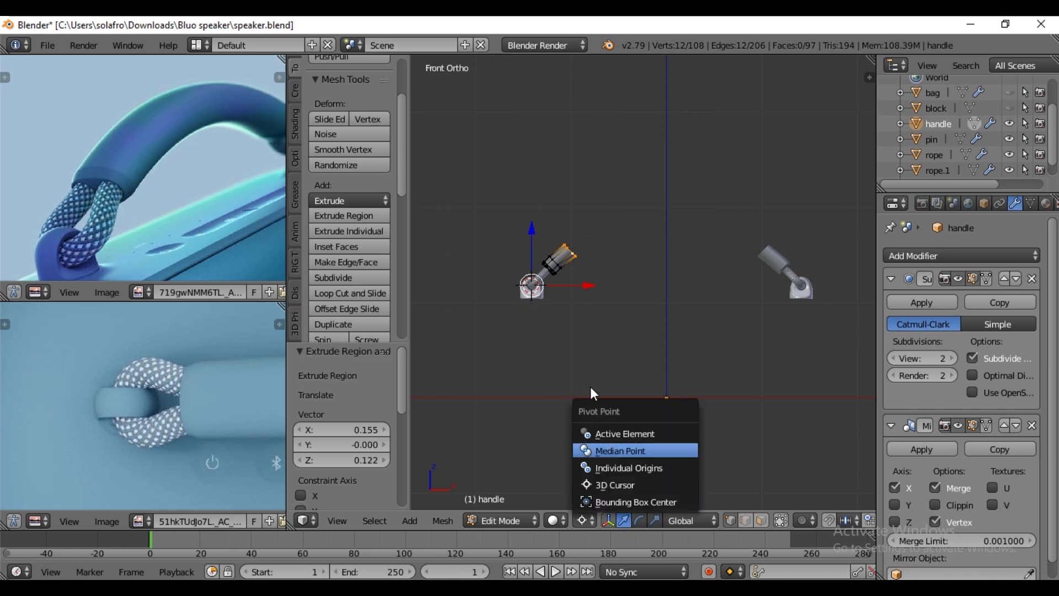
{"action": "left_click", "coordinate": [620, 451]}
{"action": "key", "text": "r"}
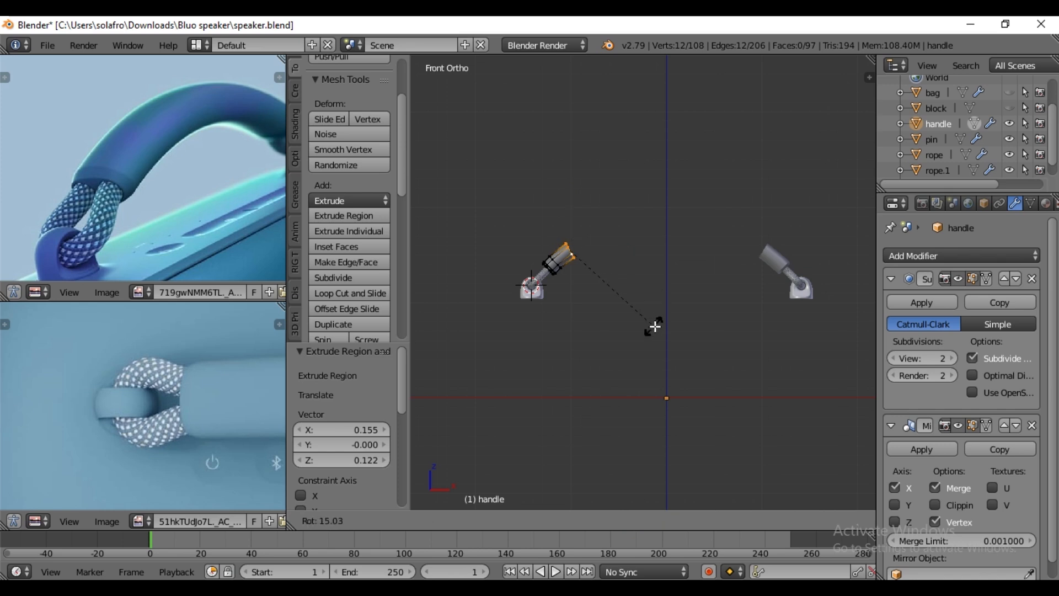
{"action": "left_click", "coordinate": [655, 326]}
- Extrude the handle's end loop about 0.309 in X and 0.138 in Z, and rotate it to follow the arch
{"action": "key", "text": "e"}
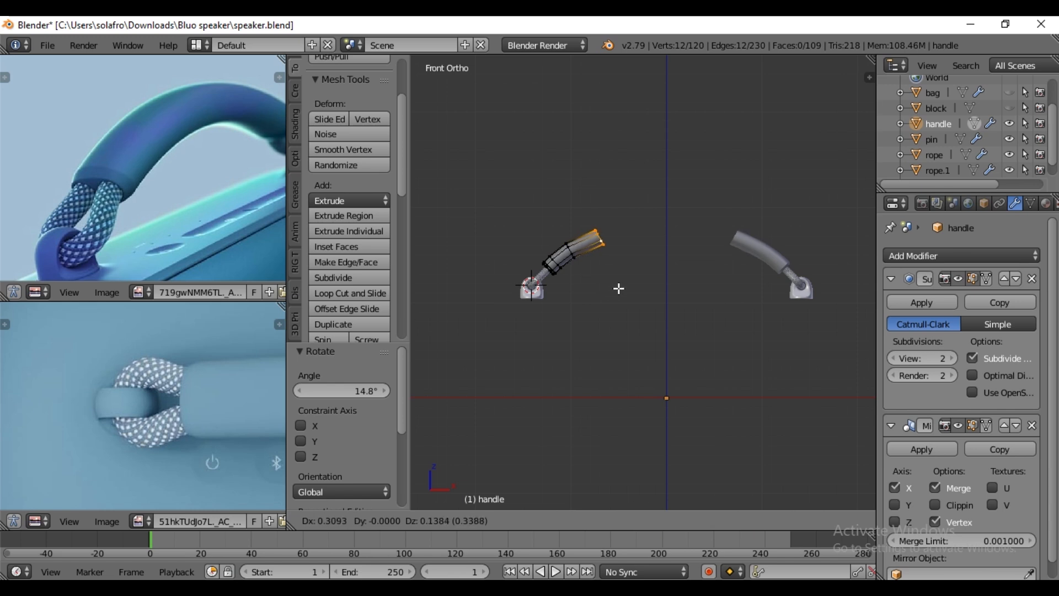
{"action": "left_click", "coordinate": [618, 288]}
{"action": "key", "text": "r"}
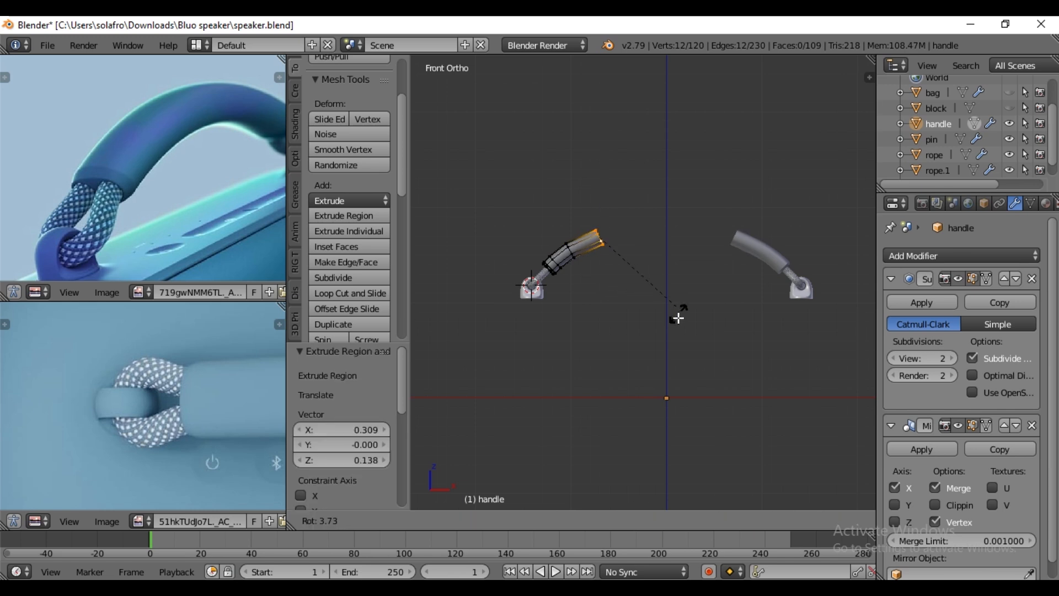
{"action": "left_click", "coordinate": [672, 327]}
- Extrude the end loop about 0.334 in X and 0.073 in Z, and flatten it by scaling to 0 along X
{"action": "key", "text": "e"}
{"action": "left_click", "coordinate": [672, 313]}
{"action": "key", "text": "r"}
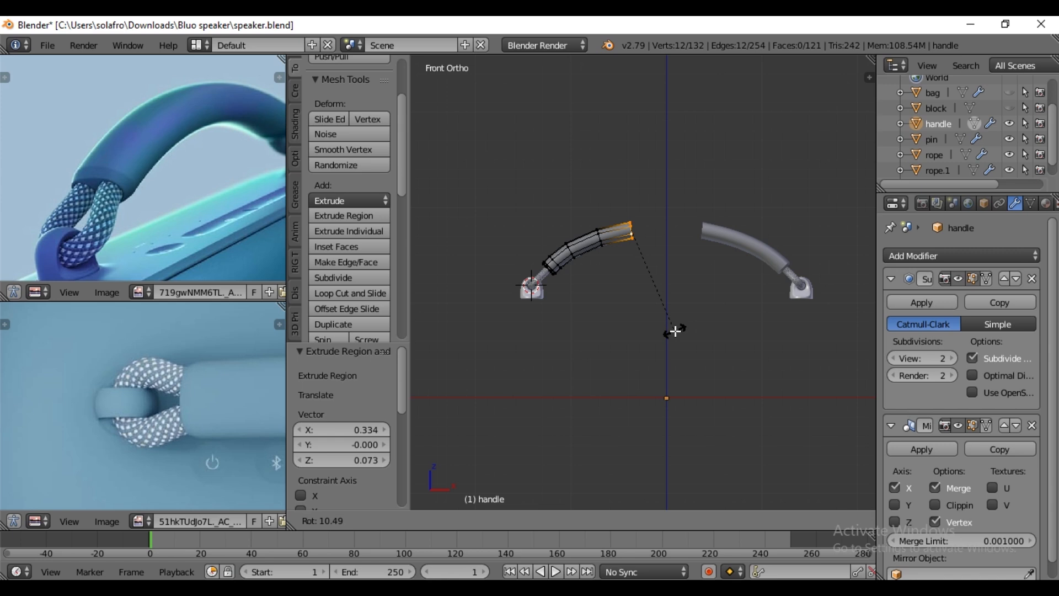
{"action": "right_click", "coordinate": [674, 331]}
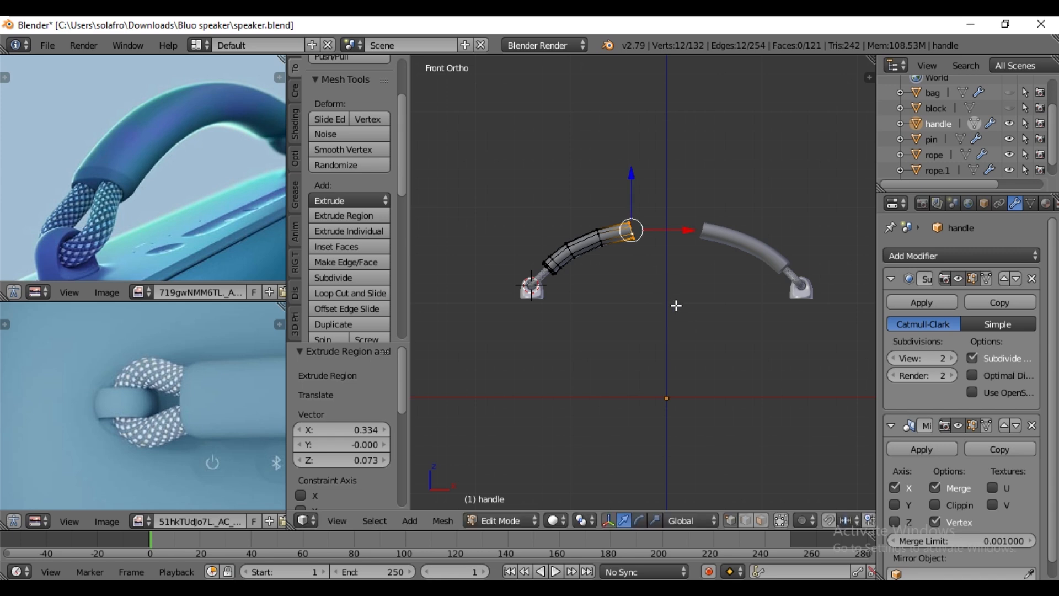
{"action": "key", "text": "s"}
{"action": "key", "text": "y"}
{"action": "type", "text": "x"}
{"action": "type", "text": "0"}
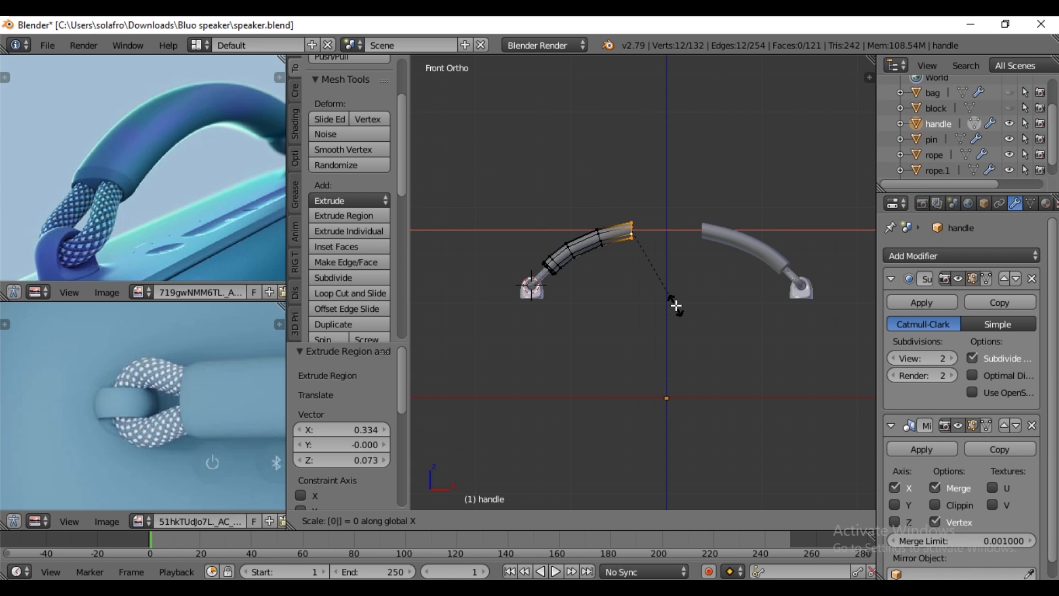
{"action": "key", "text": "Return"}
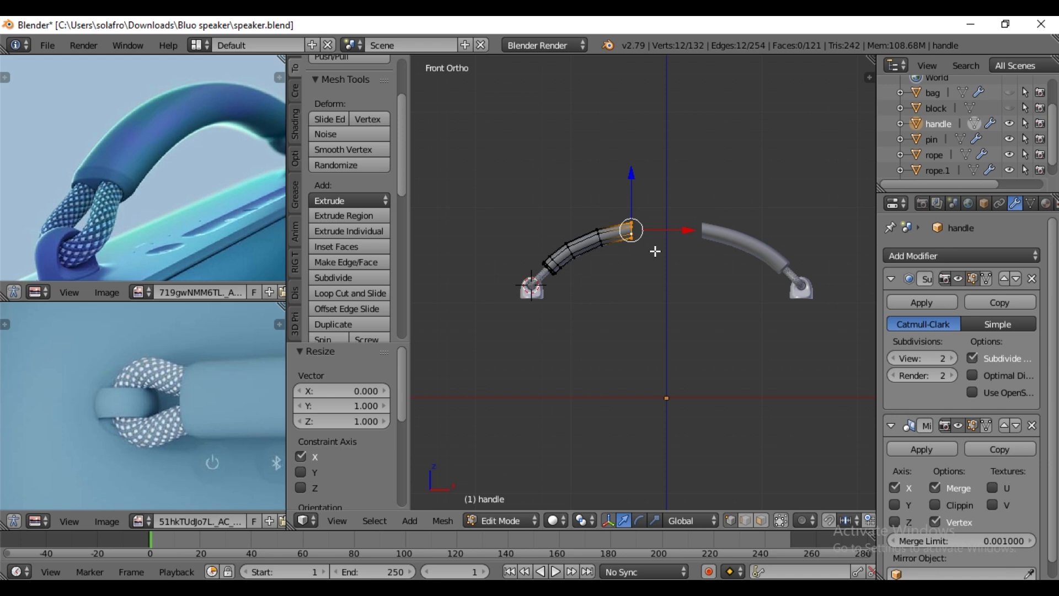
- Extrude the end loop with mirror Clipping enabled, moving it to the centre plane along X and raising it about 0.024 in Z
{"action": "key", "text": "e"}
{"action": "right_click", "coordinate": [655, 251]}
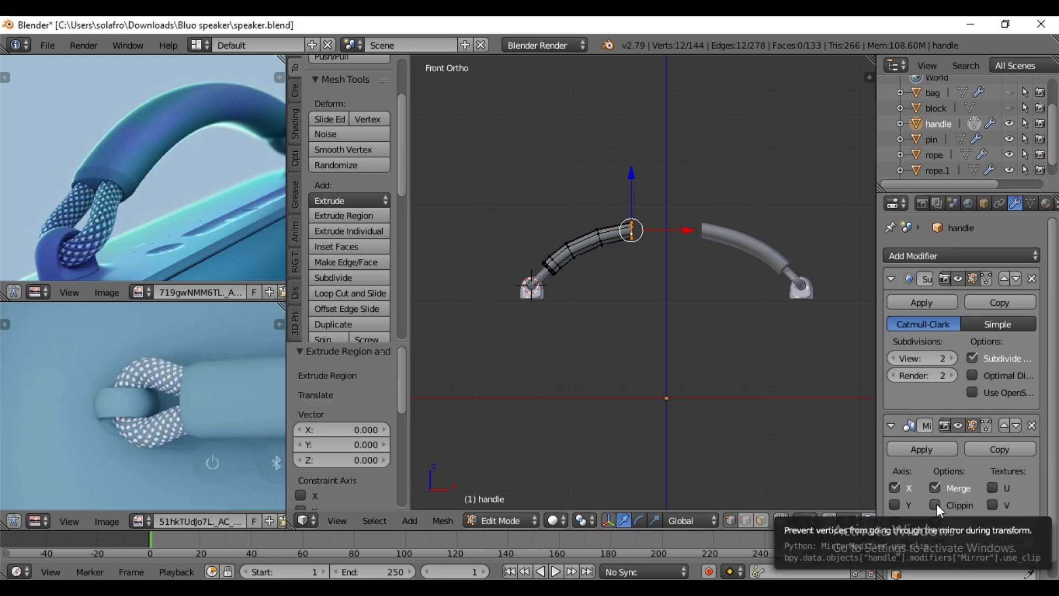
{"action": "left_click", "coordinate": [936, 505]}
{"action": "left_click_drag", "start_coordinate": [678, 230], "coordinate": [421, 237]}
{"action": "left_click_drag", "start_coordinate": [665, 188], "coordinate": [665, 185]}
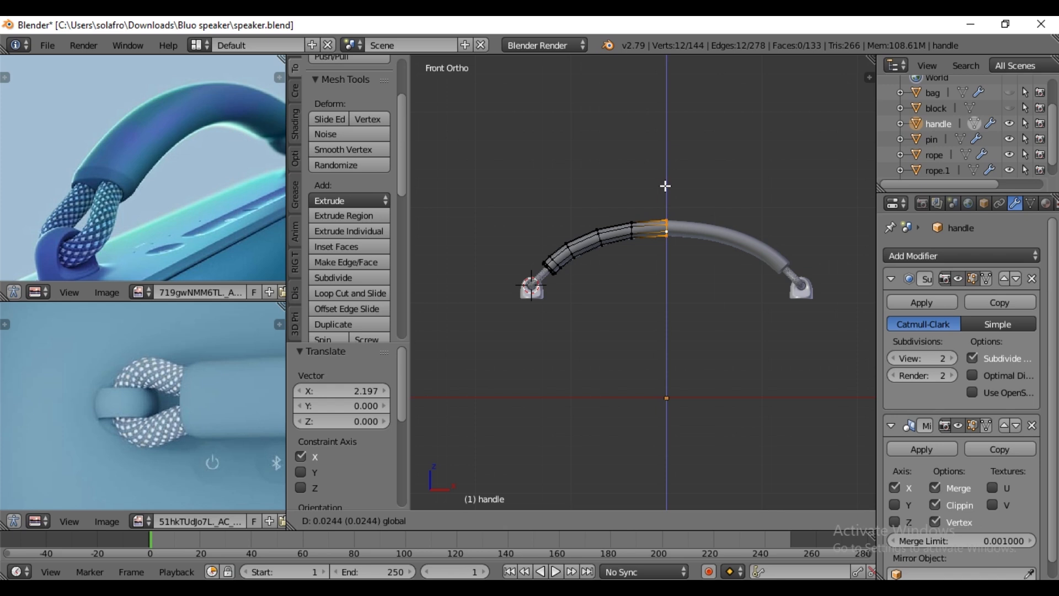
- Return to Object Mode with the handle shaded smooth, and unhide the bag and block objects
{"action": "key", "text": "Tab"}
{"action": "middle_click_drag", "start_coordinate": [666, 187], "coordinate": [653, 330]}
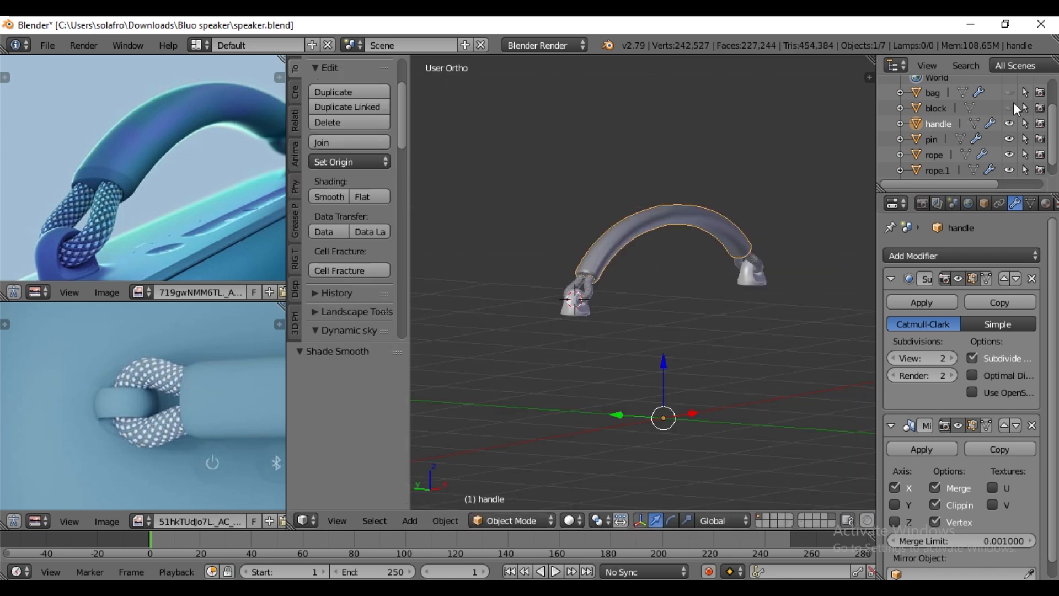
{"action": "left_click", "coordinate": [1010, 93]}
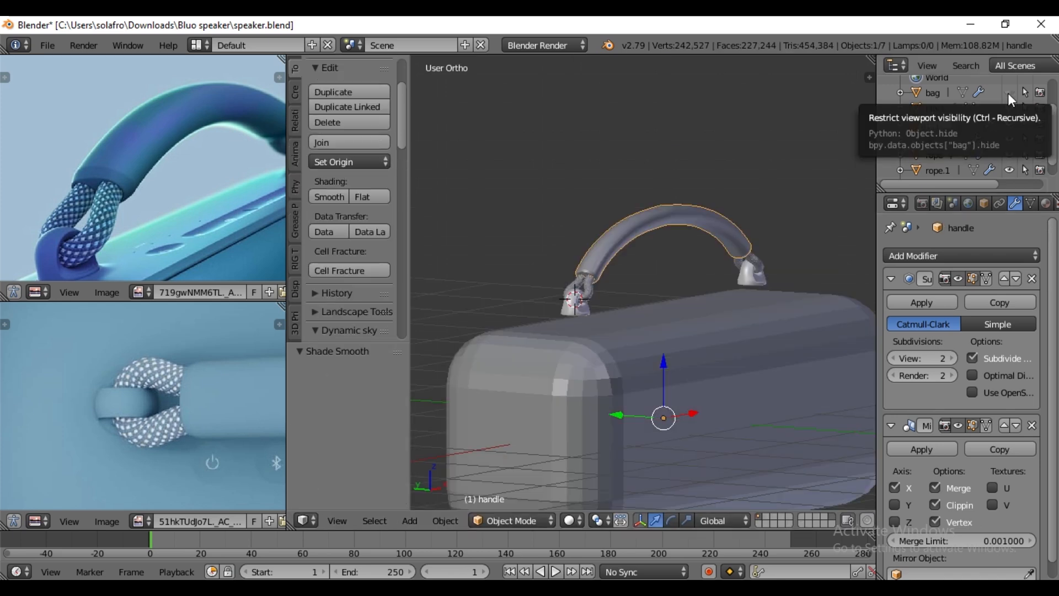
{"action": "left_click", "coordinate": [1010, 93]}
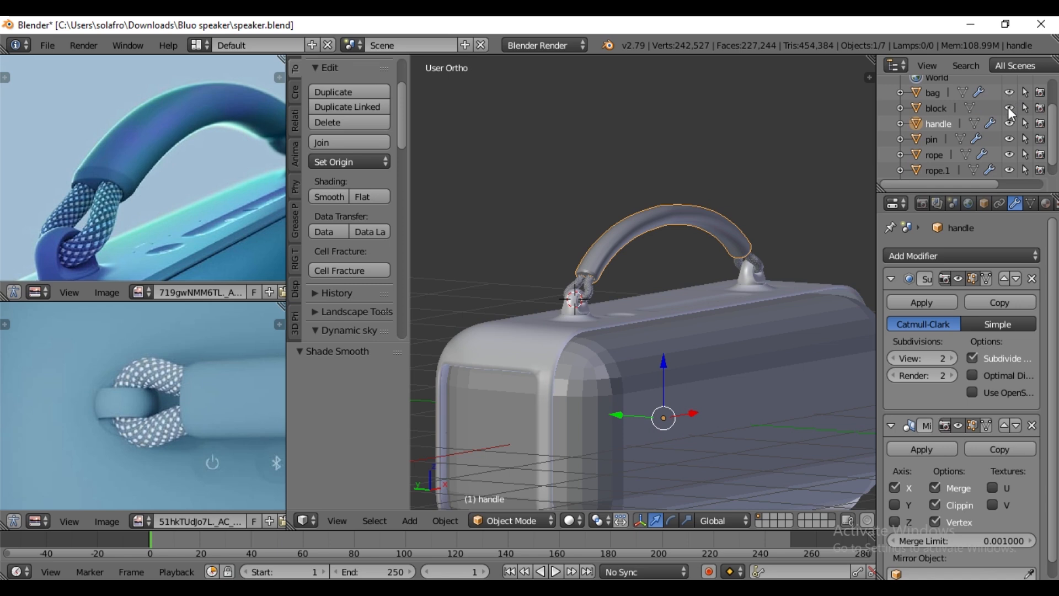
- Shade the block object smooth and unhide the speaker object
{"action": "left_click", "coordinate": [928, 110]}
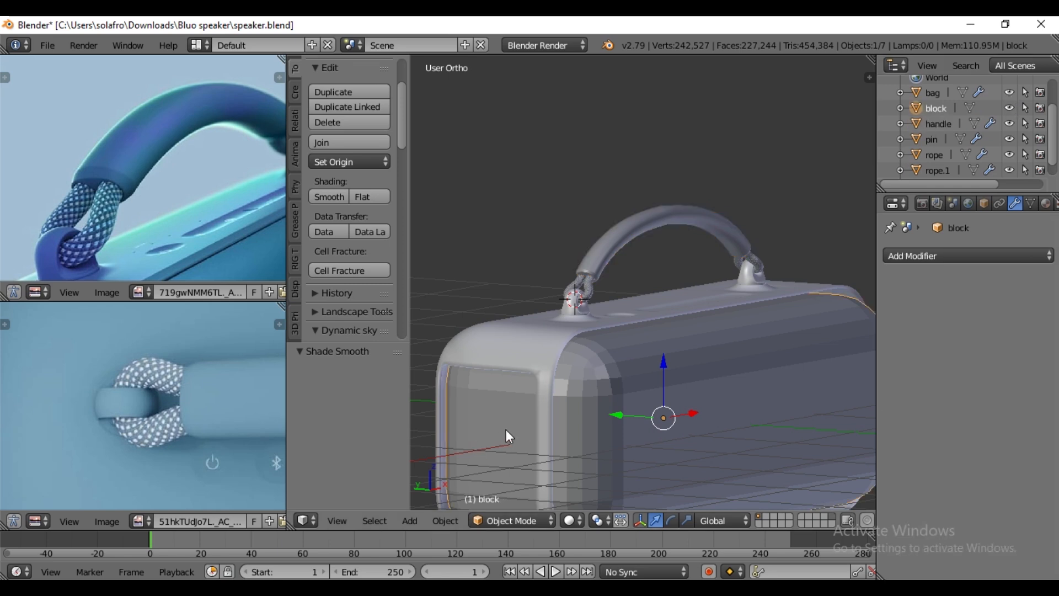
{"action": "left_click", "coordinate": [329, 197]}
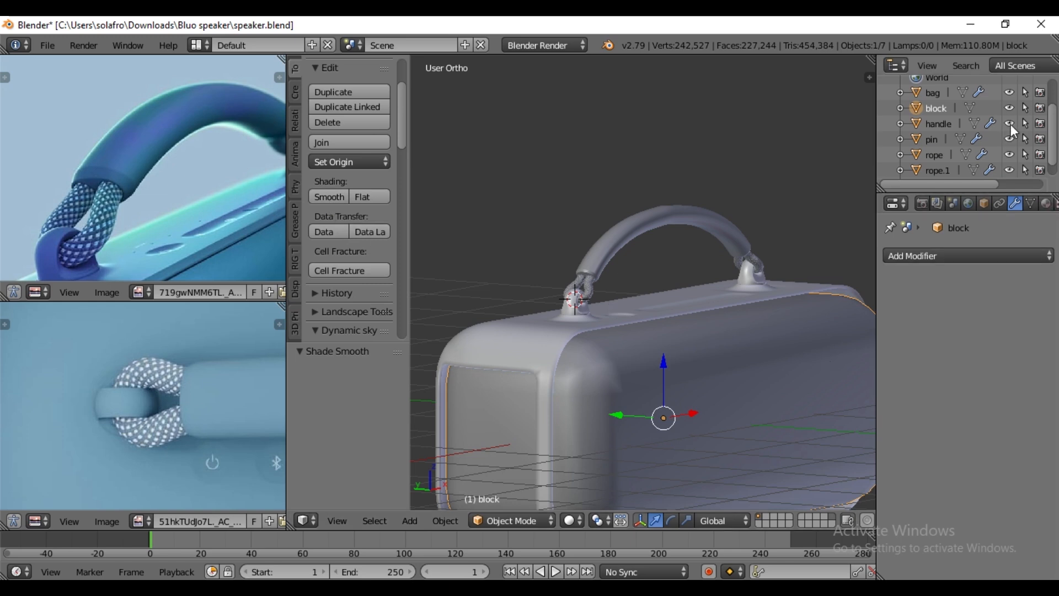
{"action": "scroll", "coordinate": [1014, 131], "scroll_direction": "down", "scroll_amount": 1}
{"action": "scroll", "coordinate": [737, 286], "scroll_direction": "down", "scroll_amount": 2}
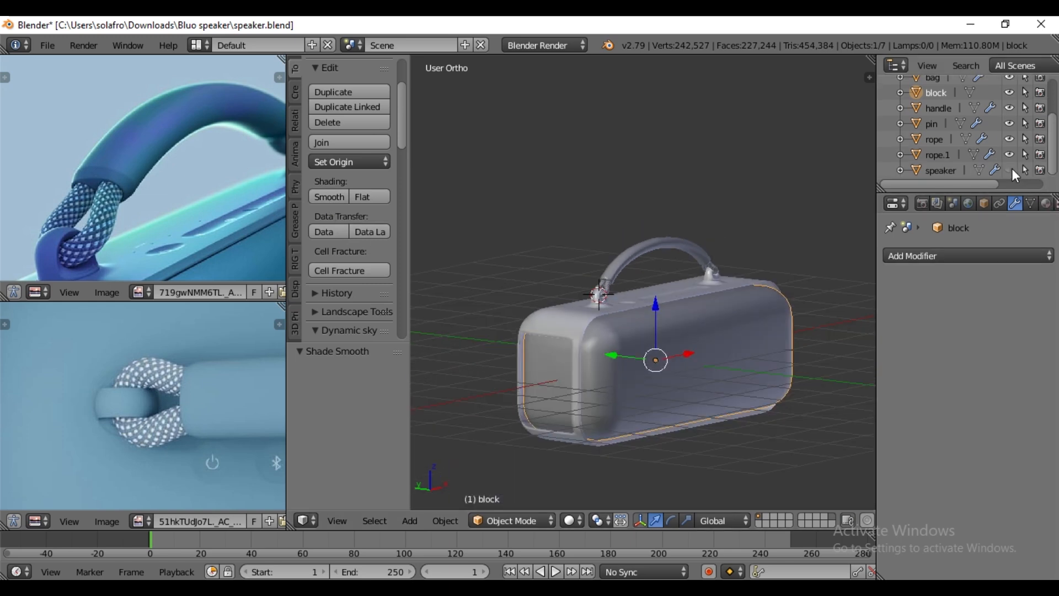
{"action": "left_click", "coordinate": [1012, 168]}
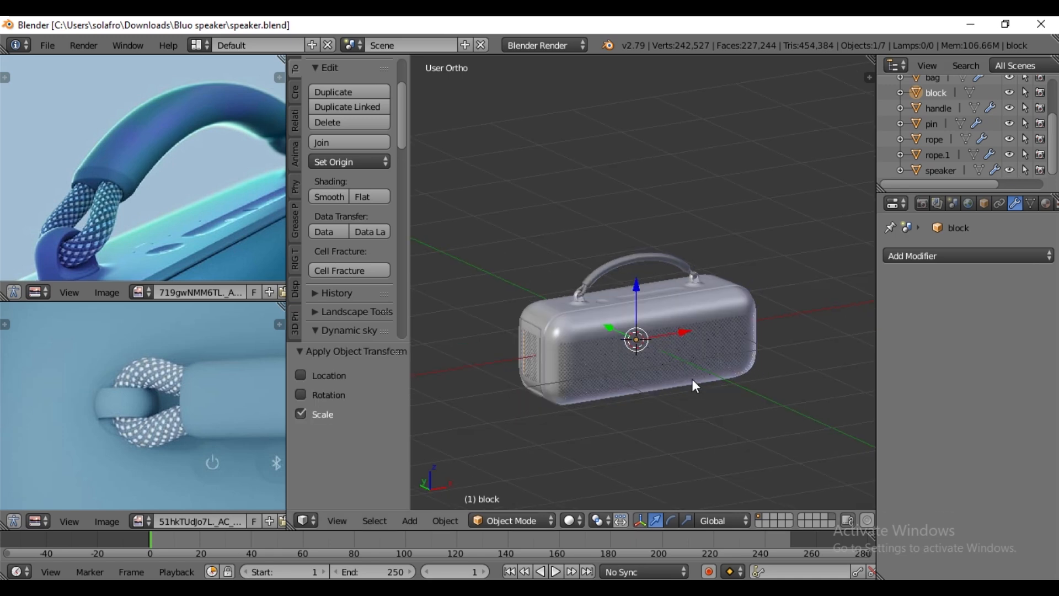
- Add a Cube empty with radius 1.000 at the world origin
{"action": "key", "text": "shift+a"}
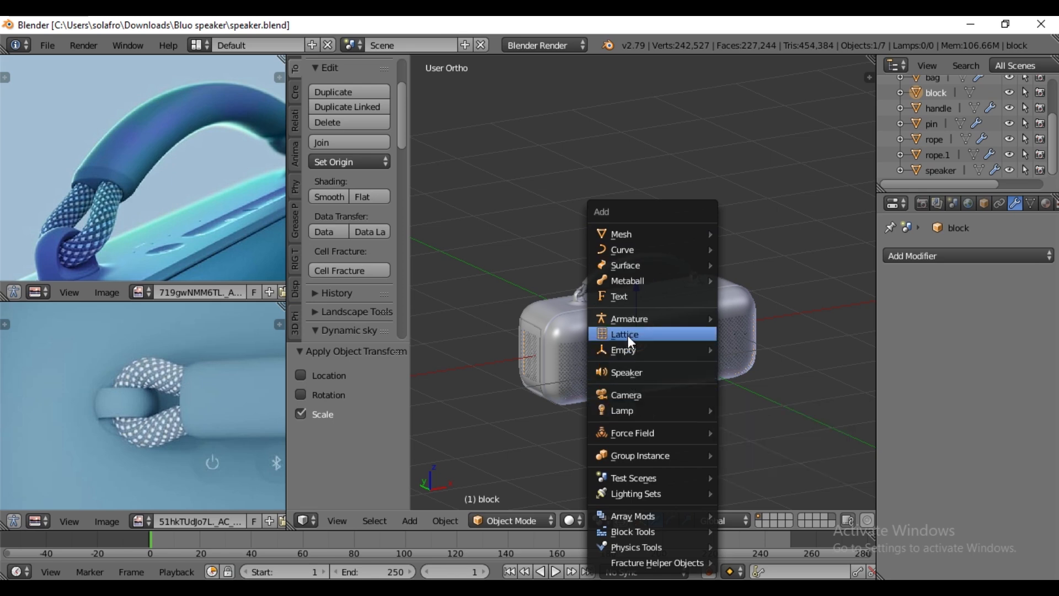
{"action": "mouse_move", "coordinate": [631, 355]}
{"action": "left_click", "coordinate": [770, 418]}
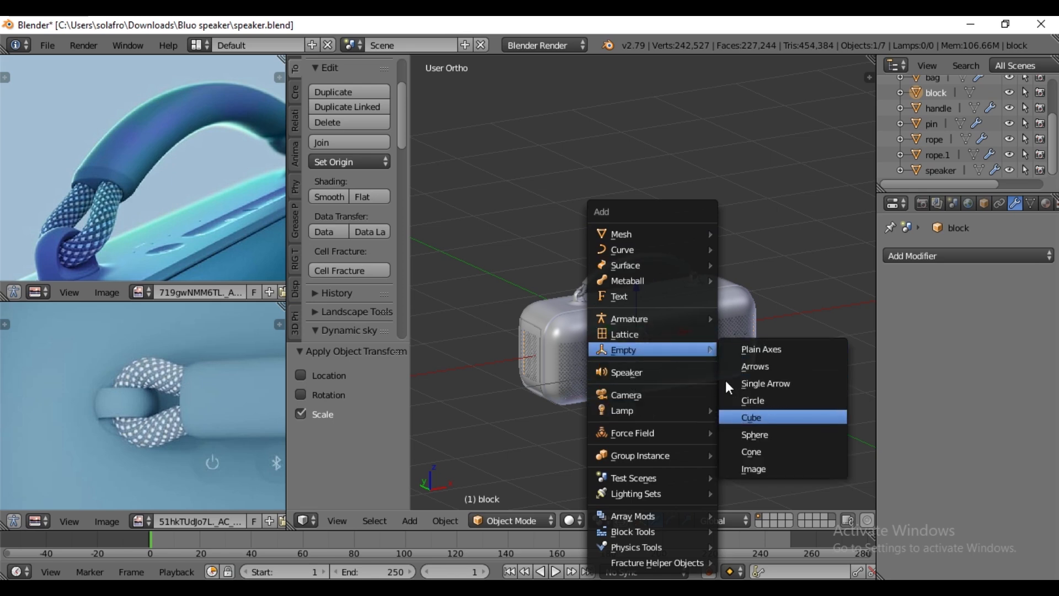
{"action": "key", "text": "Return"}
{"action": "scroll", "coordinate": [684, 363], "scroll_direction": "down", "scroll_amount": 3}
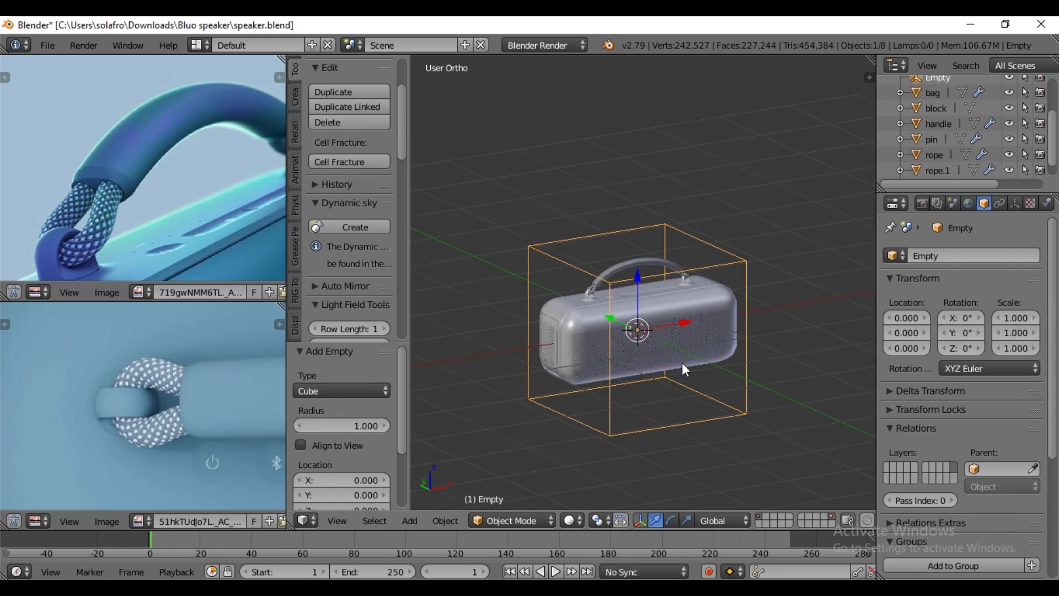
- Fit the cube empty around the whole speaker with scale 1.334, 0.642, 0.775 in X, Y, Z and Z location 0.190
{"action": "key", "text": "KP_1"}
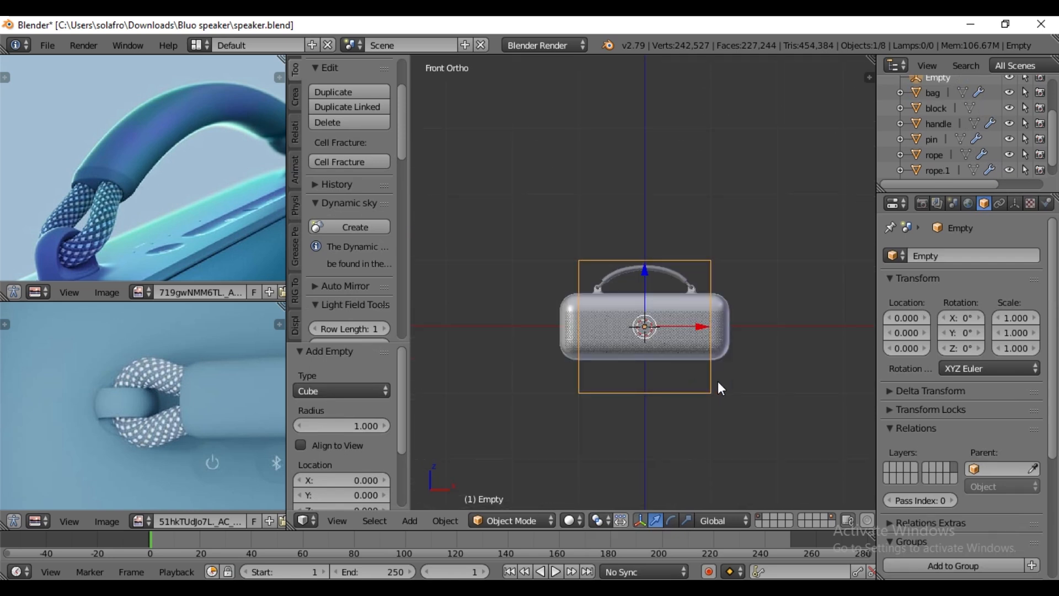
{"action": "key", "text": "s"}
{"action": "key", "text": "x"}
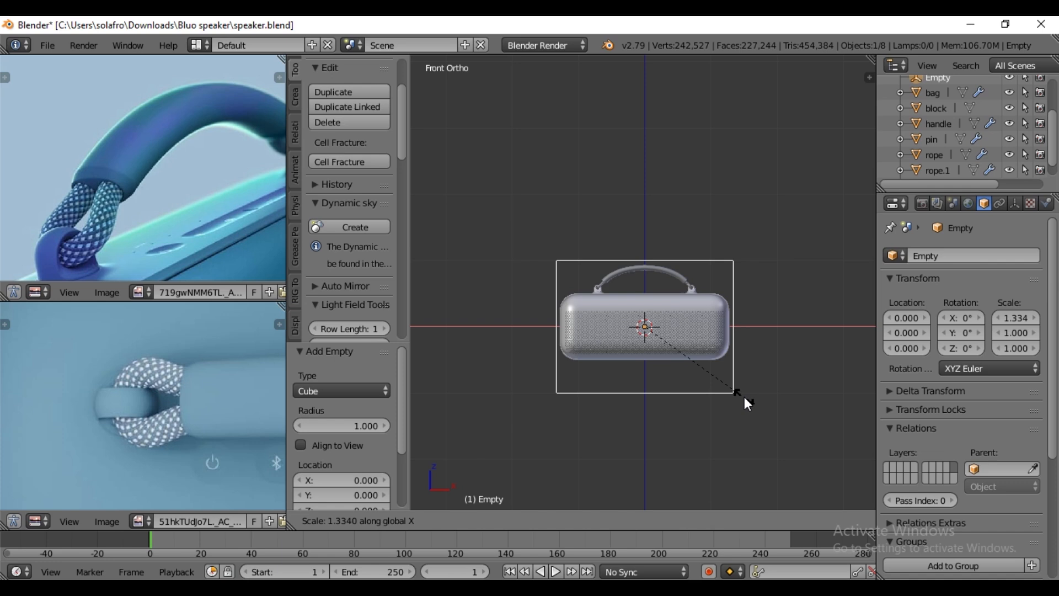
{"action": "left_click", "coordinate": [744, 396]}
{"action": "left_click_drag", "start_coordinate": [645, 270], "coordinate": [645, 262]}
{"action": "middle_click_drag", "start_coordinate": [655, 336], "coordinate": [660, 389]}
{"action": "key", "text": "KP_7"}
{"action": "key", "text": "s"}
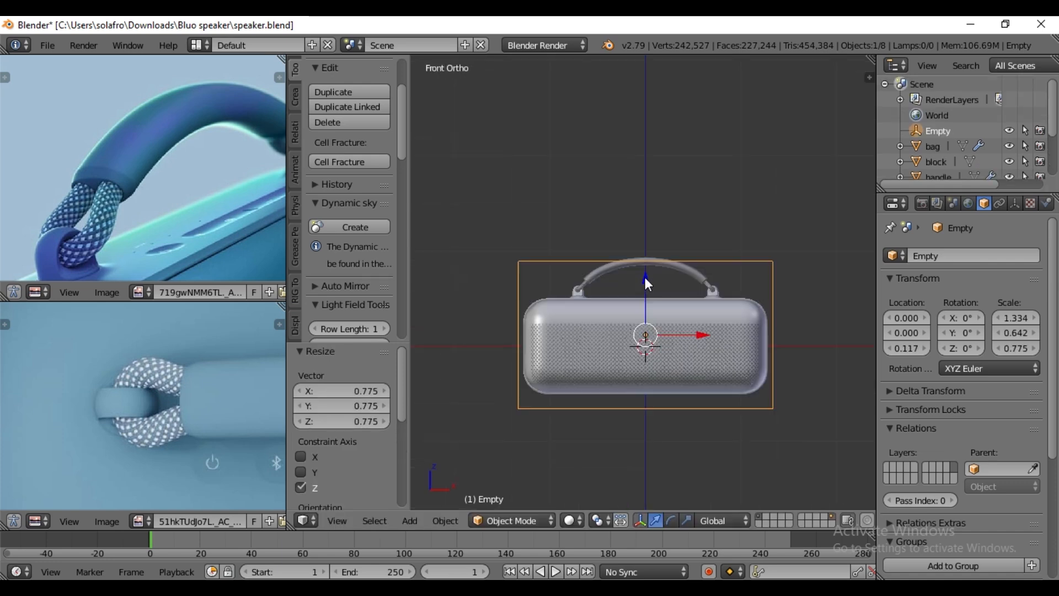
{"action": "left_click_drag", "start_coordinate": [645, 278], "coordinate": [676, 284]}
- Parent the handle to the cube empty using the Object option
{"action": "right_click", "coordinate": [677, 267]}
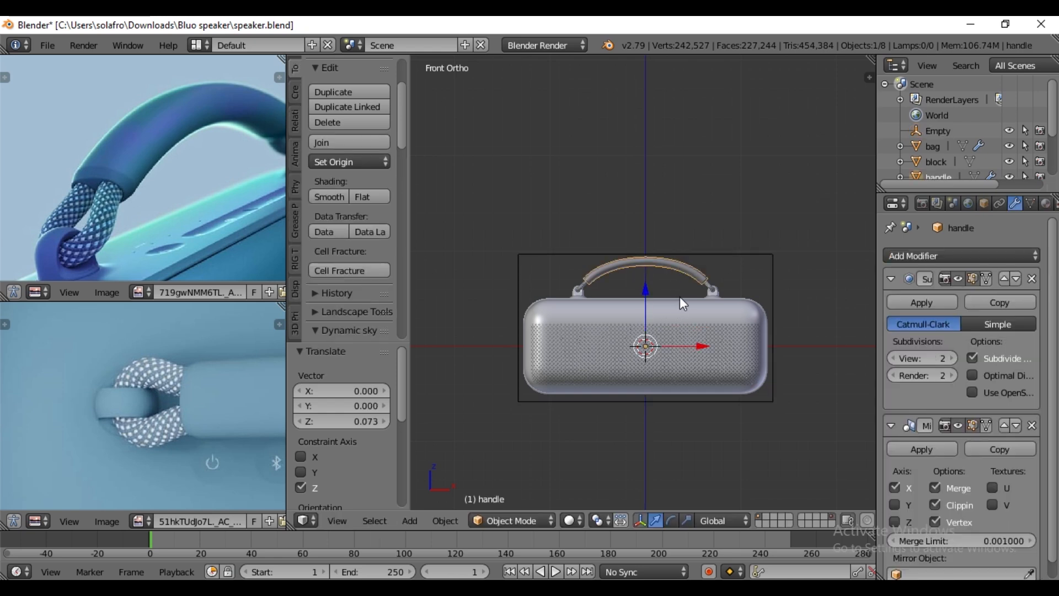
{"action": "scroll", "coordinate": [687, 287], "scroll_direction": "up", "scroll_amount": 1}
{"action": "scroll", "coordinate": [713, 247], "scroll_direction": "up", "scroll_amount": 2}
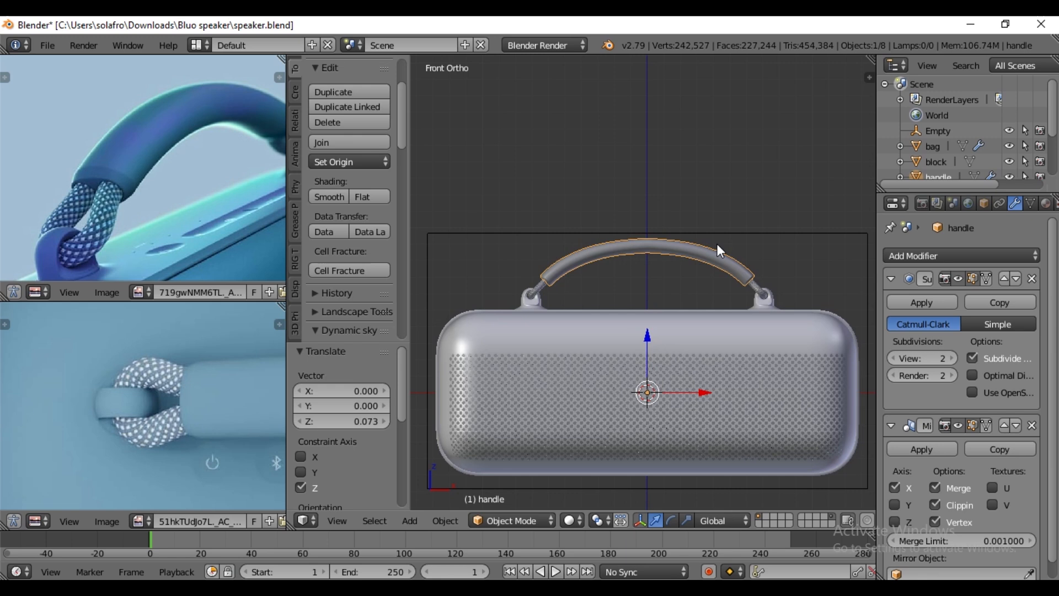
{"action": "right_click", "coordinate": [726, 234]}
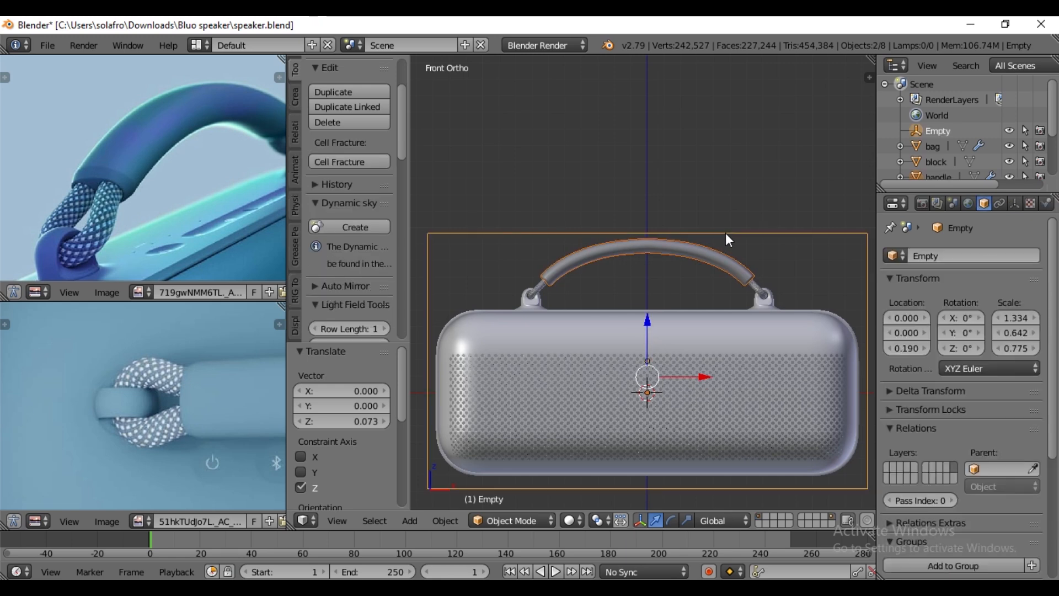
{"action": "key", "text": "ctrl+p"}
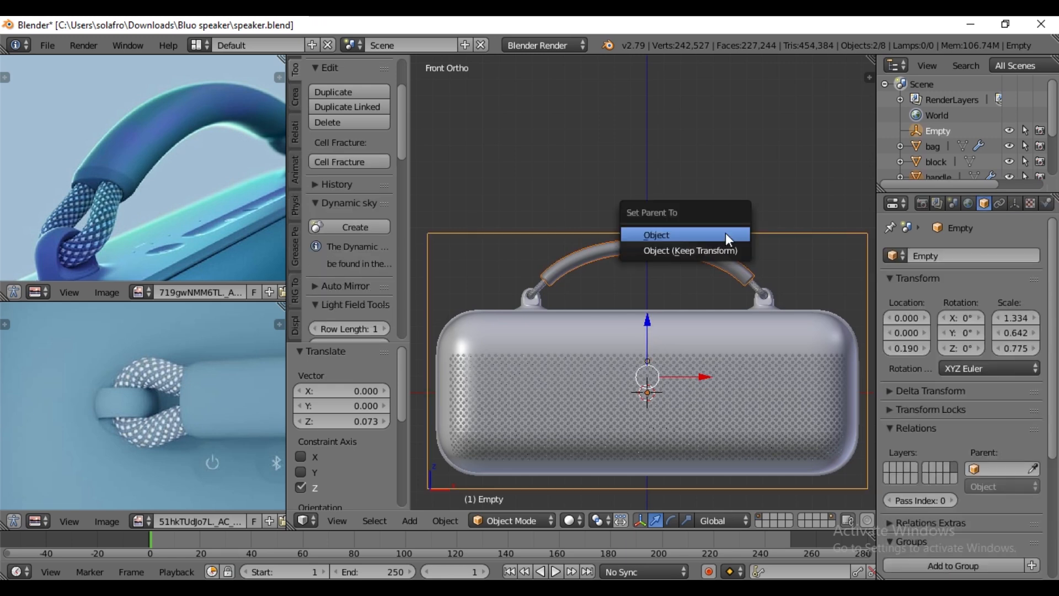
{"action": "left_click", "coordinate": [686, 236]}
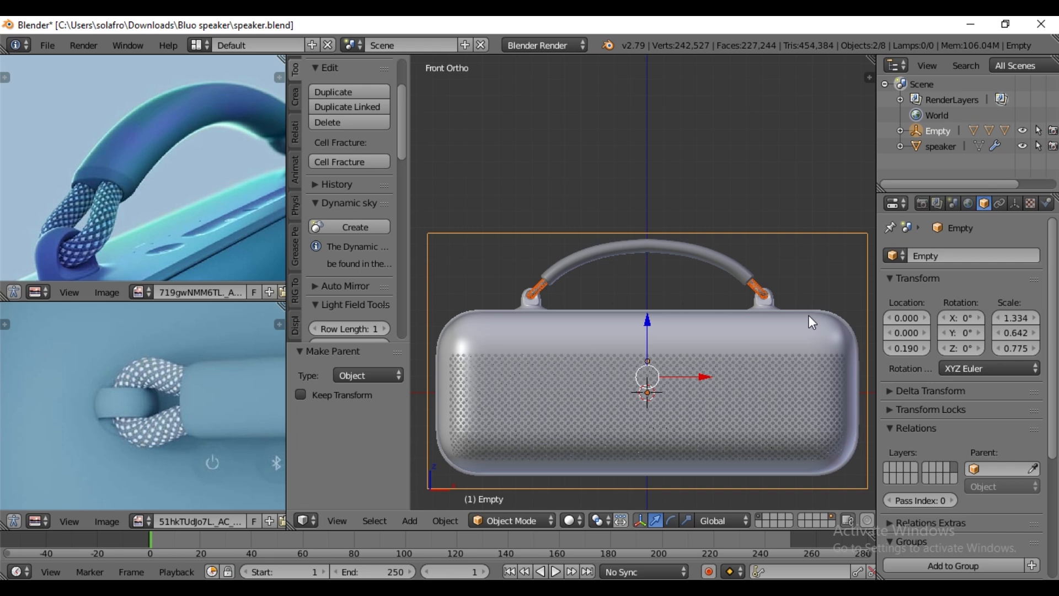
- Parent the remaining parts, including the perforated speaker body, to the cube empty using the Object option
{"action": "right_click", "coordinate": [809, 316]}
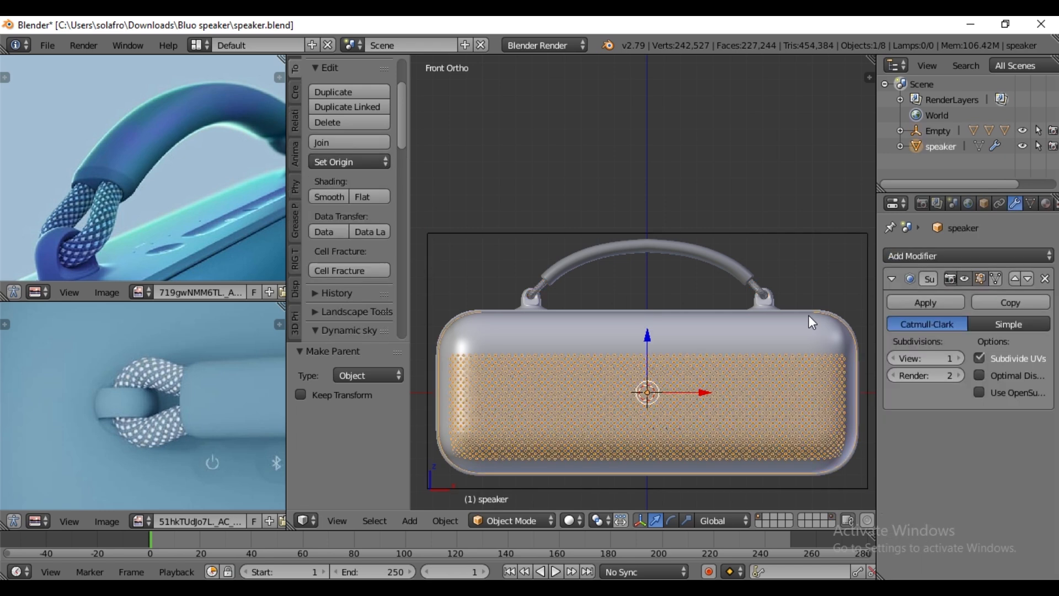
{"action": "right_click", "coordinate": [794, 233], "text": "shift"}
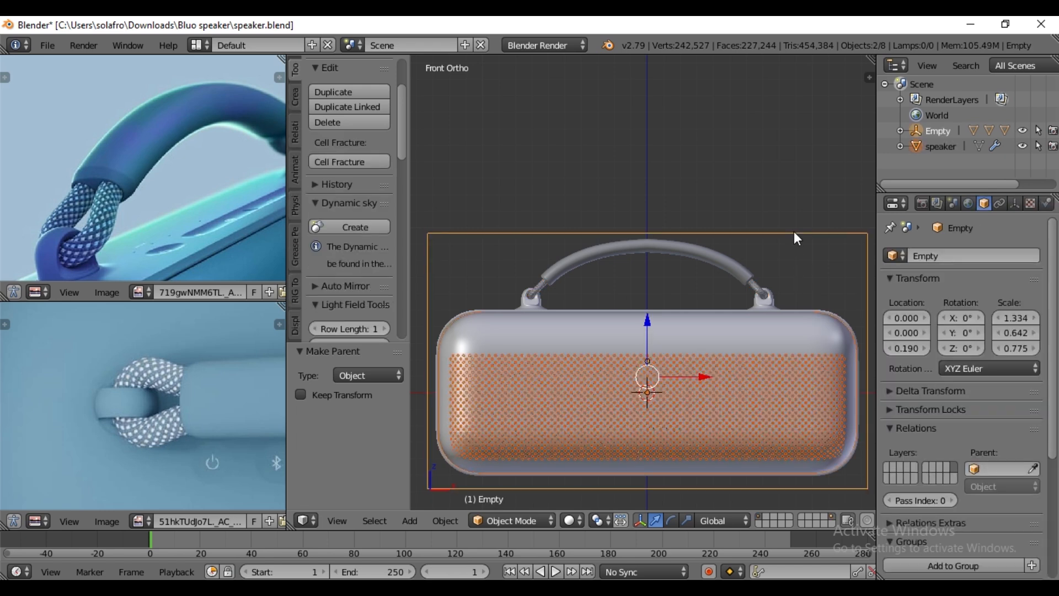
{"action": "key", "text": "ctrl+p"}
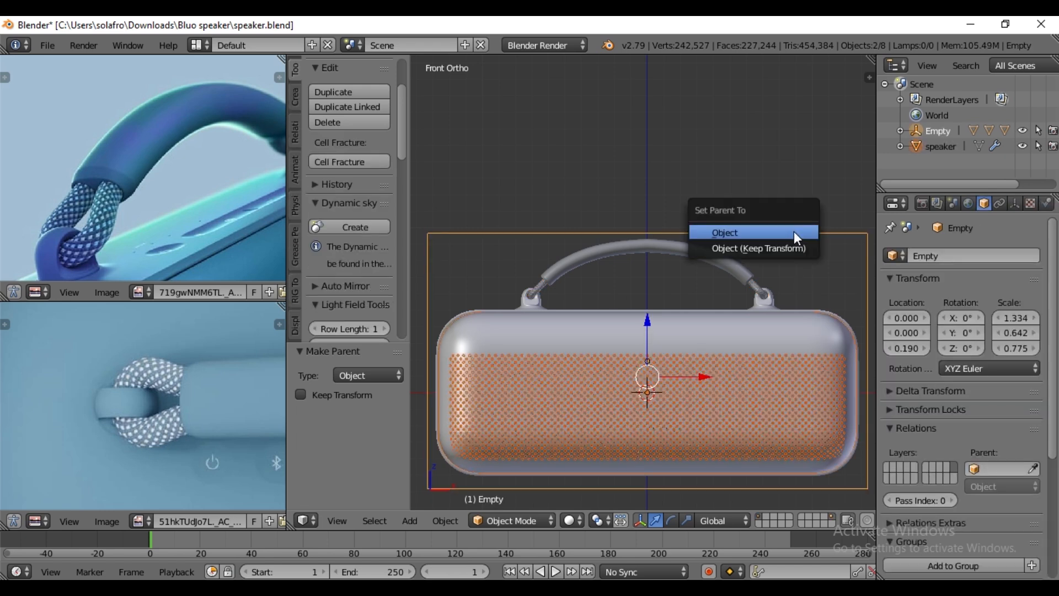
{"action": "left_click", "coordinate": [763, 233]}
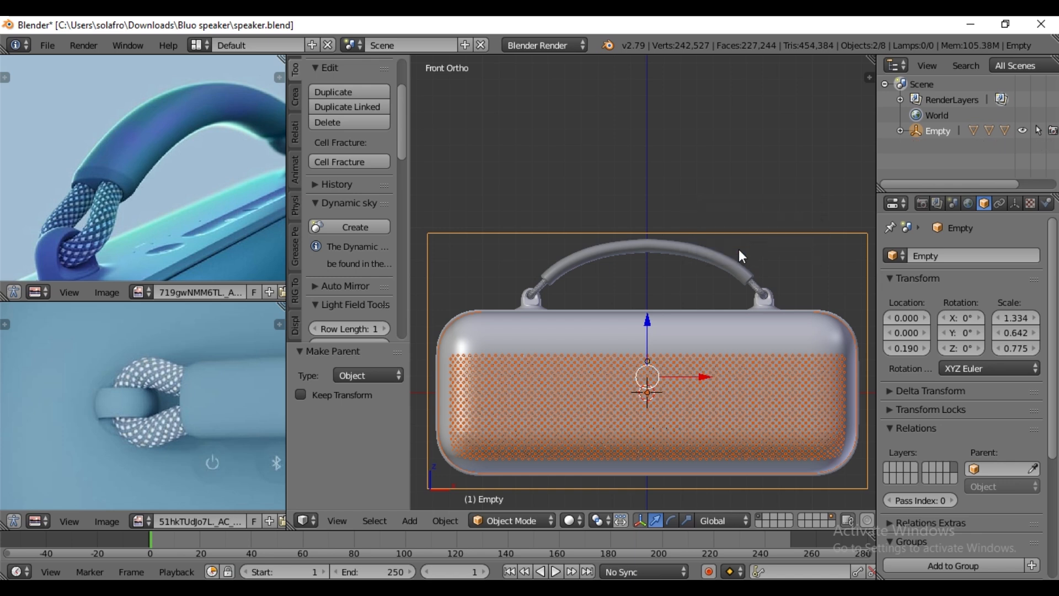
- Rename the parent cube empty as speaker in the scene hierarchy
{"action": "left_click", "coordinate": [904, 130]}
{"action": "left_click", "coordinate": [905, 130]}
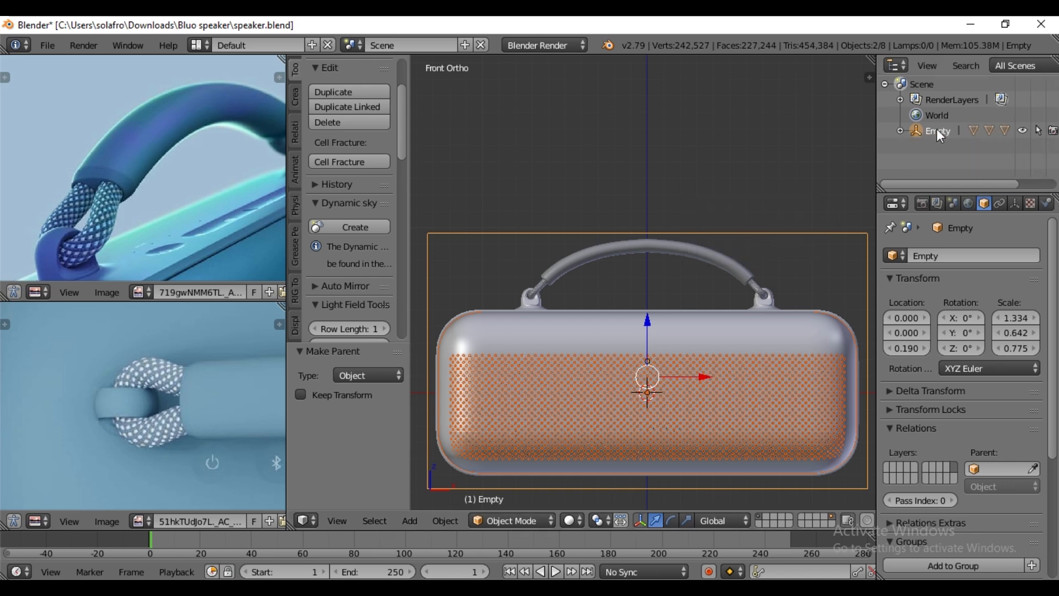
{"action": "left_click", "coordinate": [938, 131]}
{"action": "double_click", "coordinate": [942, 130]}
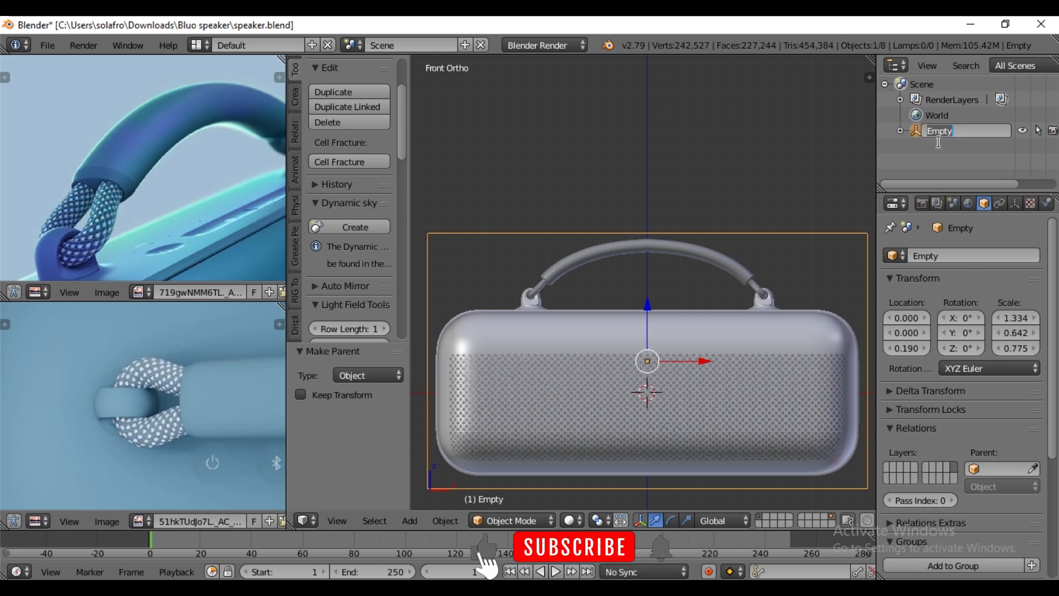
{"action": "type", "text": "speaker"}
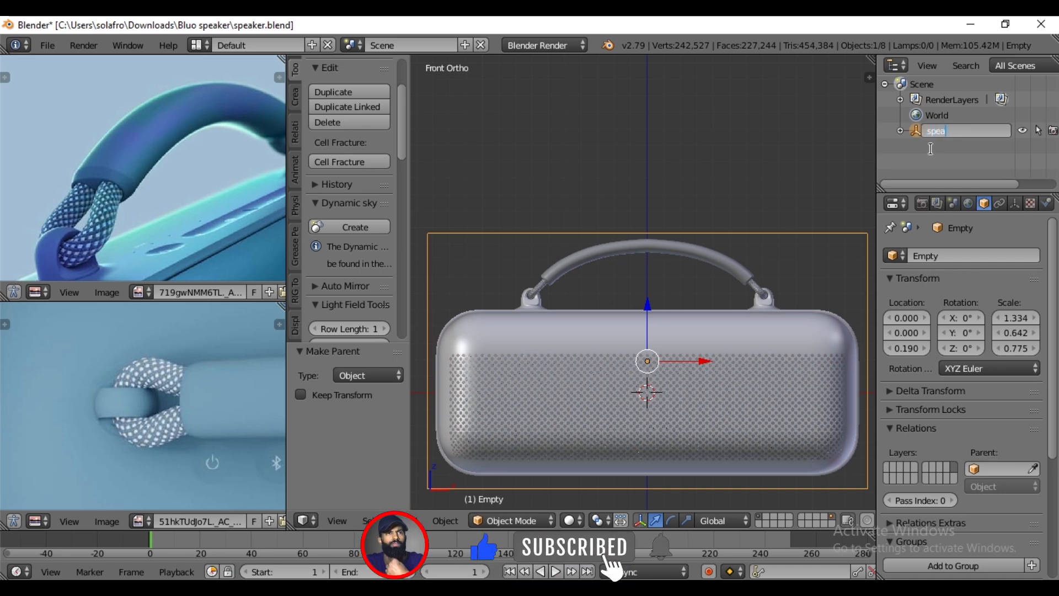
{"action": "key", "text": "Return"}
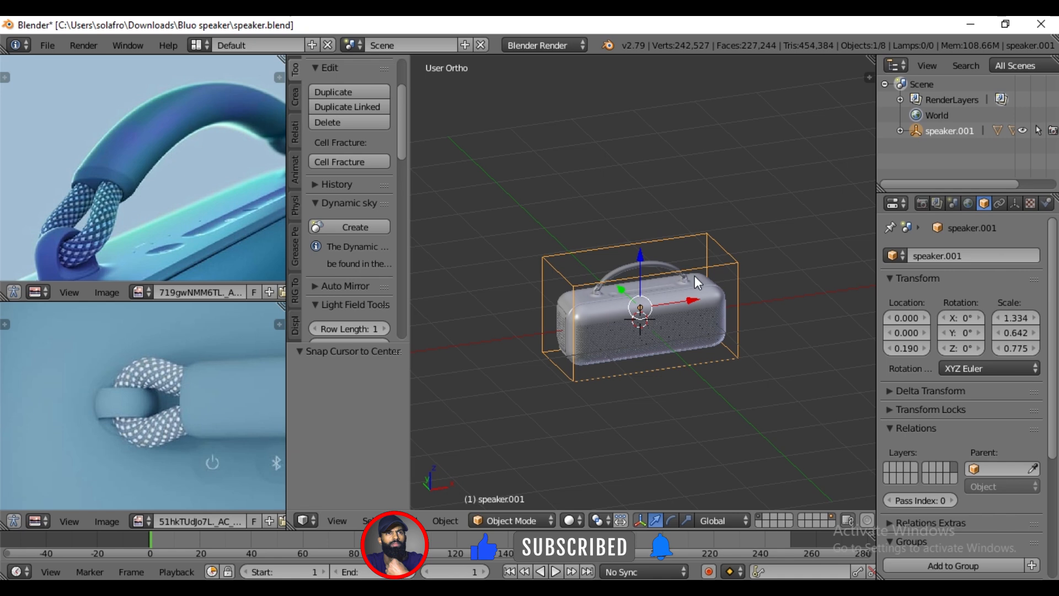
- Try moving the speaker's parent empty to check that all parts follow it, and cancel the move
{"action": "key", "text": "g"}
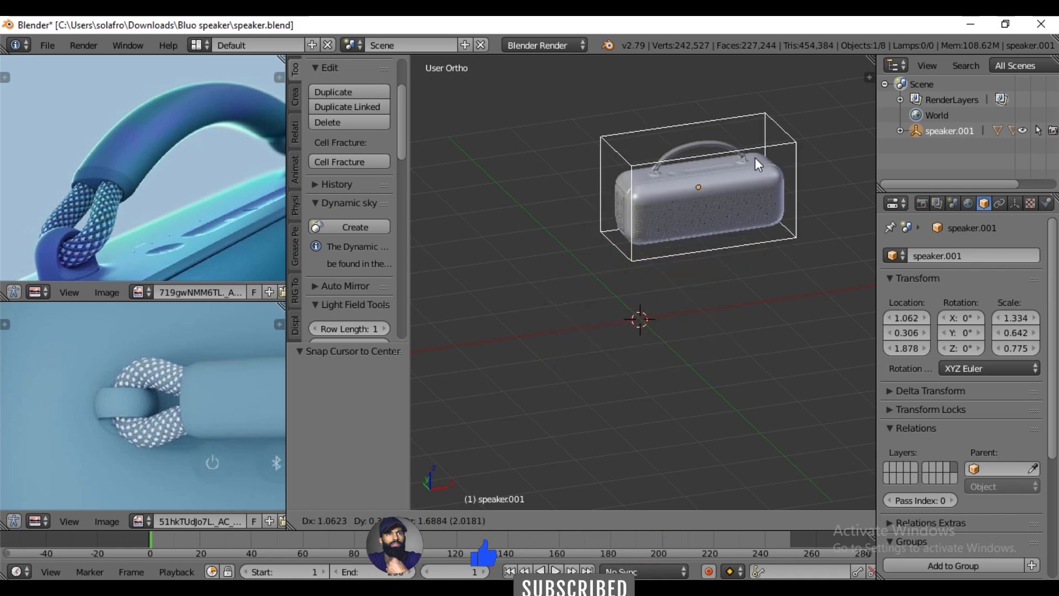
{"action": "right_click", "coordinate": [668, 261]}
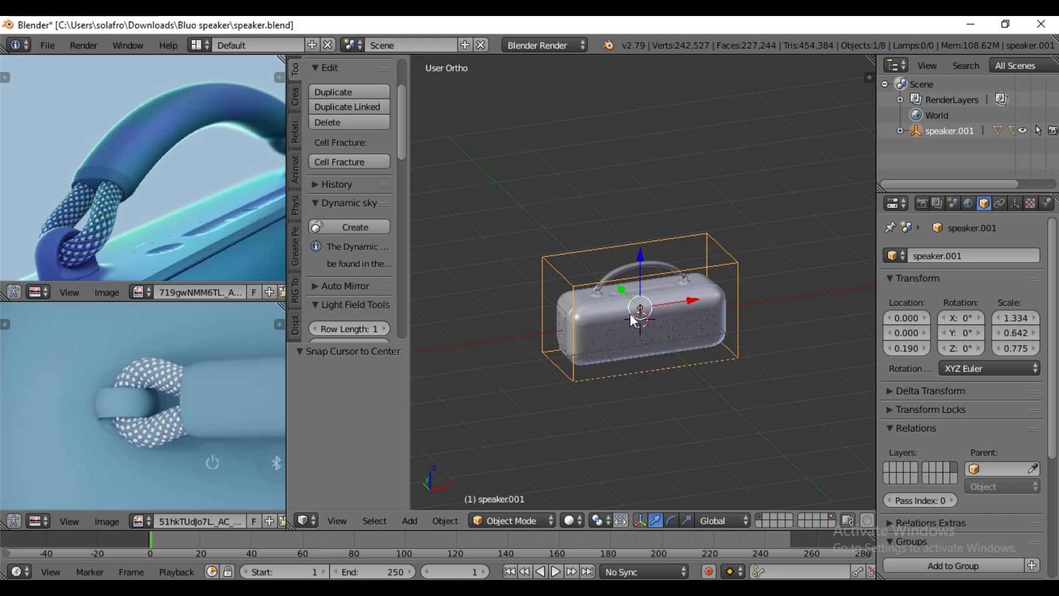
- Add a plane at the origin and scale its mesh by 5 in Edit Mode
{"action": "key", "text": "shift+a"}
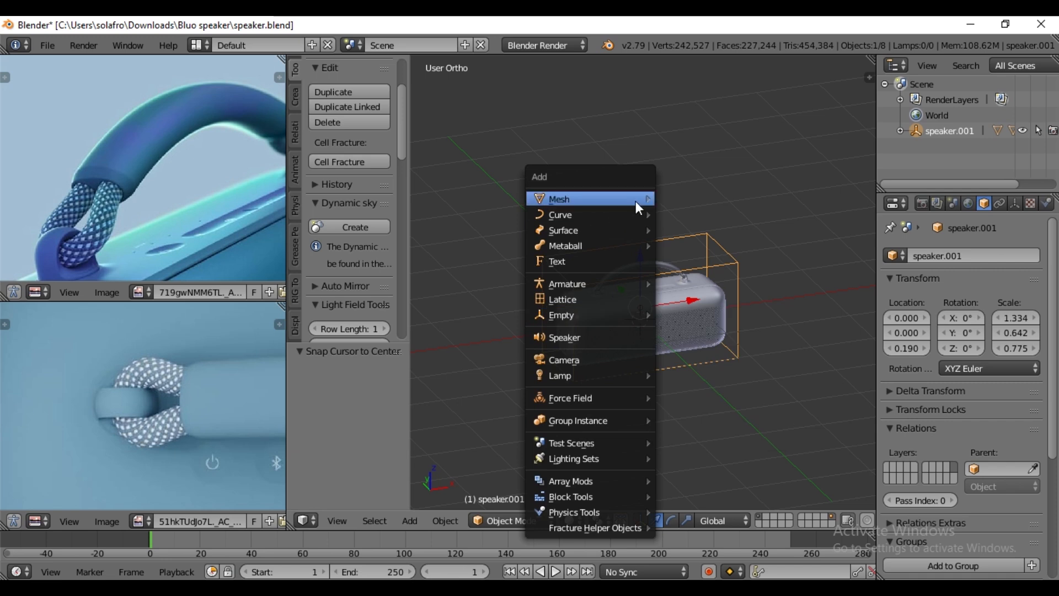
{"action": "mouse_move", "coordinate": [638, 205]}
{"action": "left_click", "coordinate": [693, 202]}
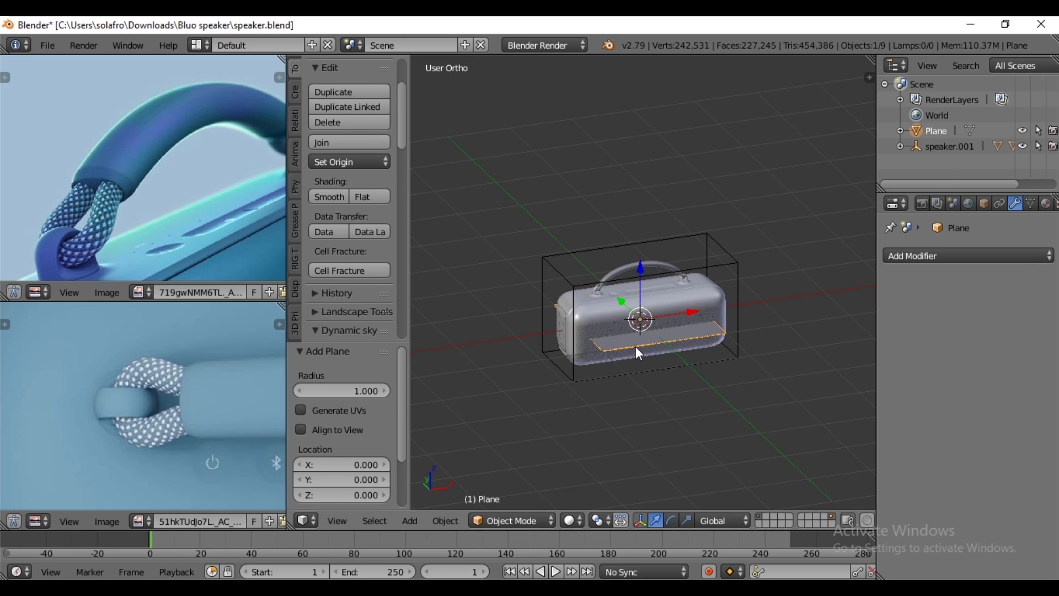
{"action": "scroll", "coordinate": [648, 303], "scroll_direction": "up", "scroll_amount": 3}
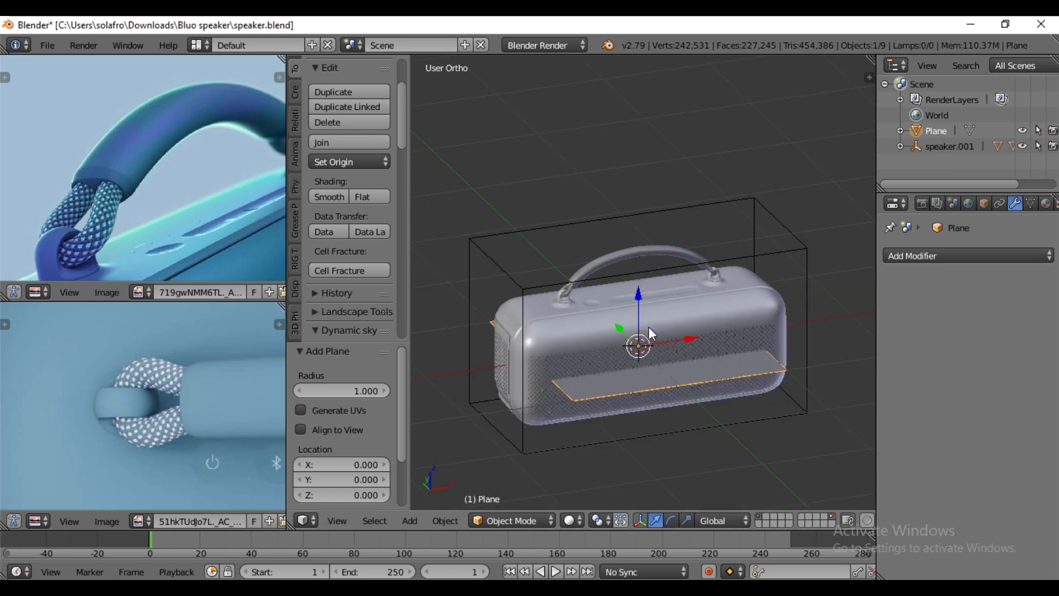
{"action": "key", "text": "Tab"}
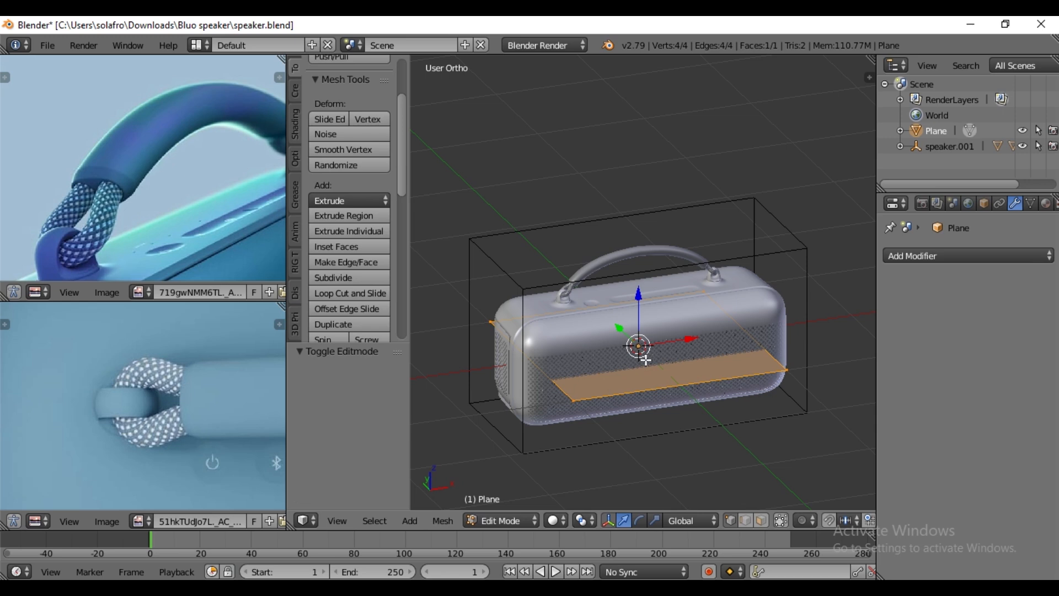
{"action": "scroll", "coordinate": [645, 360], "scroll_direction": "down", "scroll_amount": 5}
{"action": "key", "text": "s"}
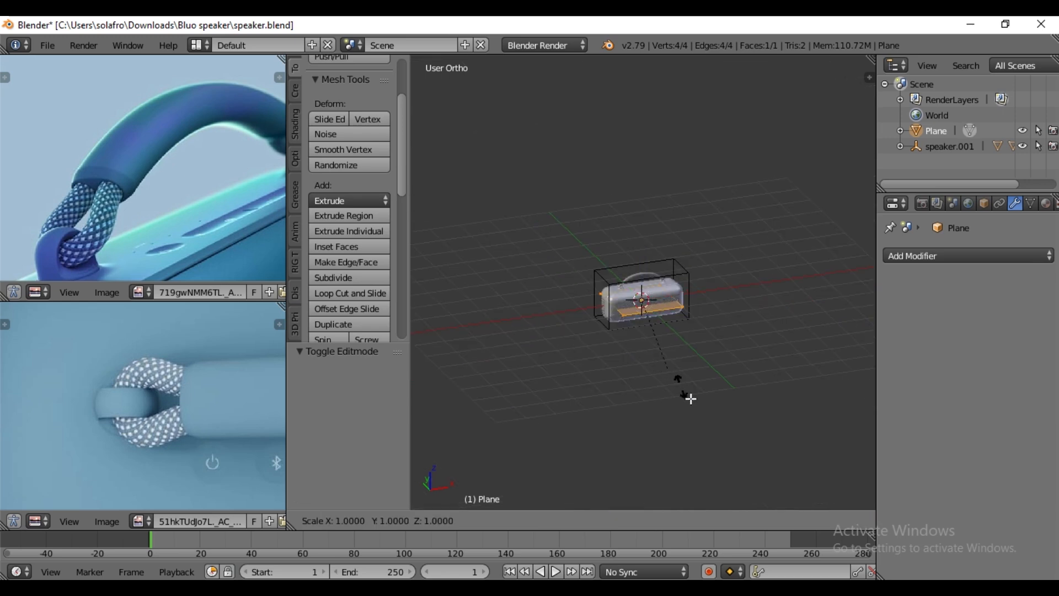
{"action": "key", "text": "5"}
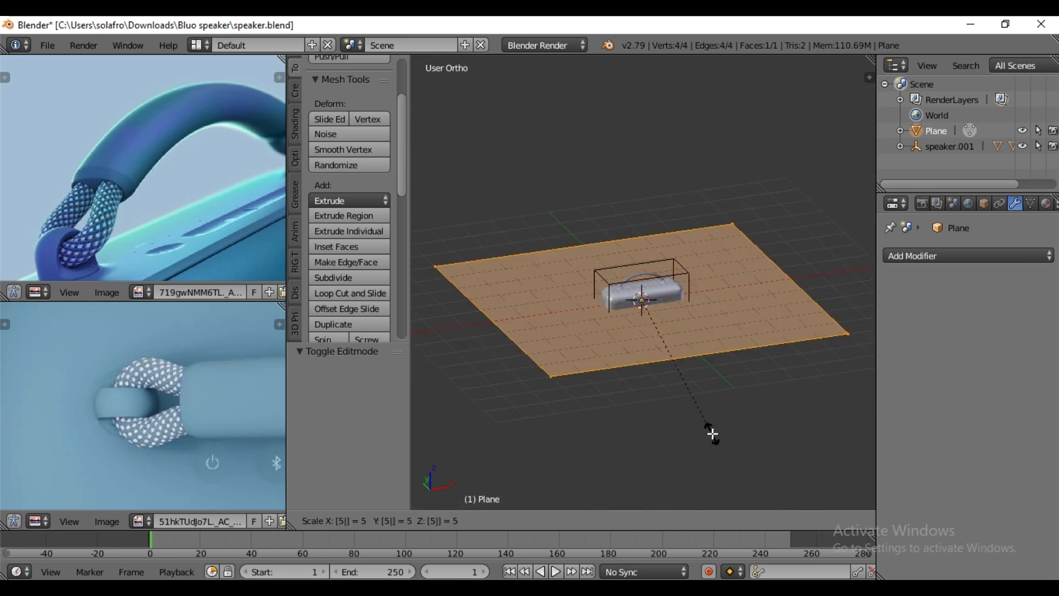
{"action": "key", "text": "Return"}
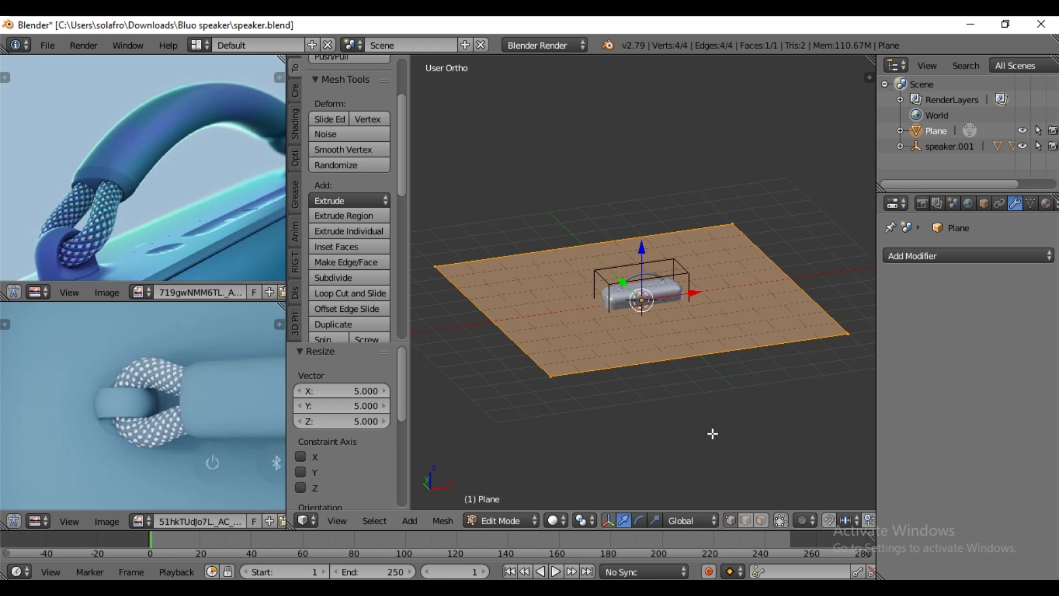
- Rotate the plane's mesh 90° about X and move it about 3.55 units along Y, behind the speaker
{"action": "key", "text": "r"}
{"action": "type", "text": "x"}
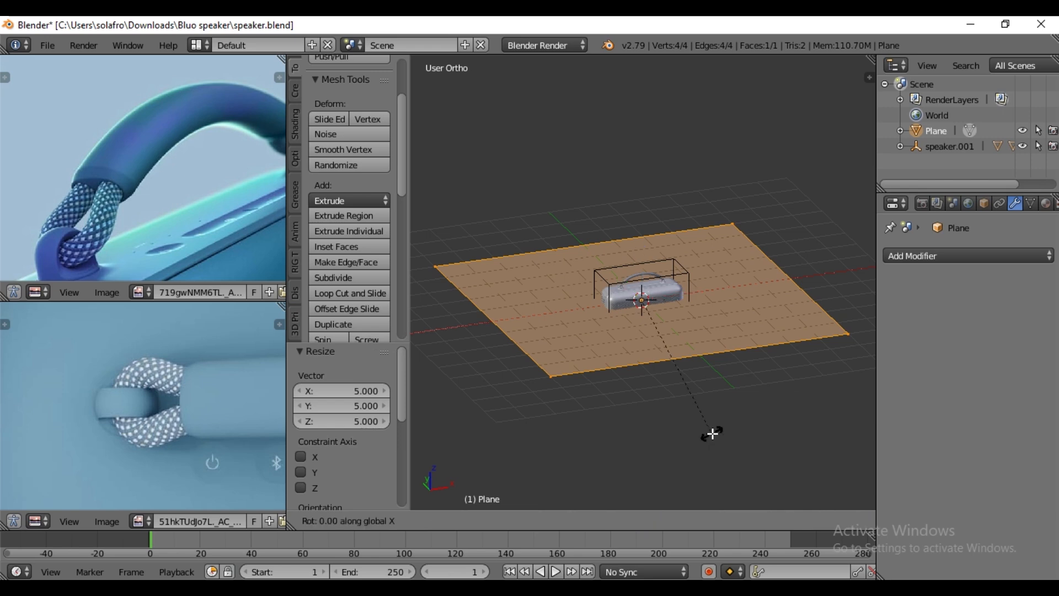
{"action": "type", "text": "90"}
{"action": "key", "text": "Return"}
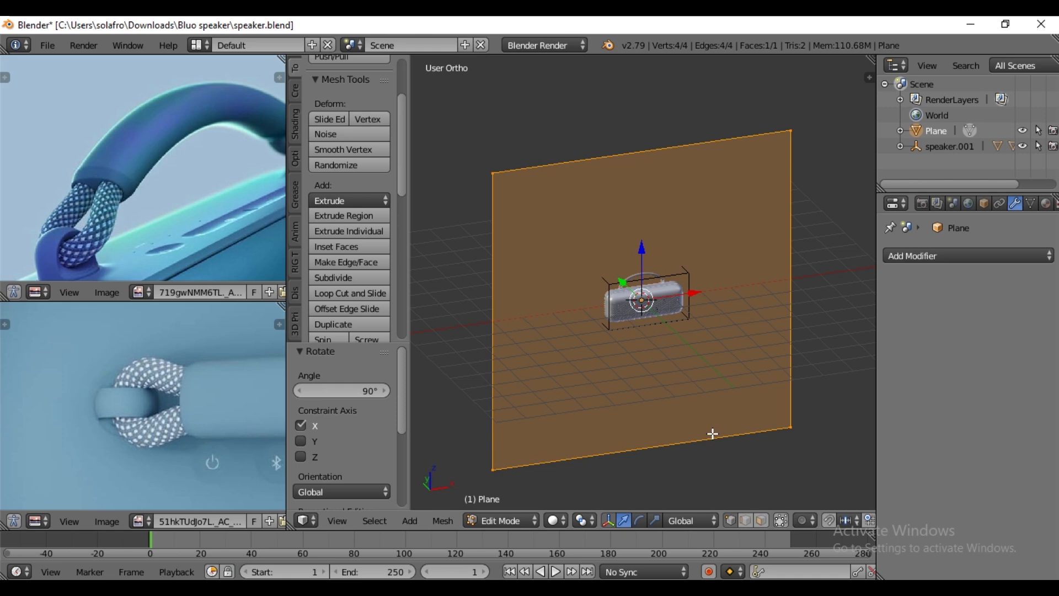
{"action": "key", "text": "g"}
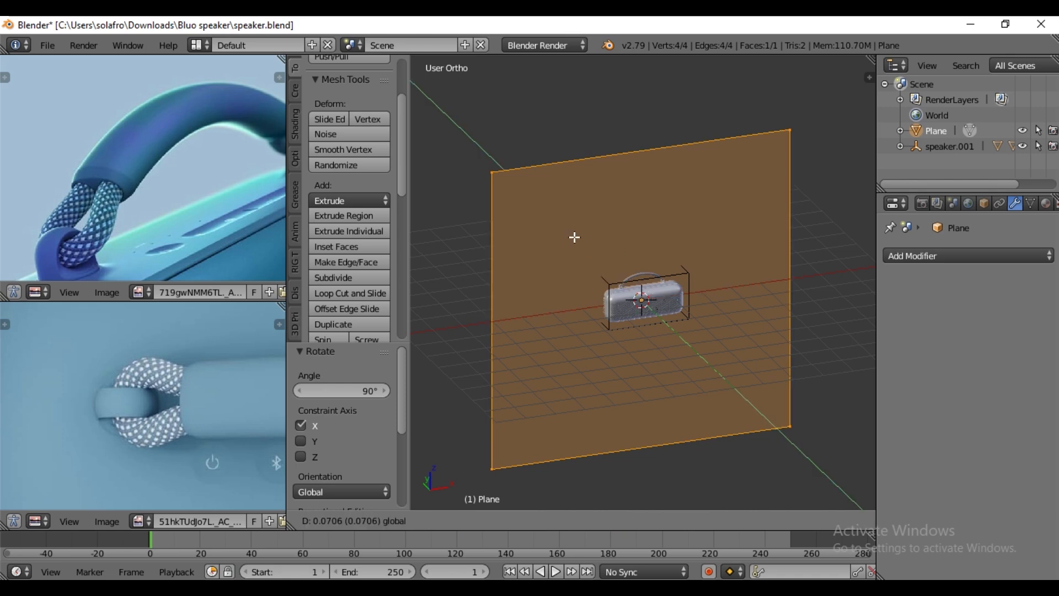
{"action": "key", "text": "y"}
{"action": "left_click", "coordinate": [523, 192]}
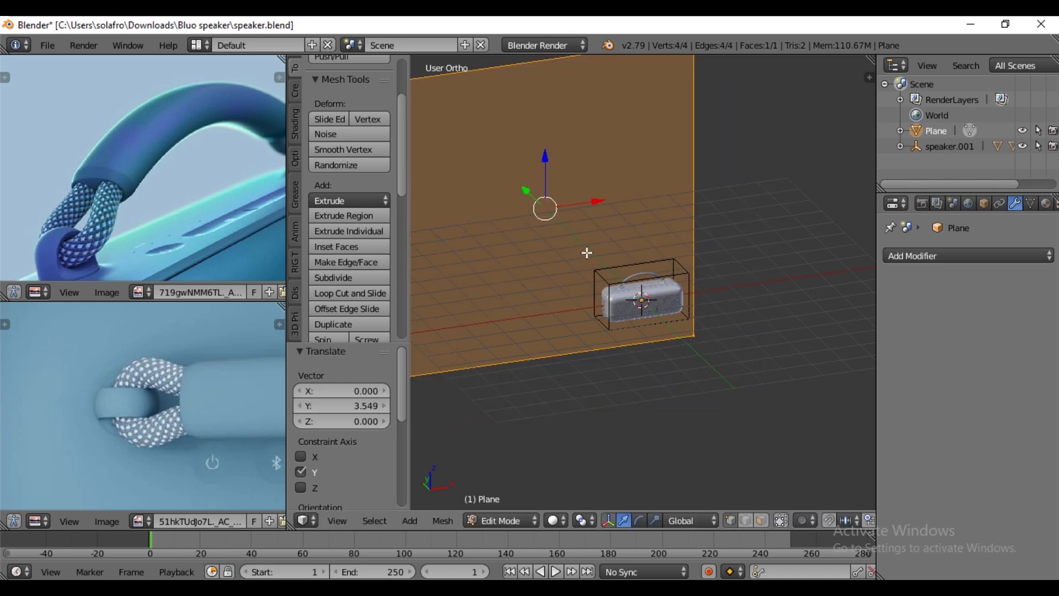
{"action": "key", "text": "Tab"}
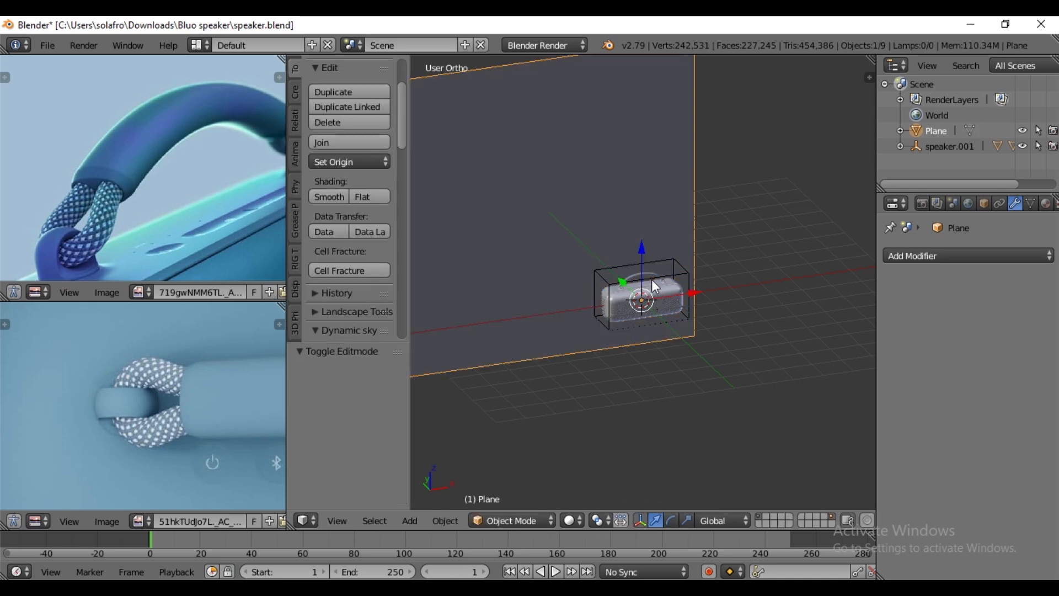
- Add a camera aligned to the front view and move it about 6.05 units along negative Y, in front of the speaker
{"action": "key", "text": "KP_1"}
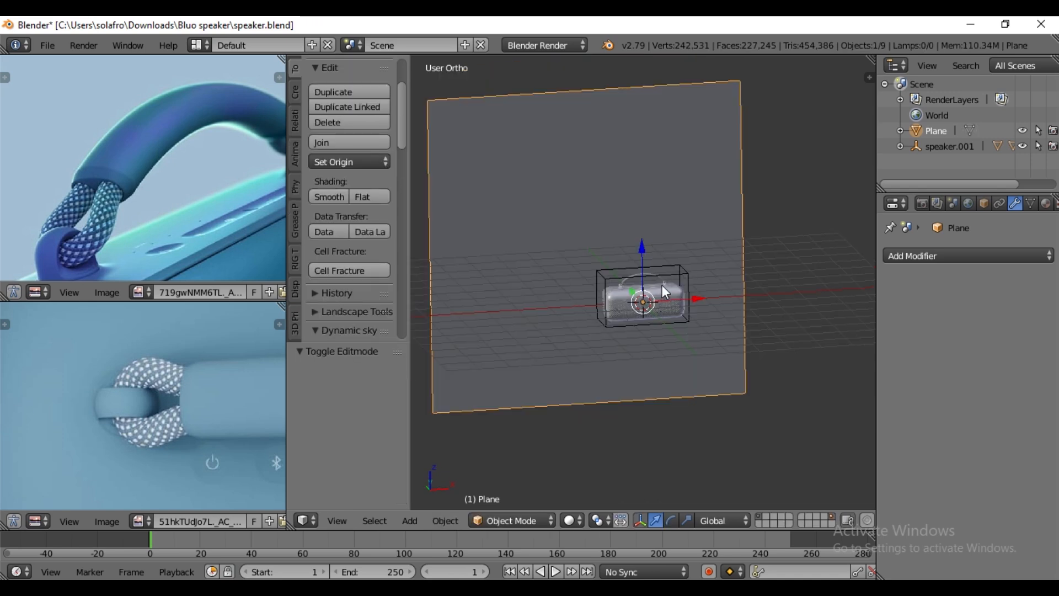
{"action": "key", "text": "shift+a"}
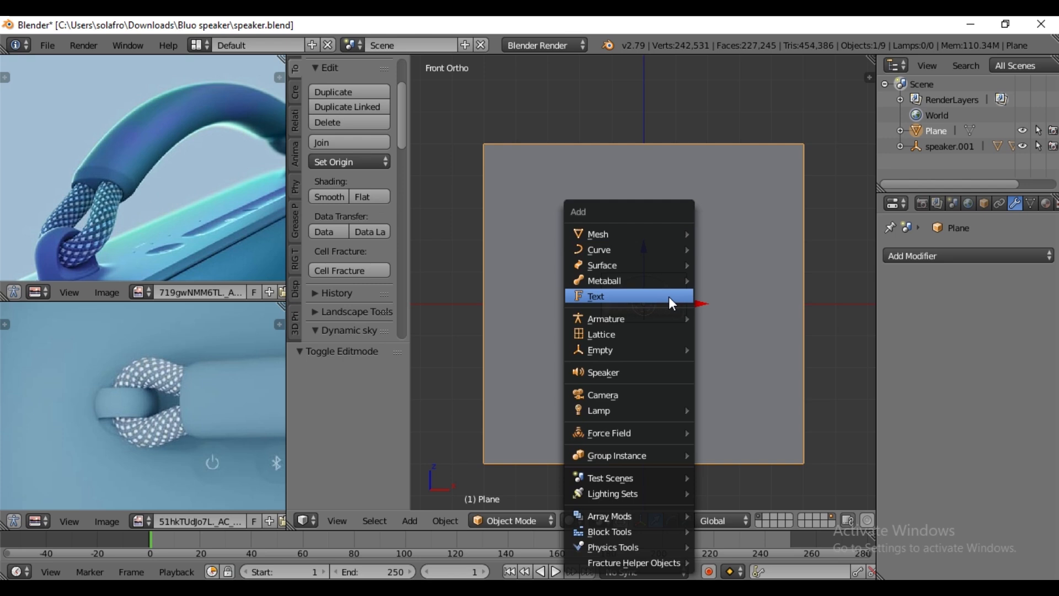
{"action": "left_click", "coordinate": [614, 395]}
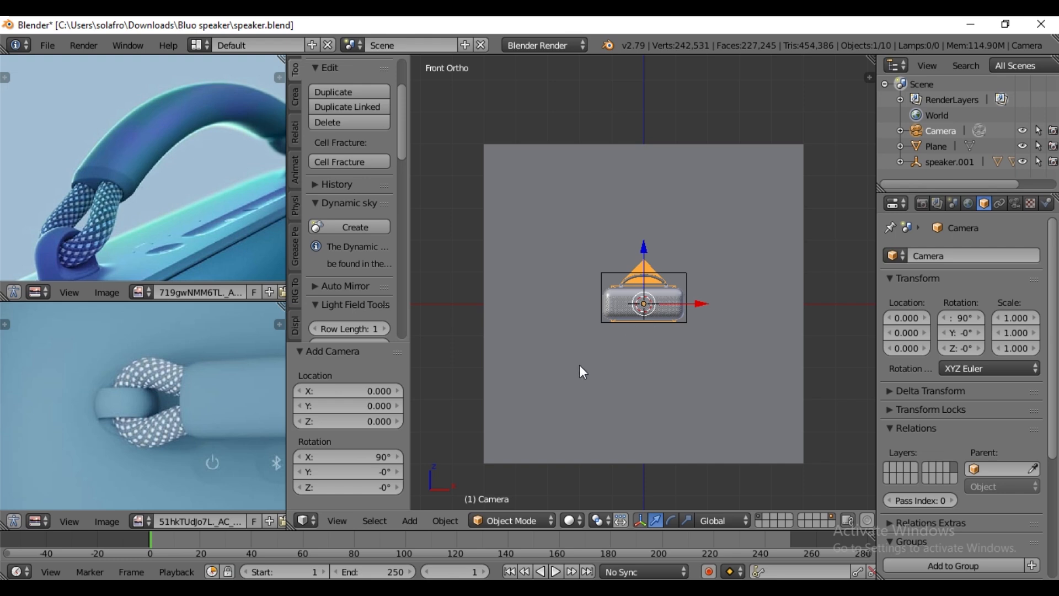
{"action": "key", "text": "KP_7"}
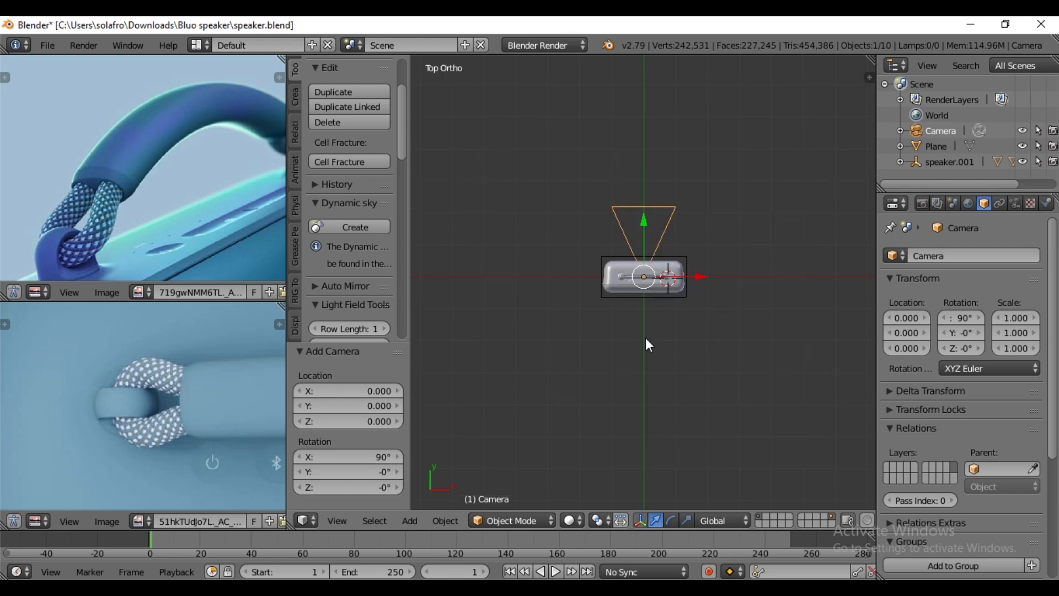
{"action": "key", "text": "g"}
{"action": "key", "text": "y"}
{"action": "left_click", "coordinate": [659, 409]}
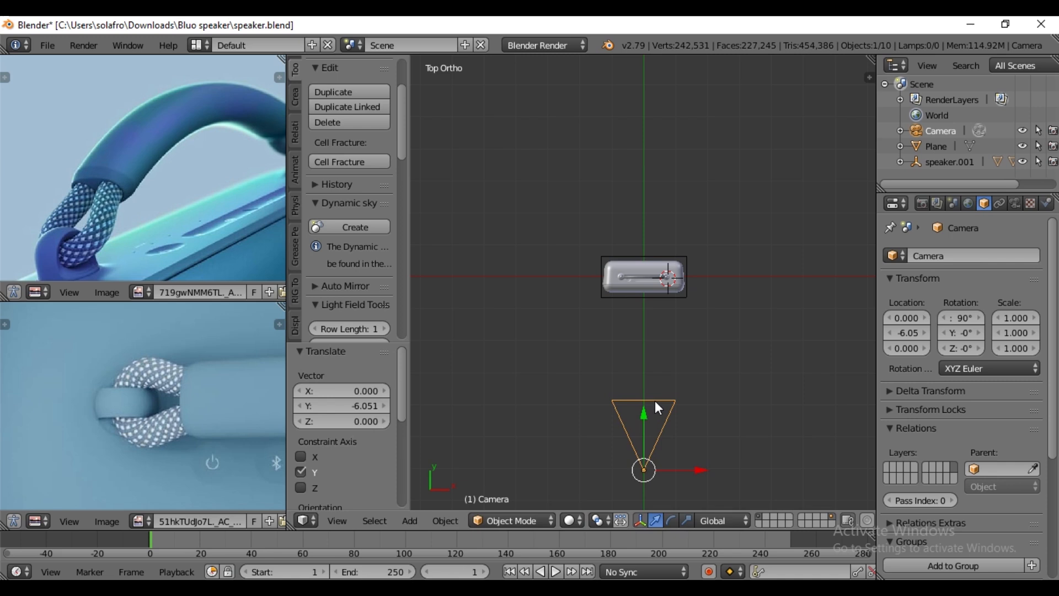
- Look through the camera and set its focal length to 110 mm
{"action": "left_click", "coordinate": [337, 521]}
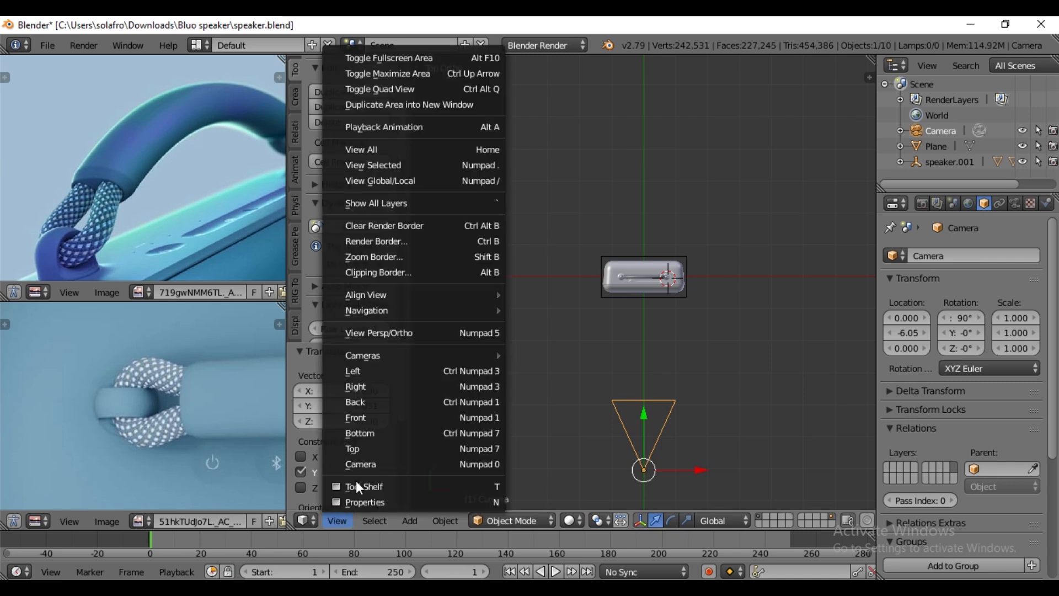
{"action": "left_click", "coordinate": [447, 446]}
{"action": "key", "text": "KP_0"}
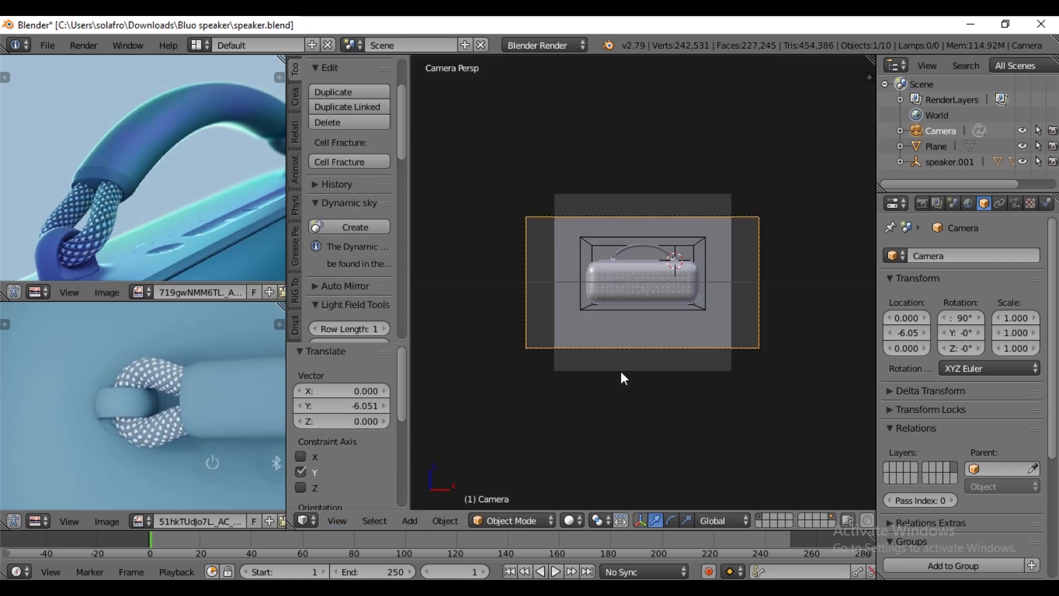
{"action": "left_click", "coordinate": [1020, 203]}
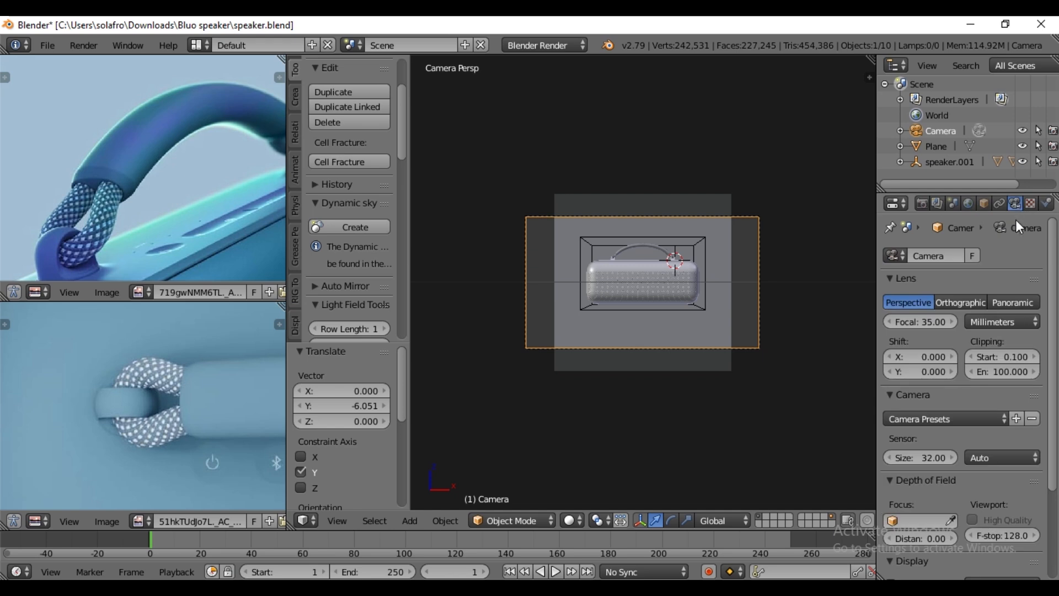
{"action": "left_click", "coordinate": [931, 323]}
{"action": "type", "text": "110"}
{"action": "key", "text": "Return"}
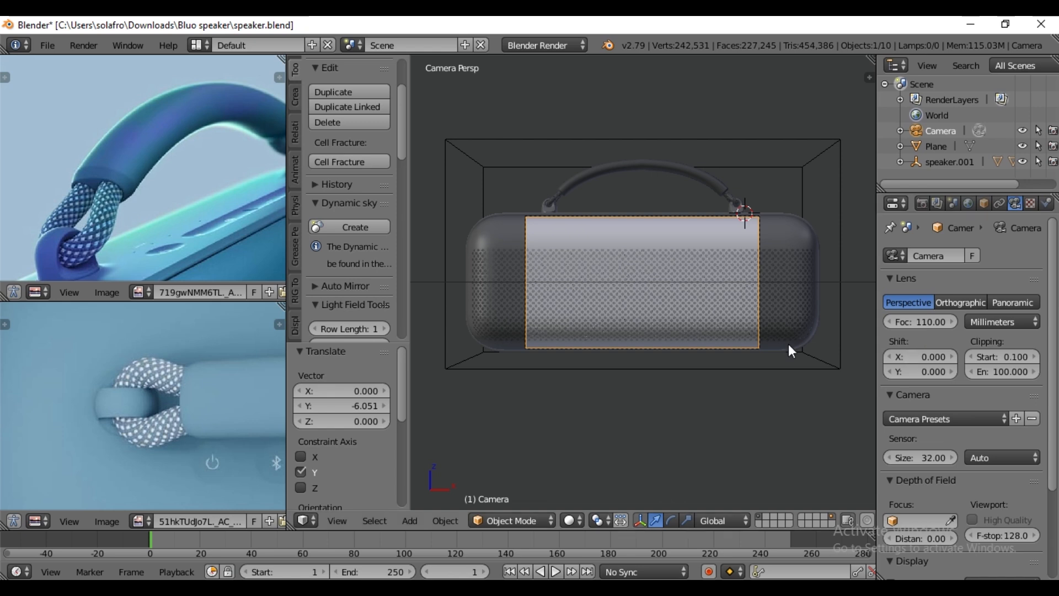
- Move the camera about 7.54 units further along negative Y to fit the whole speaker in the frame
{"action": "key", "text": "g"}
{"action": "key", "text": "y"}
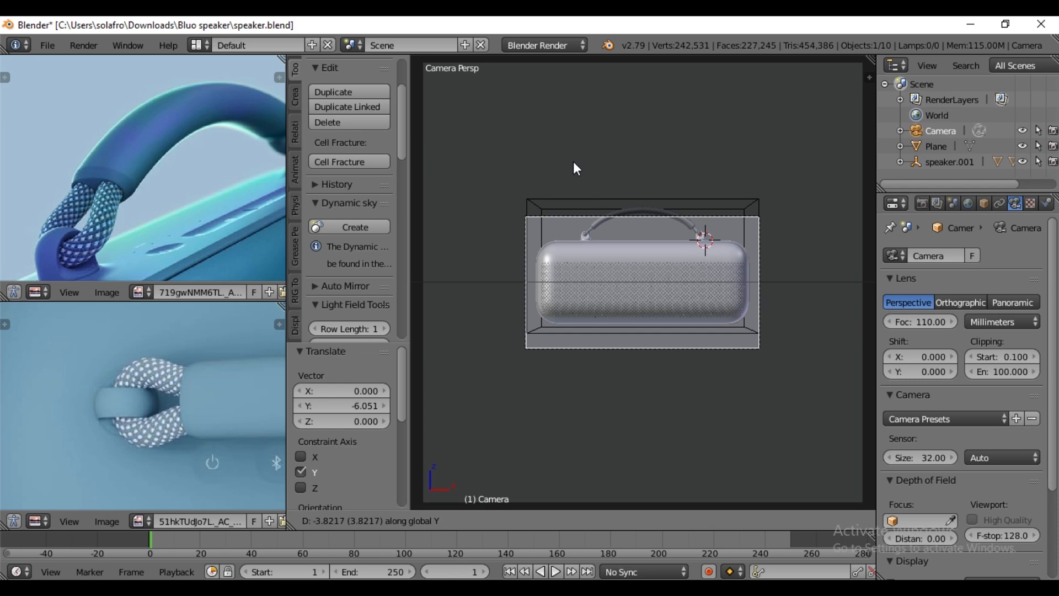
{"action": "left_click", "coordinate": [612, 302]}
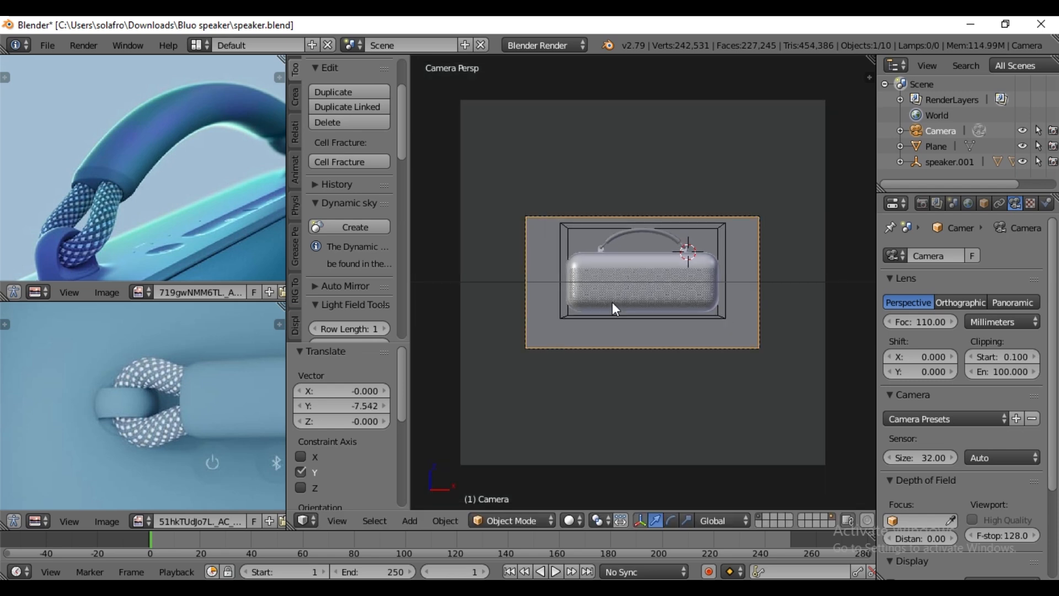
{"action": "scroll", "coordinate": [609, 291], "scroll_direction": "up", "scroll_amount": 2}
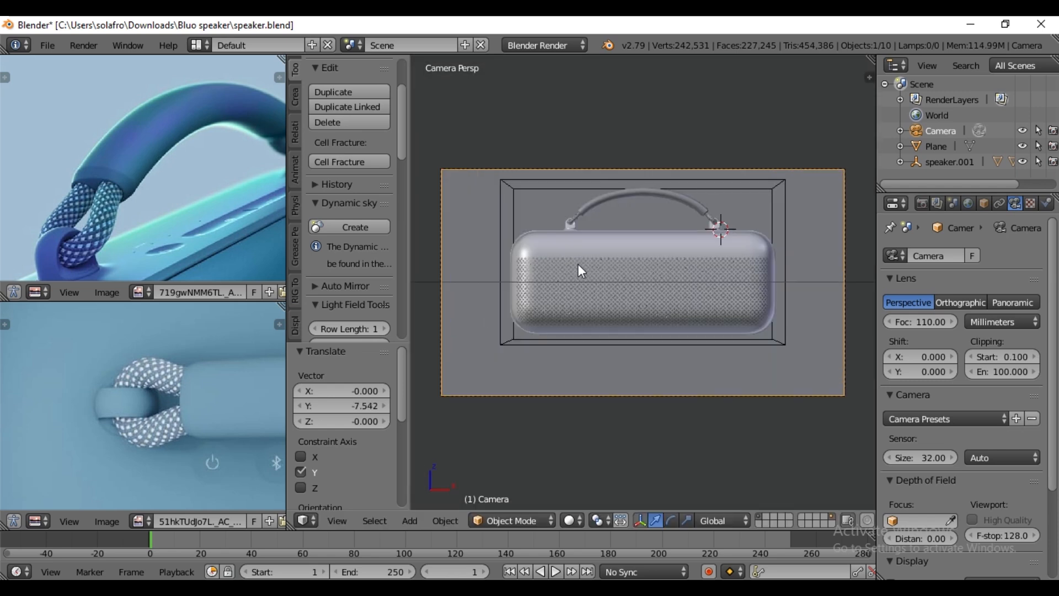
- Rotate the speaker's parent empty 45° about the global Z axis
{"action": "right_click", "coordinate": [514, 195]}
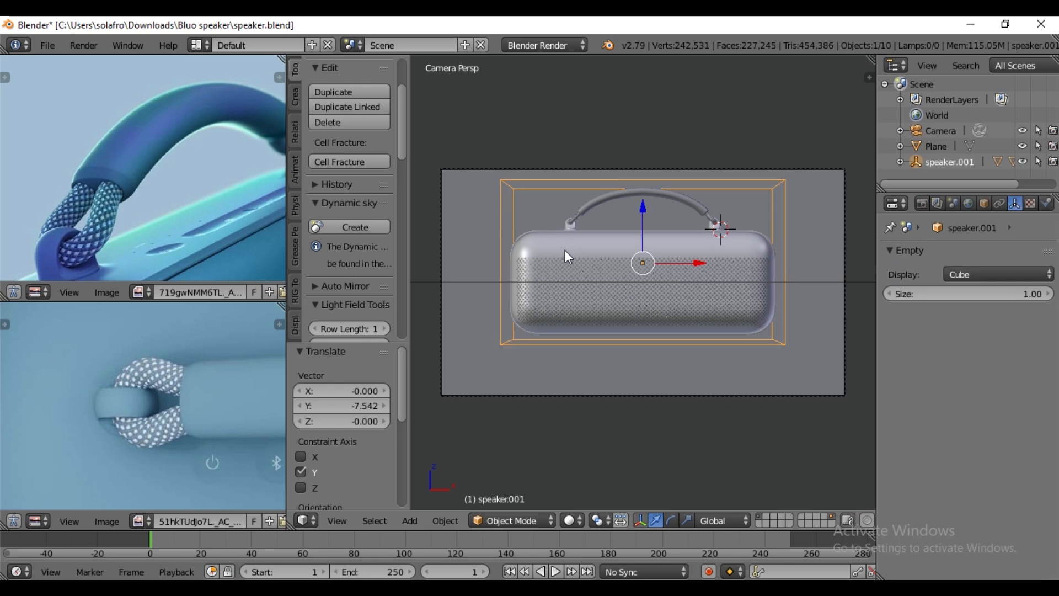
{"action": "type", "text": "r45"}
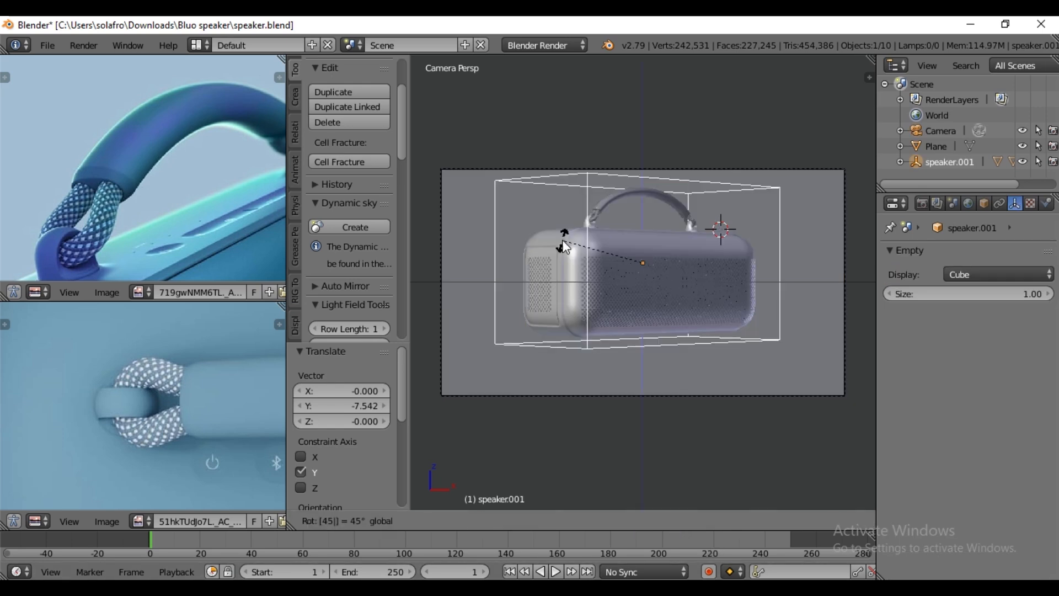
{"action": "key", "text": "Return"}
- Tilt the speaker's parent empty by -20° about its local Y axis
{"action": "scroll", "coordinate": [686, 301], "scroll_direction": "down", "scroll_amount": 1}
{"action": "key", "text": "r"}
{"action": "key", "text": "x"}
{"action": "key", "text": "x"}
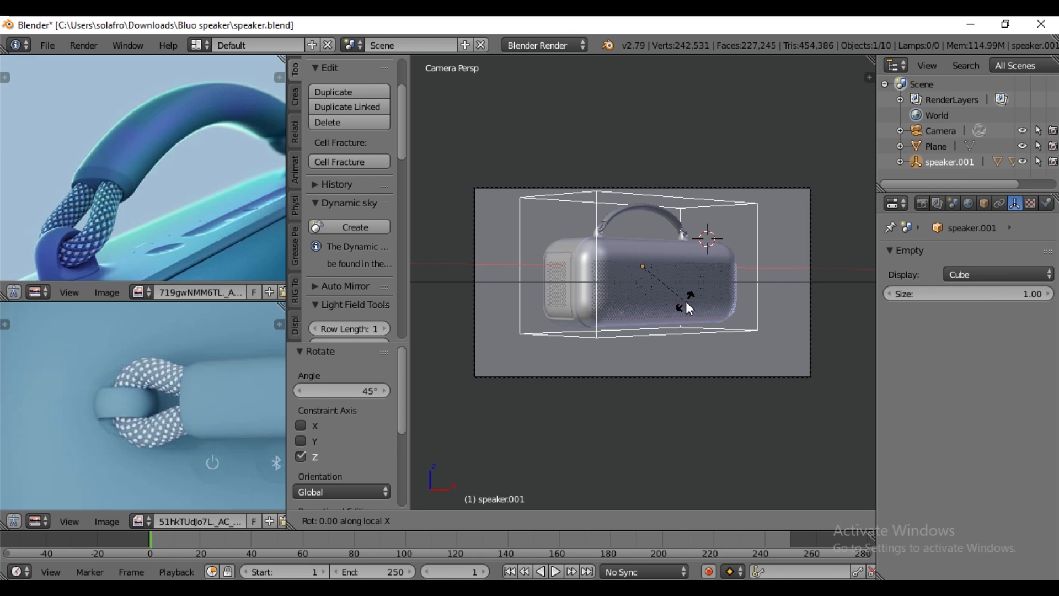
{"action": "key", "text": "y"}
{"action": "key", "text": "y"}
{"action": "type", "text": "-20"}
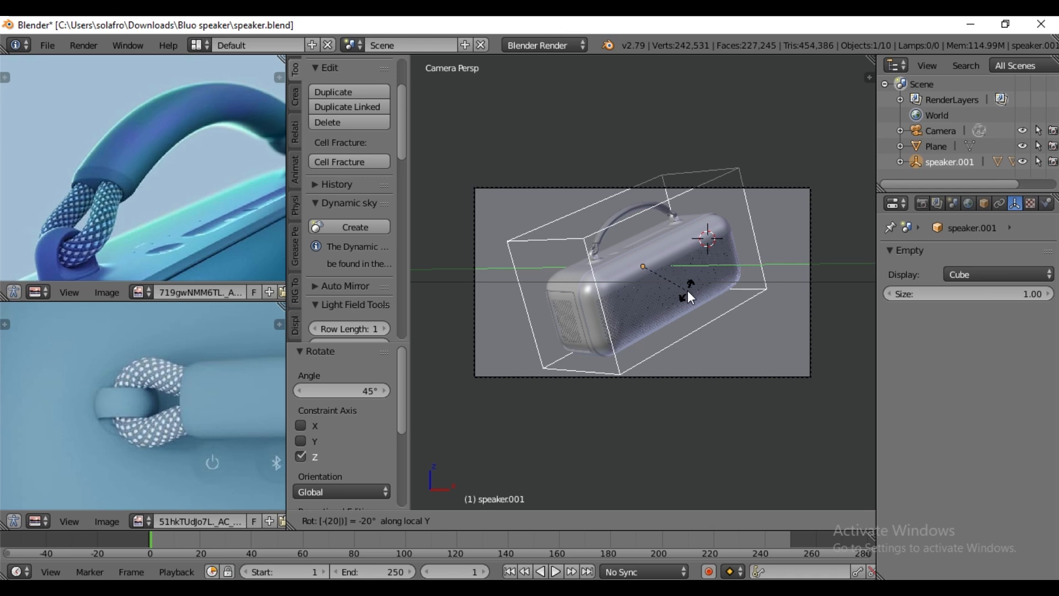
{"action": "key", "text": "Return"}
{"action": "scroll", "coordinate": [628, 336], "scroll_direction": "up", "scroll_amount": 1}
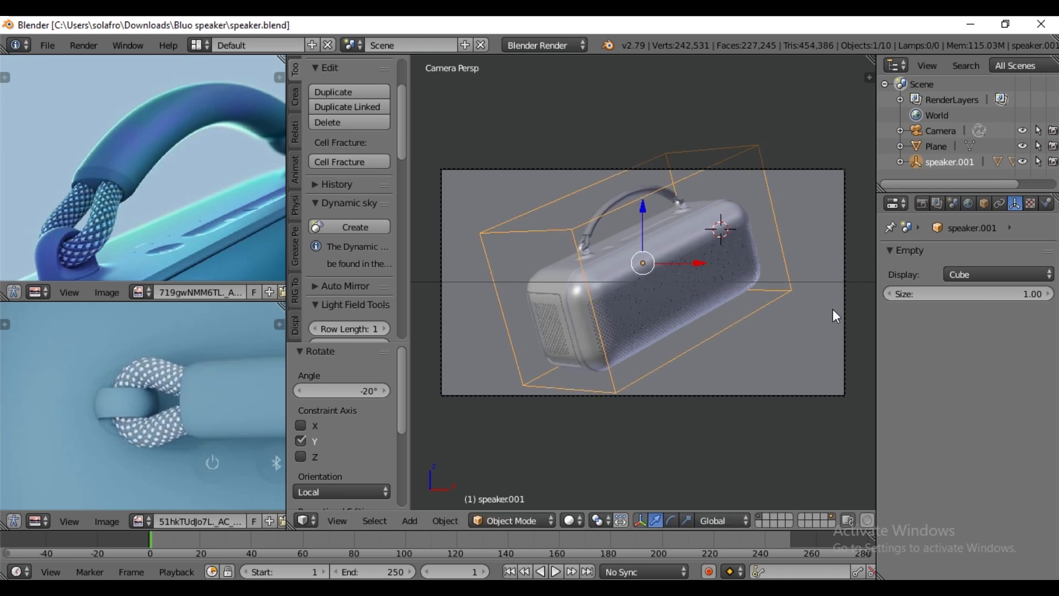
- Switch the render engine to Cycles Render and enable nodes for the world surface
{"action": "left_click", "coordinate": [969, 203]}
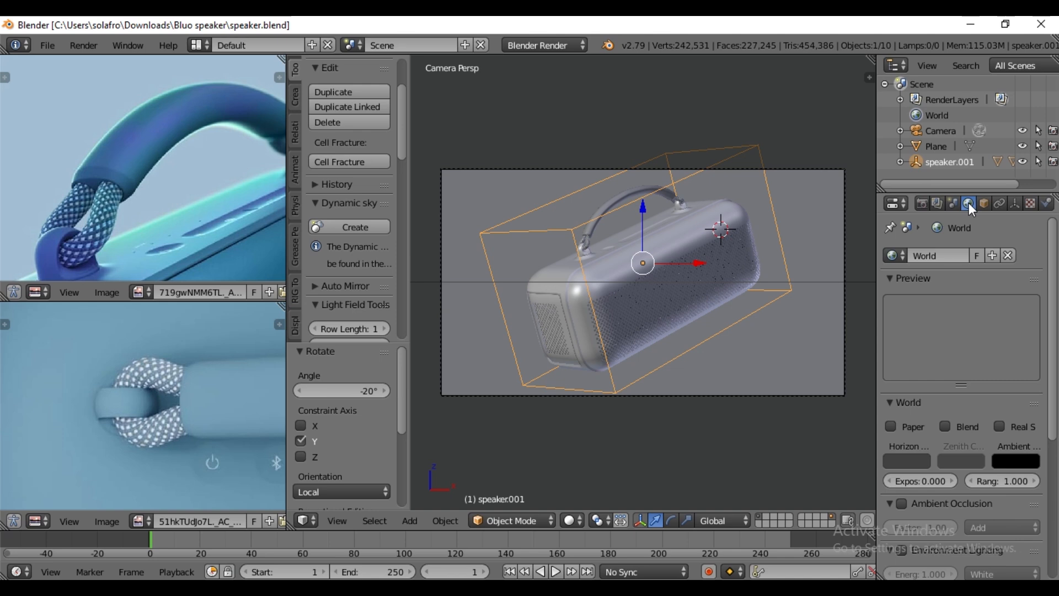
{"action": "left_click", "coordinate": [558, 45]}
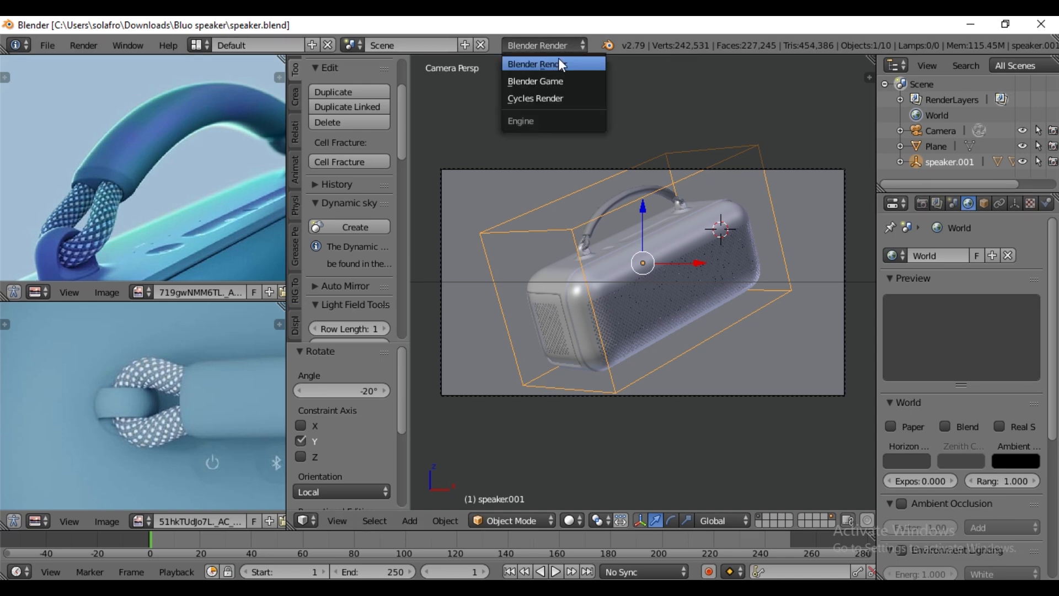
{"action": "left_click", "coordinate": [549, 99]}
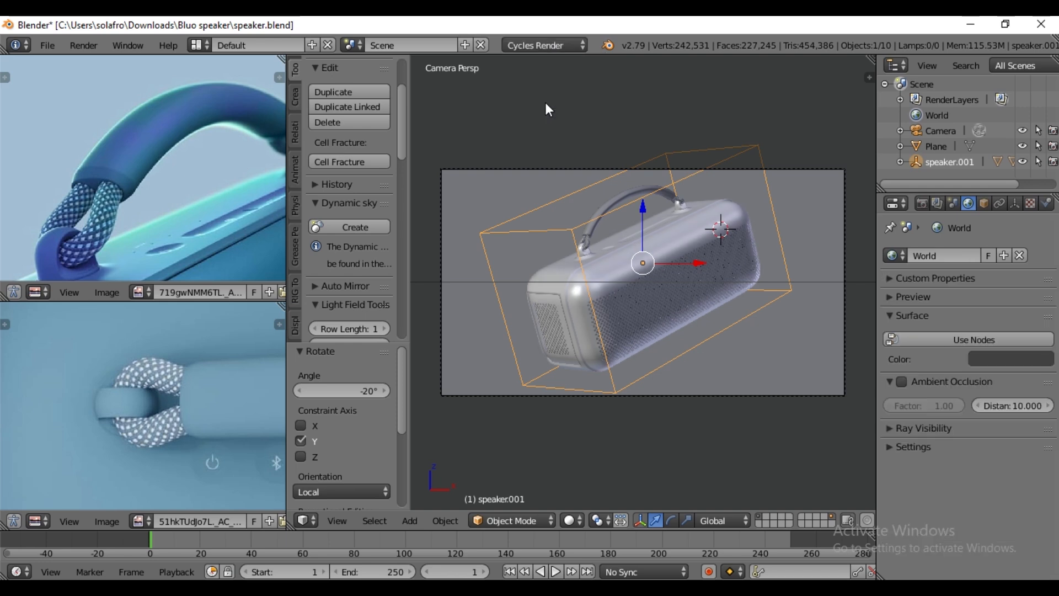
{"action": "left_click", "coordinate": [921, 338]}
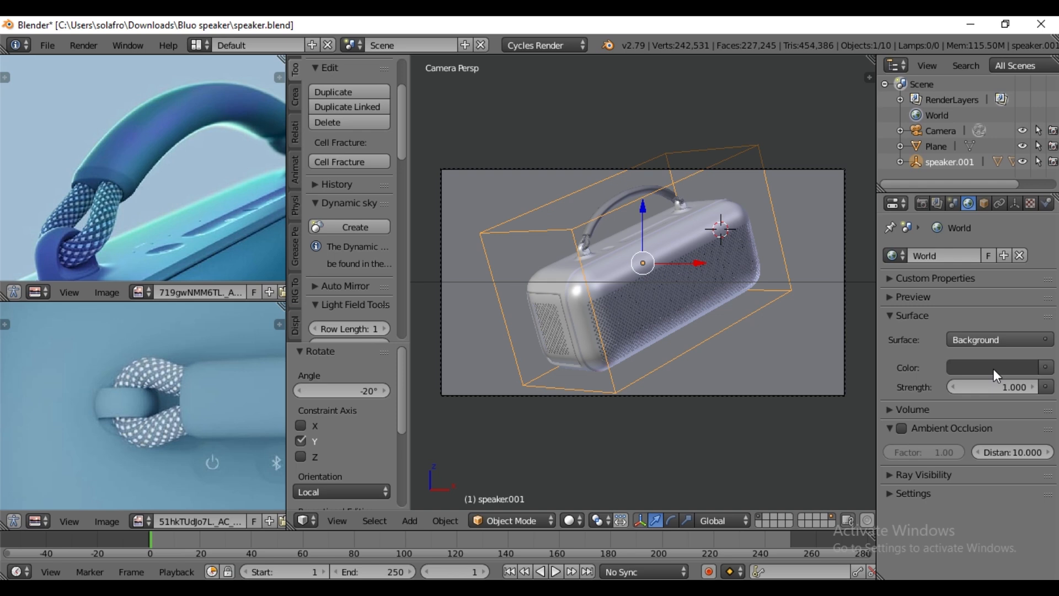
- Preview the scene with Rendered viewport shading and set the world background strength to 0
{"action": "left_click", "coordinate": [577, 517]}
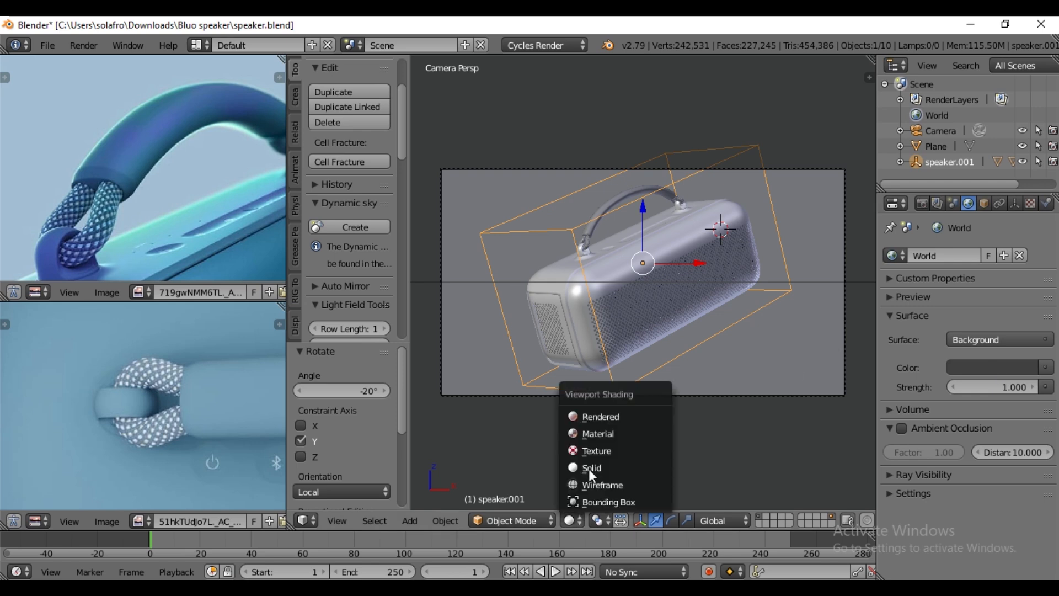
{"action": "left_click", "coordinate": [607, 418]}
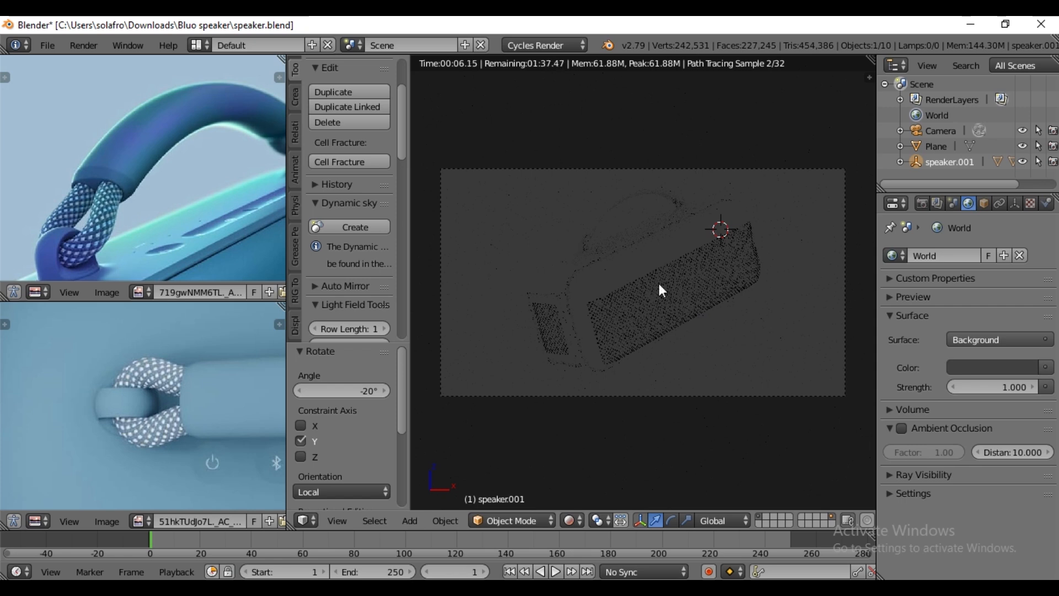
{"action": "left_click", "coordinate": [999, 387]}
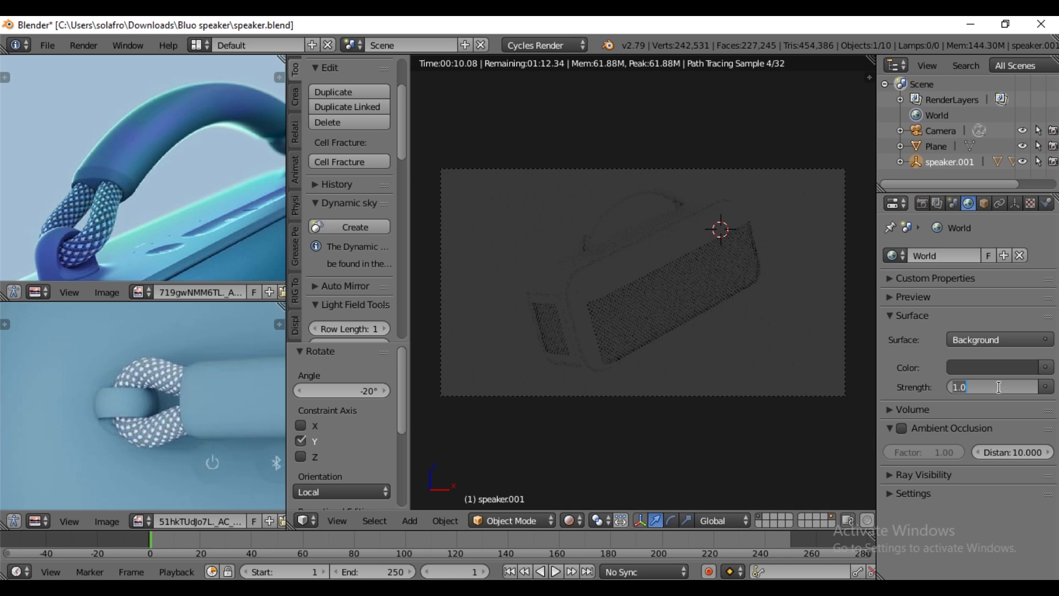
{"action": "type", "text": "0"}
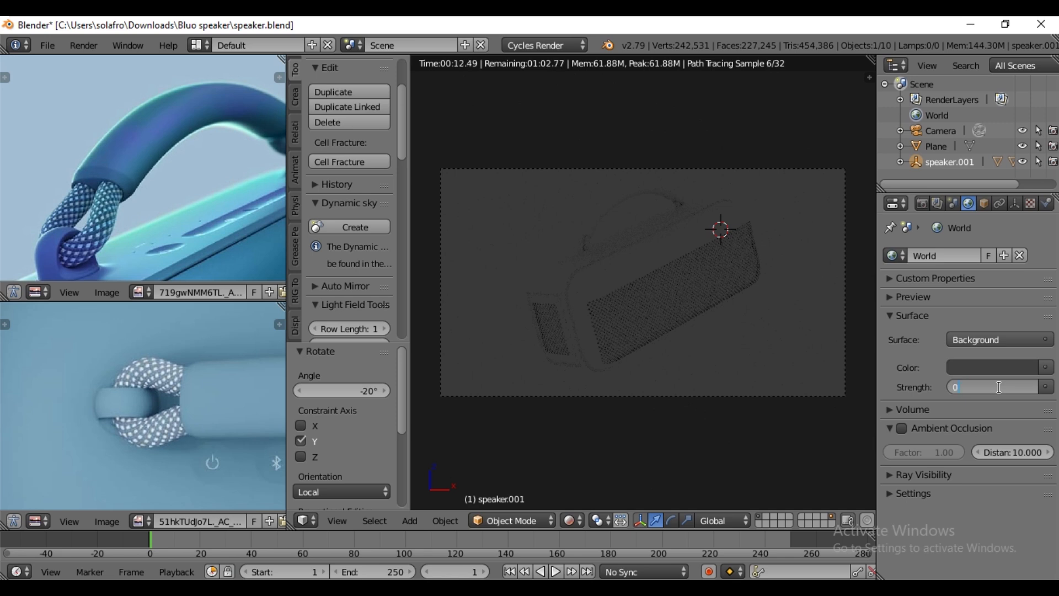
{"action": "key", "text": "Return"}
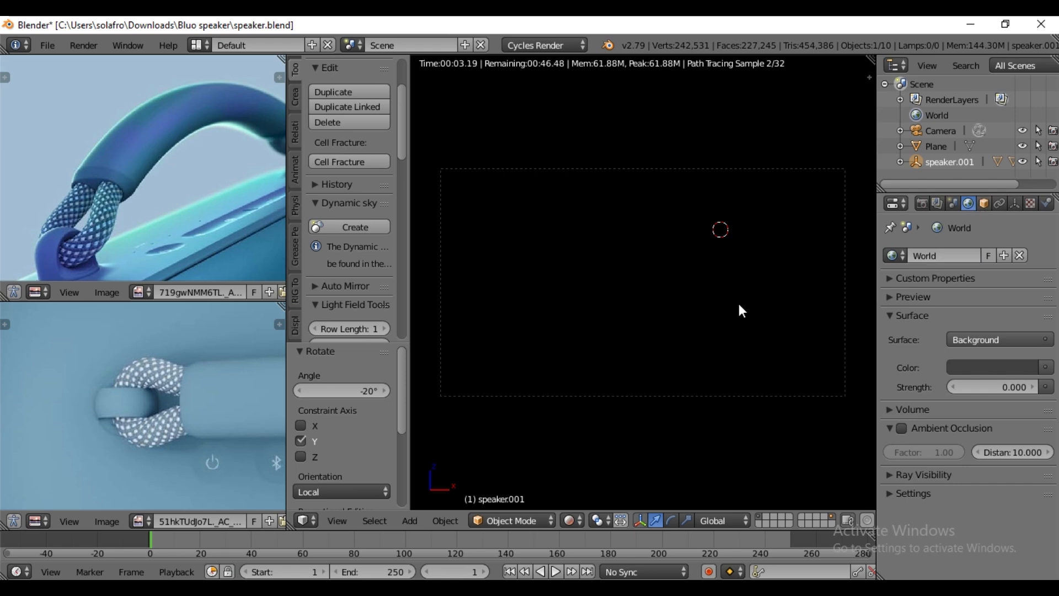
- Return the viewport to Solid shading and hide the perforated speaker grille mesh
{"action": "left_click", "coordinate": [569, 521]}
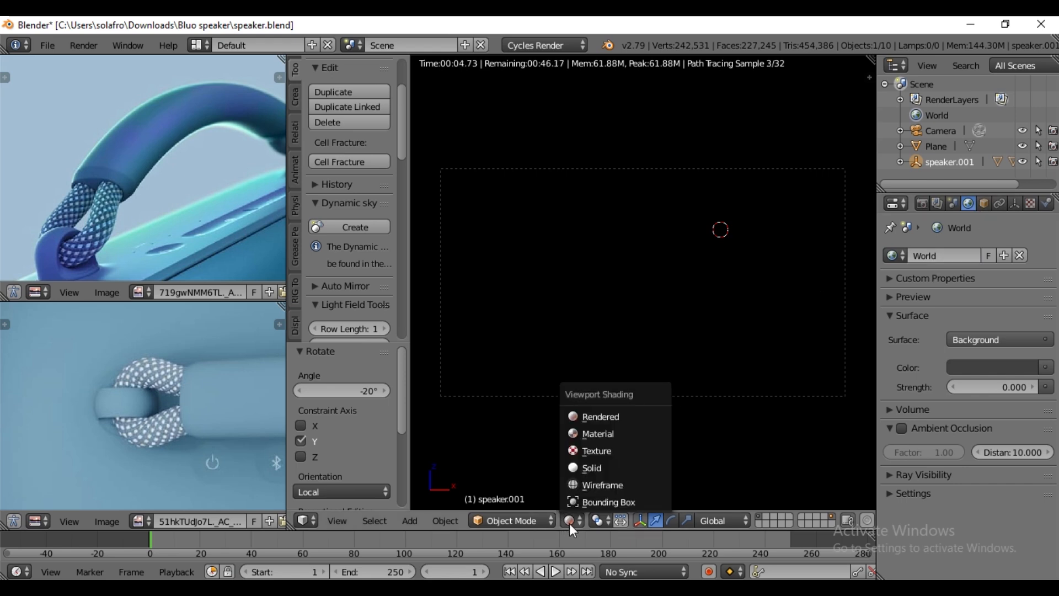
{"action": "left_click", "coordinate": [598, 467]}
{"action": "left_click", "coordinate": [621, 280]}
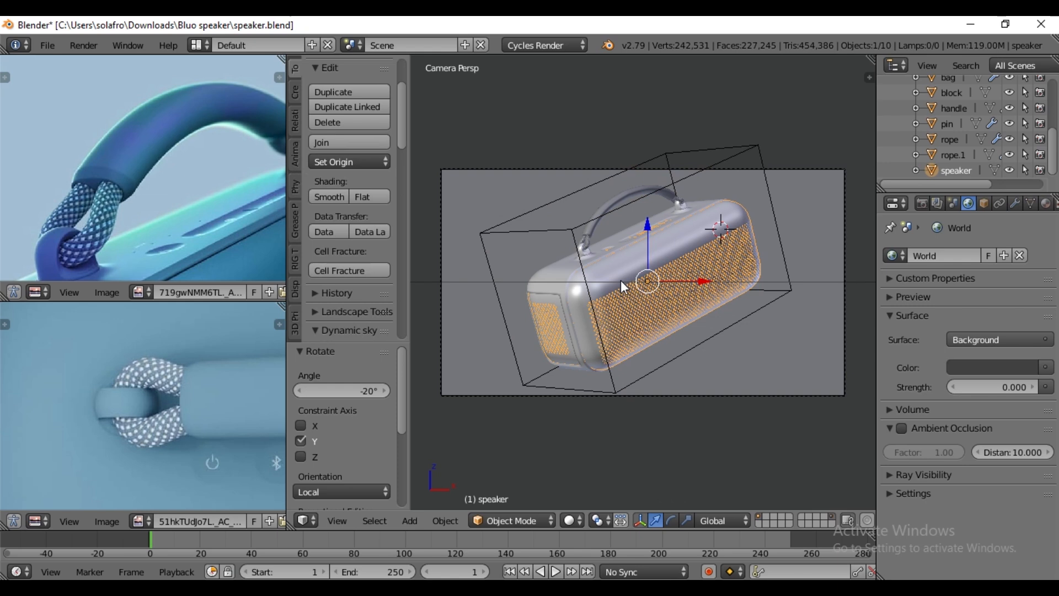
{"action": "left_click", "coordinate": [1010, 170]}
- Replace the top-view reference photo with 51FFYr3fUhL._AC_SL1500_.jpg, which serves as the reference for the IN/OUT and AUX port panel
{"action": "scroll", "coordinate": [142, 416], "scroll_direction": "down", "scroll_amount": 3}
{"action": "scroll", "coordinate": [143, 416], "scroll_direction": "up", "scroll_amount": 2}
{"action": "middle_click_drag", "start_coordinate": [142, 416], "coordinate": [98, 400]}
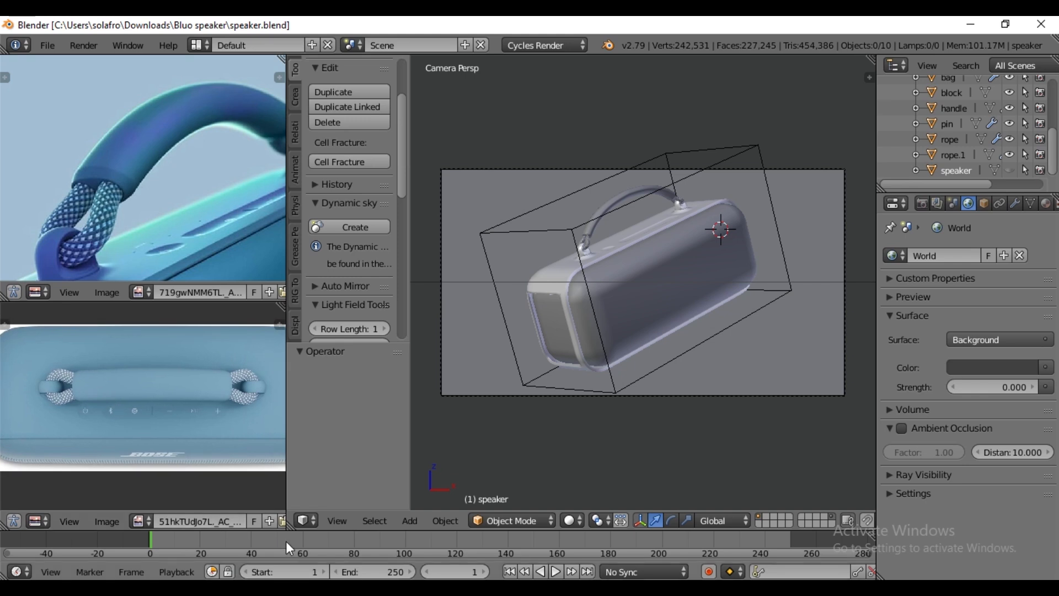
{"action": "key", "text": "Home"}
{"action": "scroll", "coordinate": [191, 458], "scroll_direction": "up", "scroll_amount": 1}
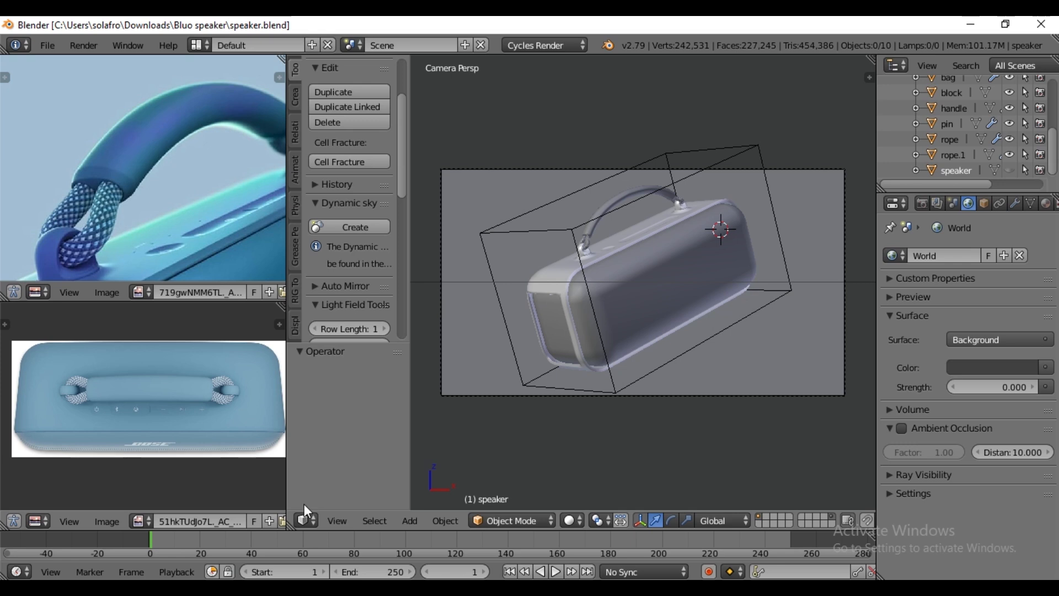
{"action": "scroll", "coordinate": [249, 523], "scroll_direction": "down", "scroll_amount": 2}
{"action": "scroll", "coordinate": [249, 523], "scroll_direction": "up", "scroll_amount": 1}
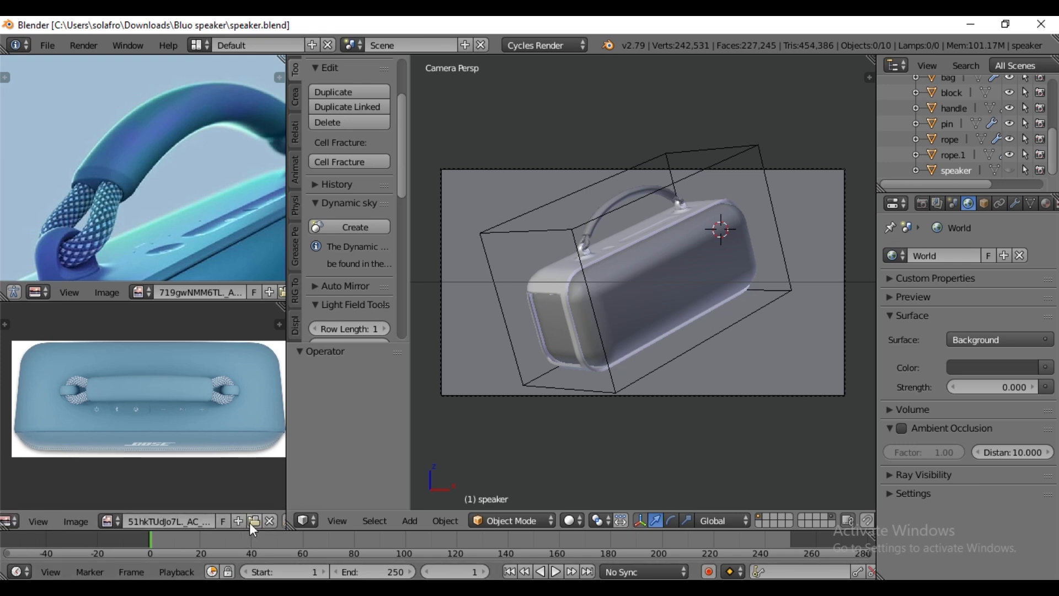
{"action": "left_click", "coordinate": [259, 522]}
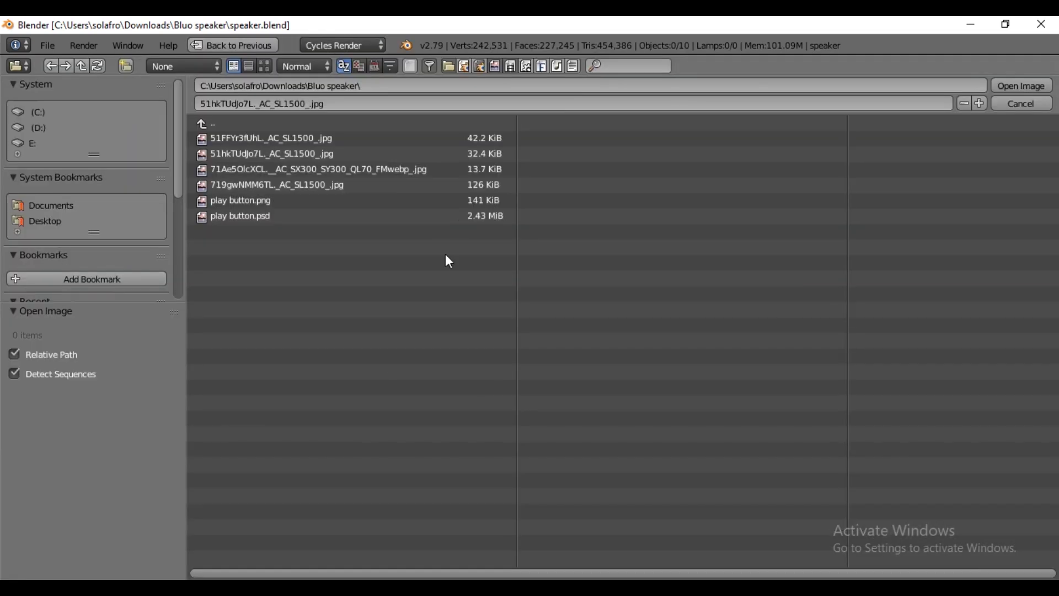
{"action": "left_click", "coordinate": [266, 66]}
{"action": "left_click", "coordinate": [376, 218]}
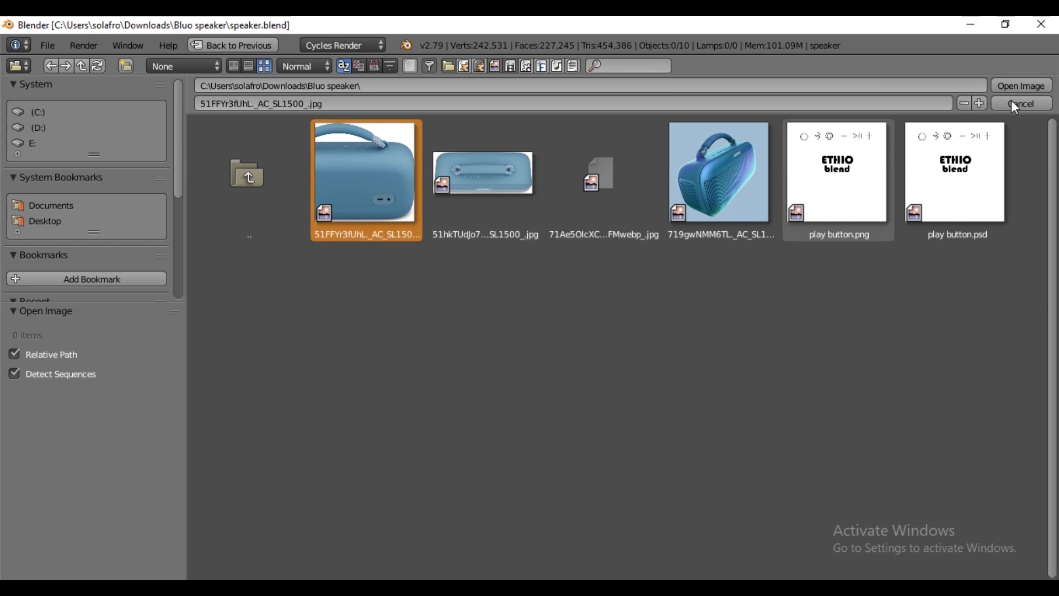
{"action": "left_click", "coordinate": [1033, 86]}
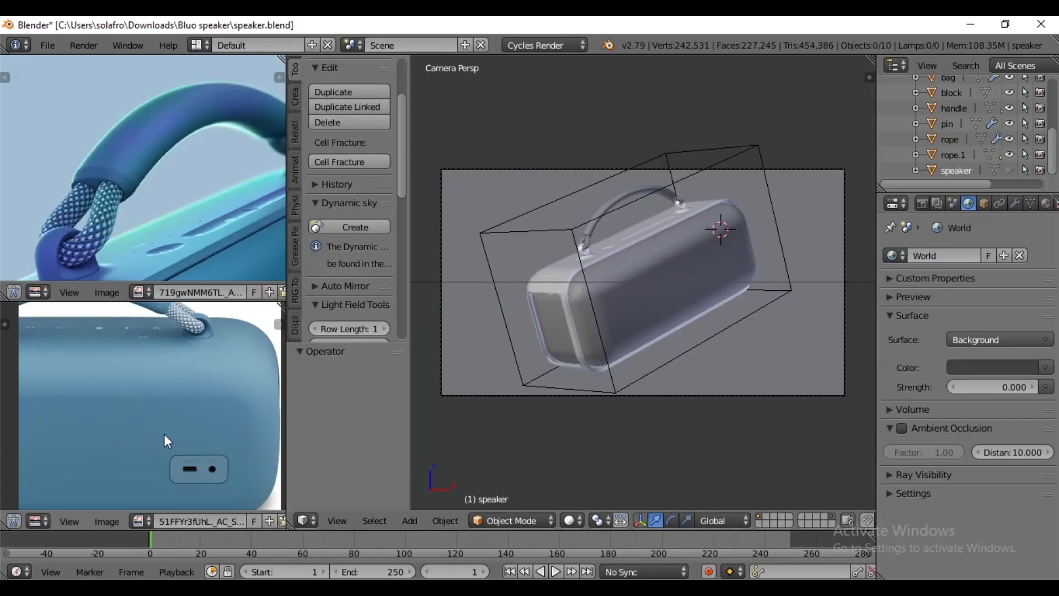
{"action": "middle_click_drag", "start_coordinate": [200, 456], "coordinate": [176, 357]}
{"action": "scroll", "coordinate": [192, 391], "scroll_direction": "up", "scroll_amount": 3}
{"action": "middle_click_drag", "start_coordinate": [215, 389], "coordinate": [189, 451]}
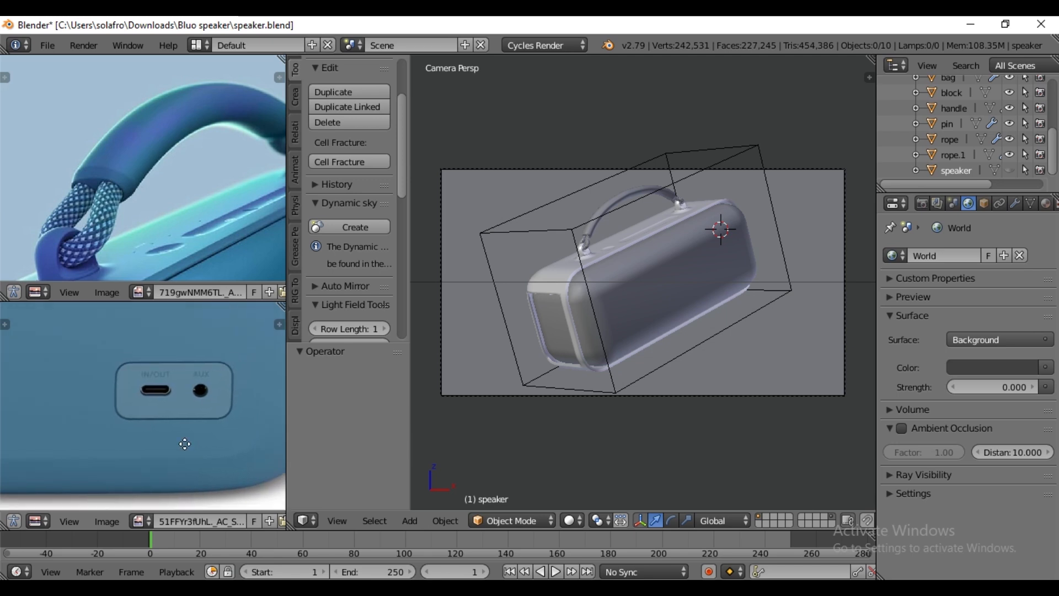
- Reset the rotation of the speaker's parent empty to 0° on both the Z and Y axes
{"action": "middle_click_drag", "start_coordinate": [687, 409], "coordinate": [715, 372]}
{"action": "scroll", "coordinate": [723, 368], "scroll_direction": "up", "scroll_amount": 10}
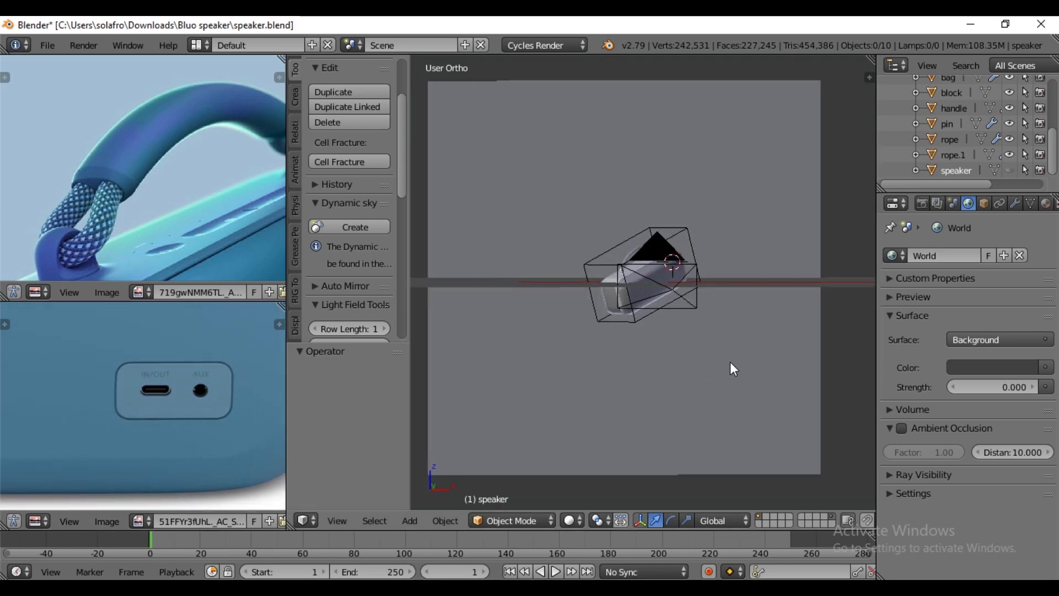
{"action": "right_click", "coordinate": [501, 208]}
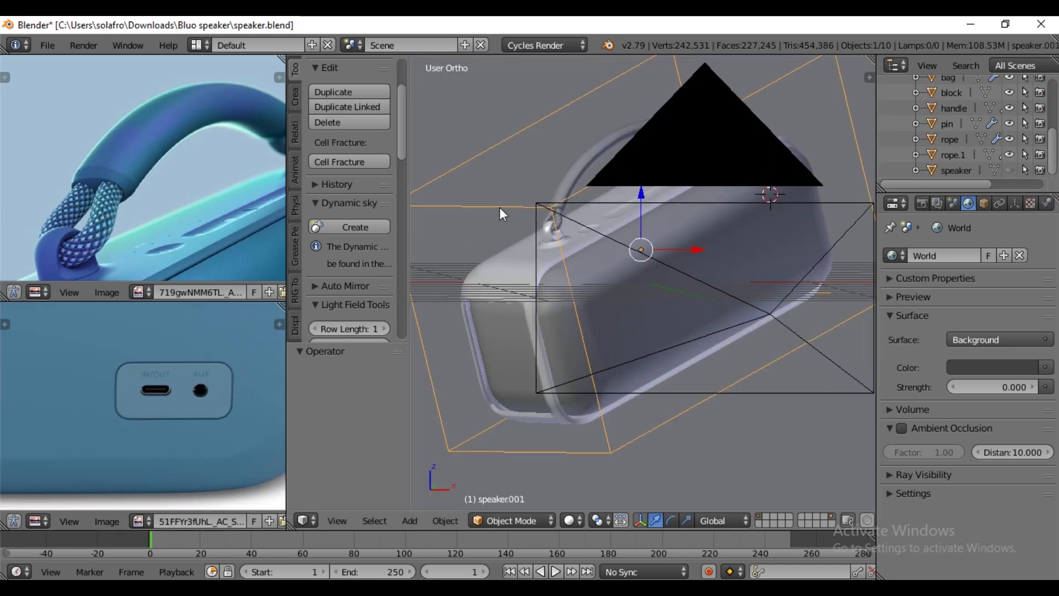
{"action": "scroll", "coordinate": [647, 317], "scroll_direction": "down", "scroll_amount": 3}
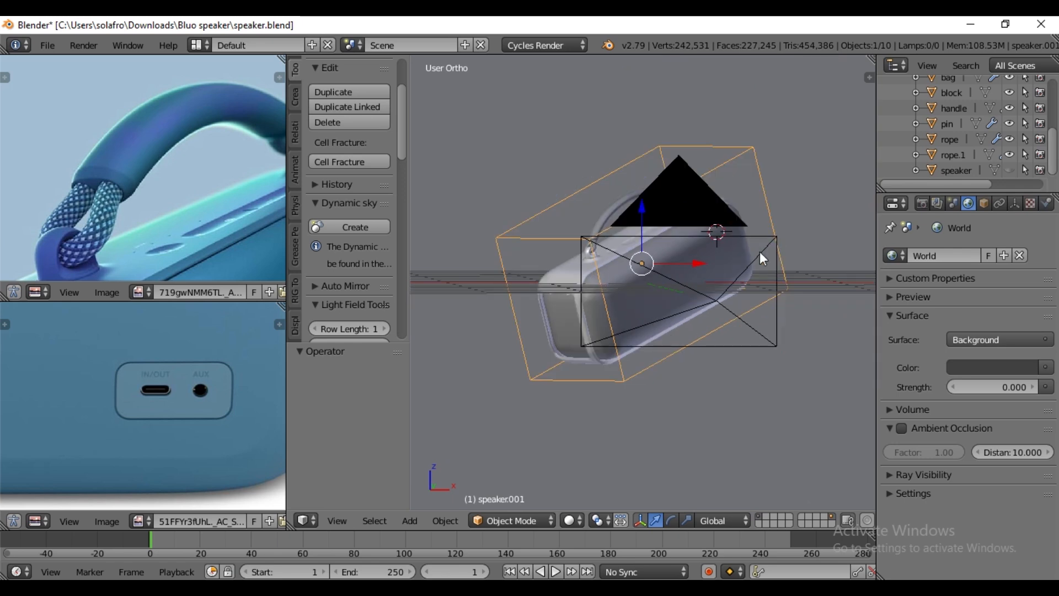
{"action": "key", "text": "n"}
{"action": "left_click", "coordinate": [787, 197]}
{"action": "type", "text": "45d"}
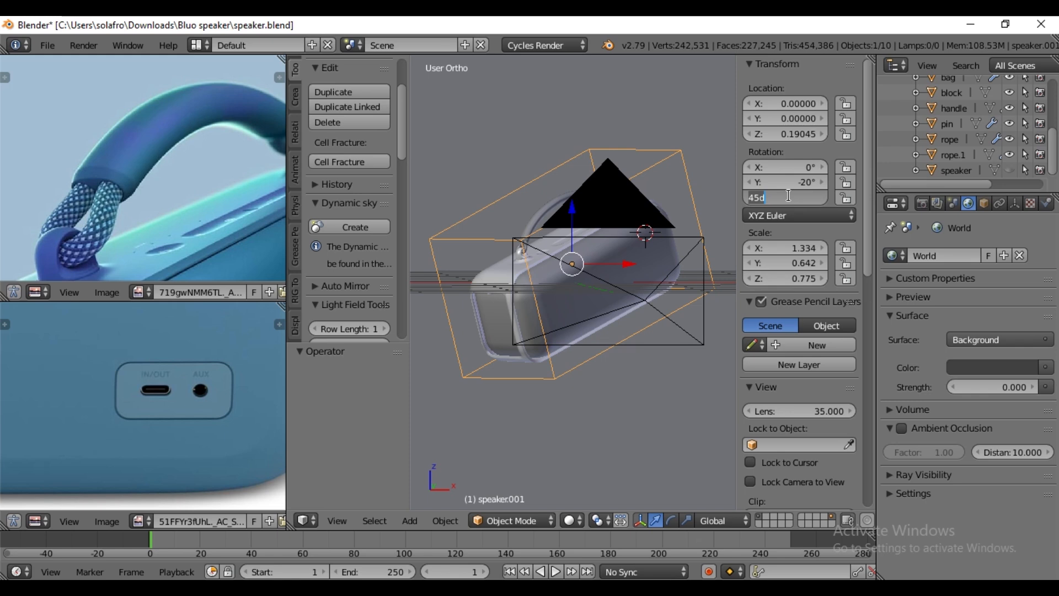
{"action": "type", "text": "0"}
{"action": "key", "text": "Return"}
{"action": "left_click", "coordinate": [789, 183]}
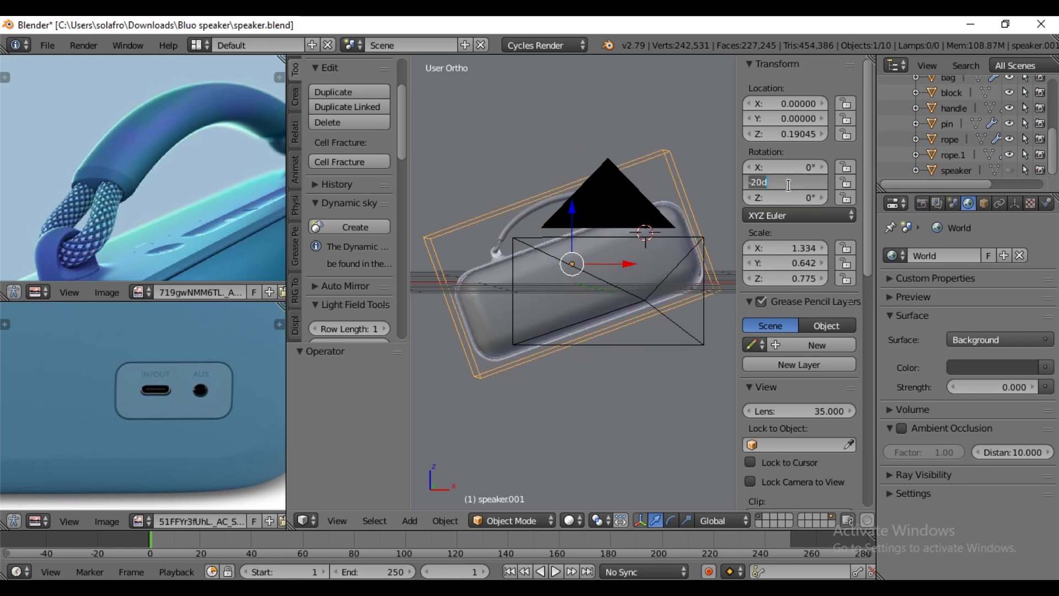
{"action": "type", "text": "0"}
{"action": "key", "text": "Return"}
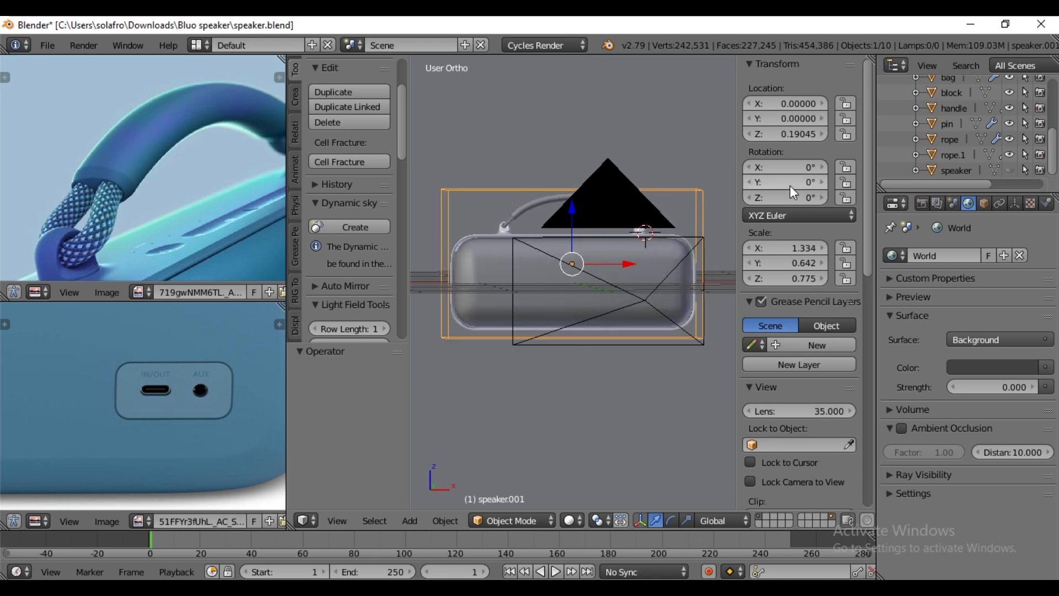
{"action": "key", "text": "n"}
- Hide the backdrop plane that blocks the view of the speaker's back
{"action": "middle_click_drag", "start_coordinate": [809, 374], "coordinate": [787, 370]}
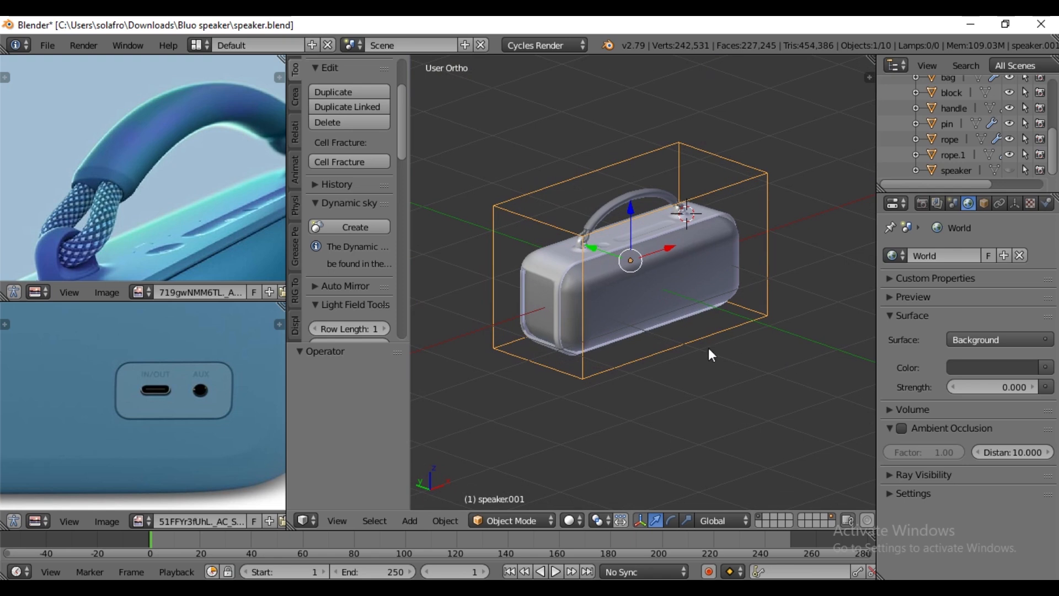
{"action": "scroll", "coordinate": [704, 350], "scroll_direction": "up", "scroll_amount": 2}
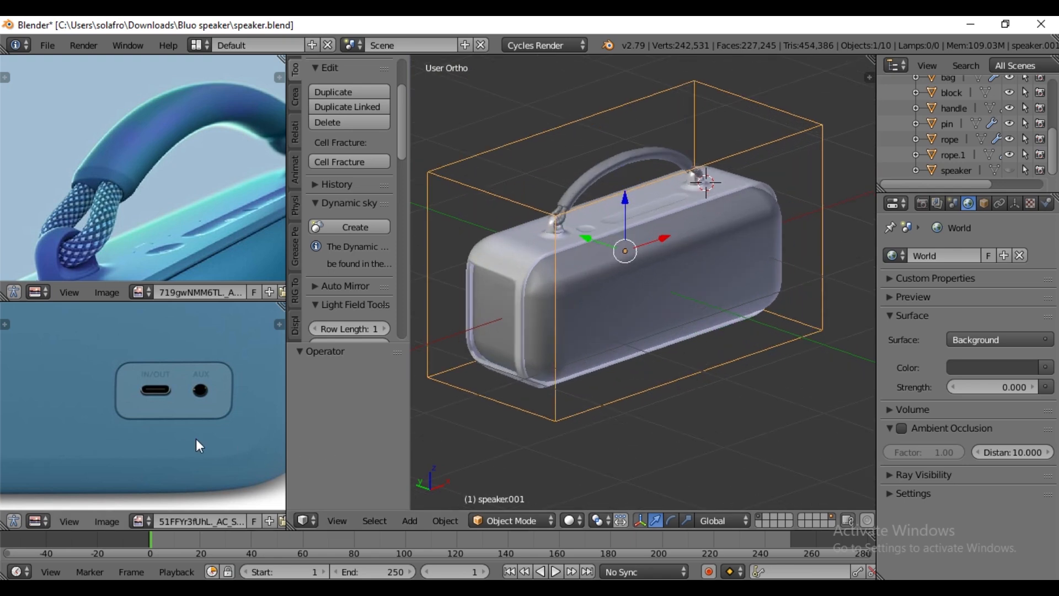
{"action": "middle_click_drag", "start_coordinate": [769, 374], "coordinate": [832, 370]}
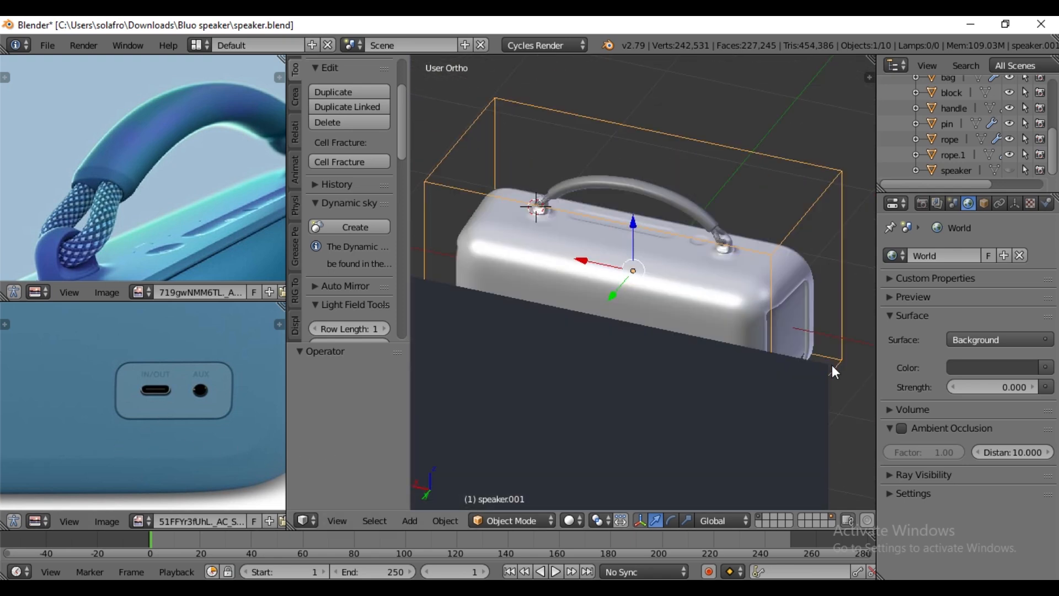
{"action": "right_click", "coordinate": [584, 409]}
{"action": "key", "text": "h"}
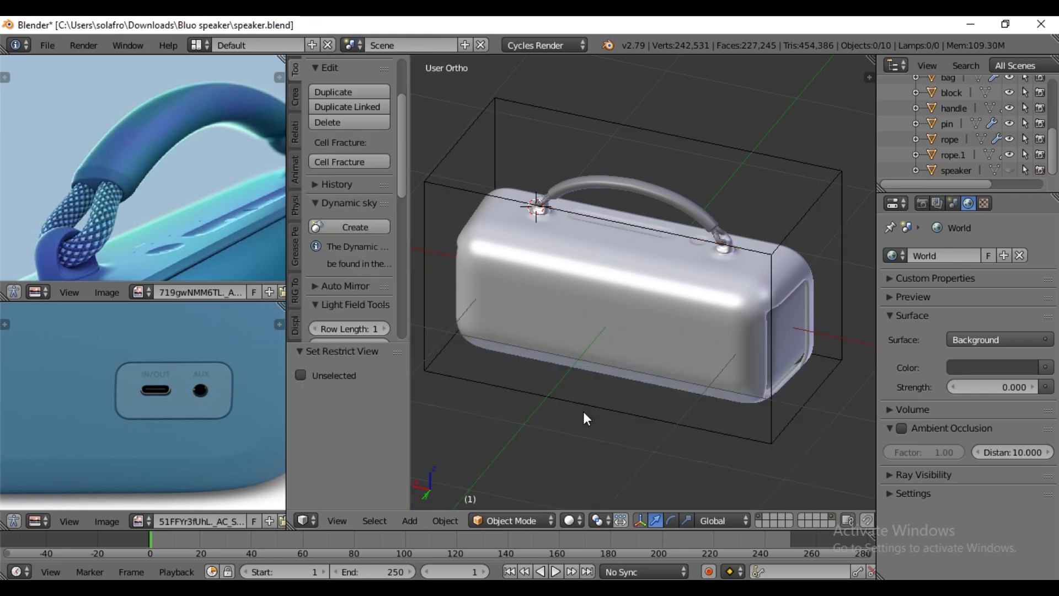
- Add a cube at the lower outer part of the speaker's back in back orthographic view, matching the port panel's position
{"action": "middle_click_drag", "start_coordinate": [601, 380], "coordinate": [643, 339]}
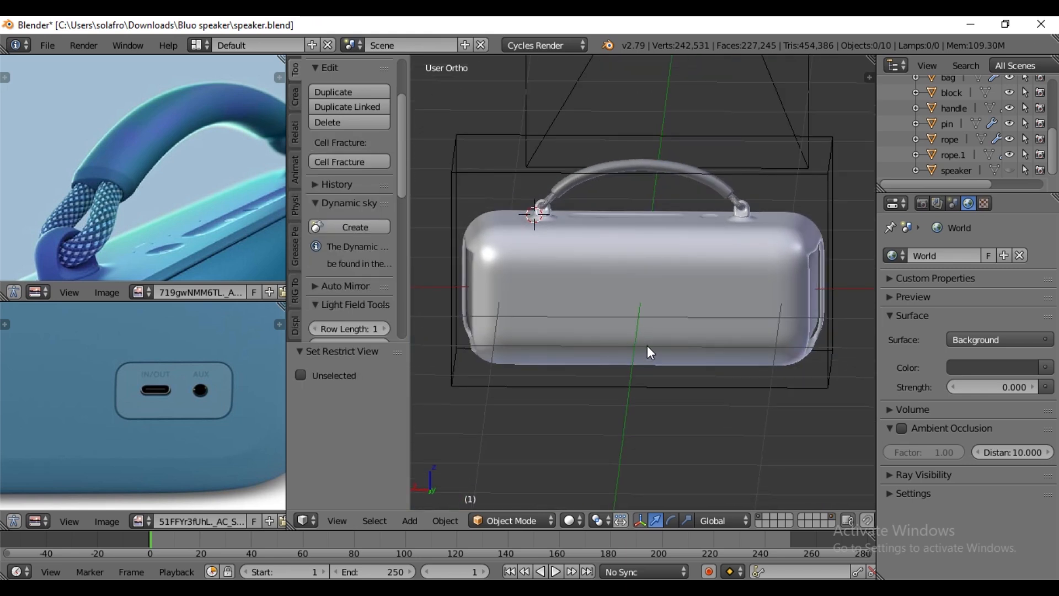
{"action": "key", "text": "ctrl+KP_1"}
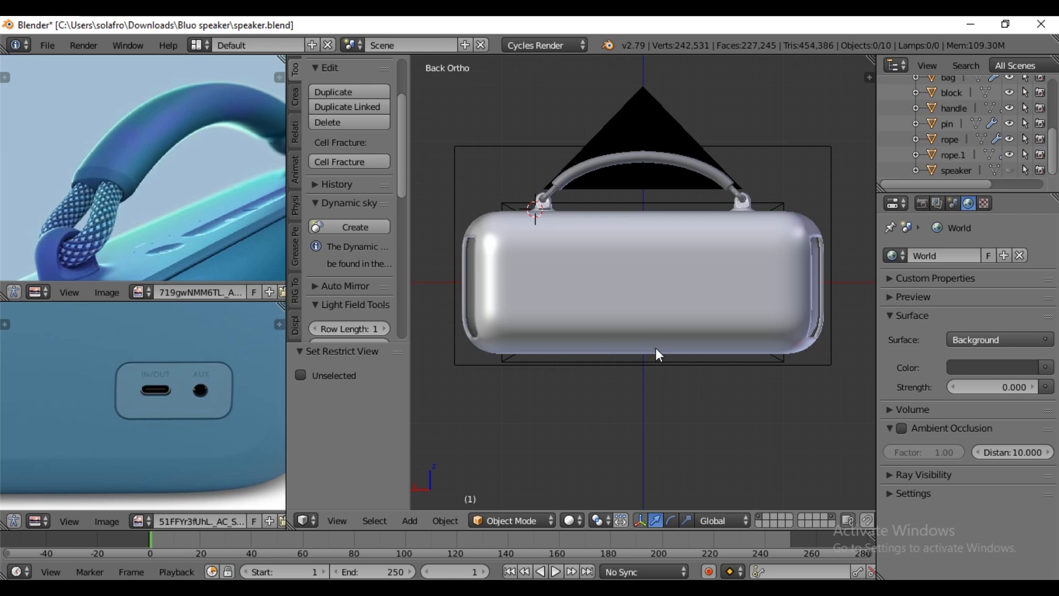
{"action": "scroll", "coordinate": [766, 327], "scroll_direction": "up", "scroll_amount": 3}
{"action": "scroll", "coordinate": [813, 271], "scroll_direction": "up", "scroll_amount": 1}
{"action": "middle_click_drag", "start_coordinate": [813, 271], "coordinate": [557, 280], "text": "shift"}
{"action": "scroll", "coordinate": [612, 396], "scroll_direction": "up", "scroll_amount": 1}
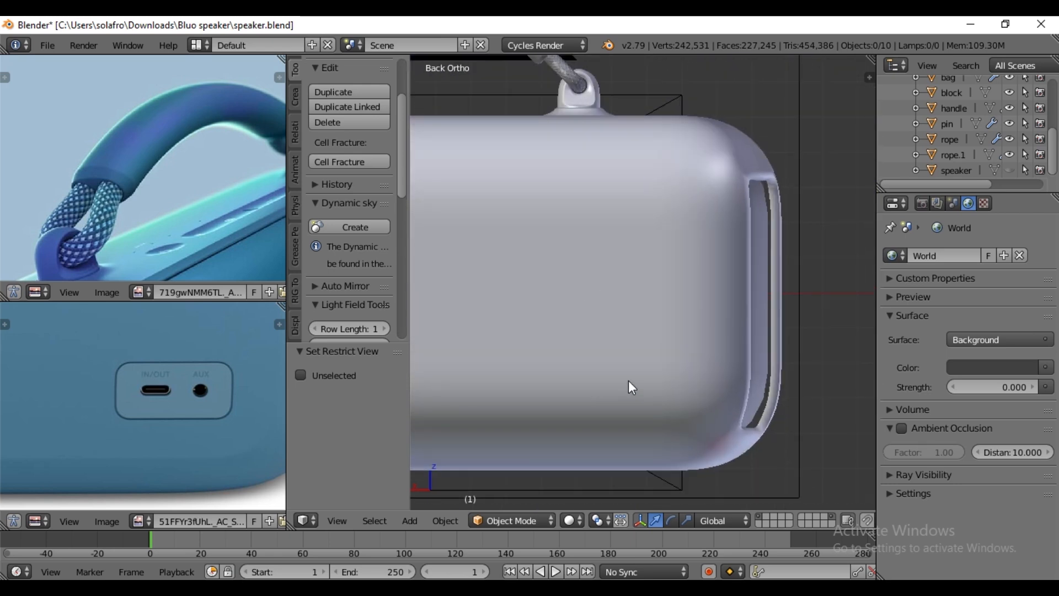
{"action": "middle_click_drag", "start_coordinate": [105, 415], "coordinate": [36, 418]}
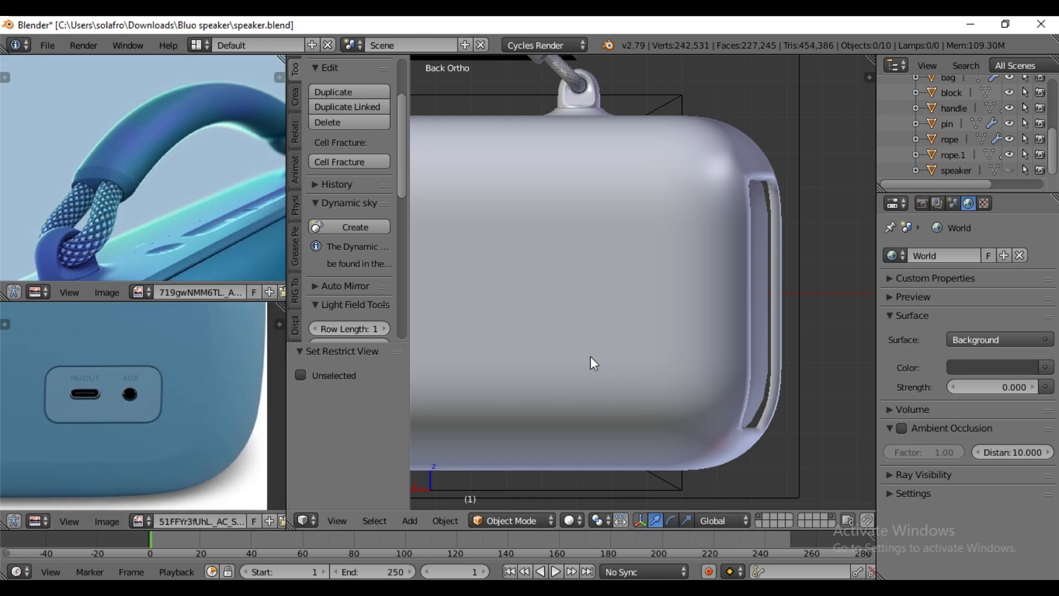
{"action": "key", "text": "shift+a"}
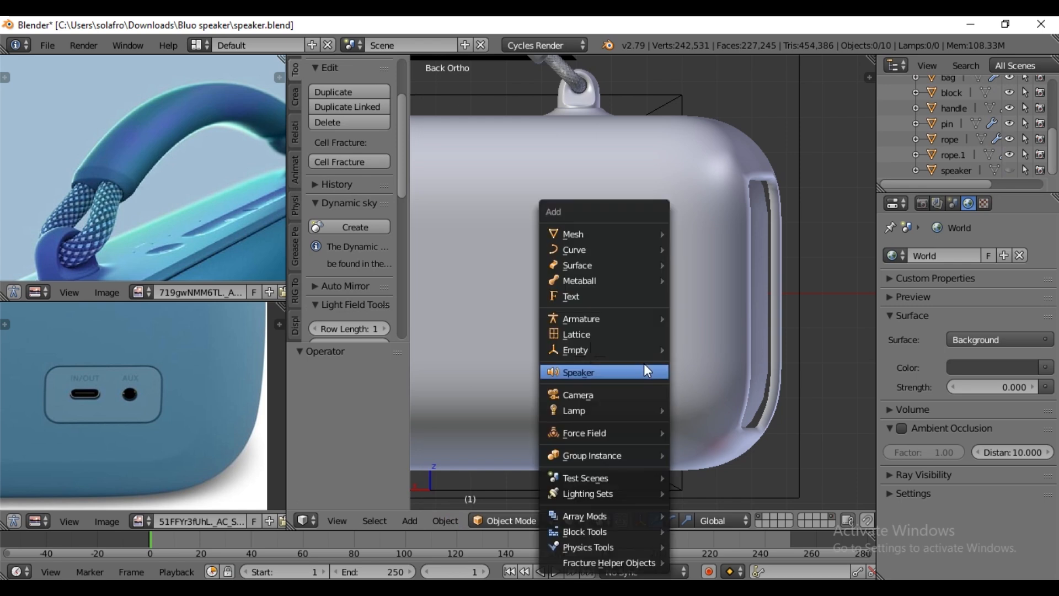
{"action": "mouse_move", "coordinate": [604, 230]}
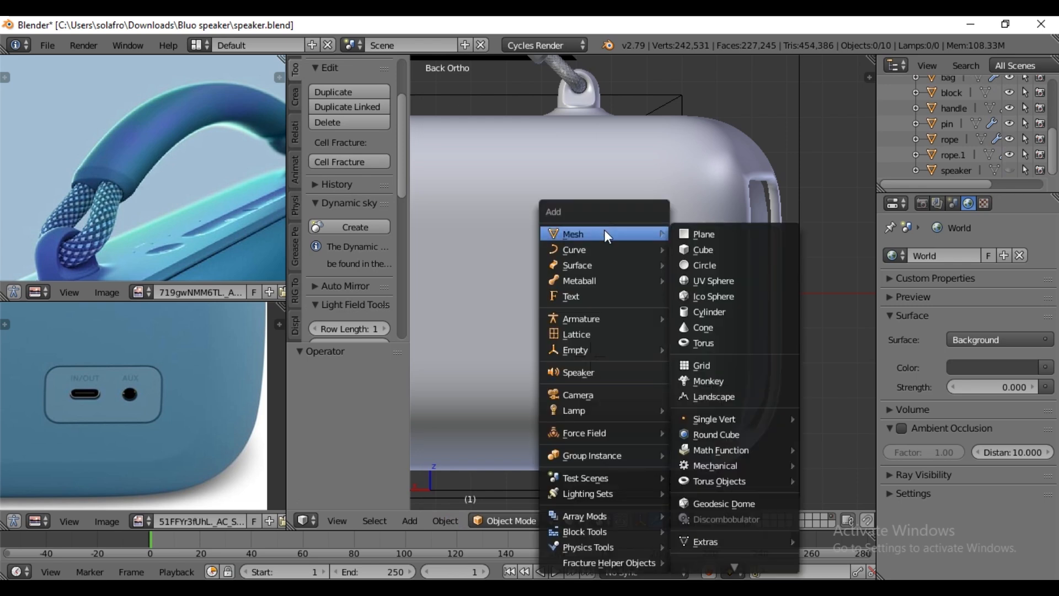
{"action": "left_click", "coordinate": [708, 253]}
{"action": "scroll", "coordinate": [665, 344], "scroll_direction": "down", "scroll_amount": 4}
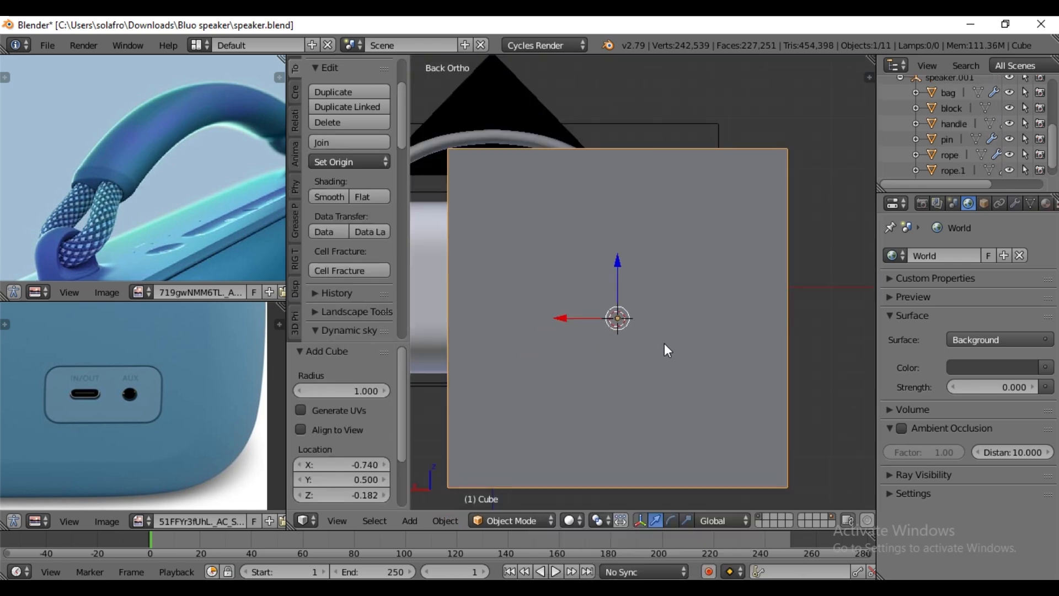
- Scale the cube's mesh in Edit Mode by a factor of about 0.048
{"action": "key", "text": "Tab"}
{"action": "key", "text": "s"}
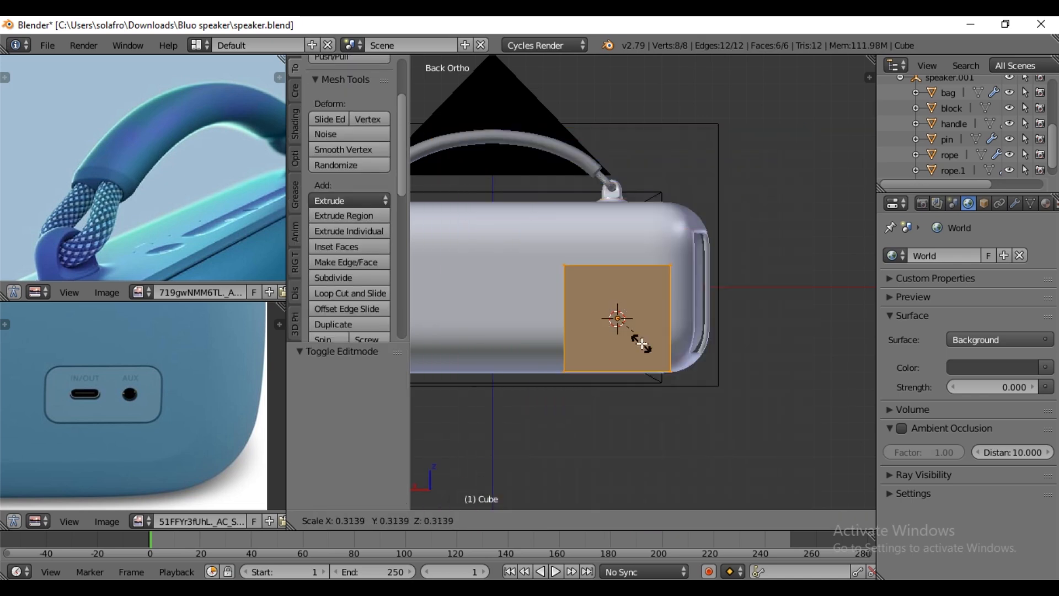
{"action": "left_click", "coordinate": [621, 321]}
{"action": "scroll", "coordinate": [635, 384], "scroll_direction": "up", "scroll_amount": 2}
{"action": "scroll", "coordinate": [635, 384], "scroll_direction": "up", "scroll_amount": 1}
{"action": "scroll", "coordinate": [632, 405], "scroll_direction": "down", "scroll_amount": 1}
{"action": "scroll", "coordinate": [631, 404], "scroll_direction": "up", "scroll_amount": 1}
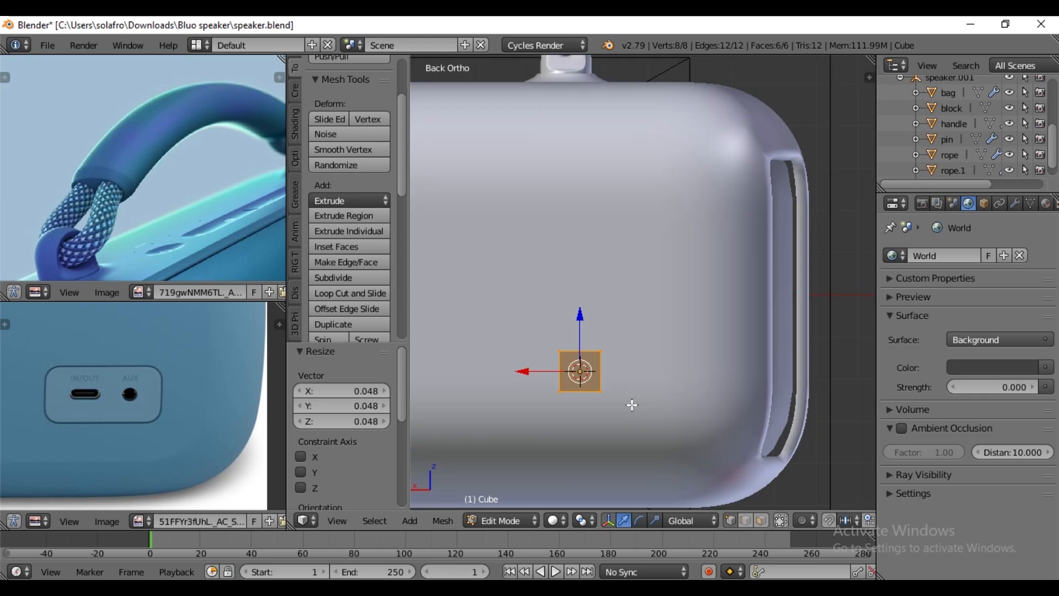
- Scale the cube's mesh by about 3.138 along X and stretch it along Z to match the port panel's proportions
{"action": "left_click", "coordinate": [580, 331]}
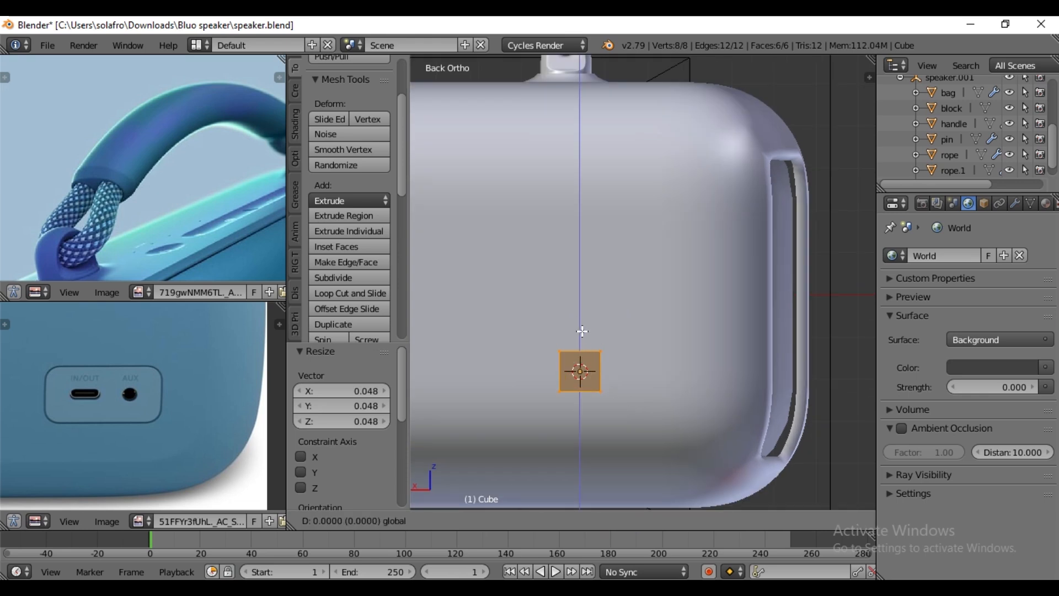
{"action": "key", "text": "s"}
{"action": "key", "text": "x"}
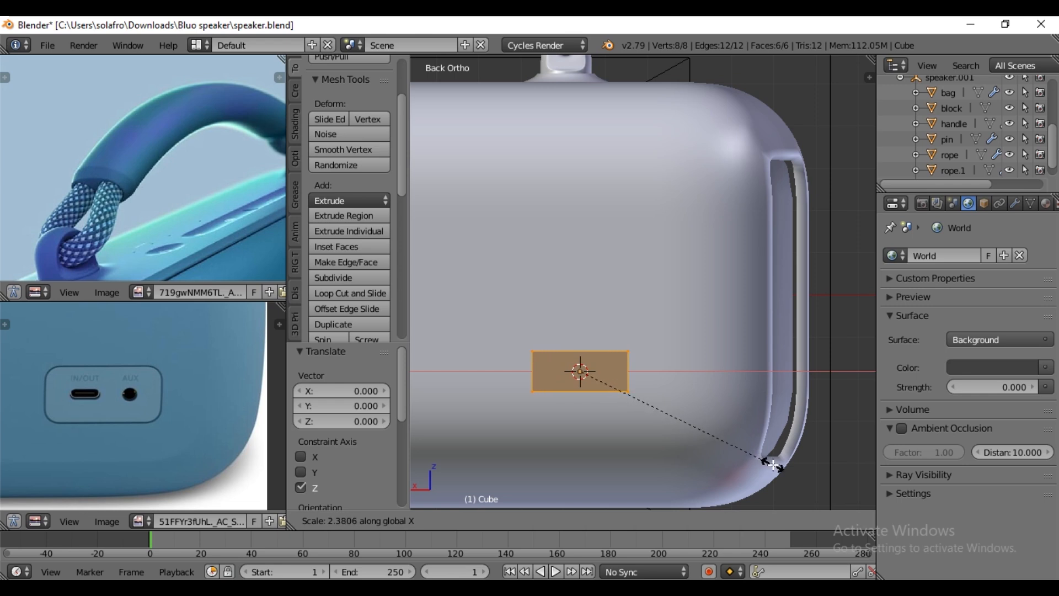
{"action": "left_click", "coordinate": [828, 490]}
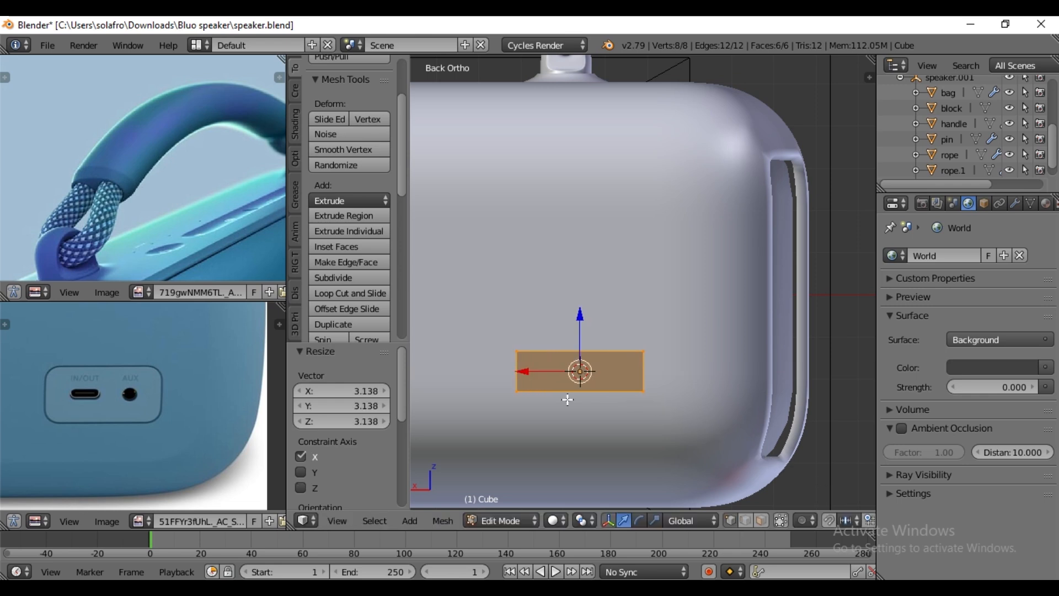
{"action": "left_click", "coordinate": [655, 520]}
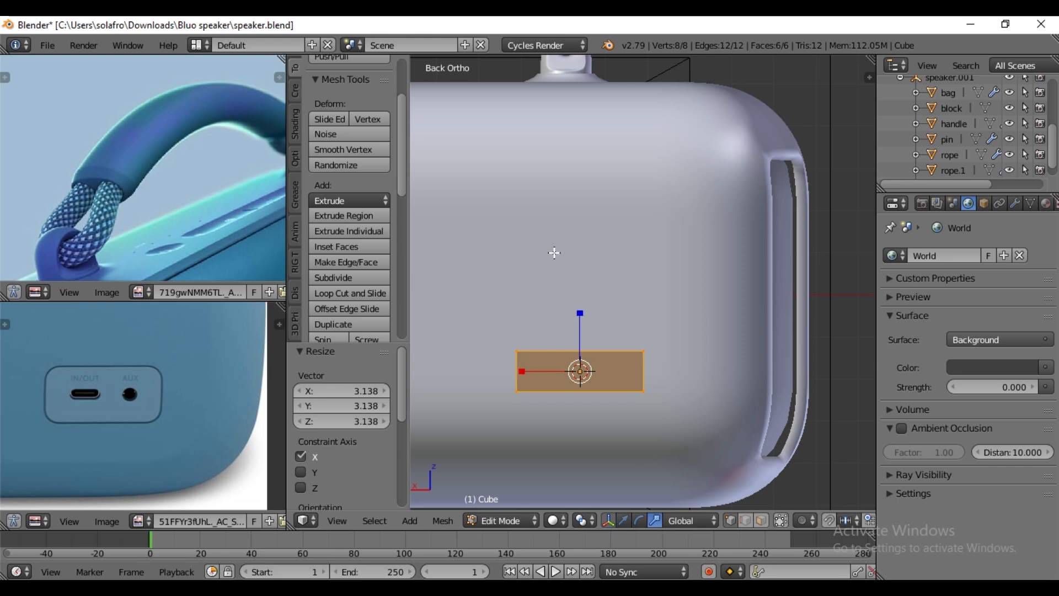
{"action": "left_click_drag", "start_coordinate": [581, 313], "coordinate": [576, 273]}
{"action": "left_click", "coordinate": [624, 520]}
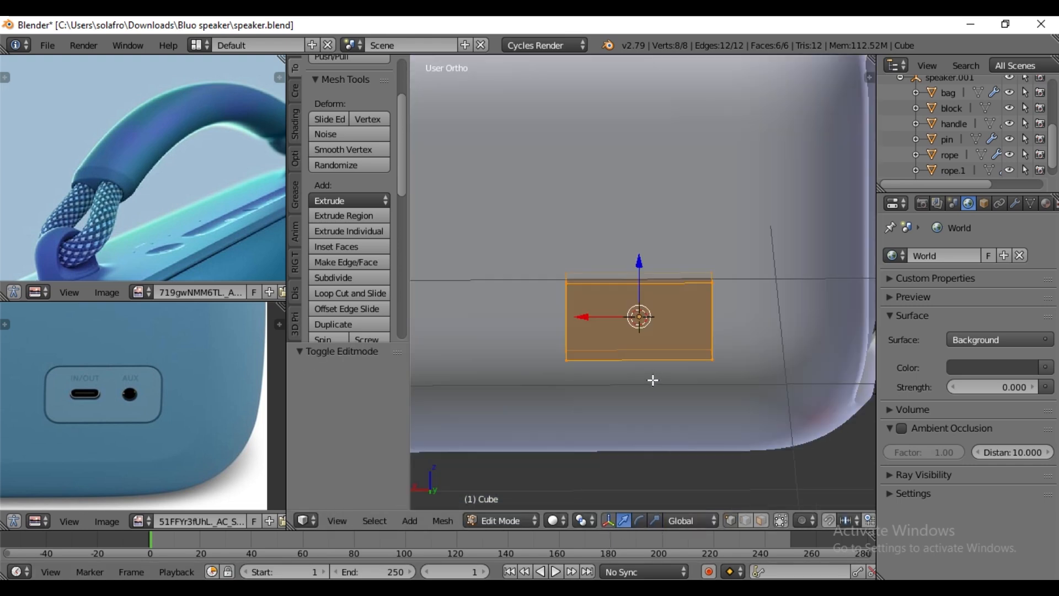
- Bevel all the cube's edges with an offset of about 0.039 and 3 segments
{"action": "middle_click_drag", "start_coordinate": [653, 378], "coordinate": [659, 418]}
{"action": "key", "text": "ctrl+b"}
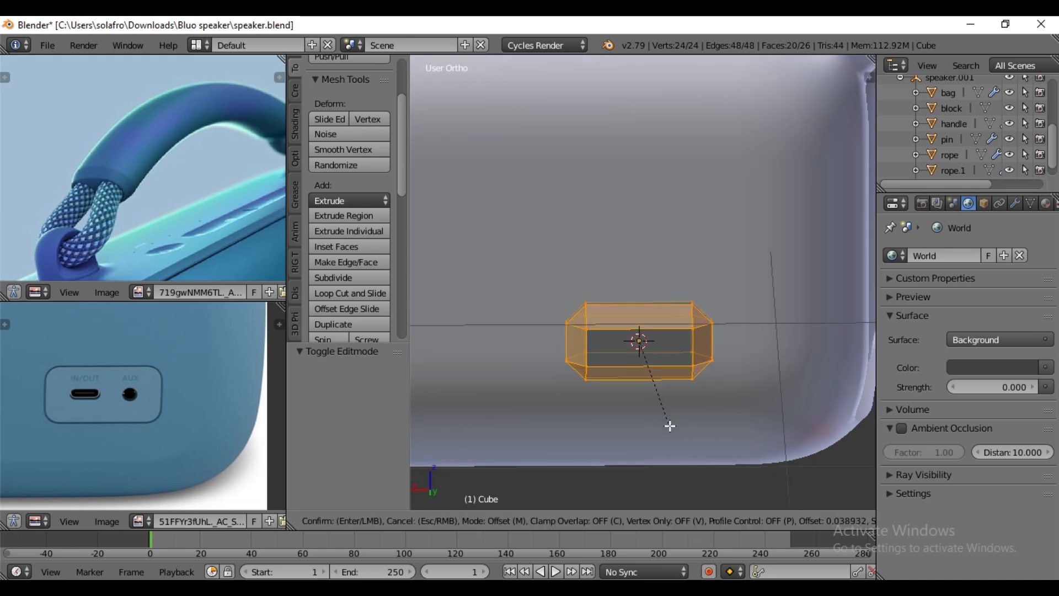
{"action": "scroll", "coordinate": [670, 426], "scroll_direction": "up", "scroll_amount": 2}
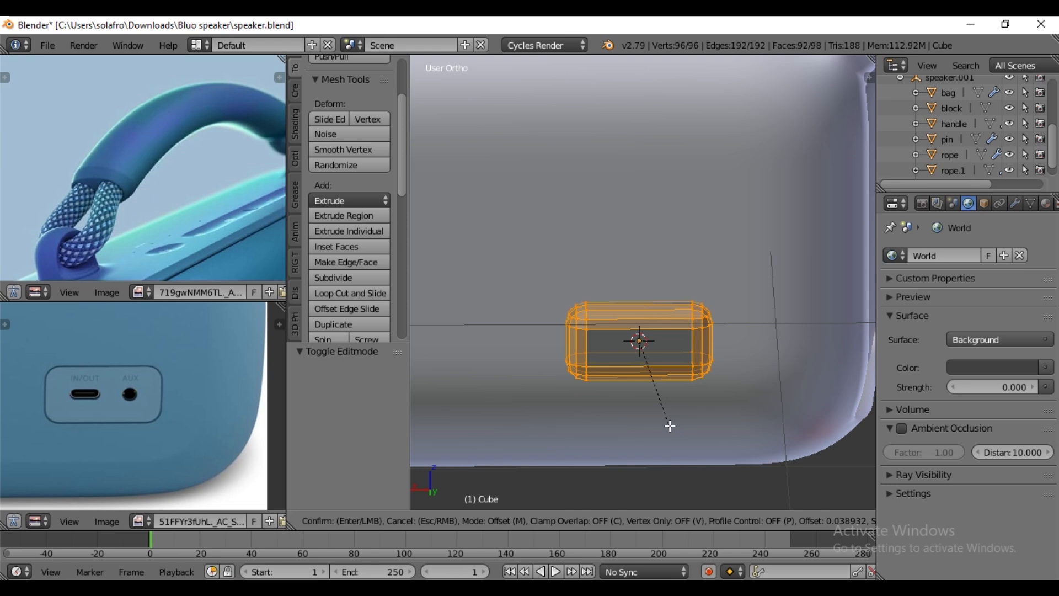
{"action": "left_click", "coordinate": [670, 426]}
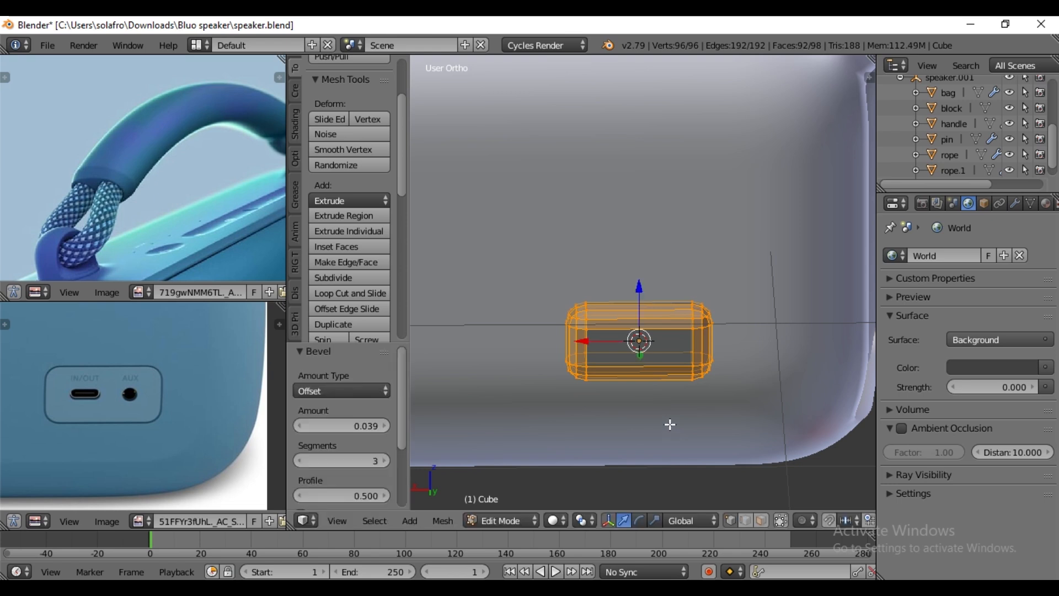
- Return the bevelled cube to Object Mode and apply smooth shading to it
{"action": "key", "text": "Tab"}
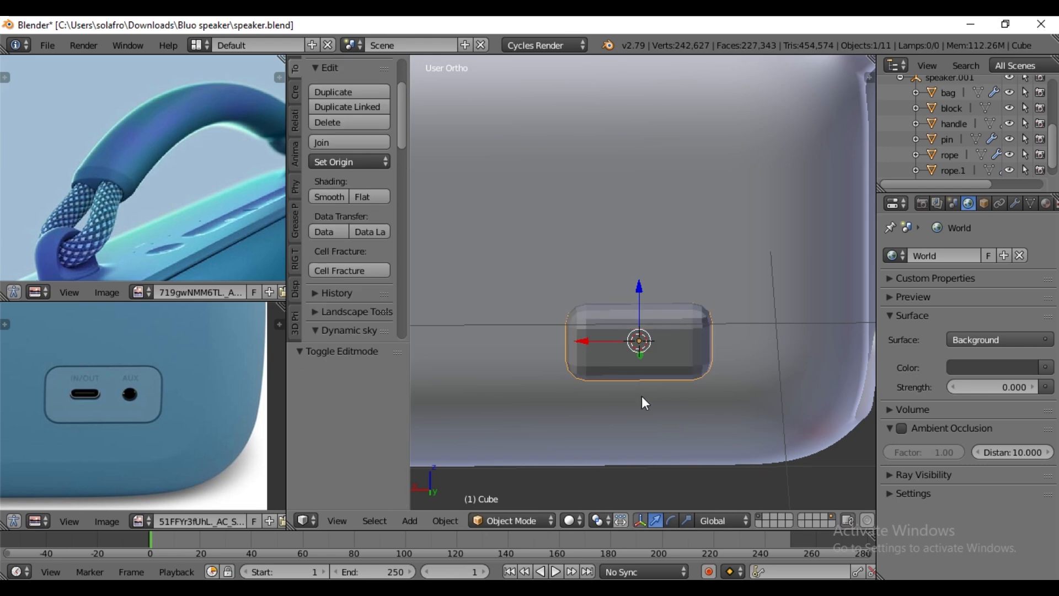
{"action": "left_click", "coordinate": [326, 197]}
{"action": "middle_click_drag", "start_coordinate": [709, 382], "coordinate": [707, 379]}
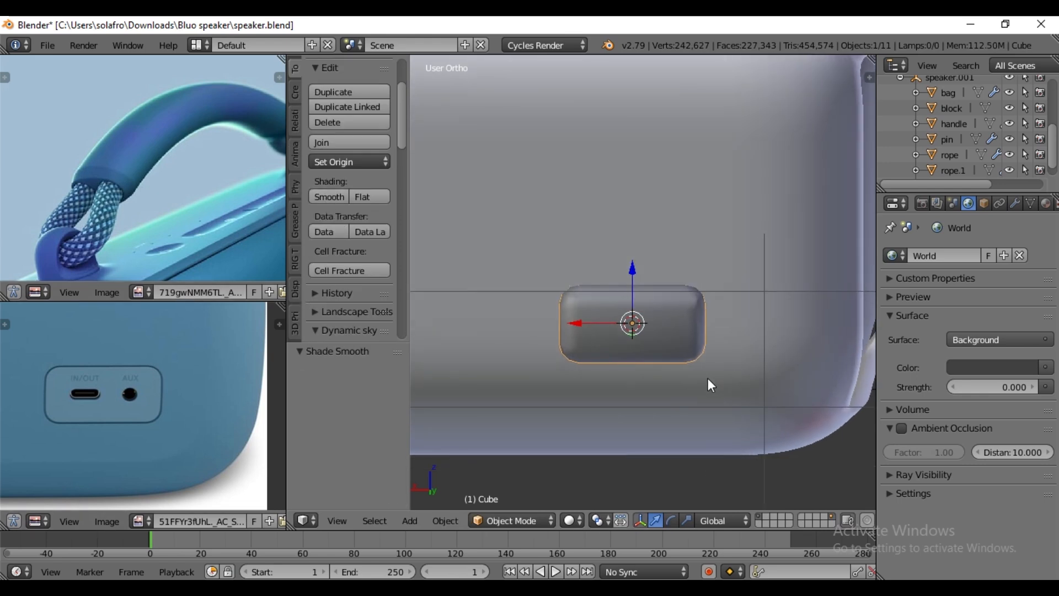
- Add a Boolean modifier to the speaker body object "bag"
{"action": "key", "text": "ctrl+KP_1"}
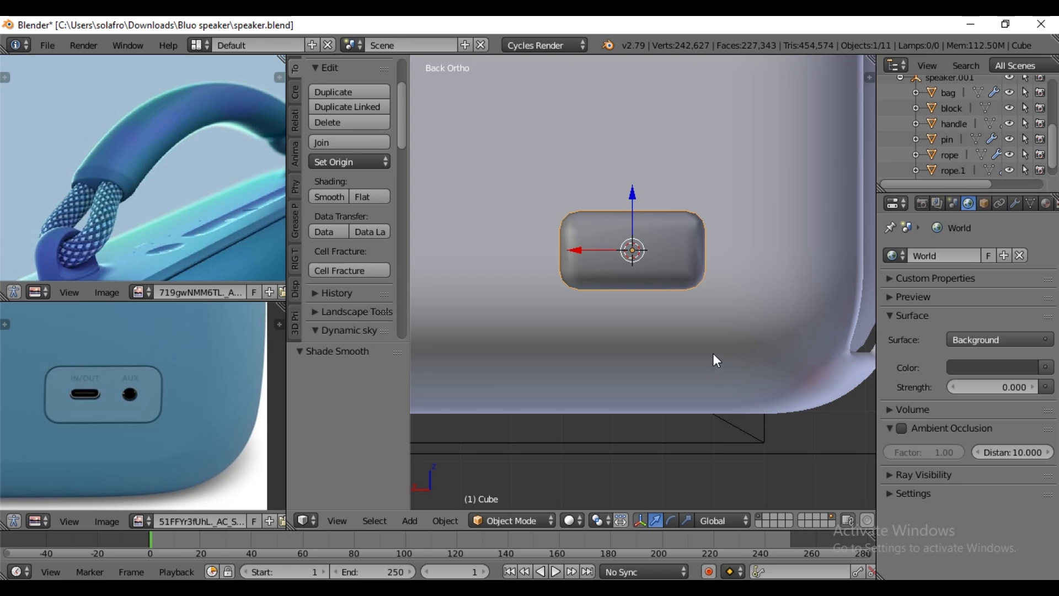
{"action": "scroll", "coordinate": [684, 320], "scroll_direction": "up", "scroll_amount": 3}
{"action": "middle_click_drag", "start_coordinate": [692, 263], "coordinate": [686, 320]}
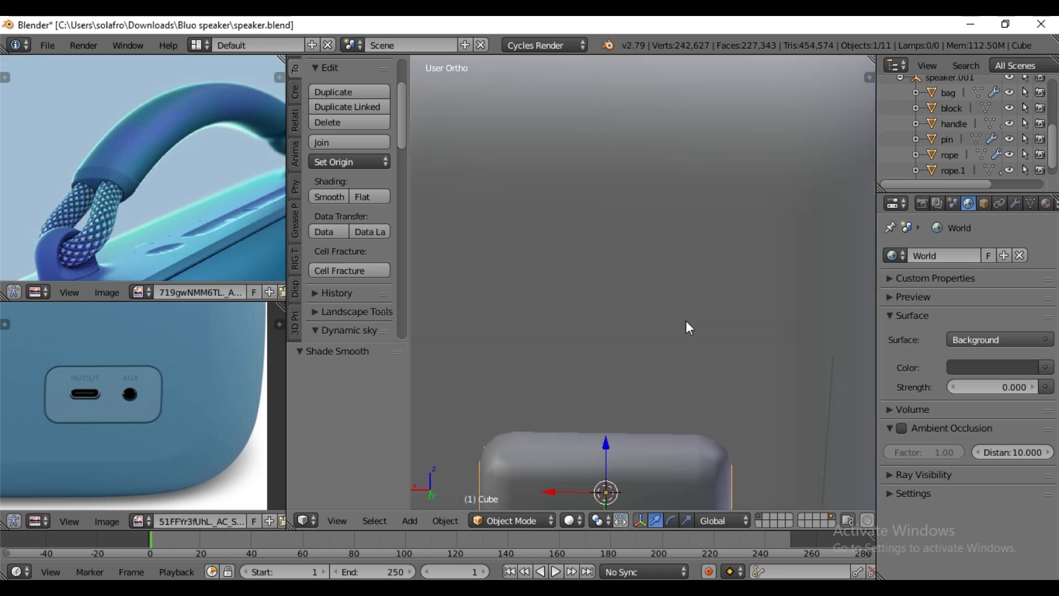
{"action": "scroll", "coordinate": [687, 313], "scroll_direction": "down", "scroll_amount": 3}
{"action": "right_click", "coordinate": [703, 261]}
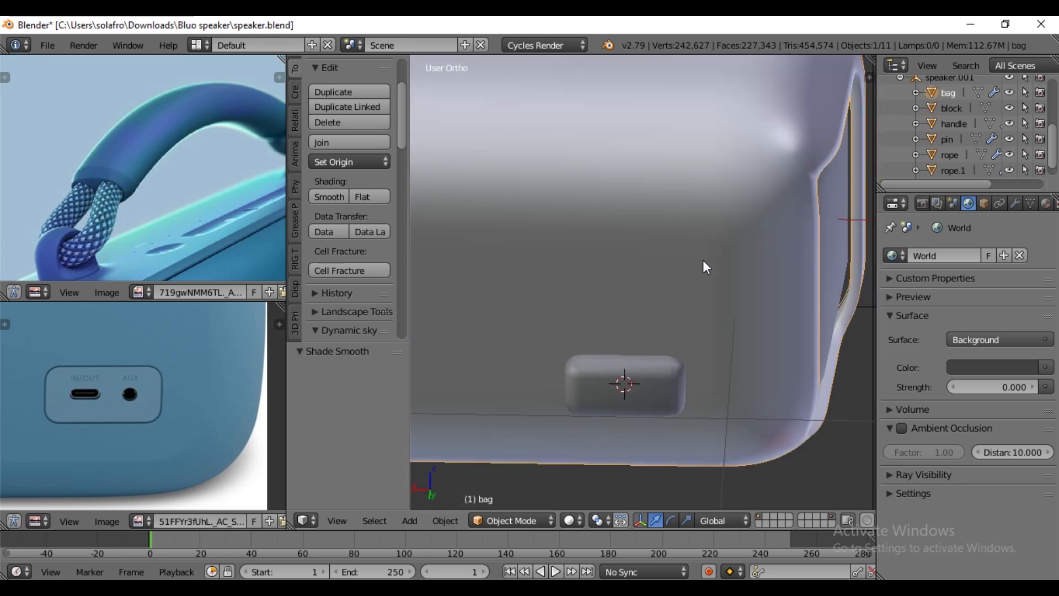
{"action": "scroll", "coordinate": [703, 260], "scroll_direction": "down", "scroll_amount": 3}
{"action": "middle_click_drag", "start_coordinate": [714, 264], "coordinate": [714, 236]}
{"action": "scroll", "coordinate": [727, 253], "scroll_direction": "up", "scroll_amount": 3}
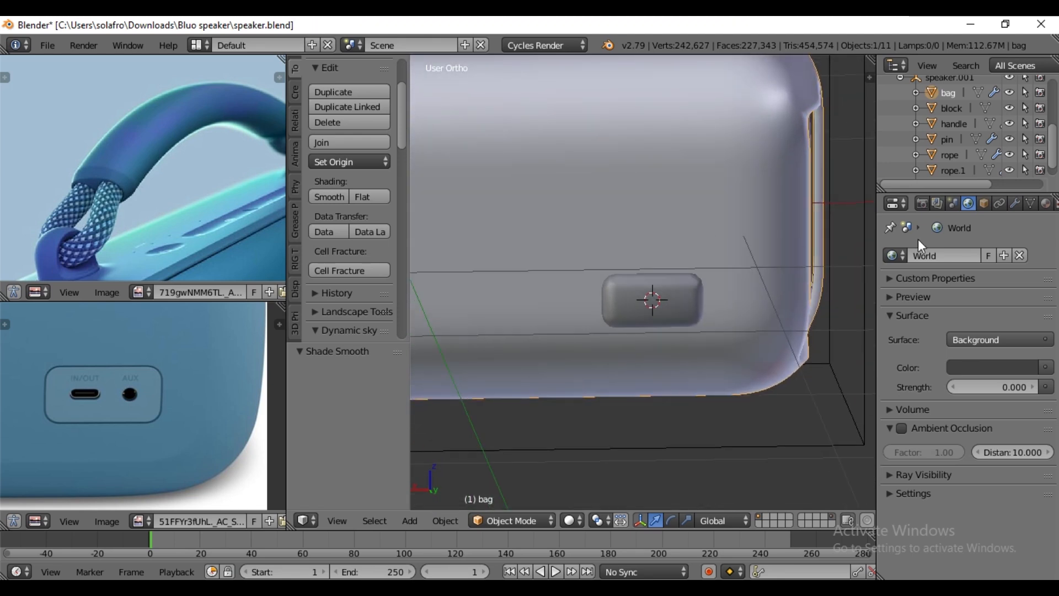
{"action": "left_click", "coordinate": [1015, 203]}
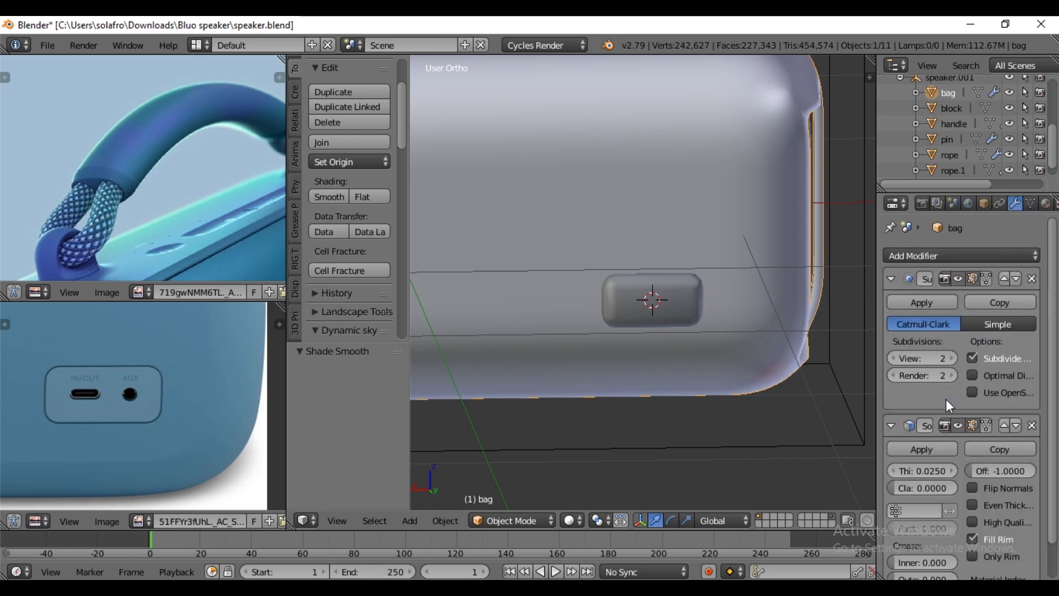
{"action": "left_click", "coordinate": [963, 251]}
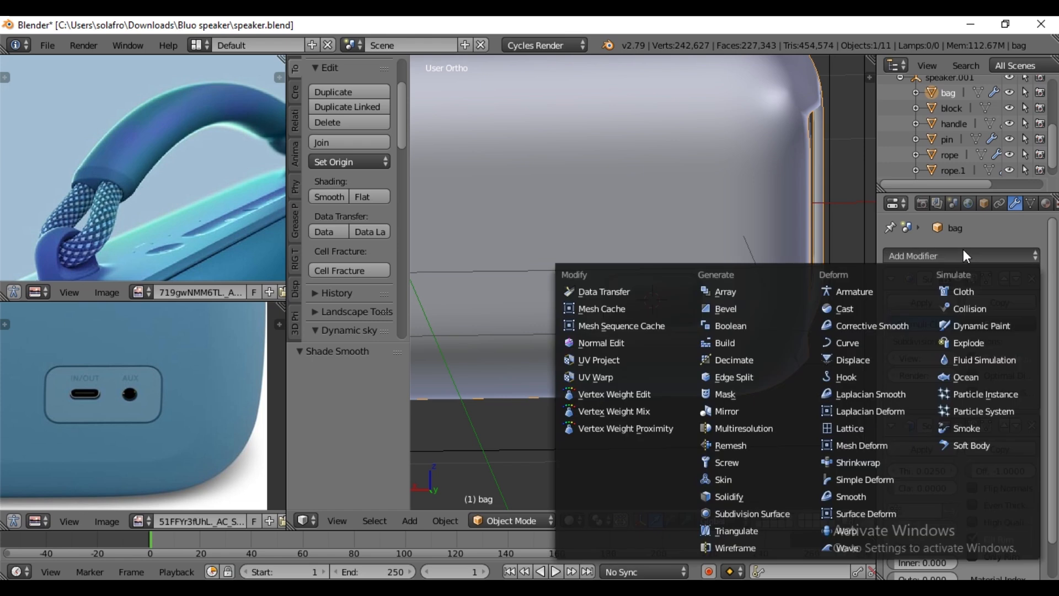
{"action": "left_click", "coordinate": [754, 325]}
{"action": "scroll", "coordinate": [1031, 419], "scroll_direction": "down", "scroll_amount": 6}
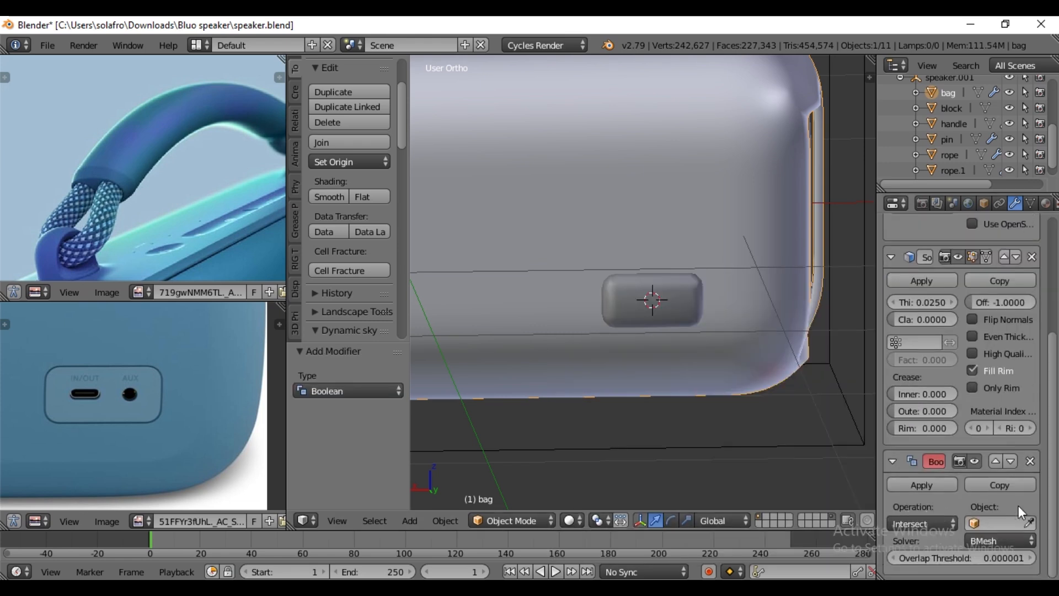
- Set the body's Boolean modifier to Difference with the bevelled cube as its target object
{"action": "left_click", "coordinate": [936, 523]}
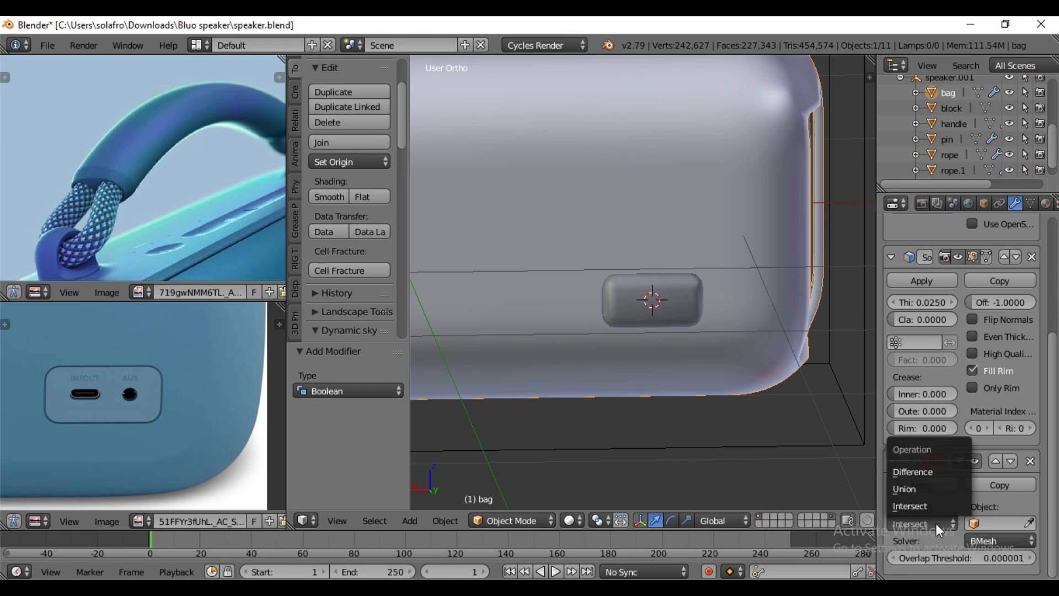
{"action": "left_click", "coordinate": [932, 475]}
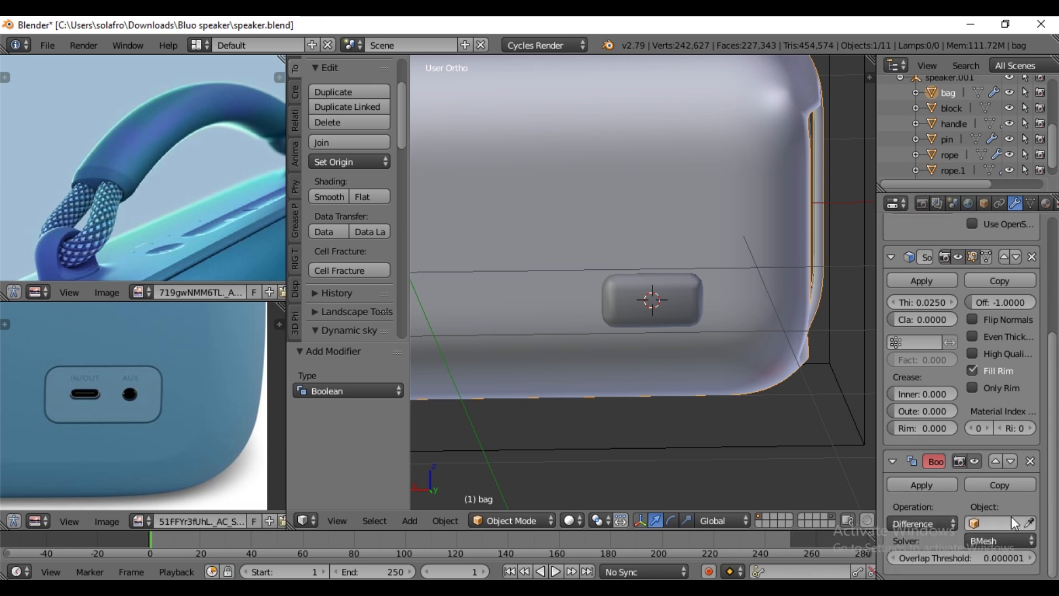
{"action": "left_click", "coordinate": [1030, 523]}
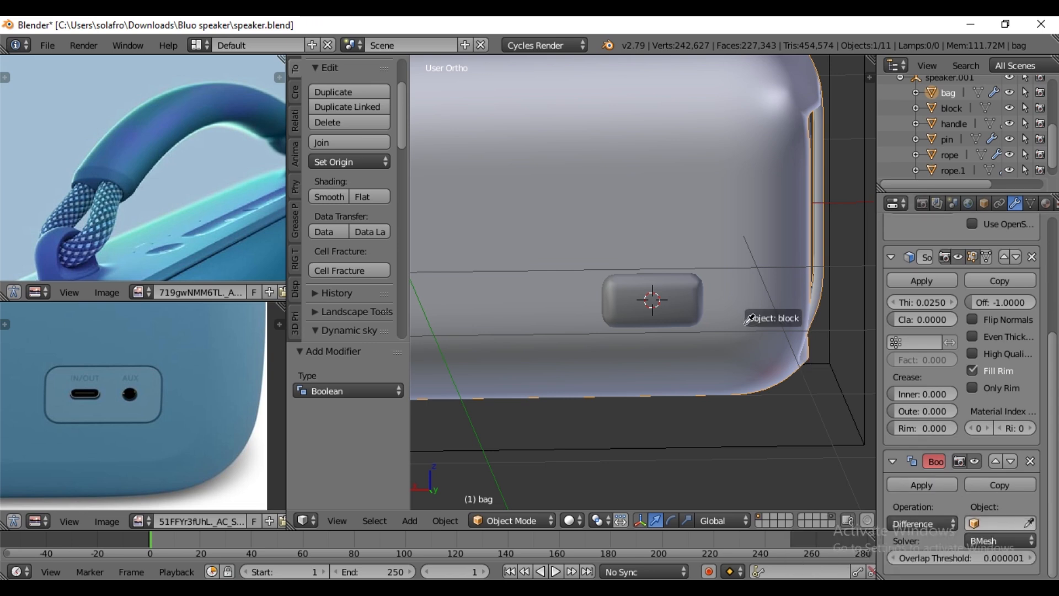
{"action": "left_click", "coordinate": [670, 297]}
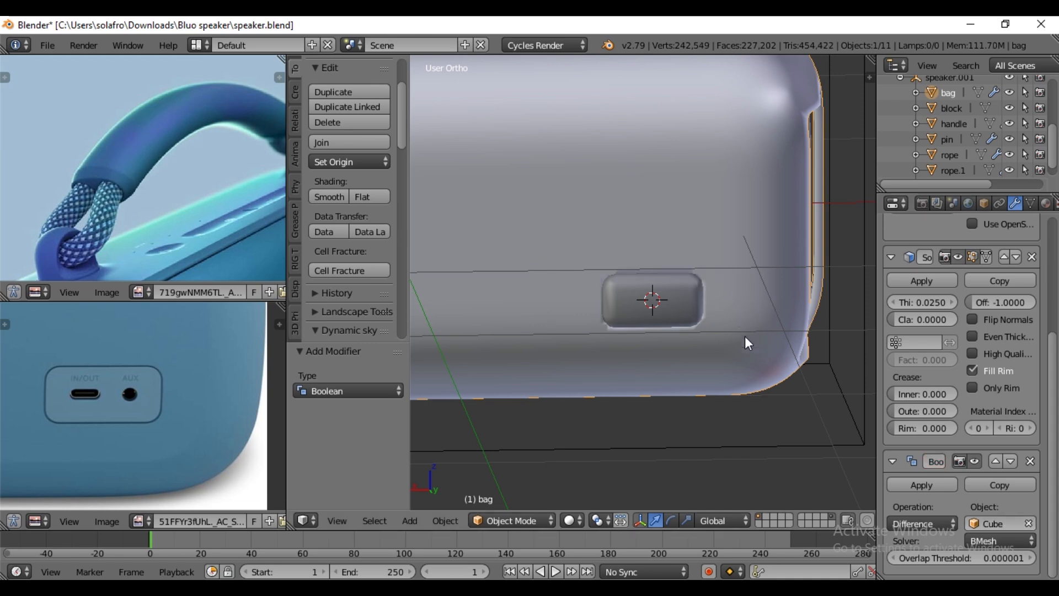
- Hide the cutter cube in the viewport and inspect the port recess in the speaker's back
{"action": "scroll", "coordinate": [742, 355], "scroll_direction": "up", "scroll_amount": 1}
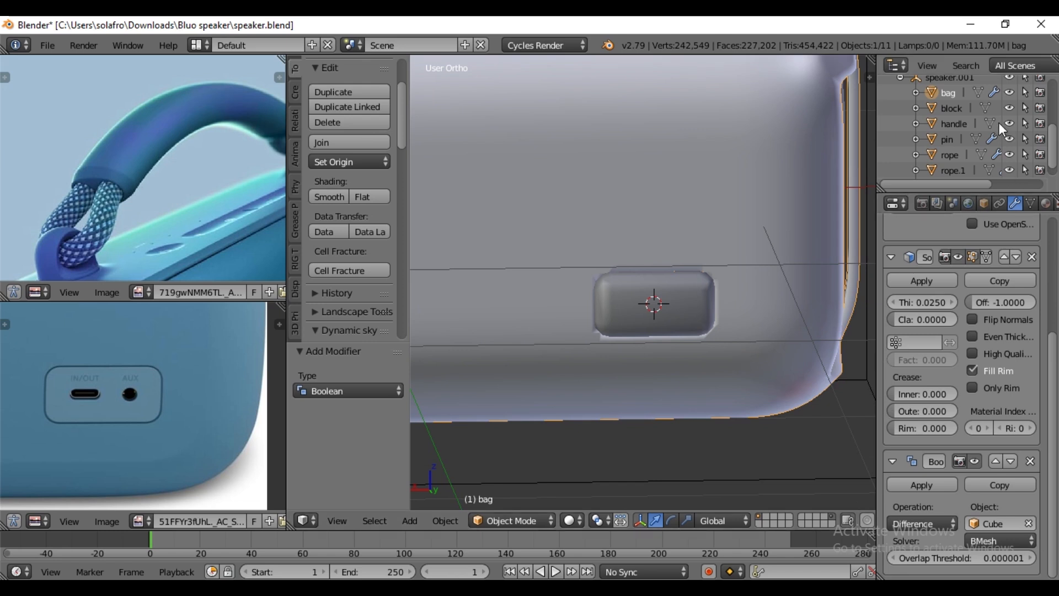
{"action": "scroll", "coordinate": [971, 133], "scroll_direction": "up", "scroll_amount": 3}
{"action": "scroll", "coordinate": [971, 136], "scroll_direction": "up", "scroll_amount": 3}
{"action": "left_click", "coordinate": [981, 146]}
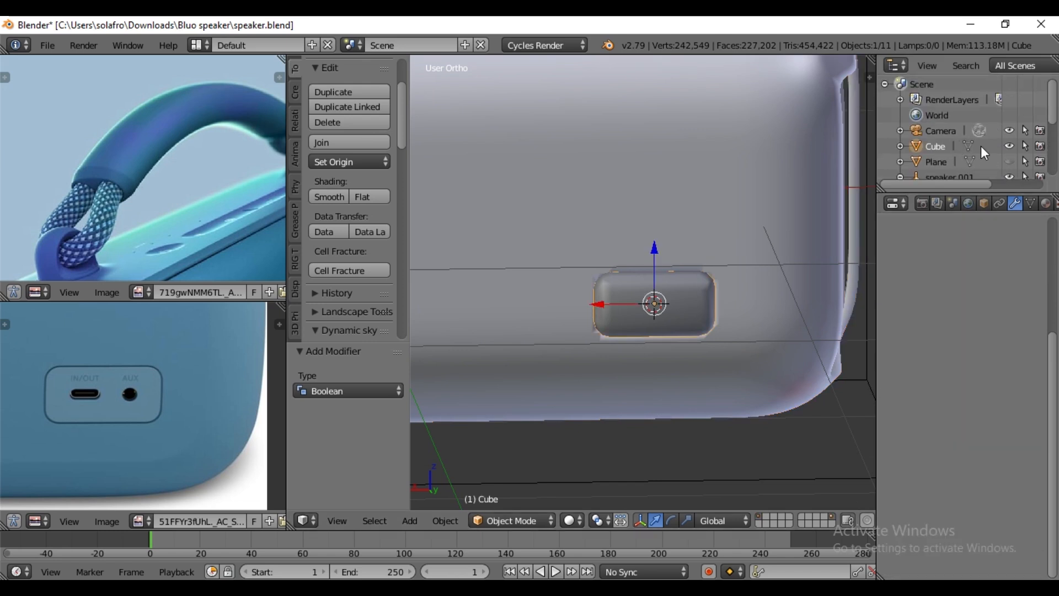
{"action": "left_click", "coordinate": [1009, 146]}
{"action": "middle_click_drag", "start_coordinate": [611, 378], "coordinate": [627, 351]}
{"action": "scroll", "coordinate": [667, 313], "scroll_direction": "up", "scroll_amount": 3}
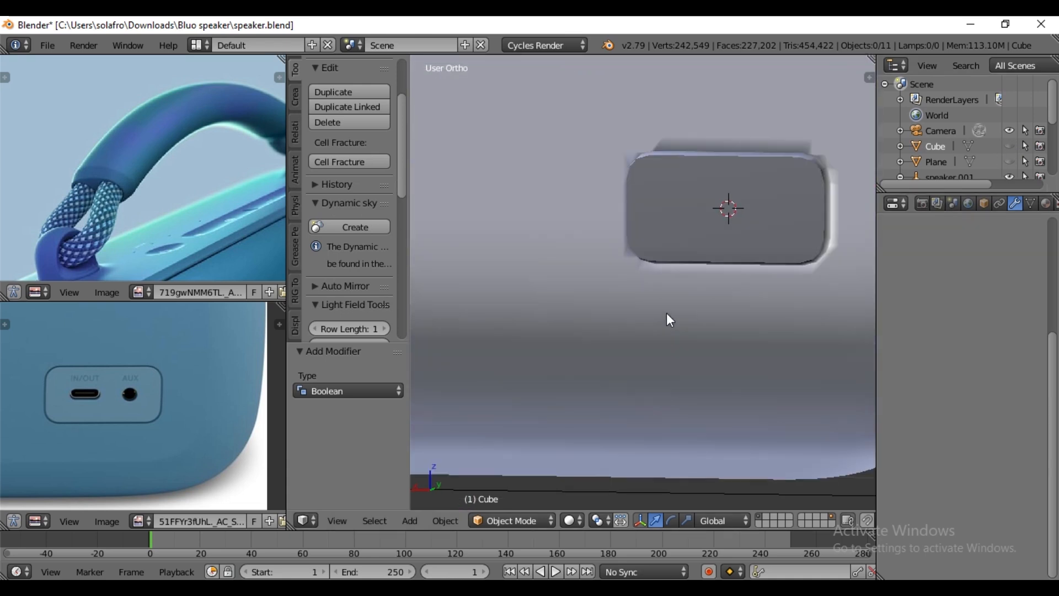
{"action": "middle_click_drag", "start_coordinate": [707, 297], "coordinate": [708, 300]}
{"action": "middle_click_drag", "start_coordinate": [687, 154], "coordinate": [757, 352]}
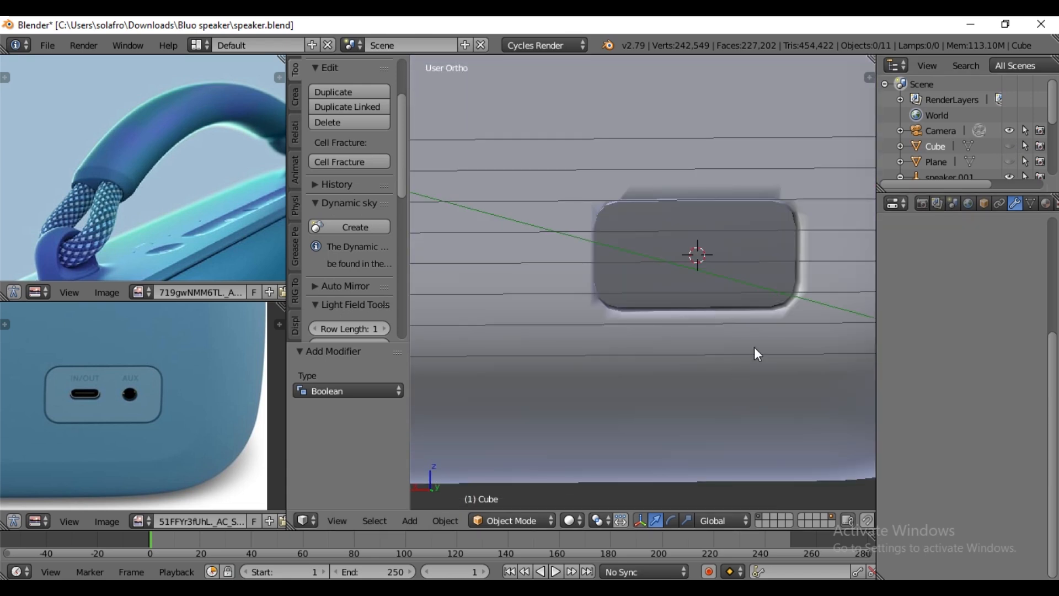
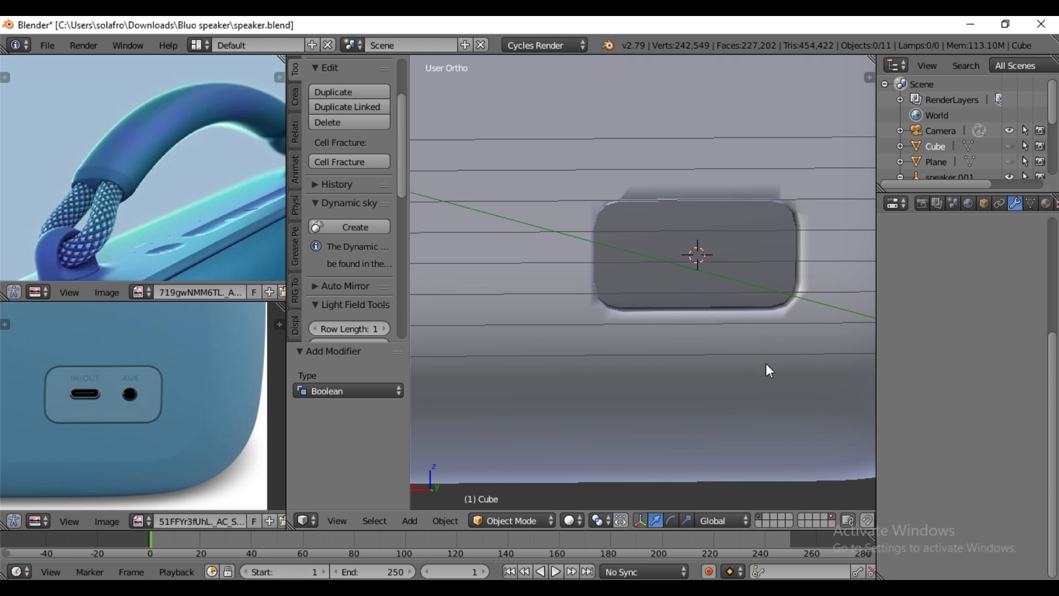
- Enable Auto Smooth on the speaker body "bag" with an angle of 70° to clean up shading around the port recess
{"action": "scroll", "coordinate": [754, 356], "scroll_direction": "down", "scroll_amount": 3}
{"action": "scroll", "coordinate": [754, 356], "scroll_direction": "up", "scroll_amount": 2}
{"action": "right_click", "coordinate": [749, 383]}
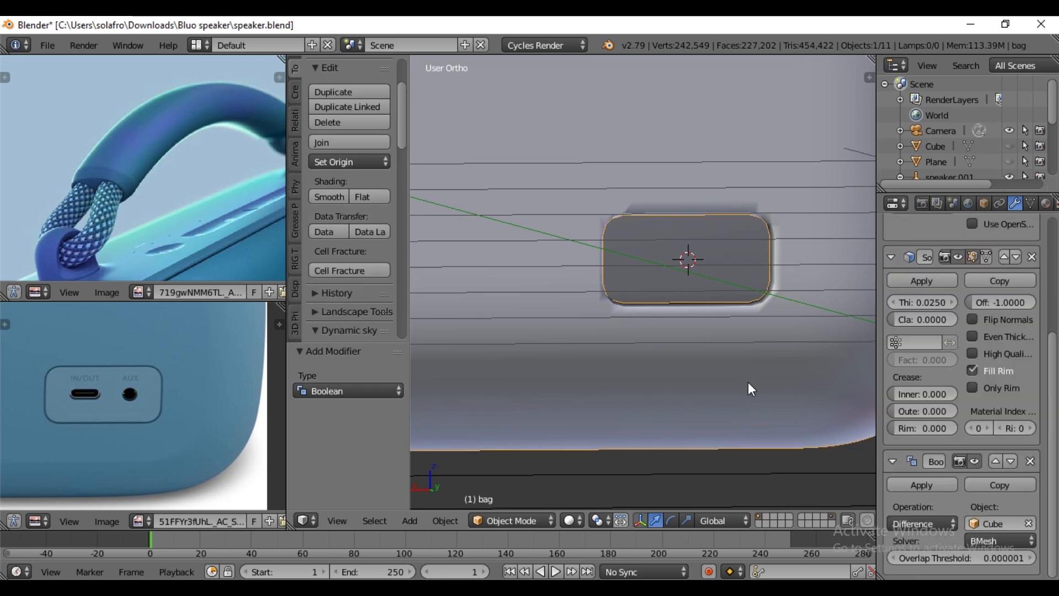
{"action": "left_click", "coordinate": [1031, 203]}
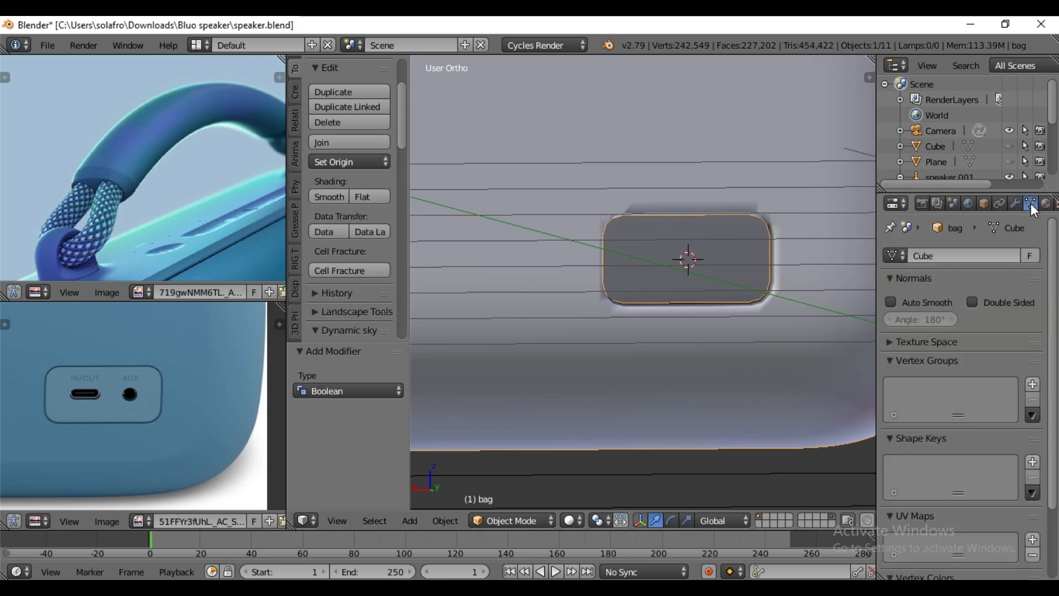
{"action": "left_click", "coordinate": [891, 302]}
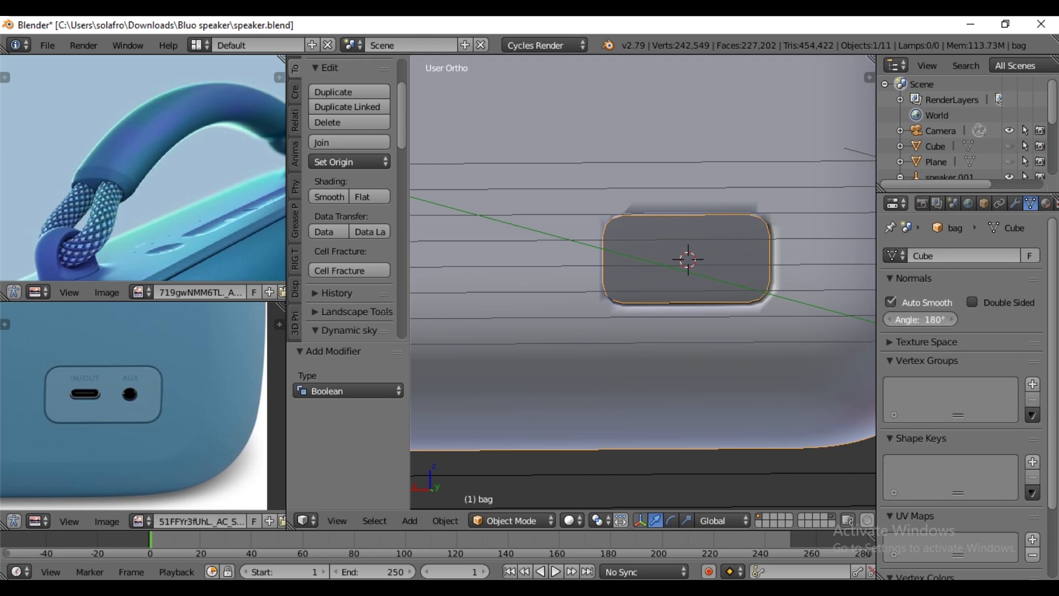
{"action": "mouse_move", "coordinate": [920, 319]}
{"action": "left_mouse_down"}
{"action": "mouse_move", "coordinate": [902, 320]}
{"action": "mouse_move", "coordinate": [930, 317]}
{"action": "left_mouse_up"}
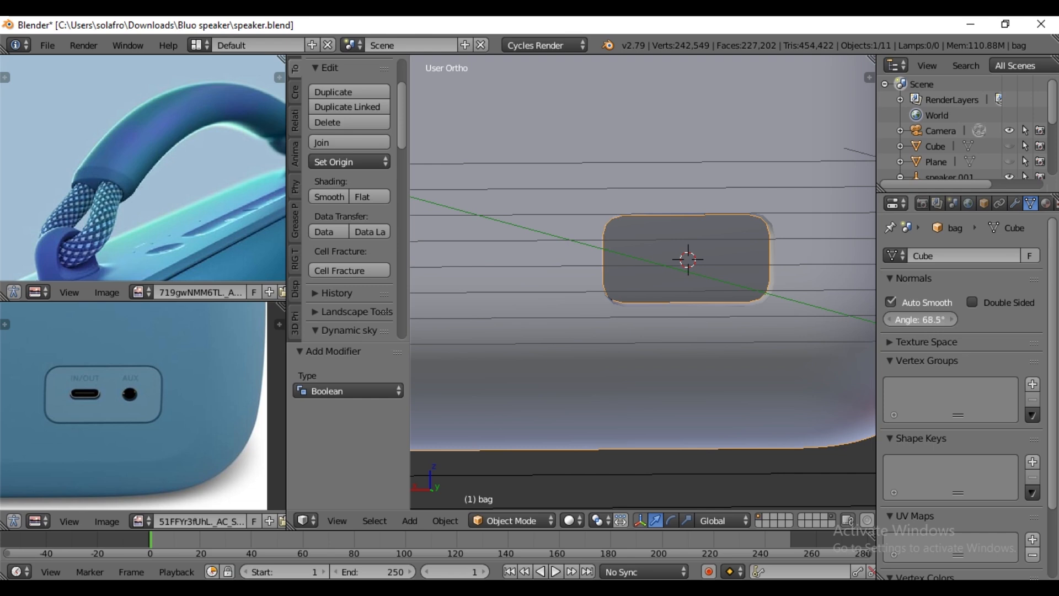
{"action": "left_click", "coordinate": [931, 319]}
{"action": "type", "text": "70"}
{"action": "key", "text": "Return"}
{"action": "scroll", "coordinate": [662, 270], "scroll_direction": "up", "scroll_amount": 6}
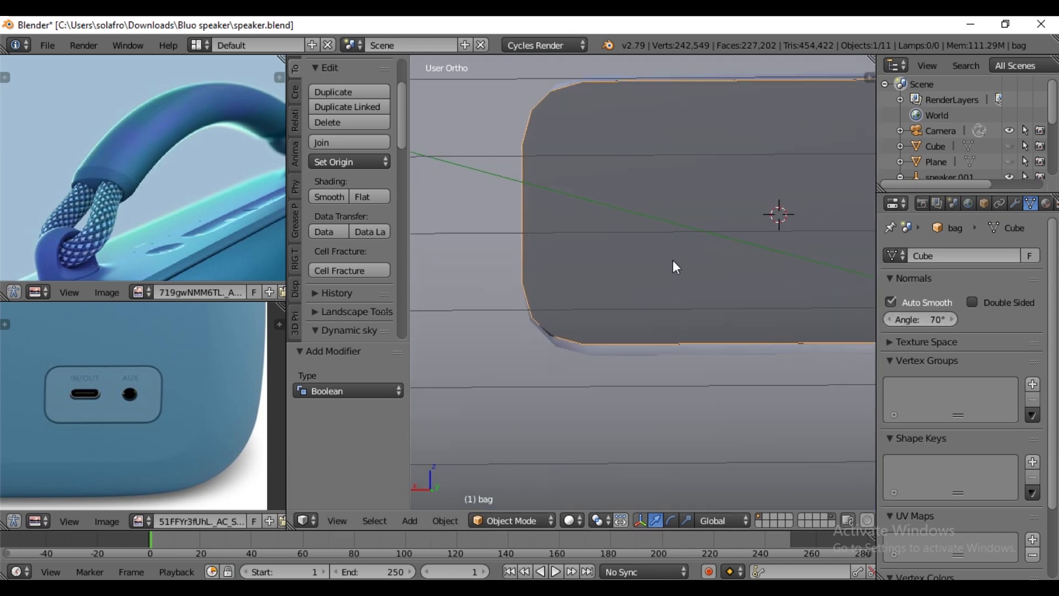
{"action": "scroll", "coordinate": [673, 262], "scroll_direction": "down", "scroll_amount": 6}
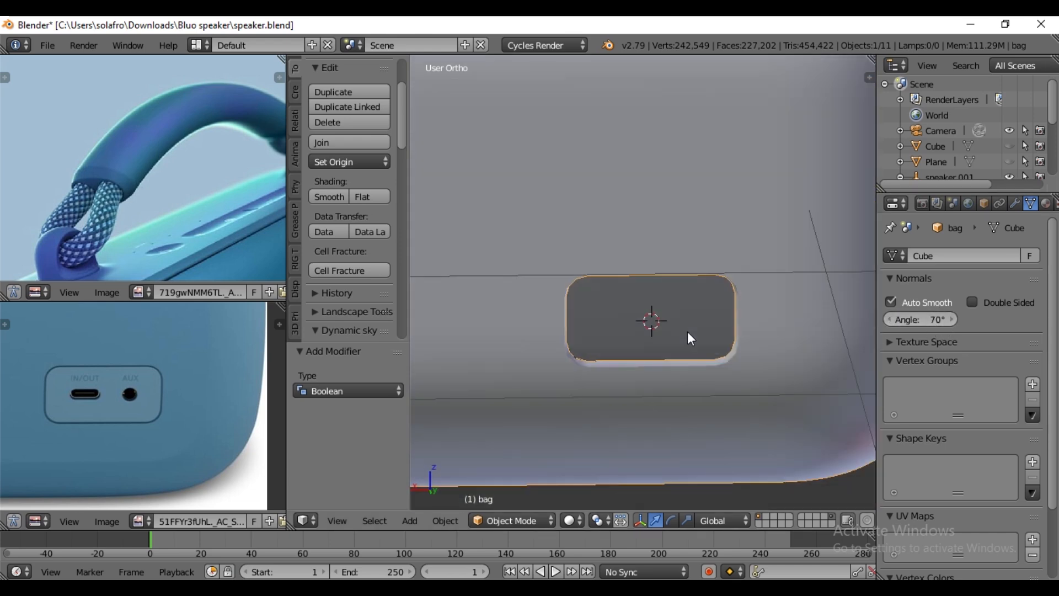
- Unhide the "speaker" object in the viewport and frame the port recess in the back orthographic view
{"action": "key", "text": "ctrl+KP_1"}
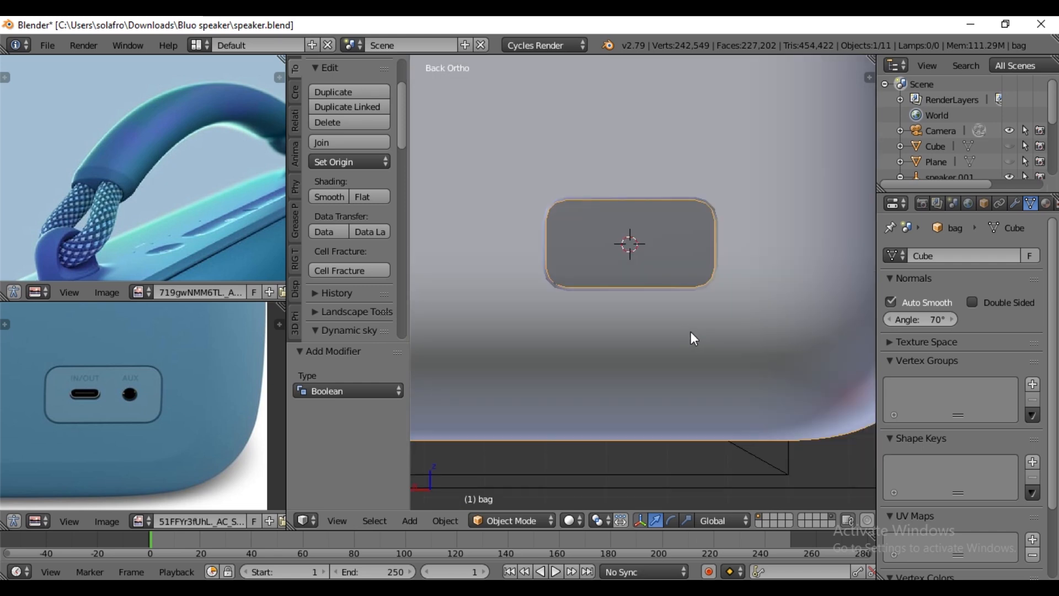
{"action": "scroll", "coordinate": [691, 332], "scroll_direction": "up", "scroll_amount": 3}
{"action": "middle_click_drag", "start_coordinate": [635, 206], "coordinate": [655, 269], "text": "shift"}
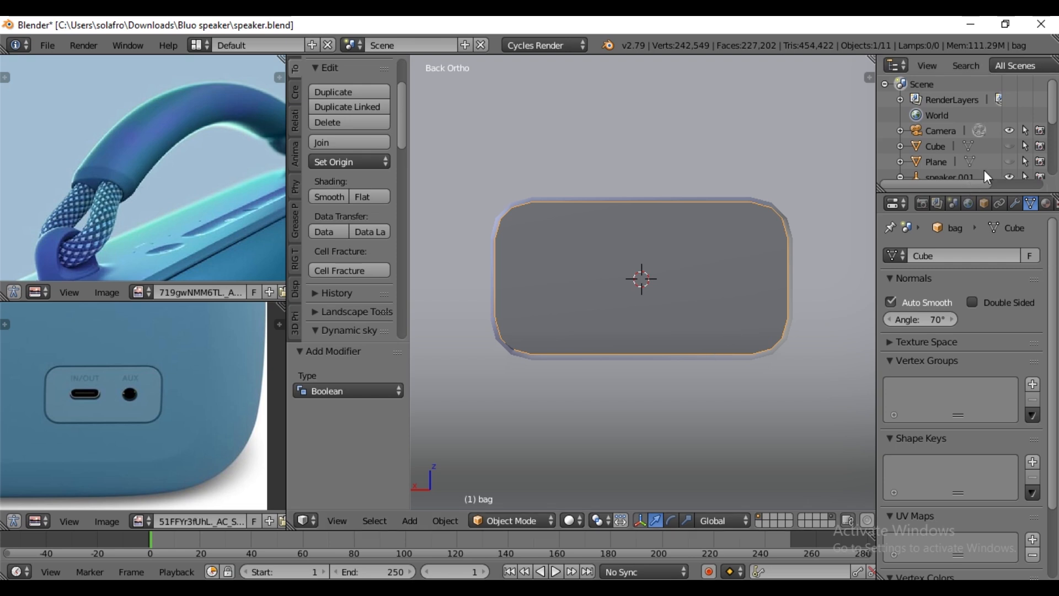
{"action": "scroll", "coordinate": [1004, 147], "scroll_direction": "down", "scroll_amount": 5}
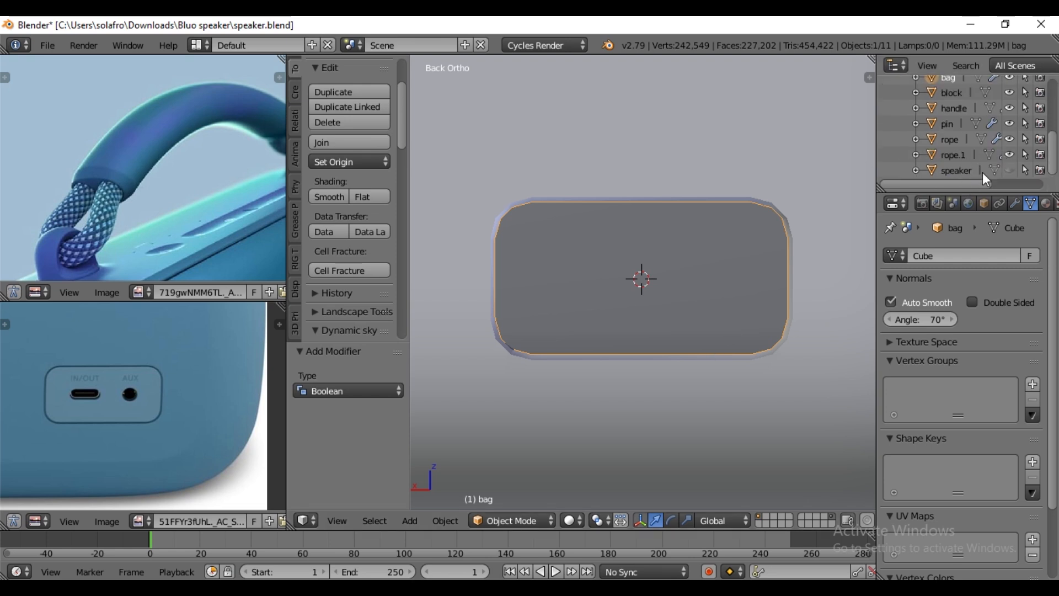
{"action": "left_click", "coordinate": [1010, 170]}
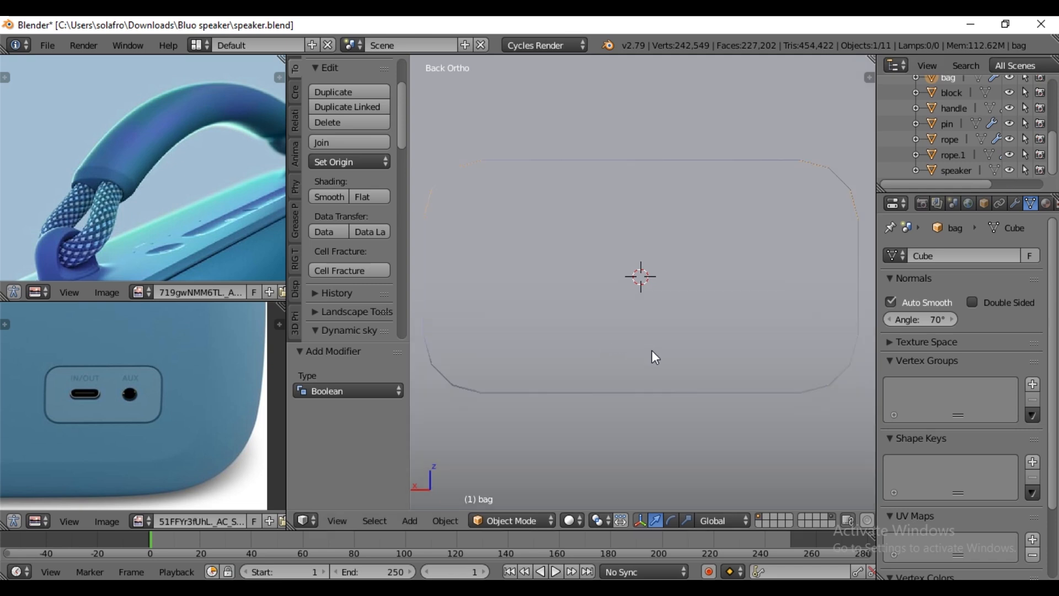
- Add a plane mesh at the port recess and rotate it 90° about the X axis
{"action": "key", "text": "shift+a"}
{"action": "mouse_move", "coordinate": [608, 236]}
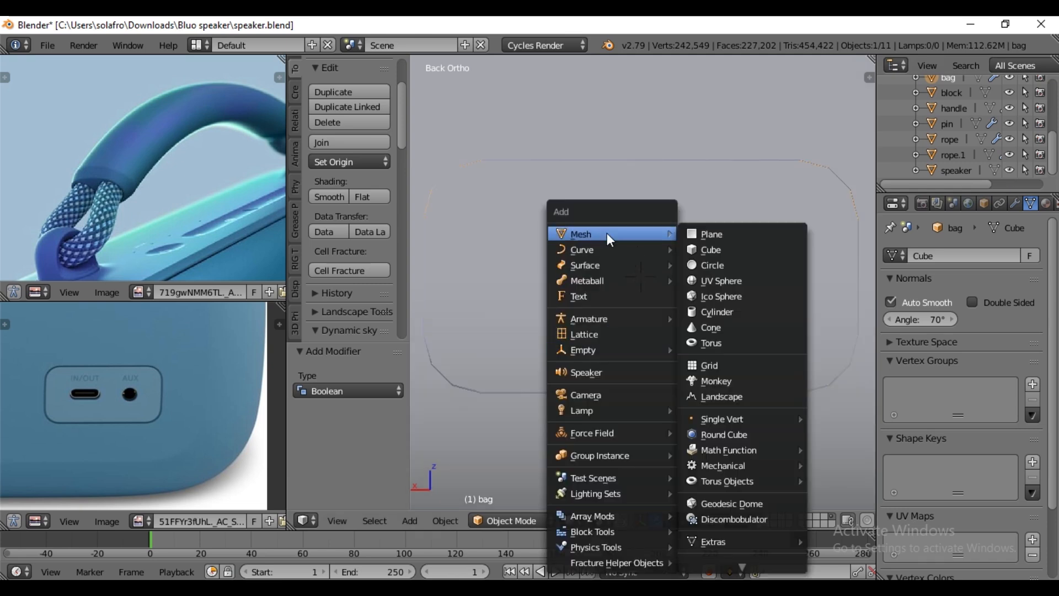
{"action": "left_click", "coordinate": [718, 233]}
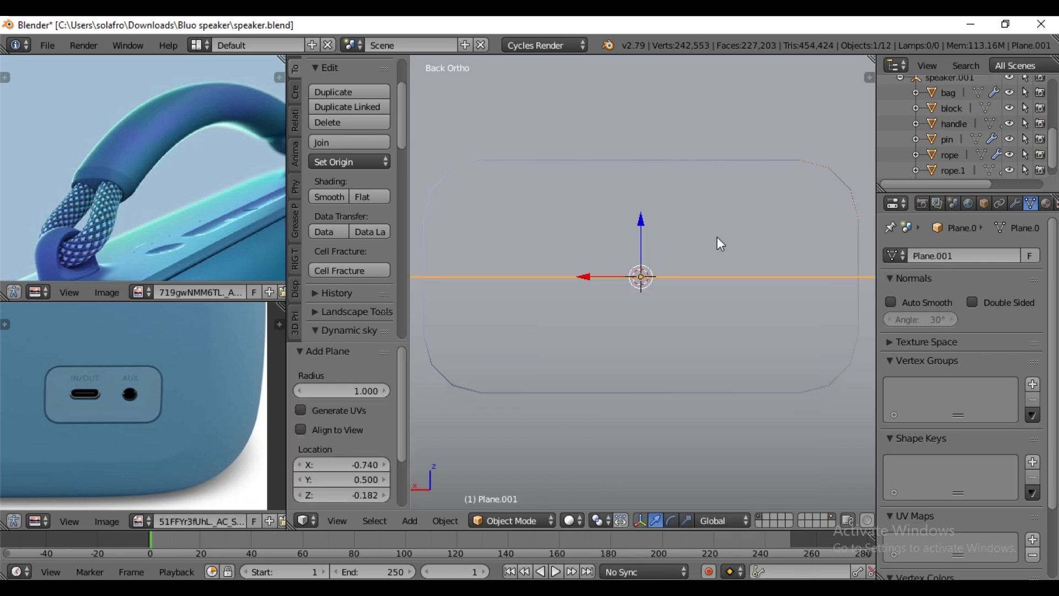
{"action": "key", "text": "r"}
{"action": "key", "text": "x"}
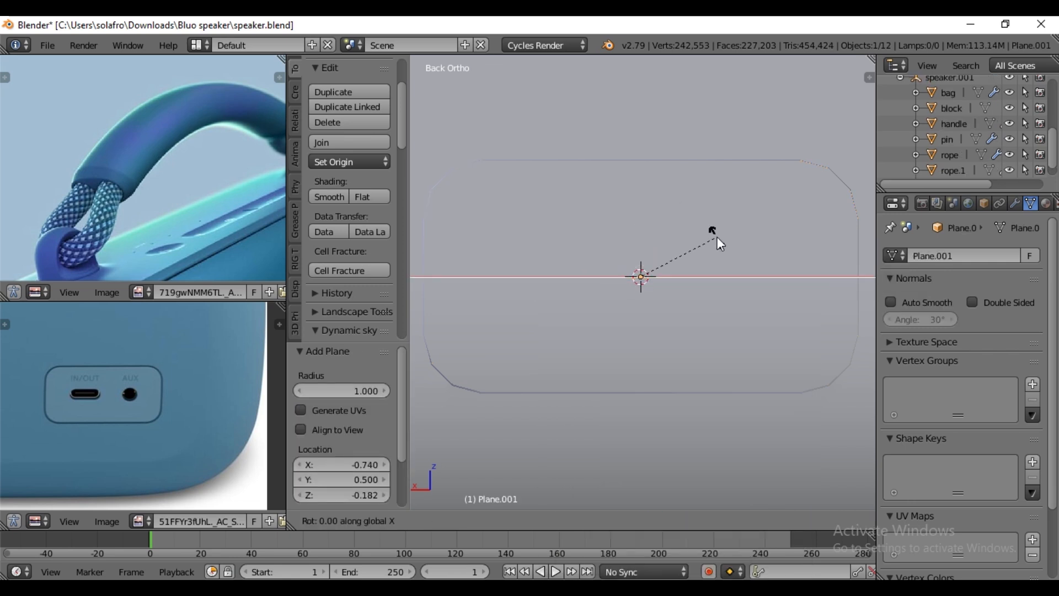
{"action": "key", "text": "9"}
{"action": "key", "text": "0"}
{"action": "key", "text": "Return"}
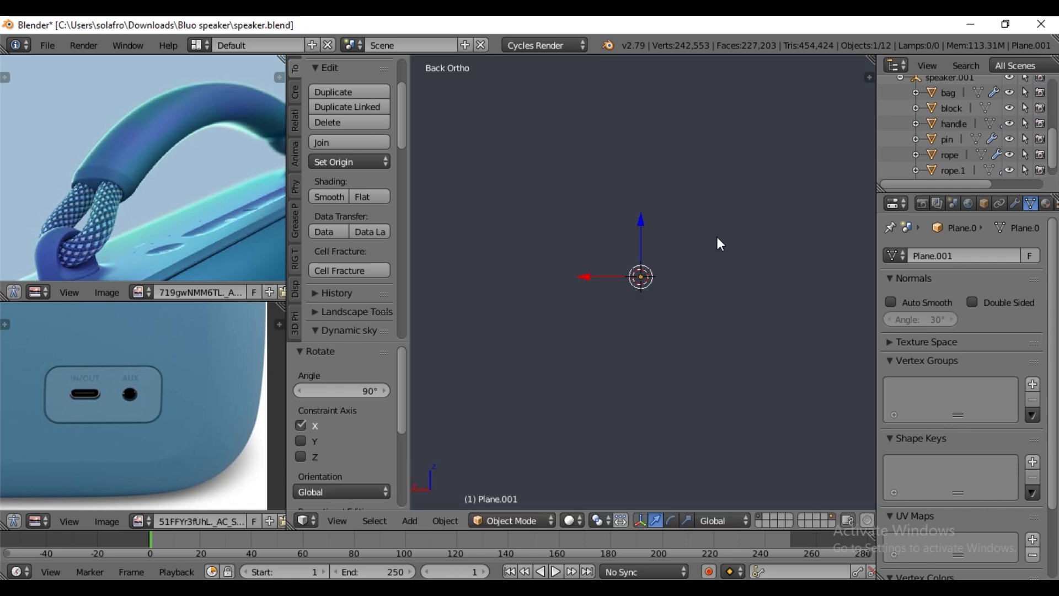
- Scale the plane down to a tiny square and move it about 0.066 along X to the IN/OUT port's place
{"action": "key", "text": "s"}
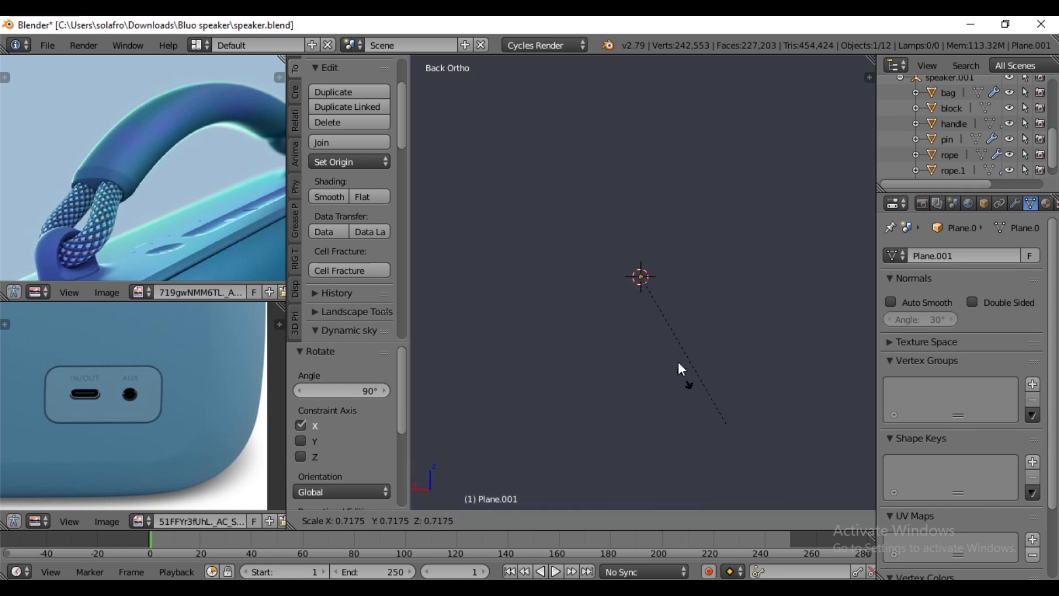
{"action": "left_click", "coordinate": [651, 302]}
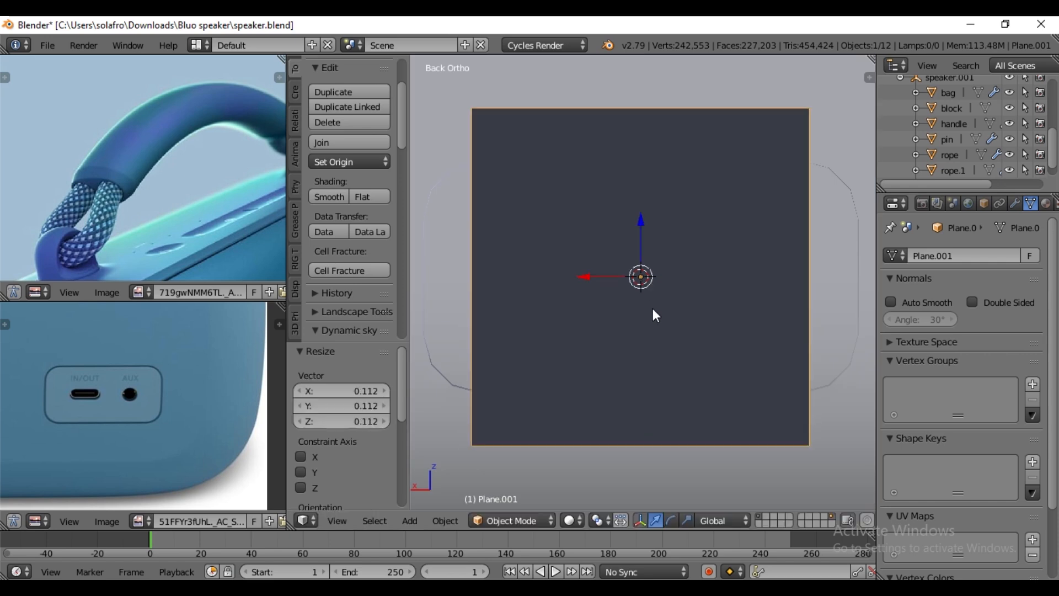
{"action": "key", "text": "s"}
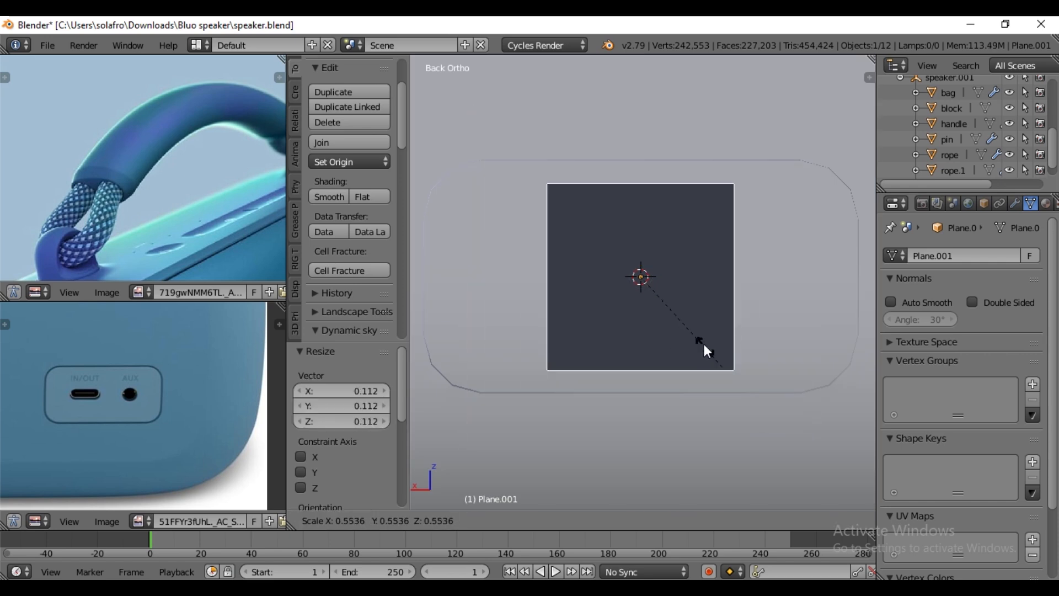
{"action": "left_click", "coordinate": [655, 278]}
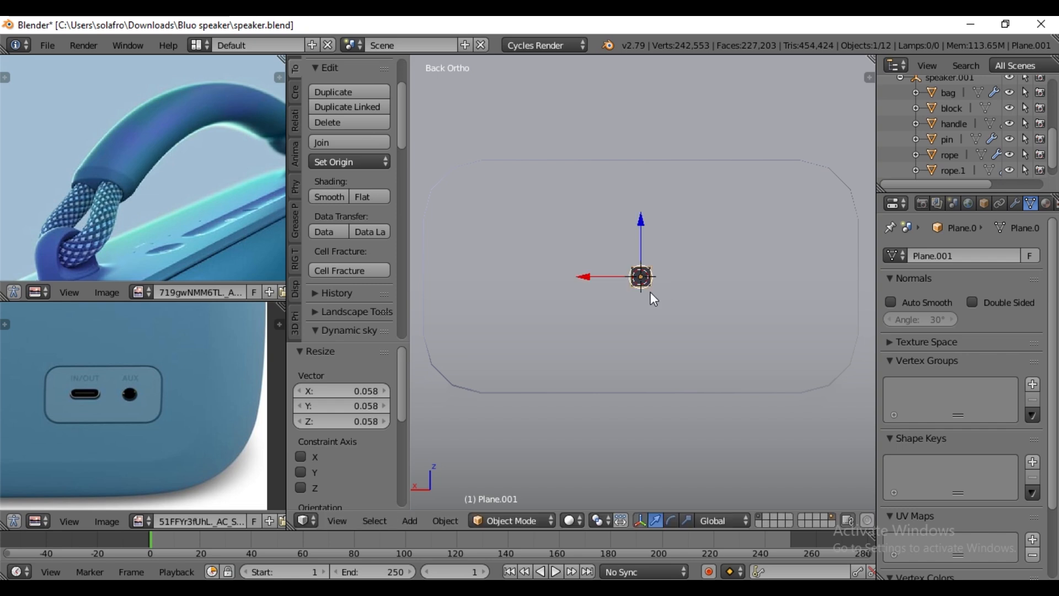
{"action": "scroll", "coordinate": [650, 293], "scroll_direction": "up", "scroll_amount": 2}
{"action": "left_click_drag", "start_coordinate": [579, 274], "coordinate": [442, 274]}
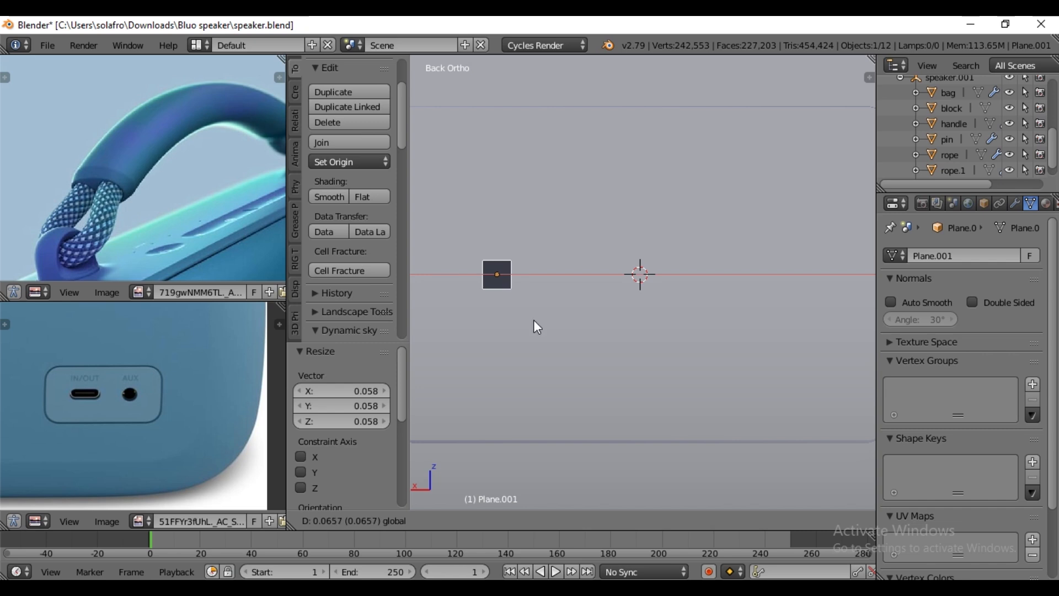
{"action": "scroll", "coordinate": [541, 325], "scroll_direction": "down", "scroll_amount": 2}
- Add a 32-vertex circle mesh at the port recess and rotate it 90° about the X axis
{"action": "key", "text": "shift+a"}
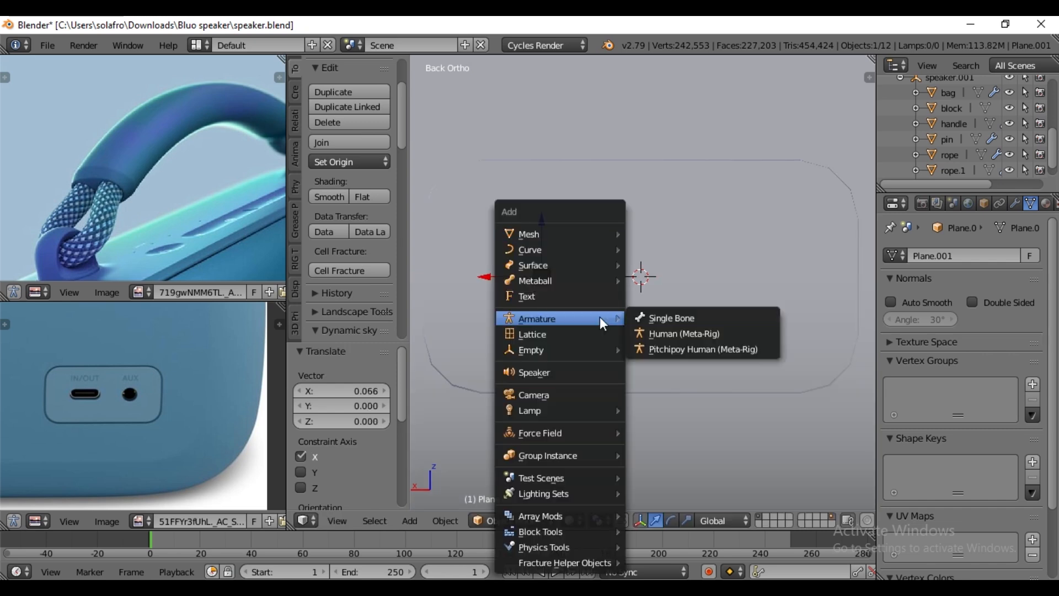
{"action": "mouse_move", "coordinate": [570, 236]}
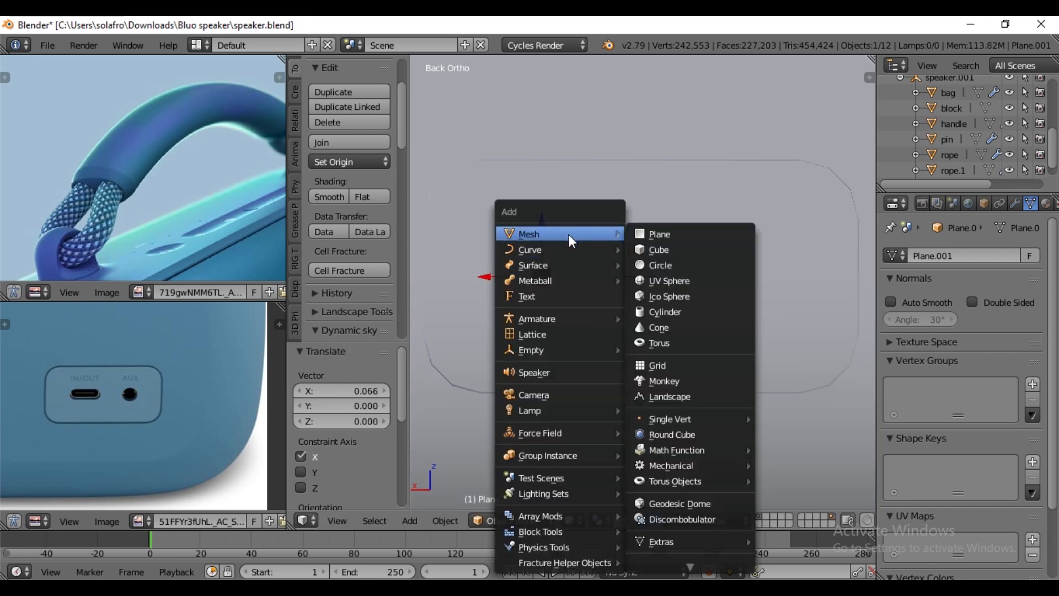
{"action": "left_click", "coordinate": [664, 266]}
{"action": "key", "text": "r"}
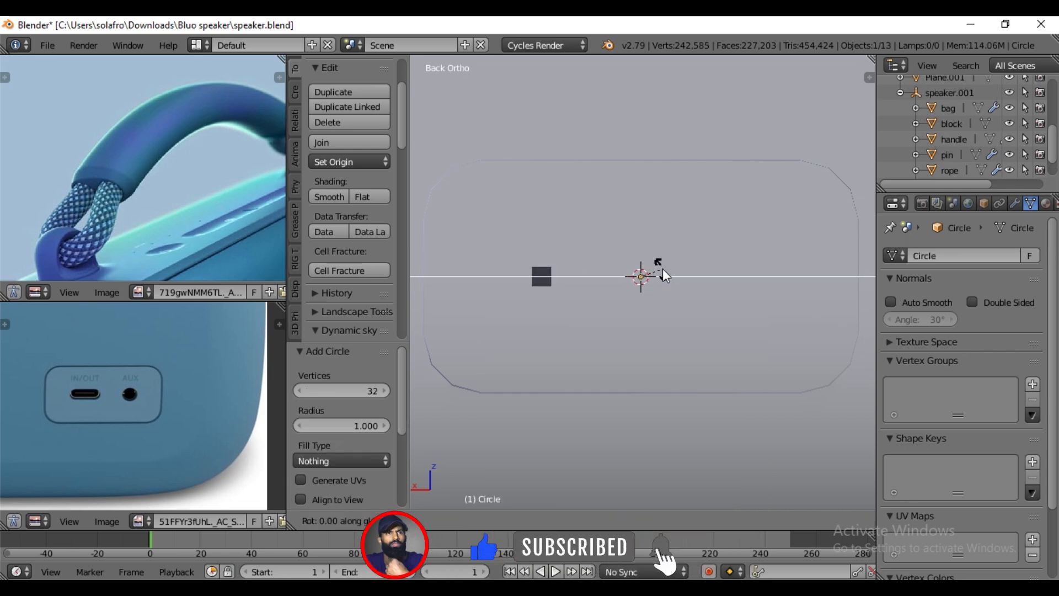
{"action": "key", "text": "9"}
{"action": "key", "text": "x"}
{"action": "key", "text": "0"}
{"action": "key", "text": "Return"}
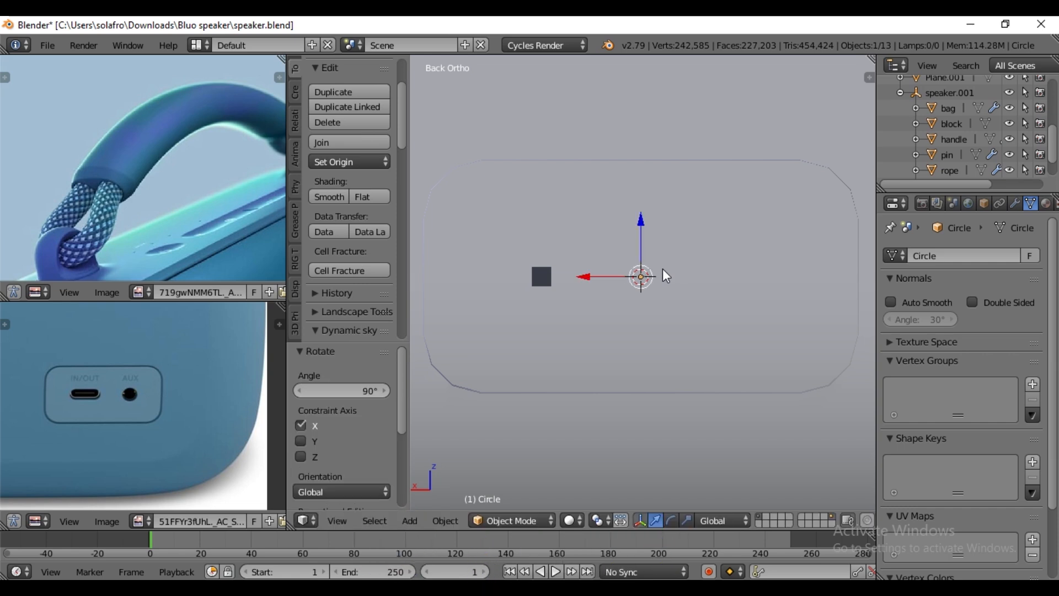
- Scale the circle down to an AUX jack outline and move it along X to the opposite side of the recess from the square
{"action": "key", "text": "s"}
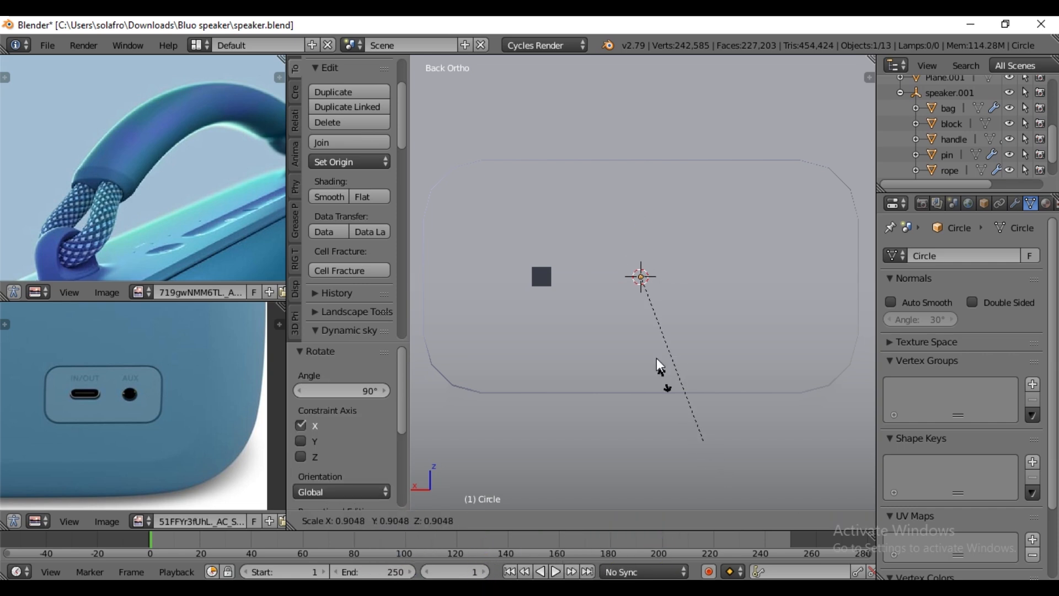
{"action": "left_click", "coordinate": [643, 294]}
{"action": "key", "text": "s"}
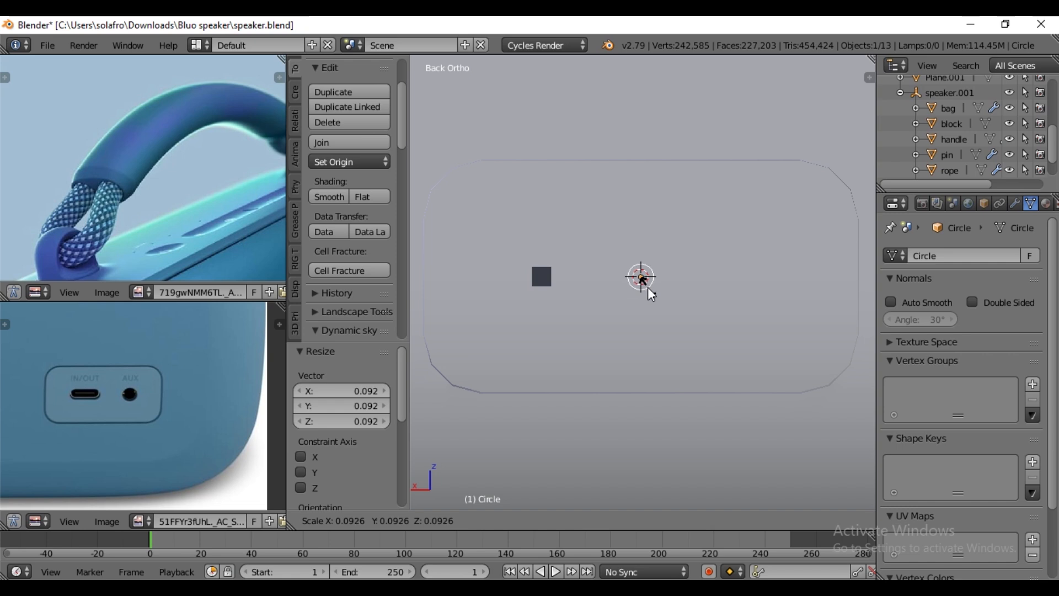
{"action": "left_click", "coordinate": [648, 287]}
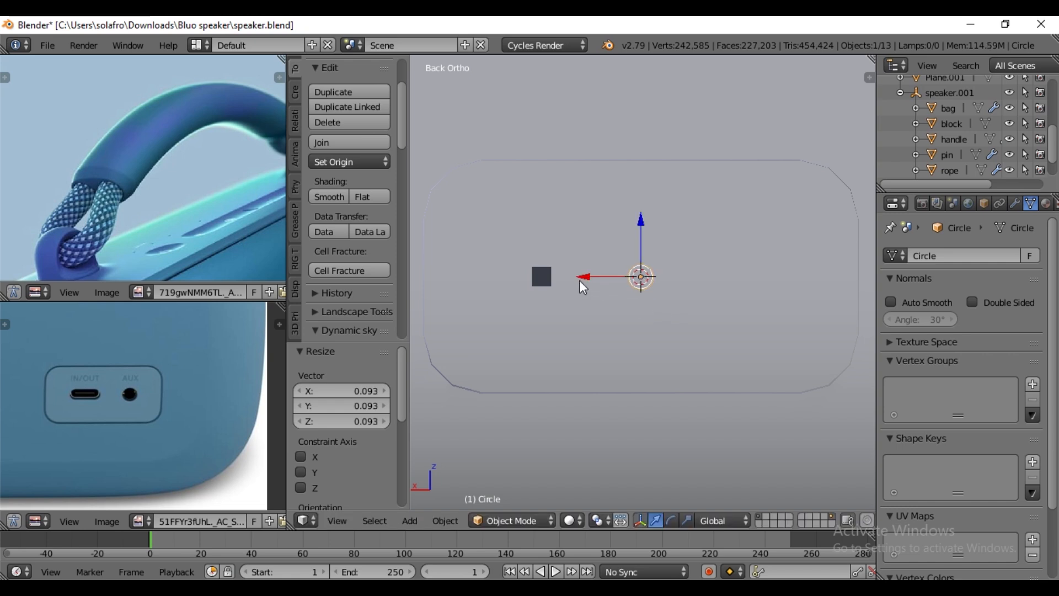
{"action": "left_click_drag", "start_coordinate": [579, 277], "coordinate": [683, 284]}
{"action": "left_click_drag", "start_coordinate": [690, 273], "coordinate": [688, 273]}
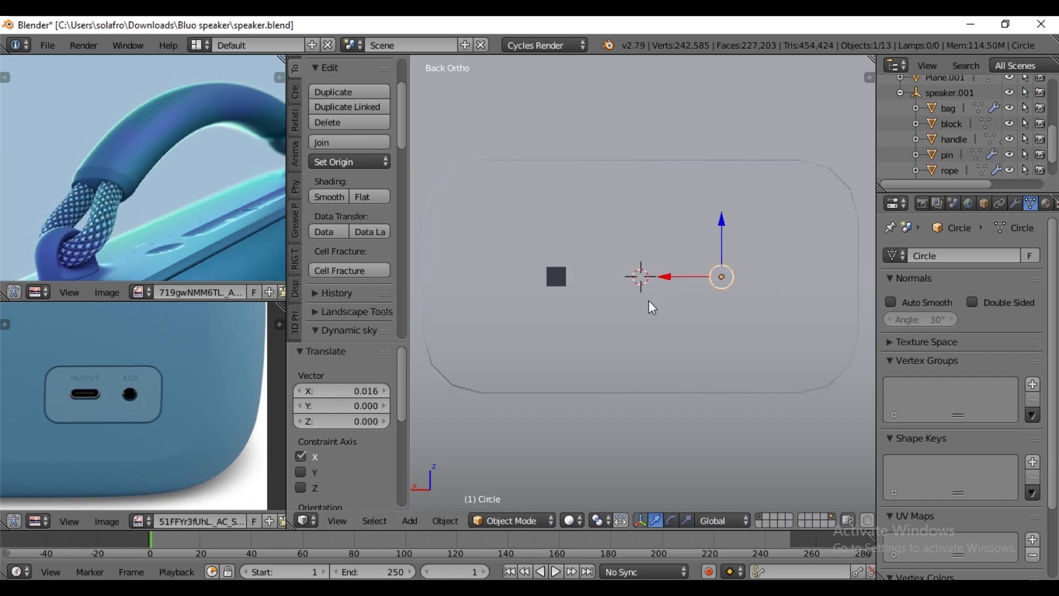
- Stretch the square plane's mesh by about 3.77 along X into an IN/OUT slot, checking its proportions against the port reference photo
{"action": "right_click", "coordinate": [552, 281]}
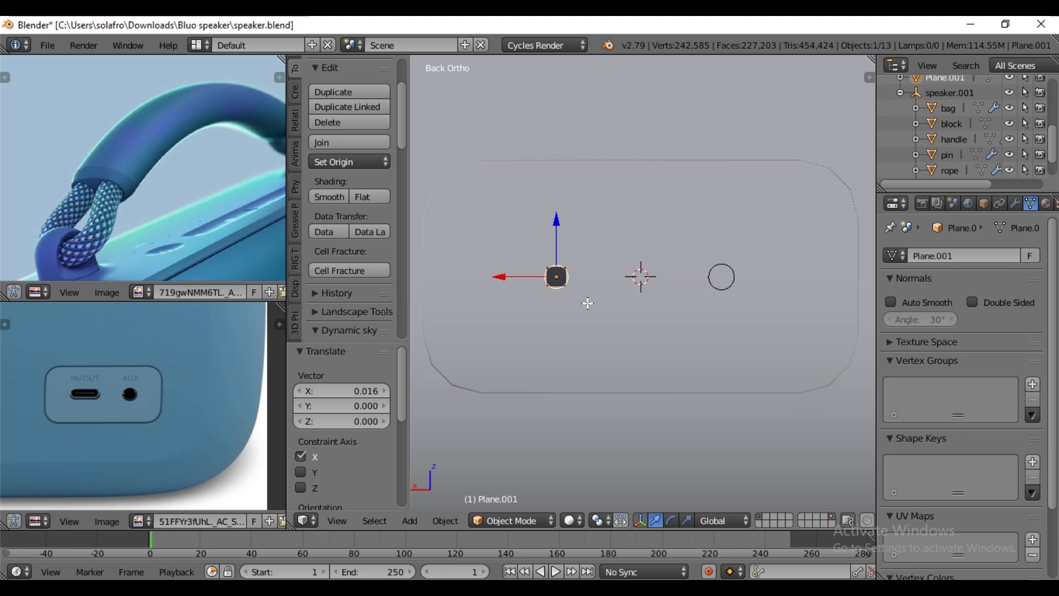
{"action": "key", "text": "Tab"}
{"action": "key", "text": "s"}
{"action": "key", "text": "x"}
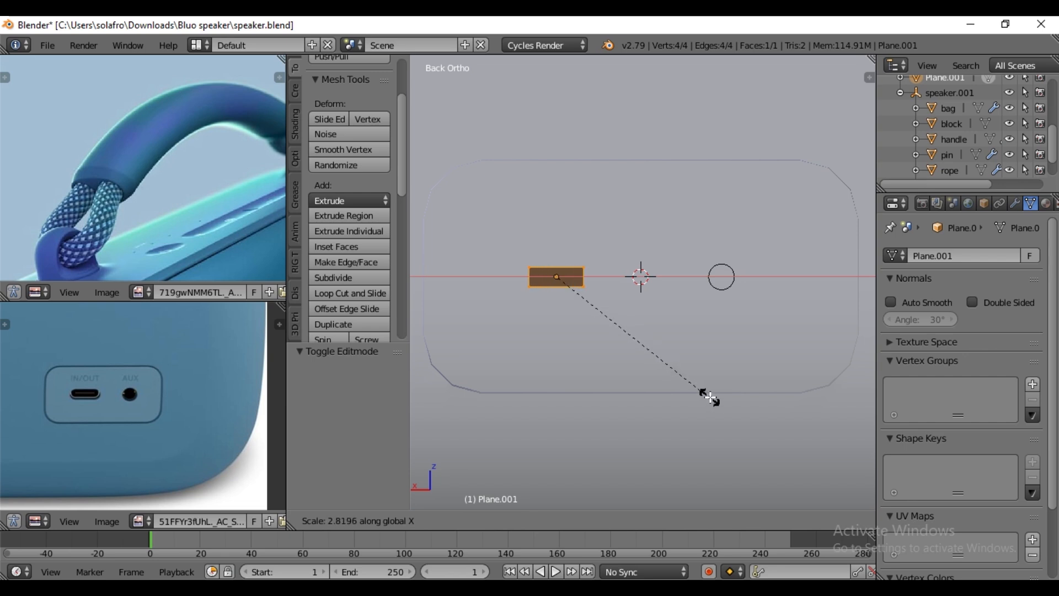
{"action": "left_click", "coordinate": [759, 422]}
{"action": "scroll", "coordinate": [144, 386], "scroll_direction": "up", "scroll_amount": 5}
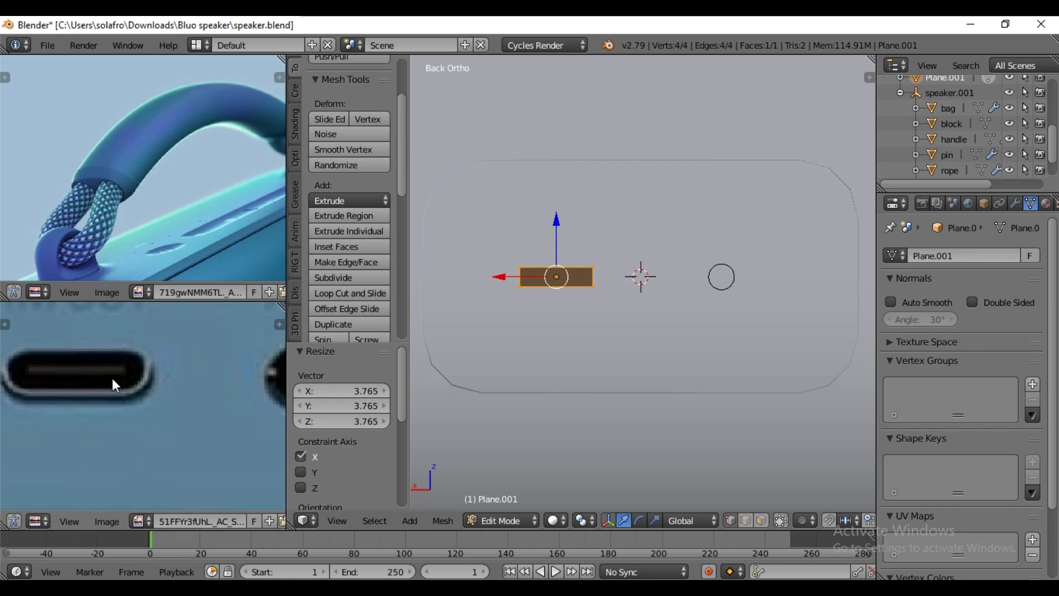
{"action": "scroll", "coordinate": [116, 382], "scroll_direction": "down", "scroll_amount": 2}
{"action": "scroll", "coordinate": [560, 407], "scroll_direction": "down", "scroll_amount": 3}
{"action": "scroll", "coordinate": [574, 371], "scroll_direction": "up", "scroll_amount": 4}
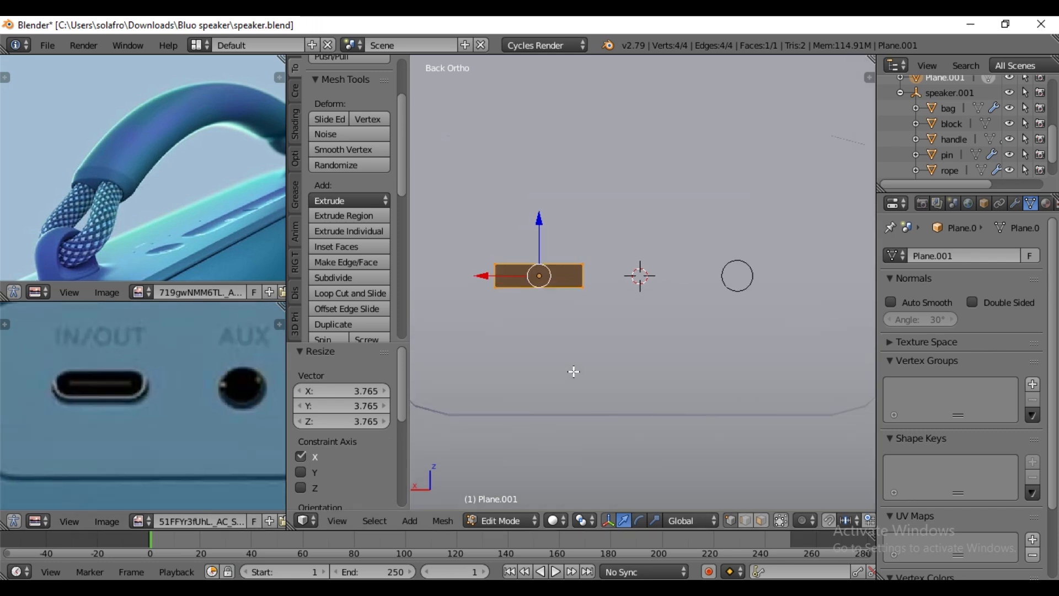
- Shift the circle's mesh about 0.005 along X and join the circle with the slot plane into one object
{"action": "left_click", "coordinate": [684, 355]}
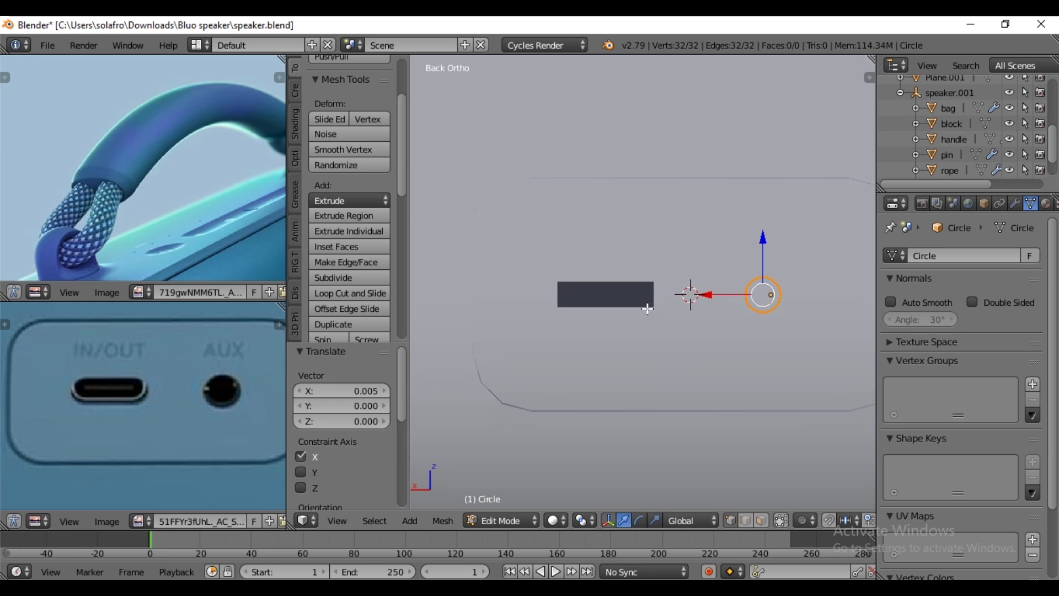
{"action": "key", "text": "Tab"}
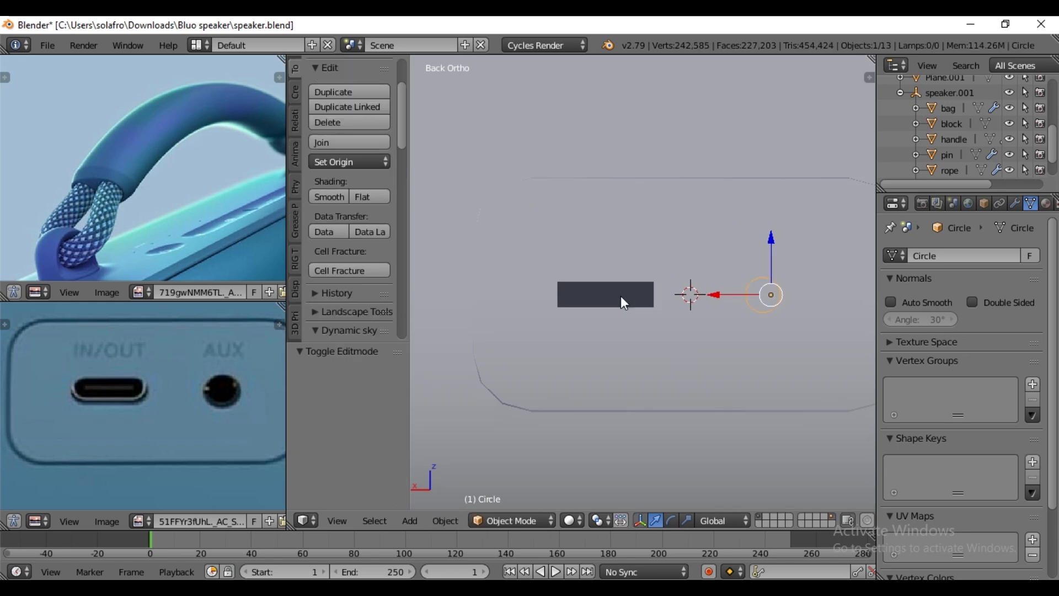
{"action": "right_click", "coordinate": [620, 296], "text": "shift"}
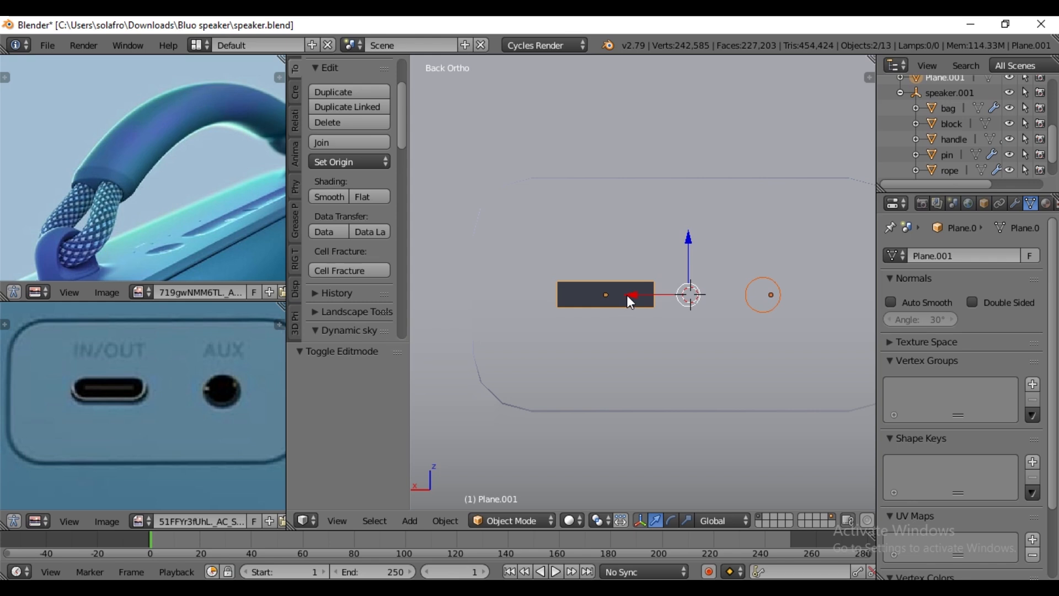
{"action": "key", "text": "ctrl+j"}
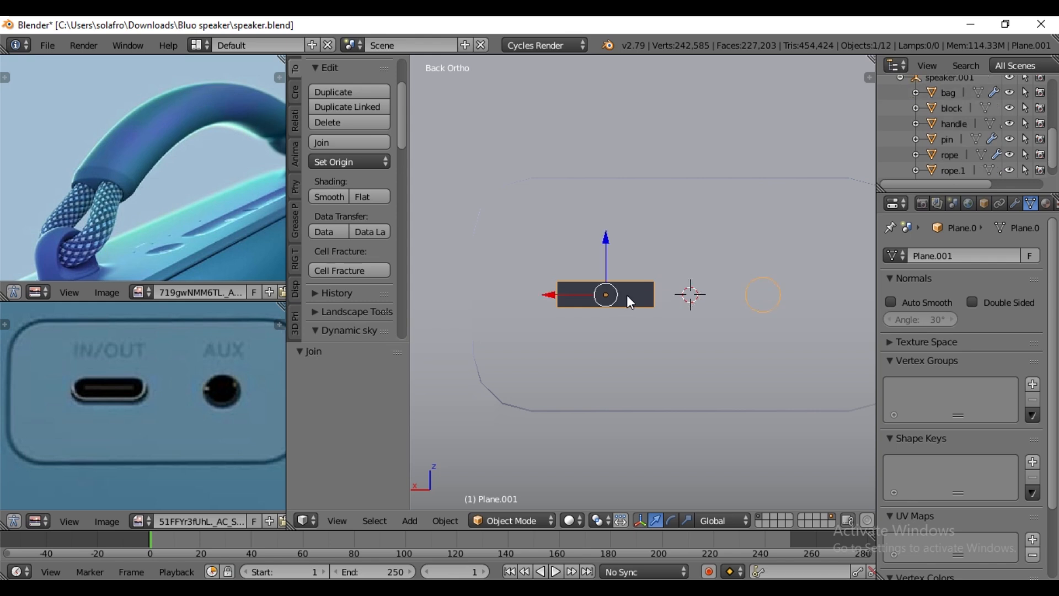
- Extrude the joined IN/OUT slot and AUX circle outlines about 0.127 along their normal into solid port cutters
{"action": "key", "text": "Tab"}
{"action": "scroll", "coordinate": [628, 296], "scroll_direction": "up", "scroll_amount": 1}
{"action": "middle_click_drag", "start_coordinate": [629, 296], "coordinate": [691, 440]}
{"action": "scroll", "coordinate": [632, 330], "scroll_direction": "down", "scroll_amount": 4}
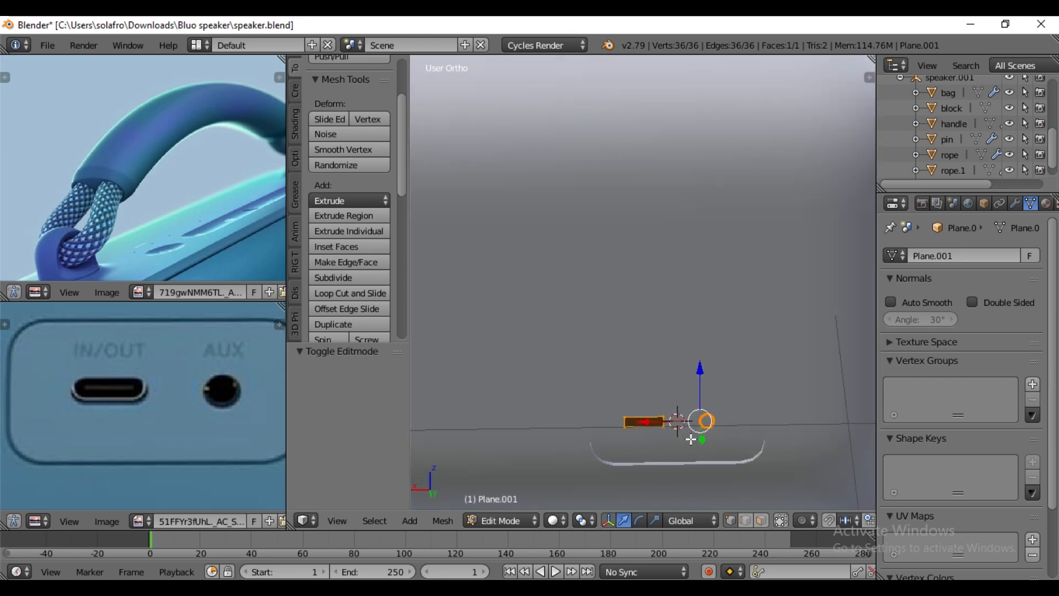
{"action": "key", "text": "e"}
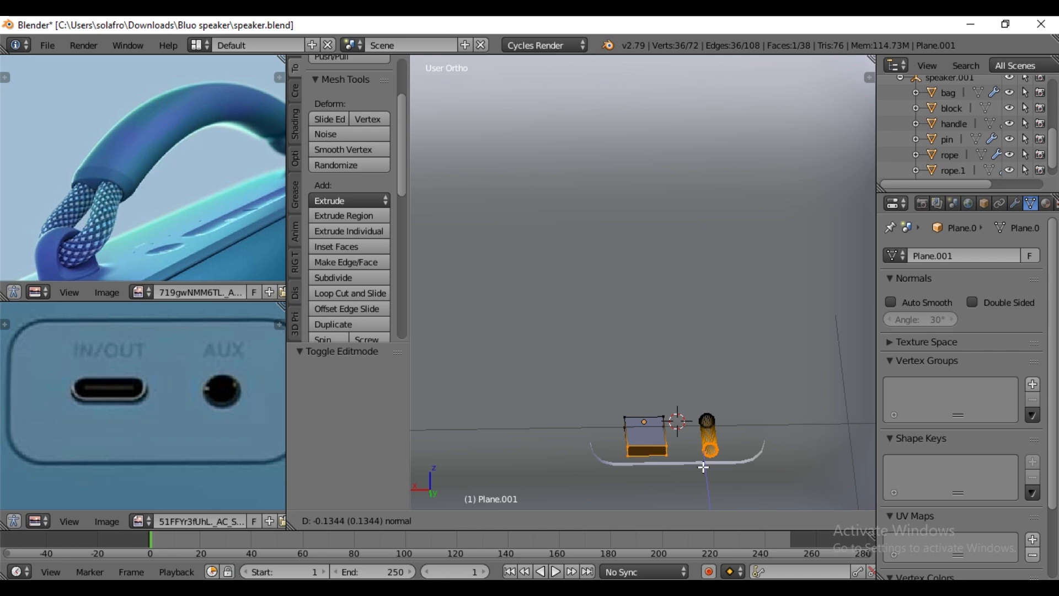
{"action": "left_click", "coordinate": [703, 468]}
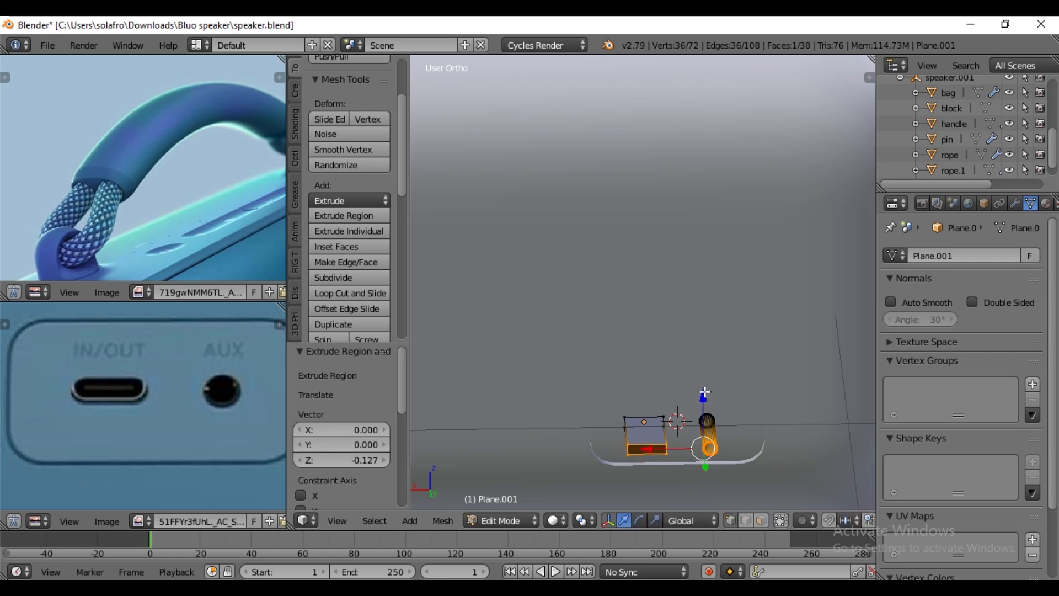
- Move the whole port cutter mesh about -0.064 along Y so it passes through the speaker's rear wall
{"action": "key", "text": "a"}
{"action": "key", "text": "a"}
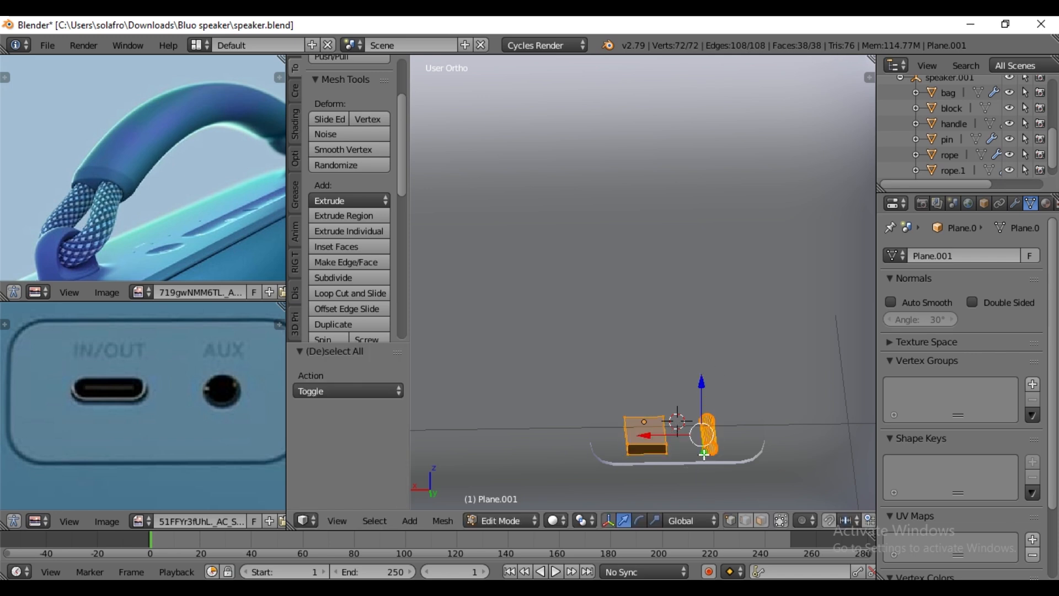
{"action": "key", "text": "g"}
{"action": "key", "text": "y"}
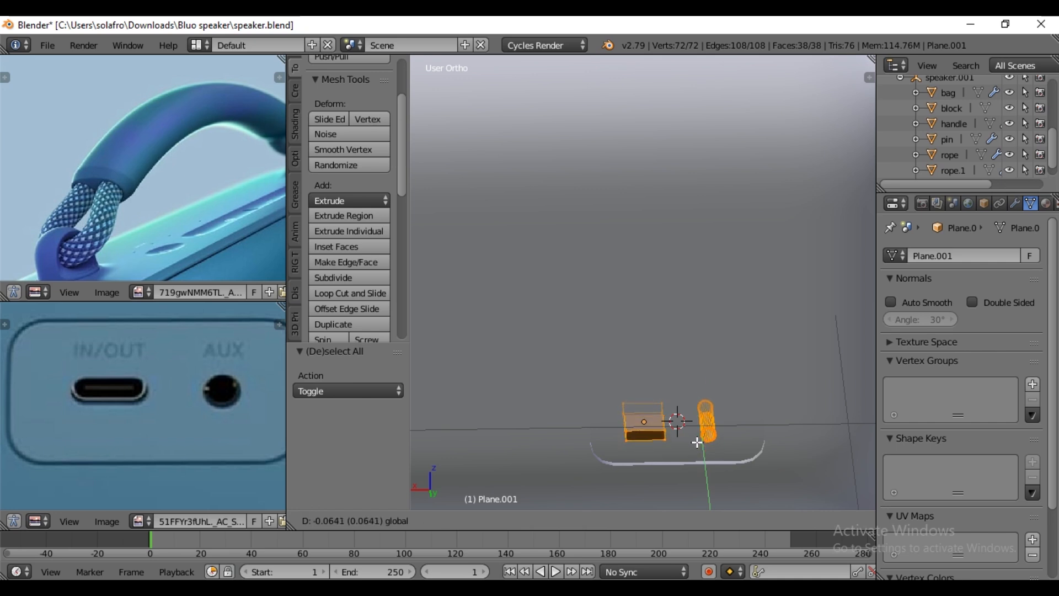
{"action": "left_click", "coordinate": [698, 443]}
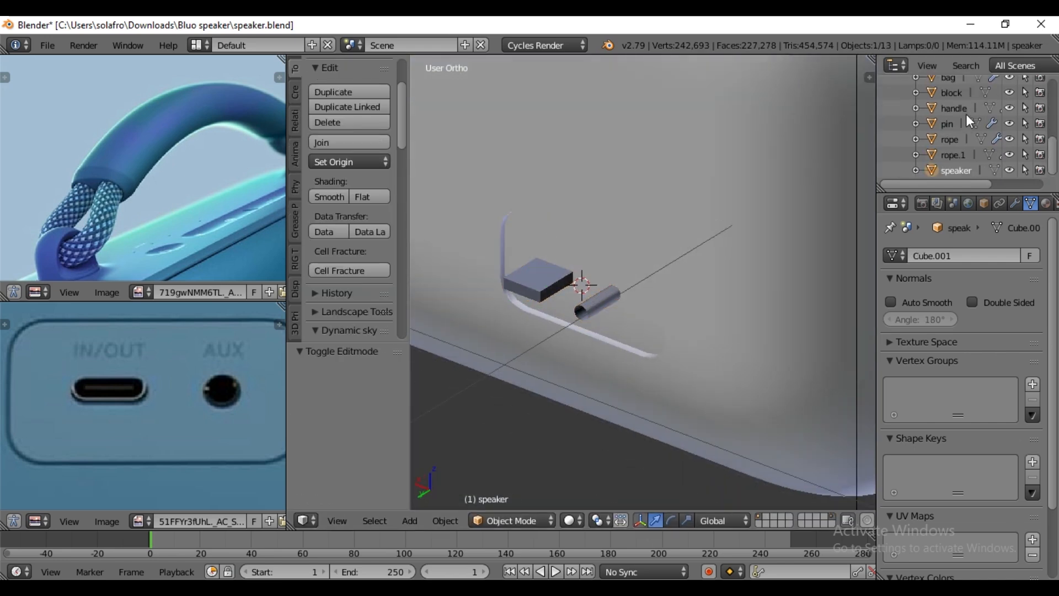
- Hide the bag object and add a Boolean modifier to the speaker, set to Difference with Plane.001 as its object
{"action": "left_click", "coordinate": [1010, 104]}
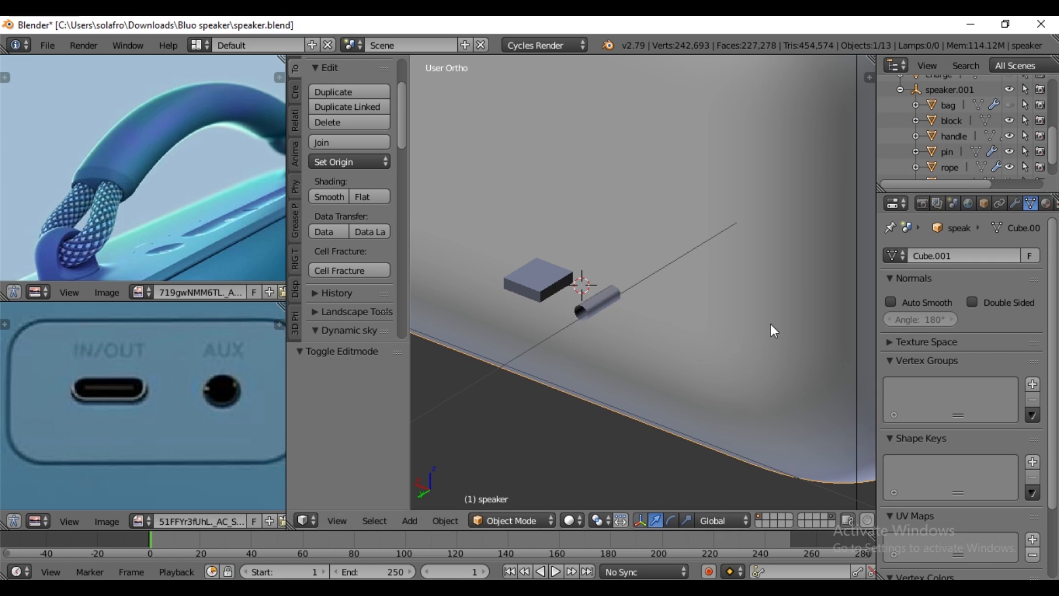
{"action": "left_click", "coordinate": [1016, 204]}
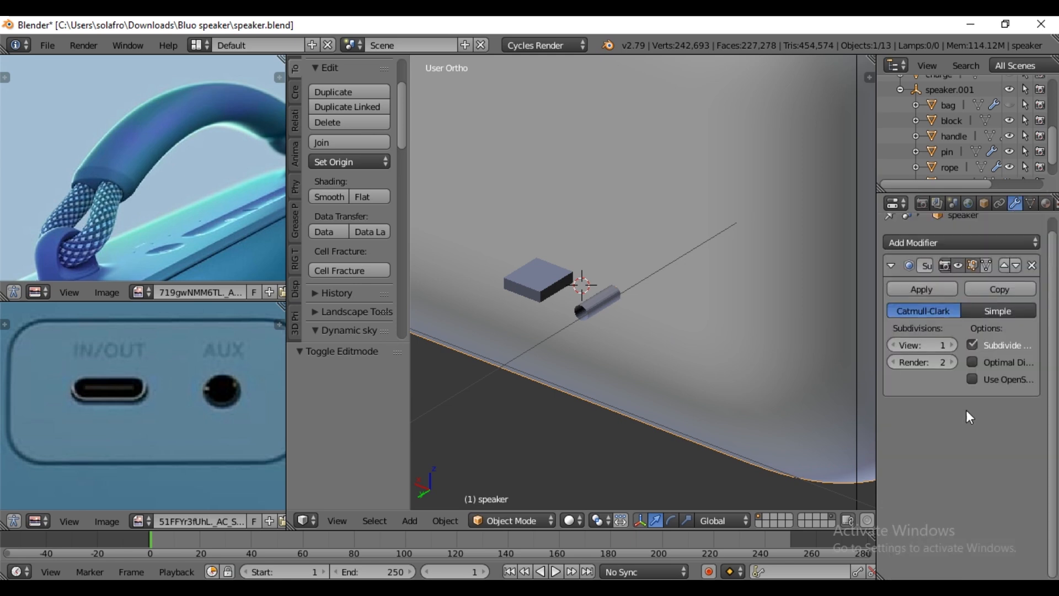
{"action": "left_click", "coordinate": [945, 242]}
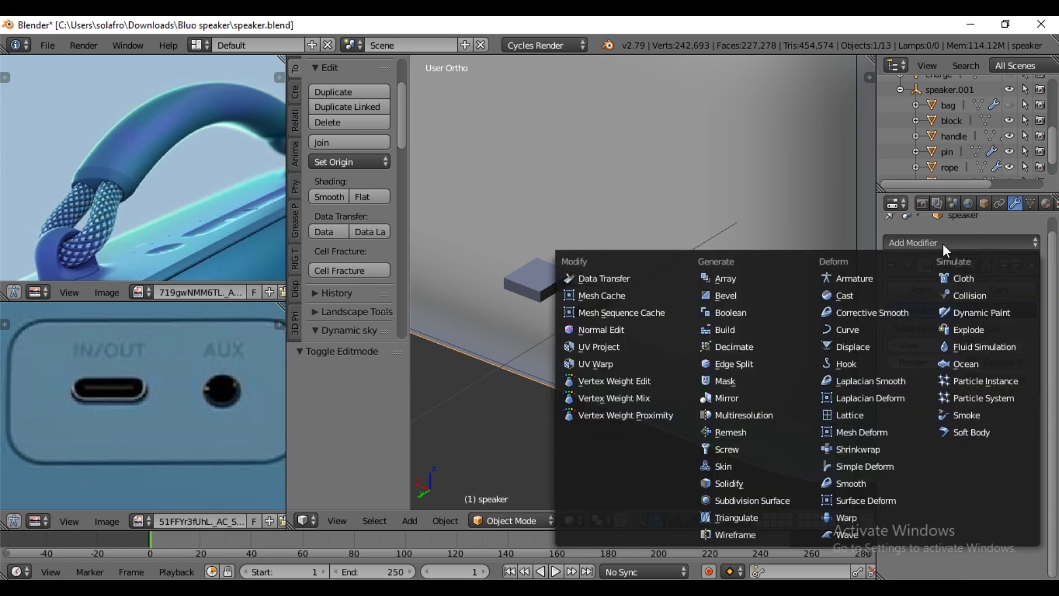
{"action": "left_click", "coordinate": [728, 313]}
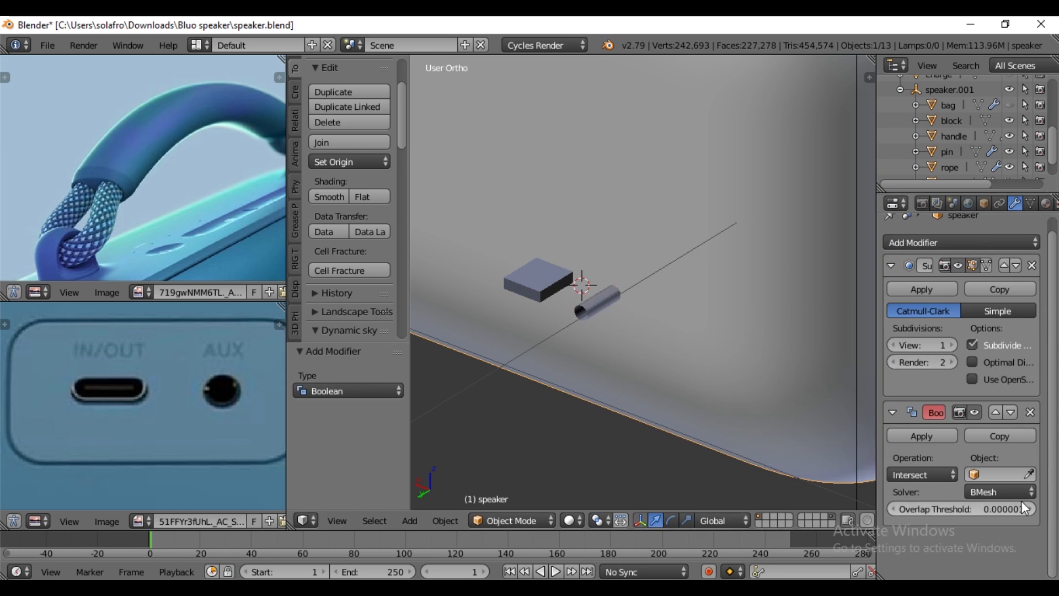
{"action": "left_click", "coordinate": [933, 475]}
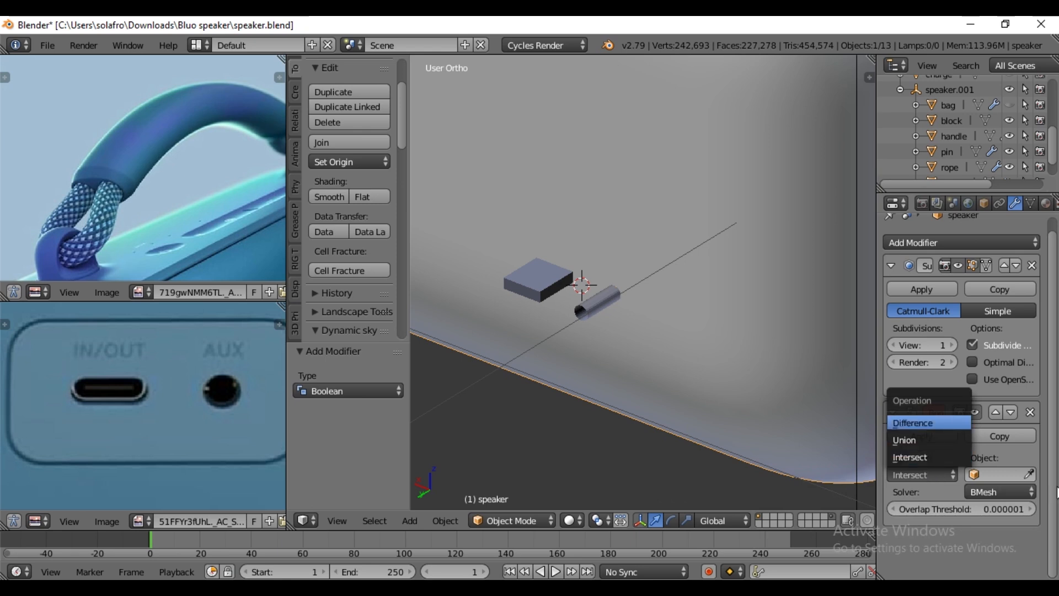
{"action": "left_click", "coordinate": [1029, 475]}
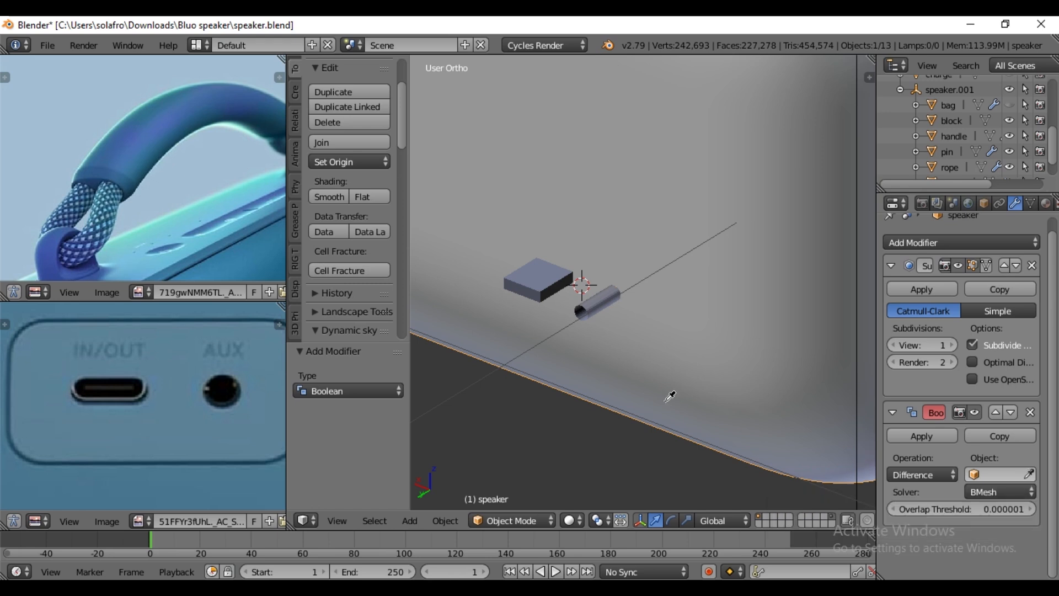
{"action": "left_click", "coordinate": [550, 281]}
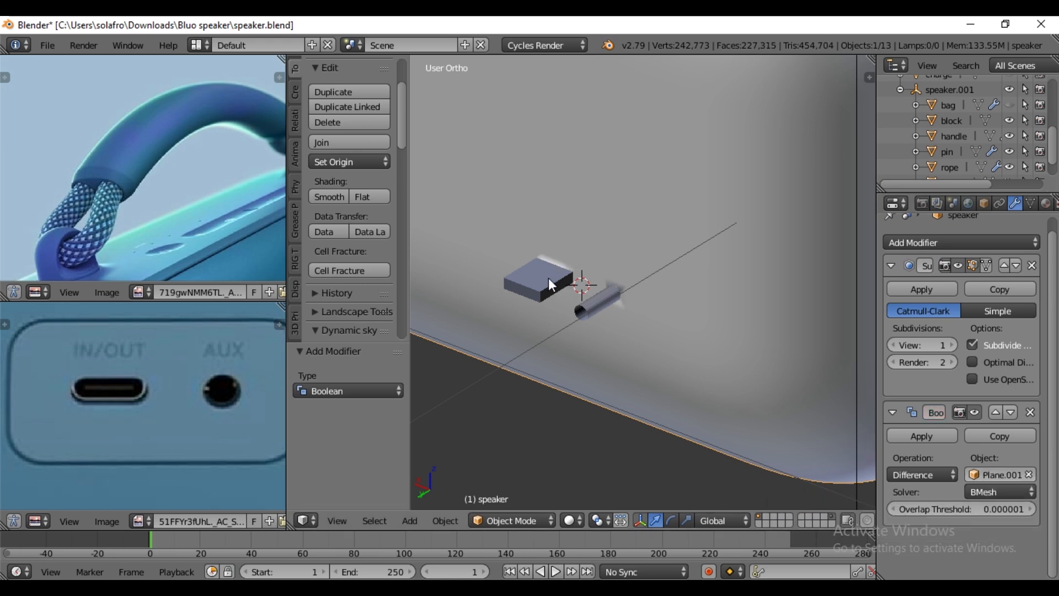
- Turn off the speaker's viewport subdivision and bevel the IN/OUT cutter block's edges with an offset of 1 and multiple segments
{"action": "mouse_move", "coordinate": [637, 369]}
{"action": "middle_mouse_down"}
{"action": "mouse_move", "coordinate": [645, 366]}
{"action": "mouse_move", "coordinate": [632, 358]}
{"action": "middle_mouse_up"}
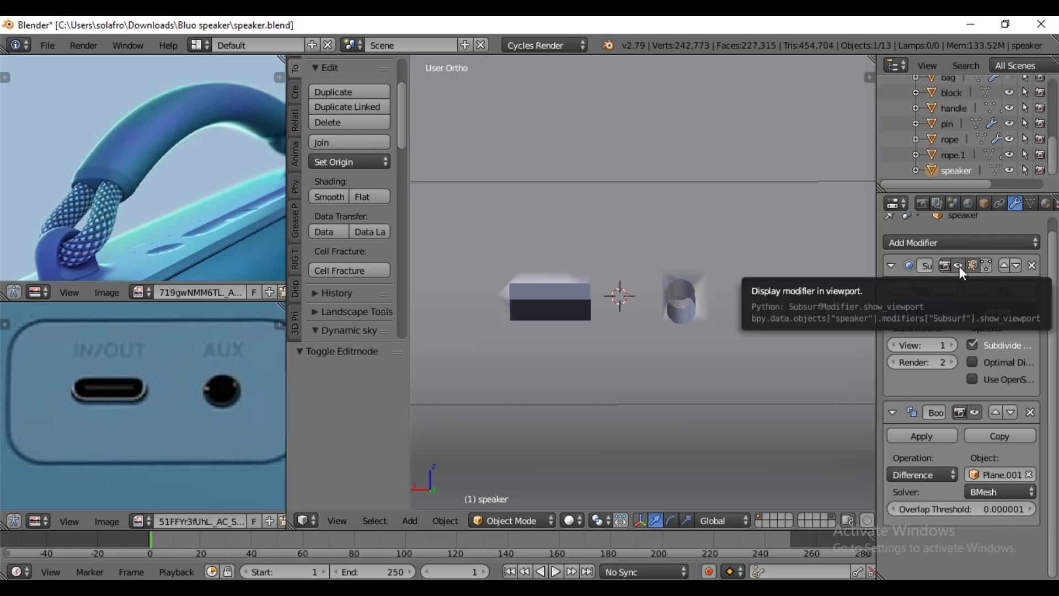
{"action": "left_click", "coordinate": [959, 267]}
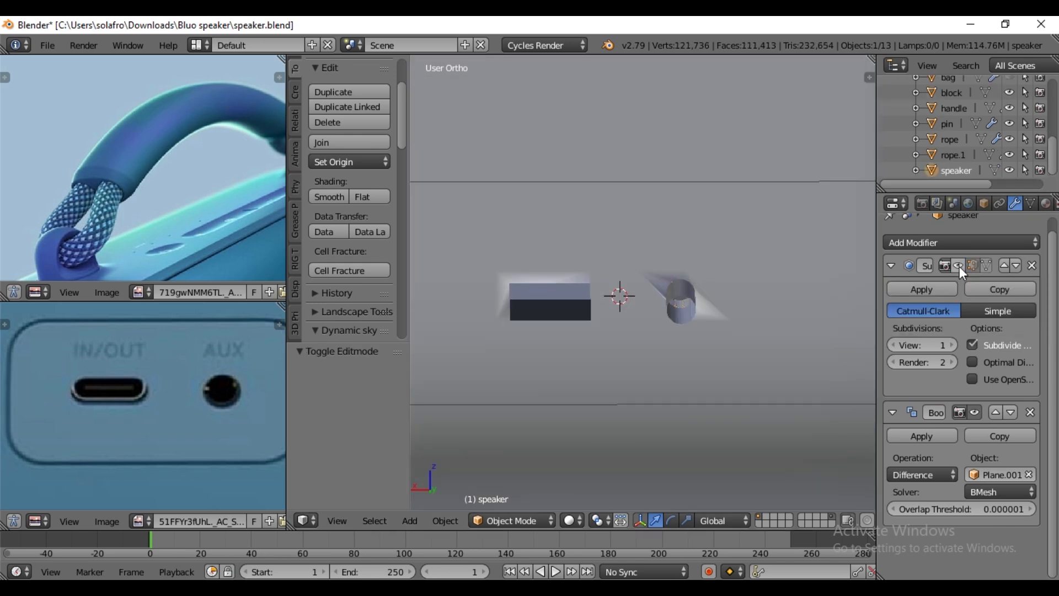
{"action": "right_click", "coordinate": [535, 311]}
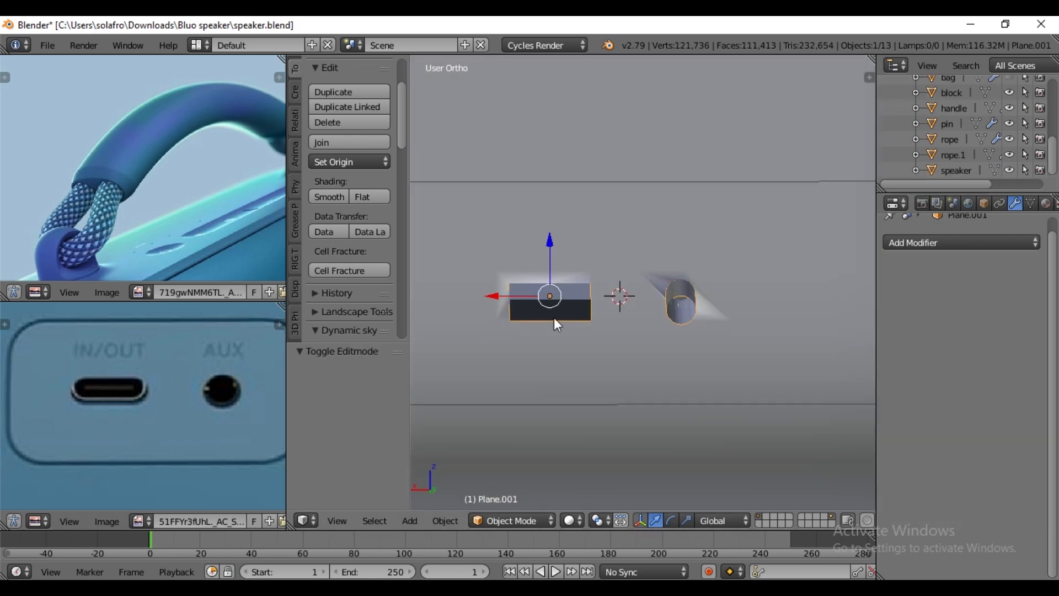
{"action": "key", "text": "Tab"}
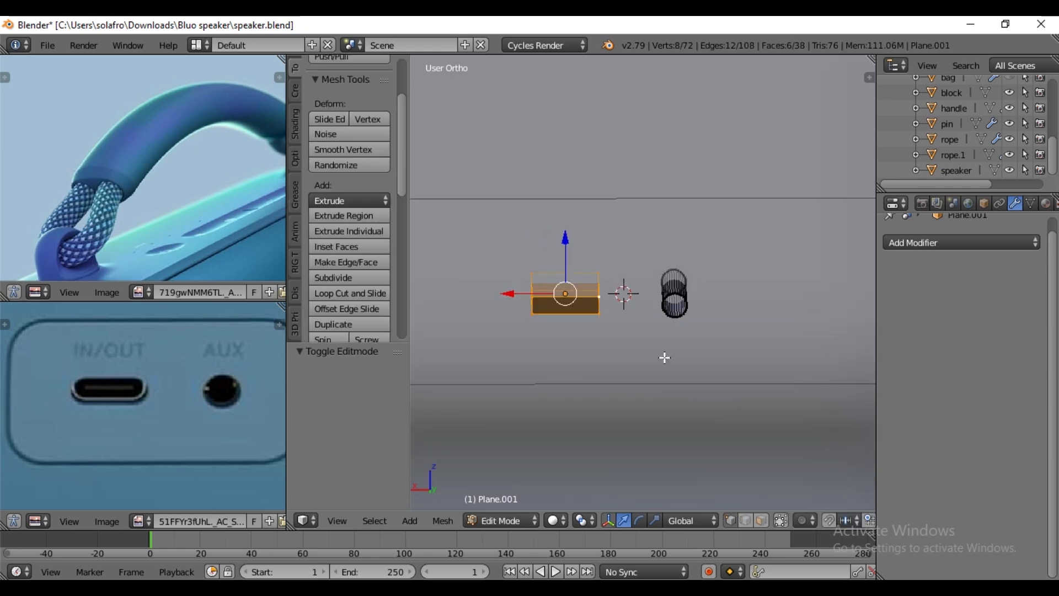
{"action": "scroll", "coordinate": [576, 357], "scroll_direction": "up", "scroll_amount": 1}
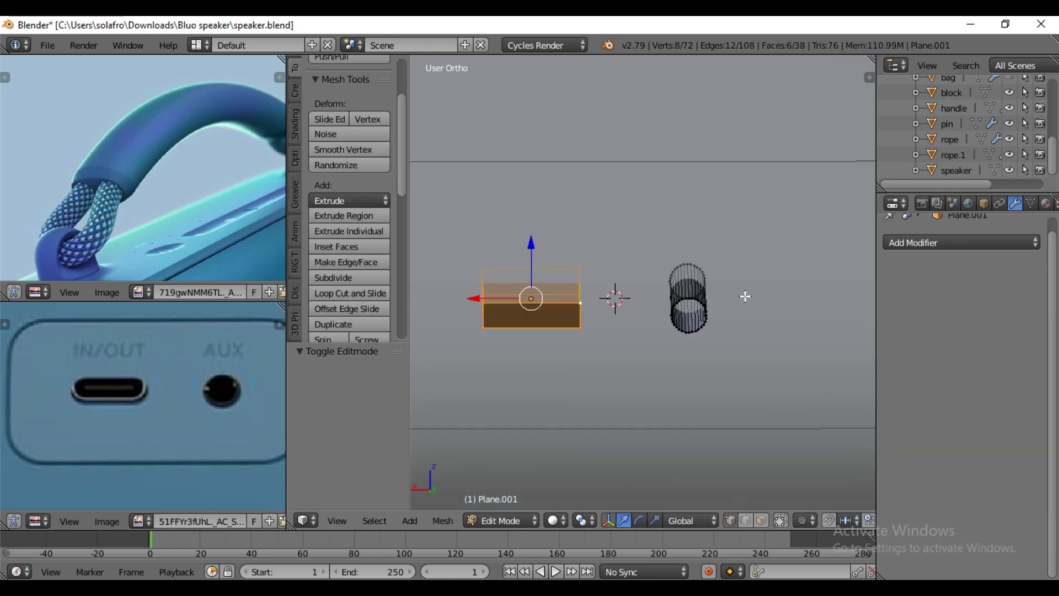
{"action": "key", "text": "ctrl+b"}
{"action": "type", "text": "1"}
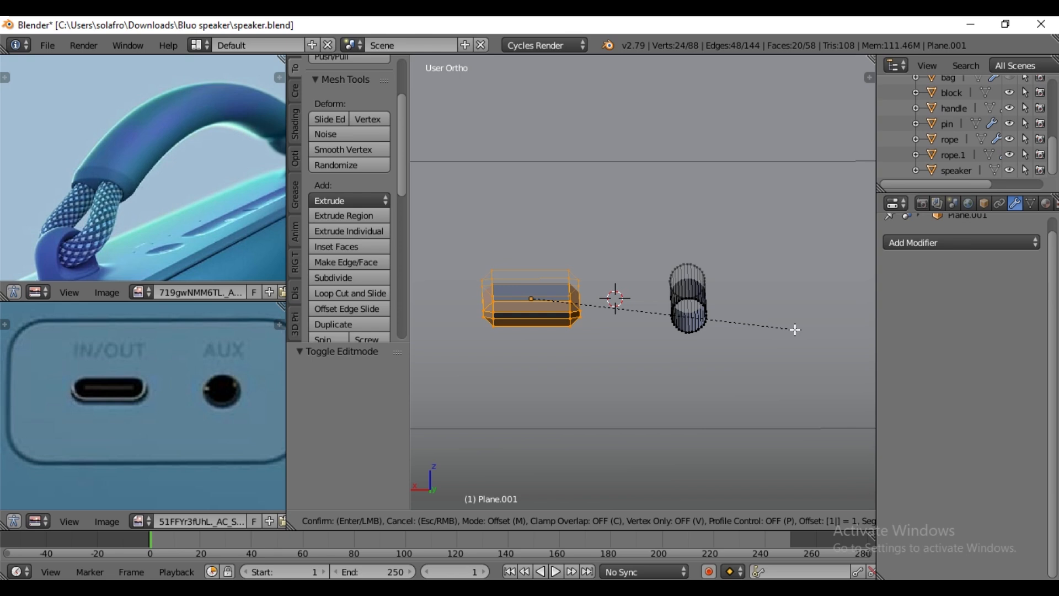
{"action": "scroll", "coordinate": [795, 329], "scroll_direction": "up", "scroll_amount": 3}
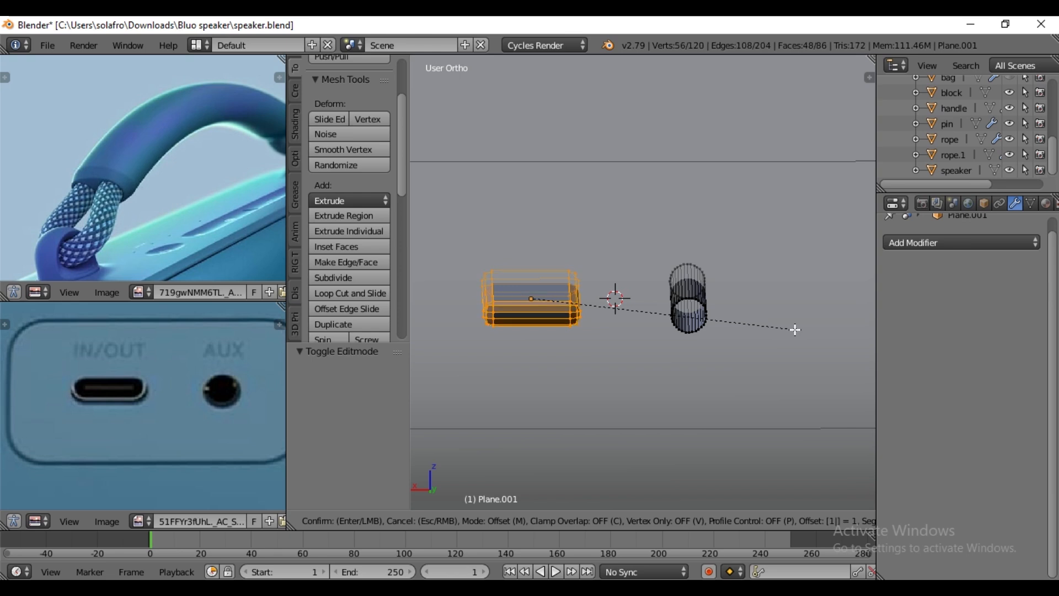
{"action": "scroll", "coordinate": [795, 329], "scroll_direction": "up", "scroll_amount": 4}
{"action": "key", "text": "Return"}
{"action": "key", "text": "Tab"}
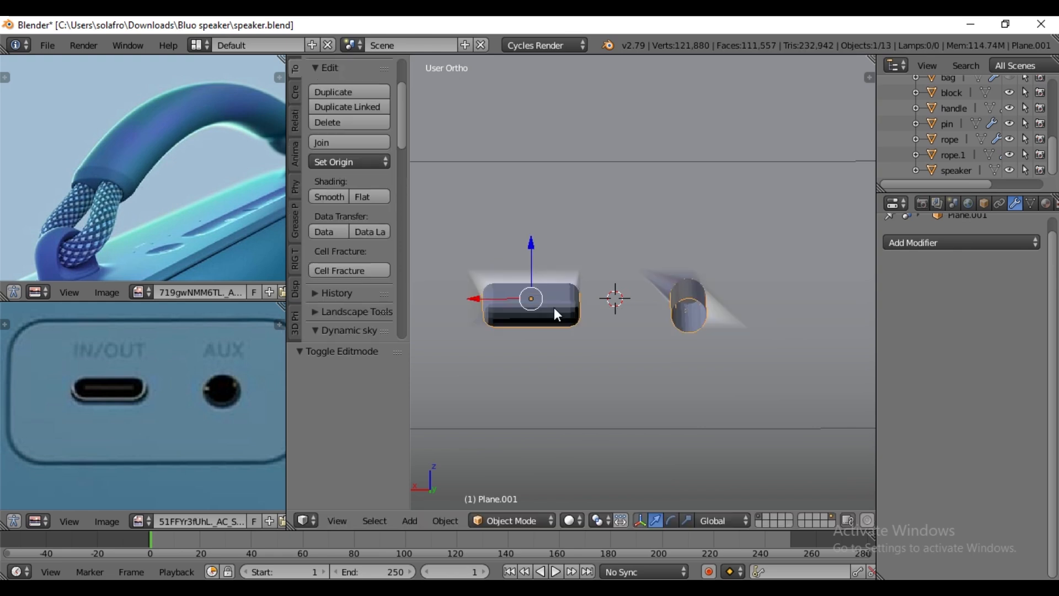
- Restore the speaker's viewport subdivision, hide the port cutter object, and reselect the speaker
{"action": "right_click", "coordinate": [751, 222]}
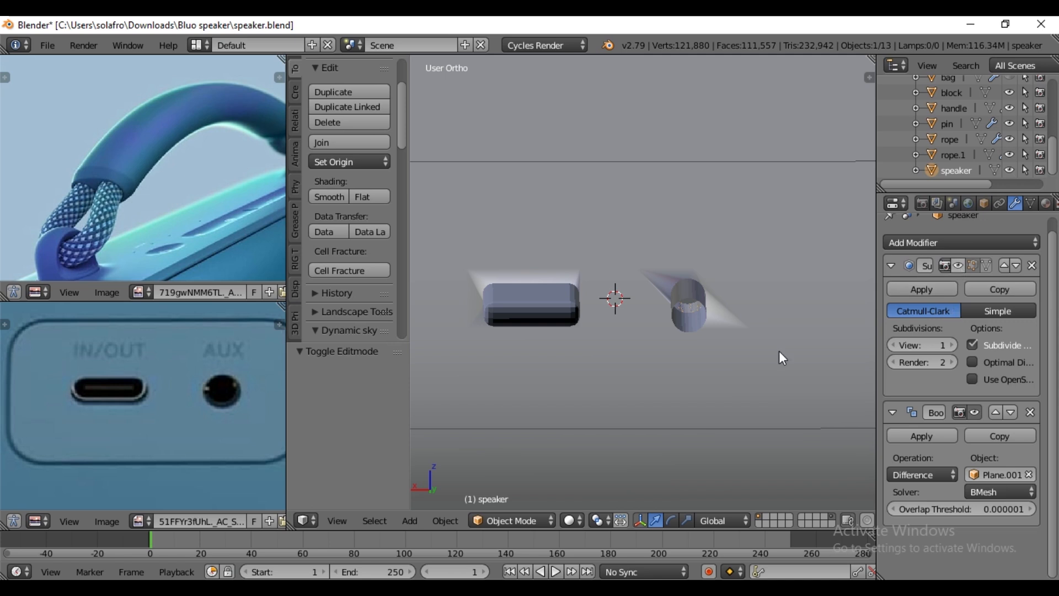
{"action": "right_click", "coordinate": [557, 316]}
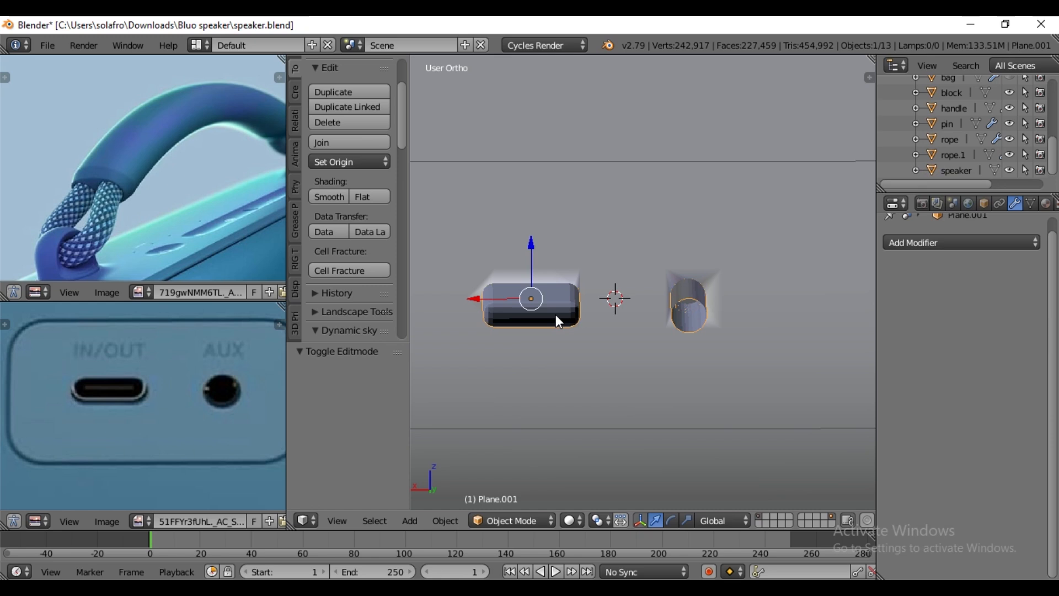
{"action": "key", "text": "h"}
{"action": "right_click", "coordinate": [597, 268]}
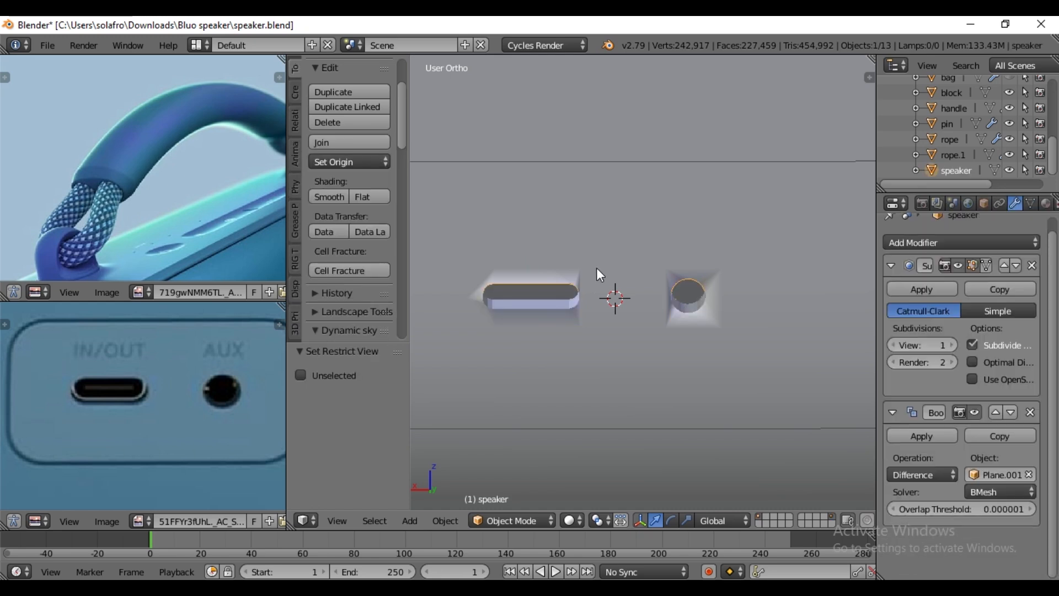
- Enable Auto Smooth on the speaker mesh to clean up the shading around the port holes
{"action": "scroll", "coordinate": [716, 267], "scroll_direction": "down", "scroll_amount": 4}
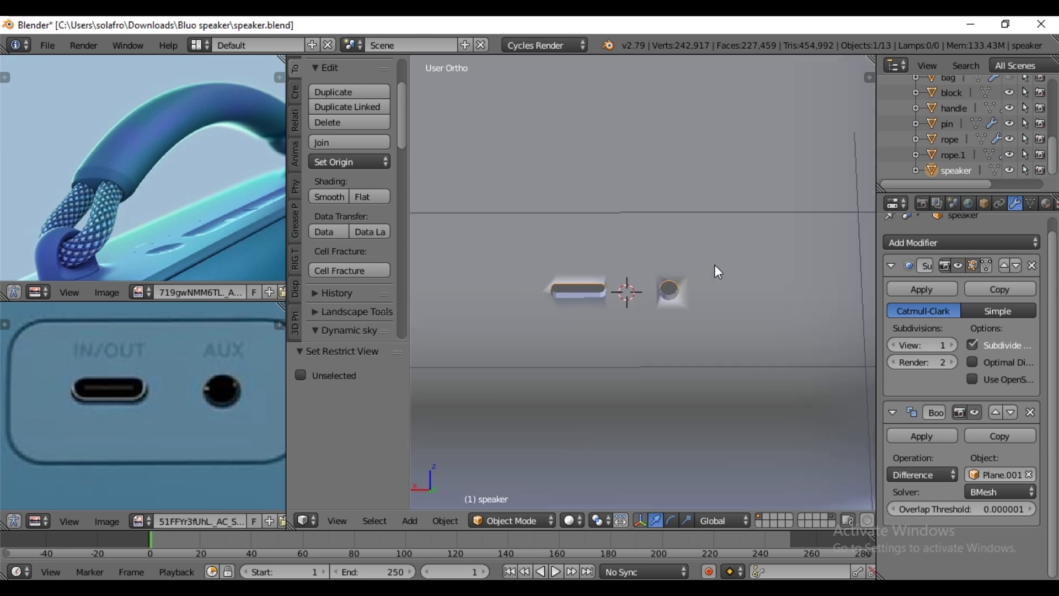
{"action": "scroll", "coordinate": [716, 267], "scroll_direction": "up", "scroll_amount": 2}
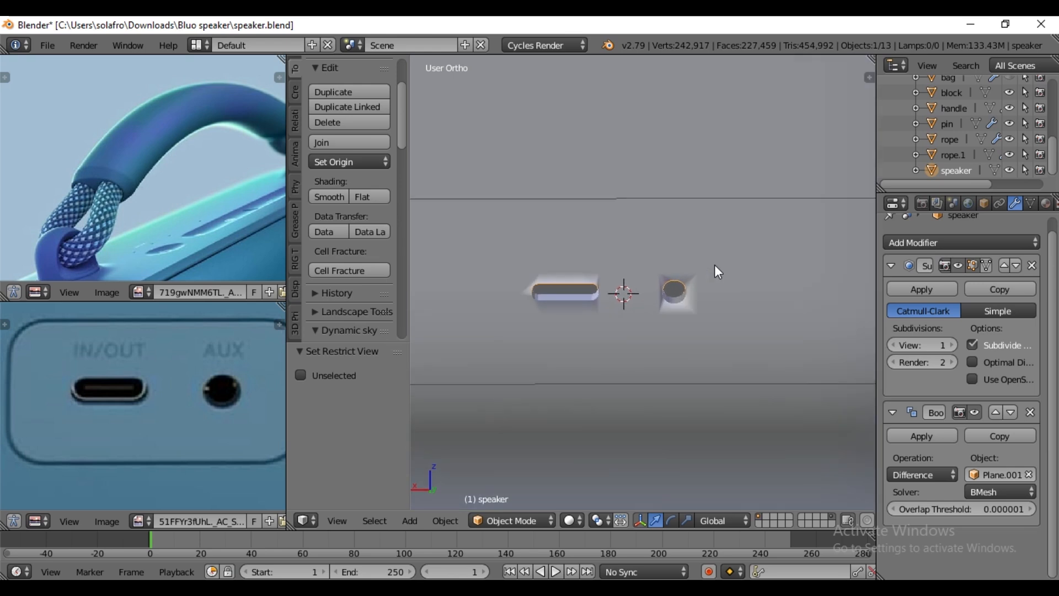
{"action": "scroll", "coordinate": [715, 267], "scroll_direction": "up", "scroll_amount": 2}
{"action": "left_click", "coordinate": [1033, 206]}
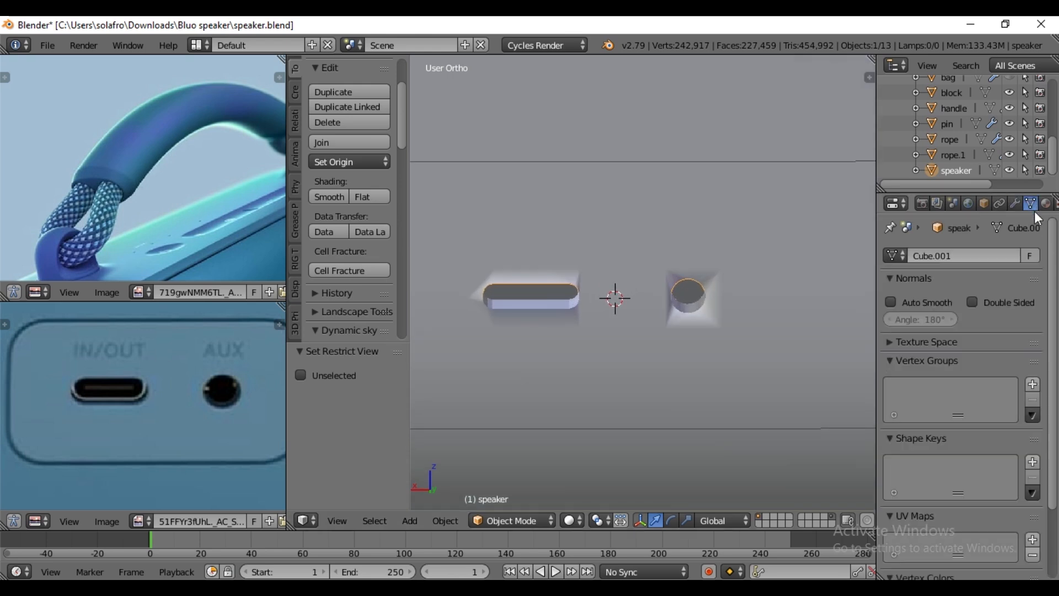
{"action": "left_click", "coordinate": [890, 303]}
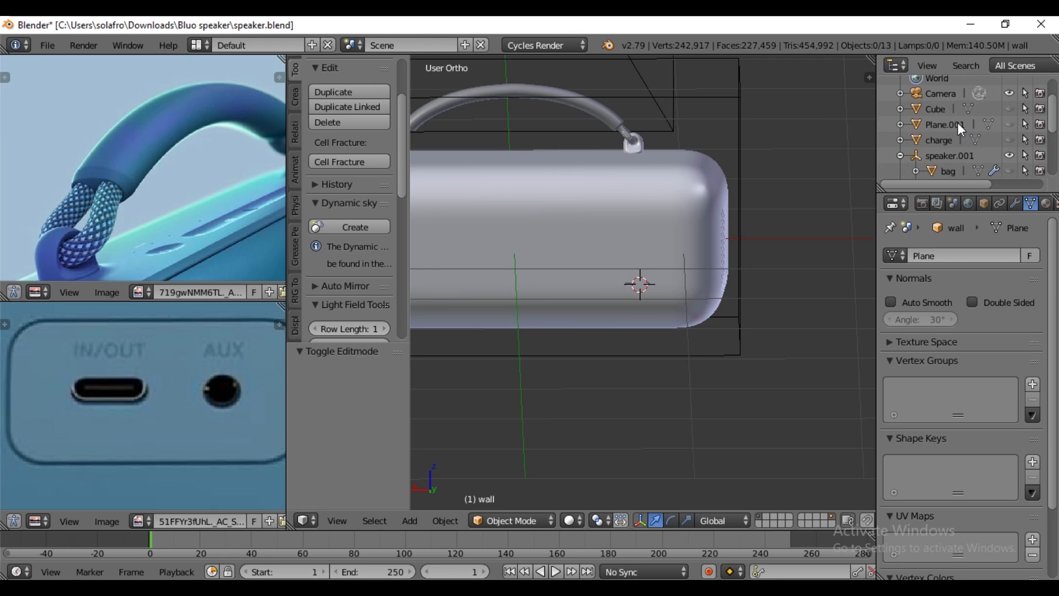
- Unhide the Plane.001 port cutter, duplicate it in place, and hide the original cutter
{"action": "left_click", "coordinate": [959, 124]}
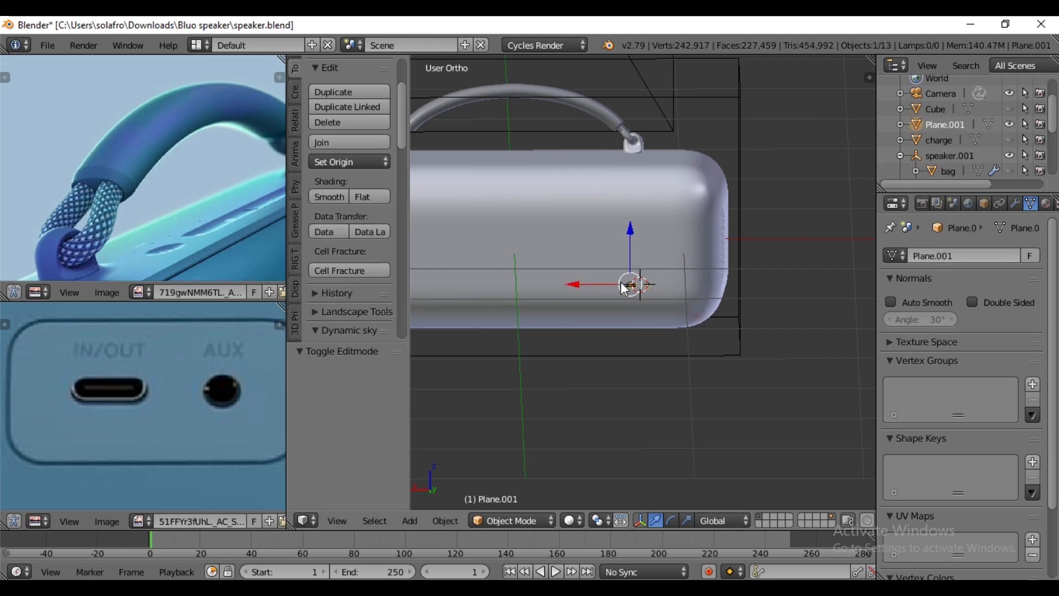
{"action": "scroll", "coordinate": [646, 346], "scroll_direction": "down", "scroll_amount": 5}
{"action": "scroll", "coordinate": [653, 365], "scroll_direction": "up", "scroll_amount": 2}
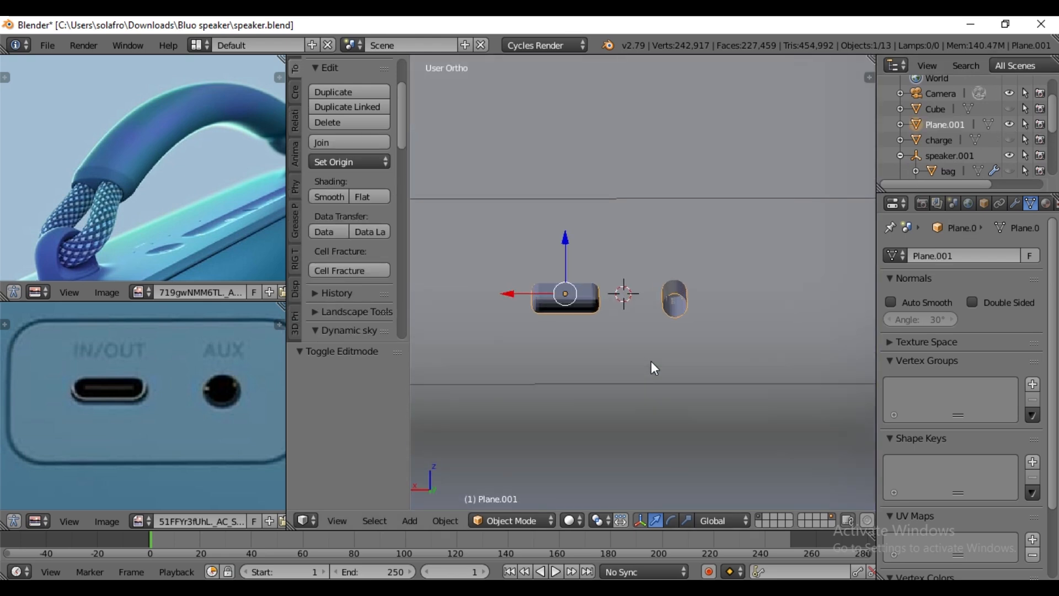
{"action": "key", "text": "shift+d"}
{"action": "right_click", "coordinate": [653, 366]}
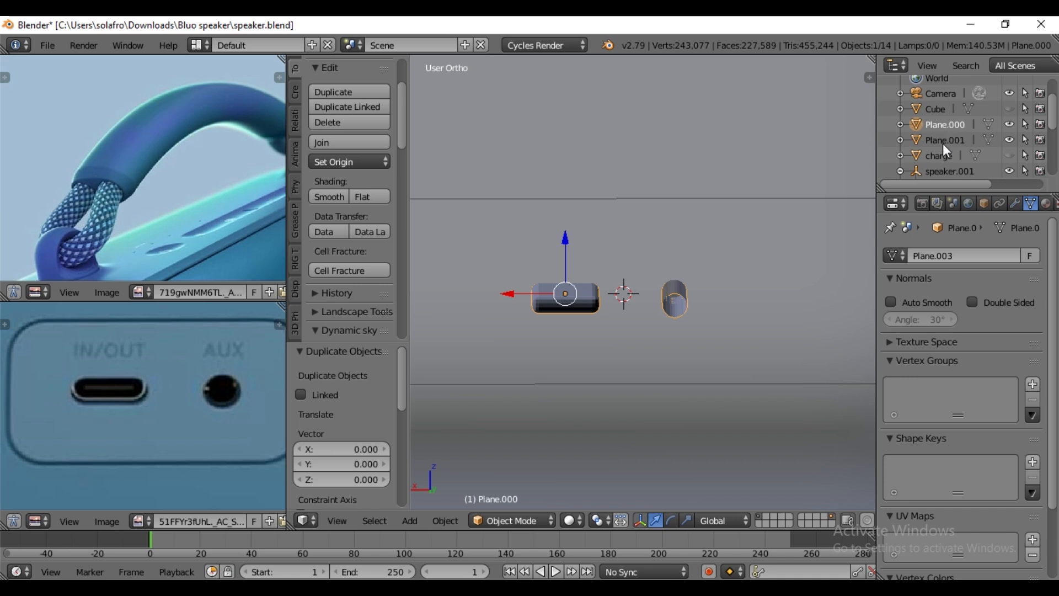
{"action": "left_click", "coordinate": [1009, 140]}
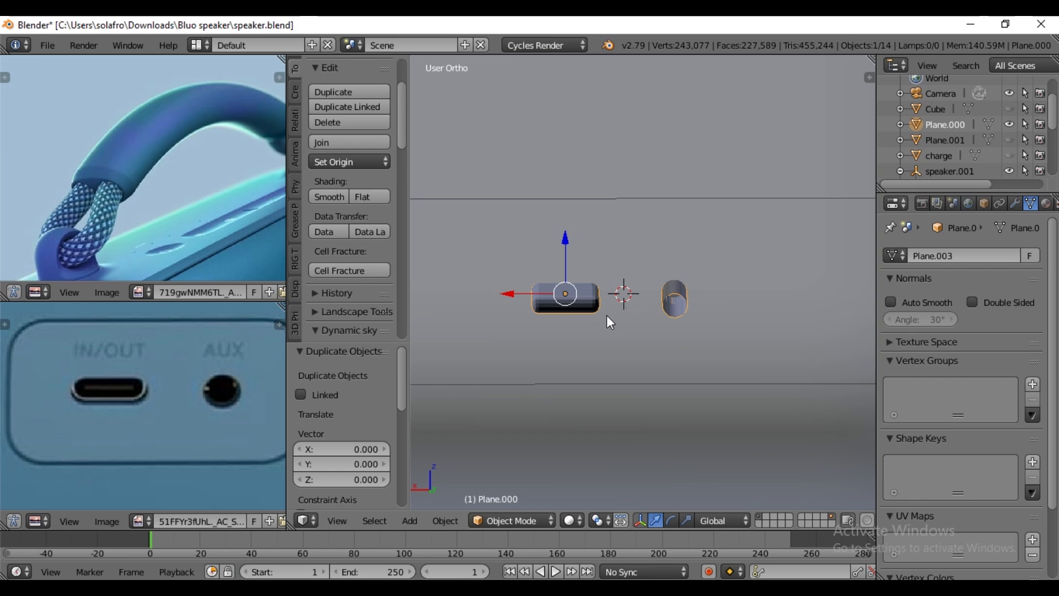
- Shorten both port shapes in the duplicate along Y and shift them -0.038 in Y into the speaker body
{"action": "key", "text": "Tab"}
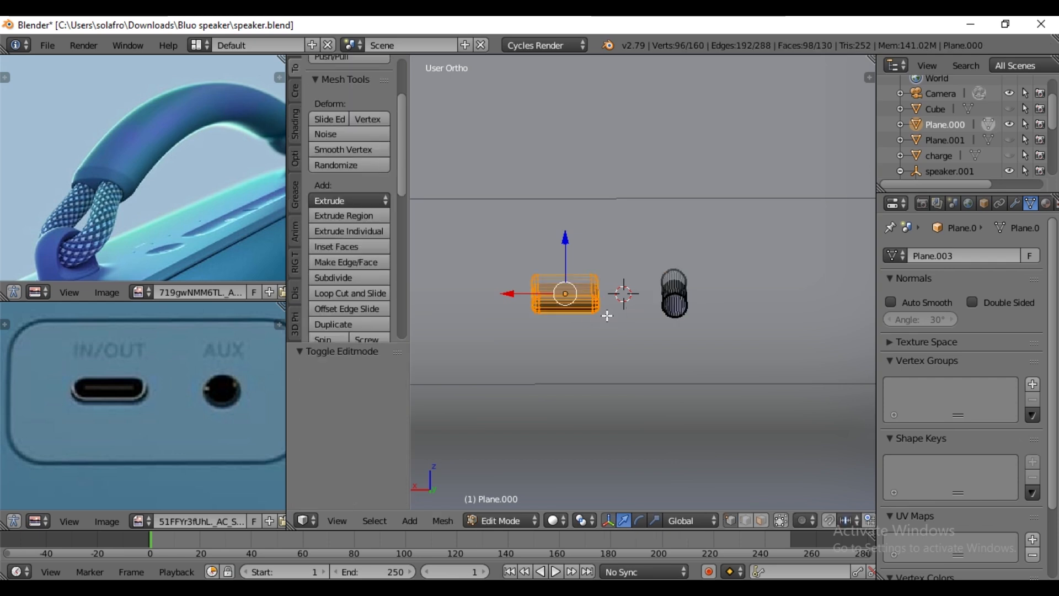
{"action": "key", "text": "a"}
{"action": "key", "text": "a"}
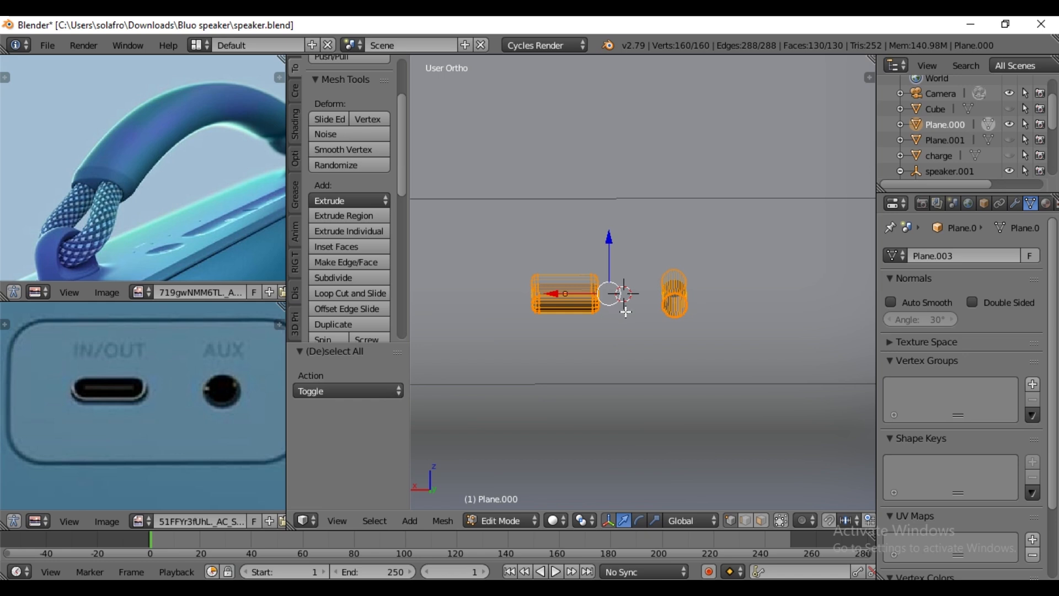
{"action": "key", "text": "KP_7"}
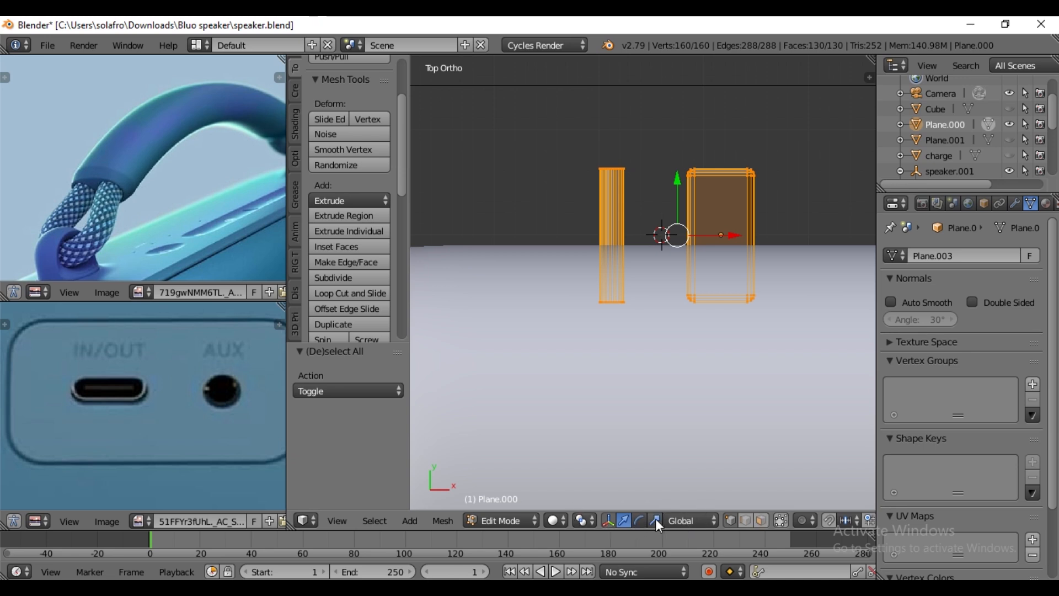
{"action": "key", "text": "s"}
{"action": "key", "text": "y"}
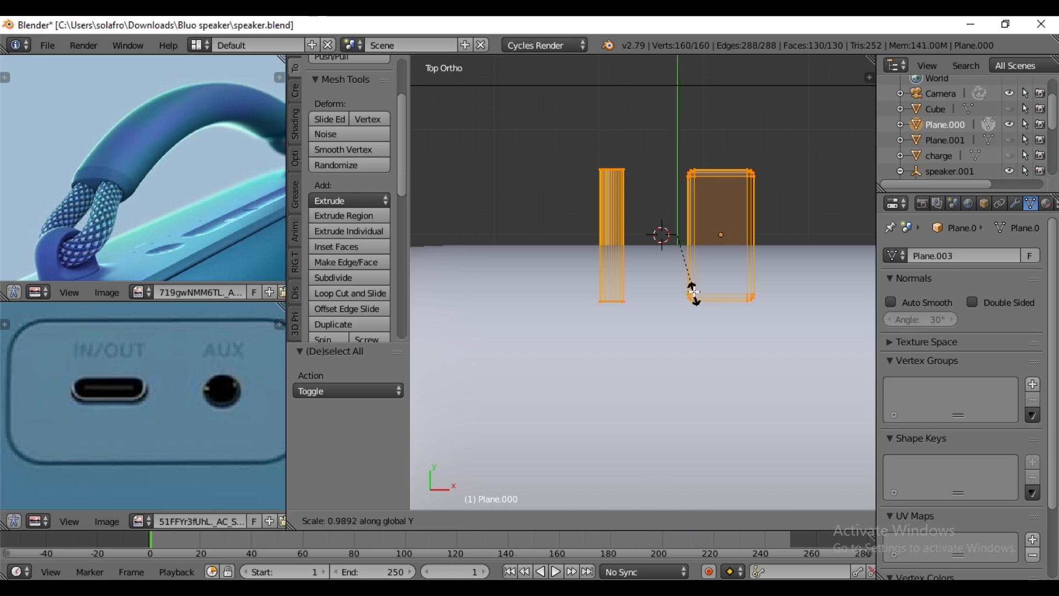
{"action": "left_click", "coordinate": [686, 267]}
{"action": "left_click_drag", "start_coordinate": [677, 175], "coordinate": [663, 209]}
{"action": "scroll", "coordinate": [643, 208], "scroll_direction": "up", "scroll_amount": 3}
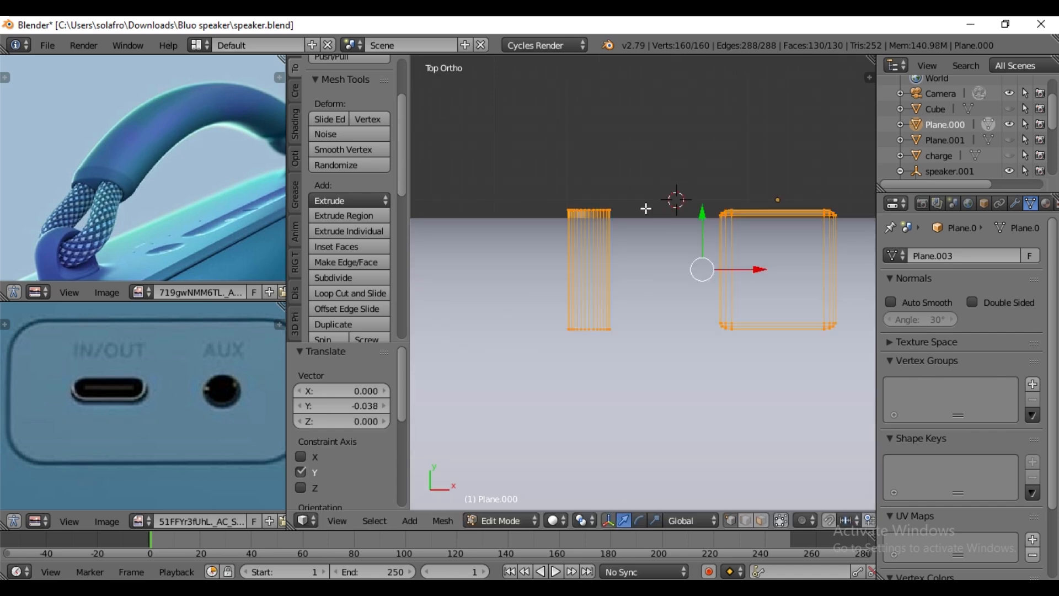
- Extrude the inner end face of the IN/OUT block by 0.061 back toward the port opening to form the connector tongue
{"action": "right_click", "coordinate": [770, 212]}
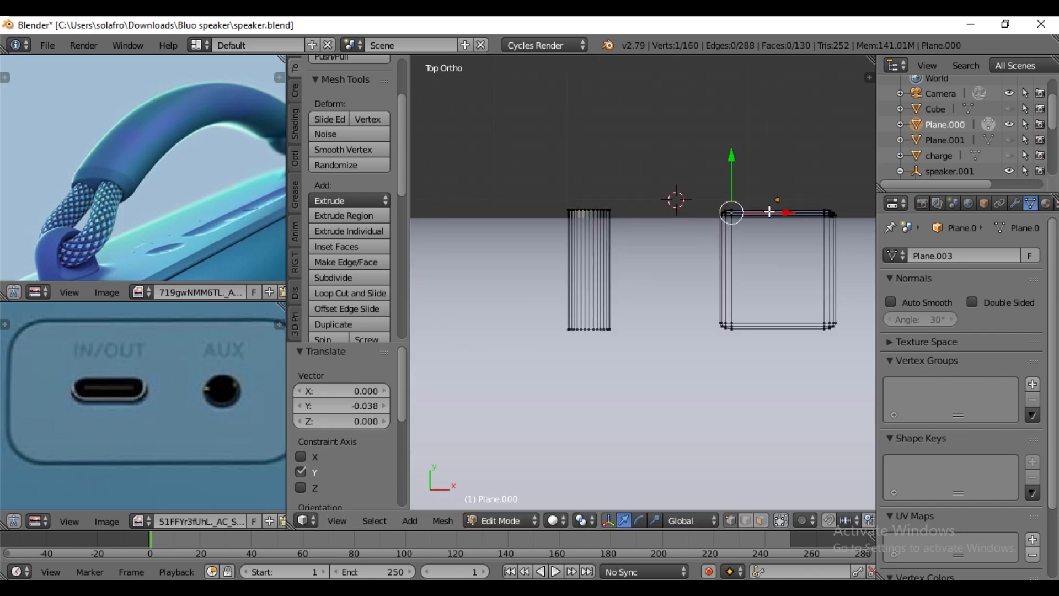
{"action": "key", "text": "b"}
{"action": "left_click_drag", "start_coordinate": [683, 171], "coordinate": [850, 216]}
{"action": "scroll", "coordinate": [821, 334], "scroll_direction": "up", "scroll_amount": 2}
{"action": "middle_click_drag", "start_coordinate": [821, 334], "coordinate": [783, 336], "text": "shift"}
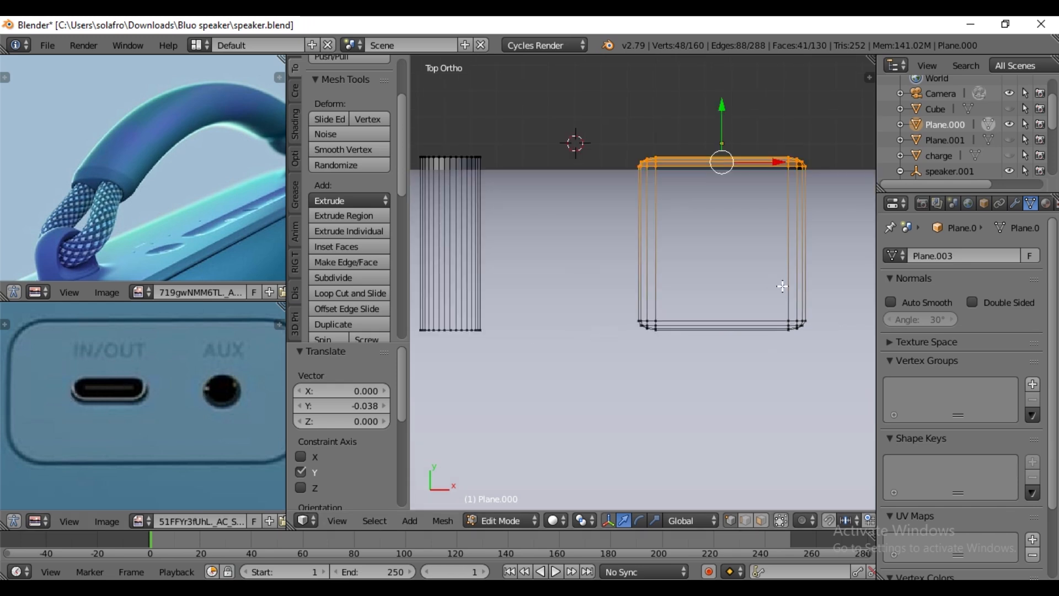
{"action": "scroll", "coordinate": [783, 286], "scroll_direction": "up", "scroll_amount": 1}
{"action": "middle_click_drag", "start_coordinate": [810, 325], "coordinate": [717, 359]}
{"action": "left_click", "coordinate": [762, 521]}
{"action": "right_click", "coordinate": [716, 322]}
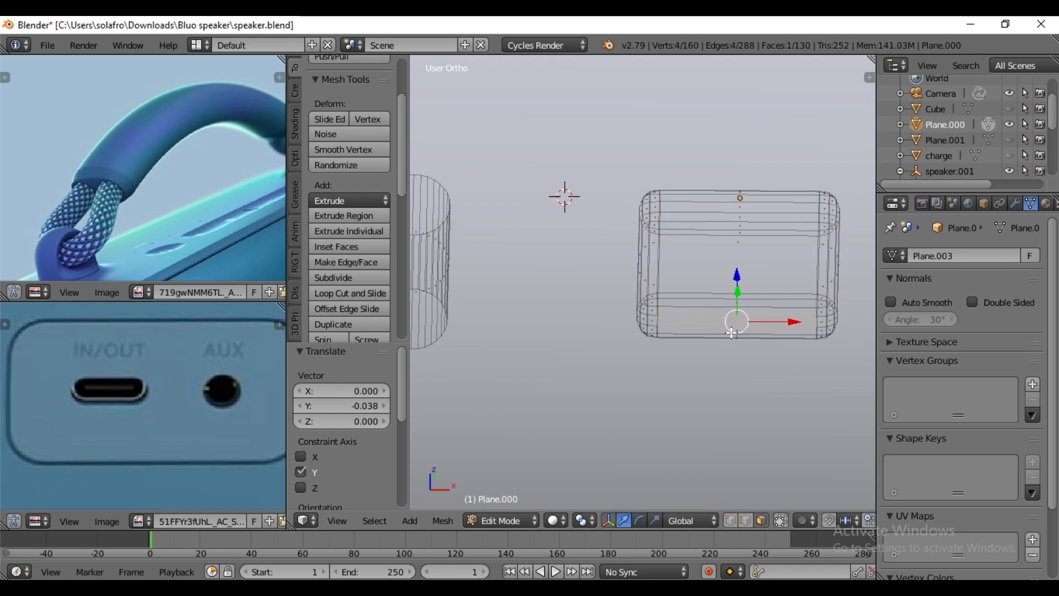
{"action": "key", "text": "KP_7"}
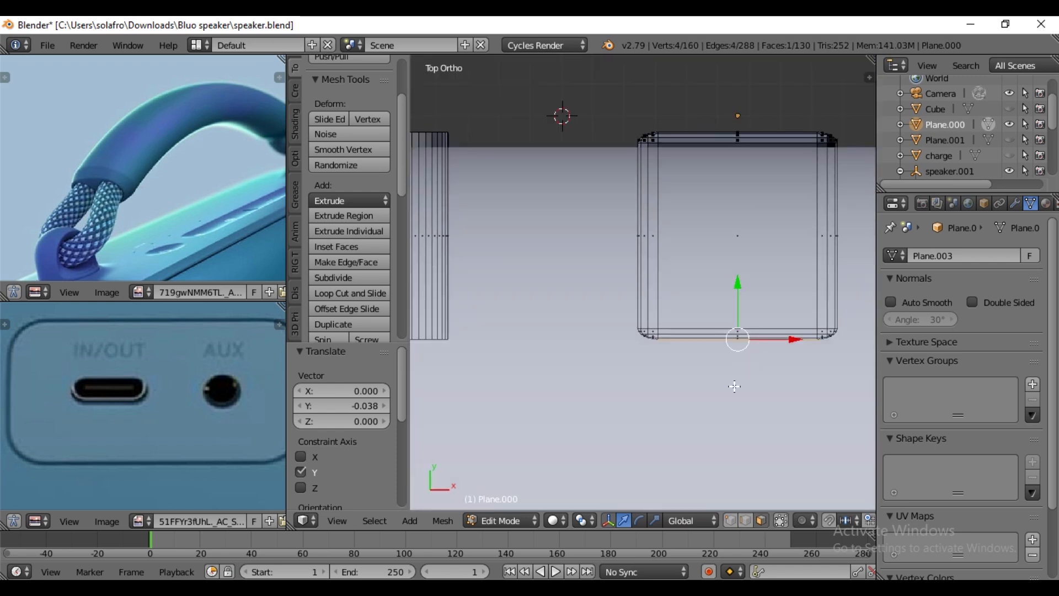
{"action": "key", "text": "e"}
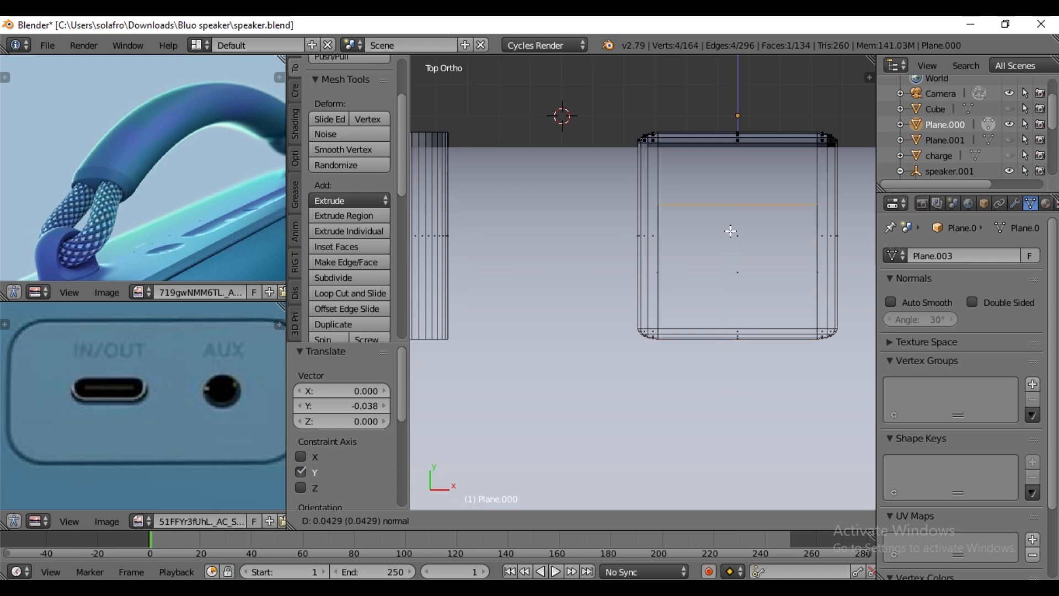
{"action": "left_click", "coordinate": [738, 191]}
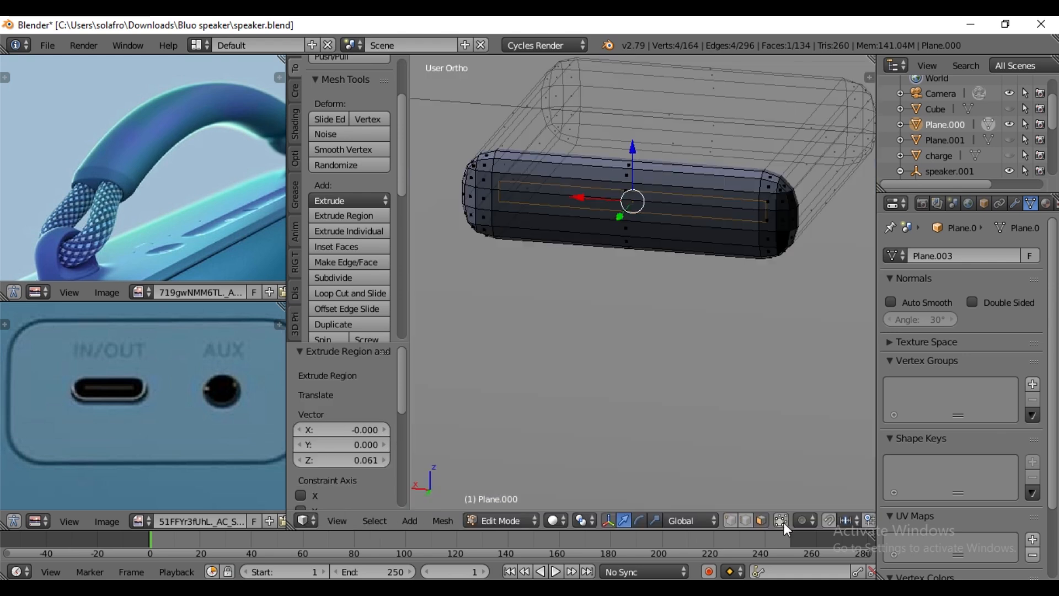
- Select the outward-facing cap of the IN/OUT block, including its rounded end faces, shrink the selection once, and delete its vertices
{"action": "left_click", "coordinate": [783, 522]}
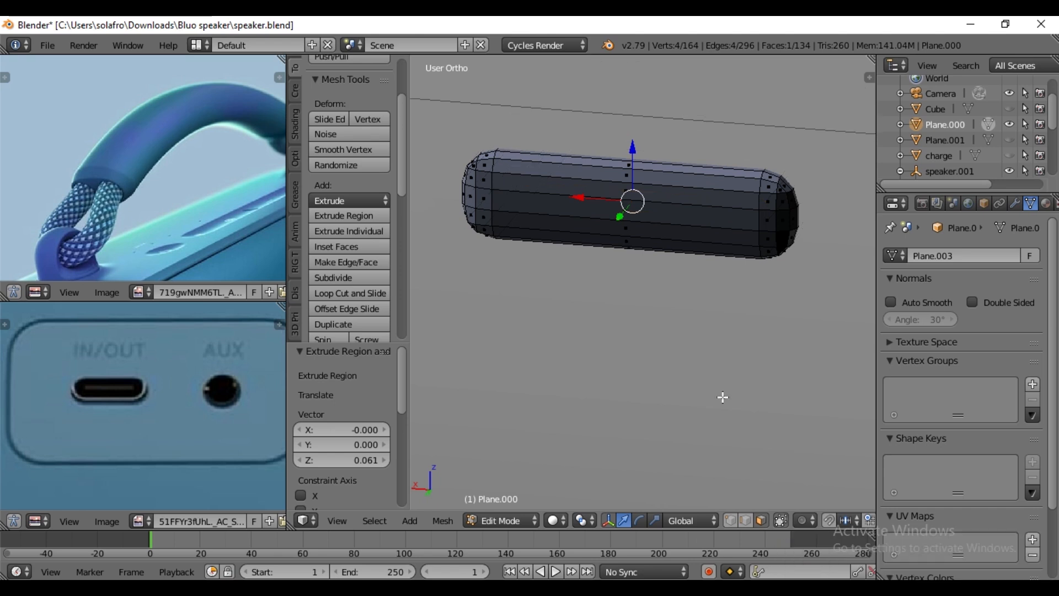
{"action": "middle_click_drag", "start_coordinate": [696, 324], "coordinate": [699, 330]}
{"action": "right_click", "coordinate": [634, 230]}
{"action": "right_click", "coordinate": [771, 196], "text": "alt"}
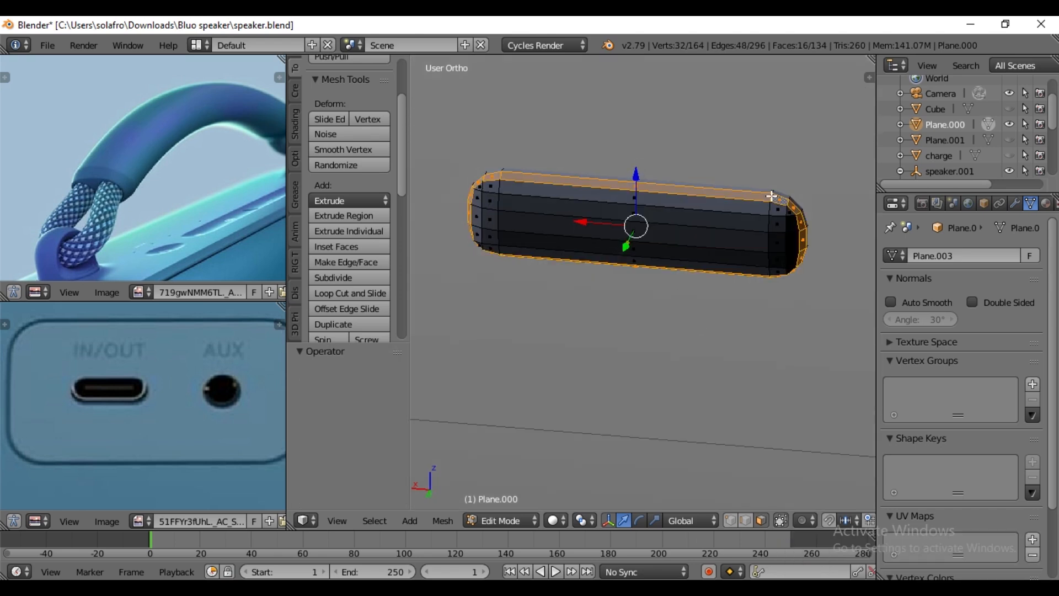
{"action": "right_click", "coordinate": [743, 224], "text": "shift"}
{"action": "right_click", "coordinate": [742, 241], "text": "shift"}
{"action": "right_click", "coordinate": [740, 255], "text": "shift"}
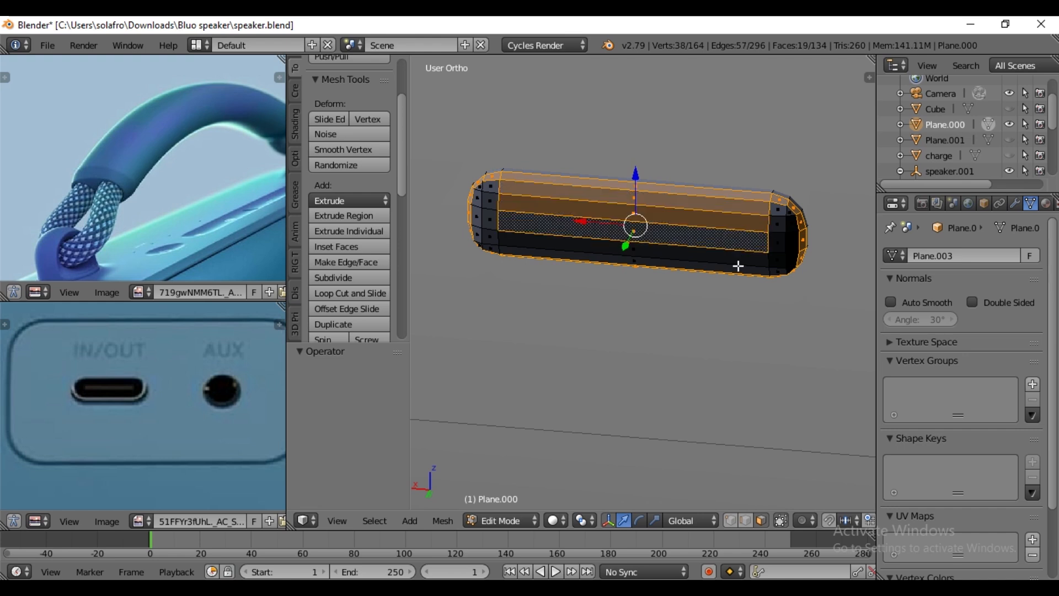
{"action": "right_click", "coordinate": [739, 266], "text": "shift"}
{"action": "right_click", "coordinate": [782, 231], "text": "ctrl"}
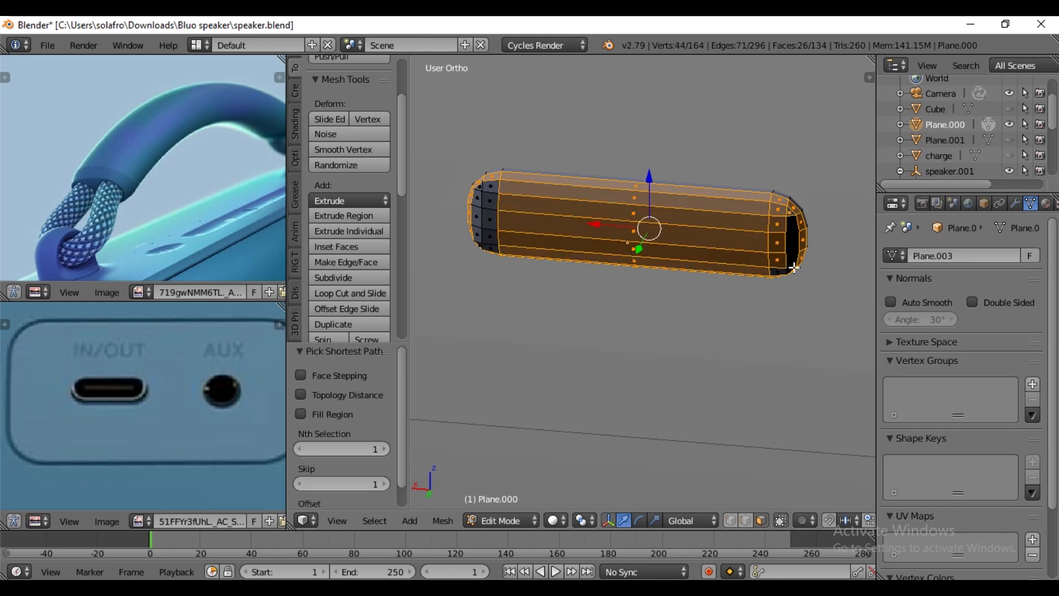
{"action": "right_click", "coordinate": [793, 264], "text": "ctrl"}
{"action": "right_click", "coordinate": [491, 187], "text": "shift"}
{"action": "right_click", "coordinate": [492, 248], "text": "ctrl"}
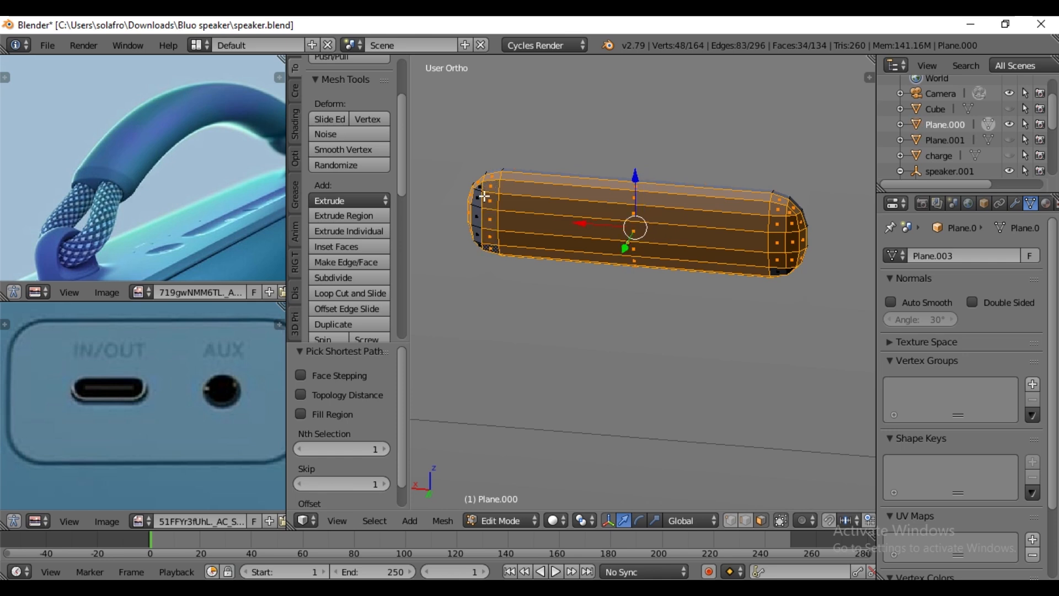
{"action": "right_click", "coordinate": [479, 245], "text": "shift"}
{"action": "middle_click_drag", "start_coordinate": [479, 245], "coordinate": [572, 237]}
{"action": "right_click", "coordinate": [606, 177], "text": "shift"}
{"action": "right_click", "coordinate": [604, 229], "text": "ctrl"}
{"action": "middle_click_drag", "start_coordinate": [726, 227], "coordinate": [546, 216]}
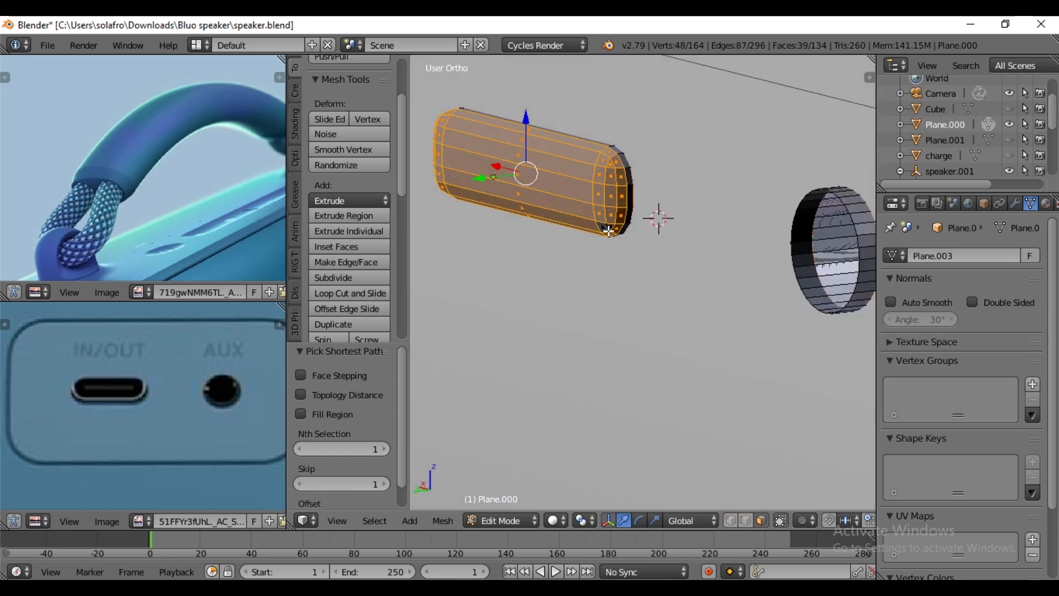
{"action": "right_click", "coordinate": [607, 229], "text": "ctrl"}
{"action": "middle_click_drag", "start_coordinate": [579, 280], "coordinate": [633, 276]}
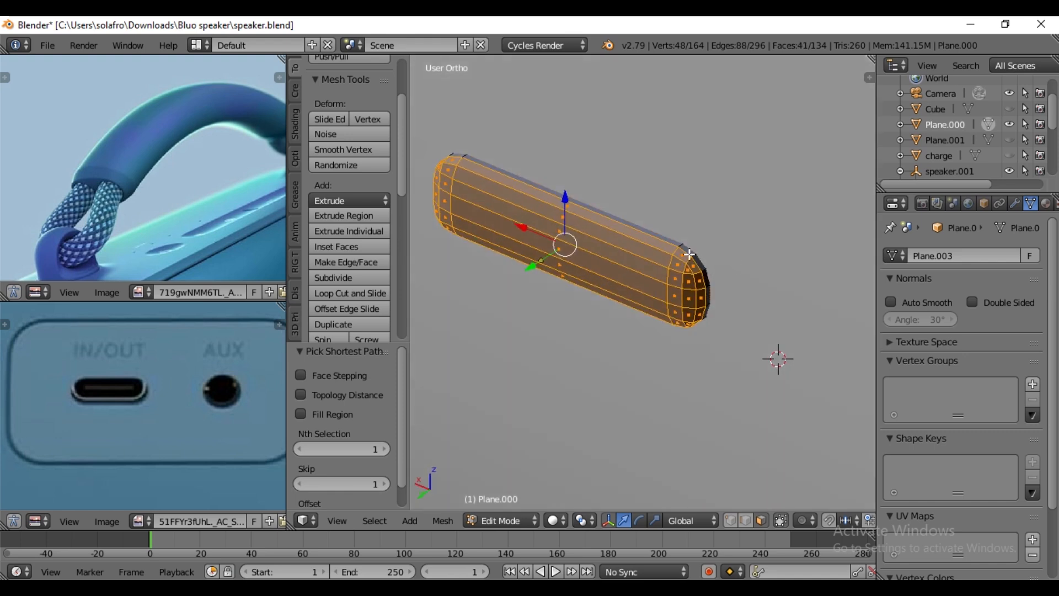
{"action": "left_click", "coordinate": [731, 519]}
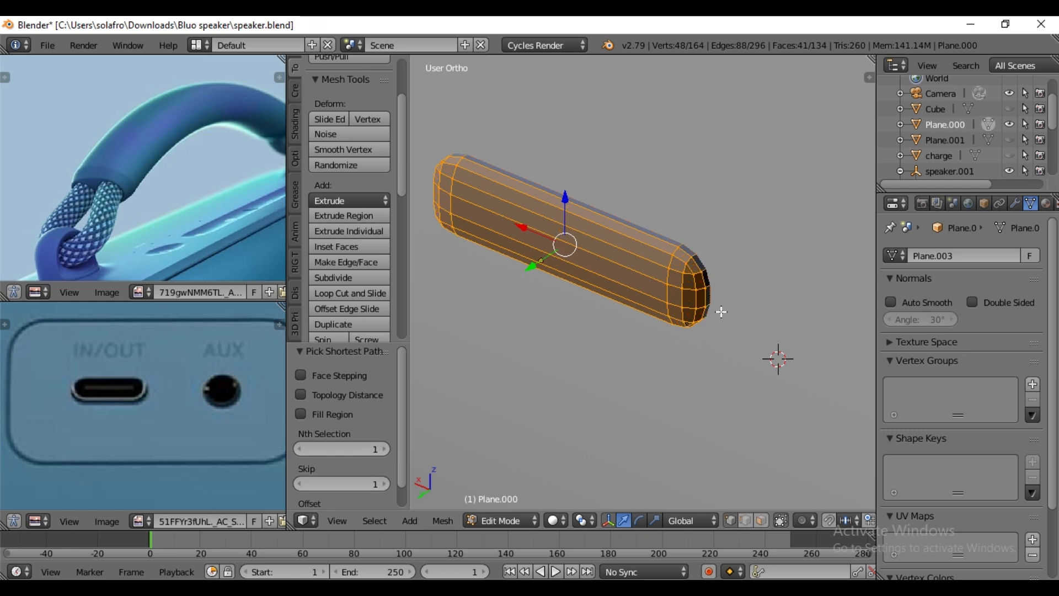
{"action": "key", "text": "ctrl+KP_Subtract"}
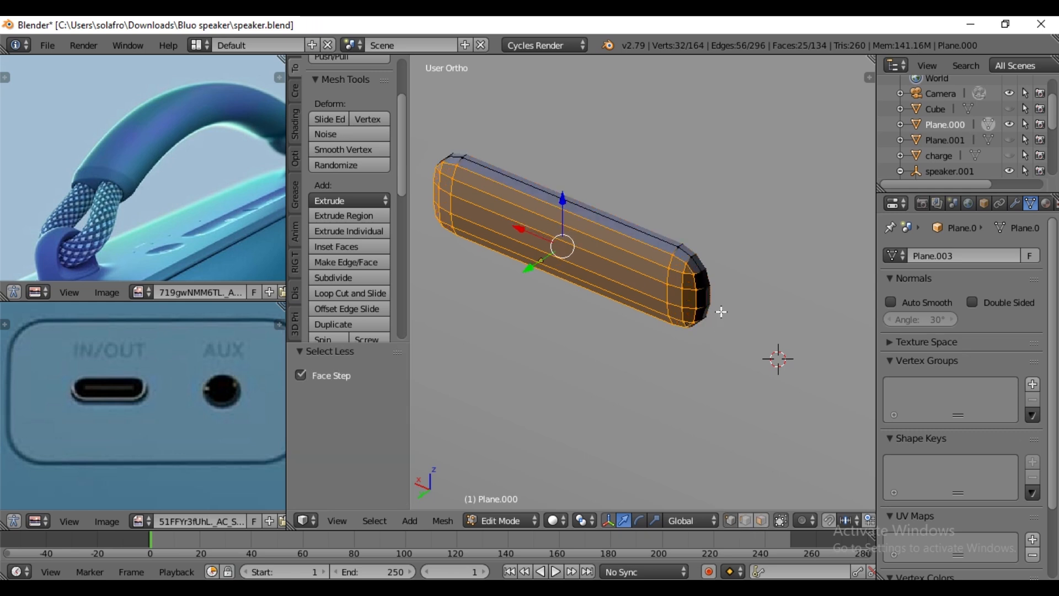
{"action": "key", "text": "x"}
{"action": "left_click", "coordinate": [693, 276]}
{"action": "middle_click_drag", "start_coordinate": [624, 314], "coordinate": [679, 282]}
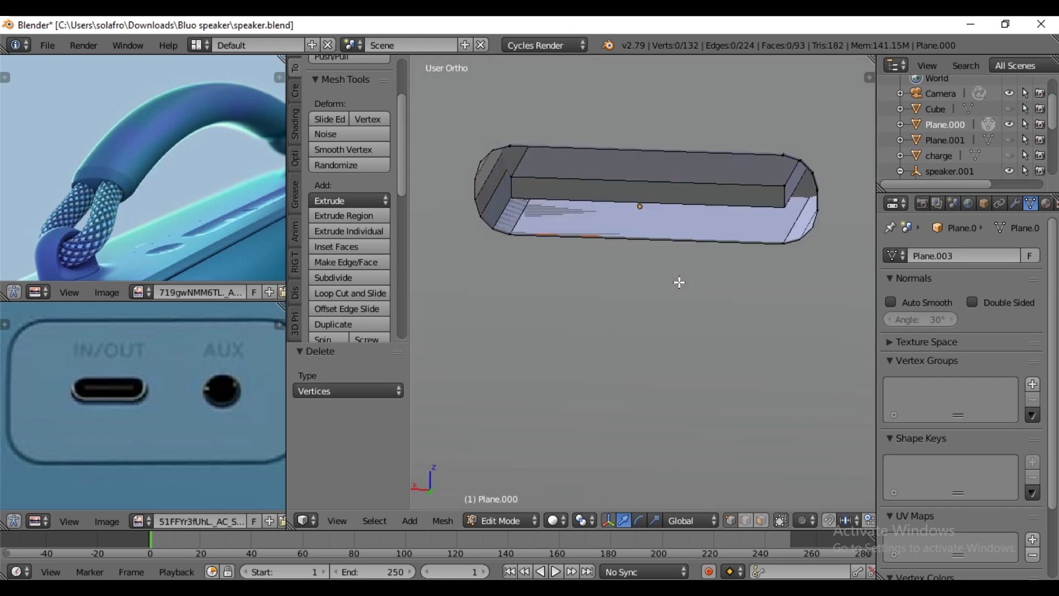
- Add a Solidify modifier to the port insert mesh
{"action": "key", "text": "Tab"}
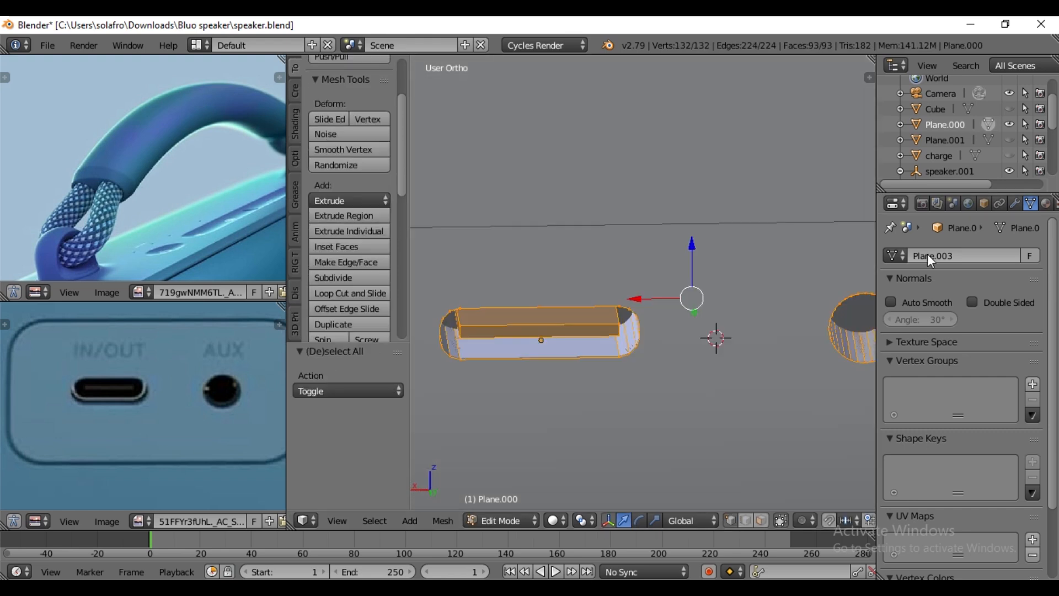
{"action": "left_click", "coordinate": [1013, 201]}
{"action": "left_click", "coordinate": [979, 245]}
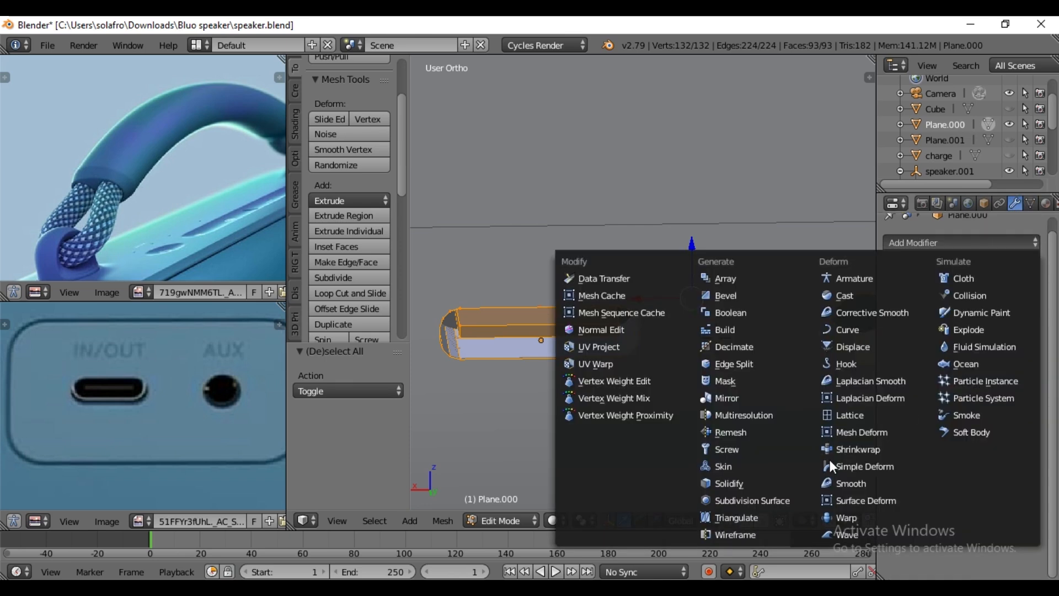
{"action": "left_click", "coordinate": [743, 486]}
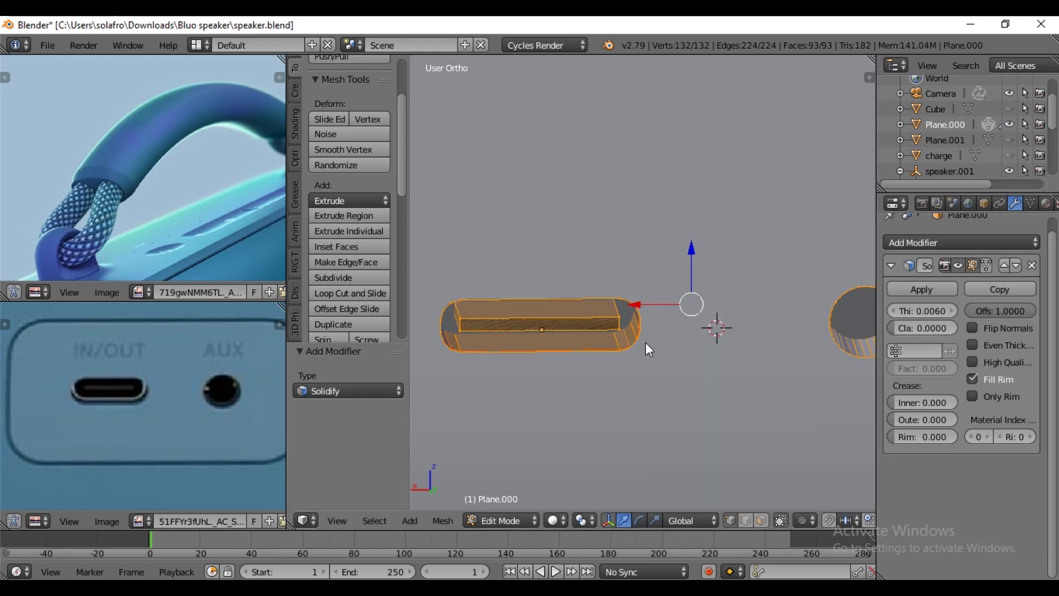
- Recalculate the normals of the whole port insert mesh to make them consistent
{"action": "key", "text": "Tab"}
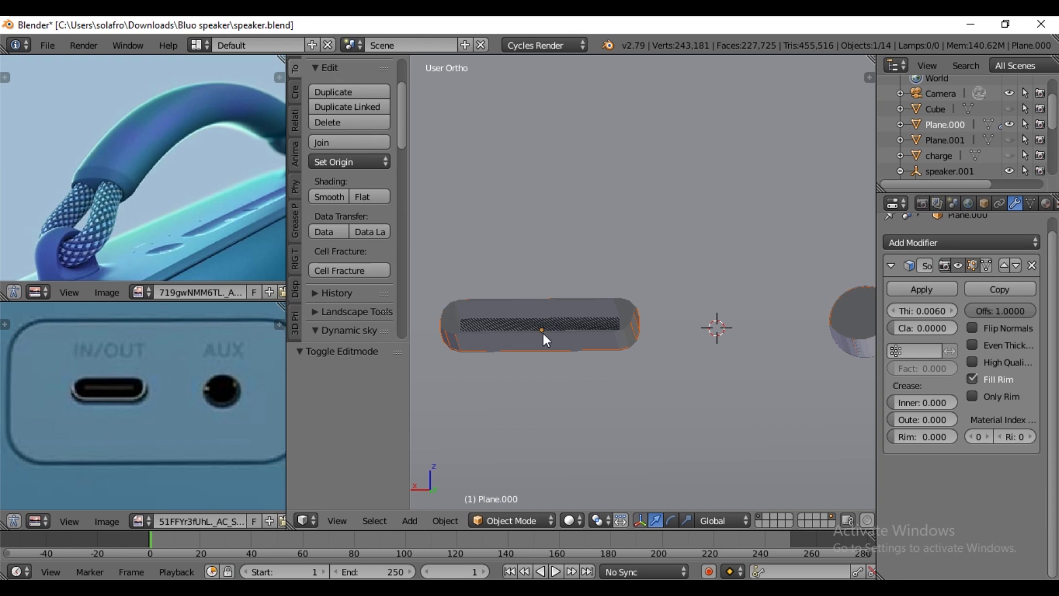
{"action": "key", "text": "Tab"}
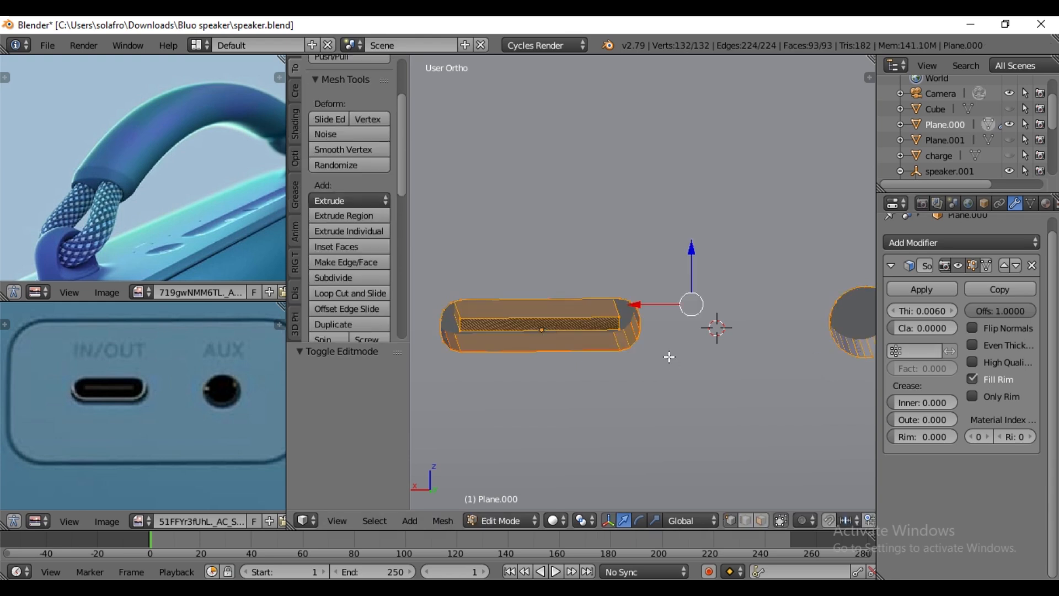
{"action": "key", "text": "ctrl+n"}
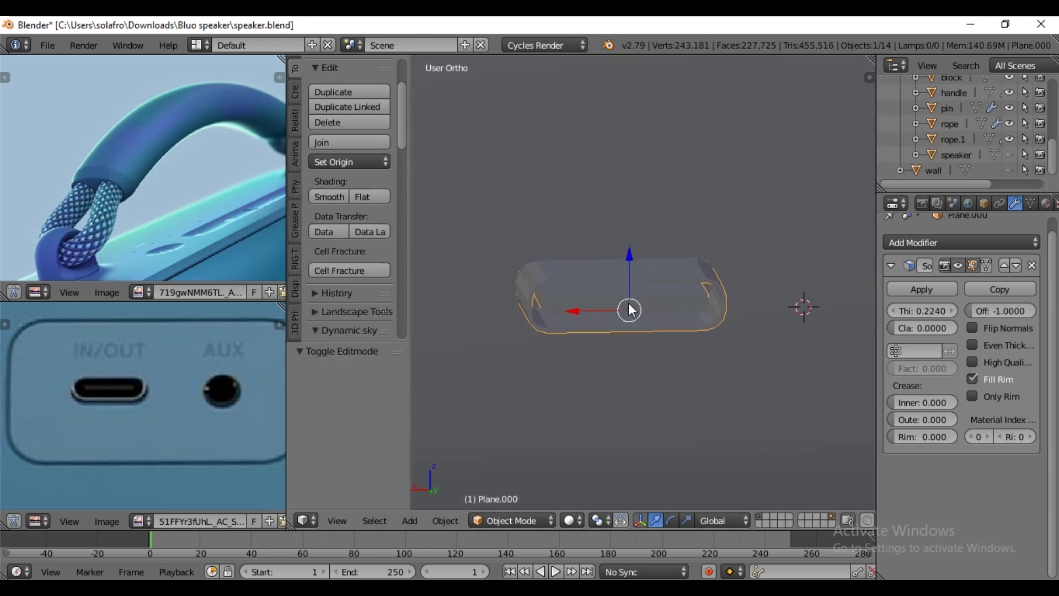
{"action": "scroll", "coordinate": [656, 340], "scroll_direction": "up", "scroll_amount": 4}
{"action": "scroll", "coordinate": [655, 340], "scroll_direction": "up", "scroll_amount": 1}
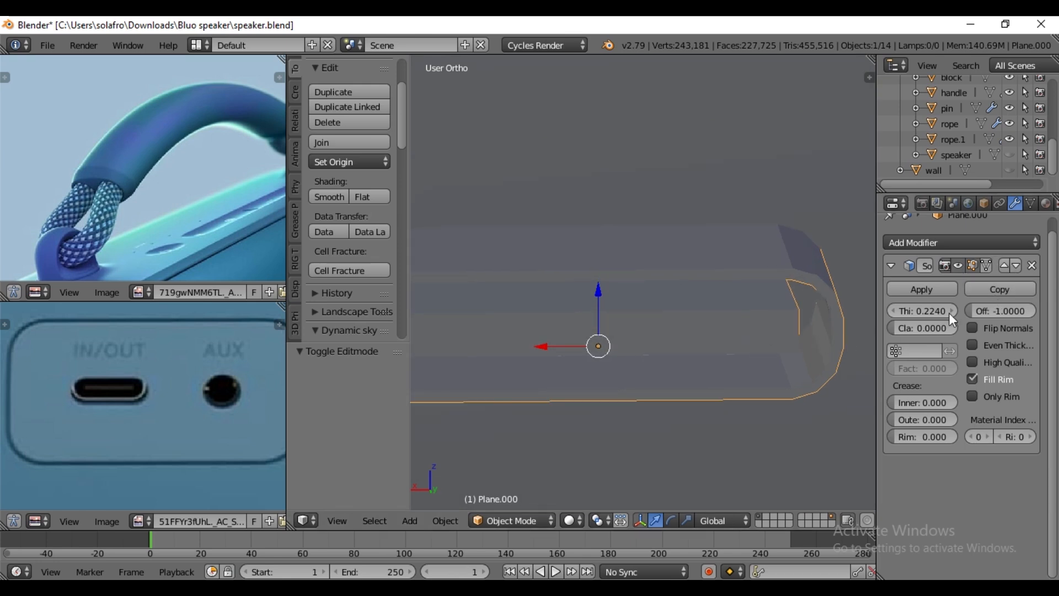
- Set the Solidify thickness of the port insert to 0.1
{"action": "left_click", "coordinate": [895, 311]}
{"action": "left_click", "coordinate": [895, 312]}
{"action": "left_click", "coordinate": [895, 311]}
{"action": "left_click", "coordinate": [895, 311]}
{"action": "left_click_drag", "start_coordinate": [906, 311], "coordinate": [870, 311]}
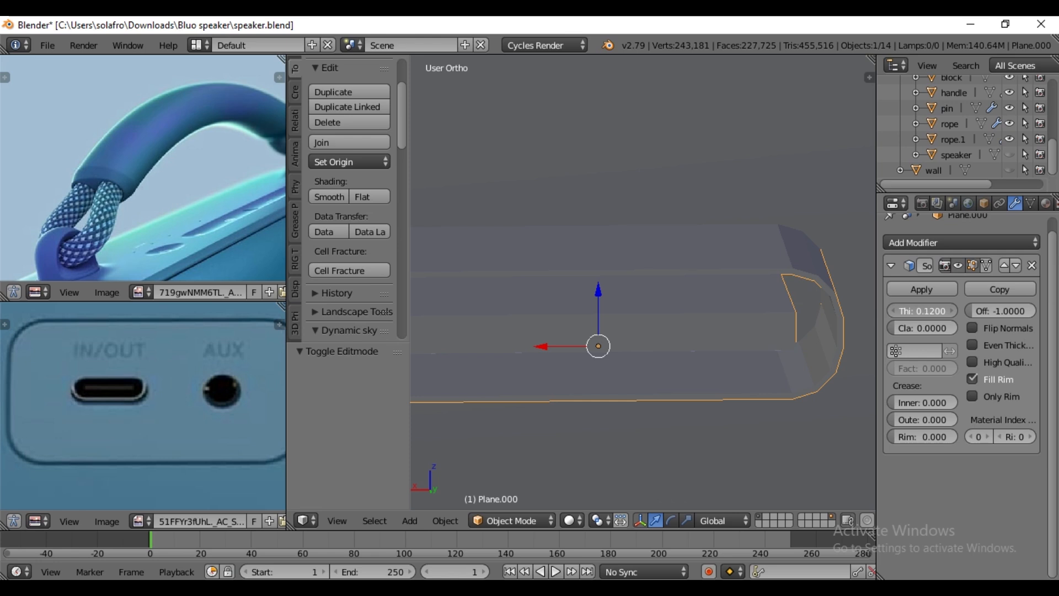
{"action": "left_click", "coordinate": [936, 310]}
{"action": "key", "text": "BackSpace"}
{"action": "type", "text": ".1"}
{"action": "key", "text": "Return"}
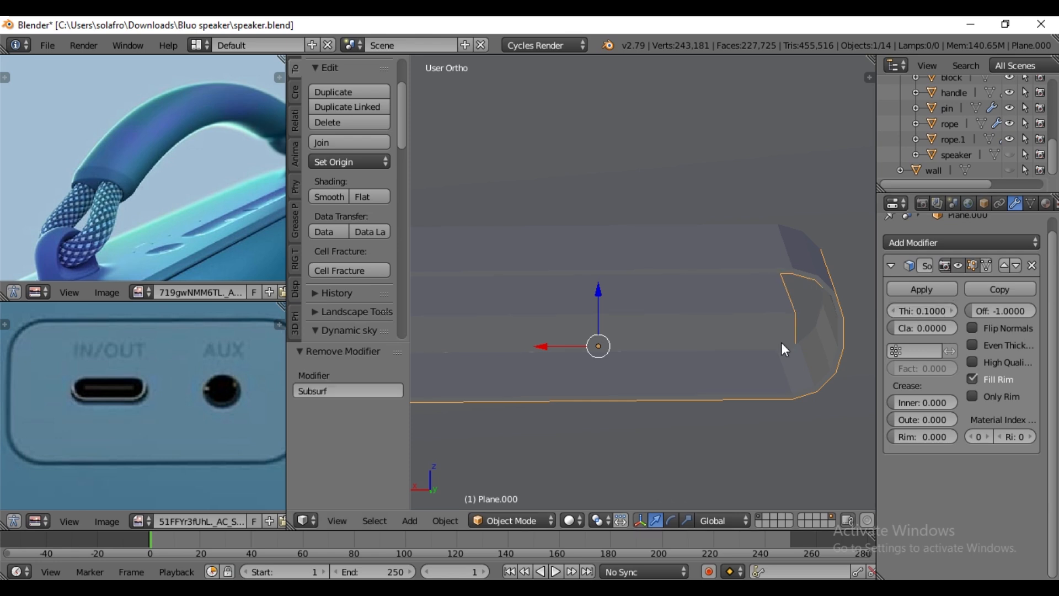
- Unhide the speaker body around the finished port insert
{"action": "scroll", "coordinate": [781, 342], "scroll_direction": "down", "scroll_amount": 2}
{"action": "scroll", "coordinate": [781, 342], "scroll_direction": "down", "scroll_amount": 3}
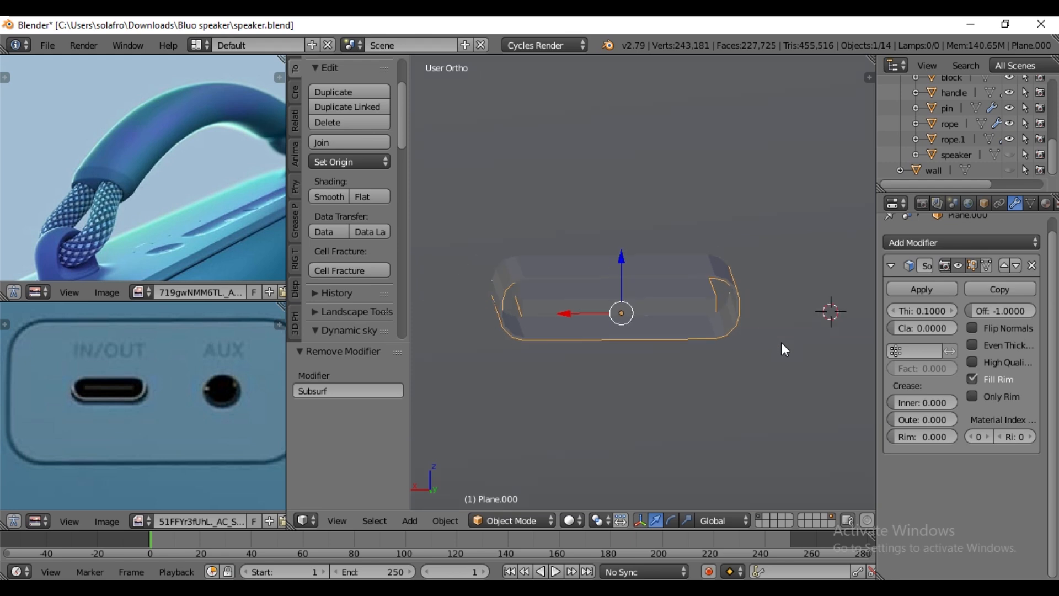
{"action": "middle_click_drag", "start_coordinate": [749, 392], "coordinate": [754, 386]}
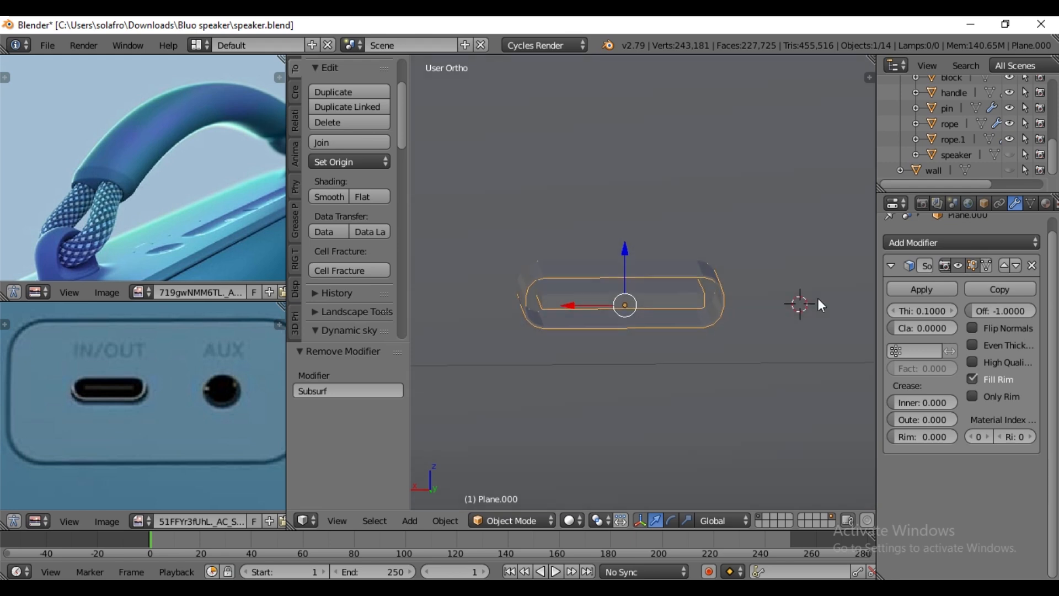
{"action": "left_click", "coordinate": [1010, 155]}
{"action": "scroll", "coordinate": [771, 315], "scroll_direction": "down", "scroll_amount": 3}
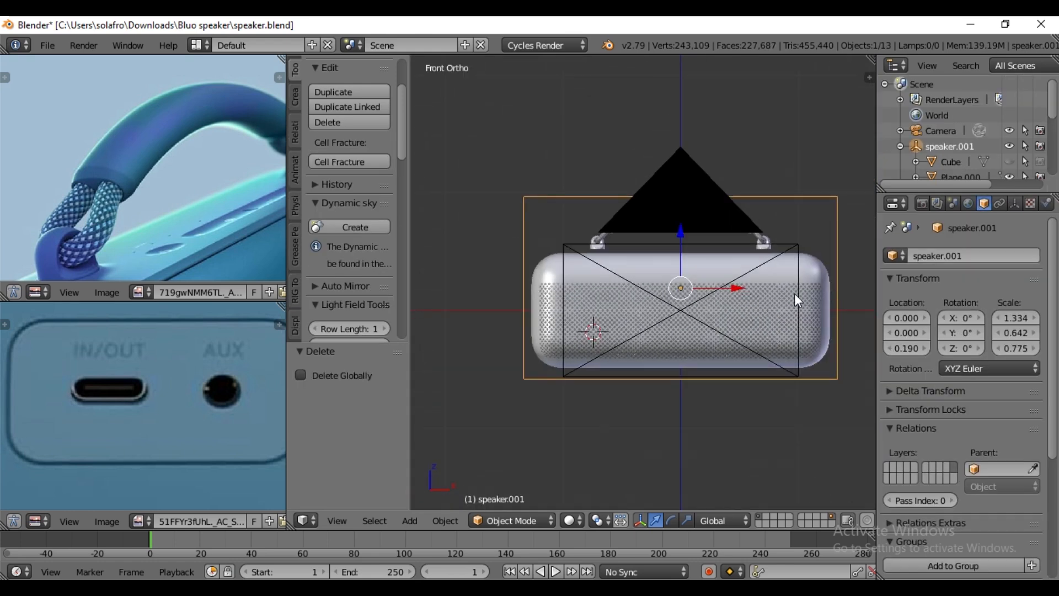
- Set the Z rotation of the speaker.001 parent empty to 45°
{"action": "scroll", "coordinate": [795, 293], "scroll_direction": "down", "scroll_amount": 1}
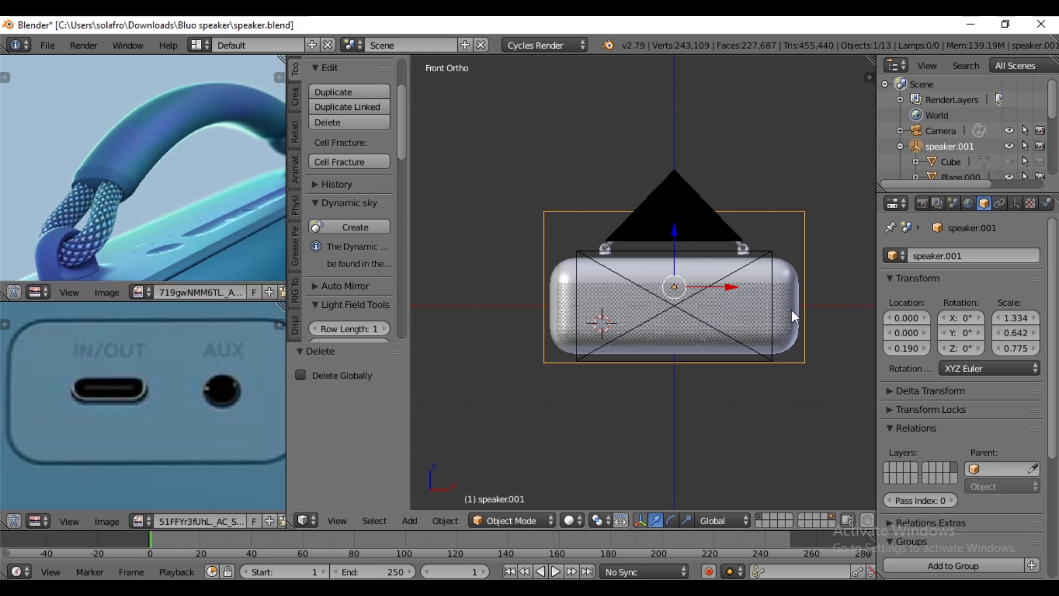
{"action": "key", "text": "n"}
{"action": "left_click", "coordinate": [789, 197]}
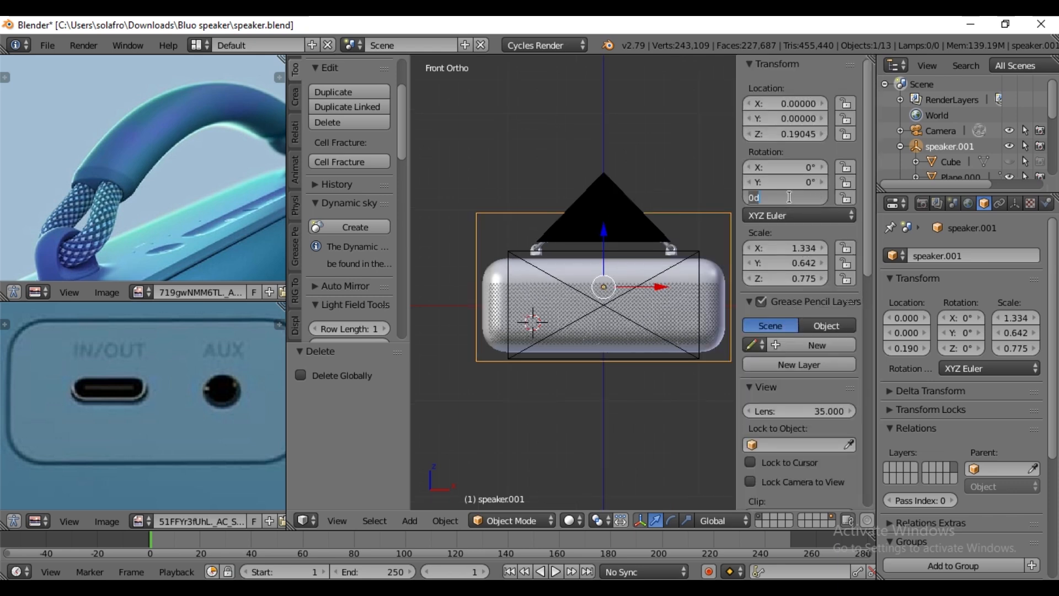
{"action": "type", "text": "45"}
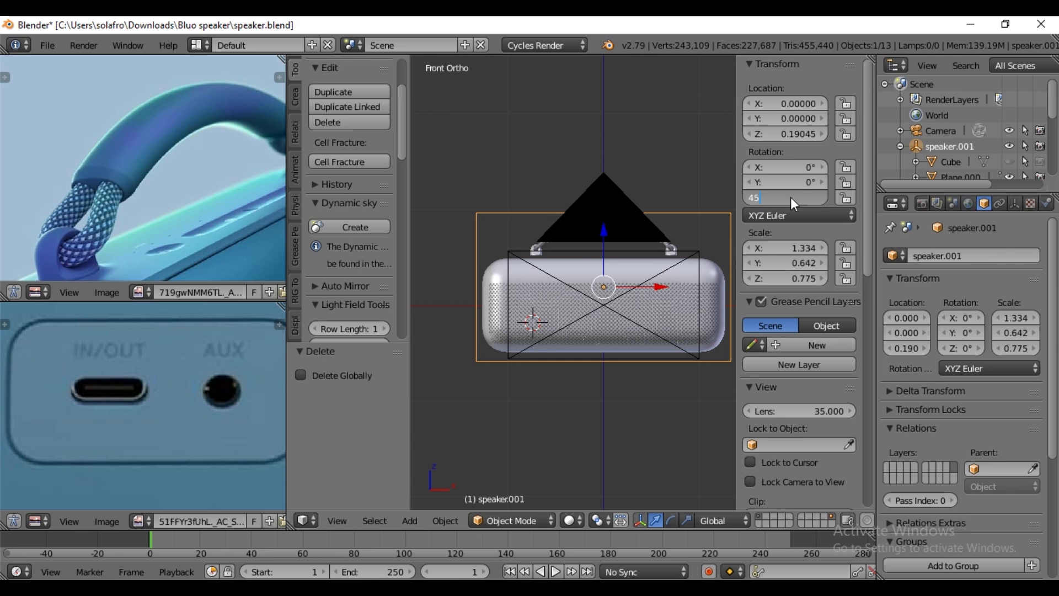
{"action": "key", "text": "Return"}
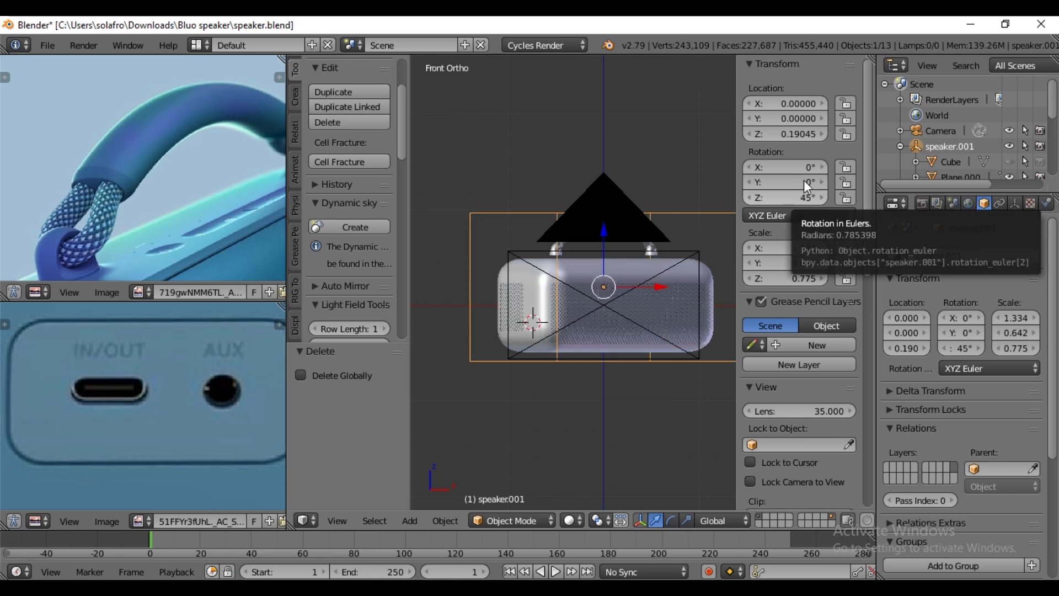
- Set the Y rotation of the speaker.001 empty to -20° with the speaker mesh temporarily hidden, then show the mesh again
{"action": "scroll", "coordinate": [993, 155], "scroll_direction": "down", "scroll_amount": 5}
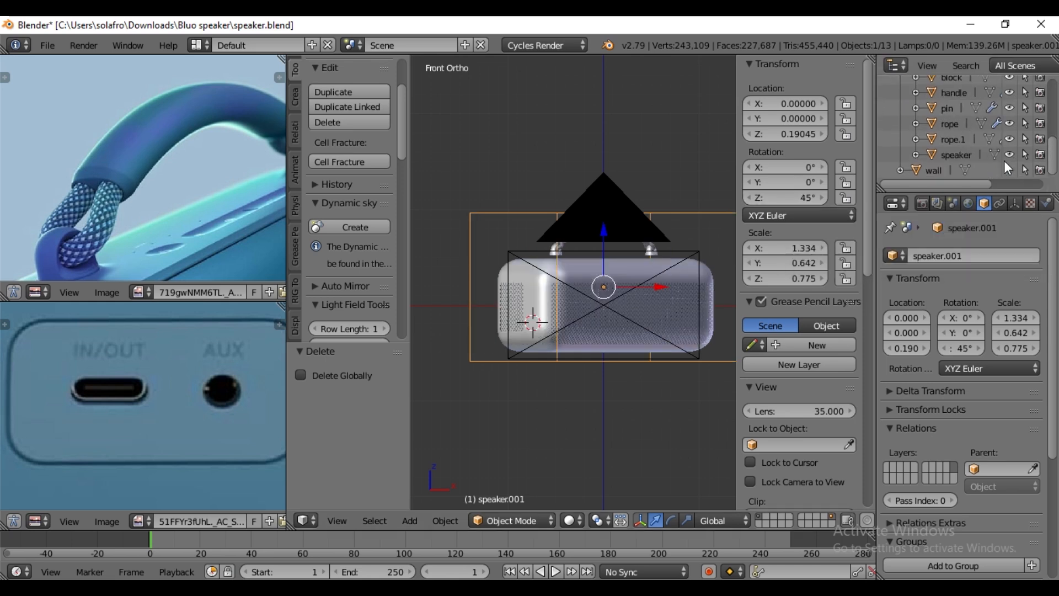
{"action": "left_click", "coordinate": [1009, 154]}
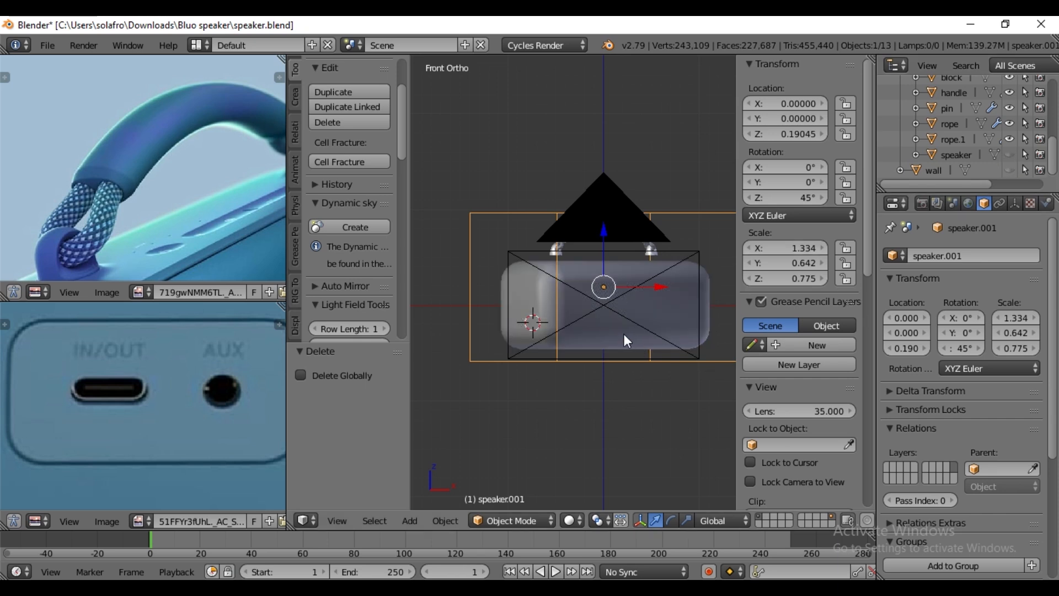
{"action": "left_click", "coordinate": [775, 182]}
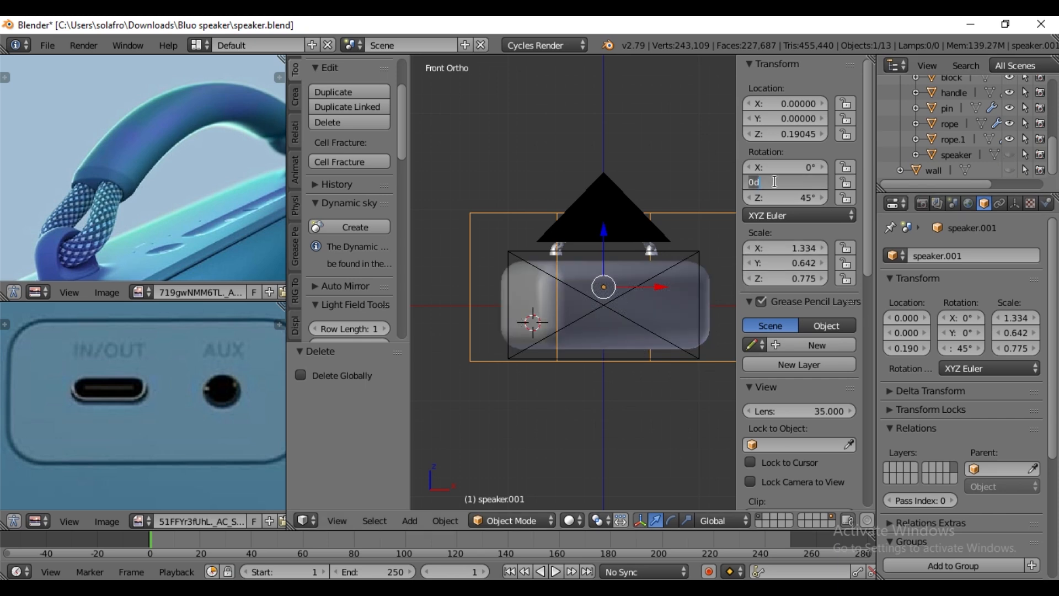
{"action": "type", "text": "-20"}
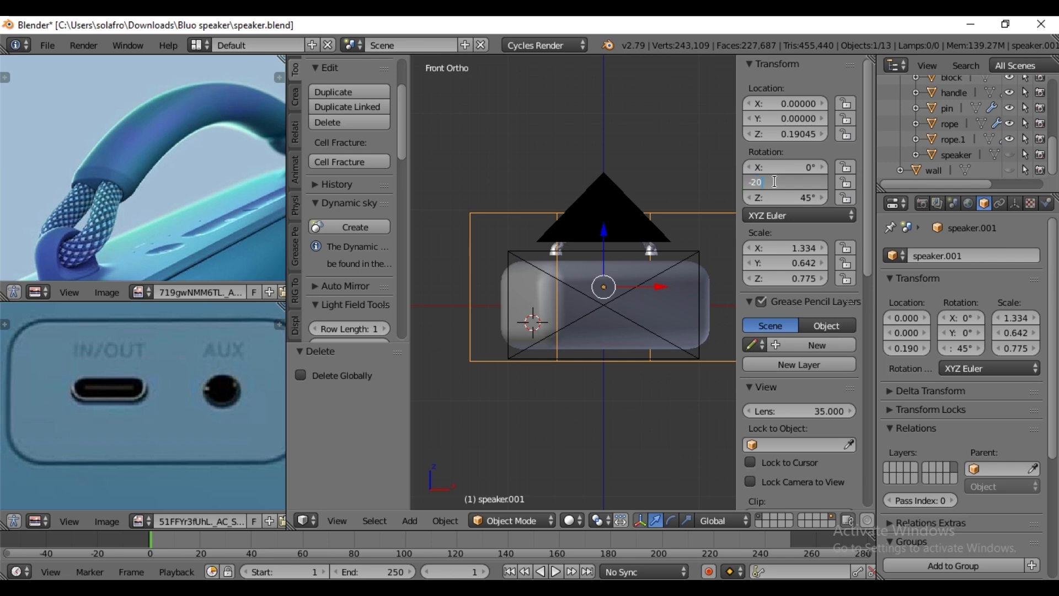
{"action": "key", "text": "Return"}
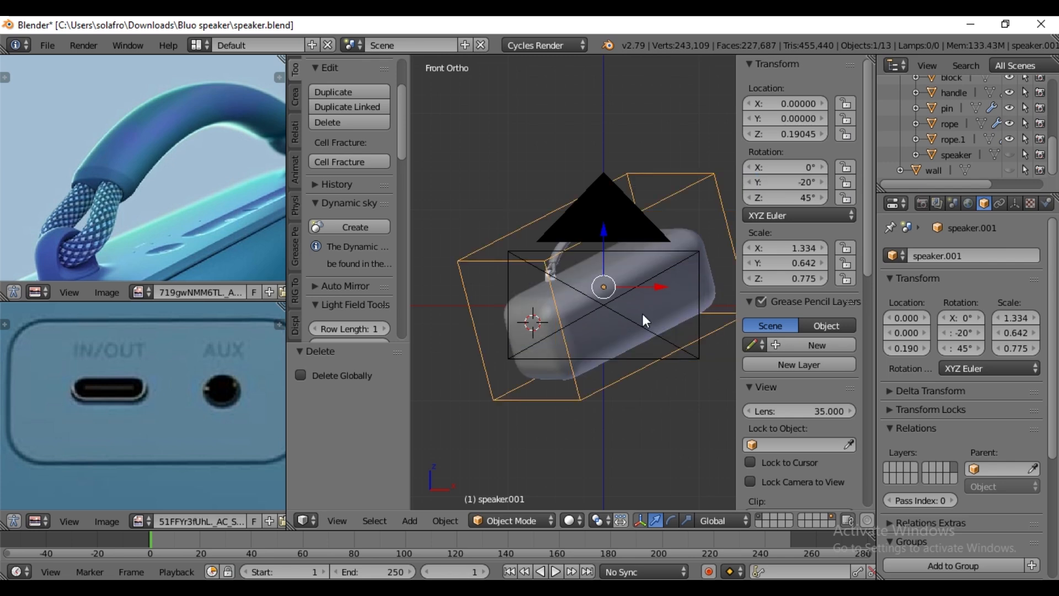
{"action": "left_click", "coordinate": [1012, 153]}
- Select the speaker mesh and switch the viewport to the camera view with the whole render frame in sight
{"action": "left_click", "coordinate": [505, 391]}
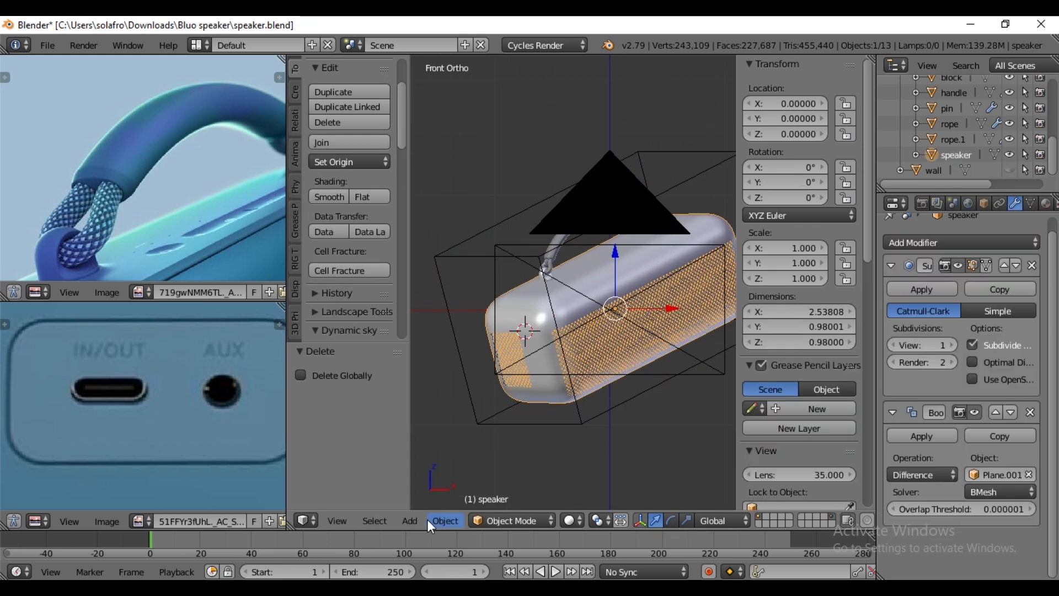
{"action": "left_click", "coordinate": [344, 522]}
{"action": "left_click", "coordinate": [375, 459]}
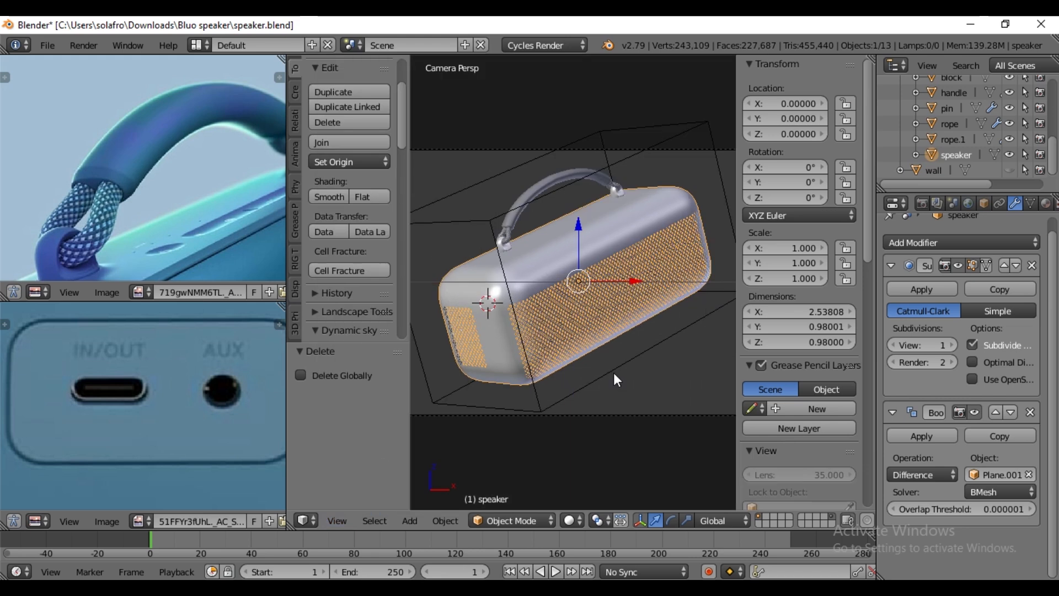
{"action": "key", "text": "n"}
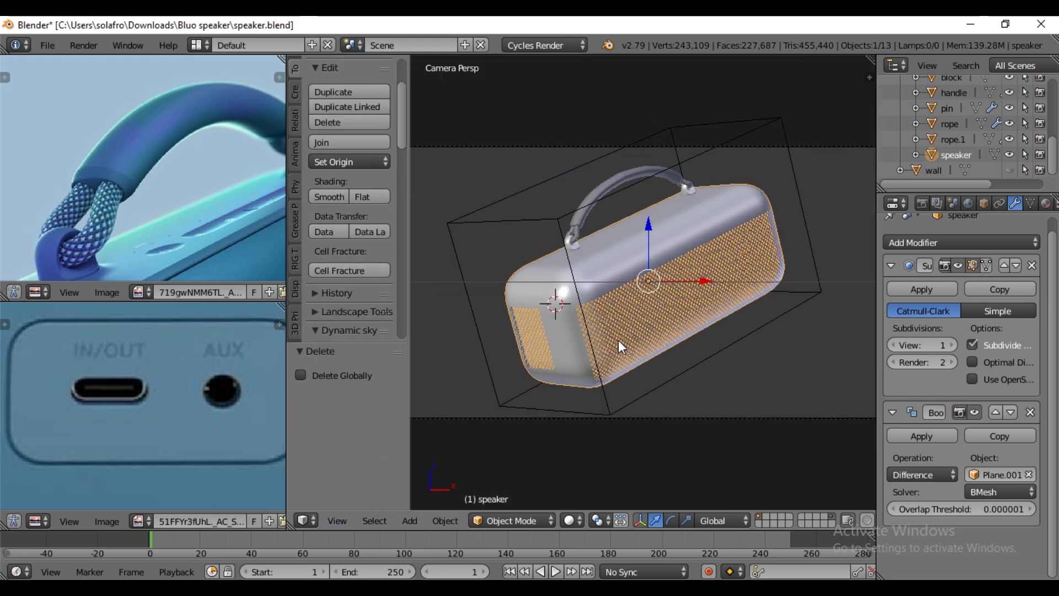
{"action": "scroll", "coordinate": [620, 334], "scroll_direction": "up", "scroll_amount": 1}
{"action": "scroll", "coordinate": [624, 334], "scroll_direction": "down", "scroll_amount": 1}
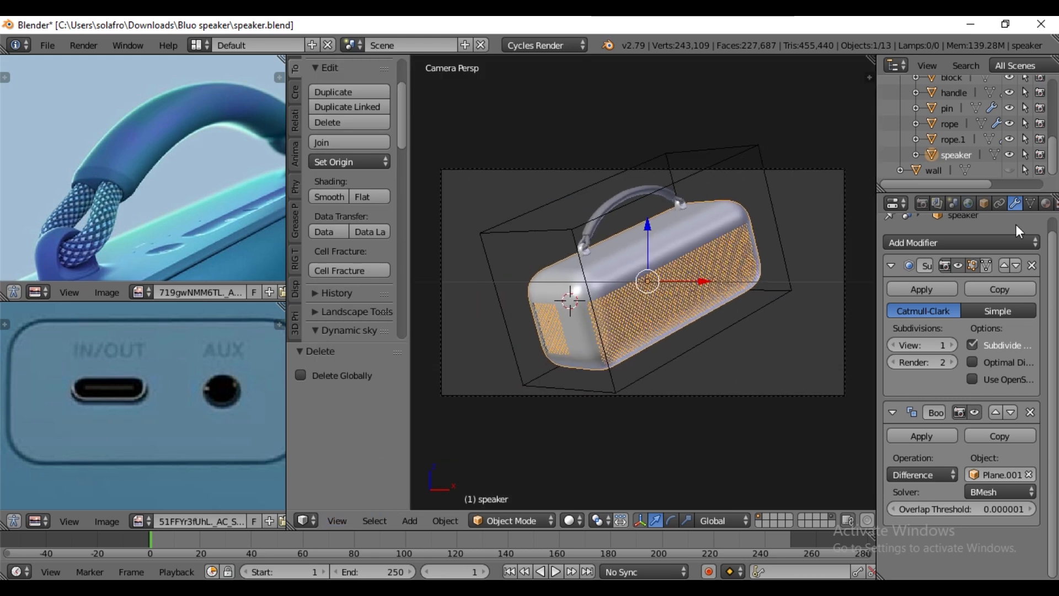